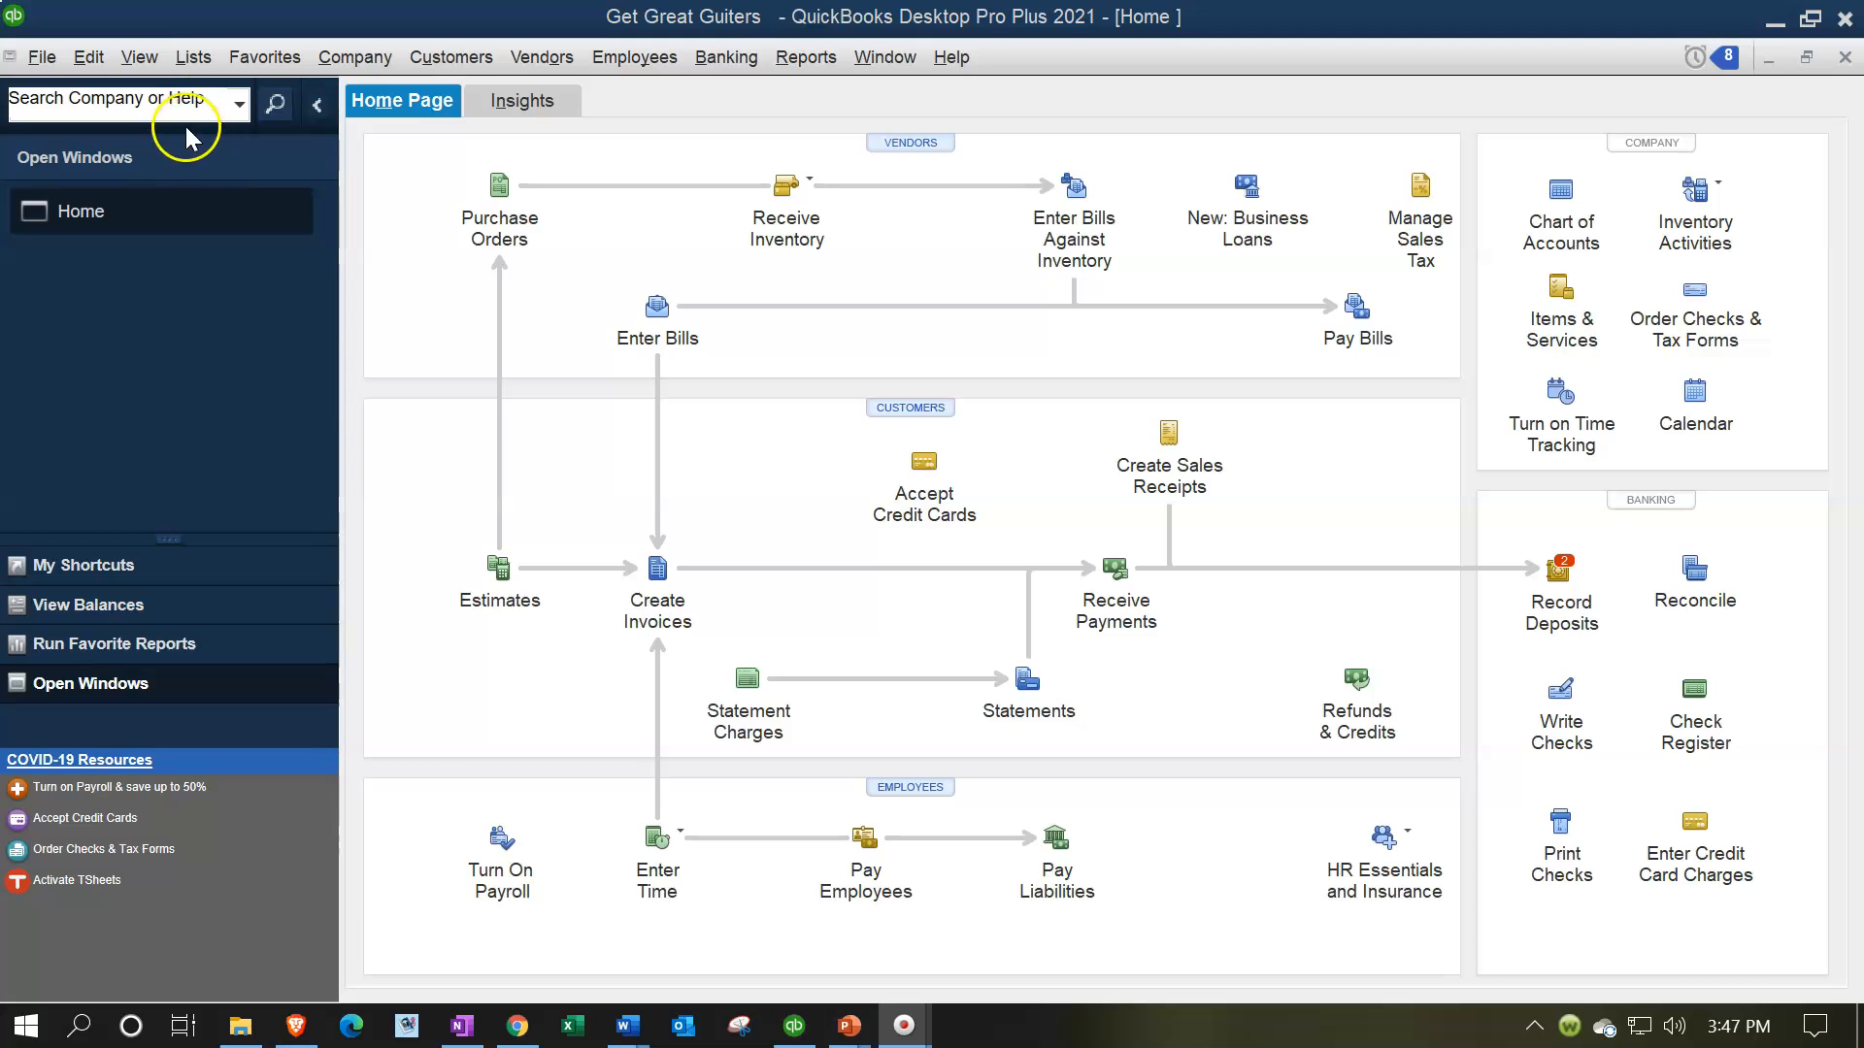
Show the list of open windows alongside the home page
{"action": "left_click", "coordinate": [139, 56]}
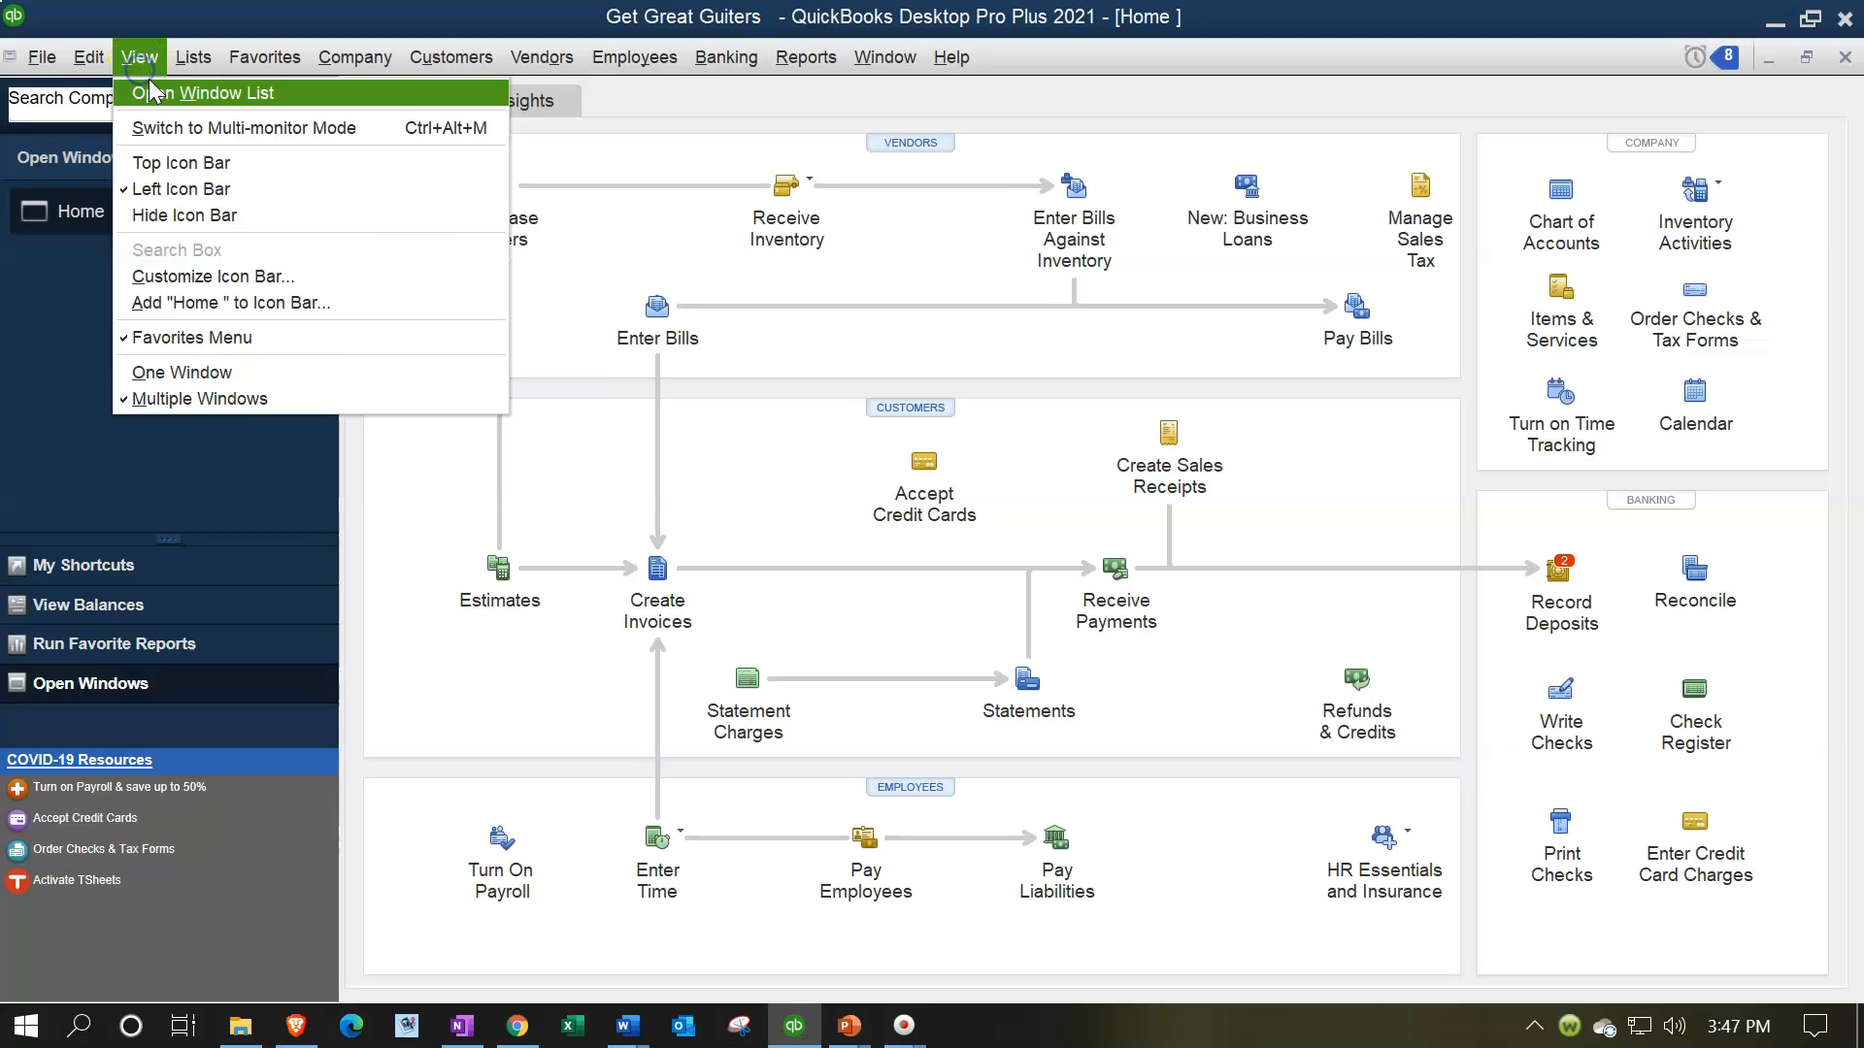
{"action": "left_click", "coordinate": [262, 101]}
{"action": "left_click", "coordinate": [151, 313]}
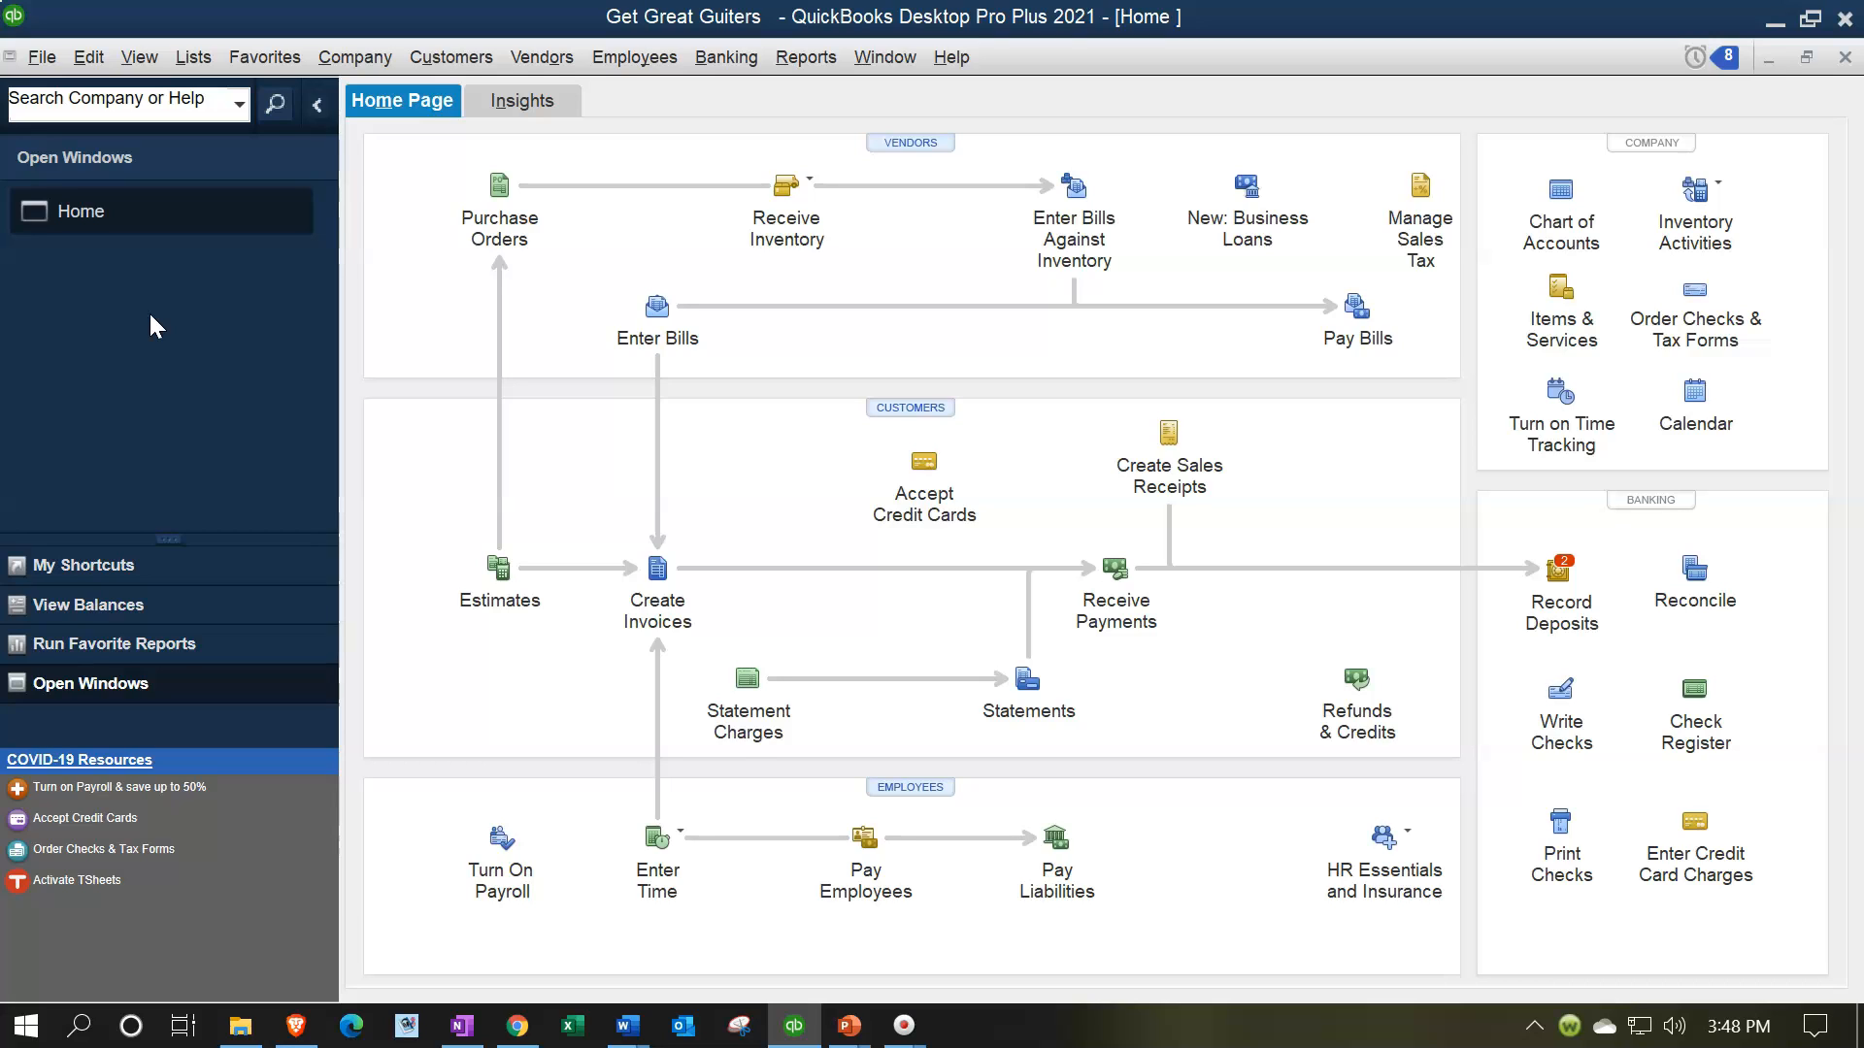
Minimize QuickBooks and open the Section 1 - 5 Reports folder inside the desktop's GGG Data folder
{"action": "left_click", "coordinate": [1765, 19]}
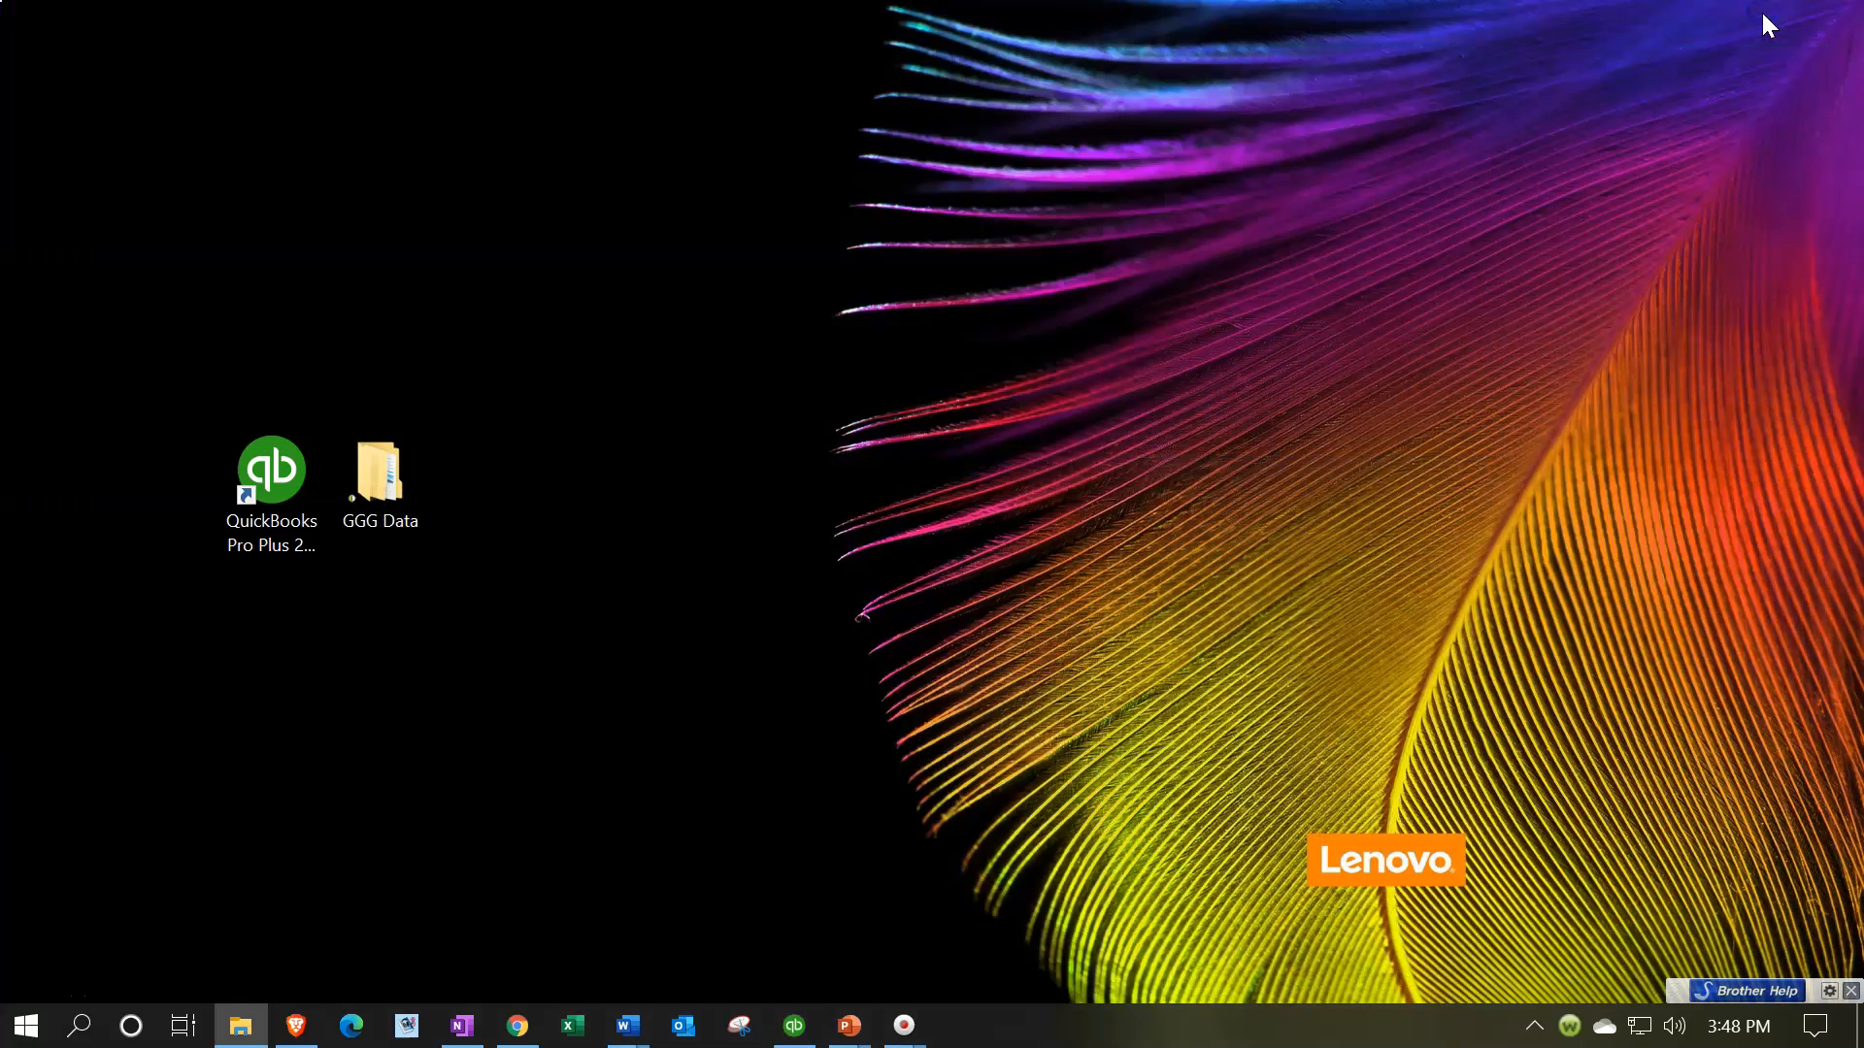
{"action": "double_click", "coordinate": [404, 492]}
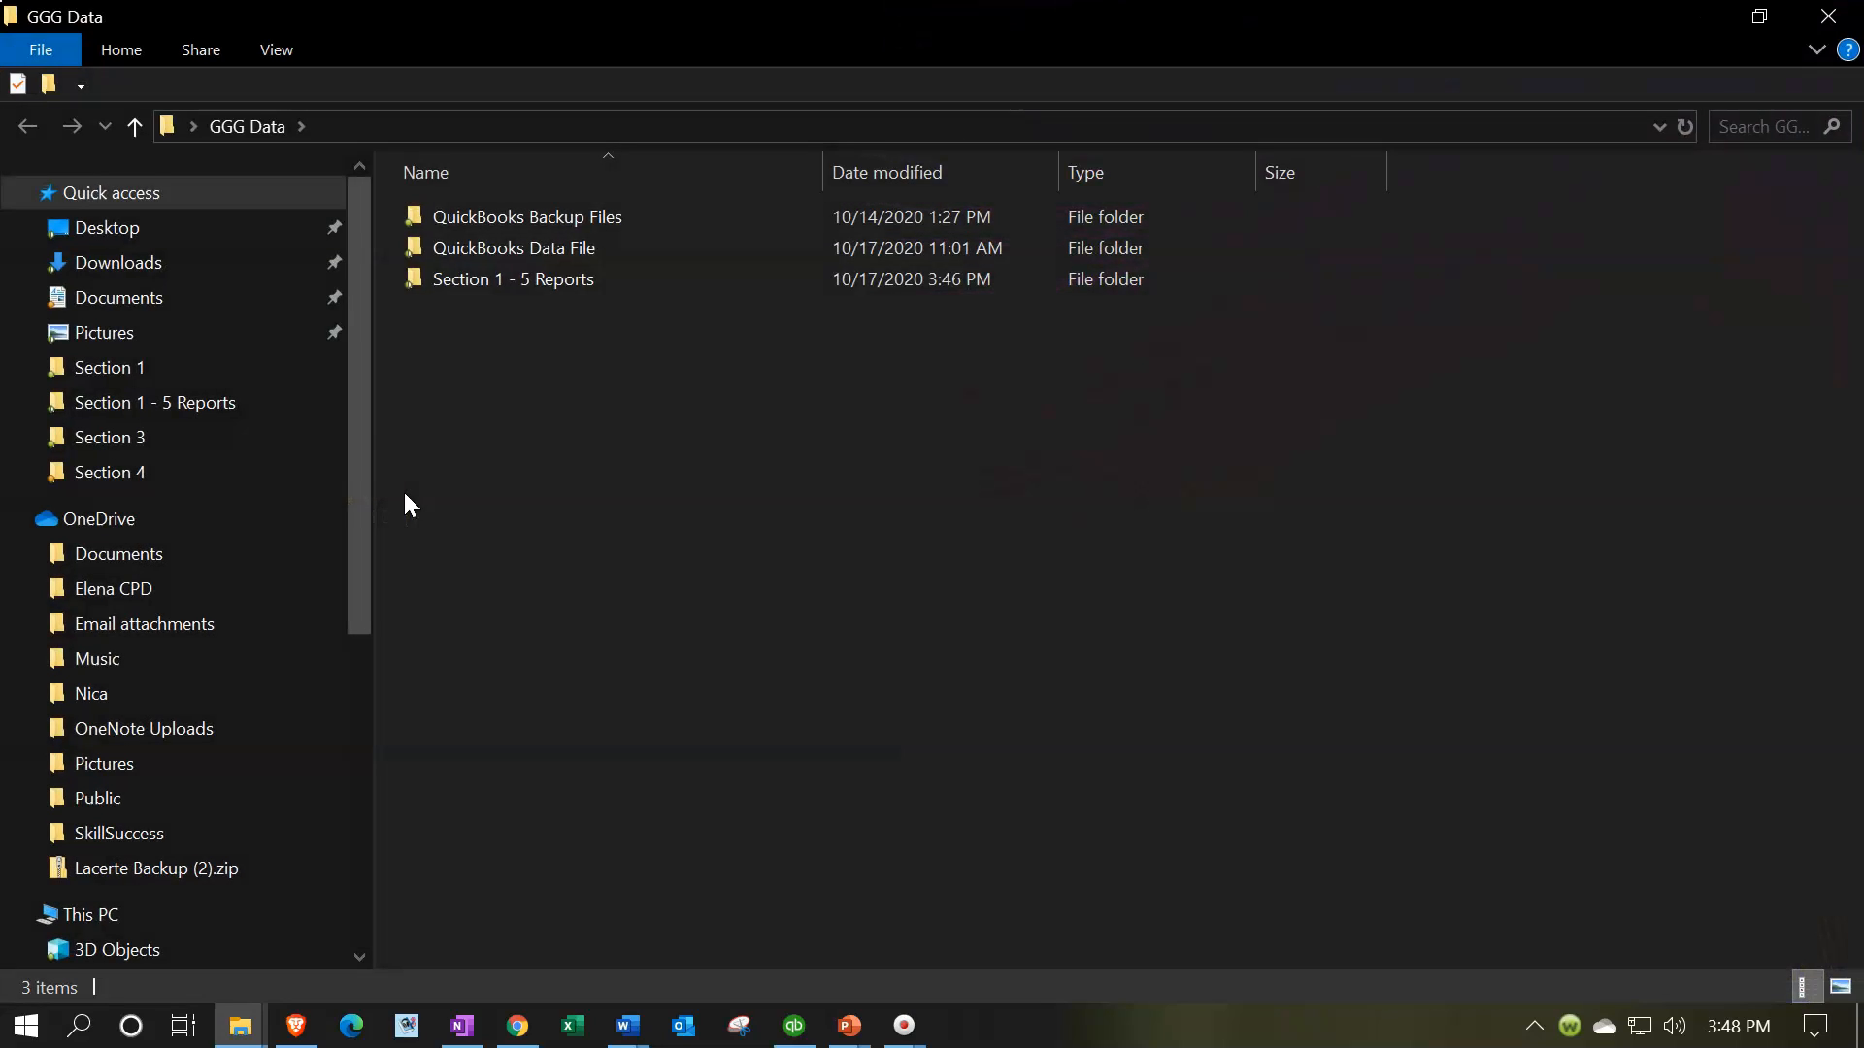
{"action": "left_click", "coordinate": [503, 282]}
{"action": "double_click", "coordinate": [503, 281]}
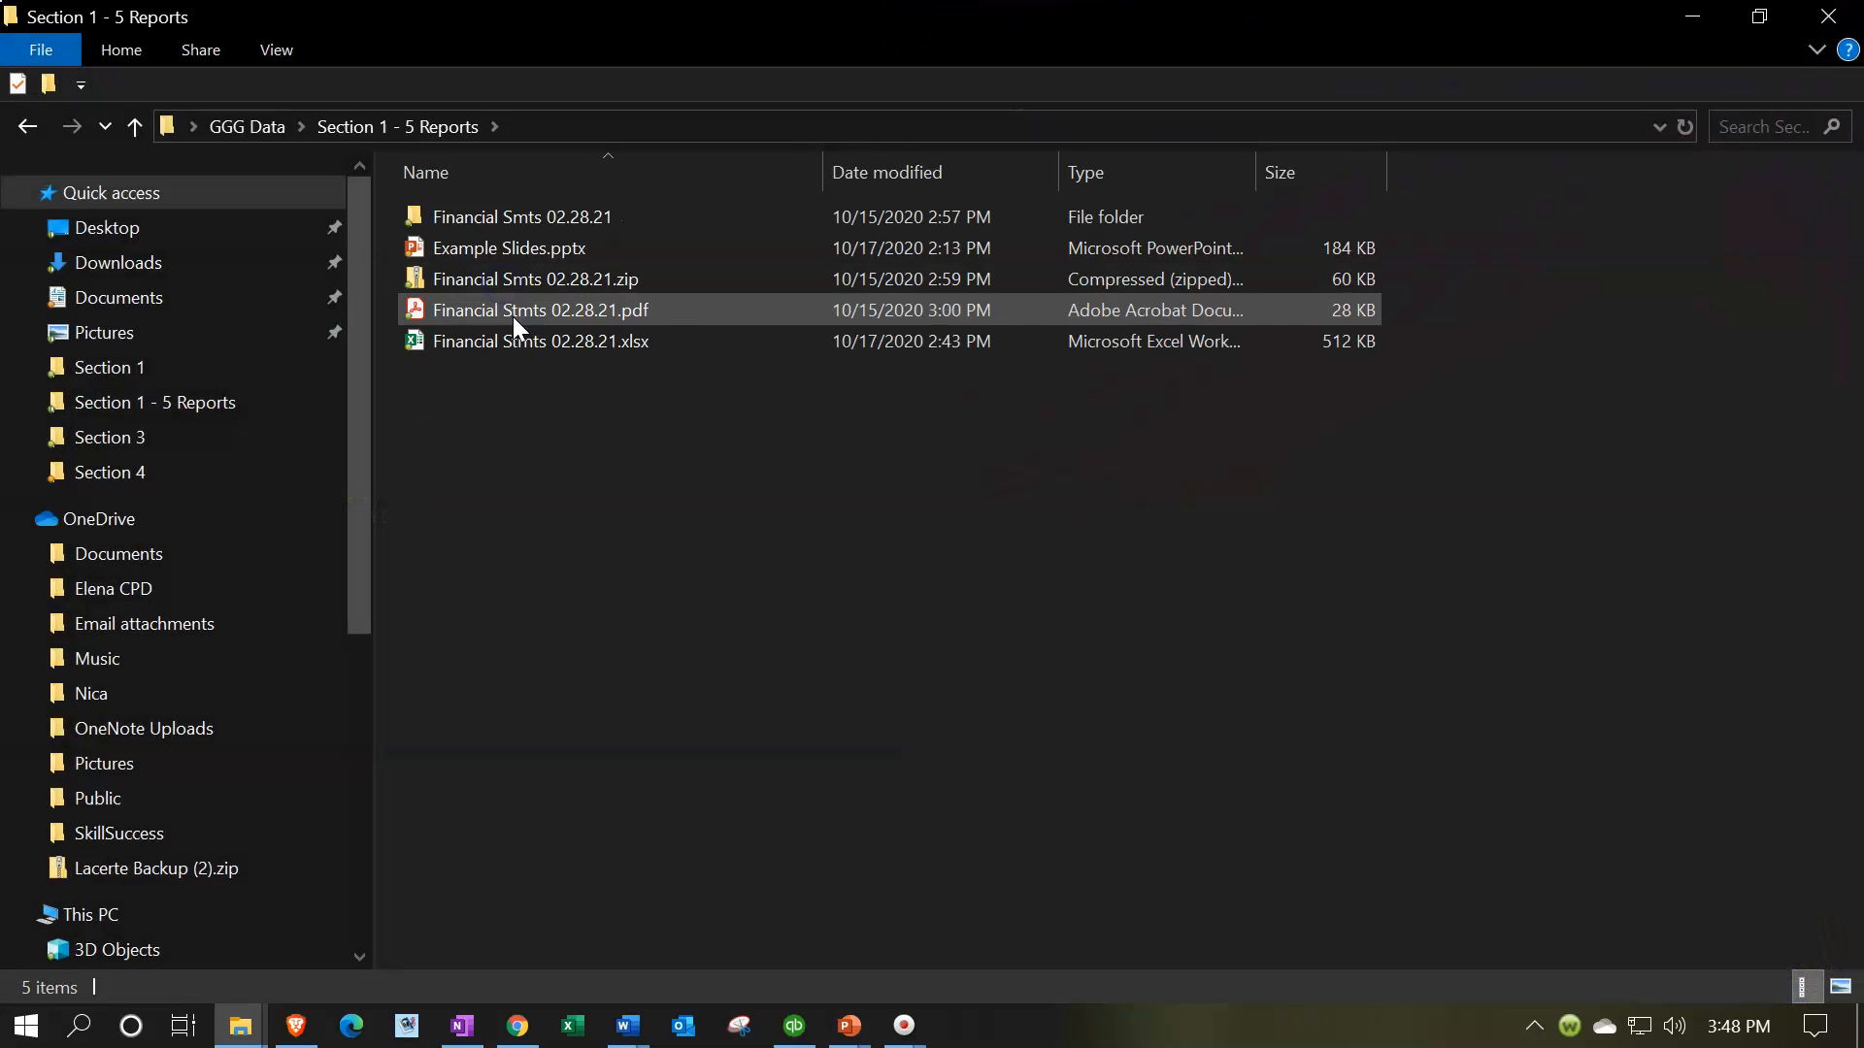
{"action": "left_click", "coordinate": [490, 350]}
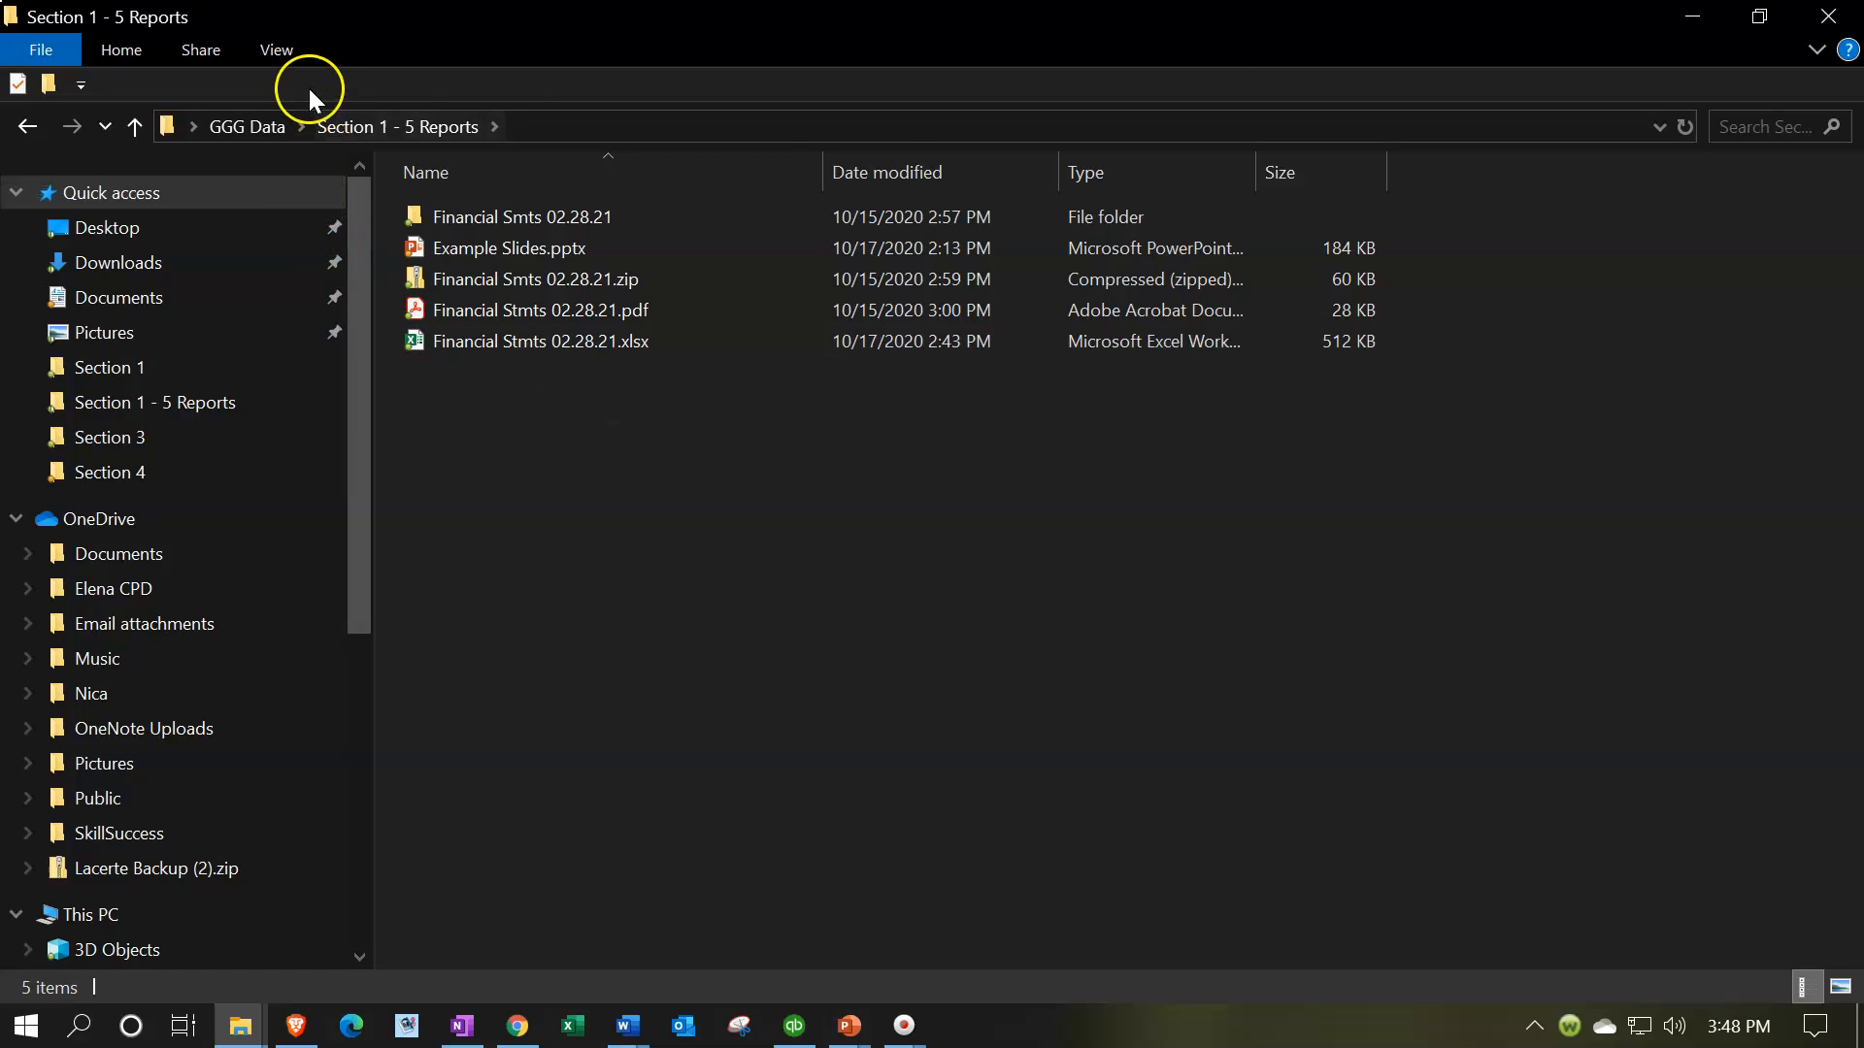
Display the files in the Section 1 - 5 Reports folder as large icons
{"action": "left_click", "coordinate": [281, 58]}
{"action": "left_click", "coordinate": [402, 86]}
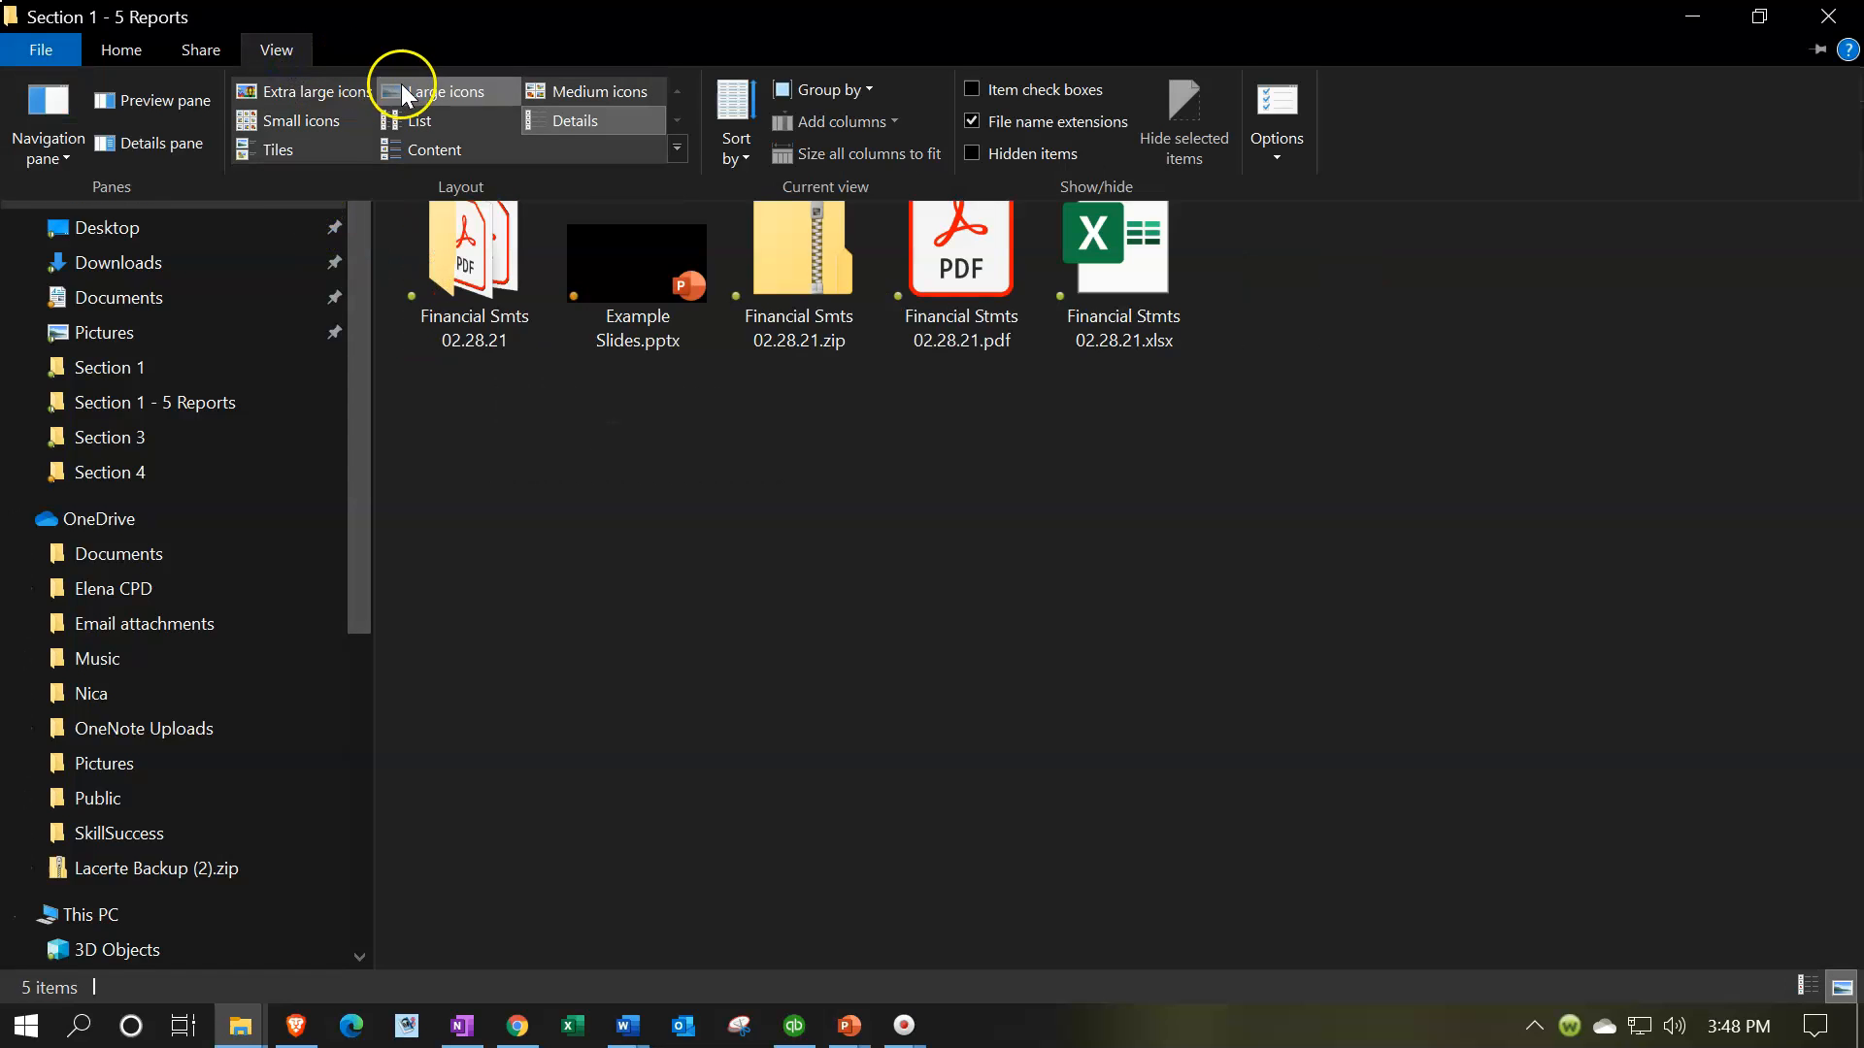
{"action": "left_click", "coordinate": [1033, 369]}
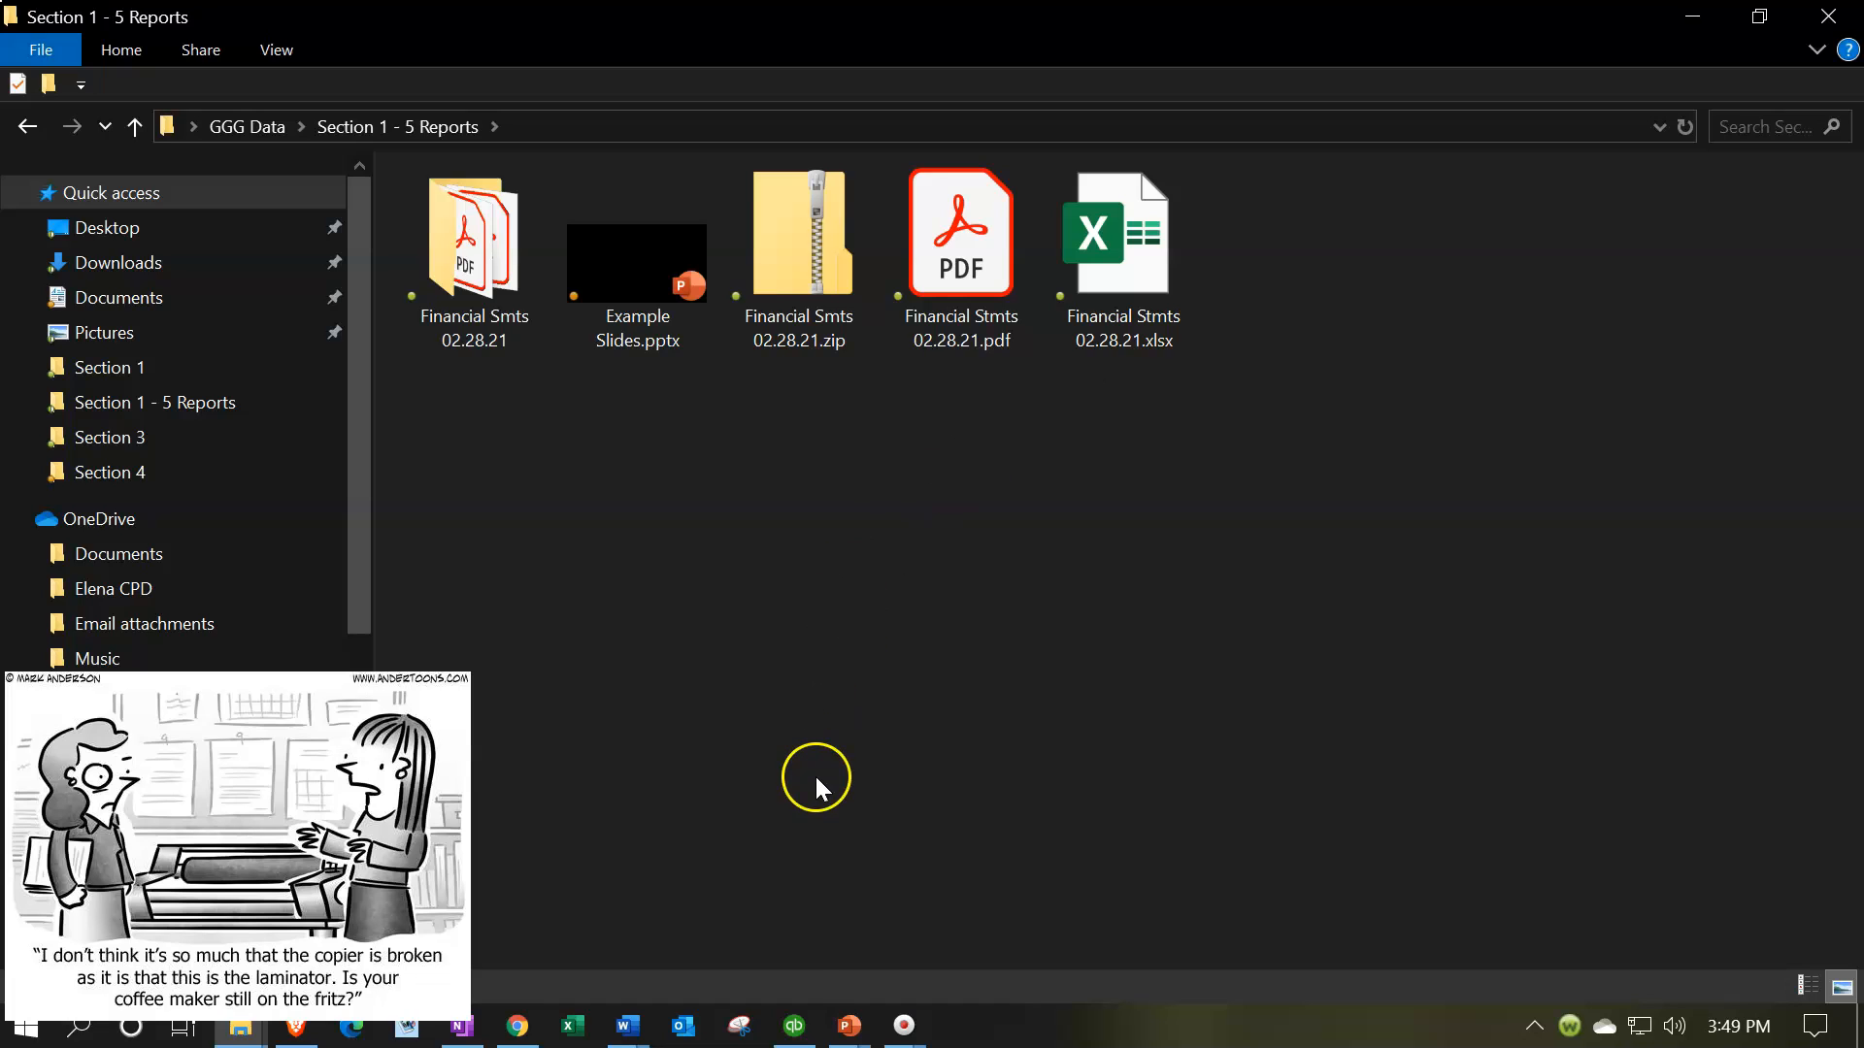
Switch back to QuickBooks and open the Report Center in a maximized window
{"action": "left_click", "coordinate": [794, 1029]}
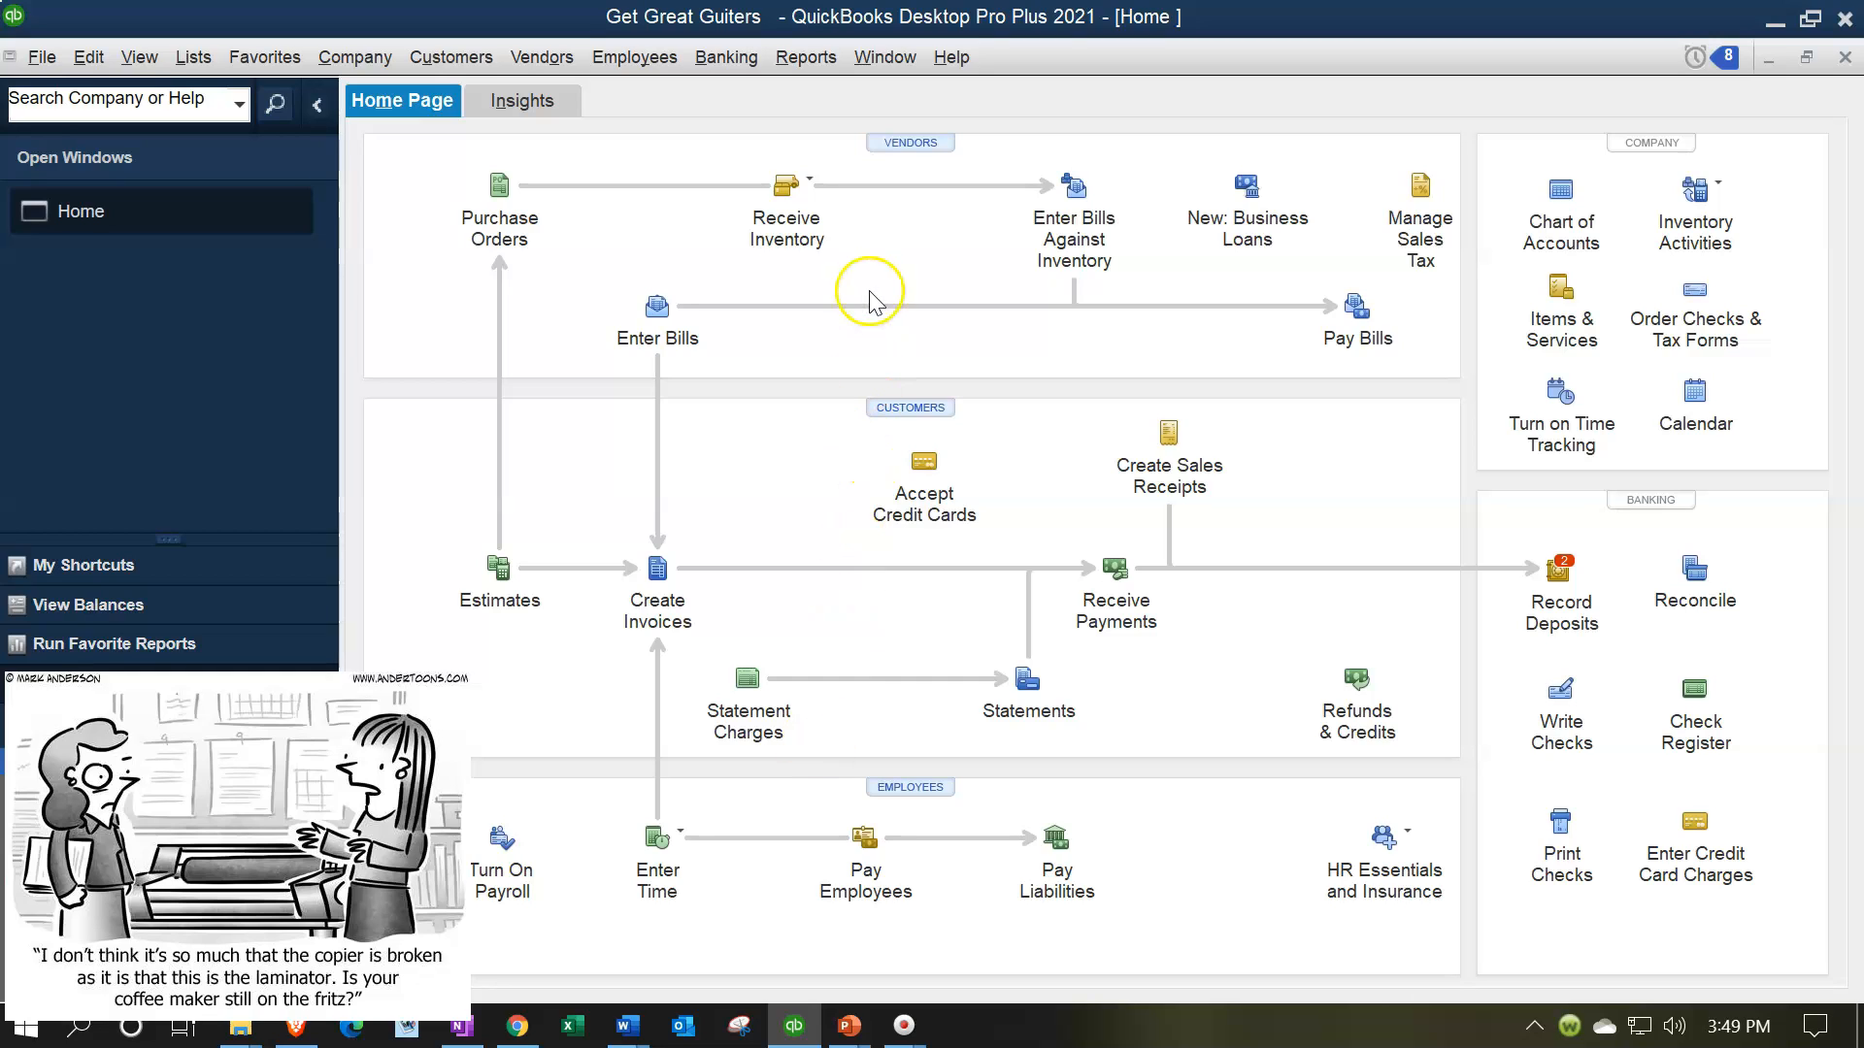
{"action": "left_click", "coordinate": [810, 68]}
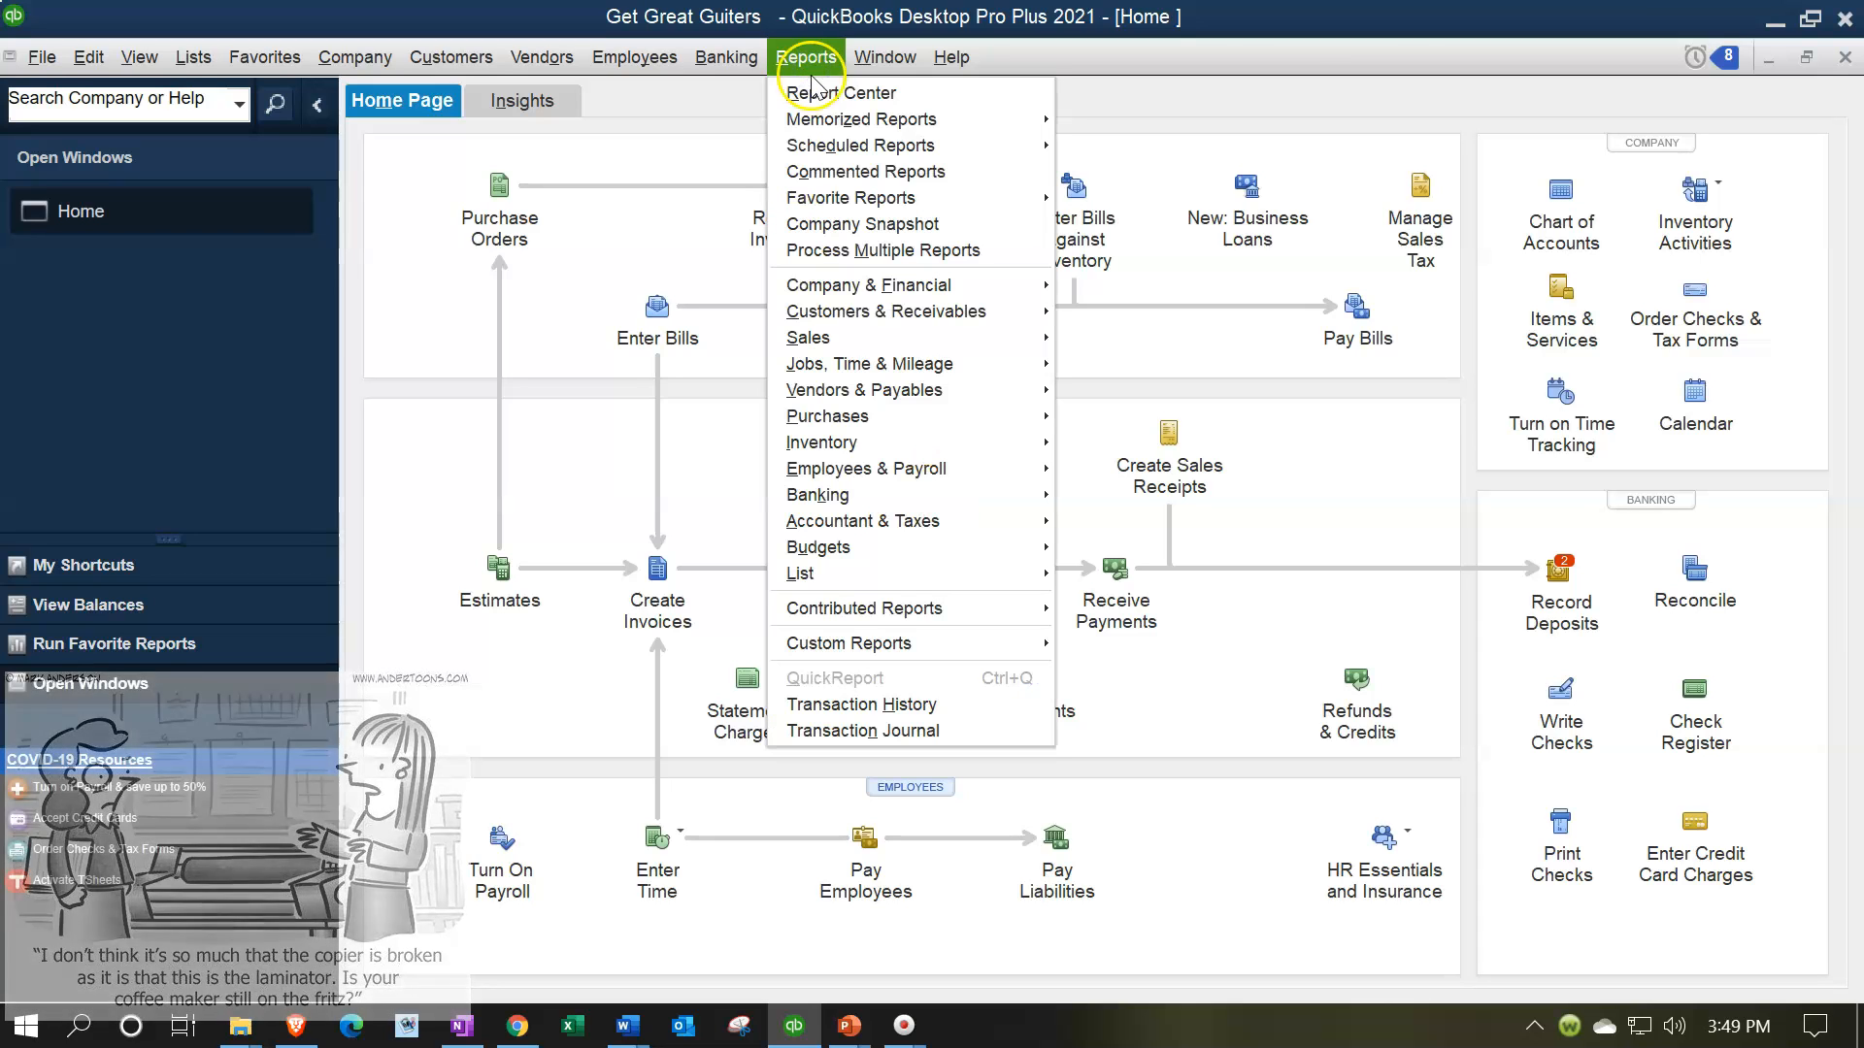
{"action": "left_click", "coordinate": [817, 87]}
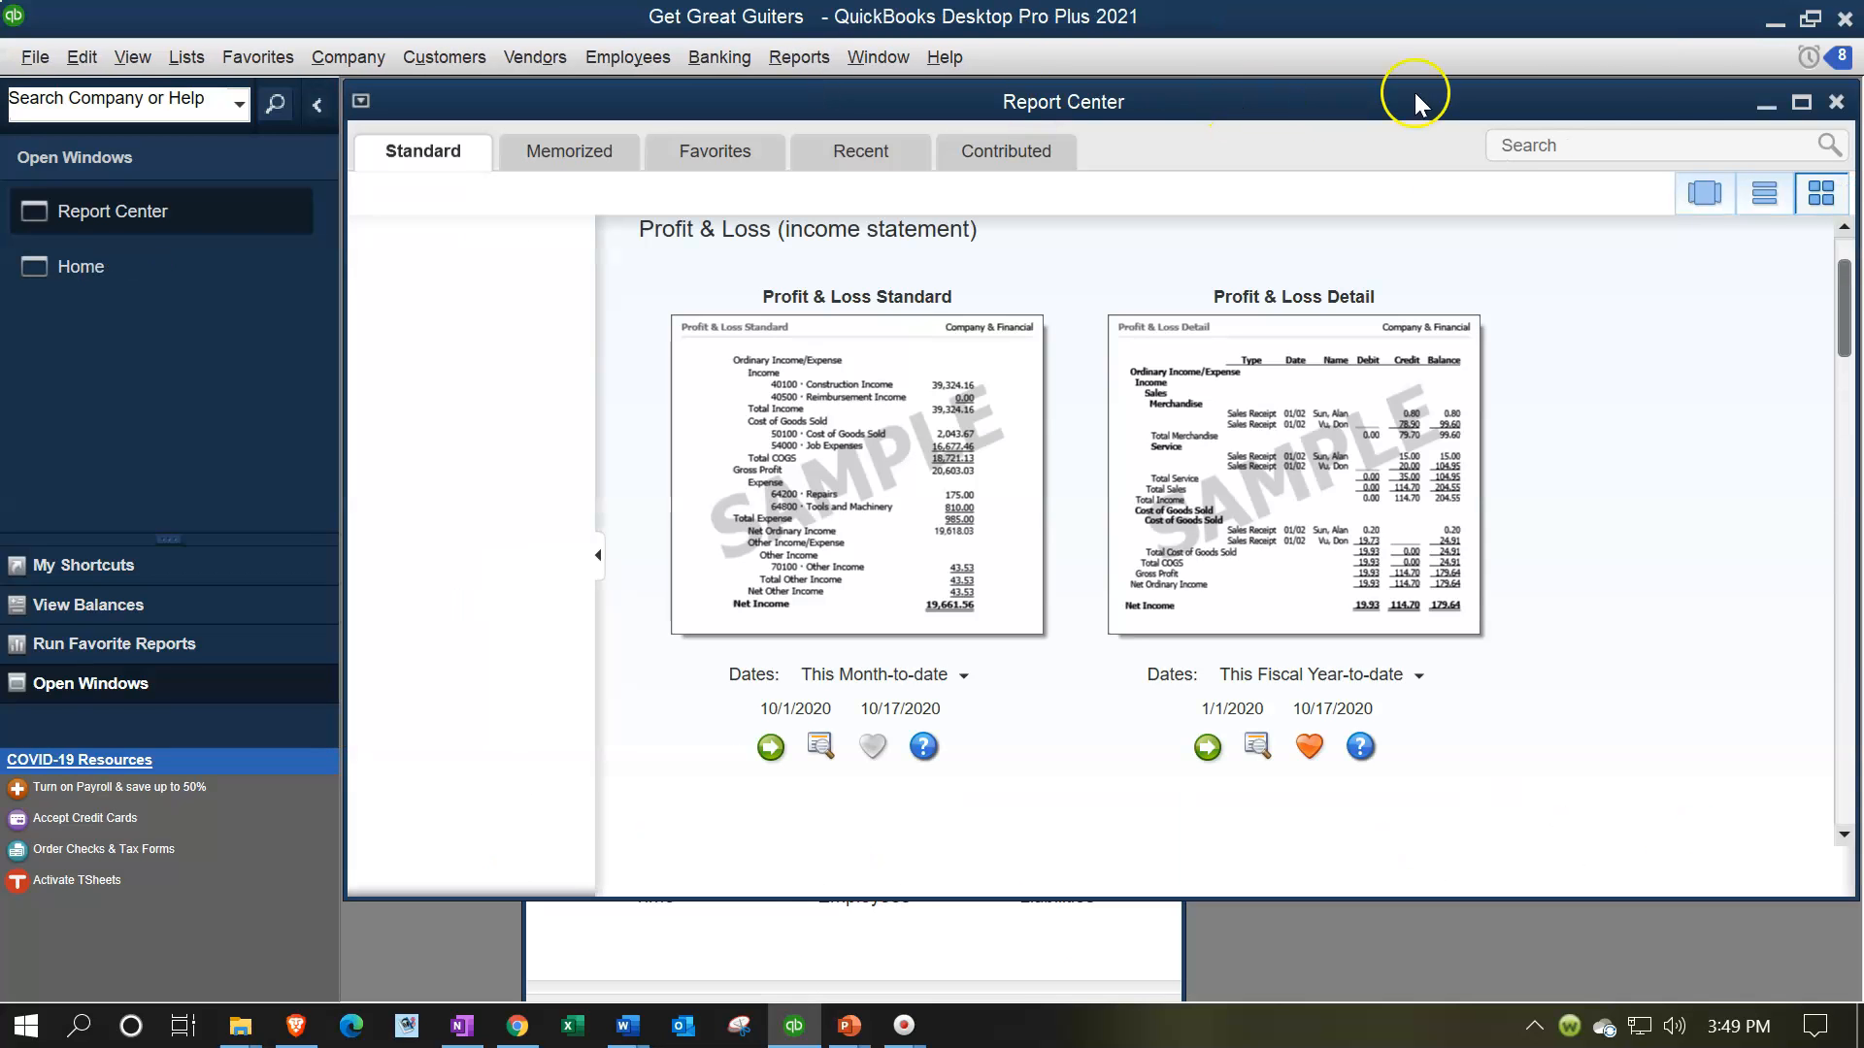
{"action": "left_click", "coordinate": [1801, 103]}
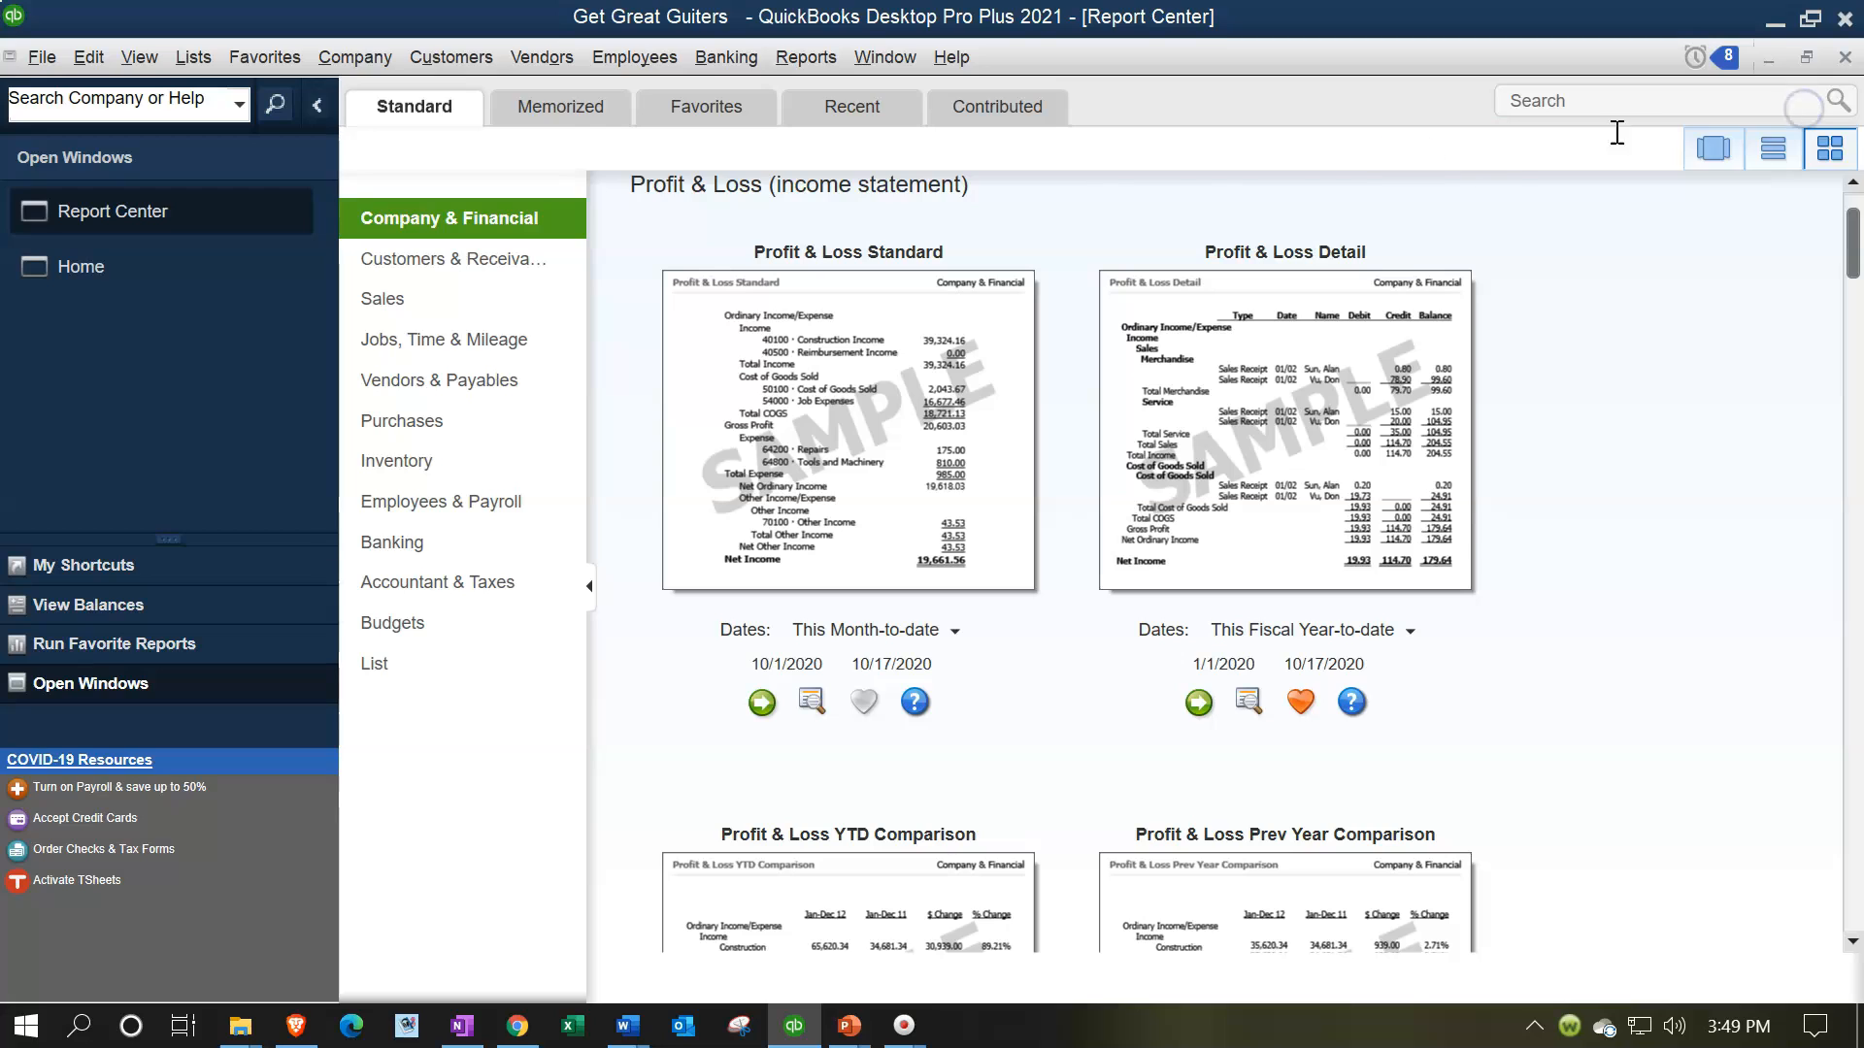
Review the memorized reports in the Client Month End, Client Year End and Internal Reports groups
{"action": "left_click", "coordinate": [564, 112]}
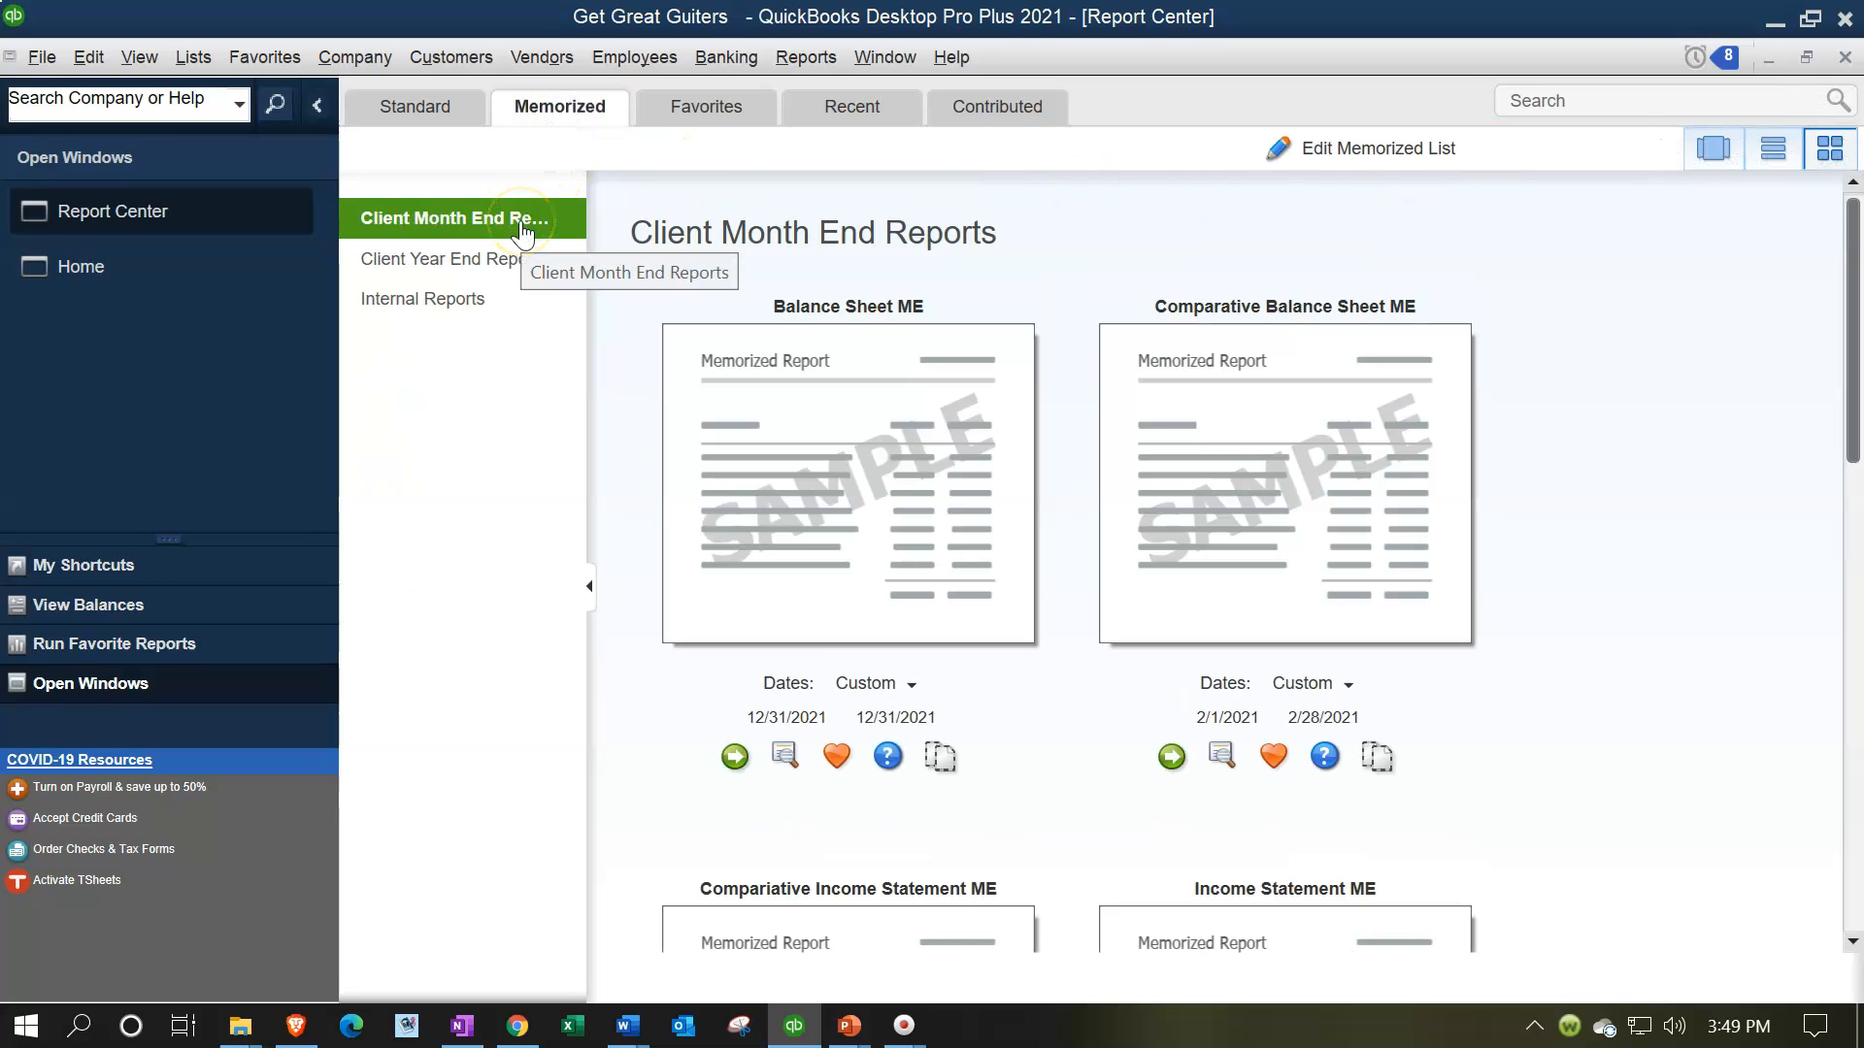
{"action": "left_click", "coordinate": [420, 231]}
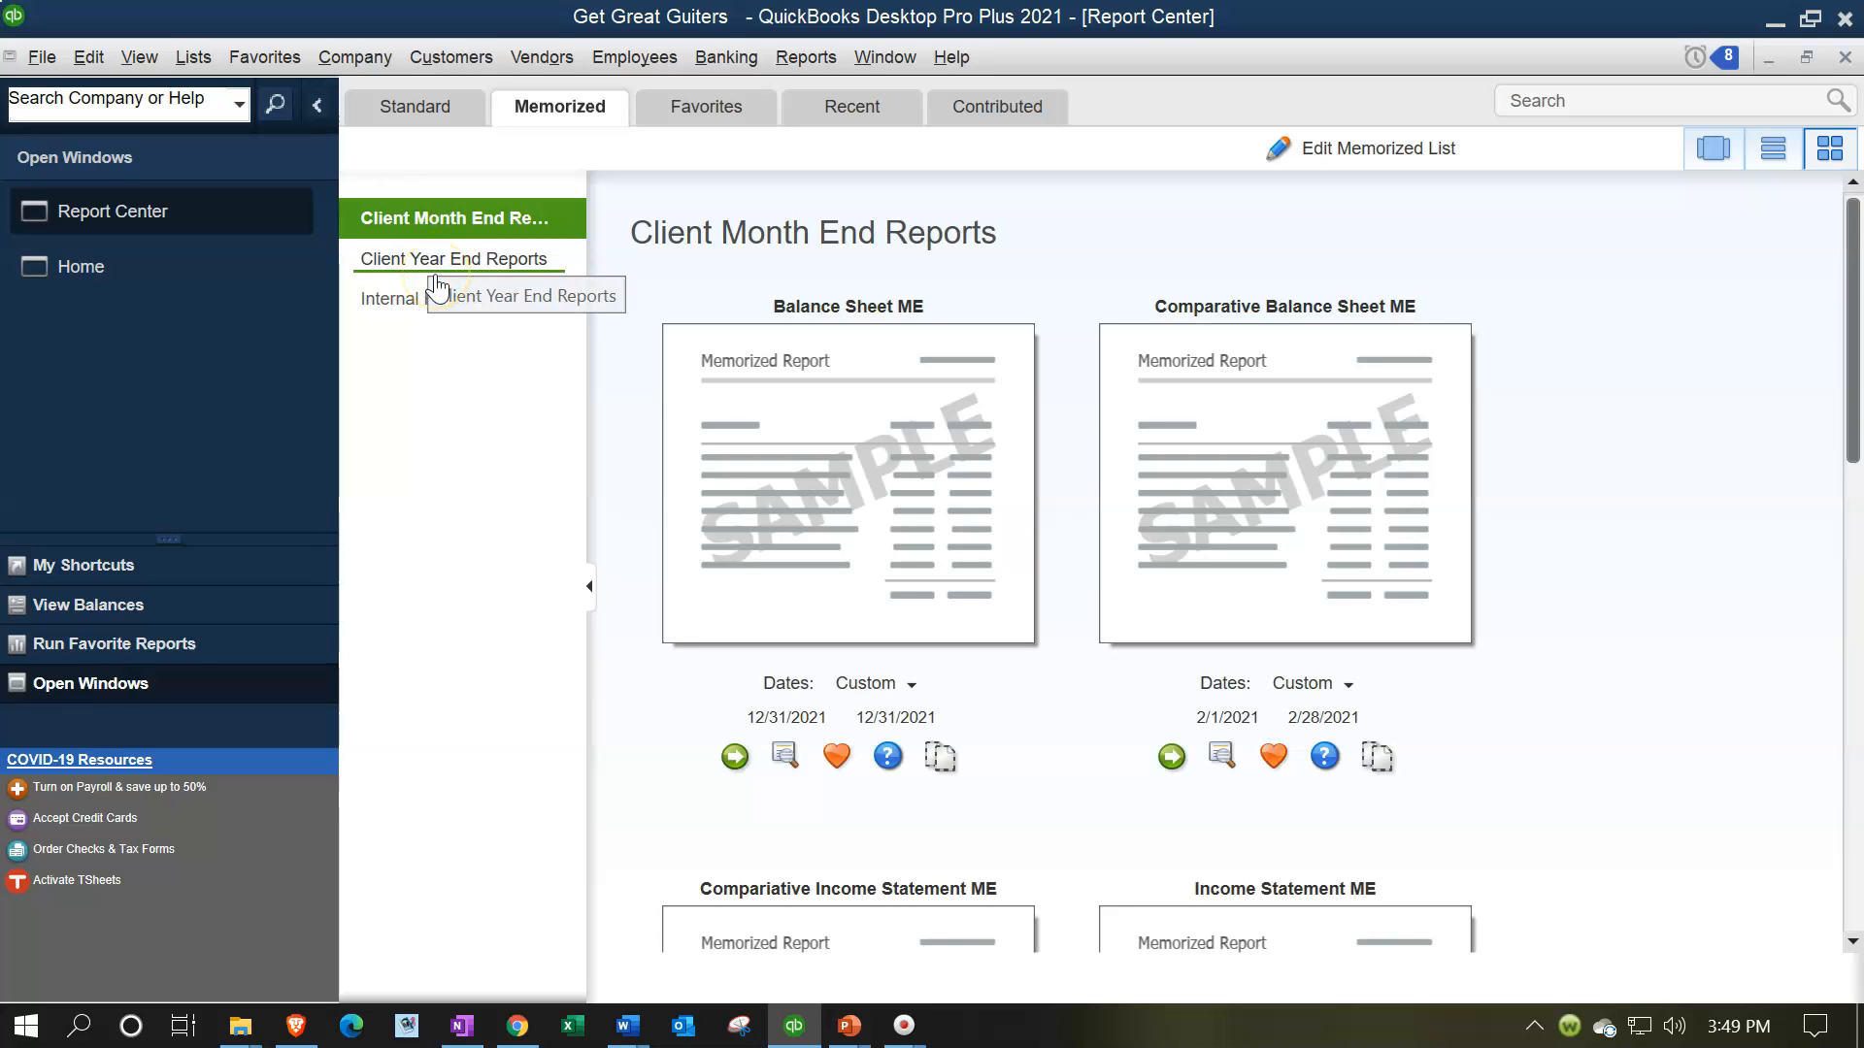
{"action": "left_click", "coordinate": [428, 262]}
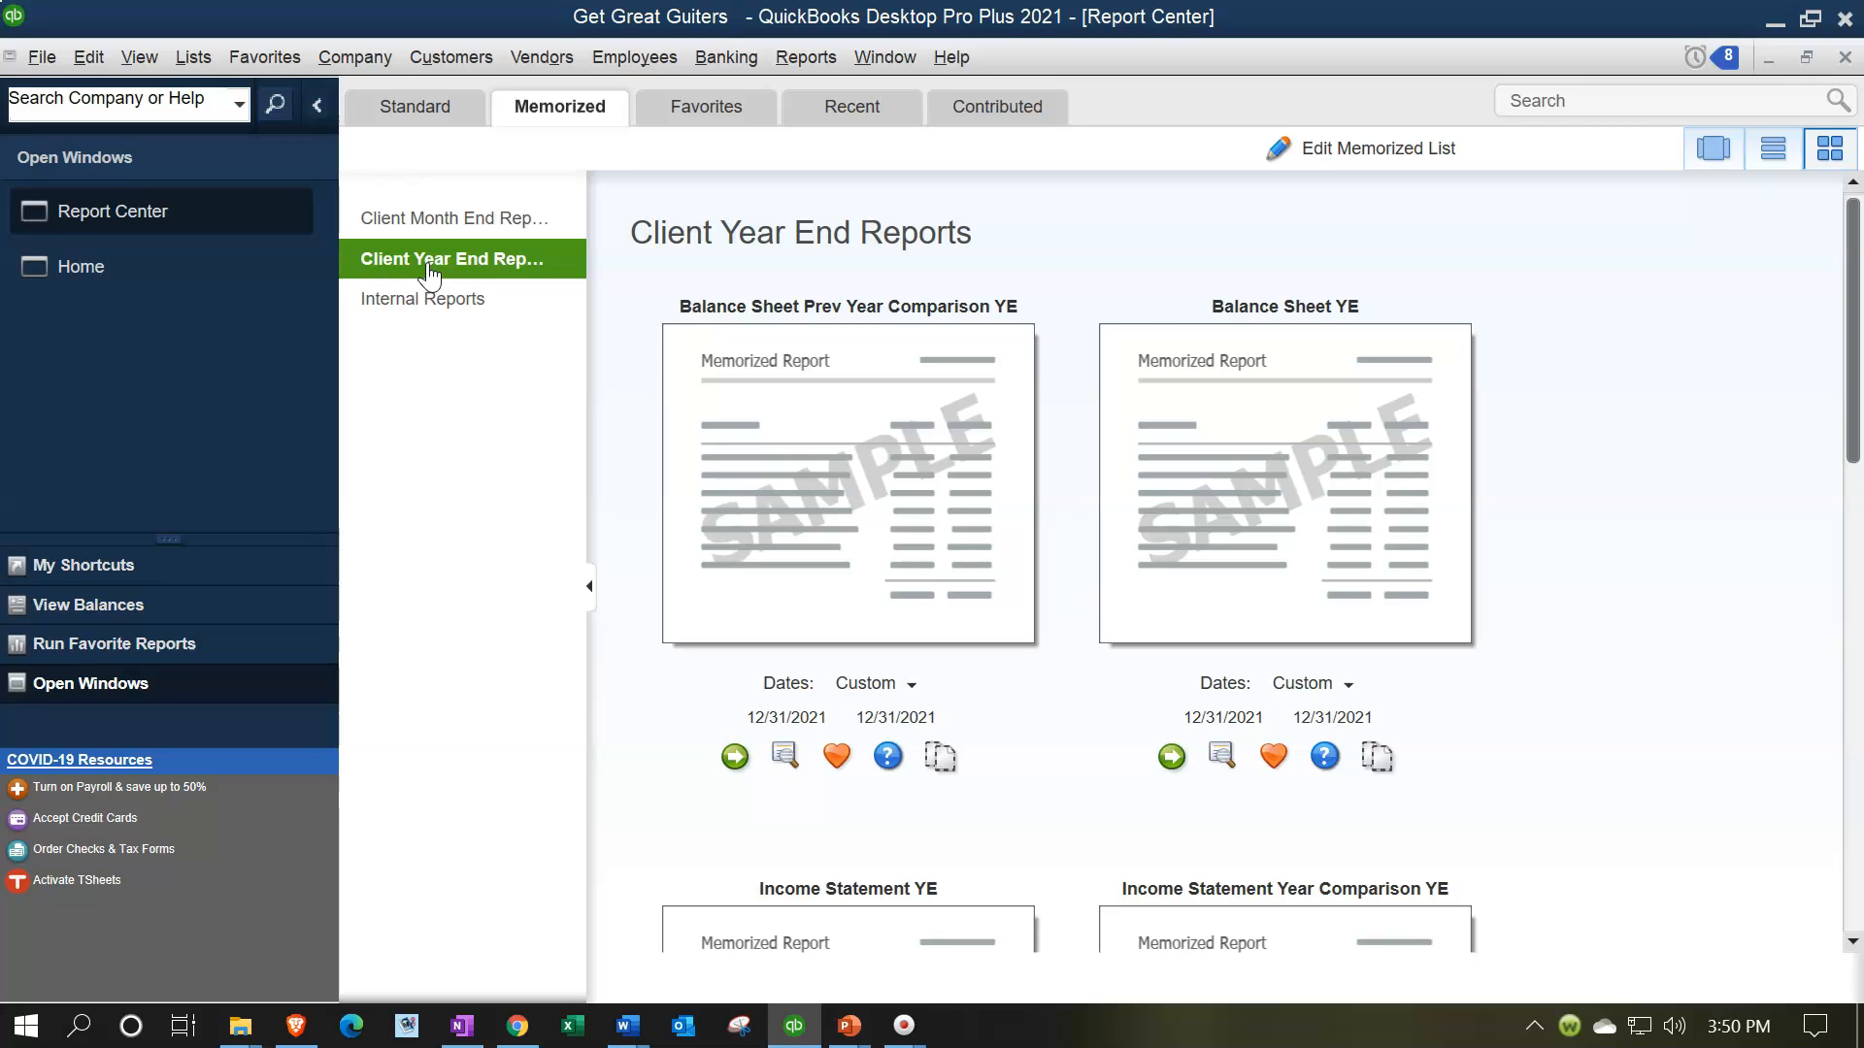
{"action": "left_click", "coordinate": [428, 319]}
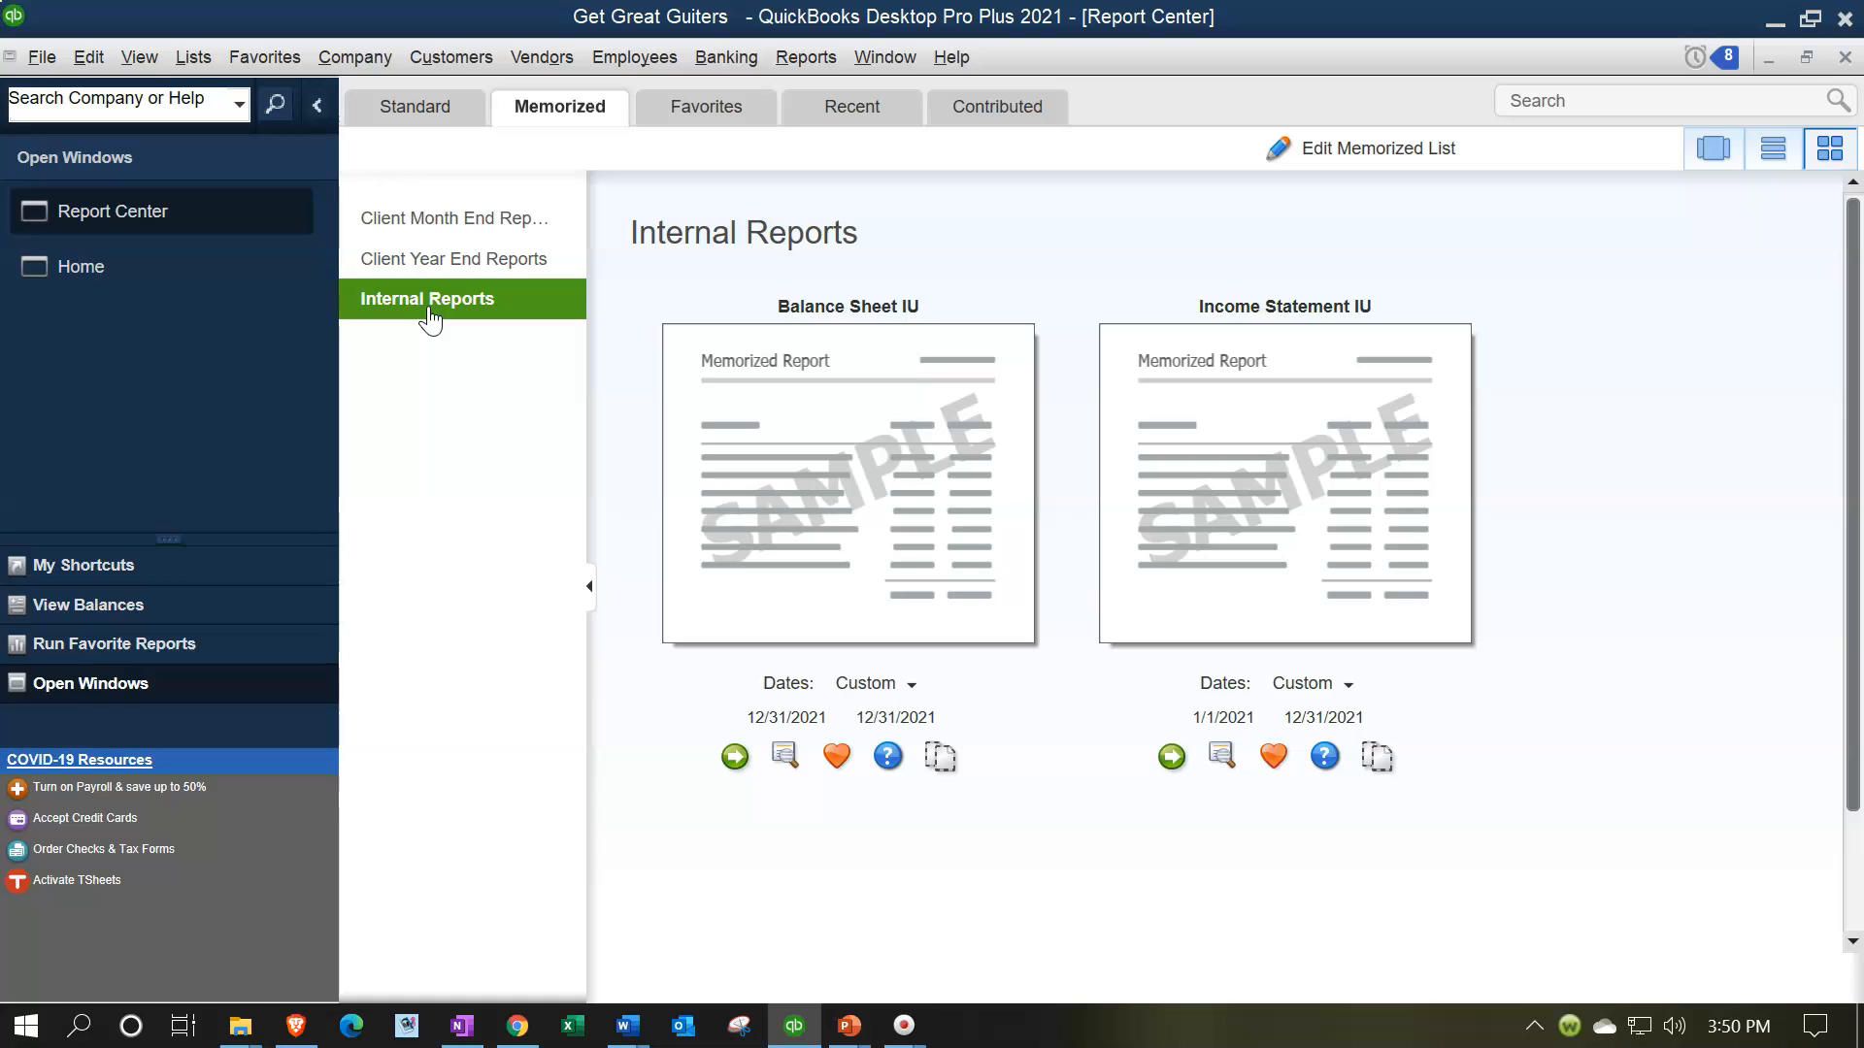
Open the A/R Aging Summary report from Customers & Receivables and set its date to 02/28/2021
{"action": "left_click", "coordinate": [784, 58]}
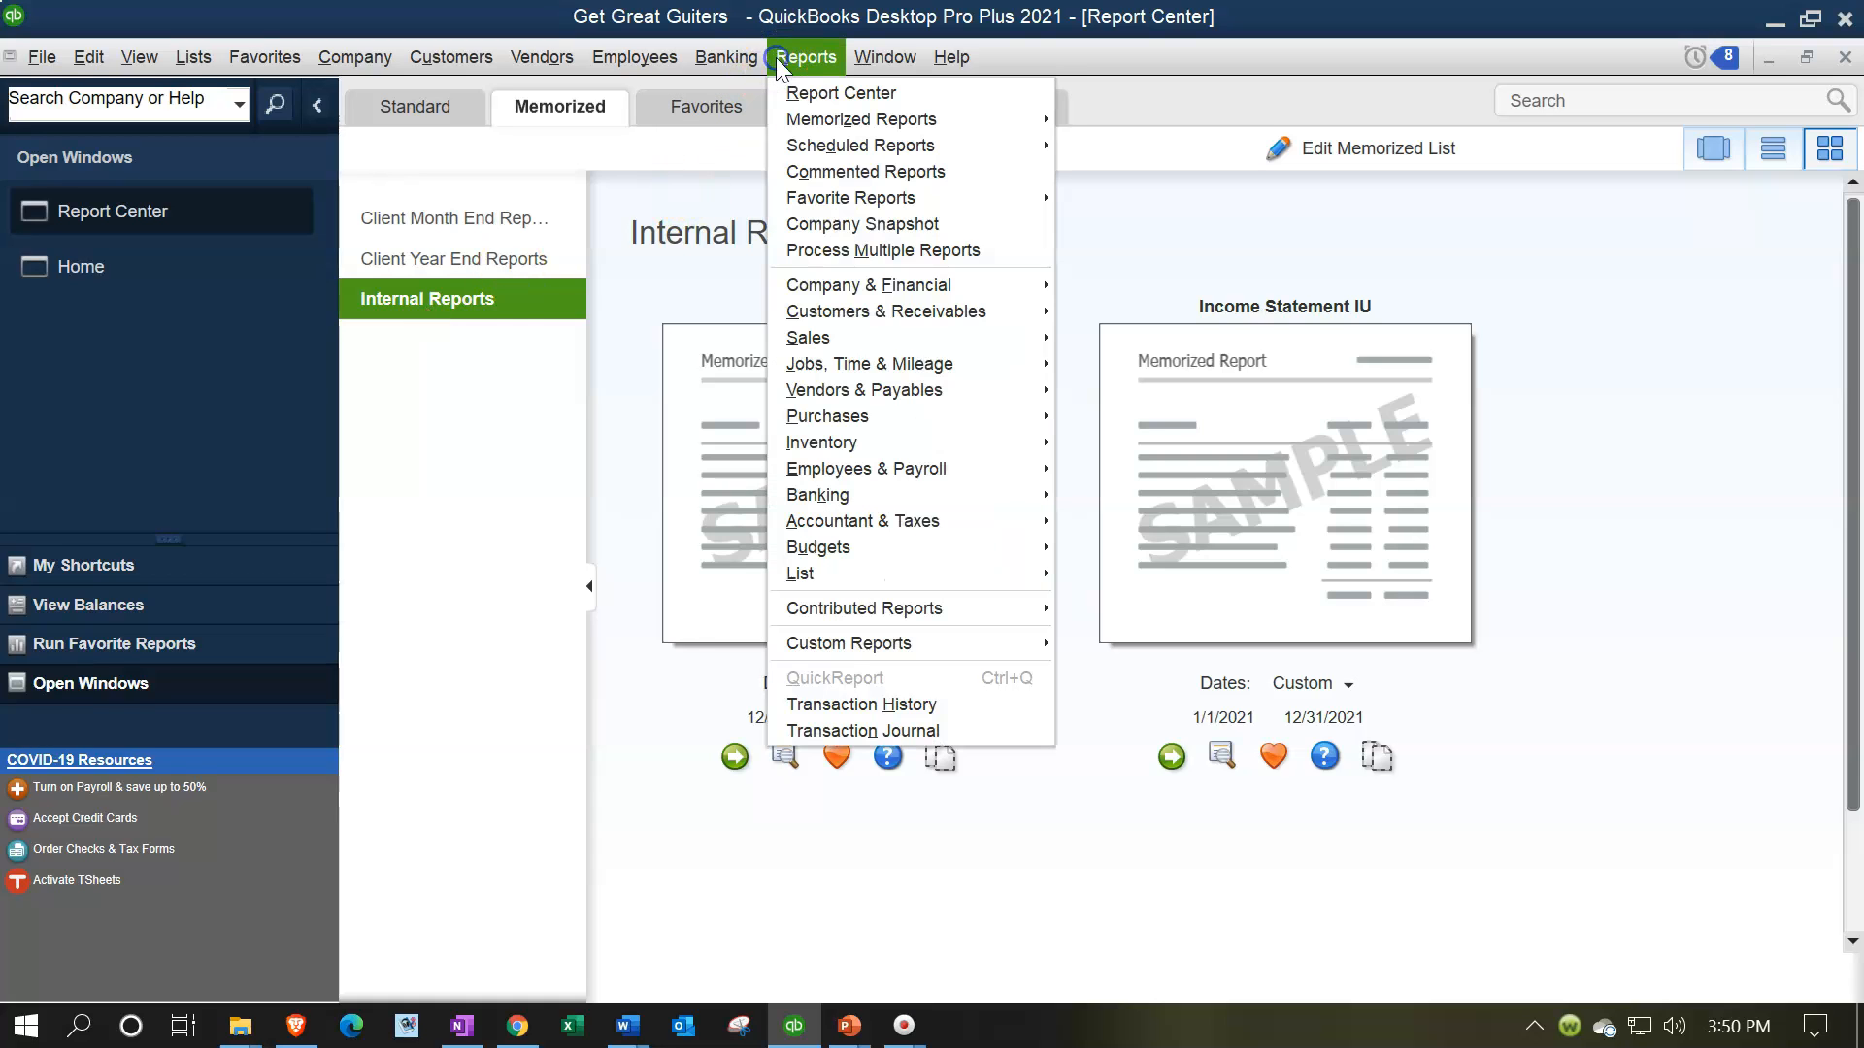
{"action": "left_click", "coordinate": [917, 316]}
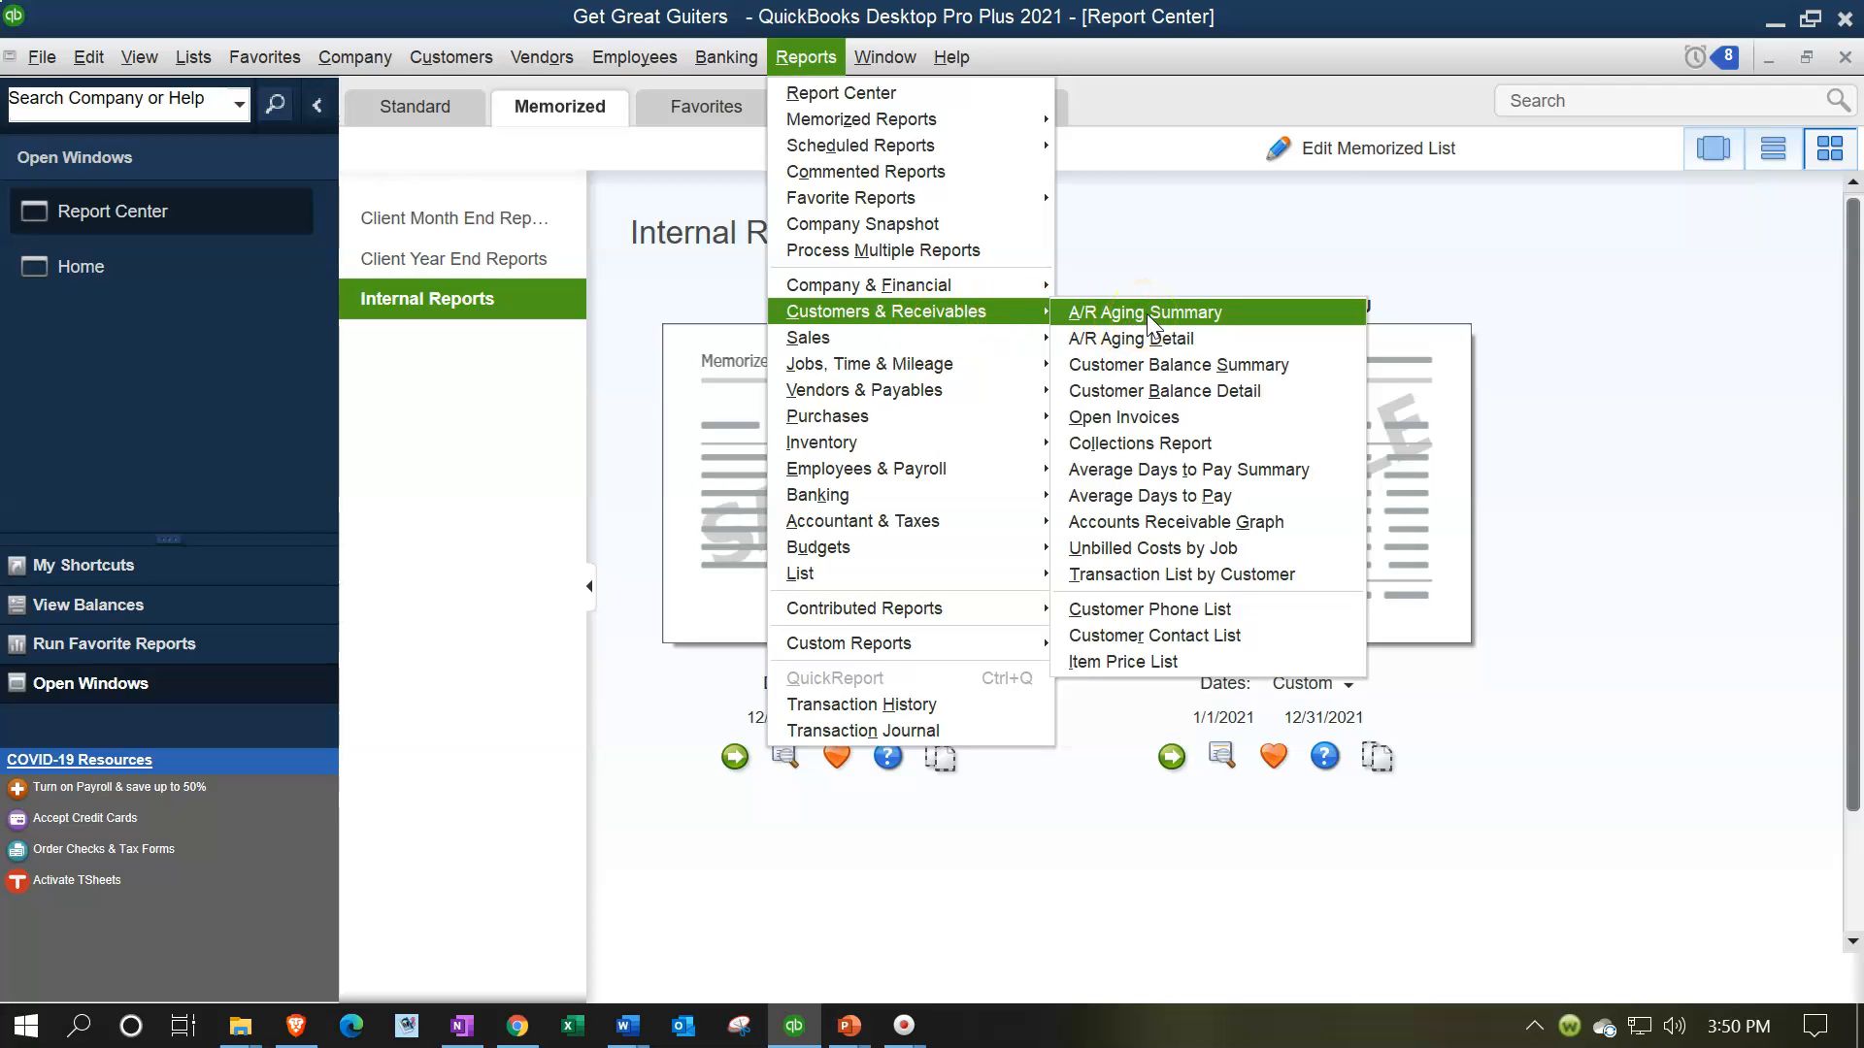
{"action": "left_click", "coordinate": [1145, 313]}
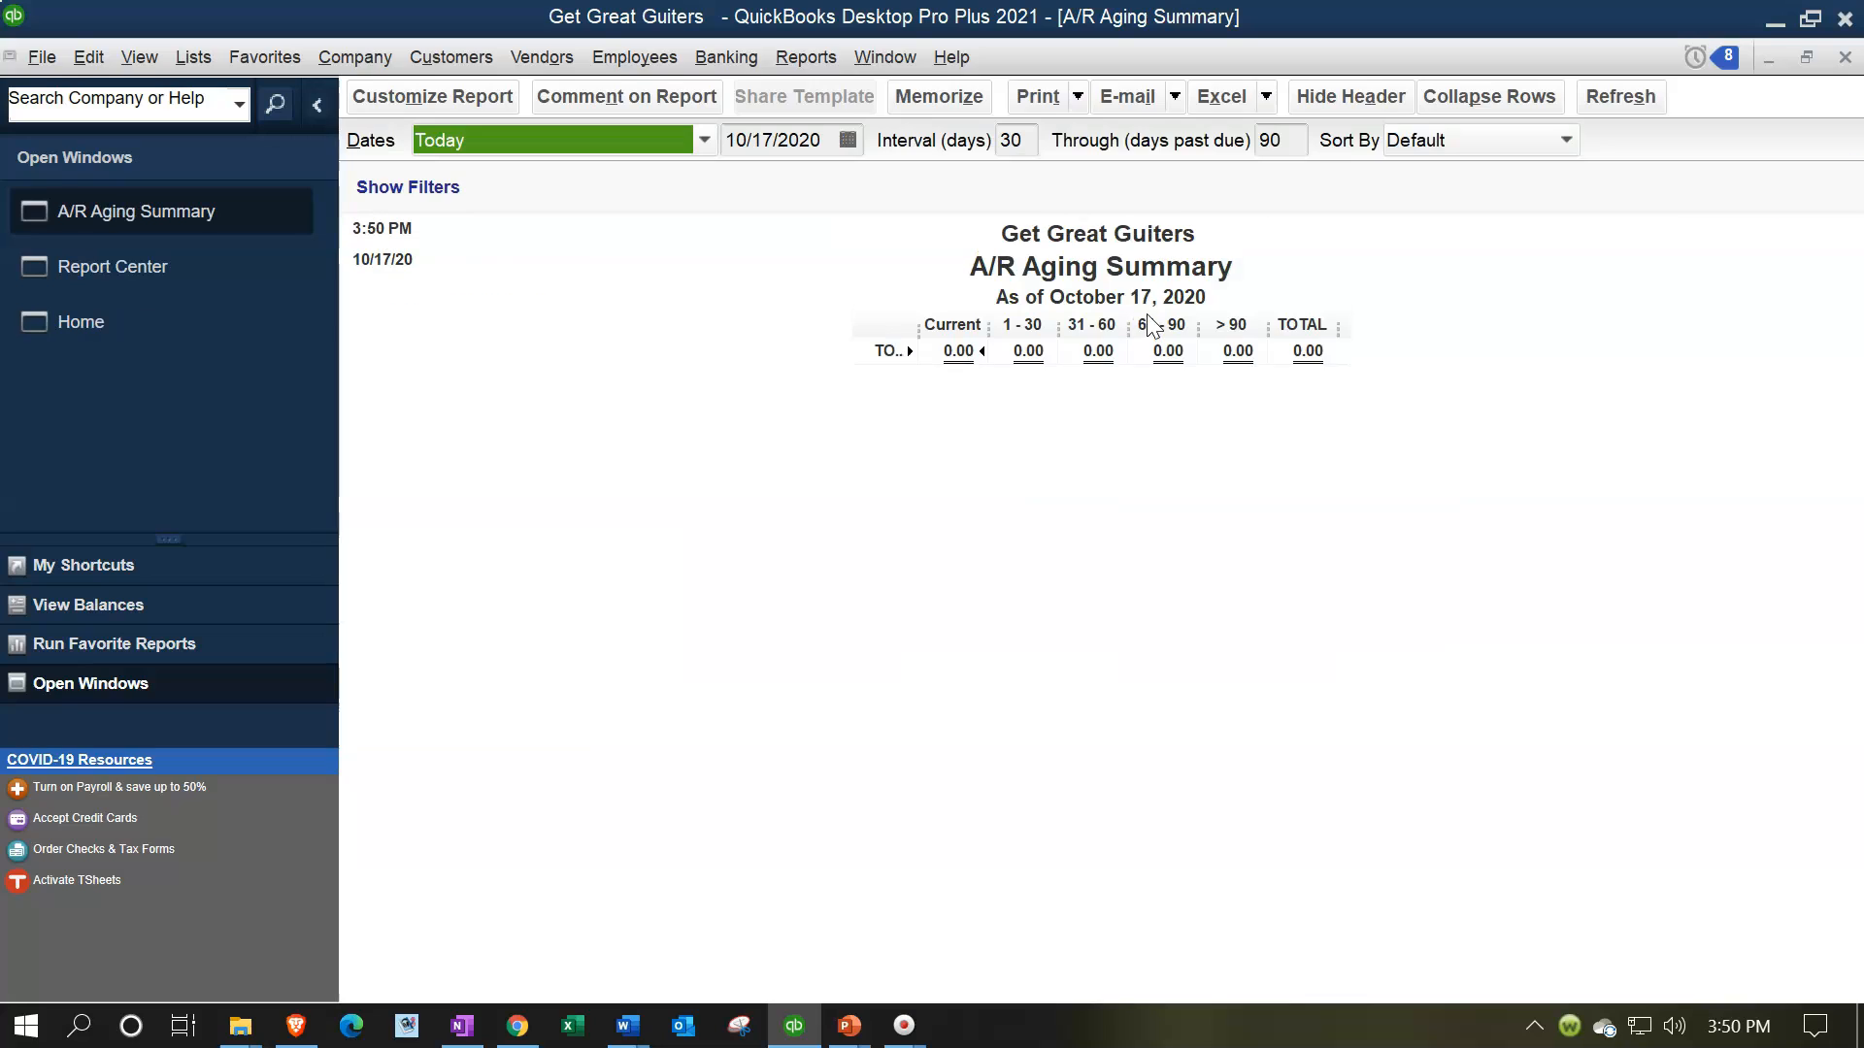
{"action": "type", "text": "02282021"}
{"action": "key", "text": "Tab"}
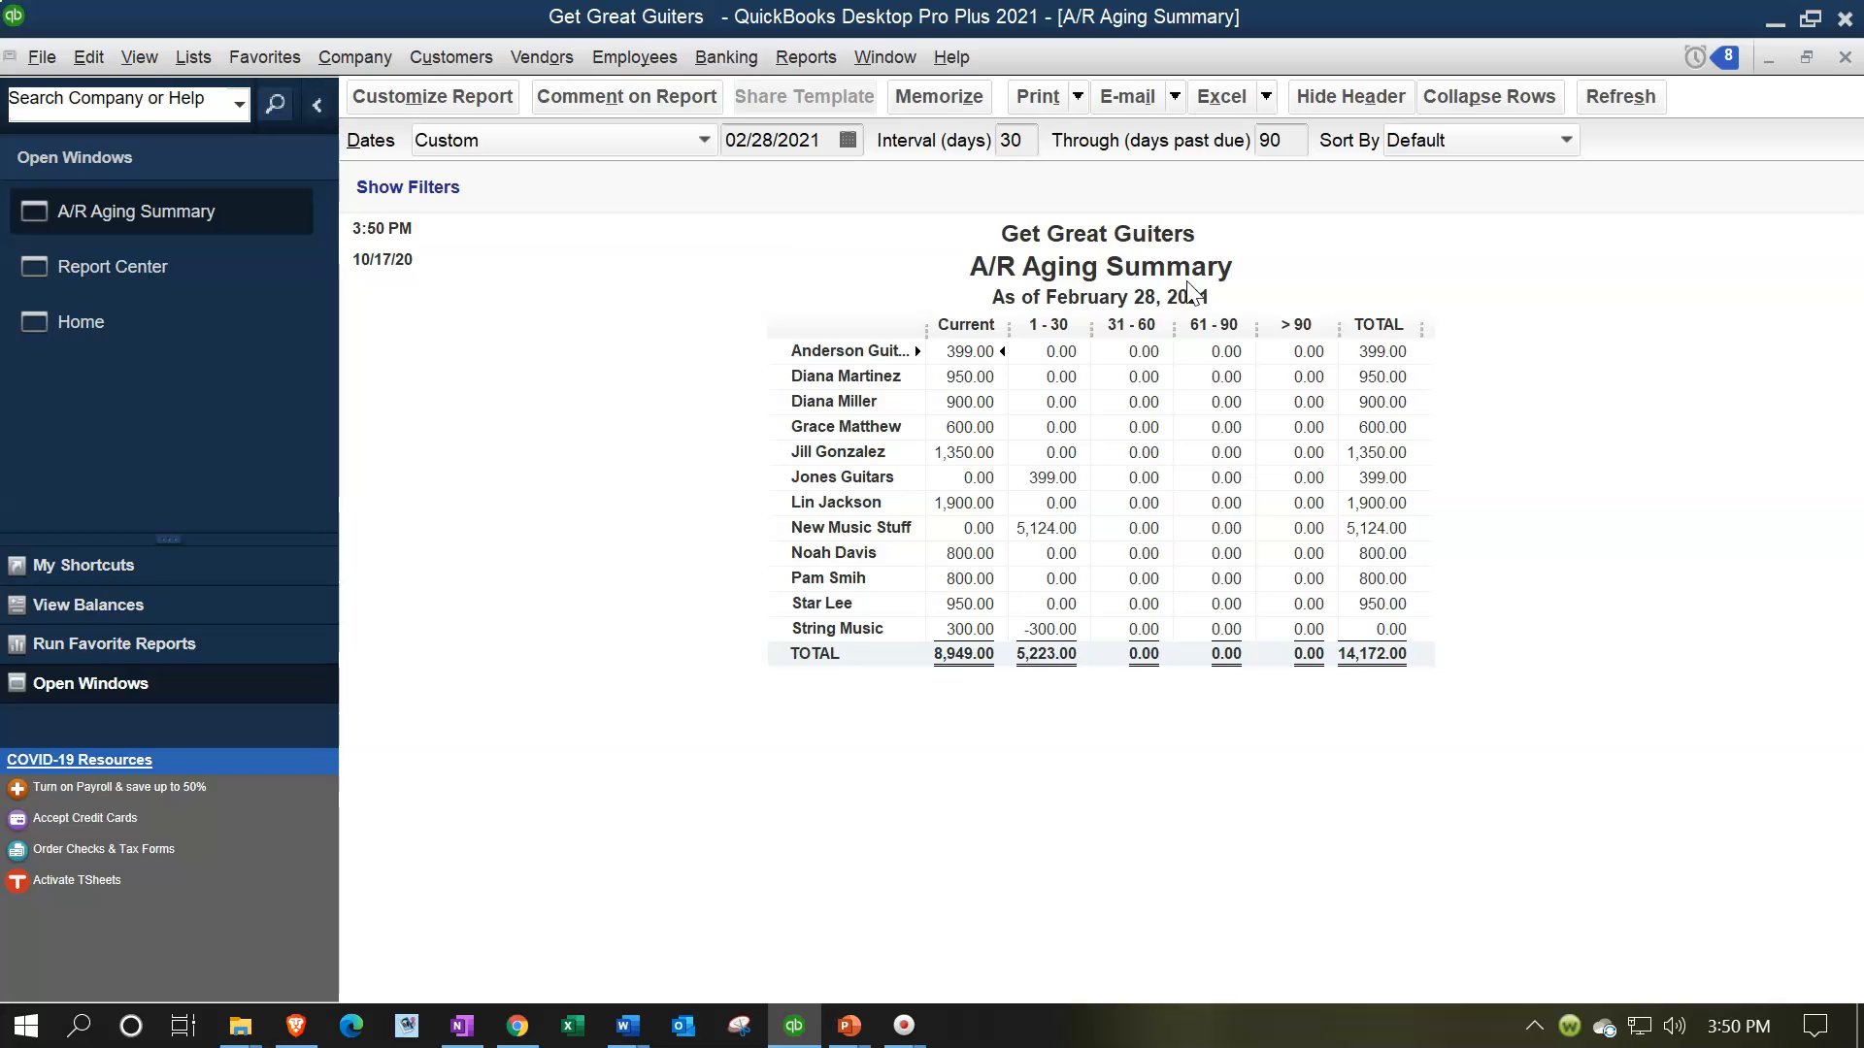
{"action": "left_click", "coordinate": [1001, 710]}
Customize the report's header and footer: remove the date and time prepared and enter the preparer's first name as the extra footer line
{"action": "left_click", "coordinate": [442, 101]}
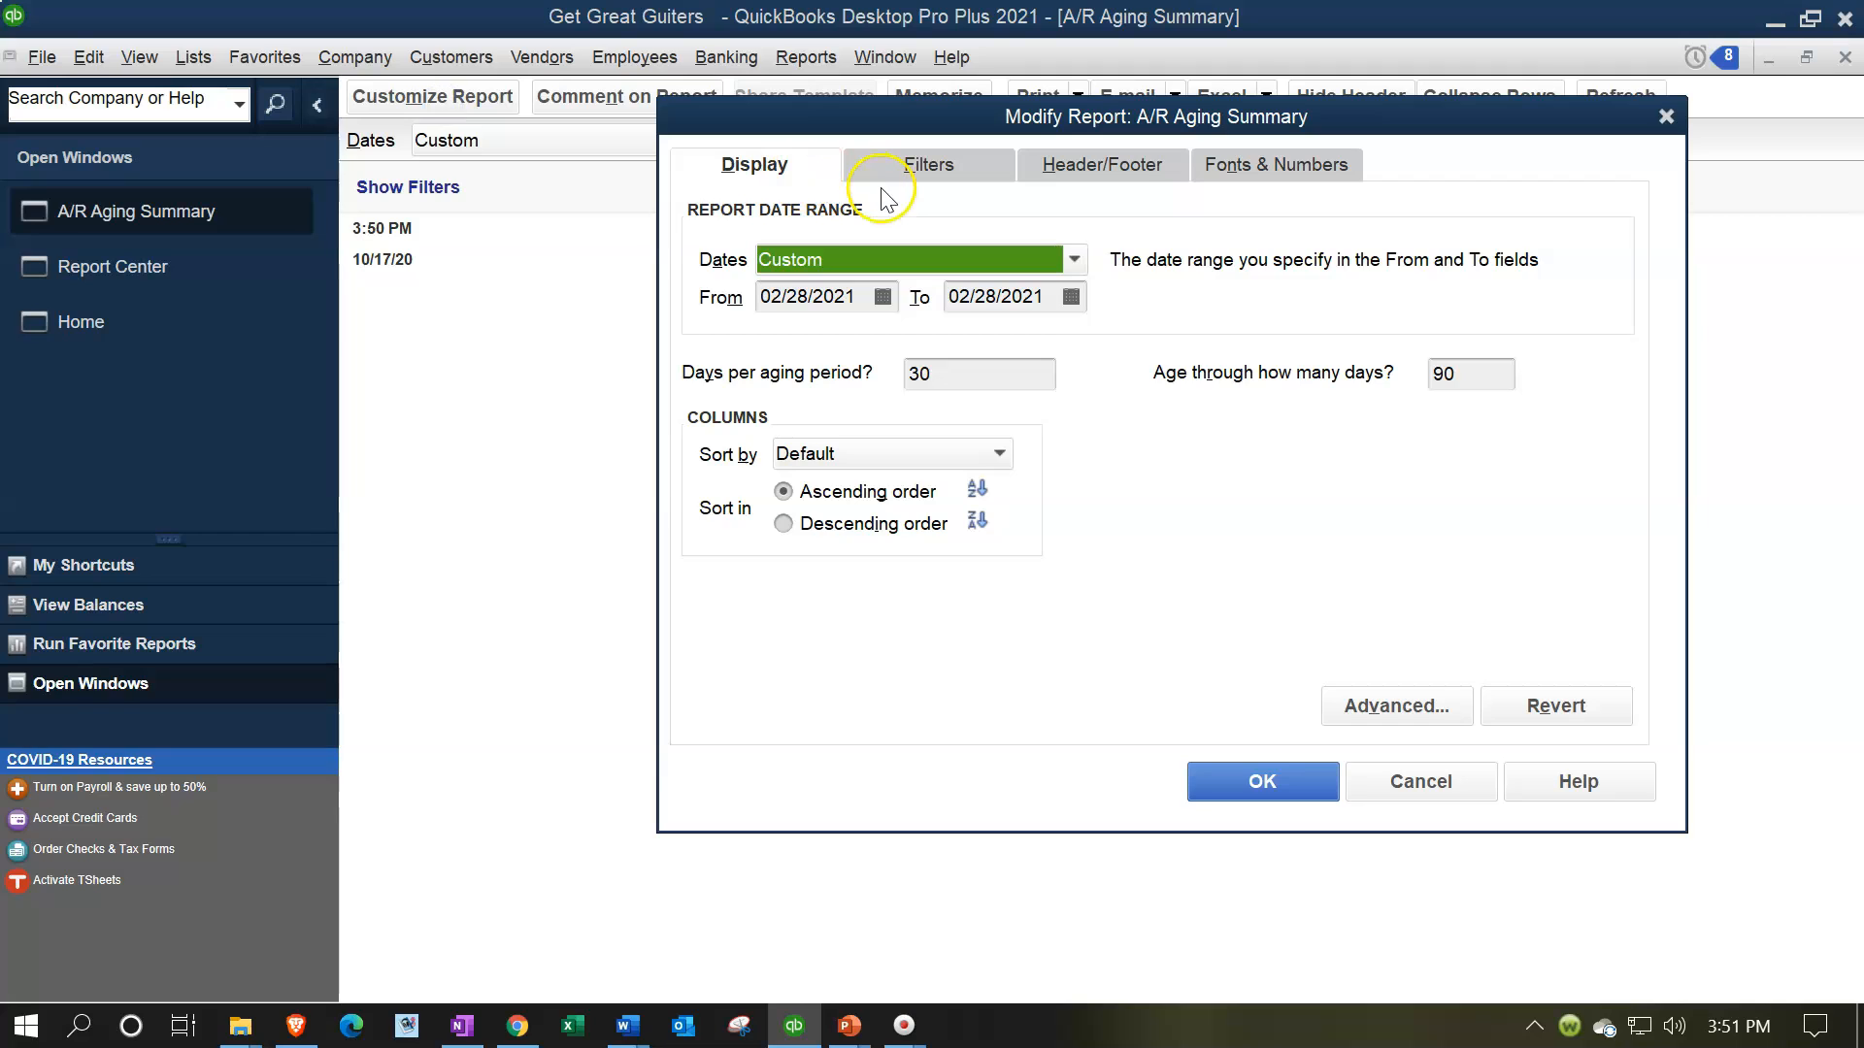
{"action": "left_click", "coordinate": [902, 179]}
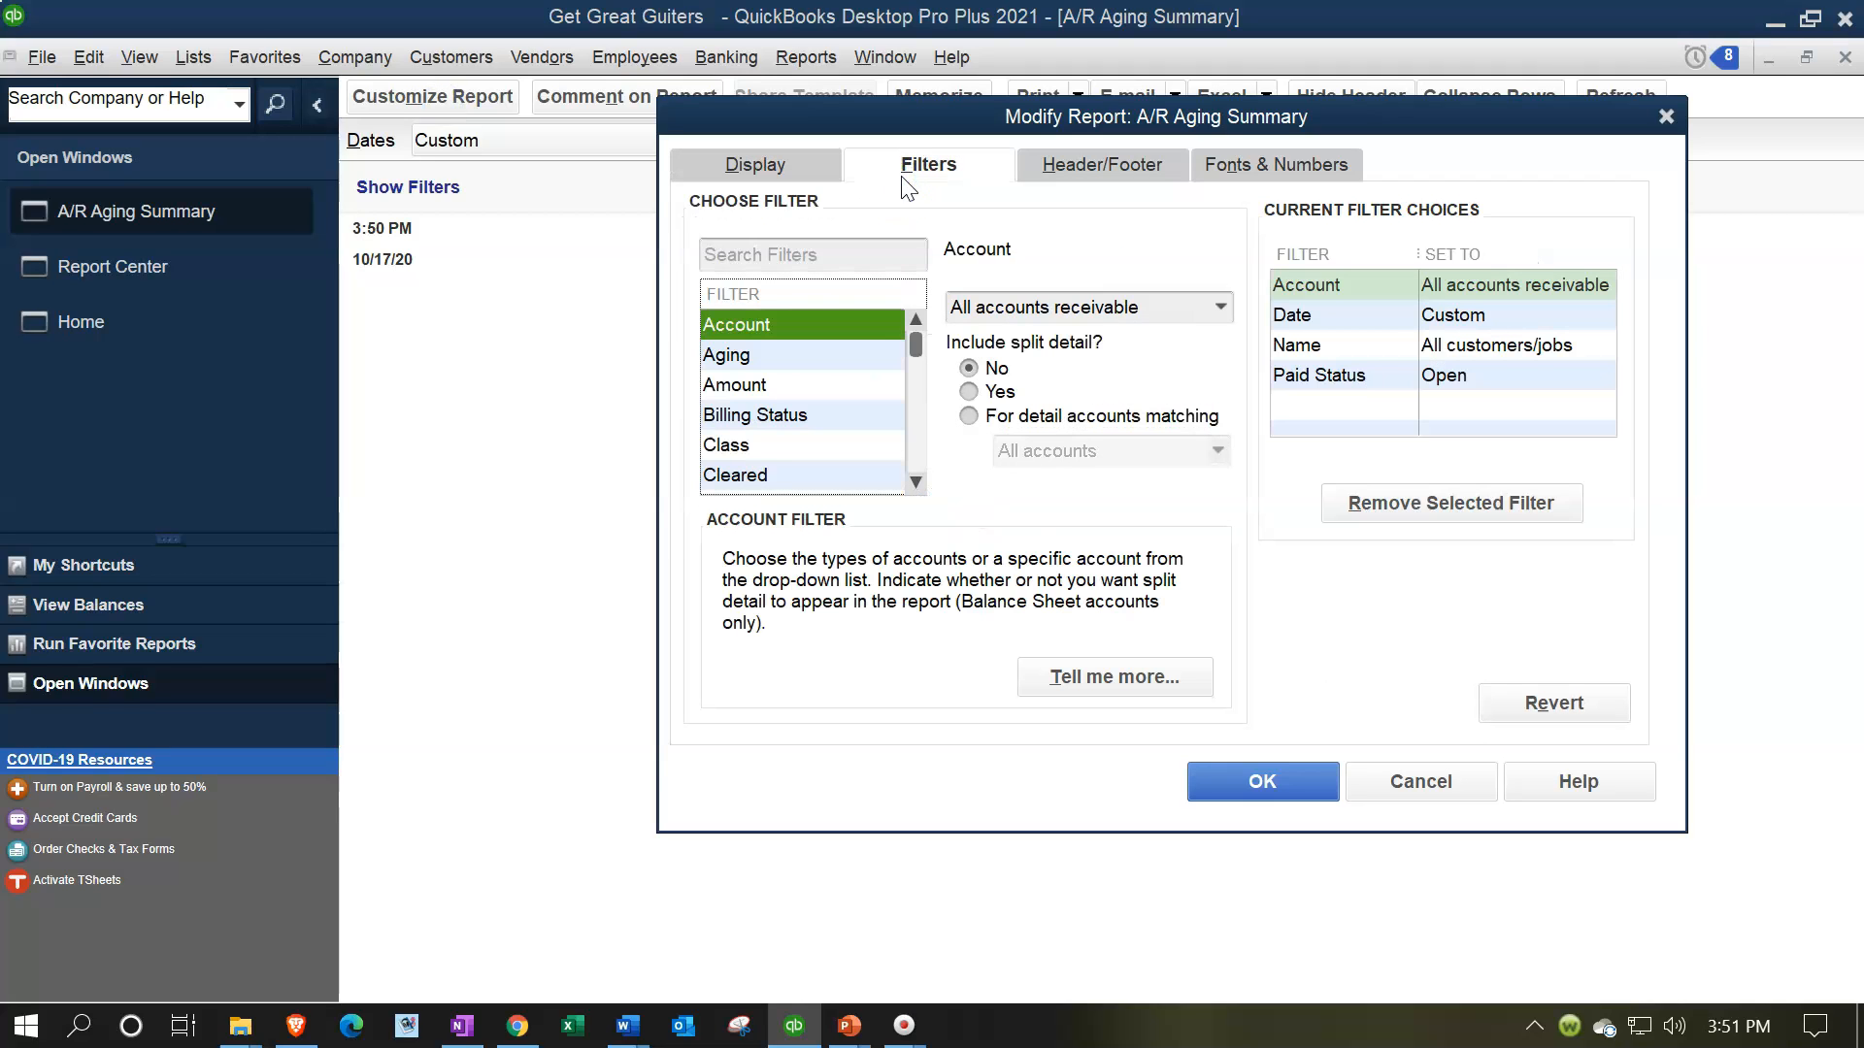
{"action": "left_click", "coordinate": [1079, 171]}
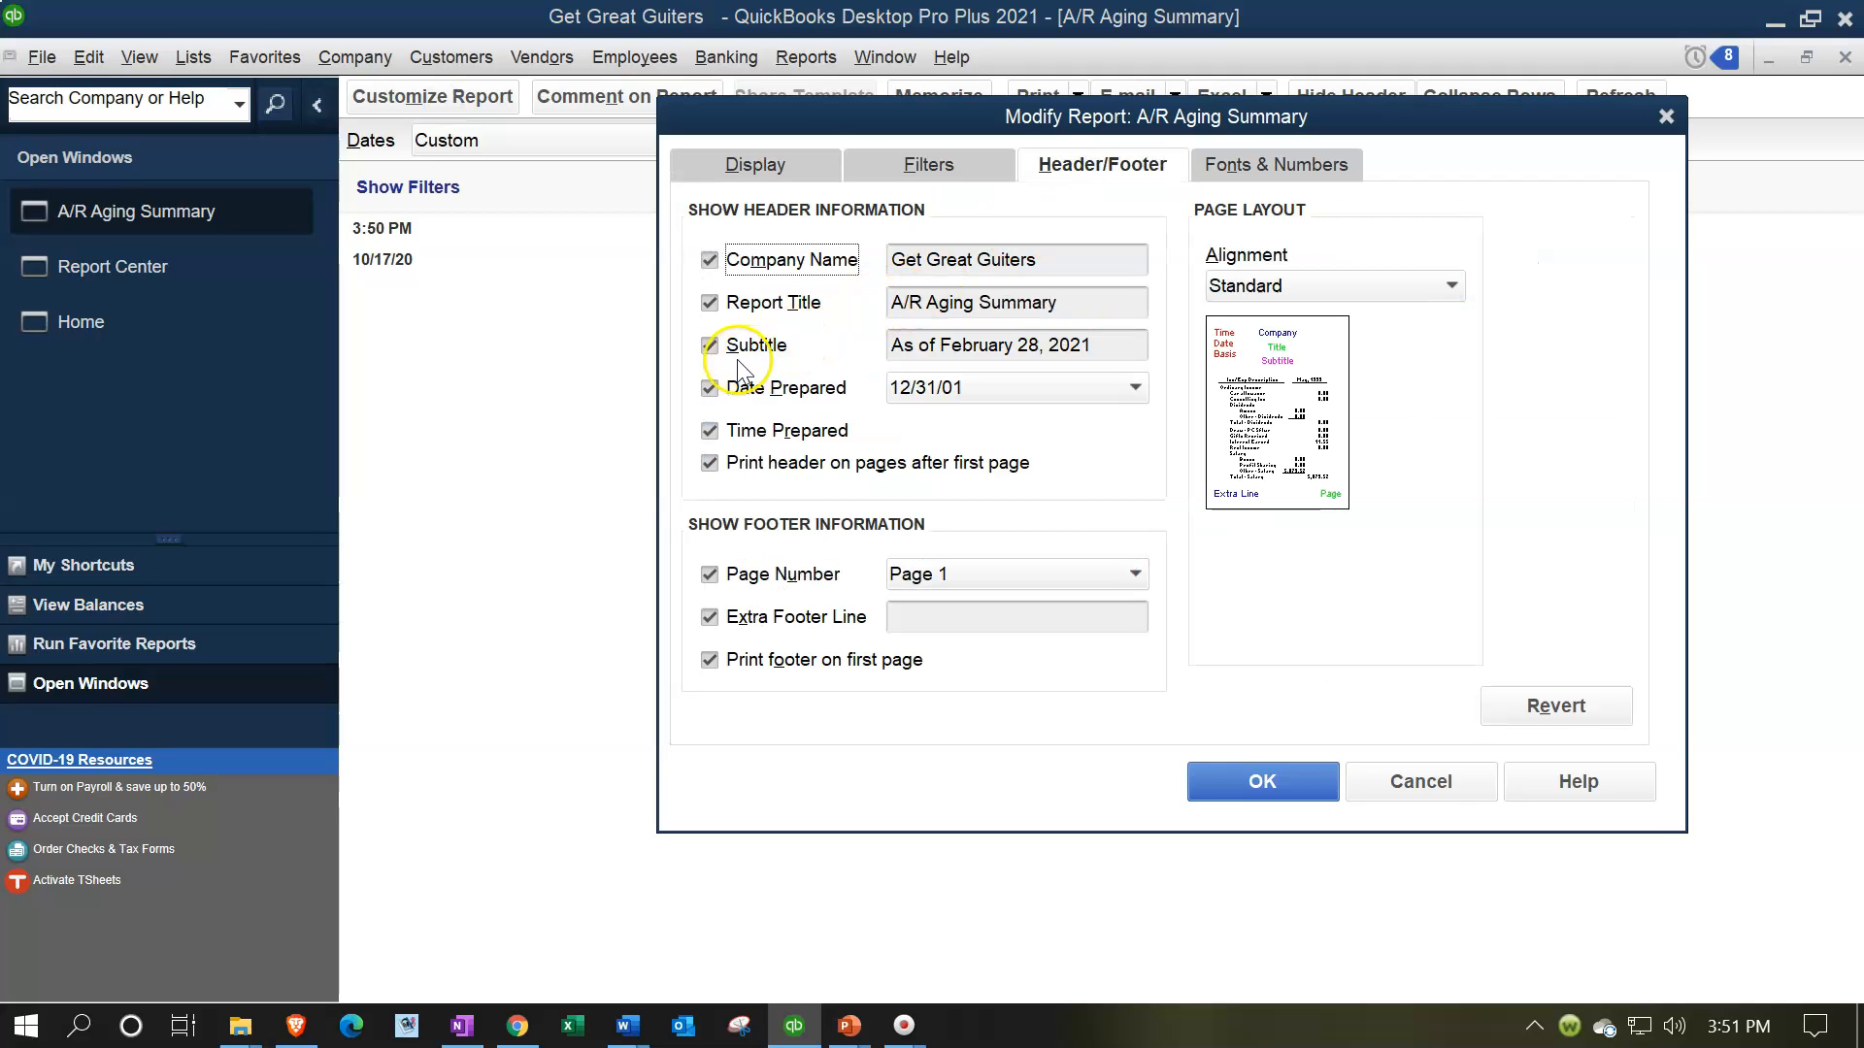
{"action": "left_click", "coordinate": [727, 389]}
{"action": "left_click", "coordinate": [714, 431]}
{"action": "left_click", "coordinate": [970, 619]}
{"action": "type", "text": "Robert"}
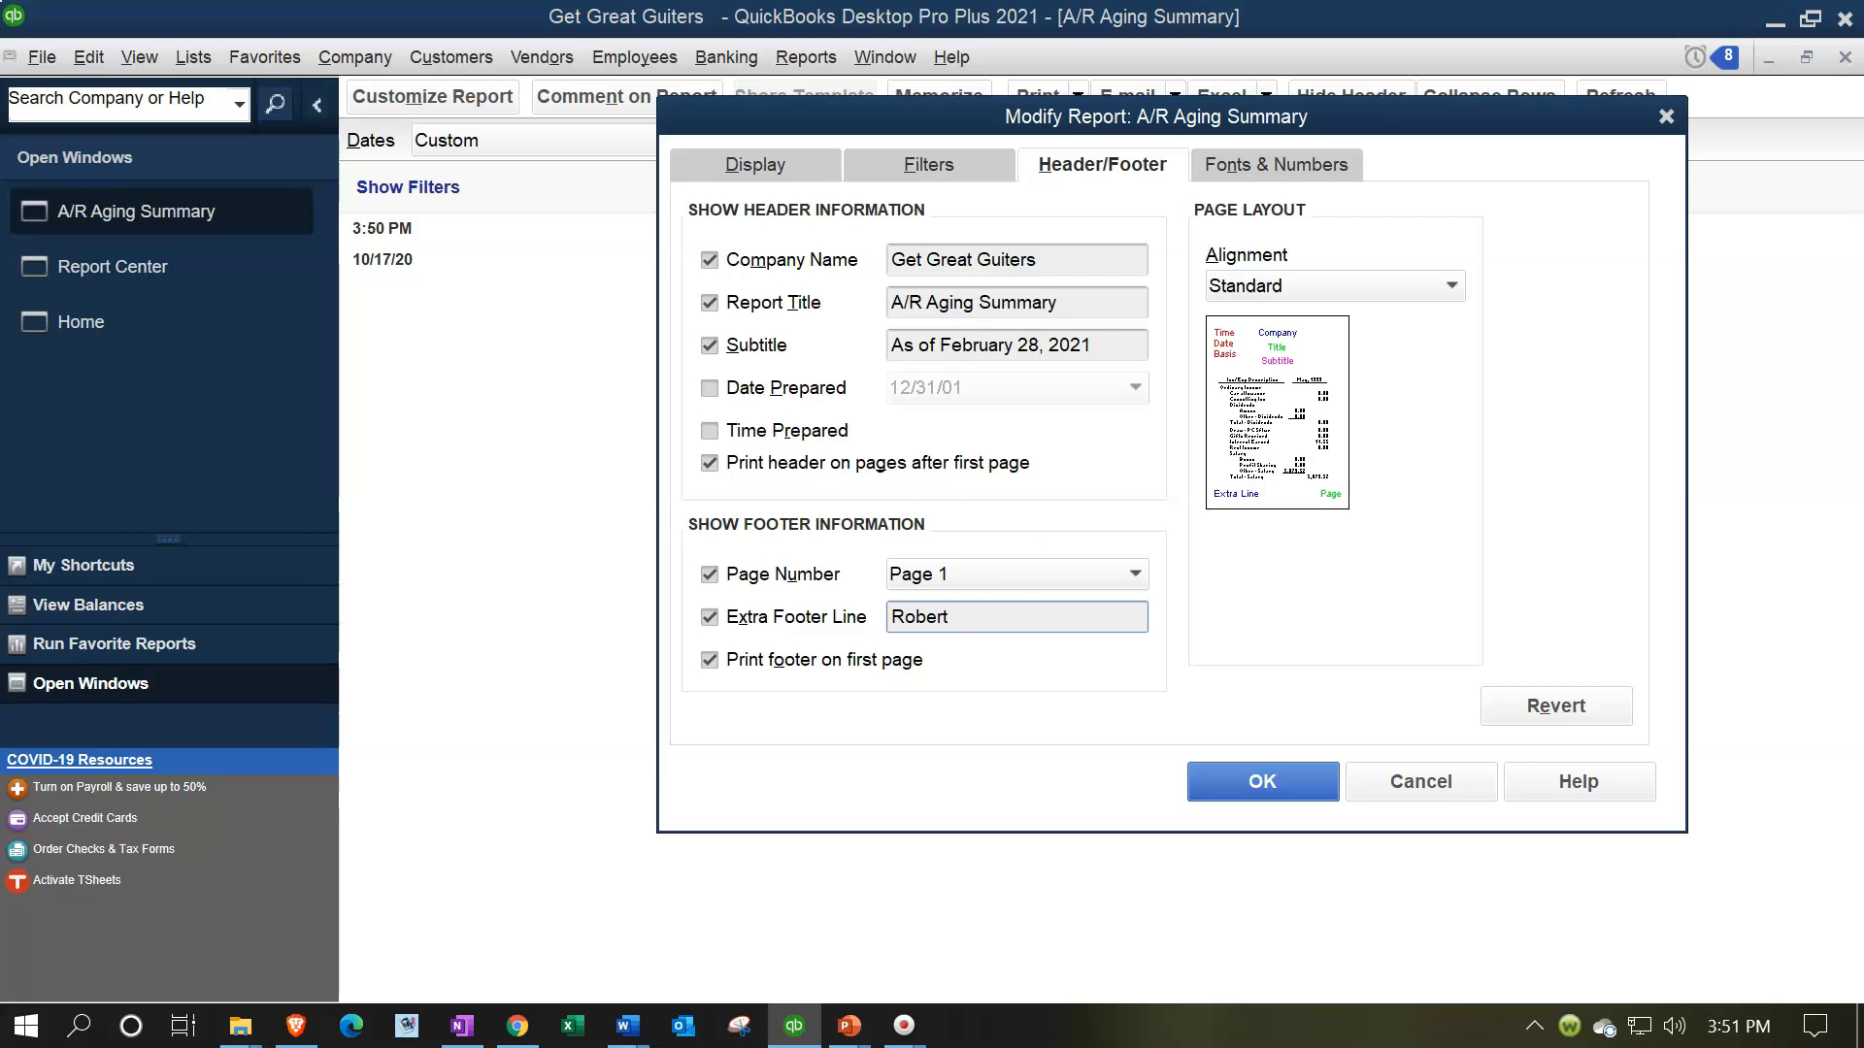
Format the report's negative numbers in parentheses and bright red, show all numbers without cents, and apply the customization
{"action": "left_click", "coordinate": [1252, 167]}
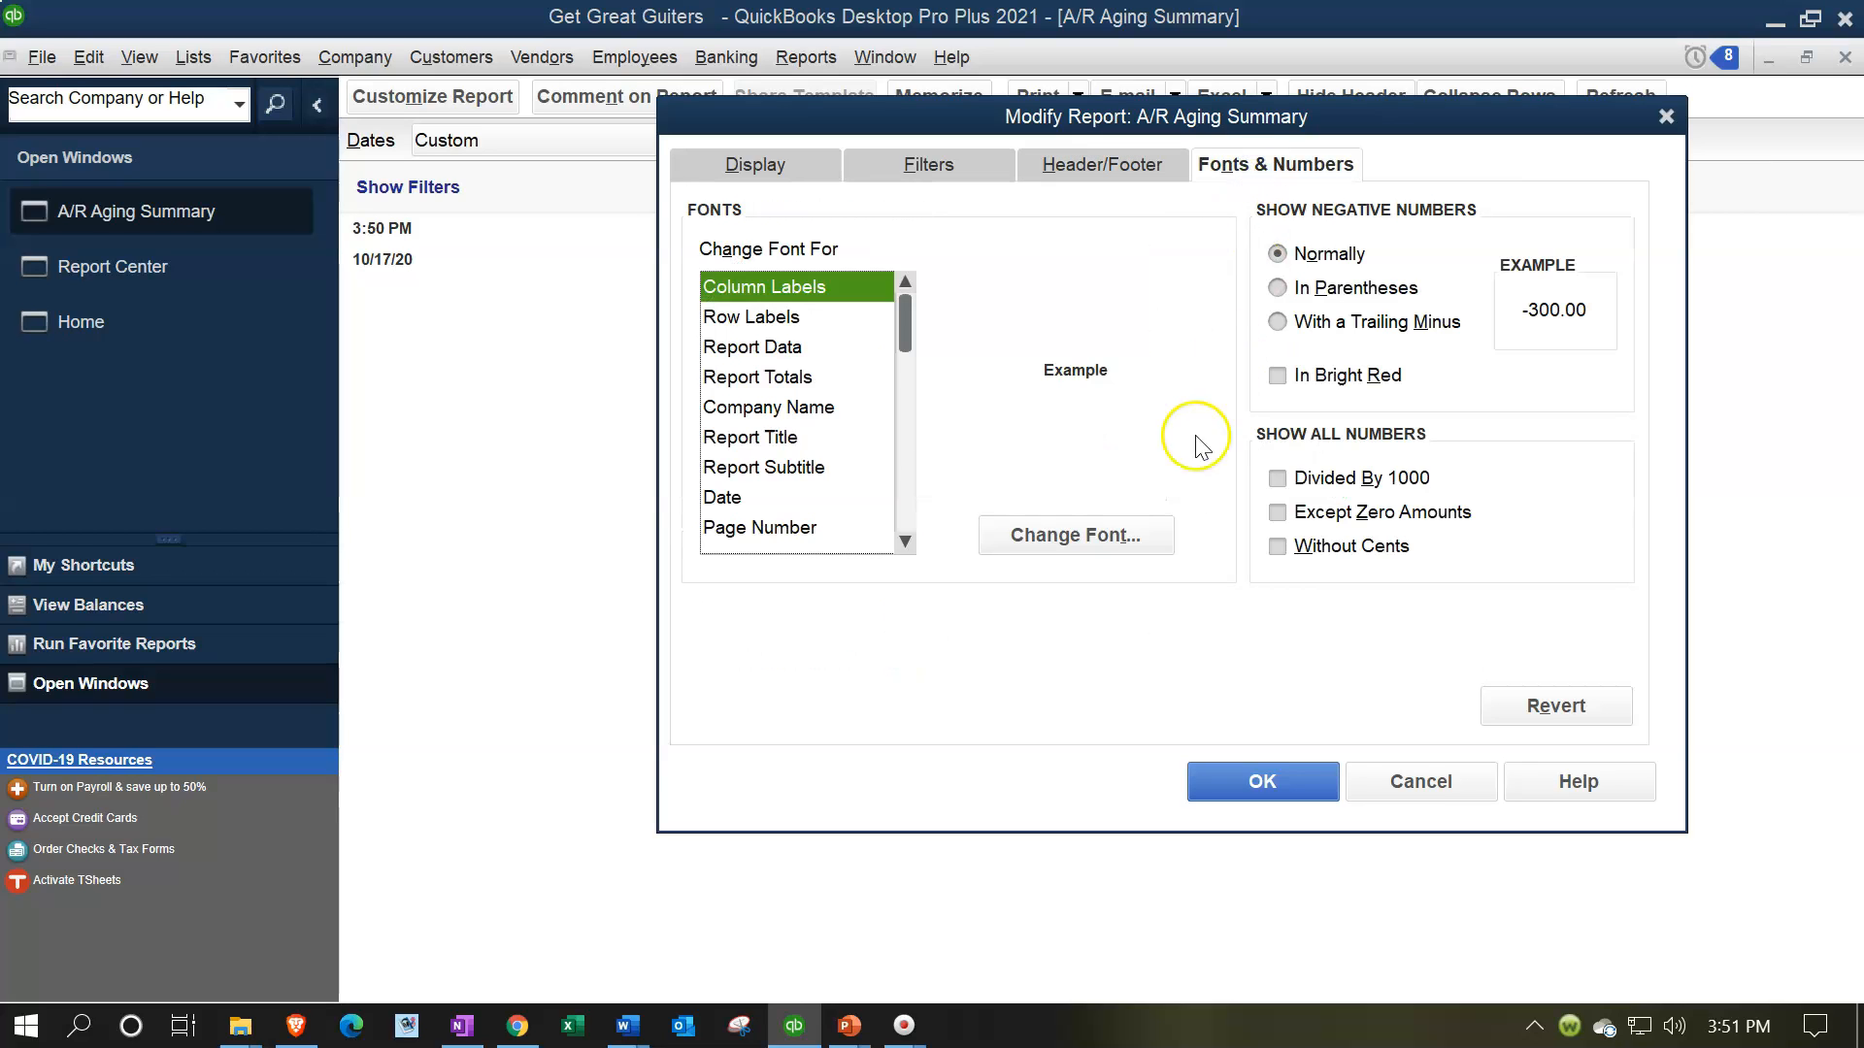
{"action": "left_click", "coordinate": [1278, 288]}
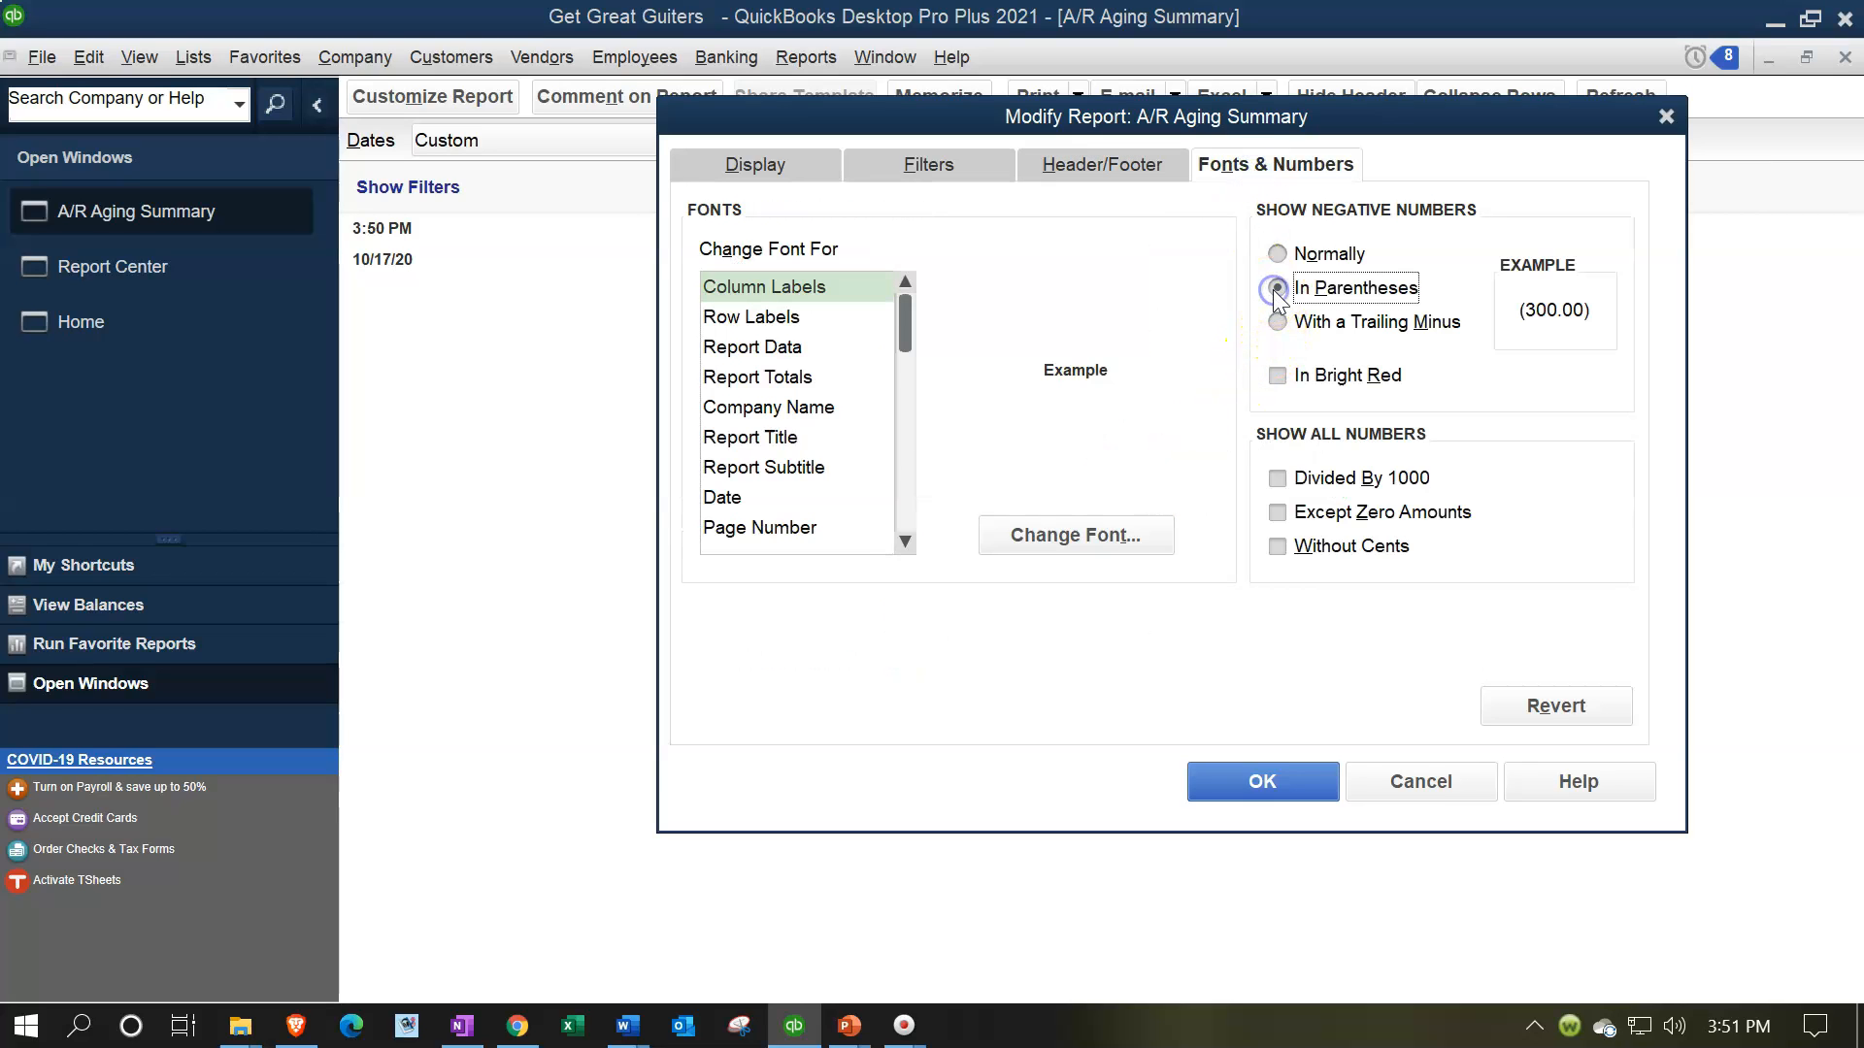
{"action": "left_click", "coordinate": [1279, 376]}
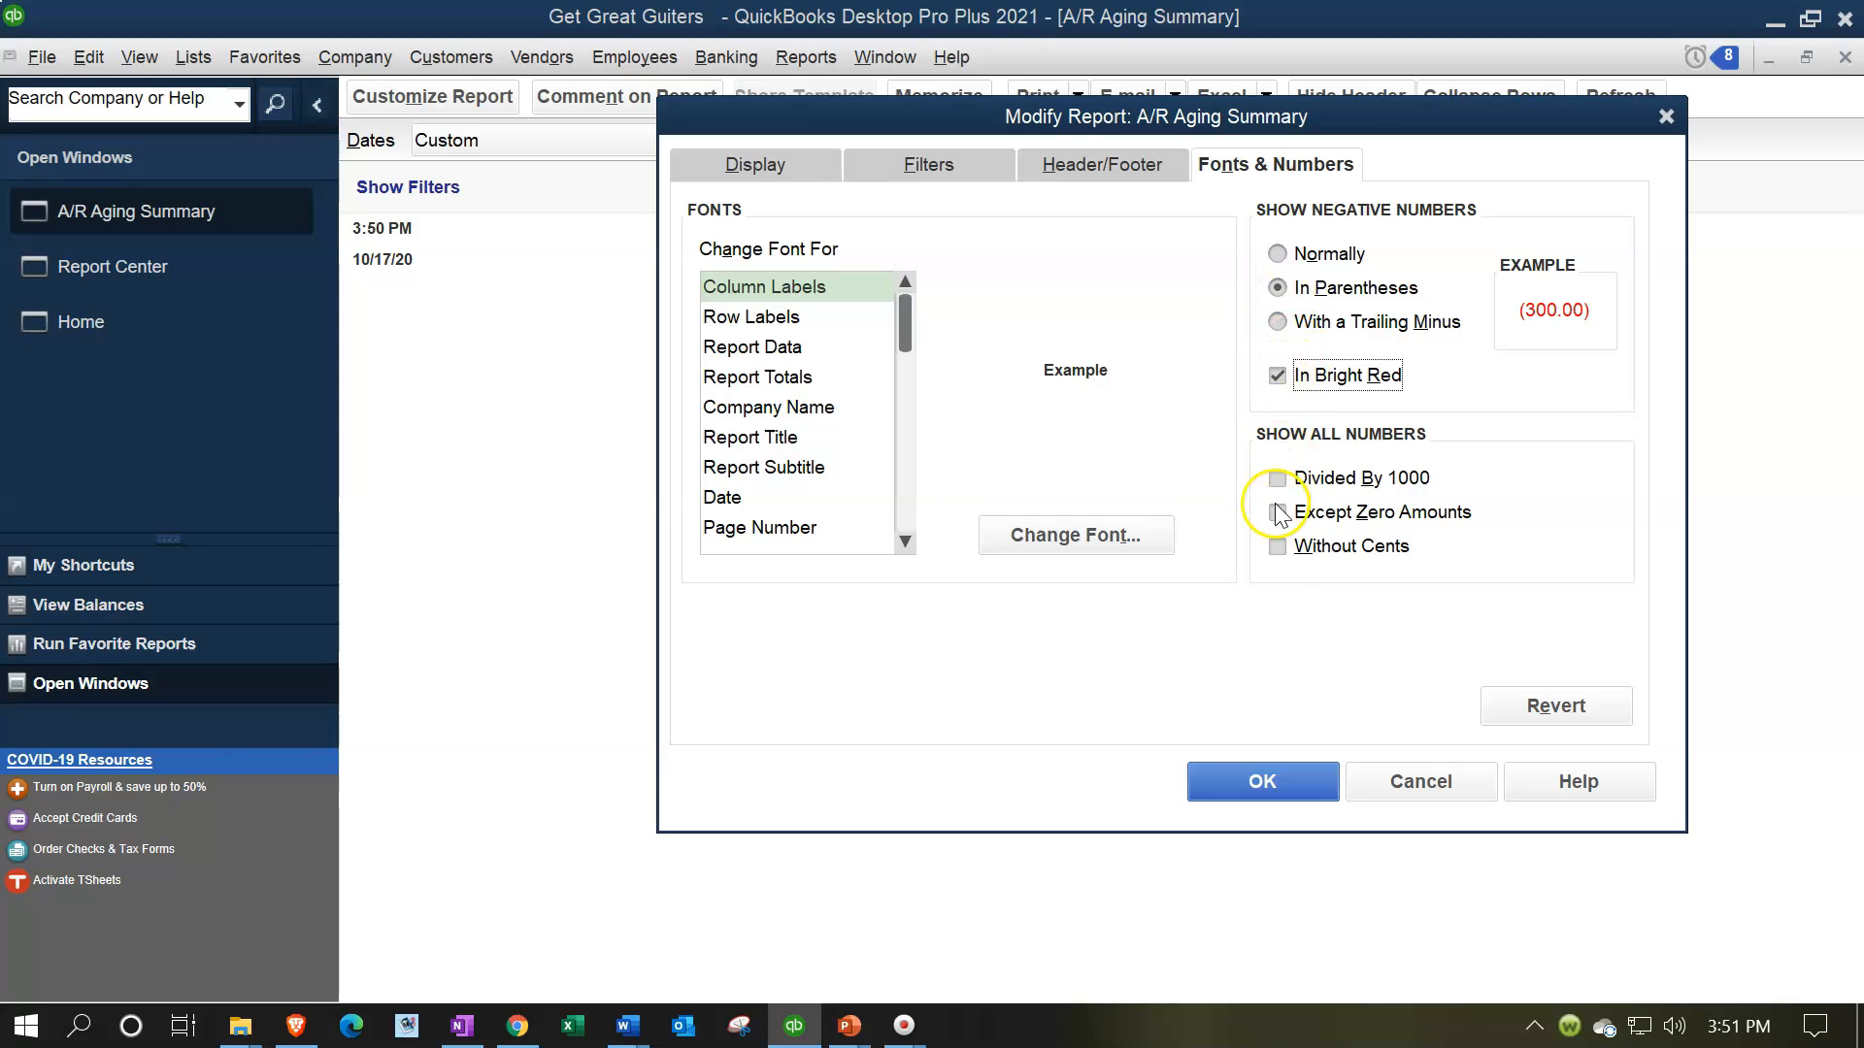
{"action": "left_click", "coordinate": [1276, 548]}
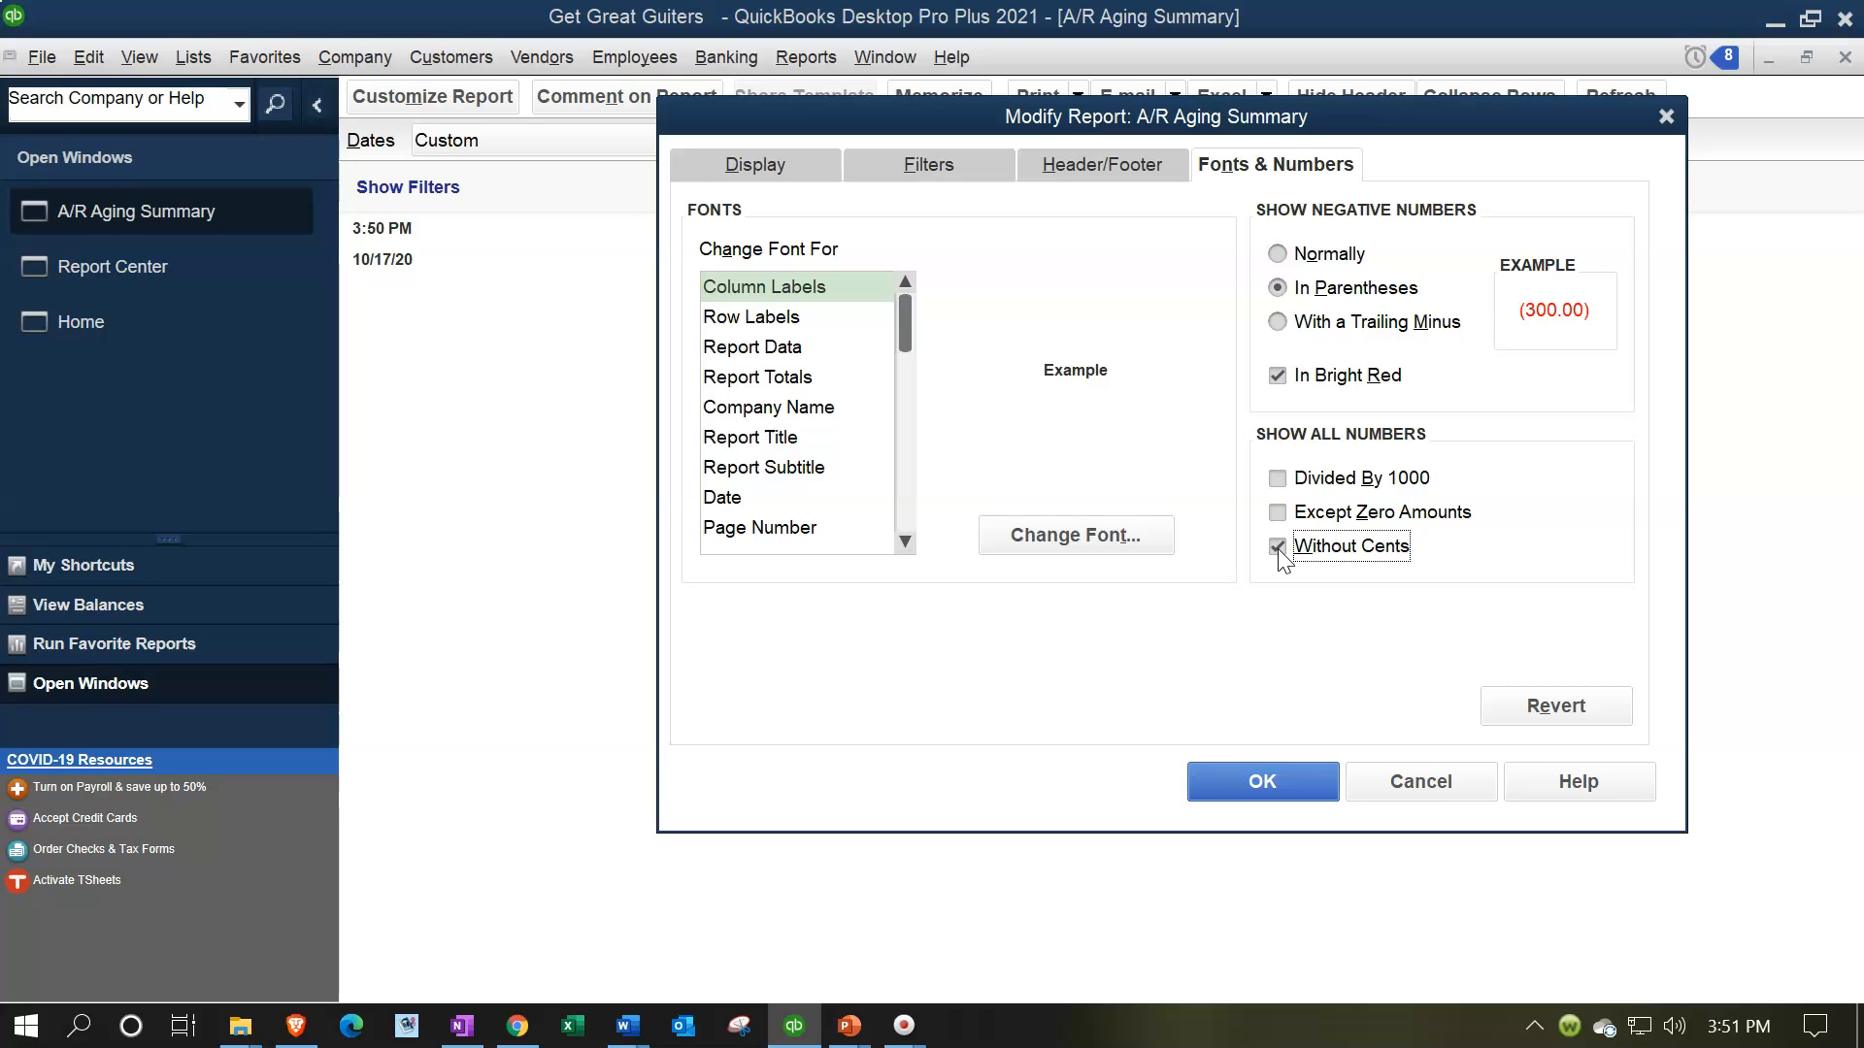
{"action": "left_click", "coordinate": [1264, 781]}
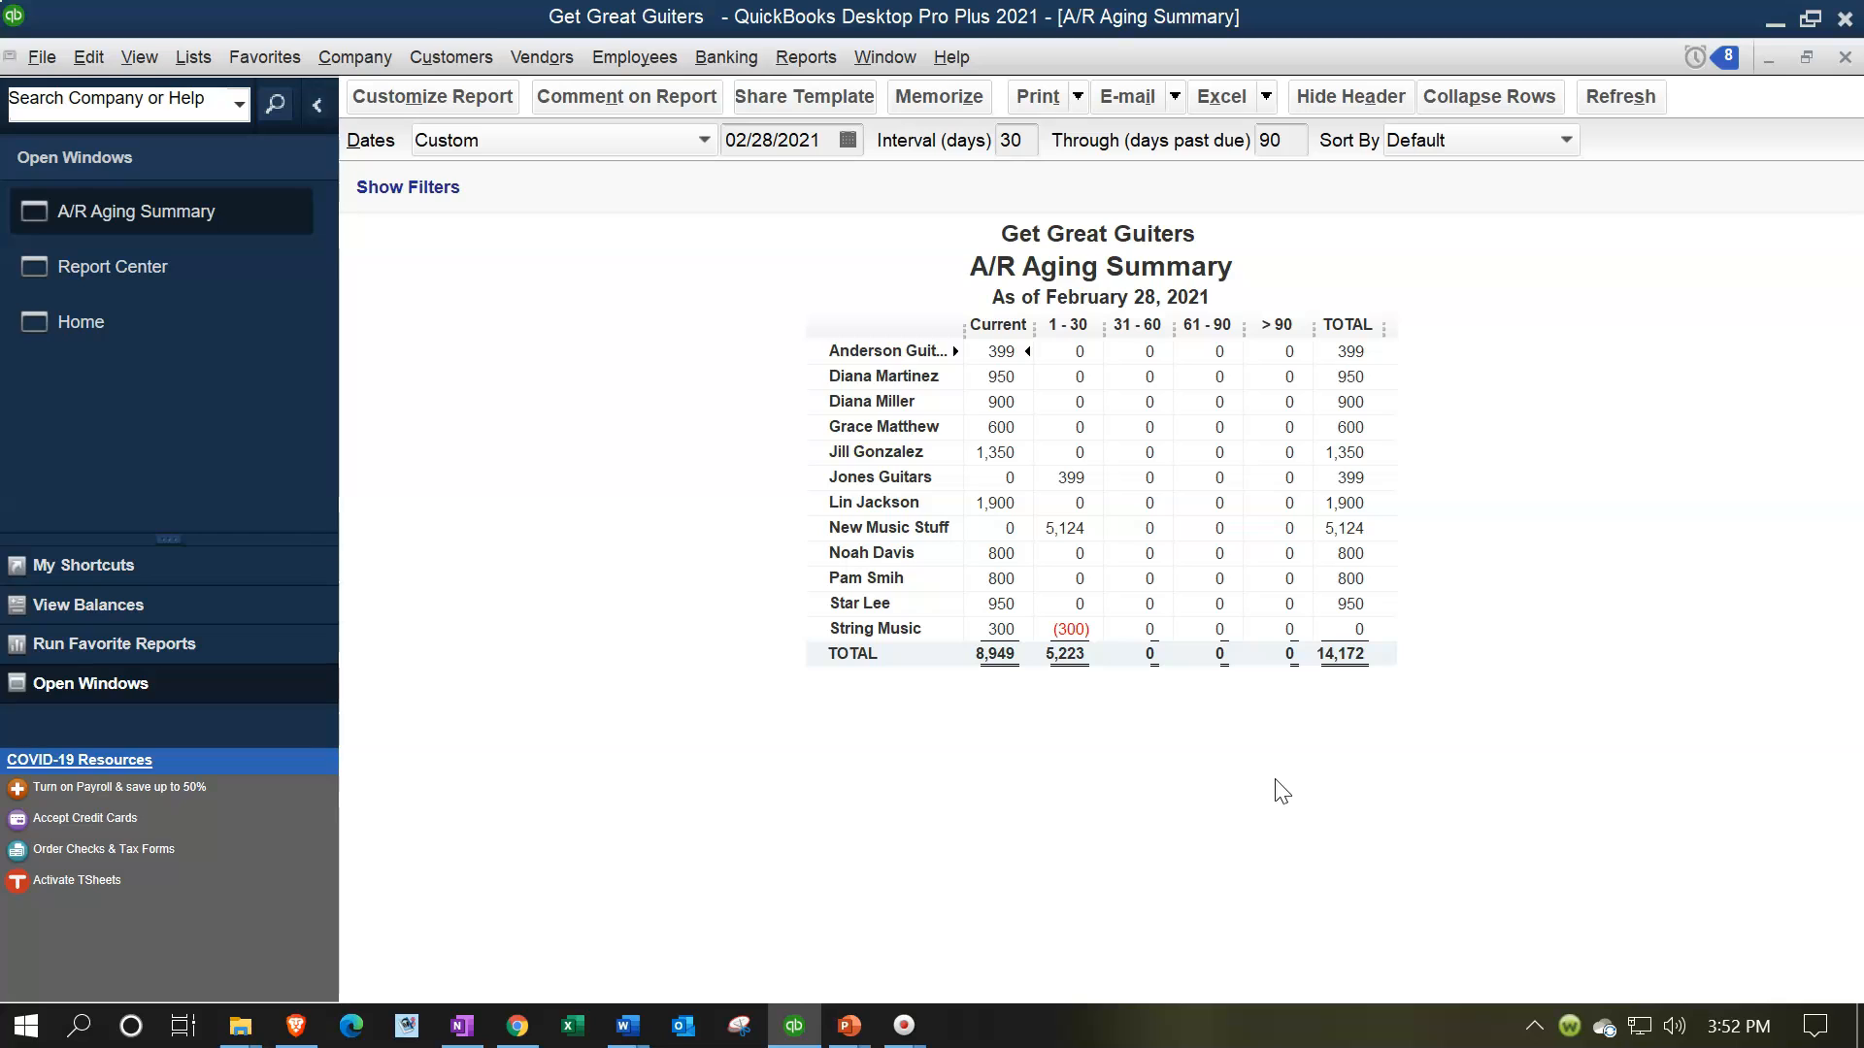
Memorize the report as "A/R Aging Summary IS" in the Internal Reports memorized report group
{"action": "left_click", "coordinate": [957, 101]}
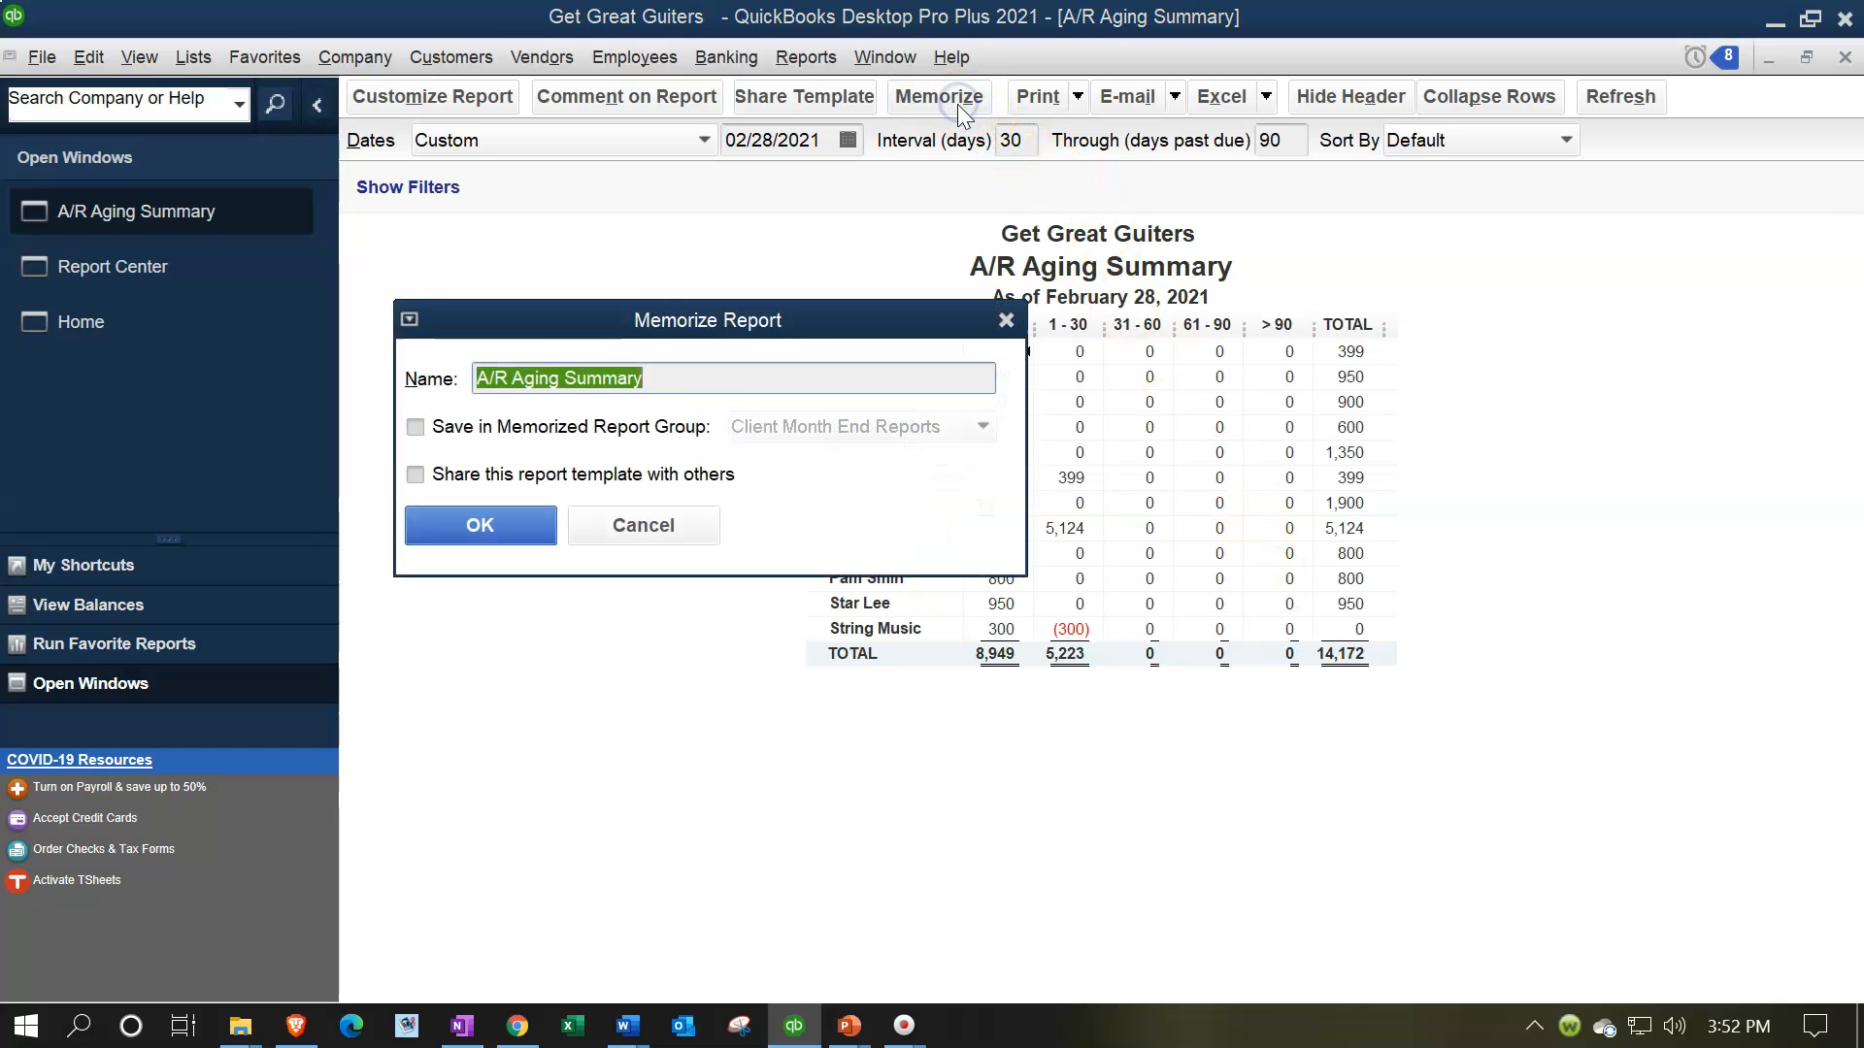
{"action": "left_click", "coordinate": [701, 379]}
{"action": "type", "text": "IS"}
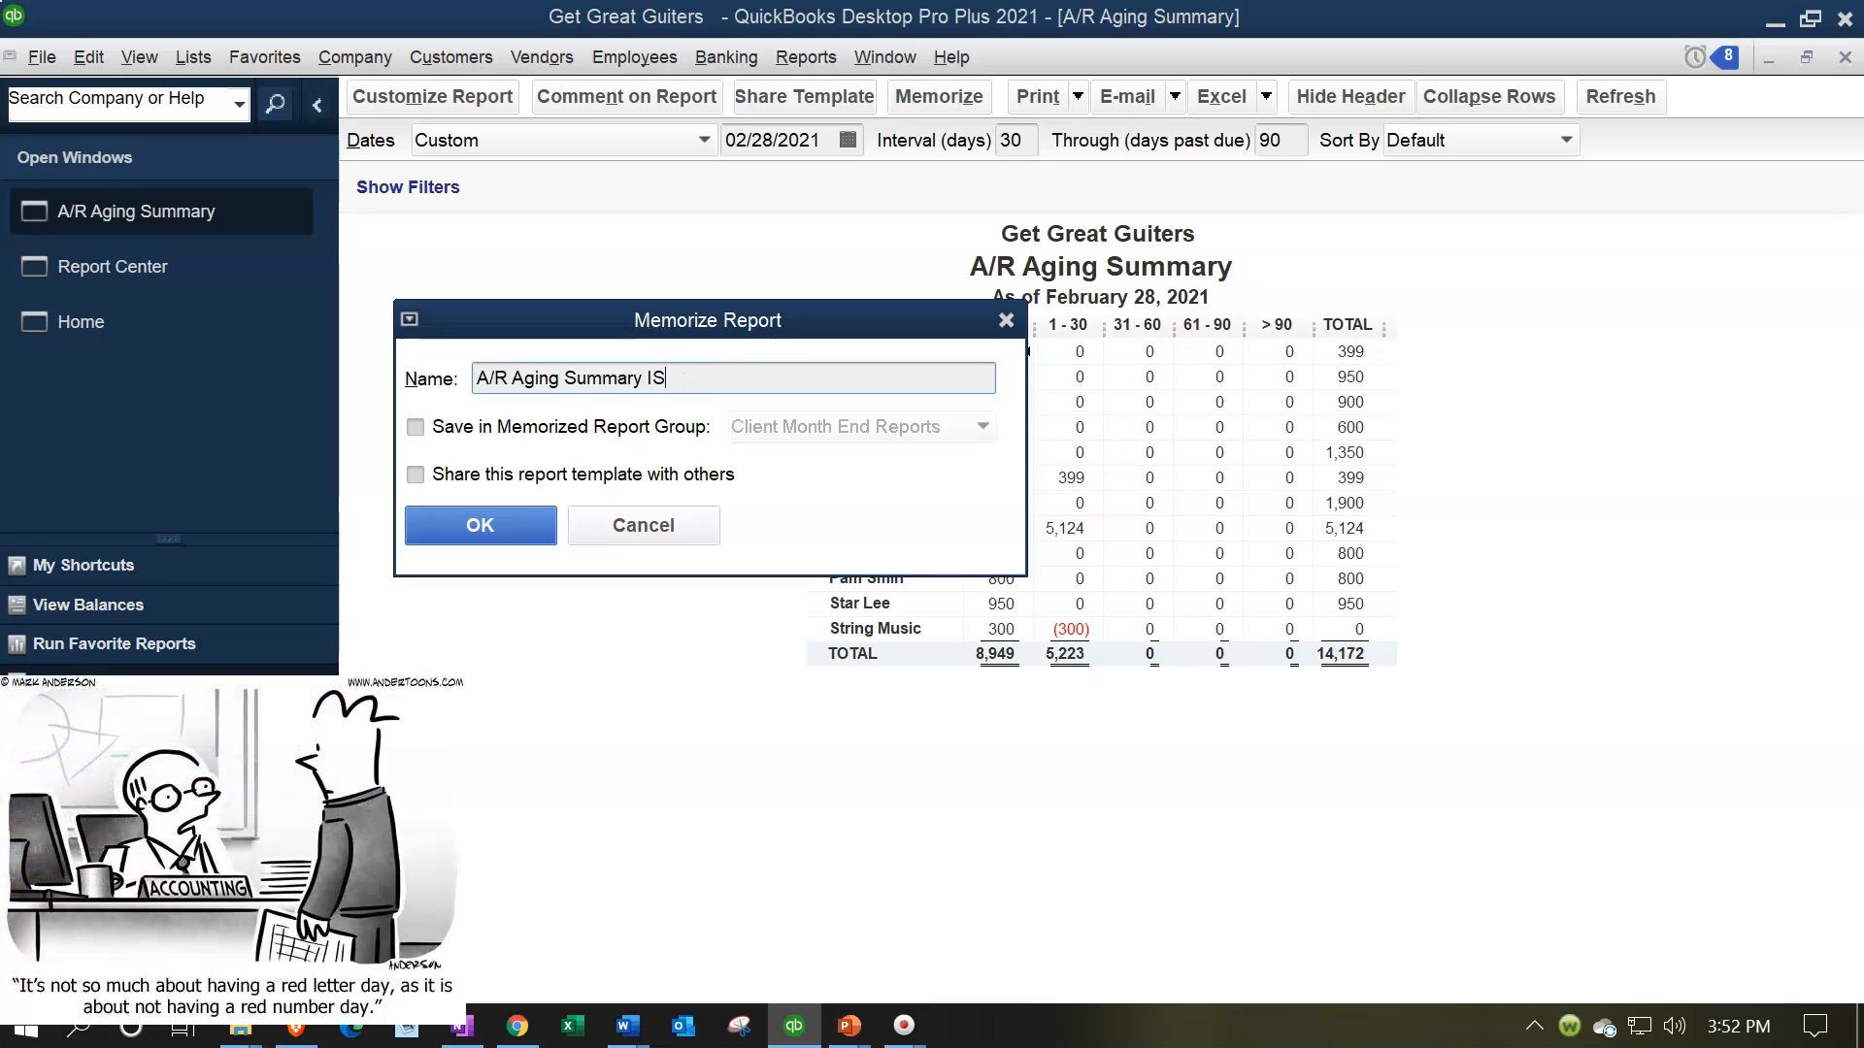
{"action": "left_click", "coordinate": [439, 434]}
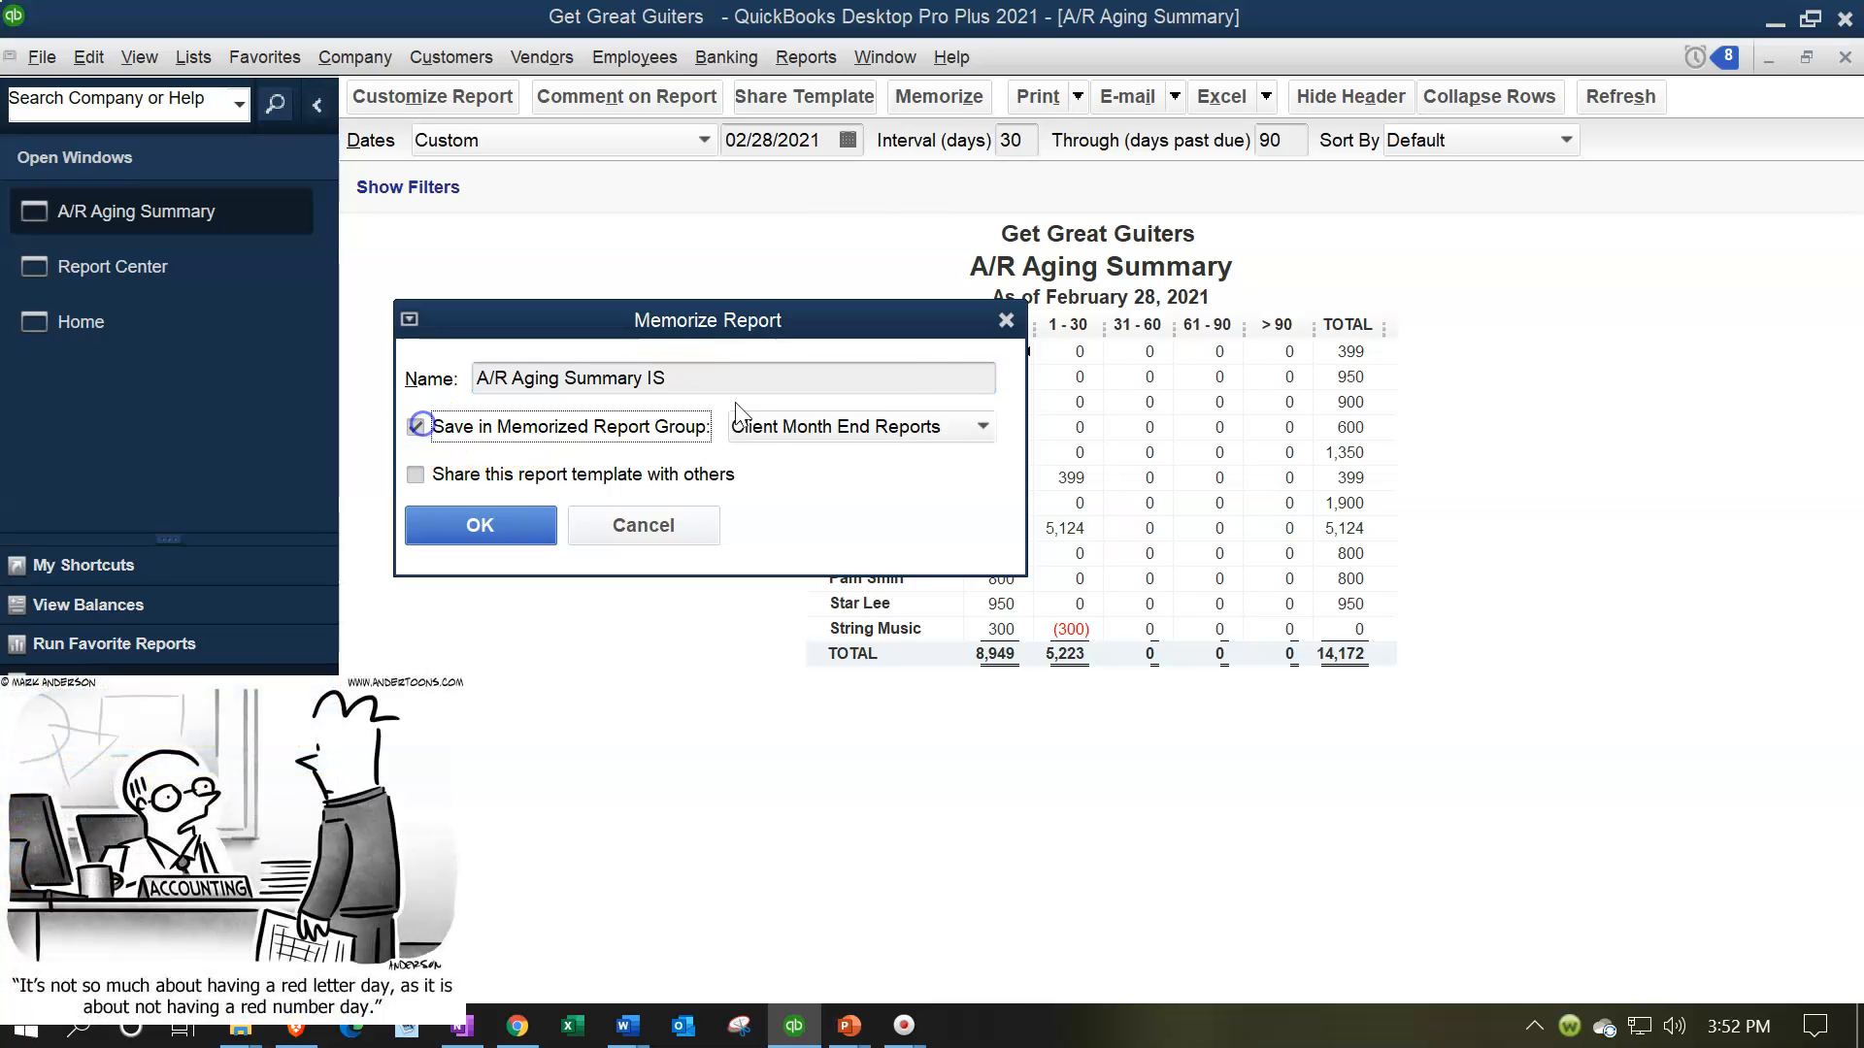
{"action": "left_click", "coordinate": [953, 428]}
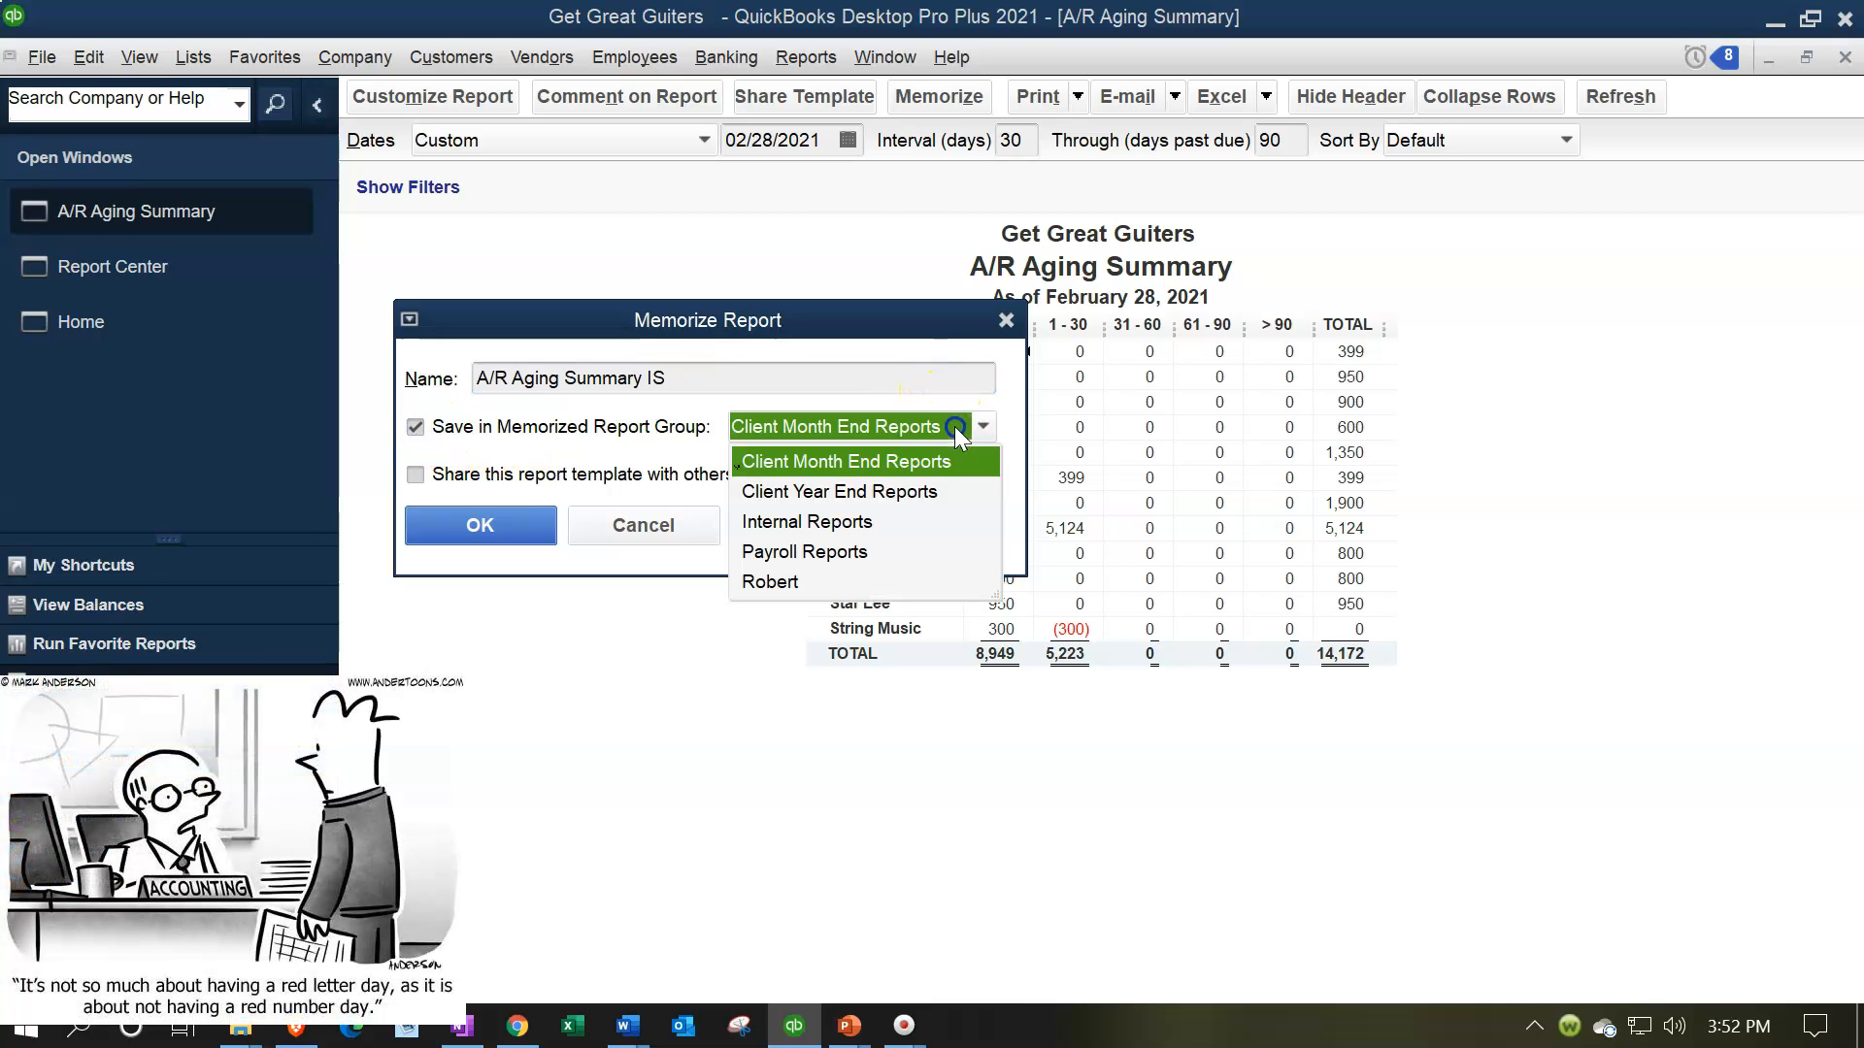
{"action": "left_click", "coordinate": [861, 524]}
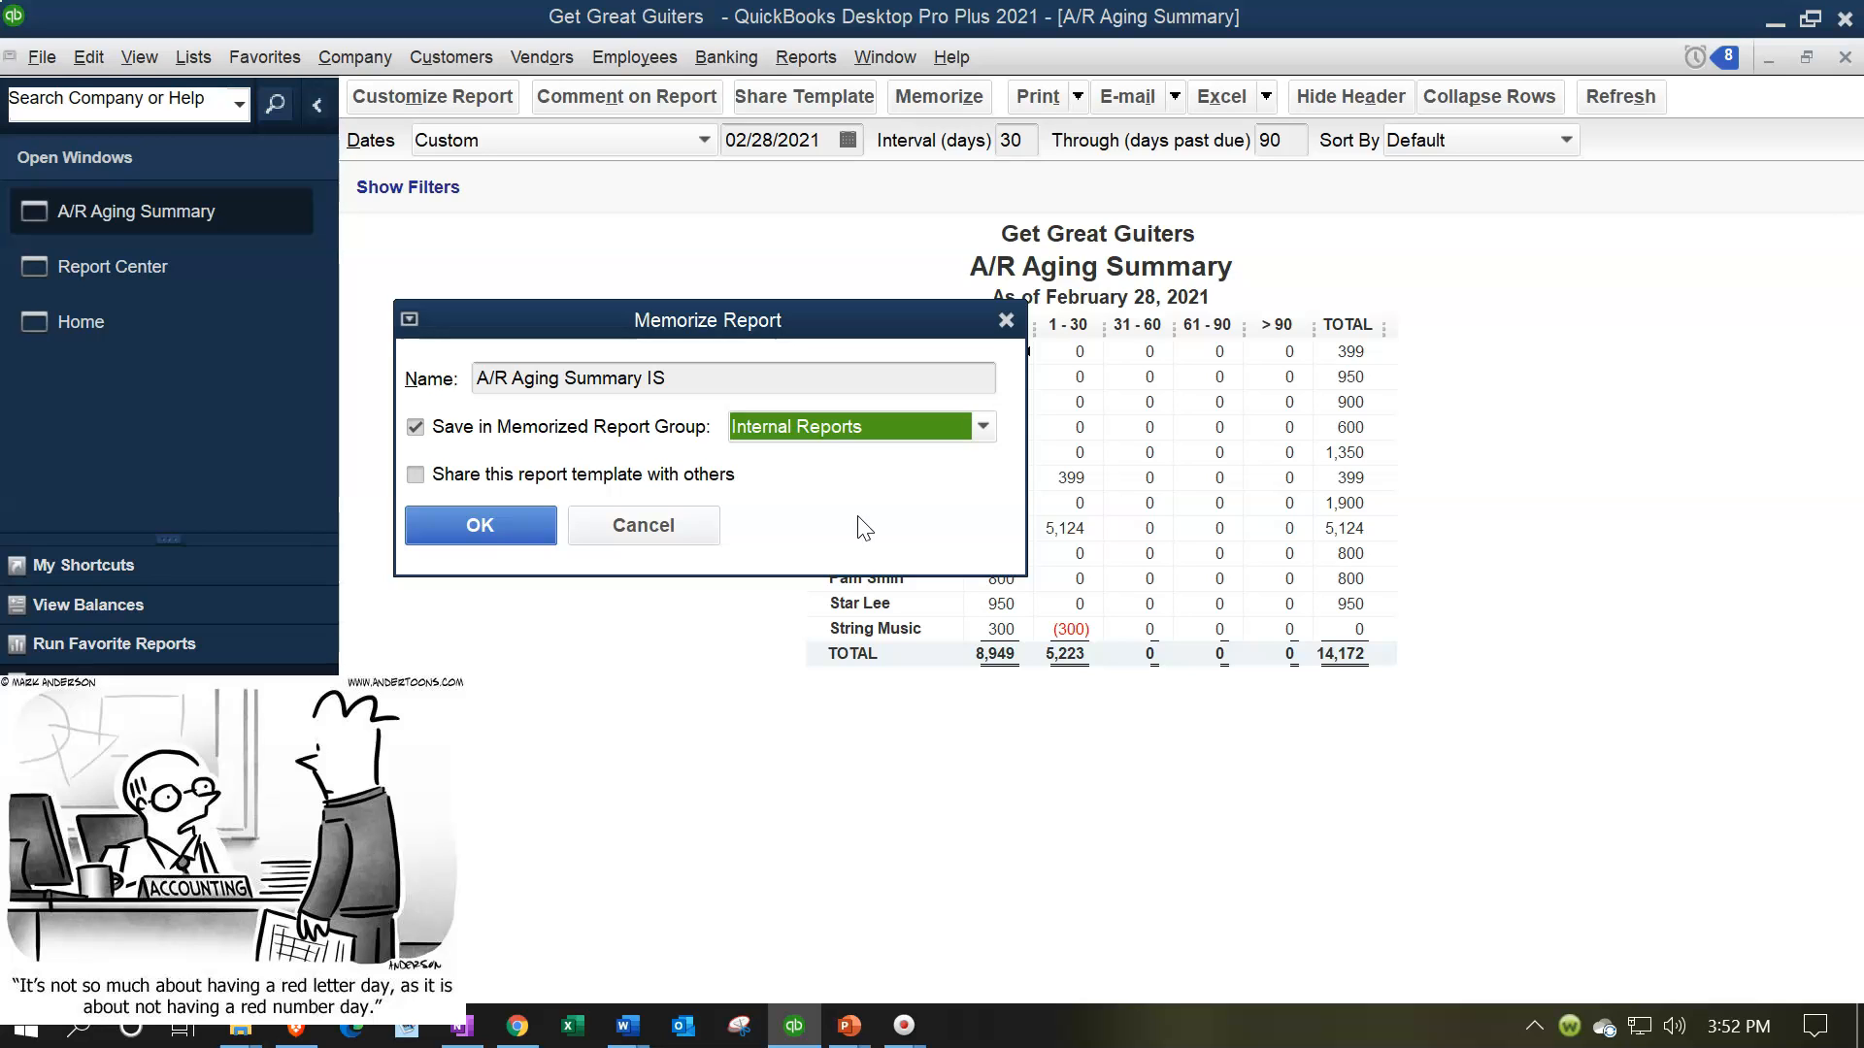
{"action": "left_click", "coordinate": [534, 528]}
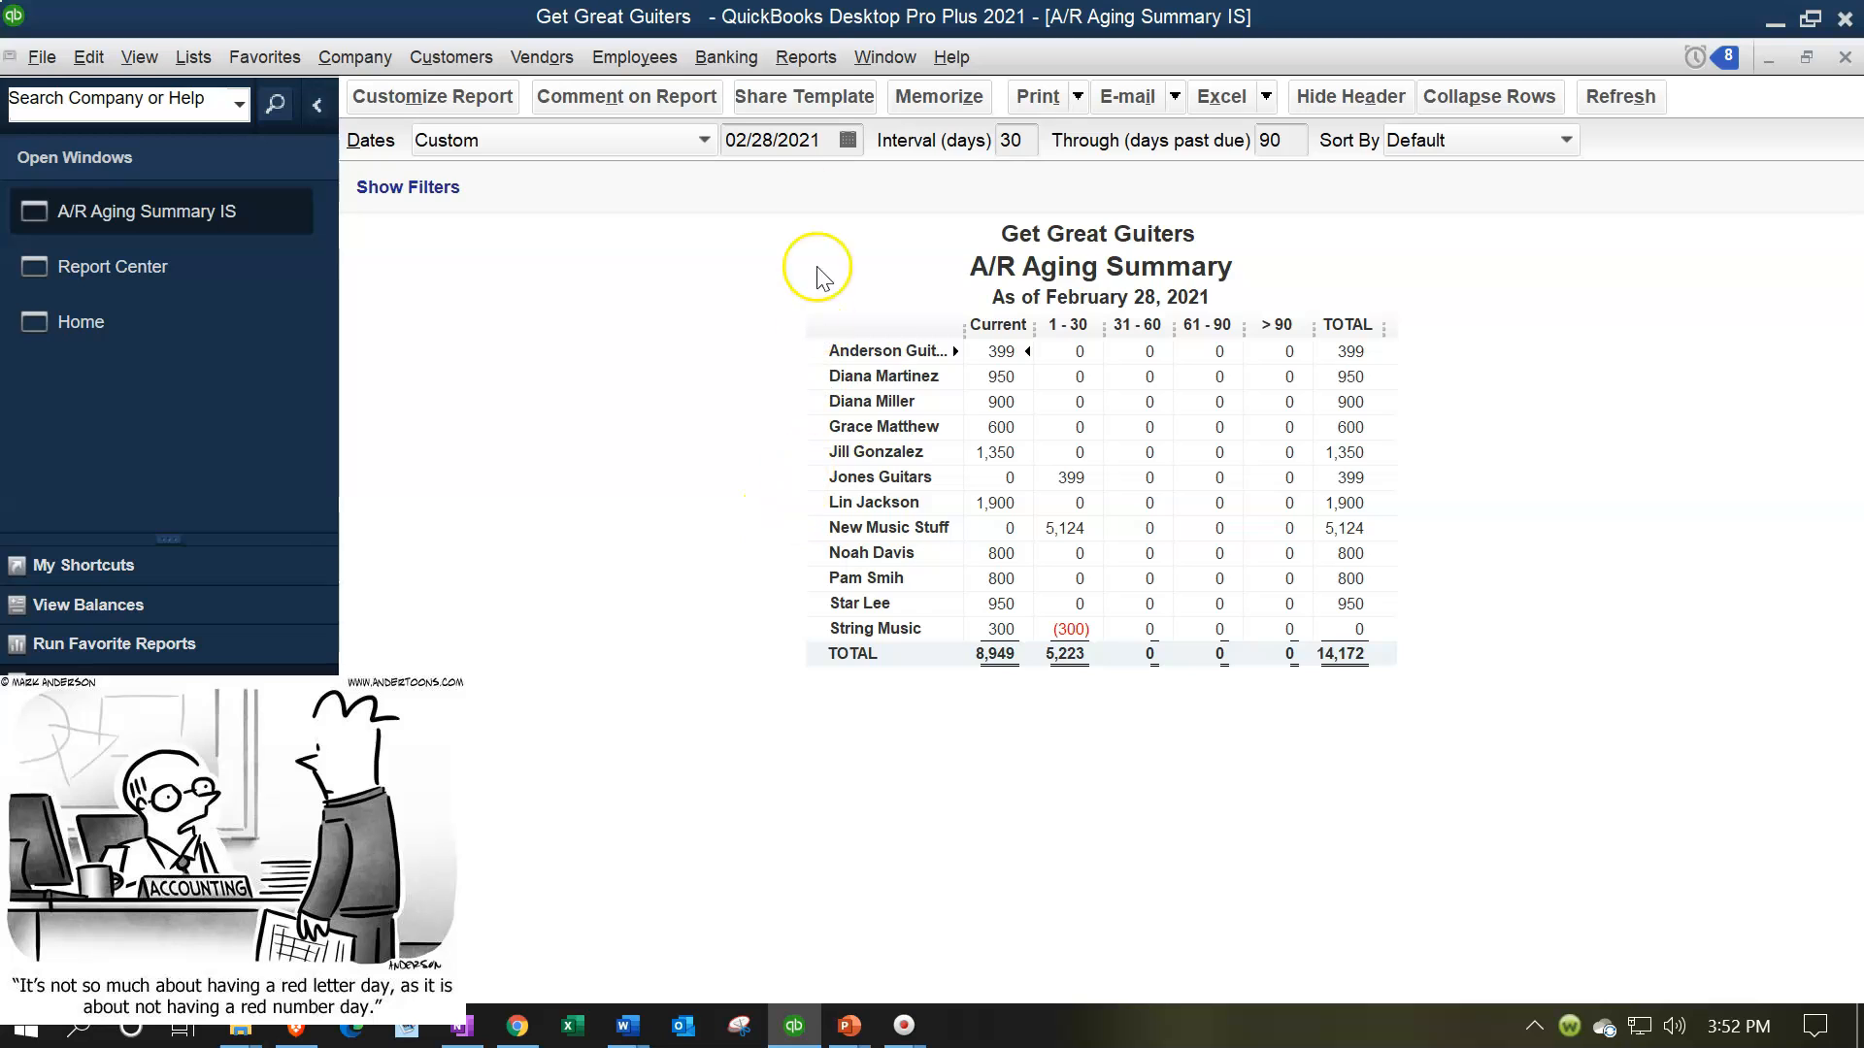
Reopen the memorized A/R Aging Summary IS report from the Internal Reports group to check it, and close it
{"action": "left_click", "coordinate": [783, 64]}
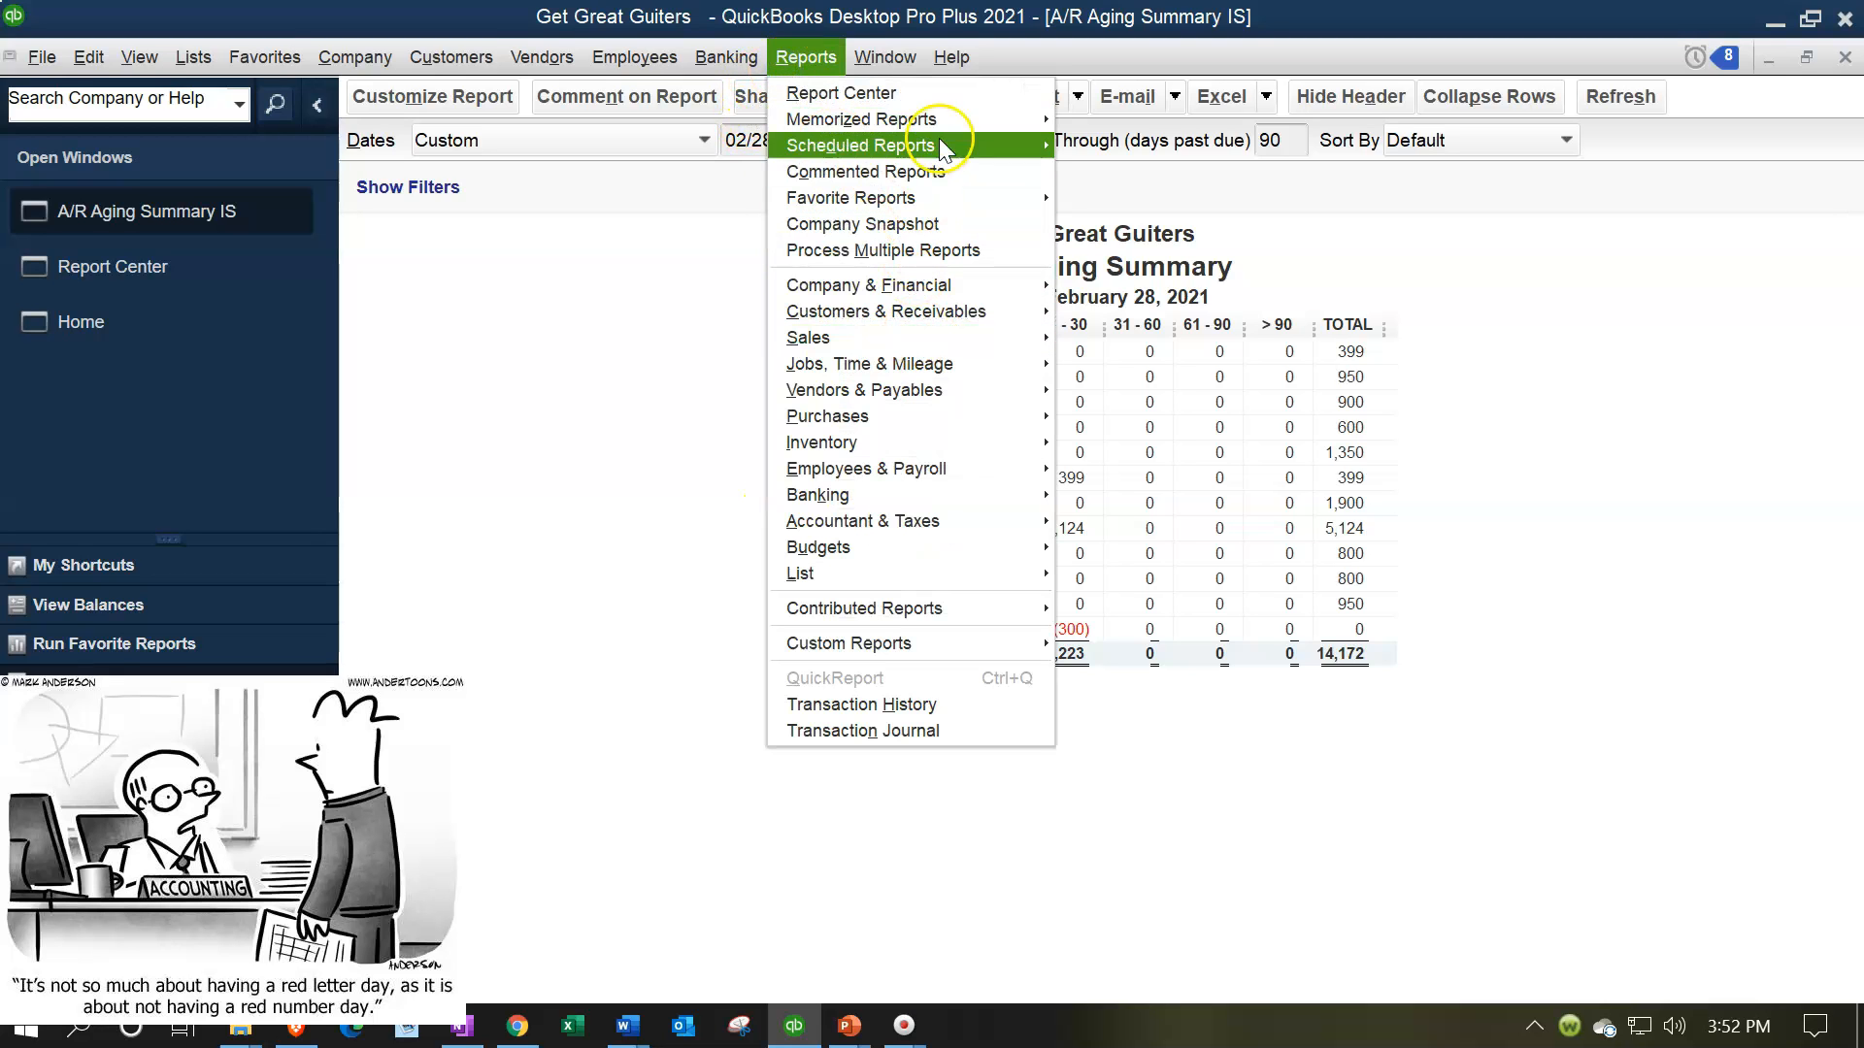
{"action": "mouse_move", "coordinate": [948, 135]}
{"action": "mouse_move", "coordinate": [1314, 206]}
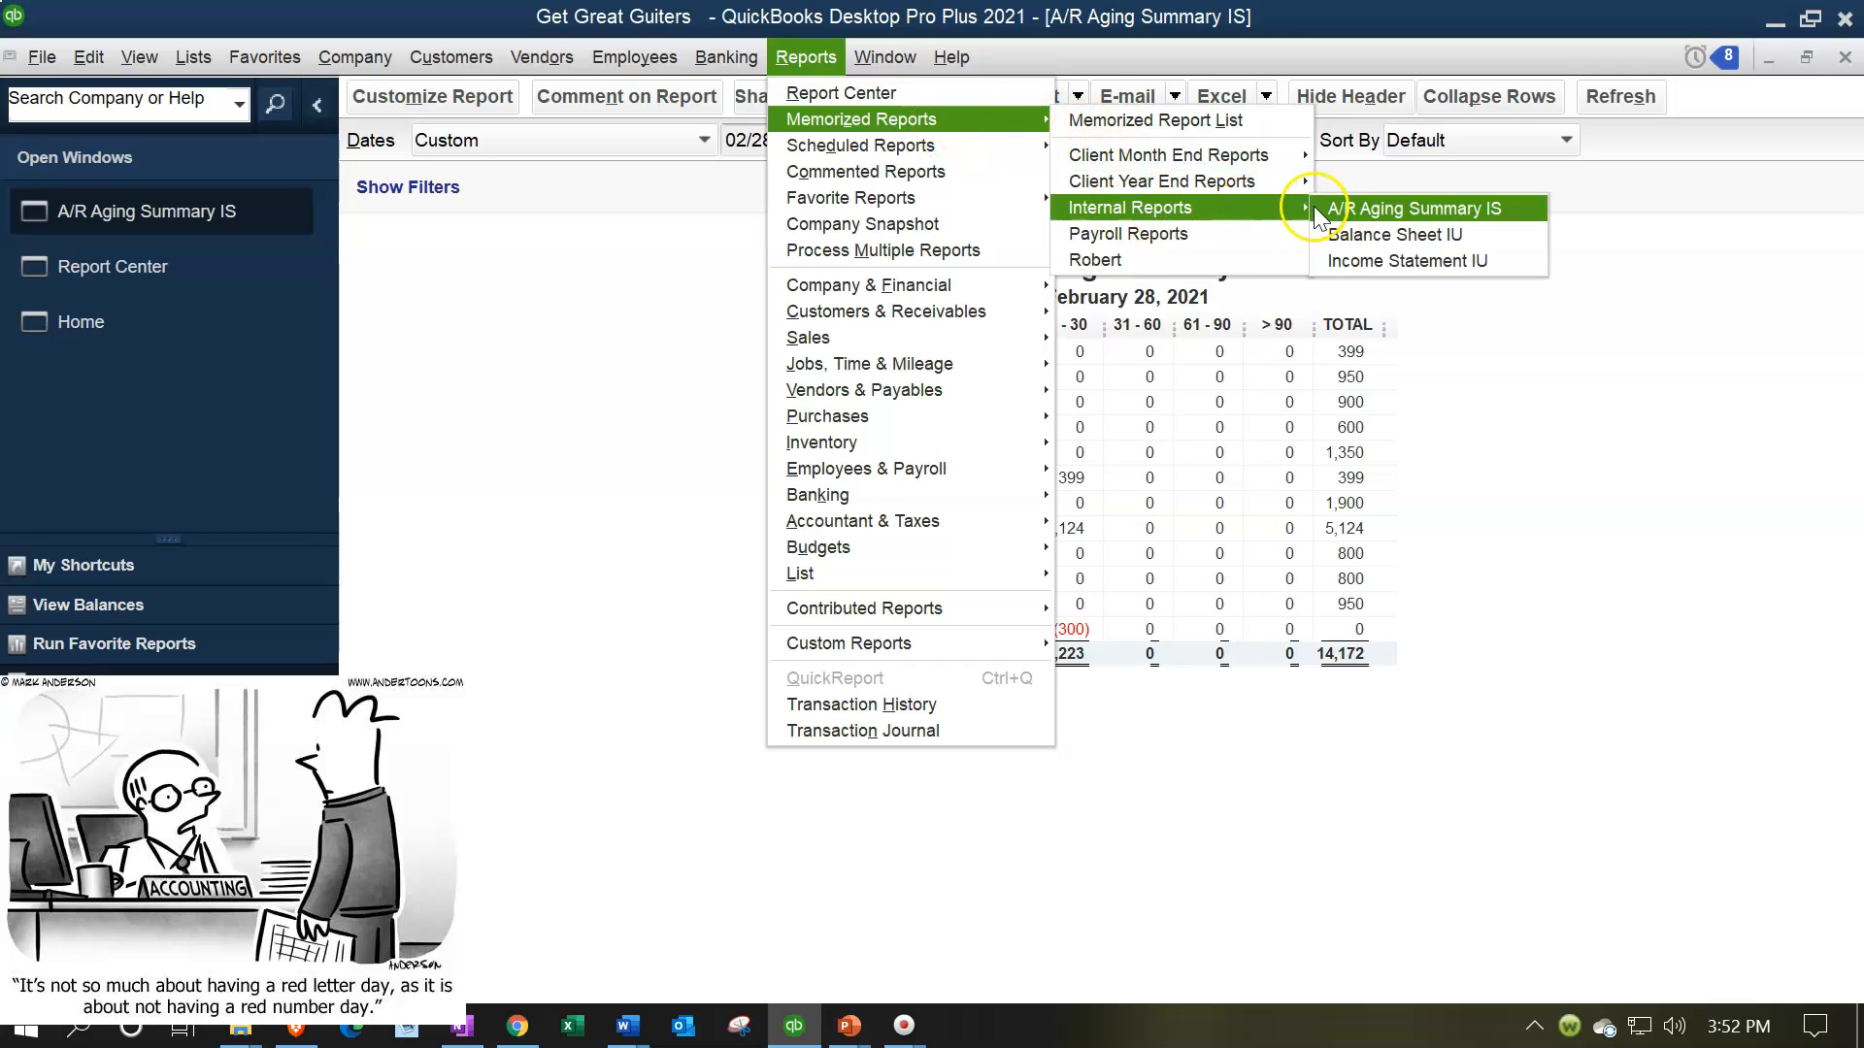
{"action": "left_click", "coordinate": [1413, 212]}
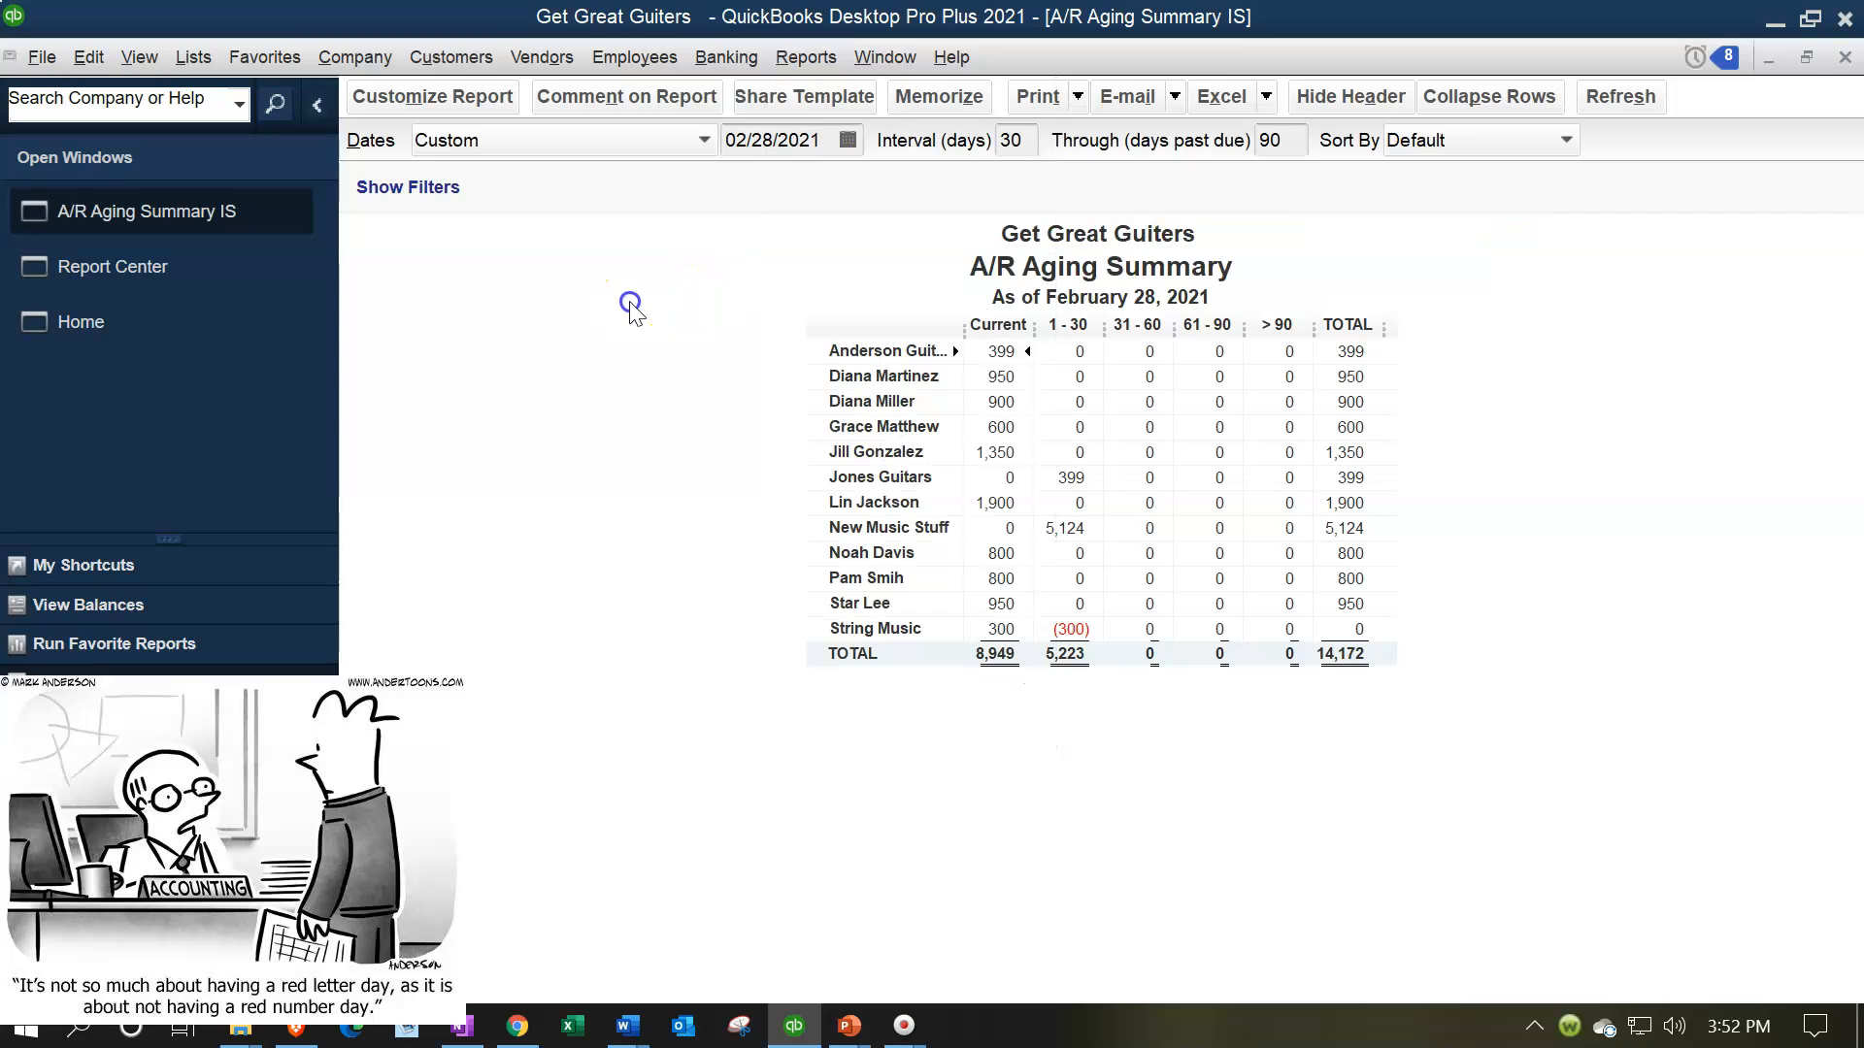
{"action": "left_click", "coordinate": [1844, 58]}
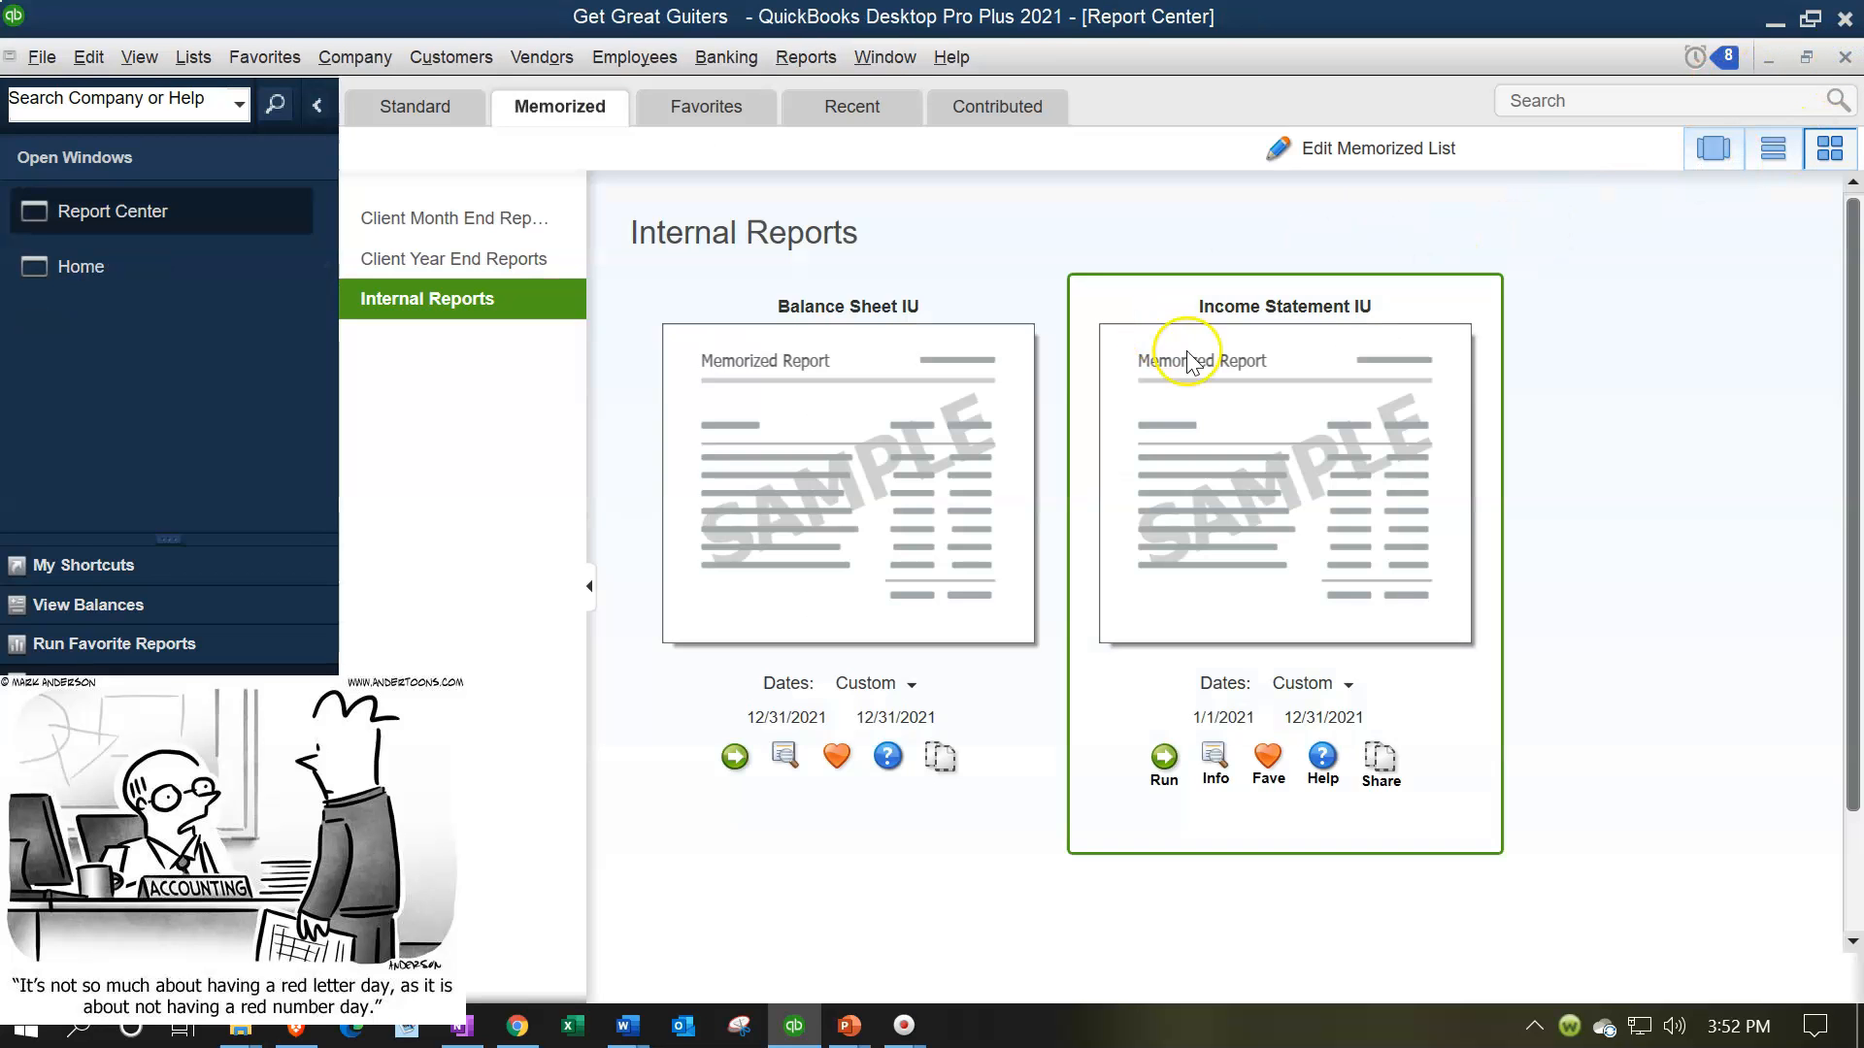
Open the A/P Aging Summary report from Vendors & Payables and set its date to 02/28/2021
{"action": "left_click", "coordinate": [813, 64]}
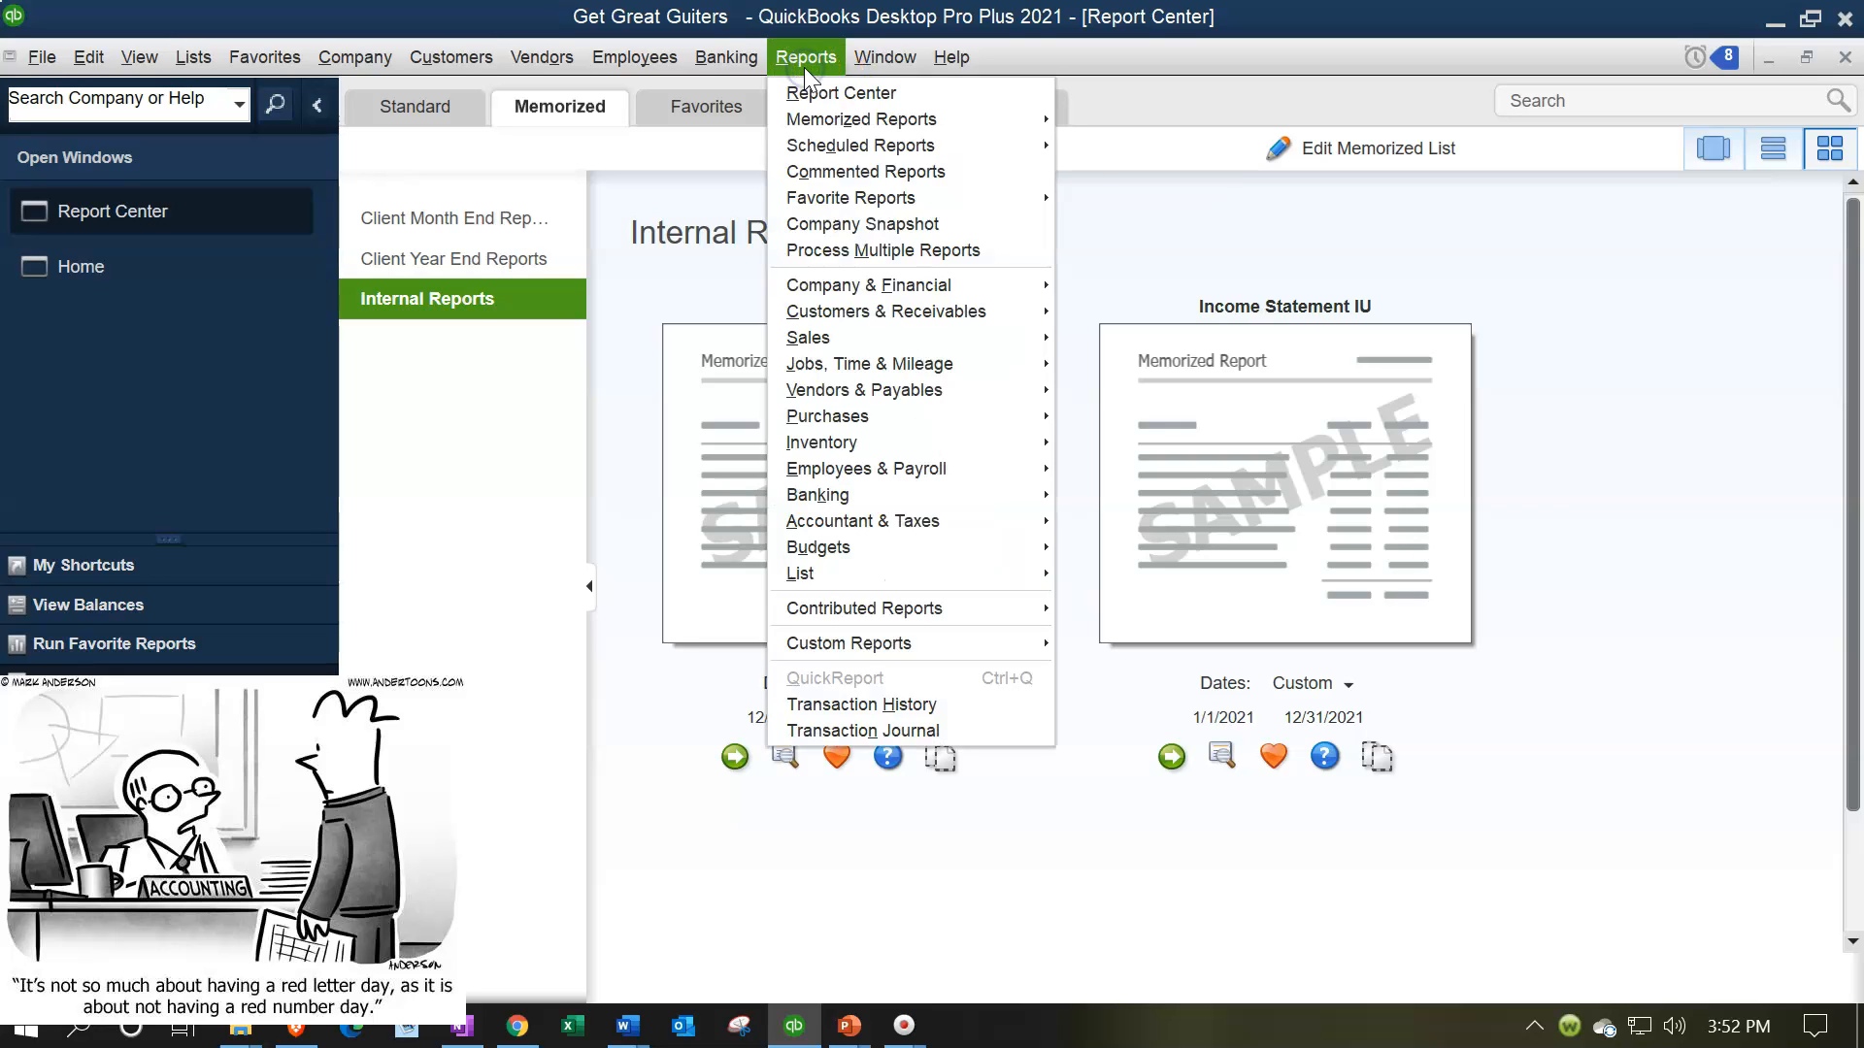
{"action": "mouse_move", "coordinate": [888, 398]}
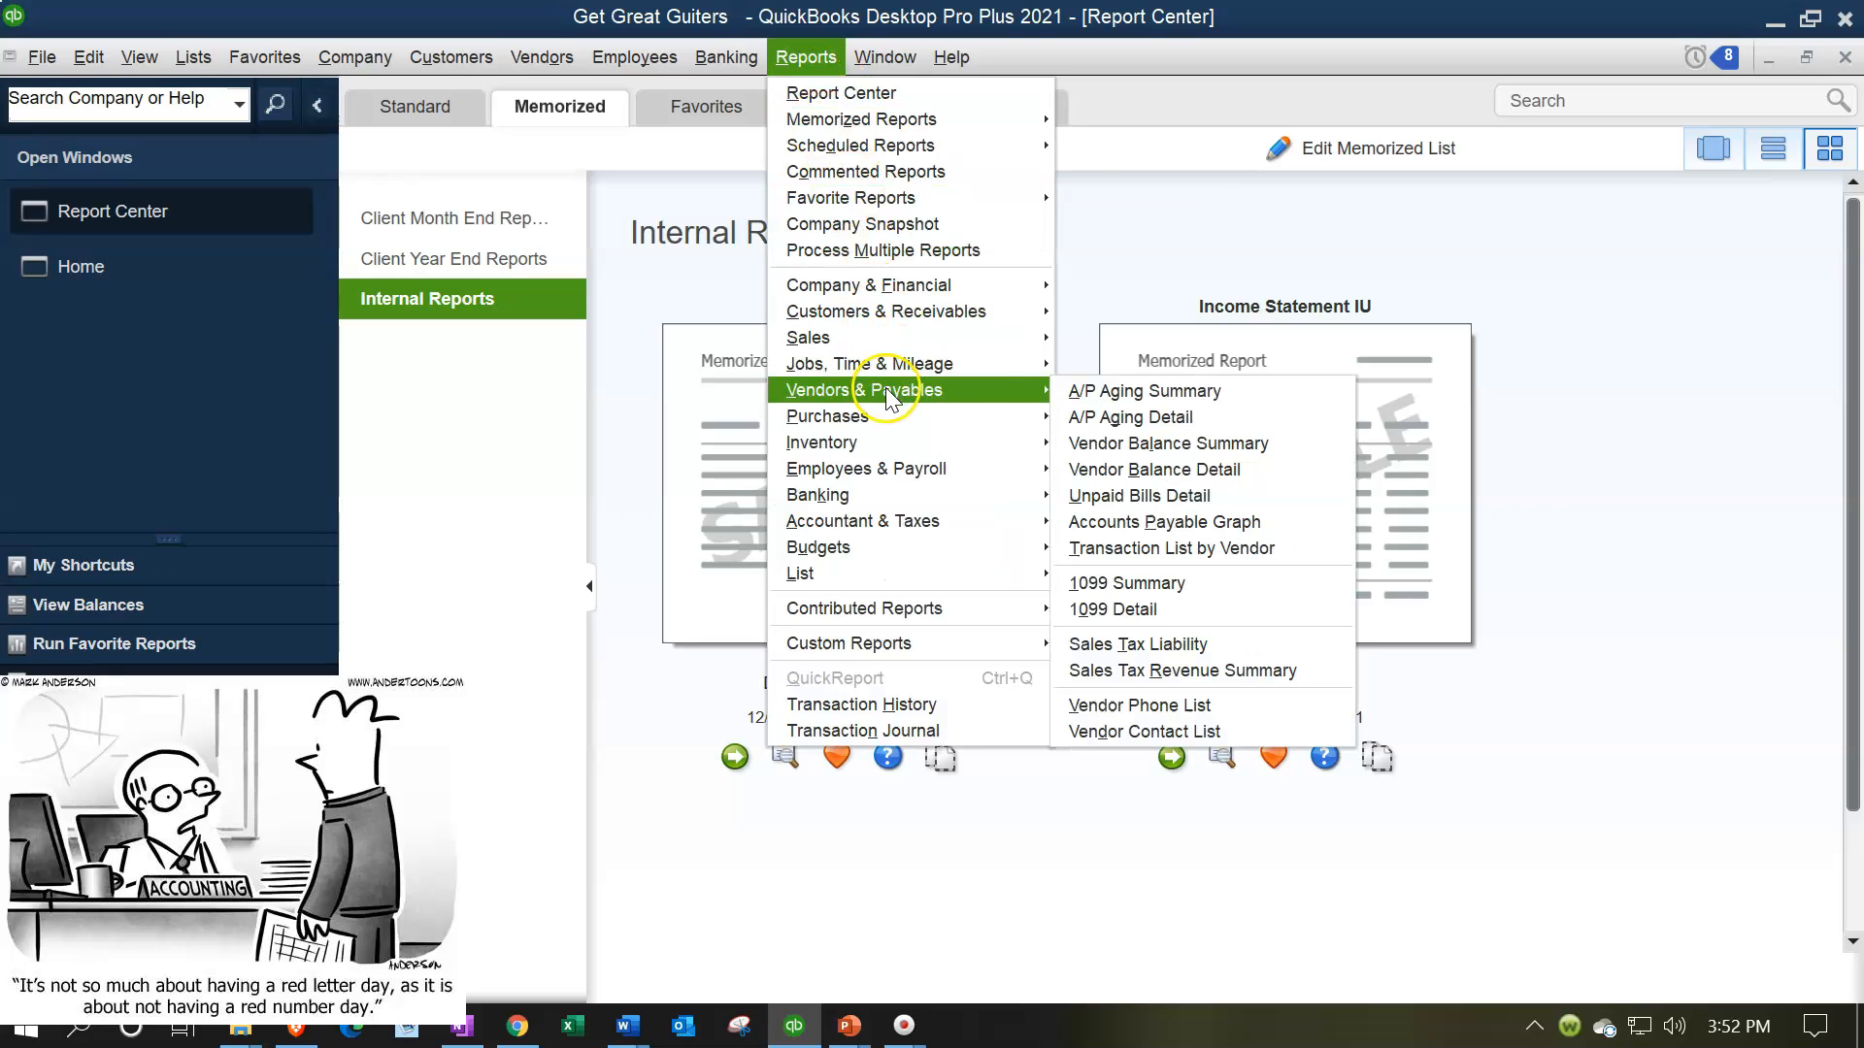
{"action": "left_click", "coordinate": [1080, 393]}
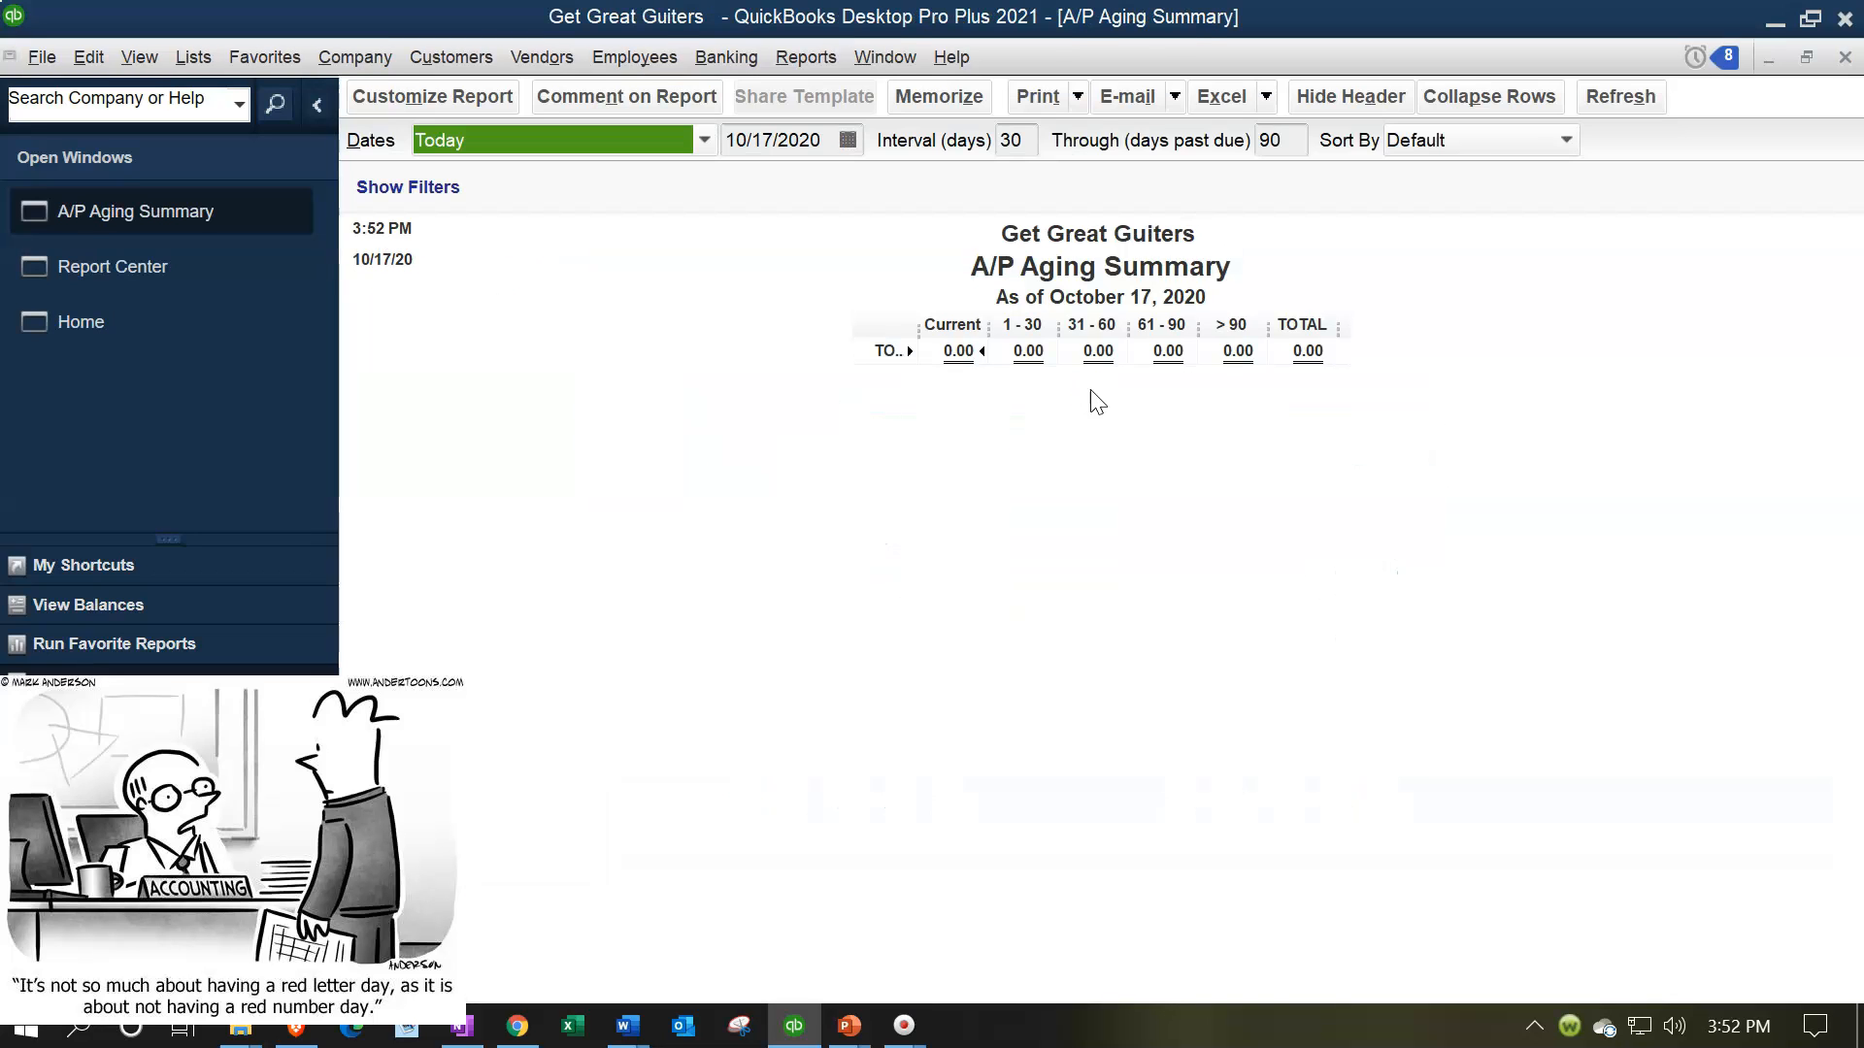
{"action": "key", "text": "Tab"}
{"action": "type", "text": "02282021"}
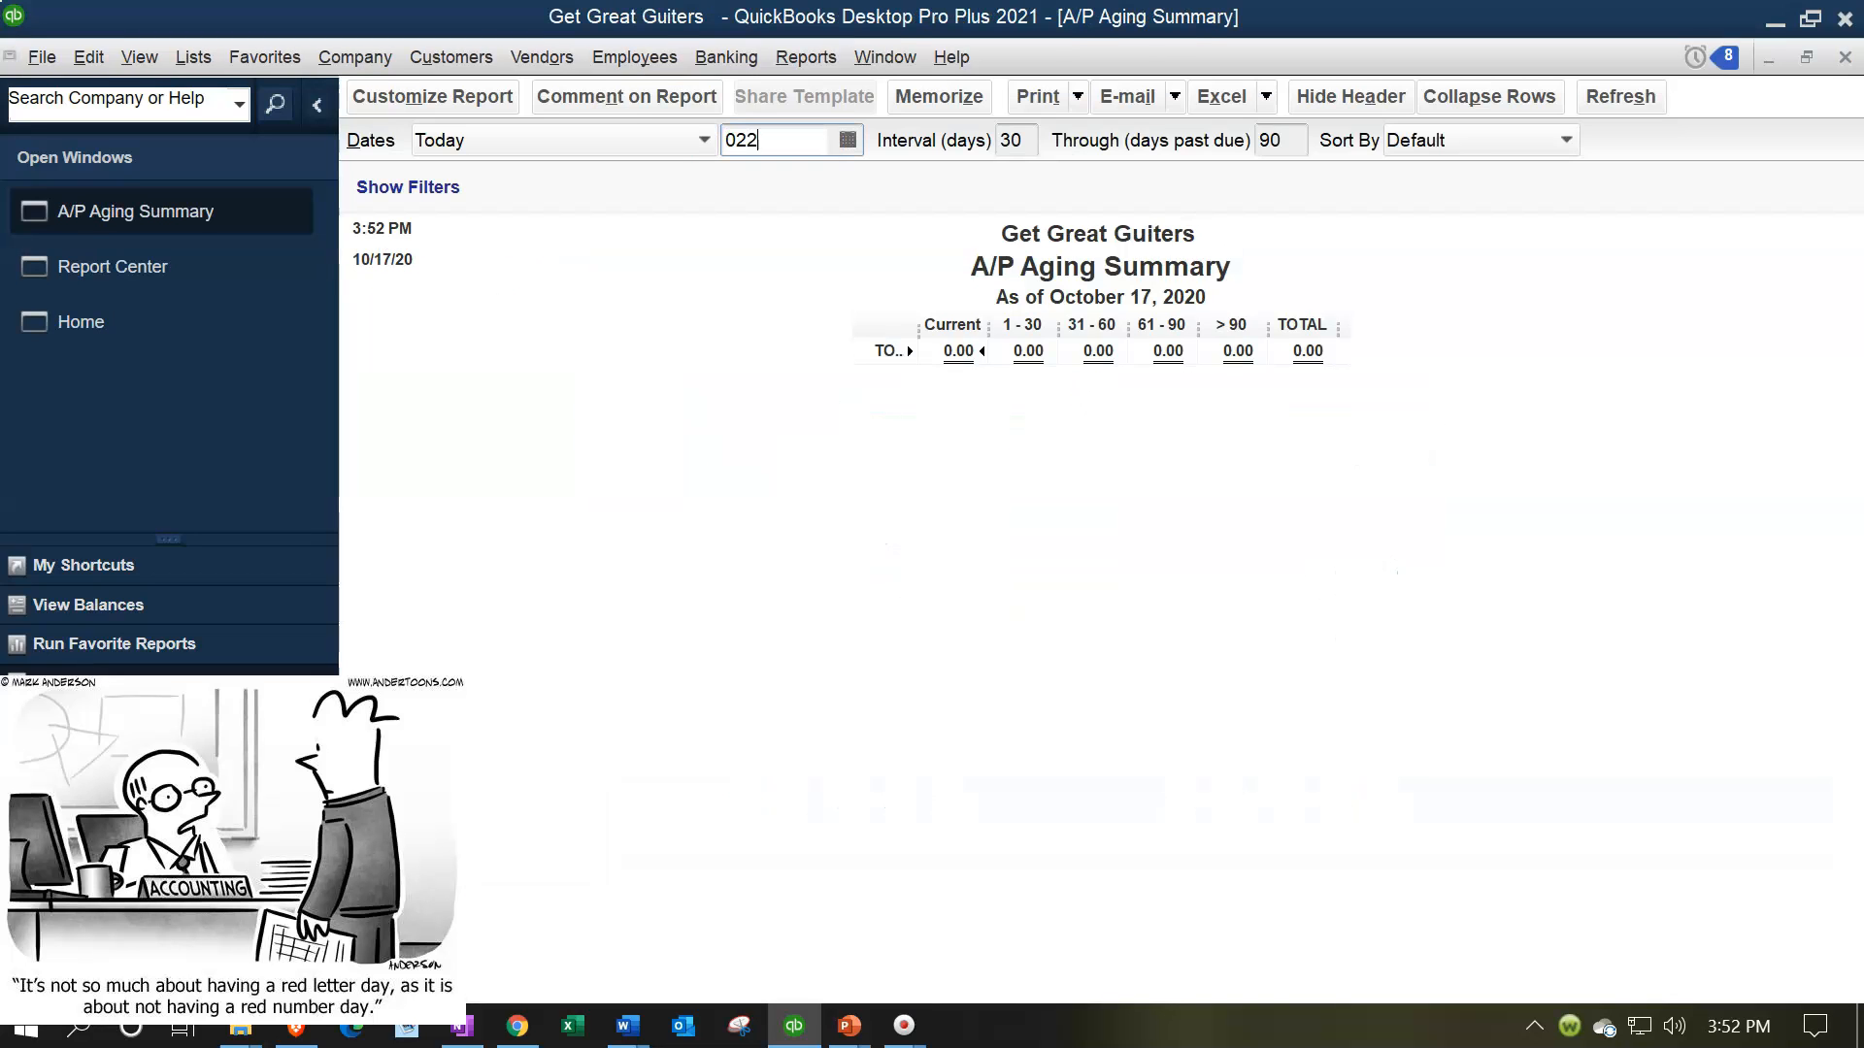
{"action": "key", "text": "Tab"}
{"action": "key", "text": "Tab"}
{"action": "key", "text": "Tab"}
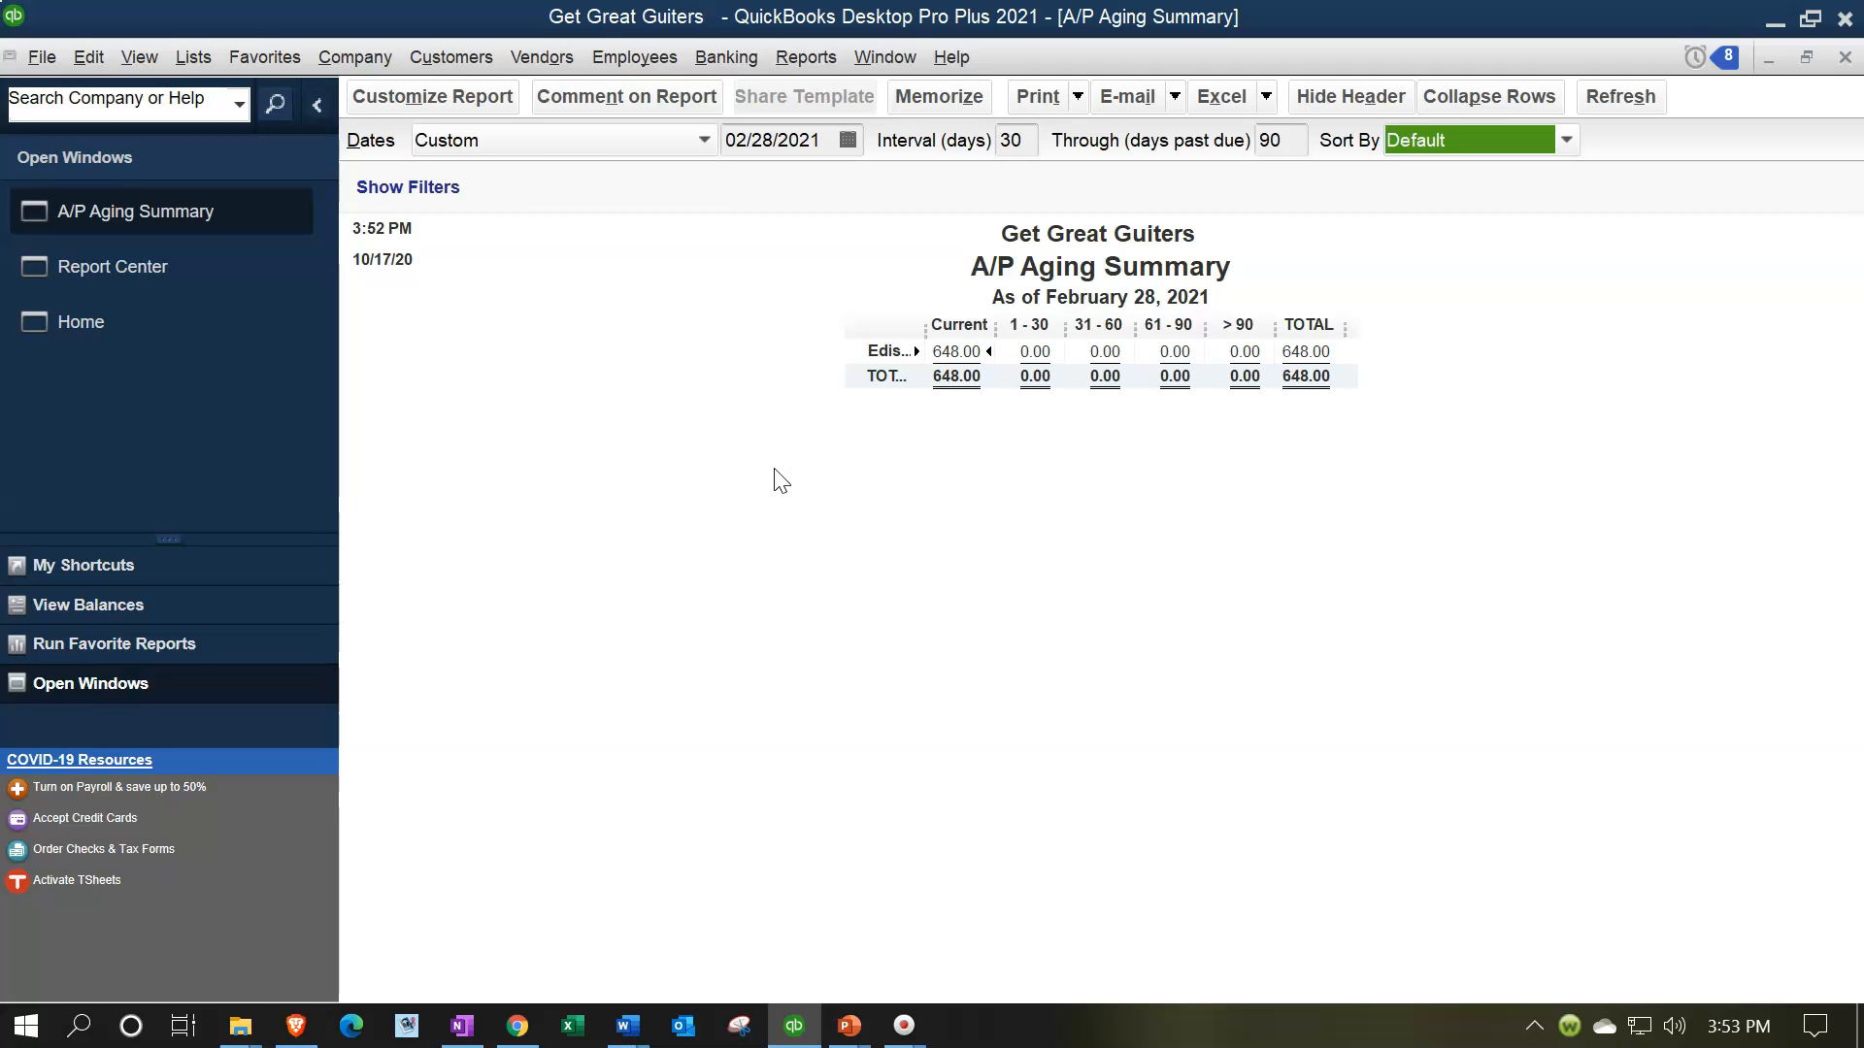
Remove the date and time prepared from the A/P Aging Summary header and enter the preparer's first name as the extra footer line
{"action": "left_click", "coordinate": [466, 101]}
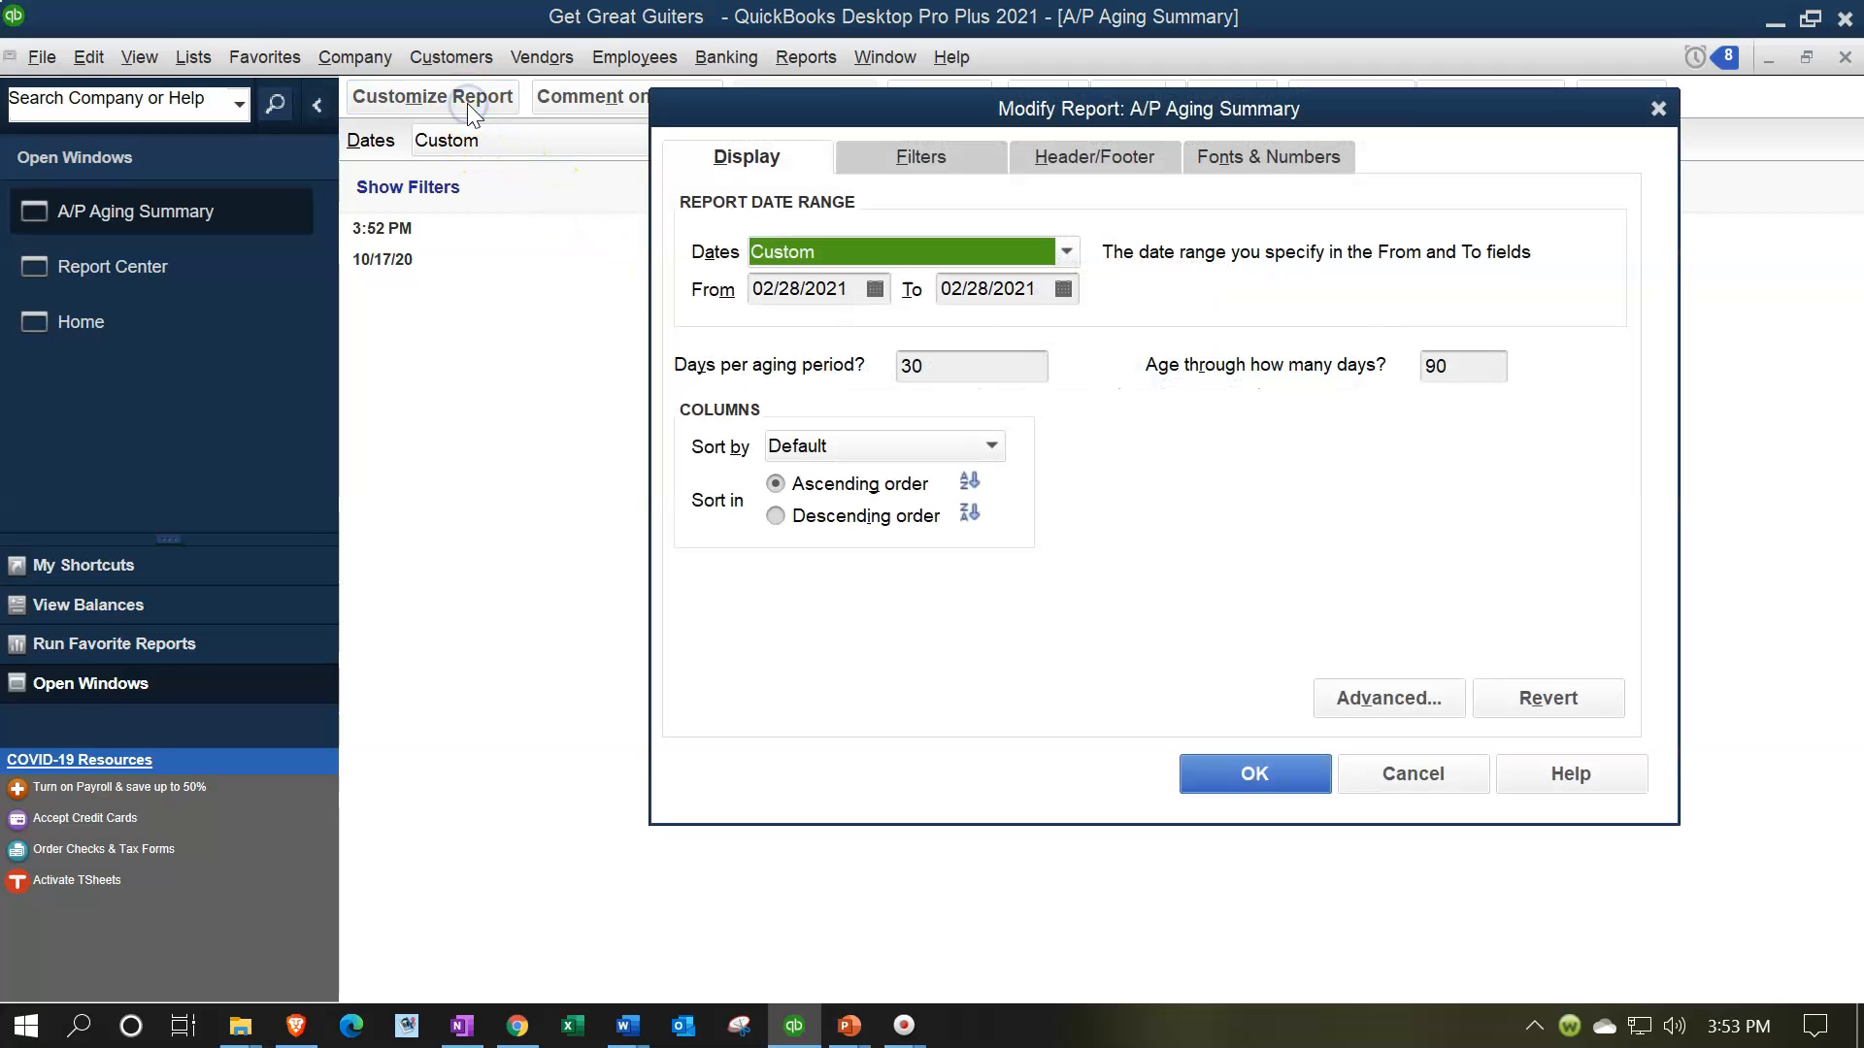
{"action": "left_click", "coordinate": [1104, 165]}
{"action": "left_click", "coordinate": [699, 377]}
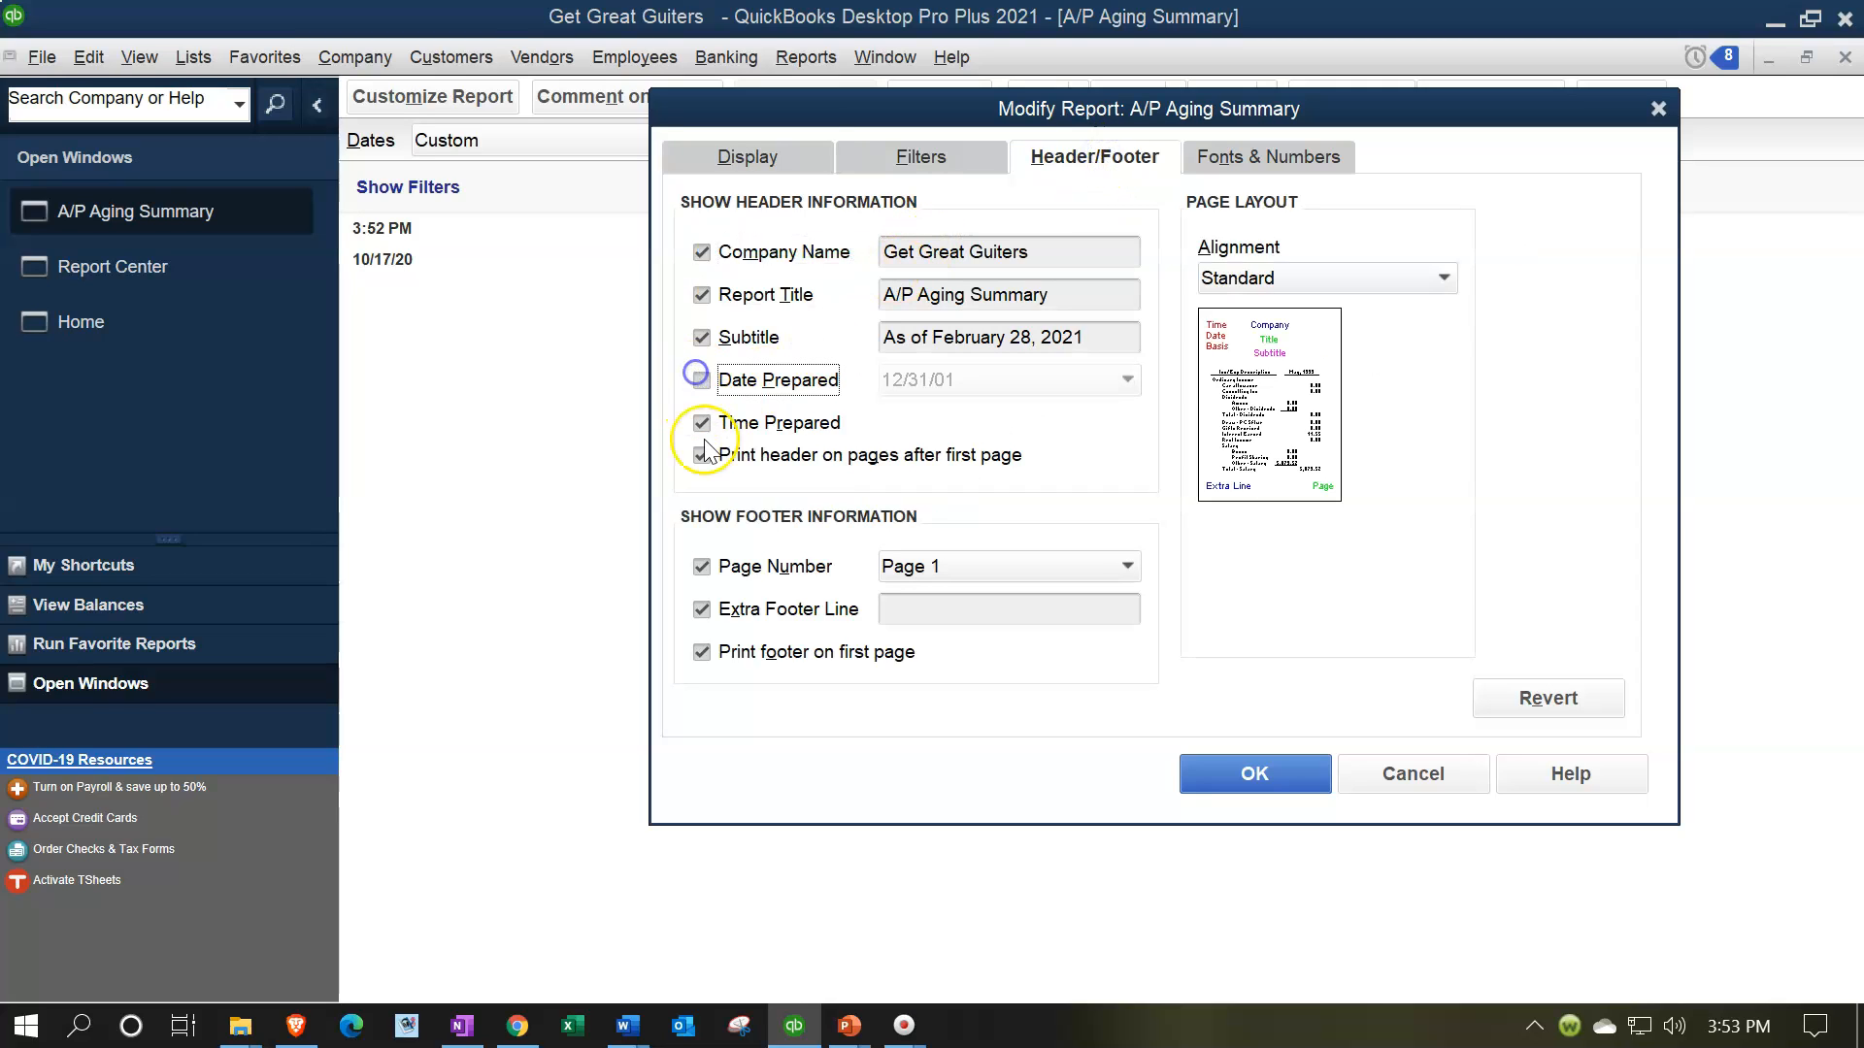
{"action": "left_click", "coordinate": [701, 422]}
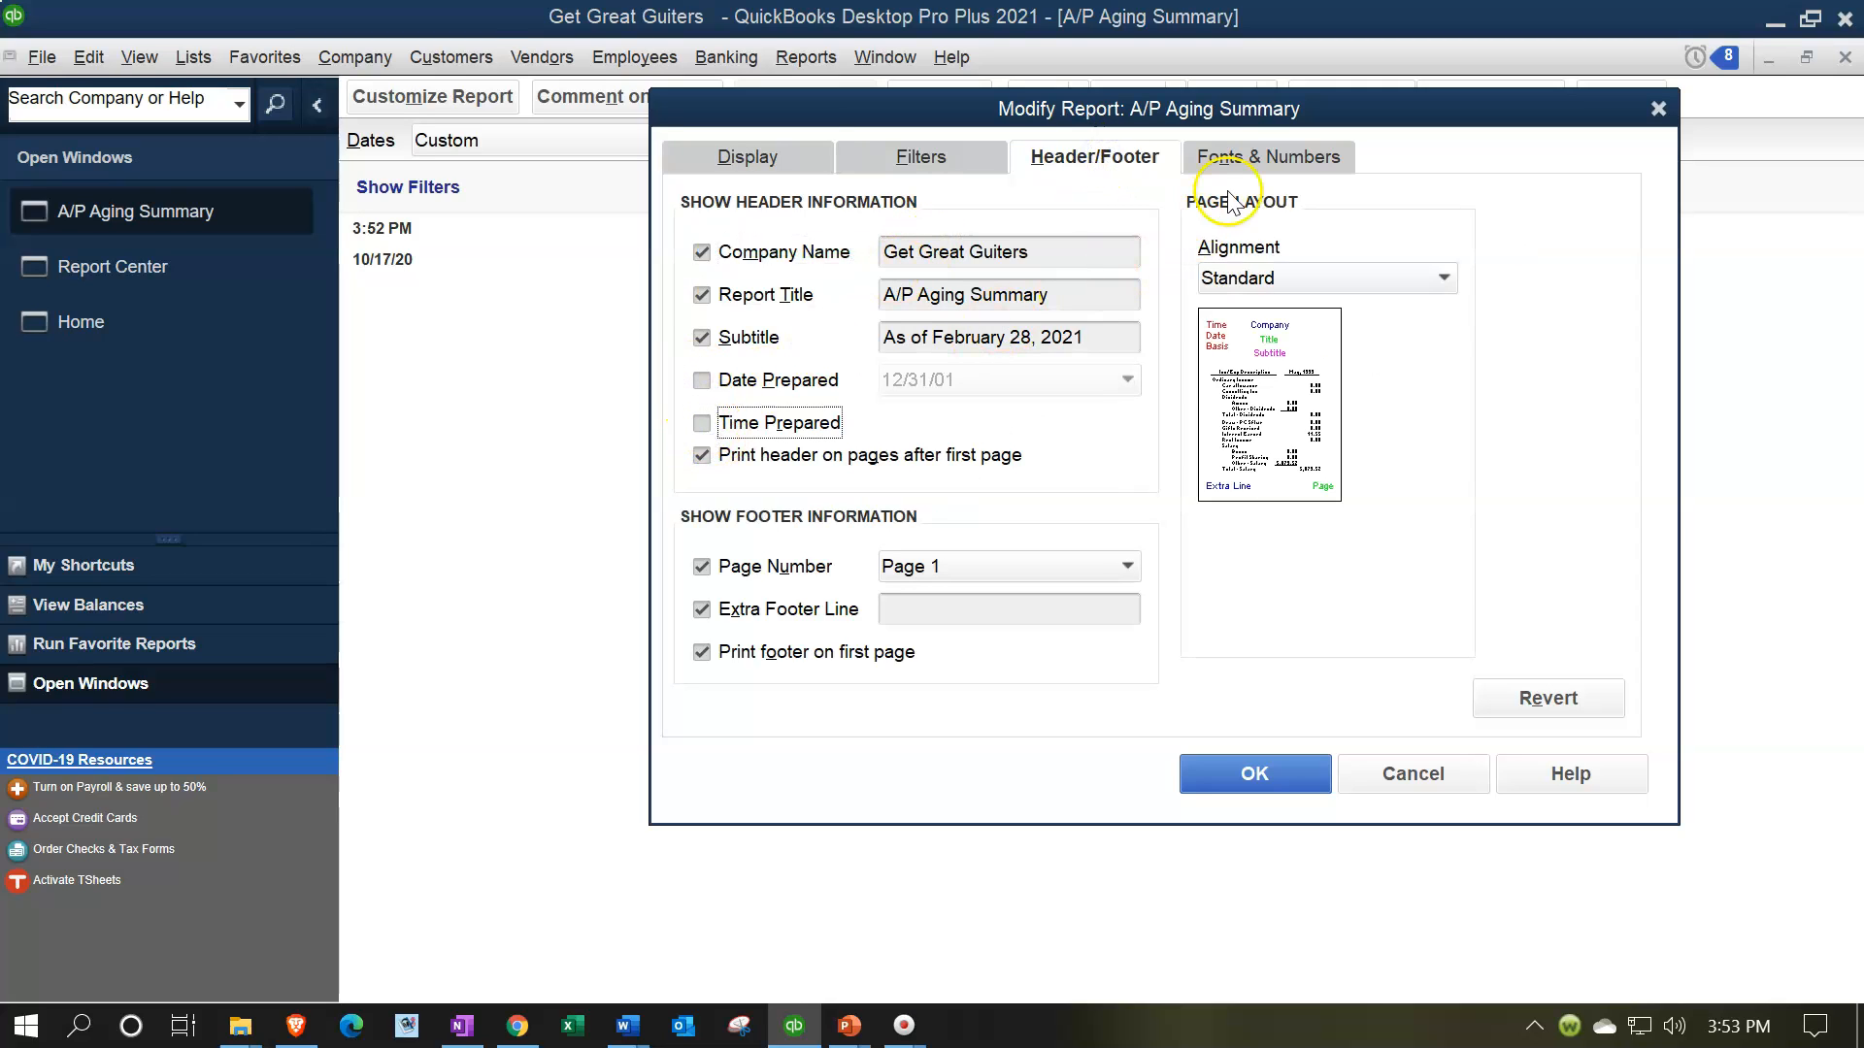
{"action": "left_click", "coordinate": [1005, 609]}
{"action": "type", "text": "Robert"}
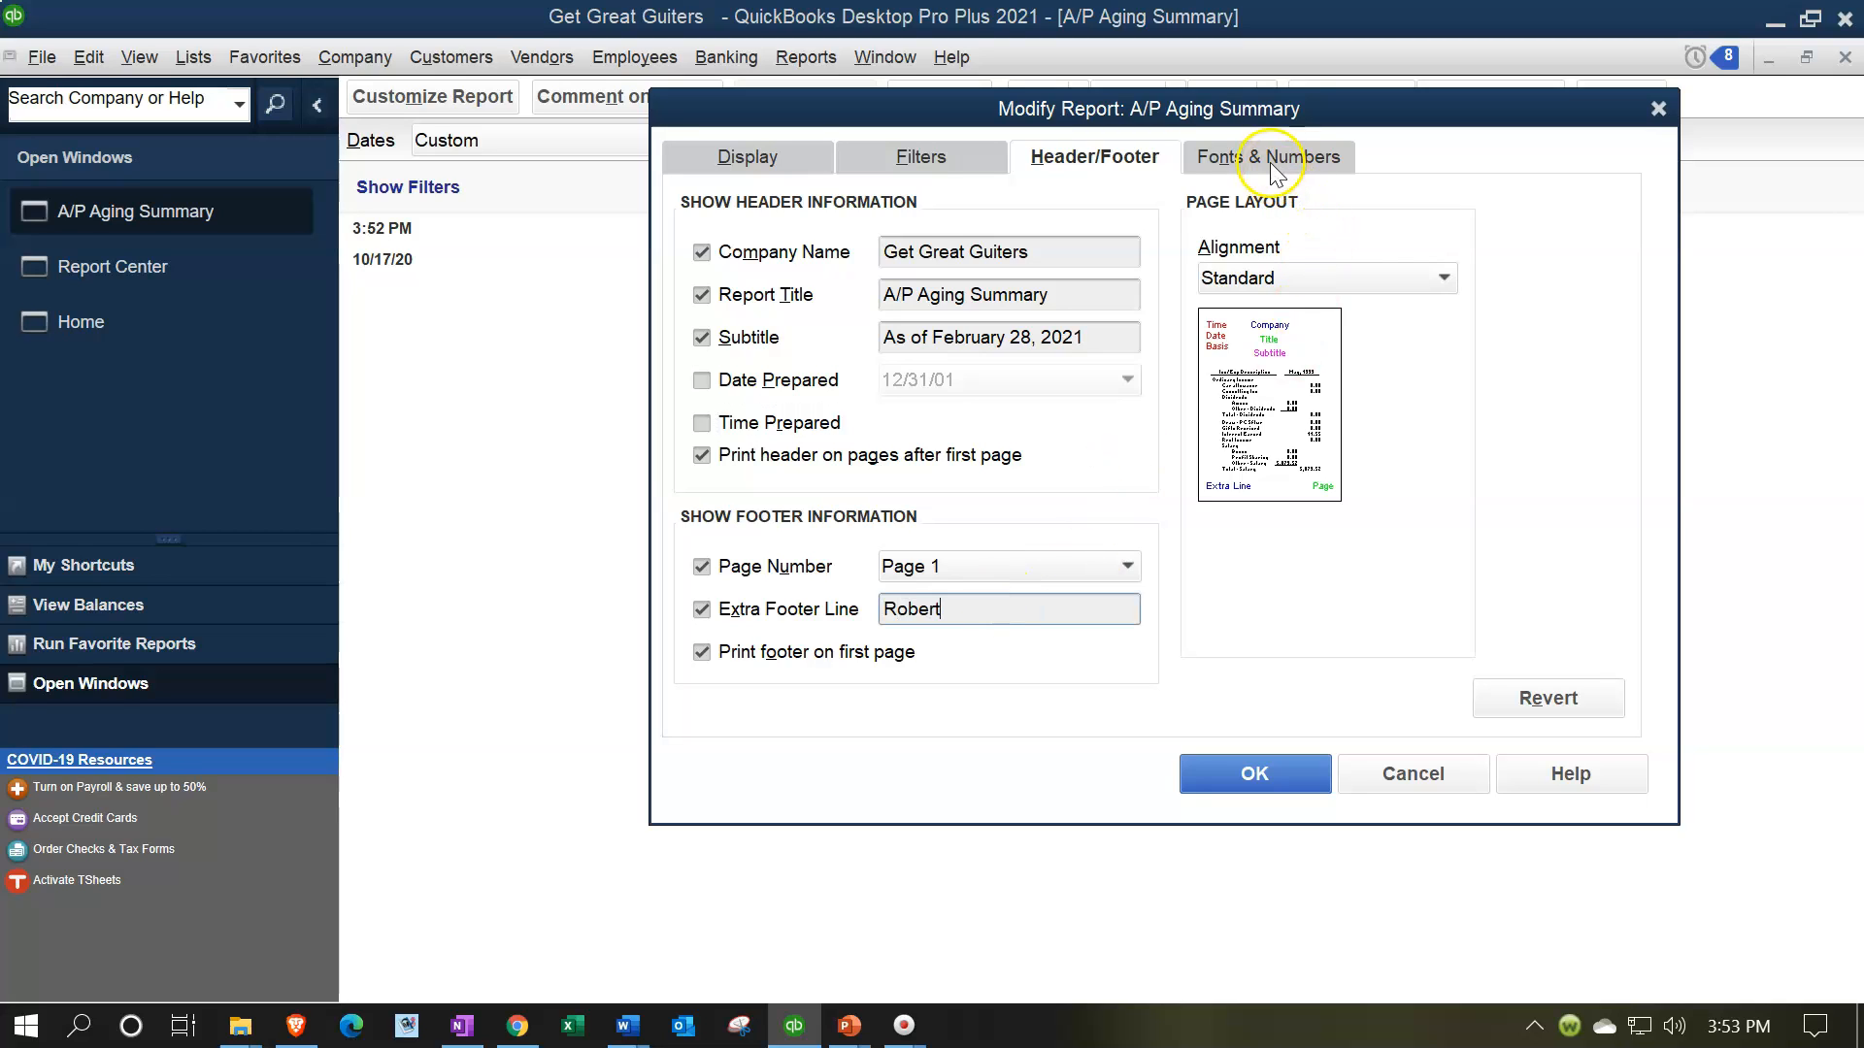
Show the report's negative numbers in parentheses and bright red, display all numbers without cents, and apply the customization
{"action": "left_click", "coordinate": [1272, 165]}
{"action": "left_click", "coordinate": [1271, 282]}
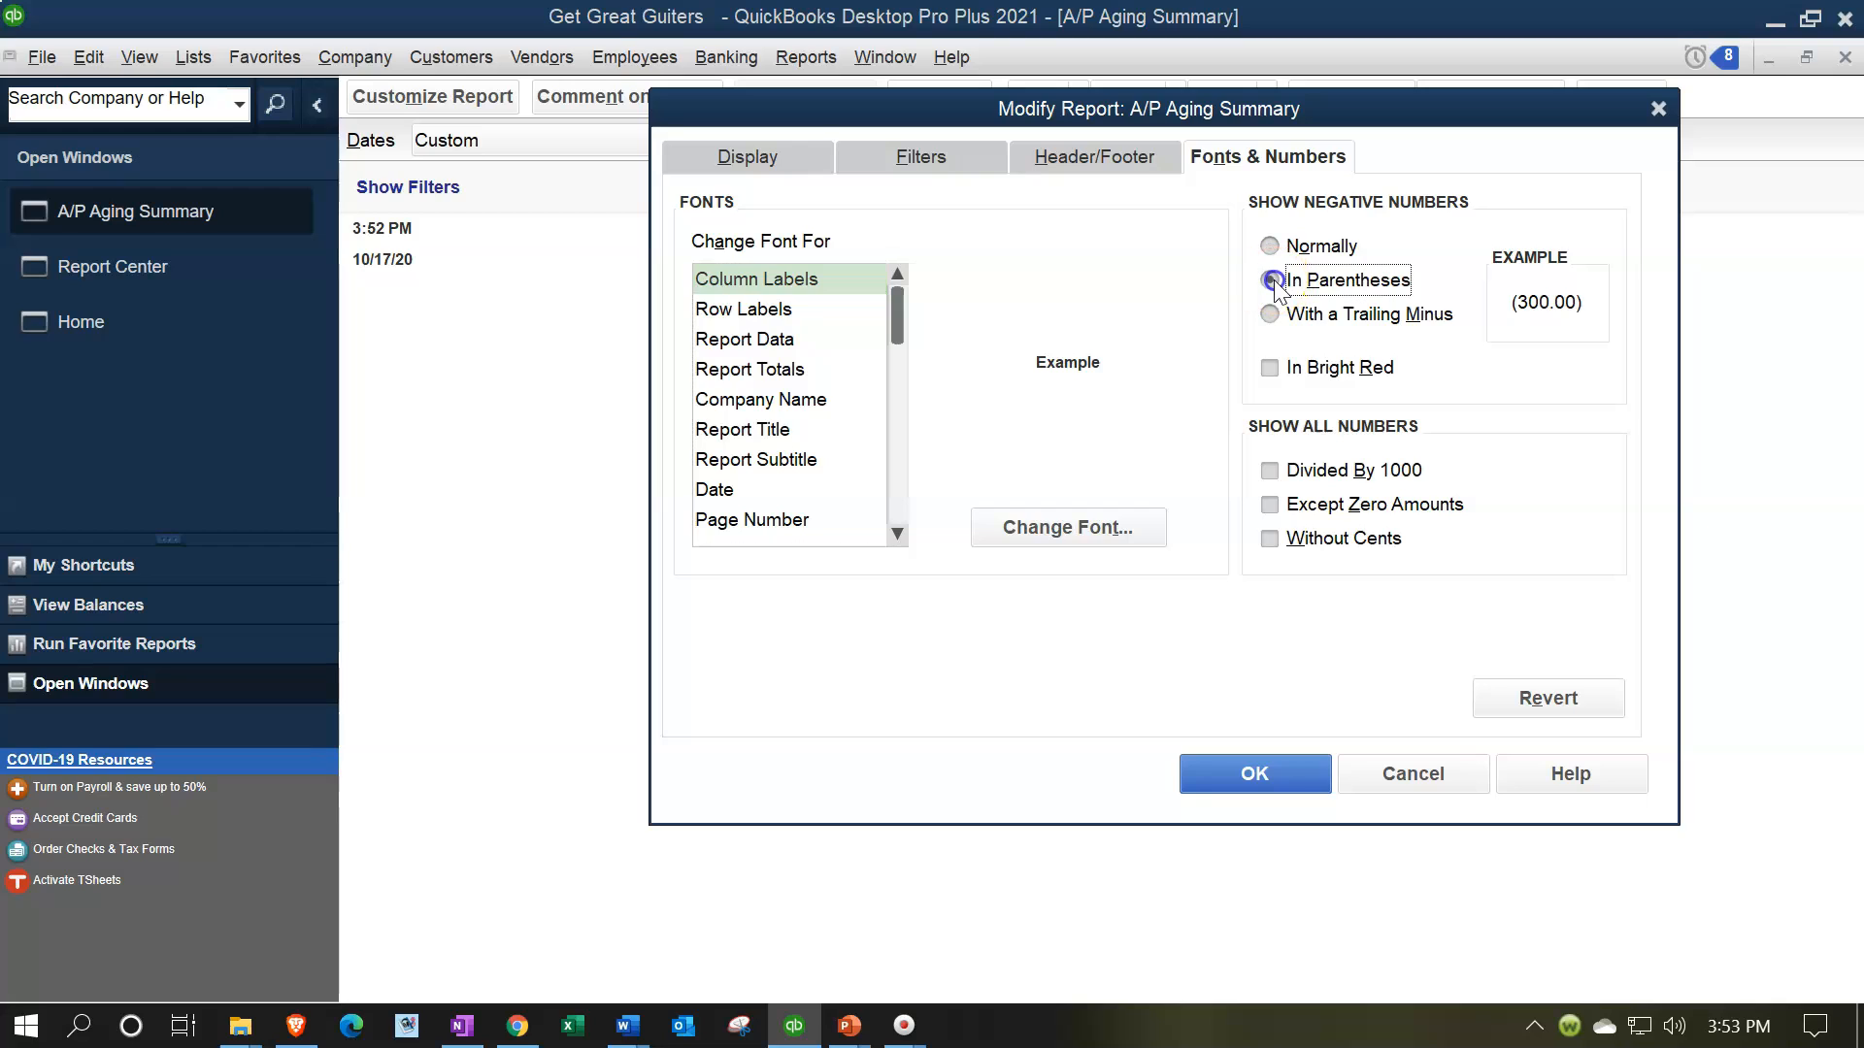
{"action": "left_click", "coordinate": [1270, 371]}
{"action": "left_click", "coordinate": [1270, 540]}
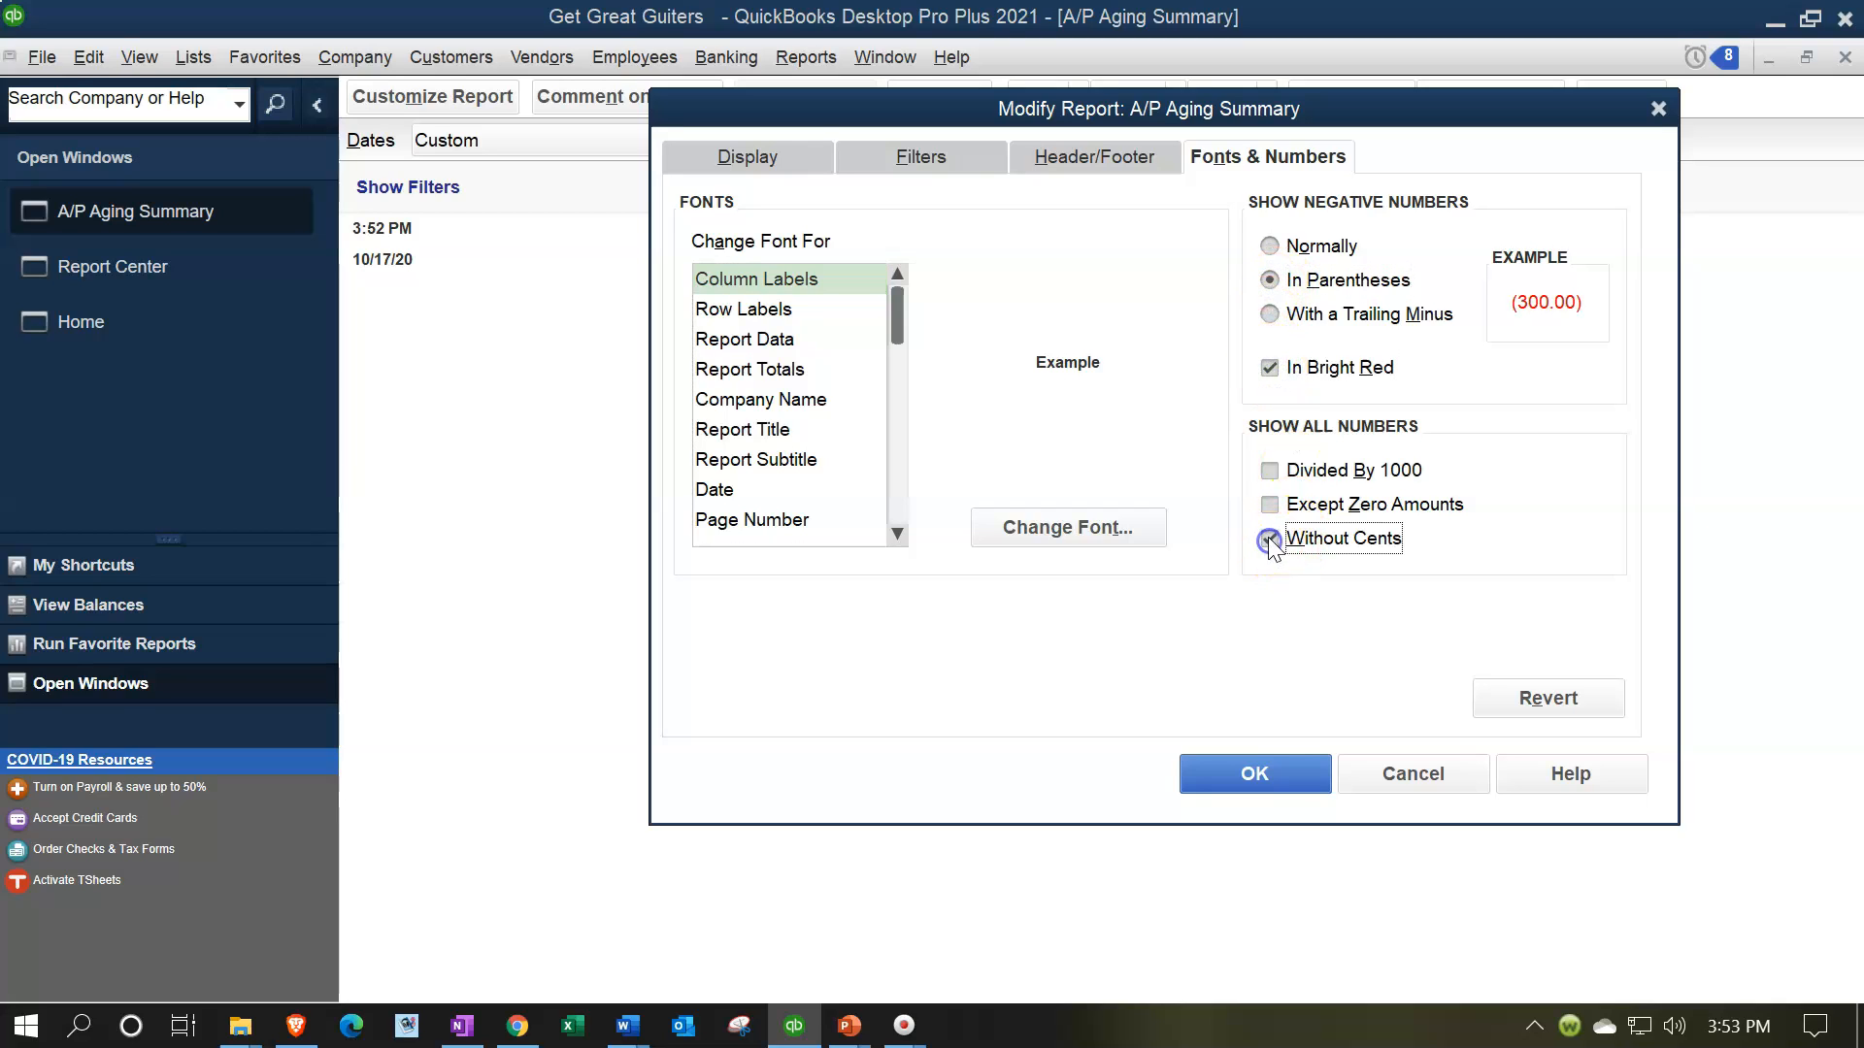
{"action": "left_click", "coordinate": [1283, 785]}
{"action": "left_click", "coordinate": [1280, 774]}
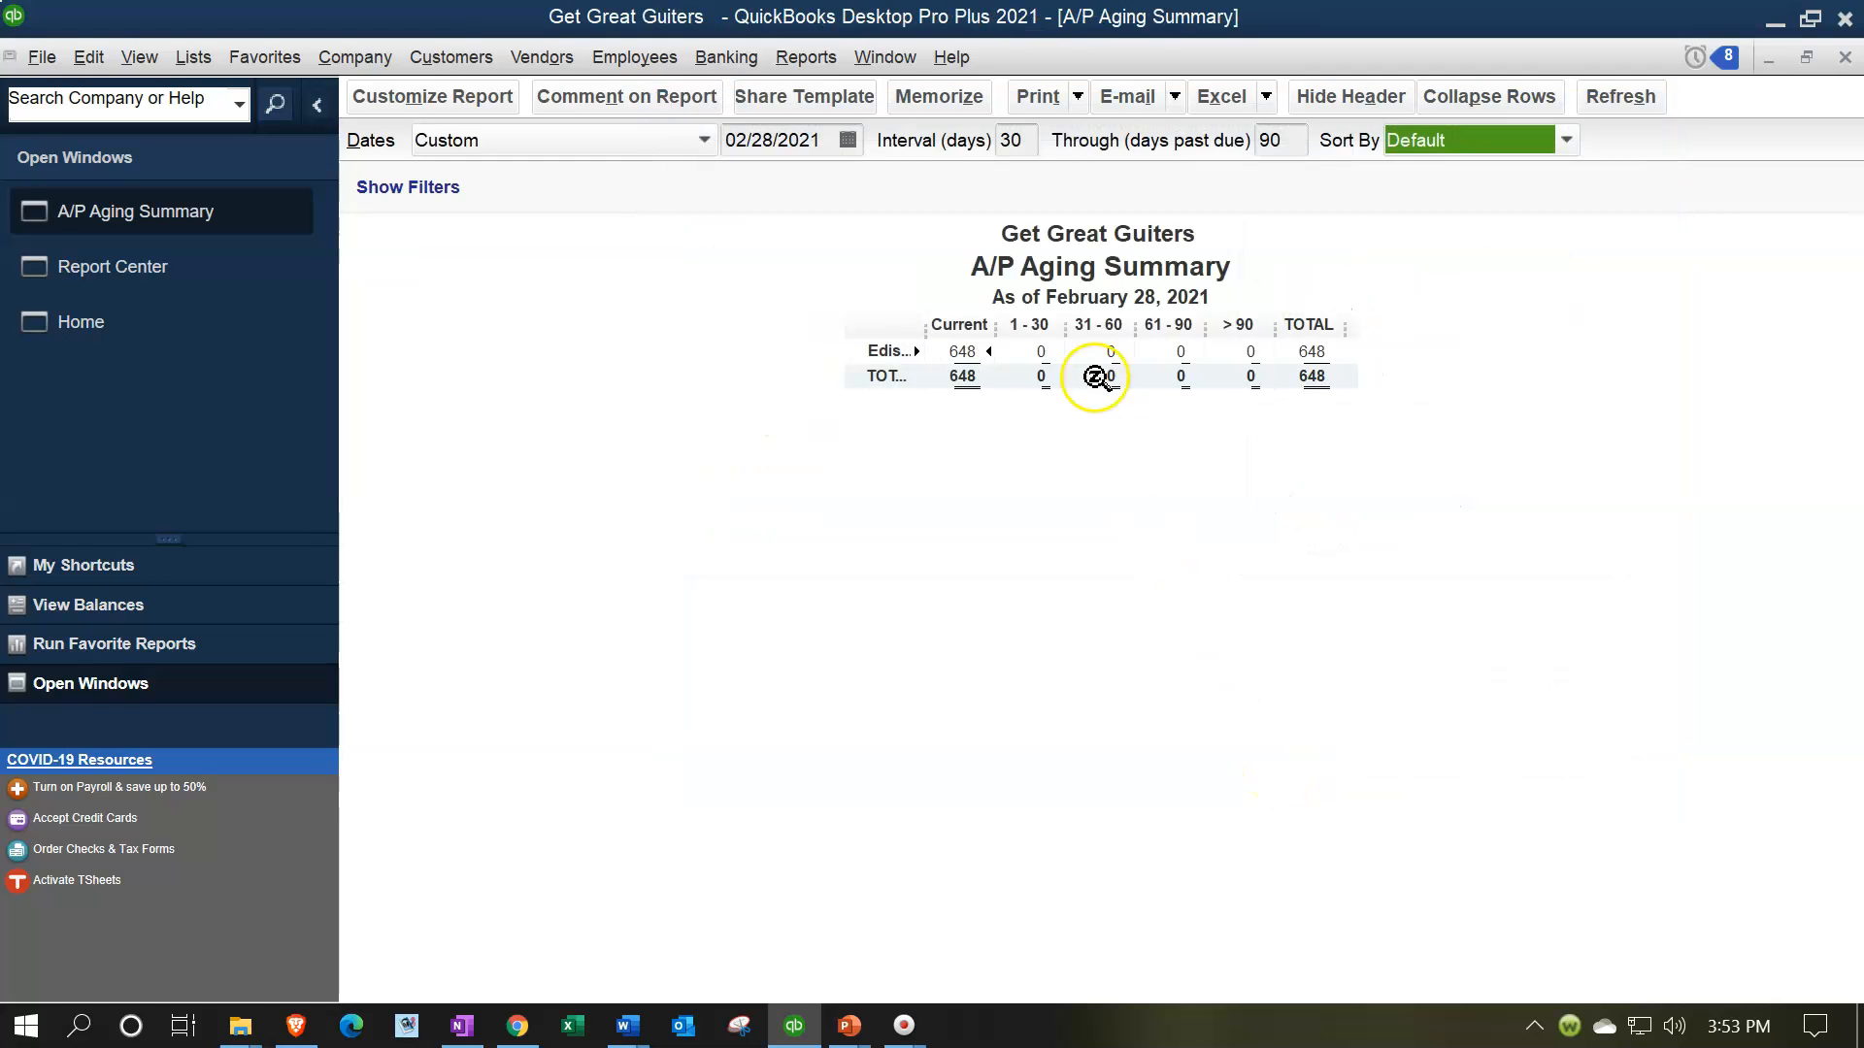
Memorize the report as "A/P Aging Summary IU" in the Internal Reports memorized report group
{"action": "left_click", "coordinate": [919, 109]}
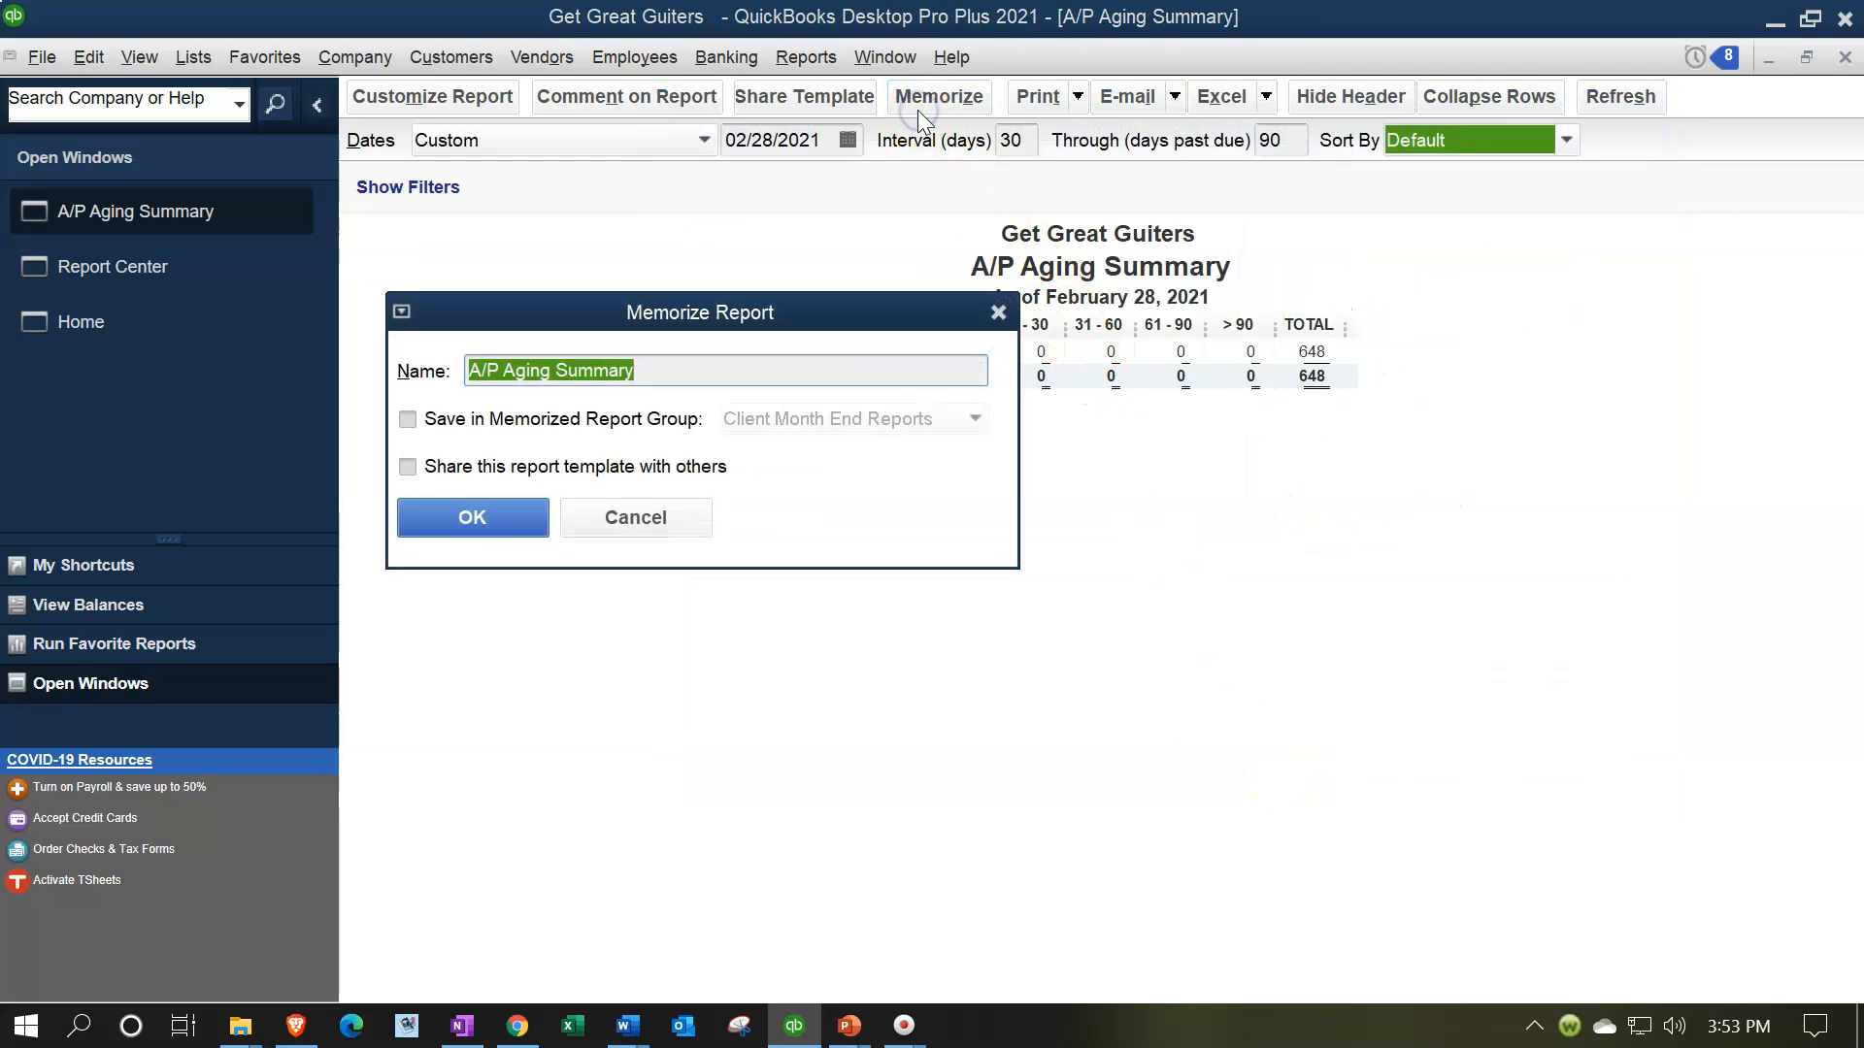
{"action": "left_click", "coordinate": [741, 364]}
{"action": "type", "text": "IS"}
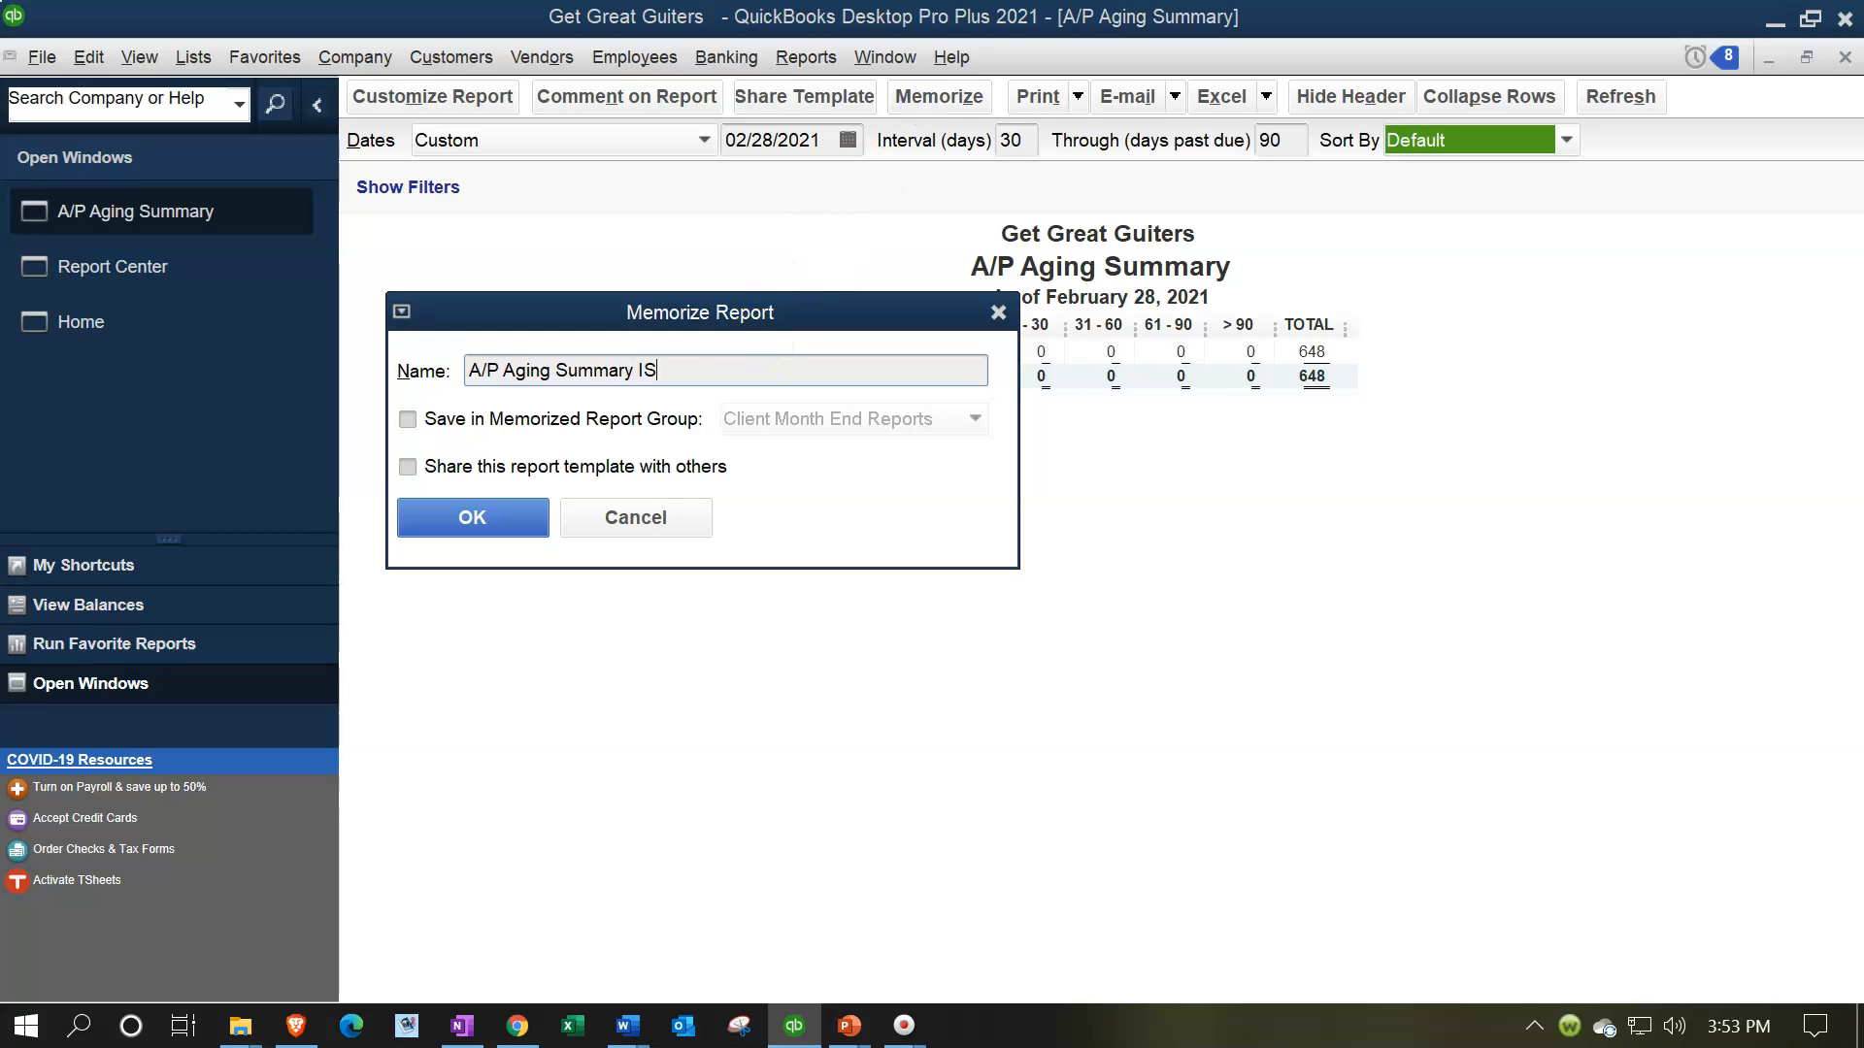
{"action": "key", "text": "BackSpace"}
{"action": "type", "text": "U"}
{"action": "left_click", "coordinate": [407, 419]}
{"action": "left_click", "coordinate": [854, 418]}
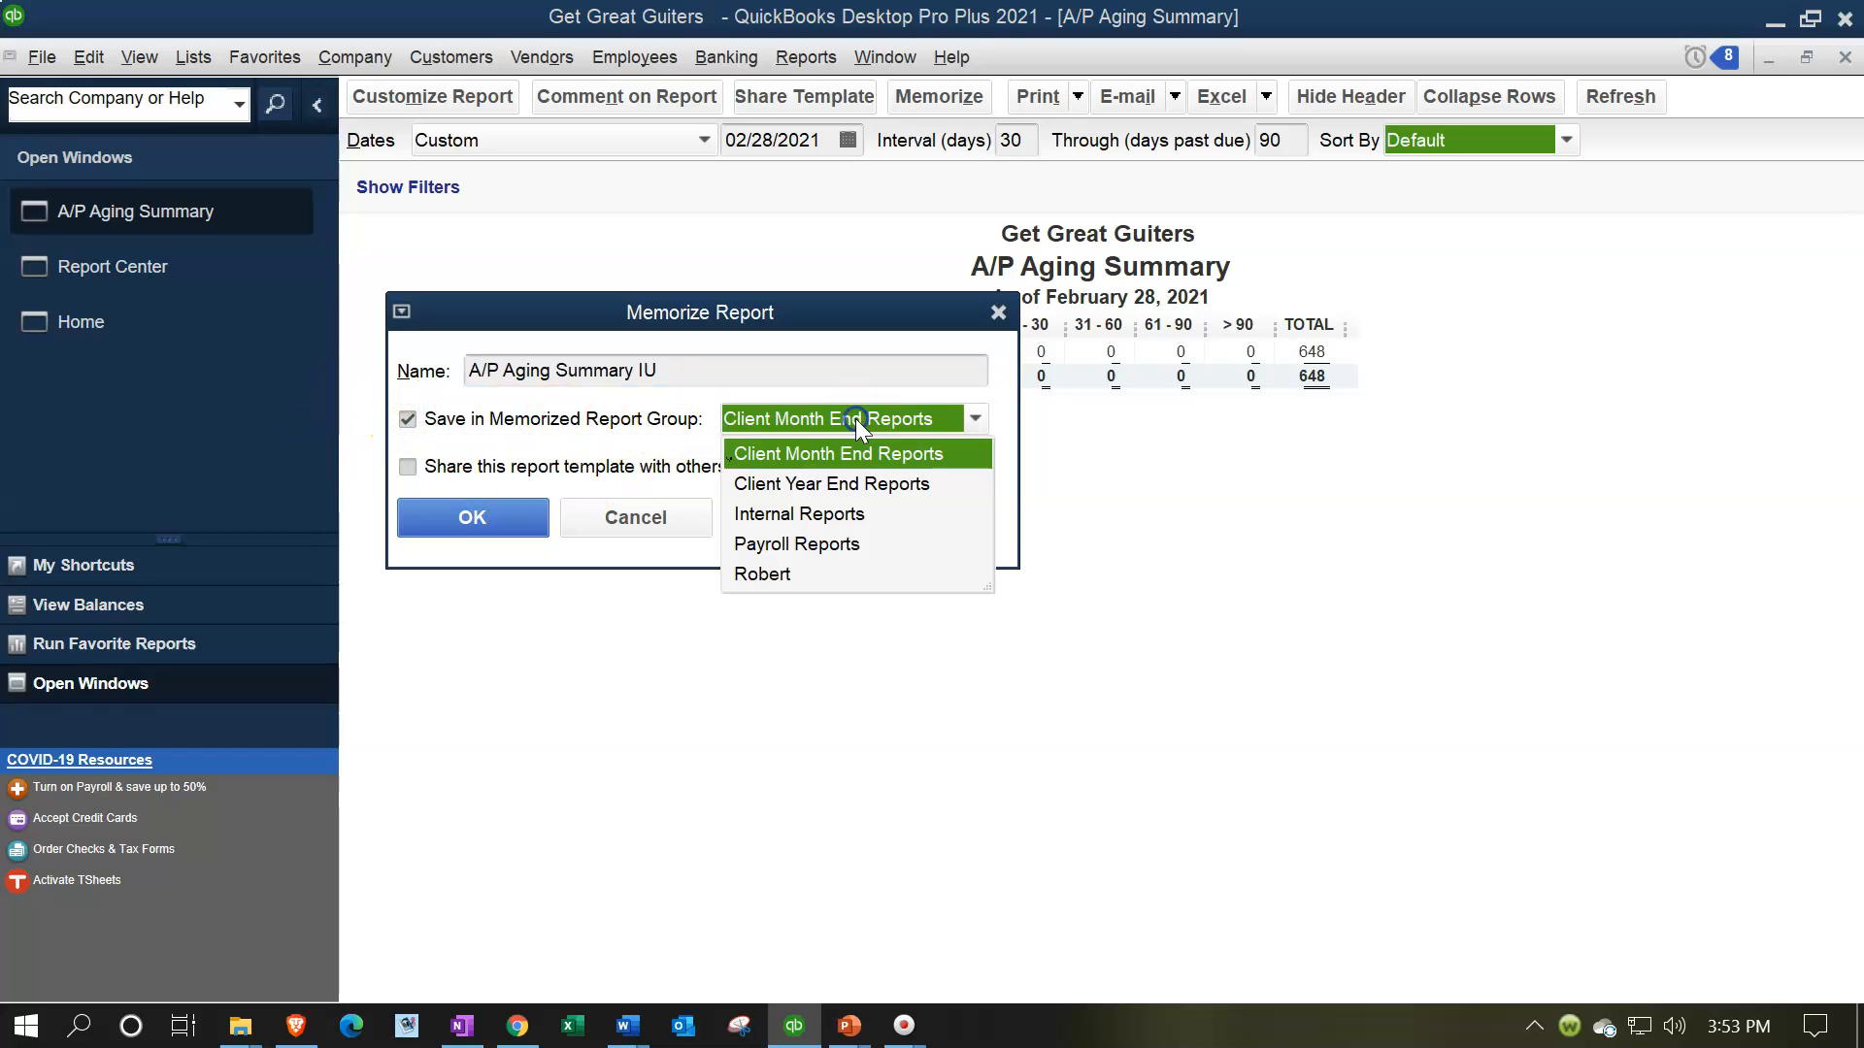
{"action": "left_click", "coordinate": [842, 522]}
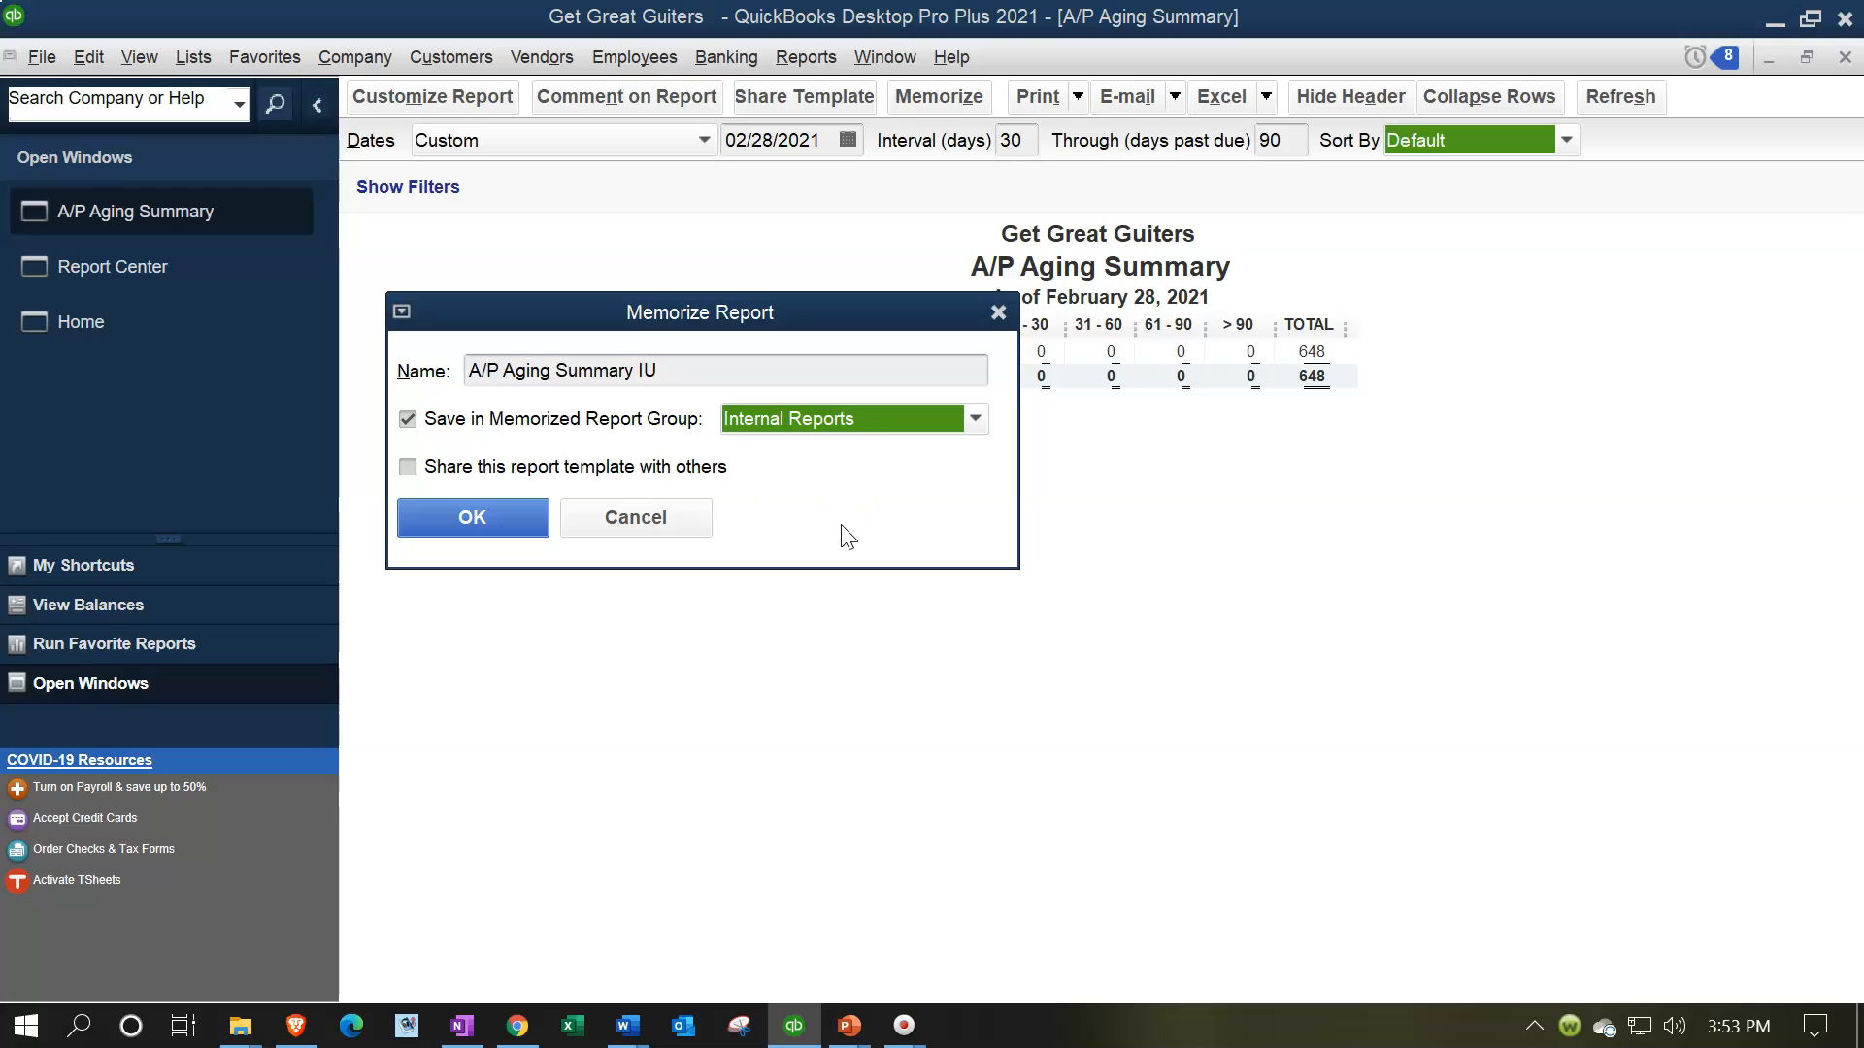
{"action": "left_click", "coordinate": [499, 516]}
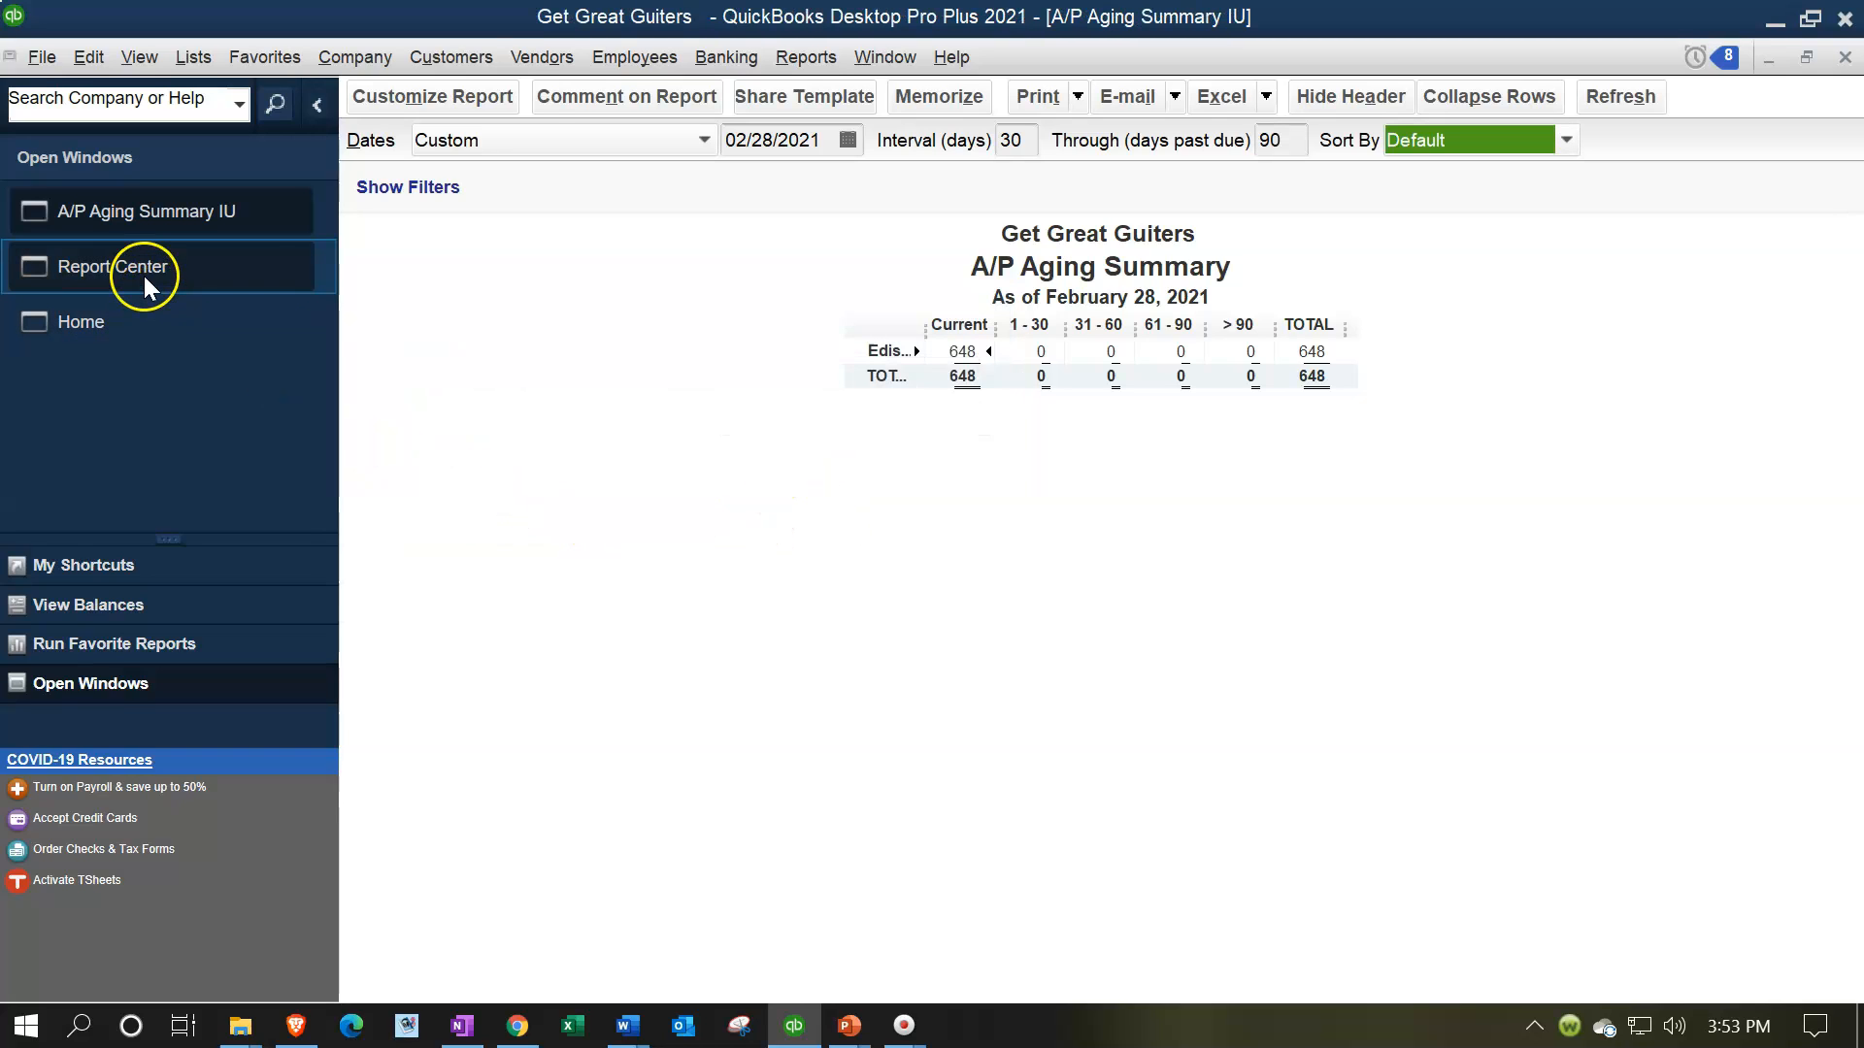
Reopen the memorized A/P Aging Summary IU report from the Internal Reports group to check it, and close it
{"action": "left_click", "coordinate": [815, 48]}
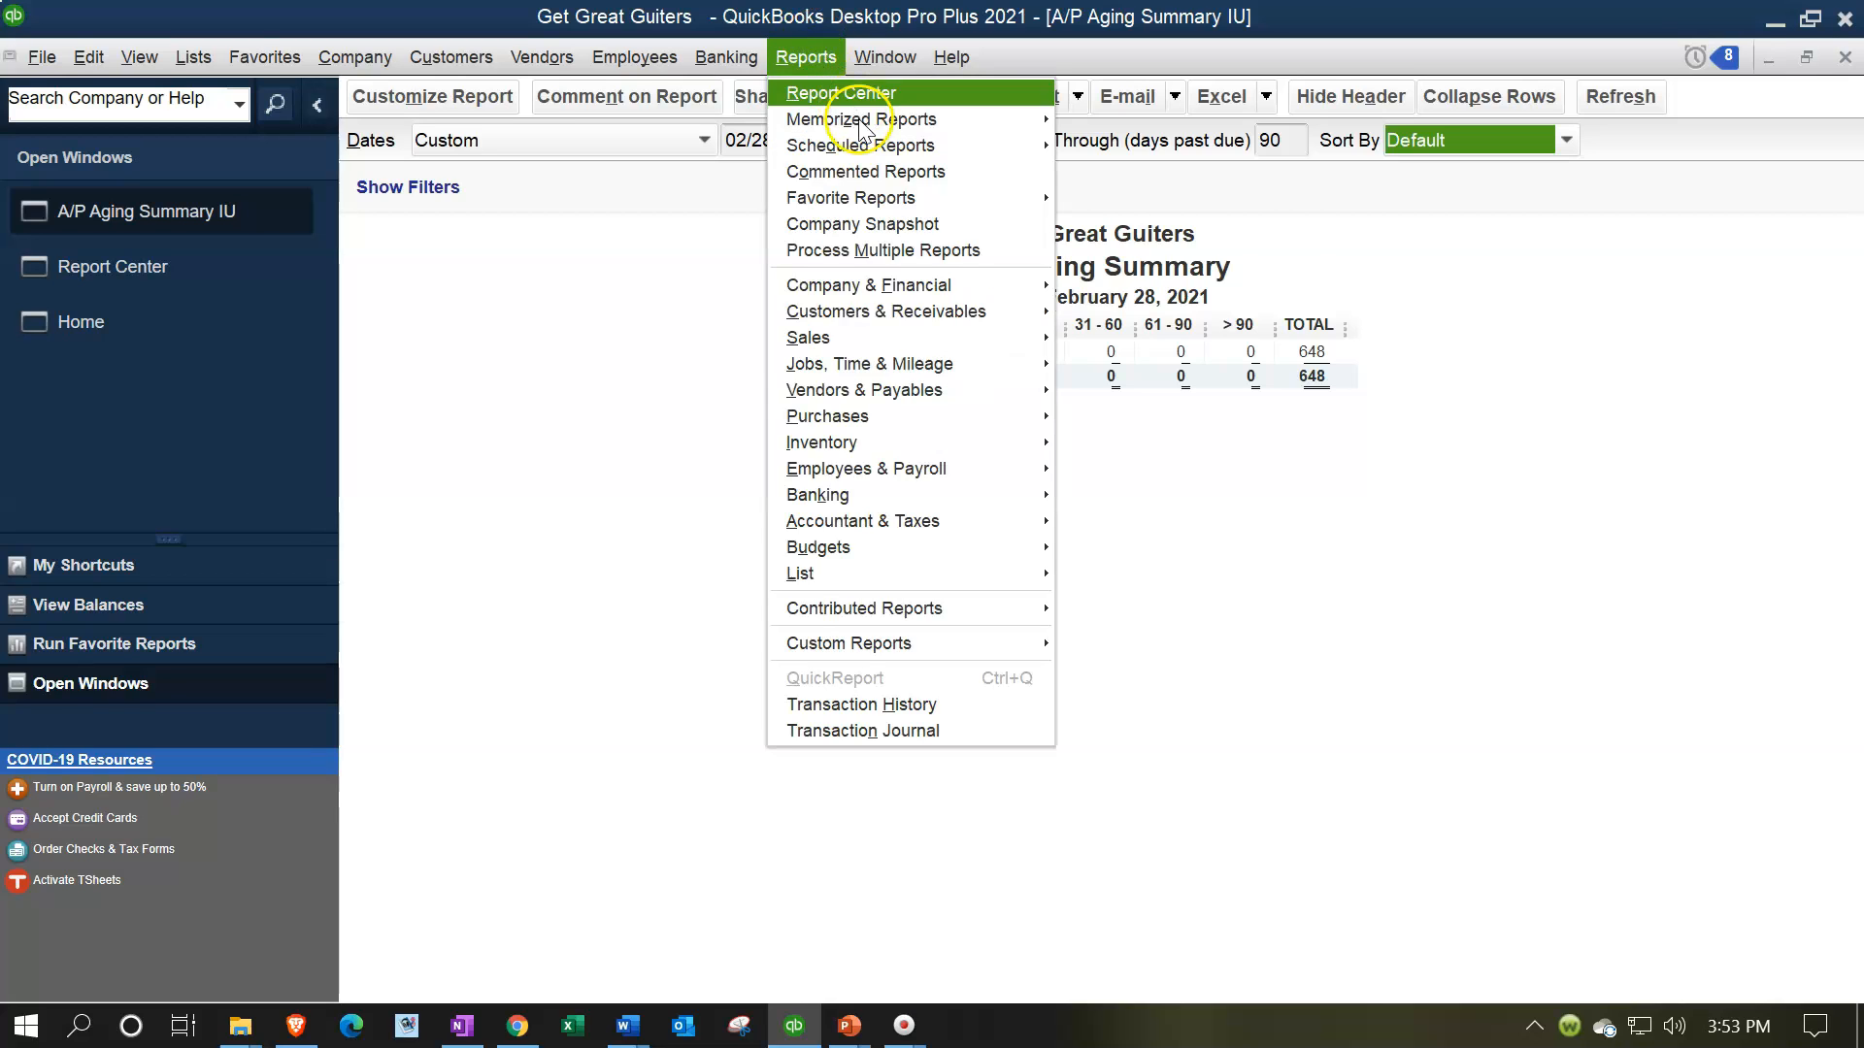
{"action": "mouse_move", "coordinate": [982, 123]}
{"action": "mouse_move", "coordinate": [1194, 208]}
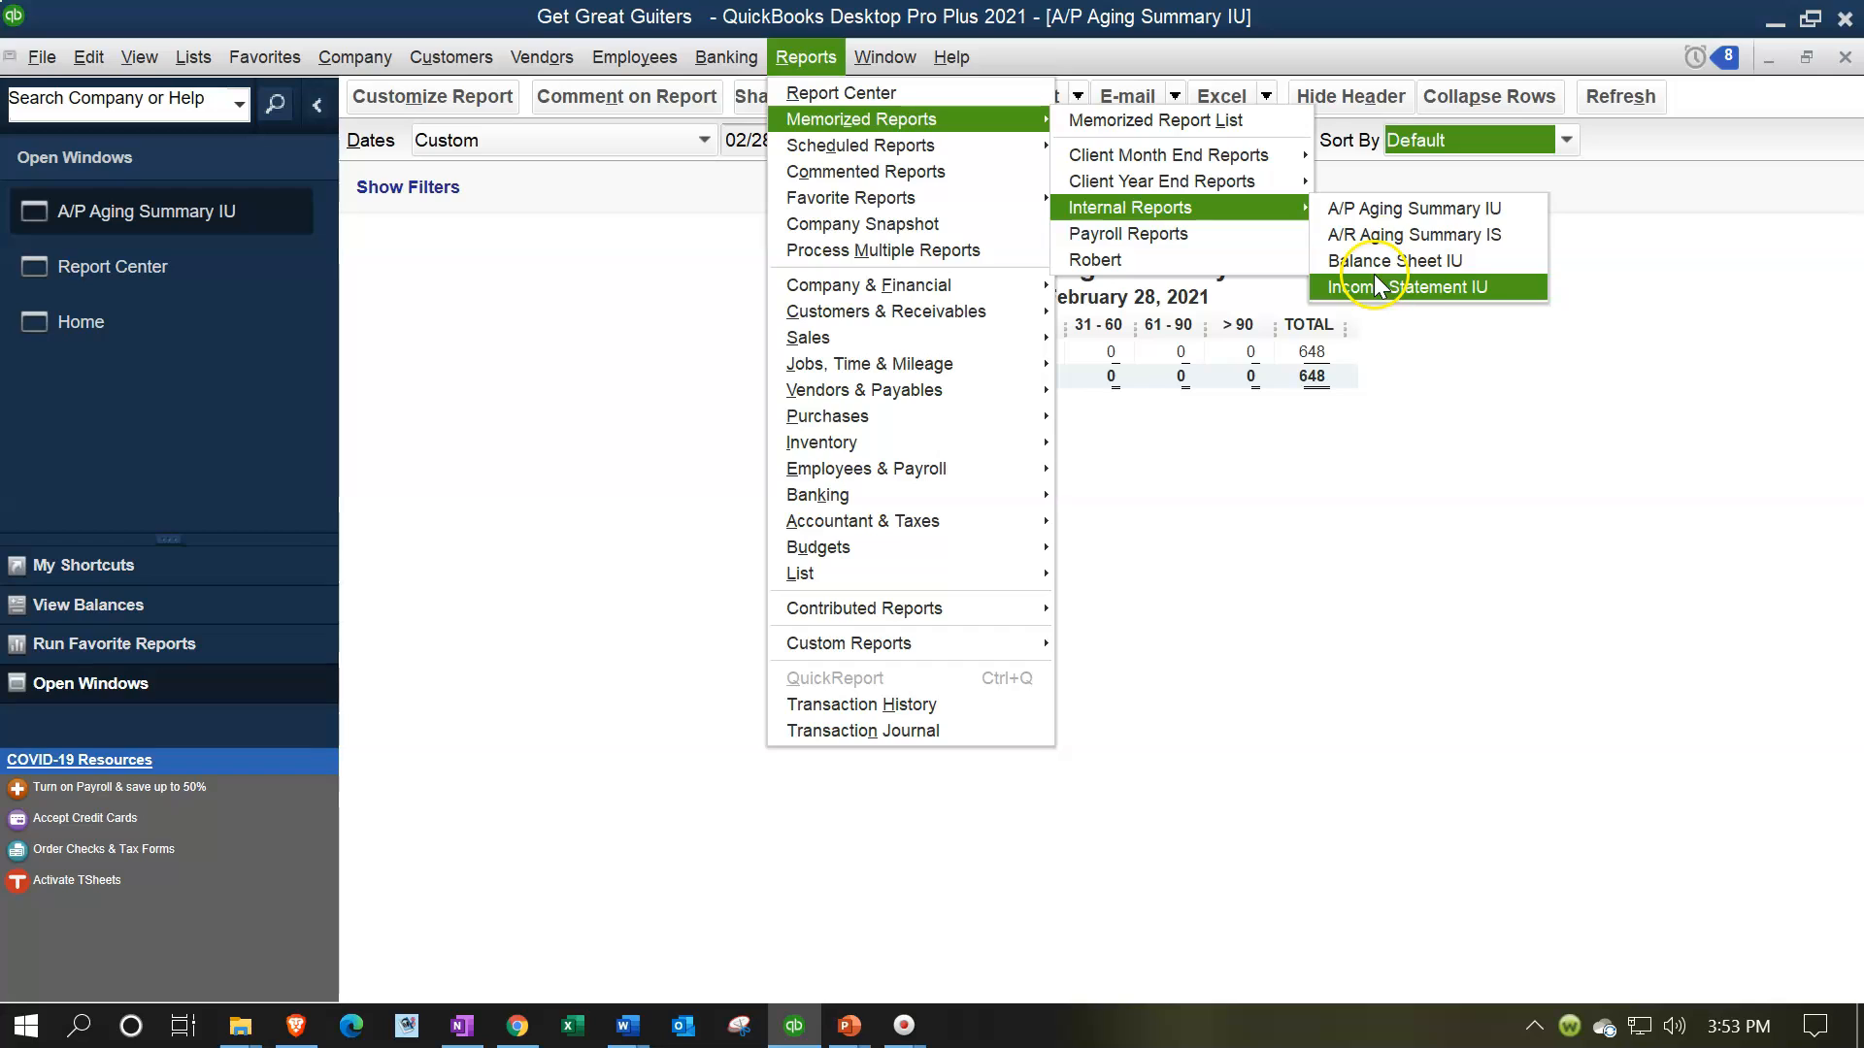
{"action": "left_click", "coordinate": [1392, 207]}
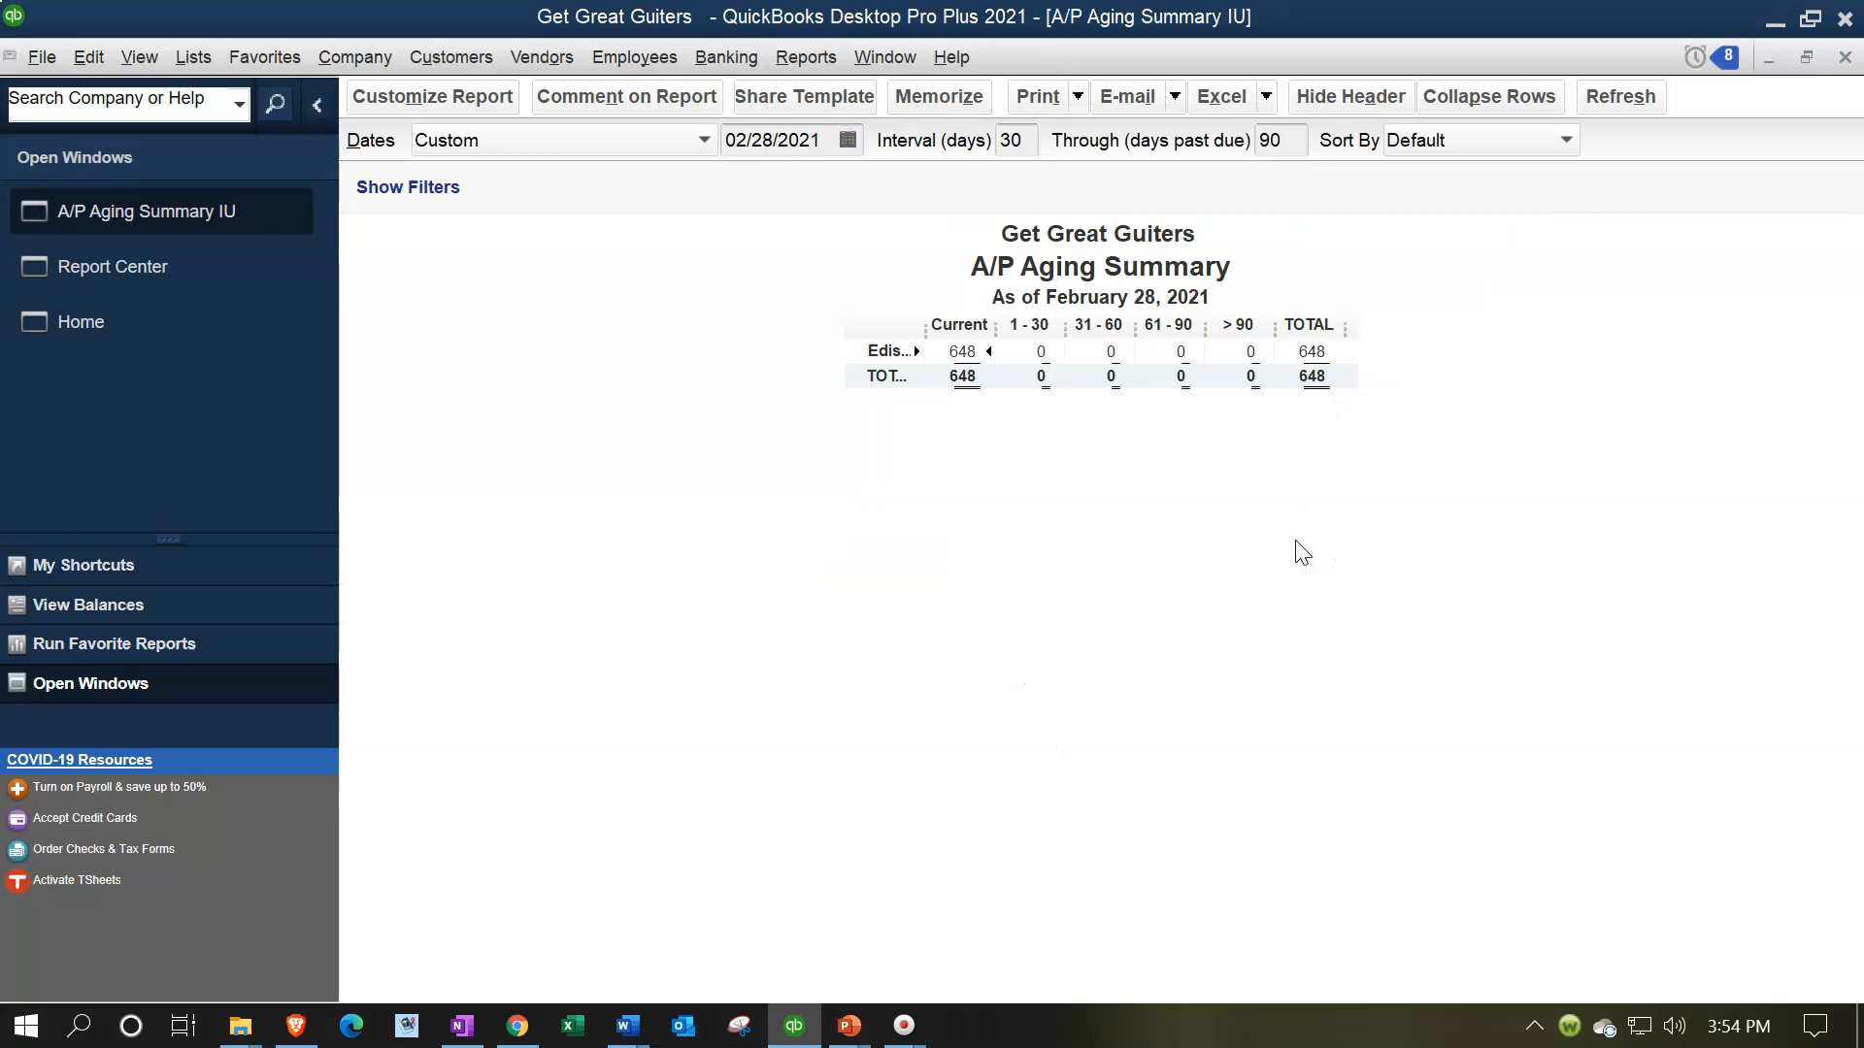
{"action": "left_click", "coordinate": [1845, 58]}
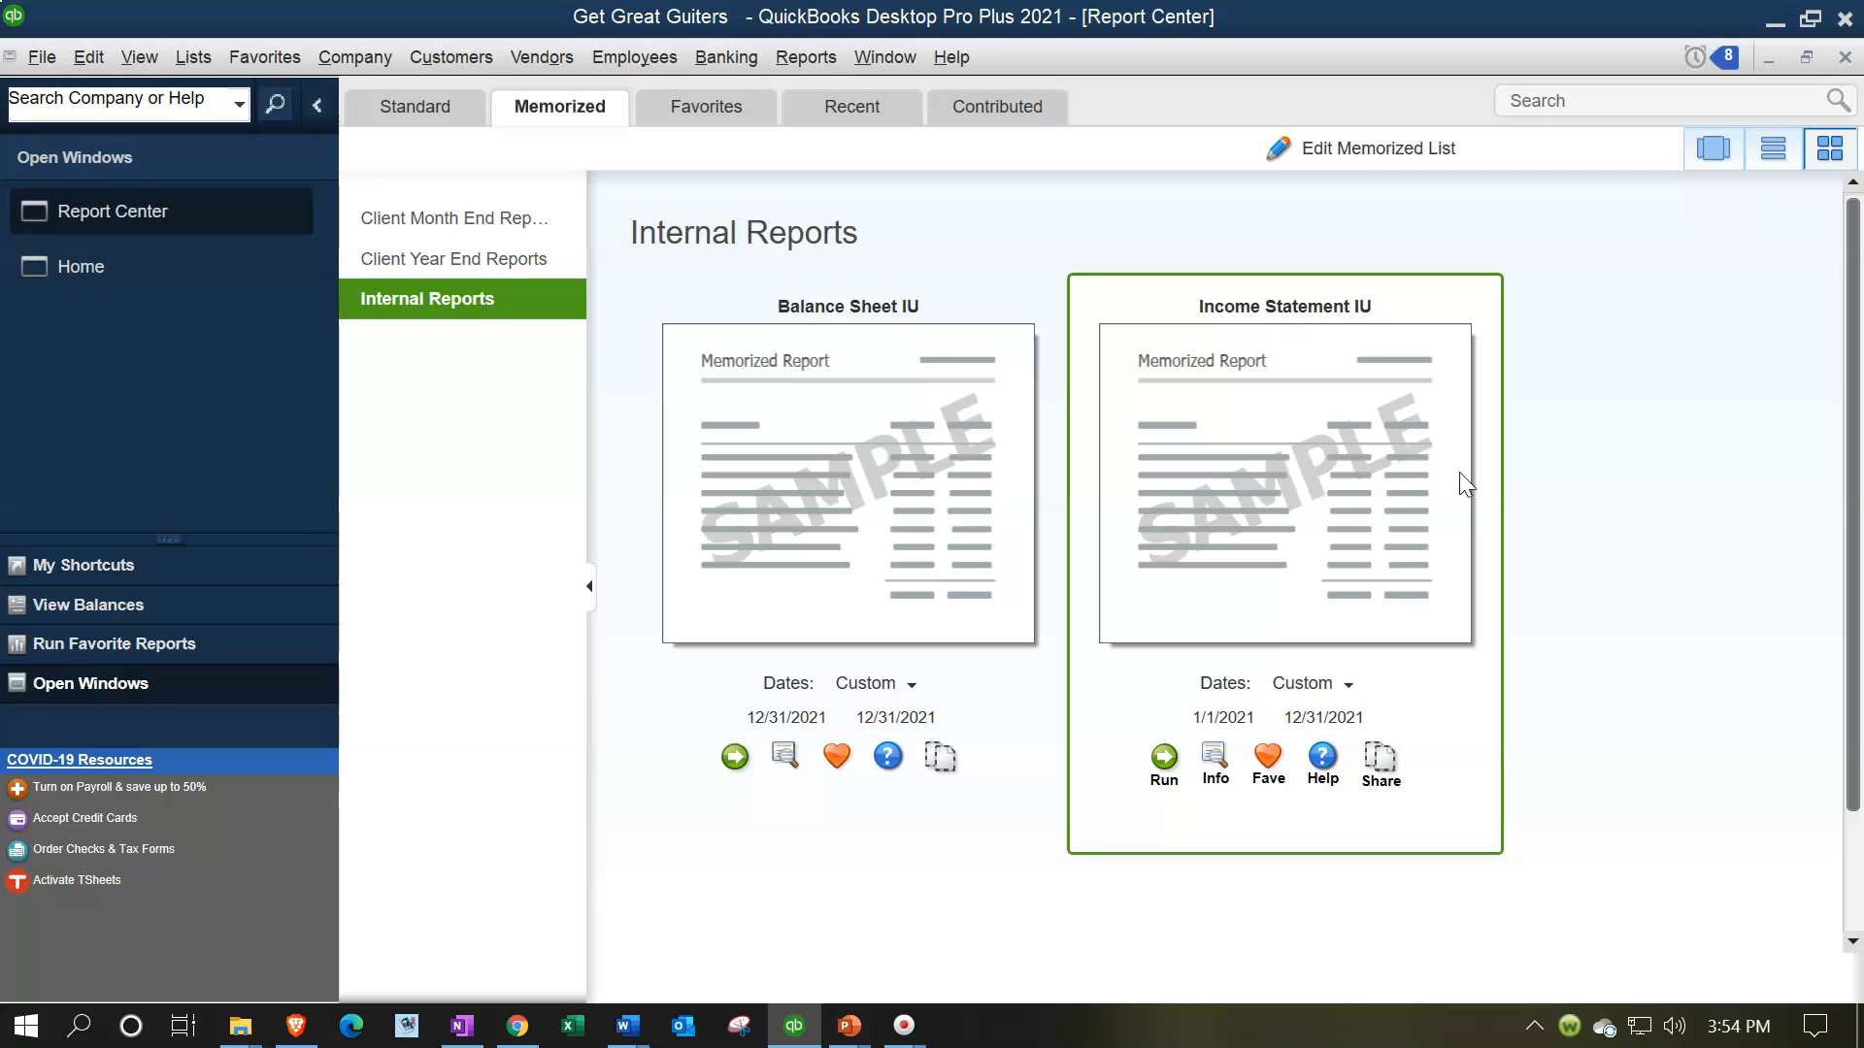
Open the Sales by Customer Summary report and set its date range from 01/01/2021 to 02/28/2021
{"action": "left_click", "coordinate": [827, 51]}
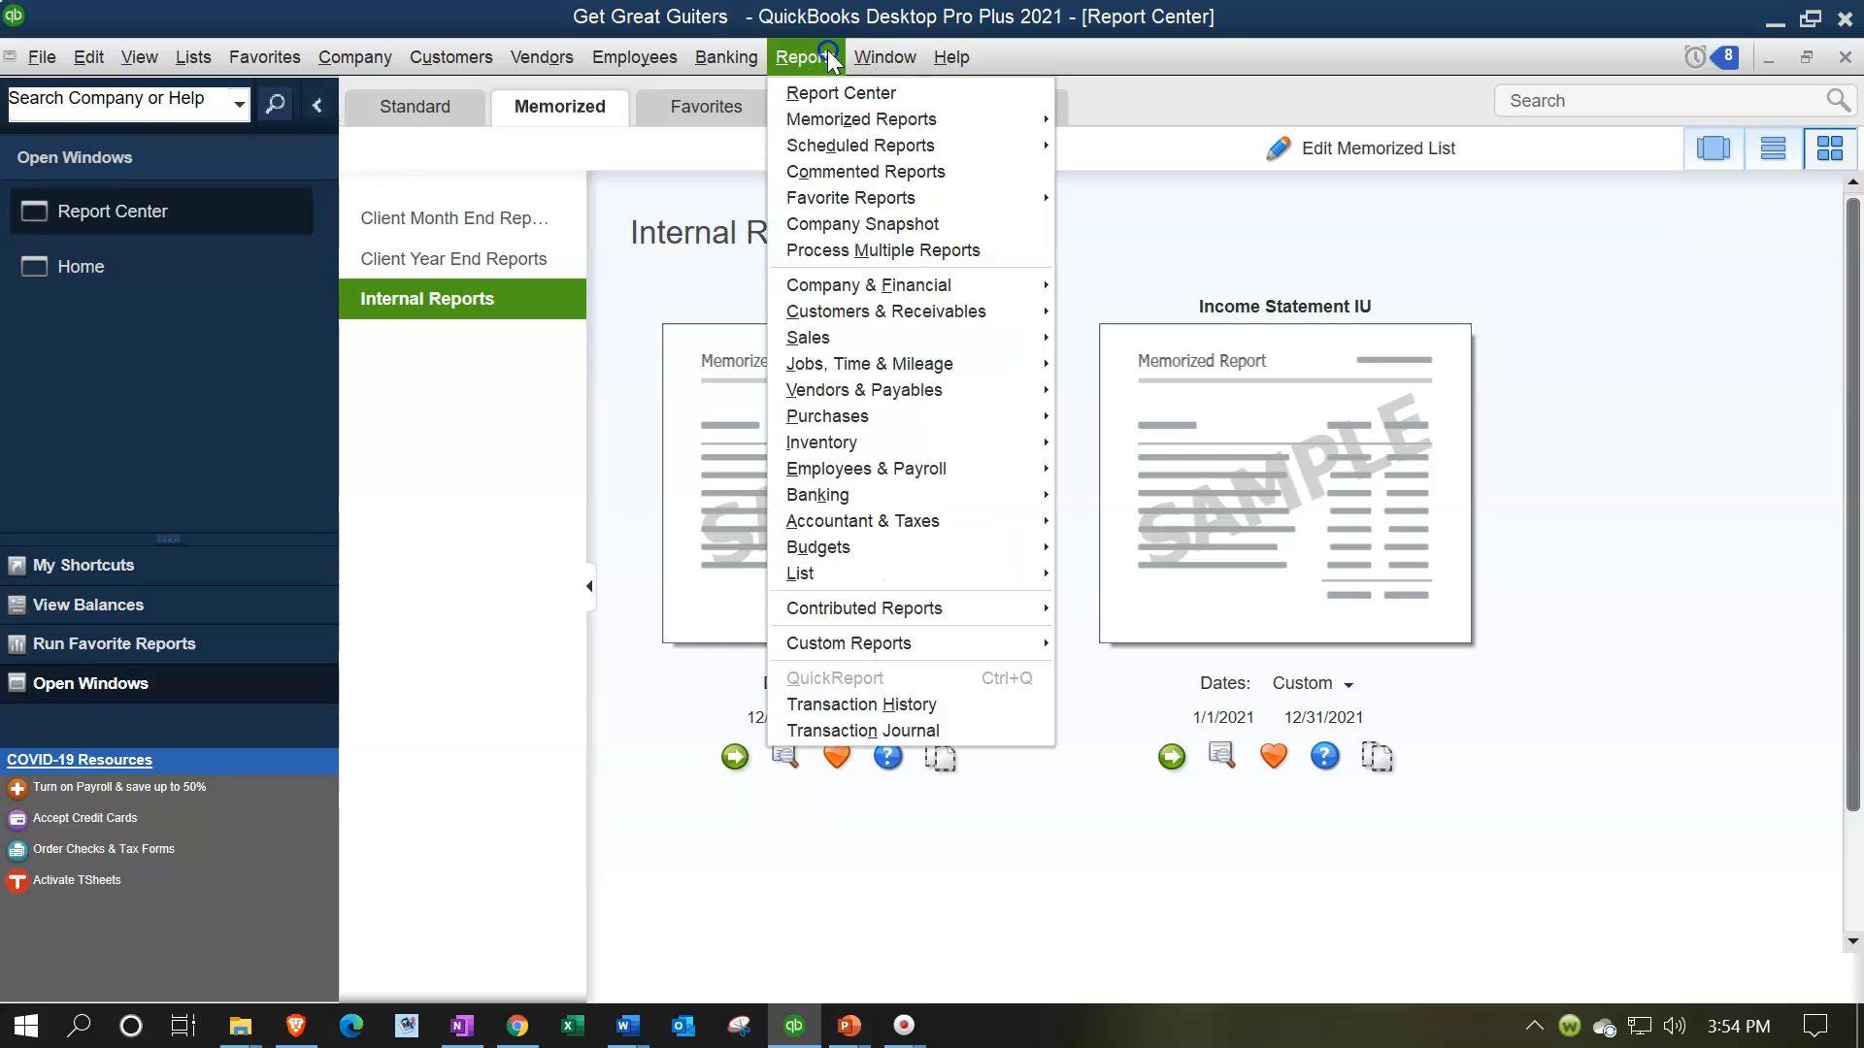
{"action": "mouse_move", "coordinate": [901, 323]}
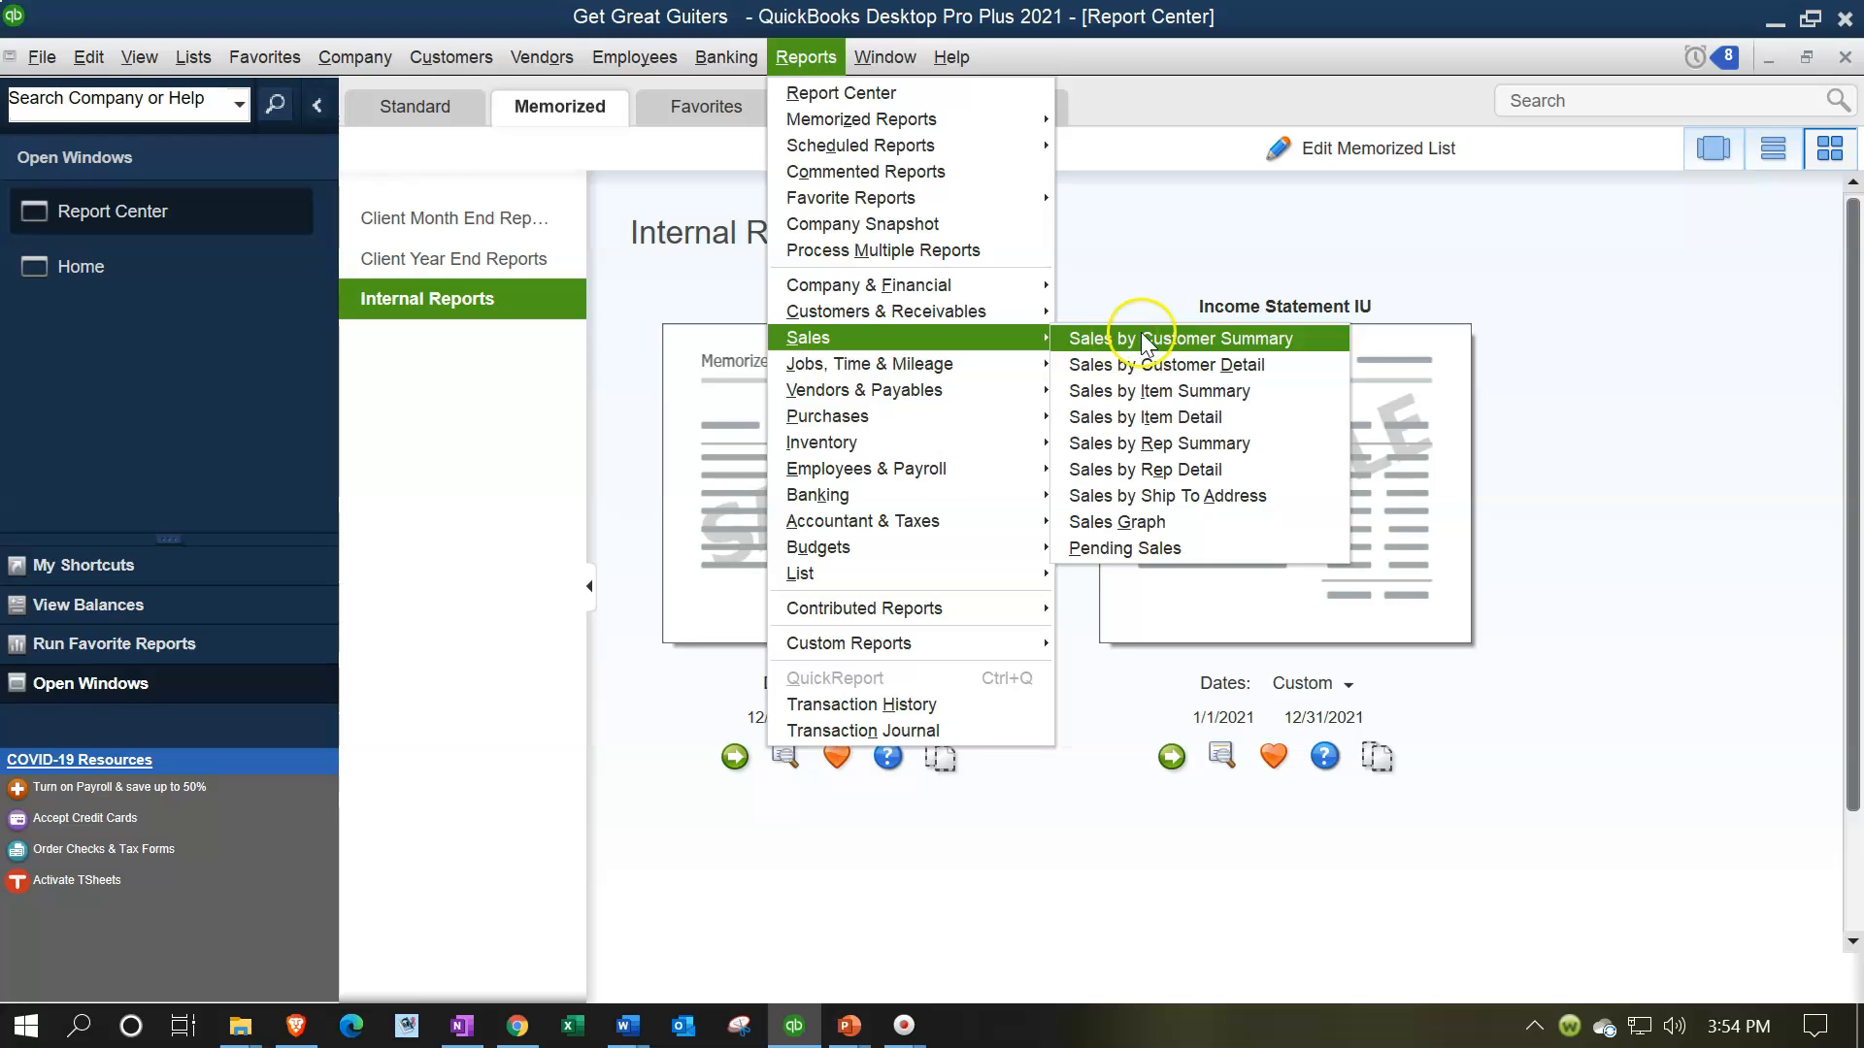
{"action": "left_click", "coordinate": [1132, 337]}
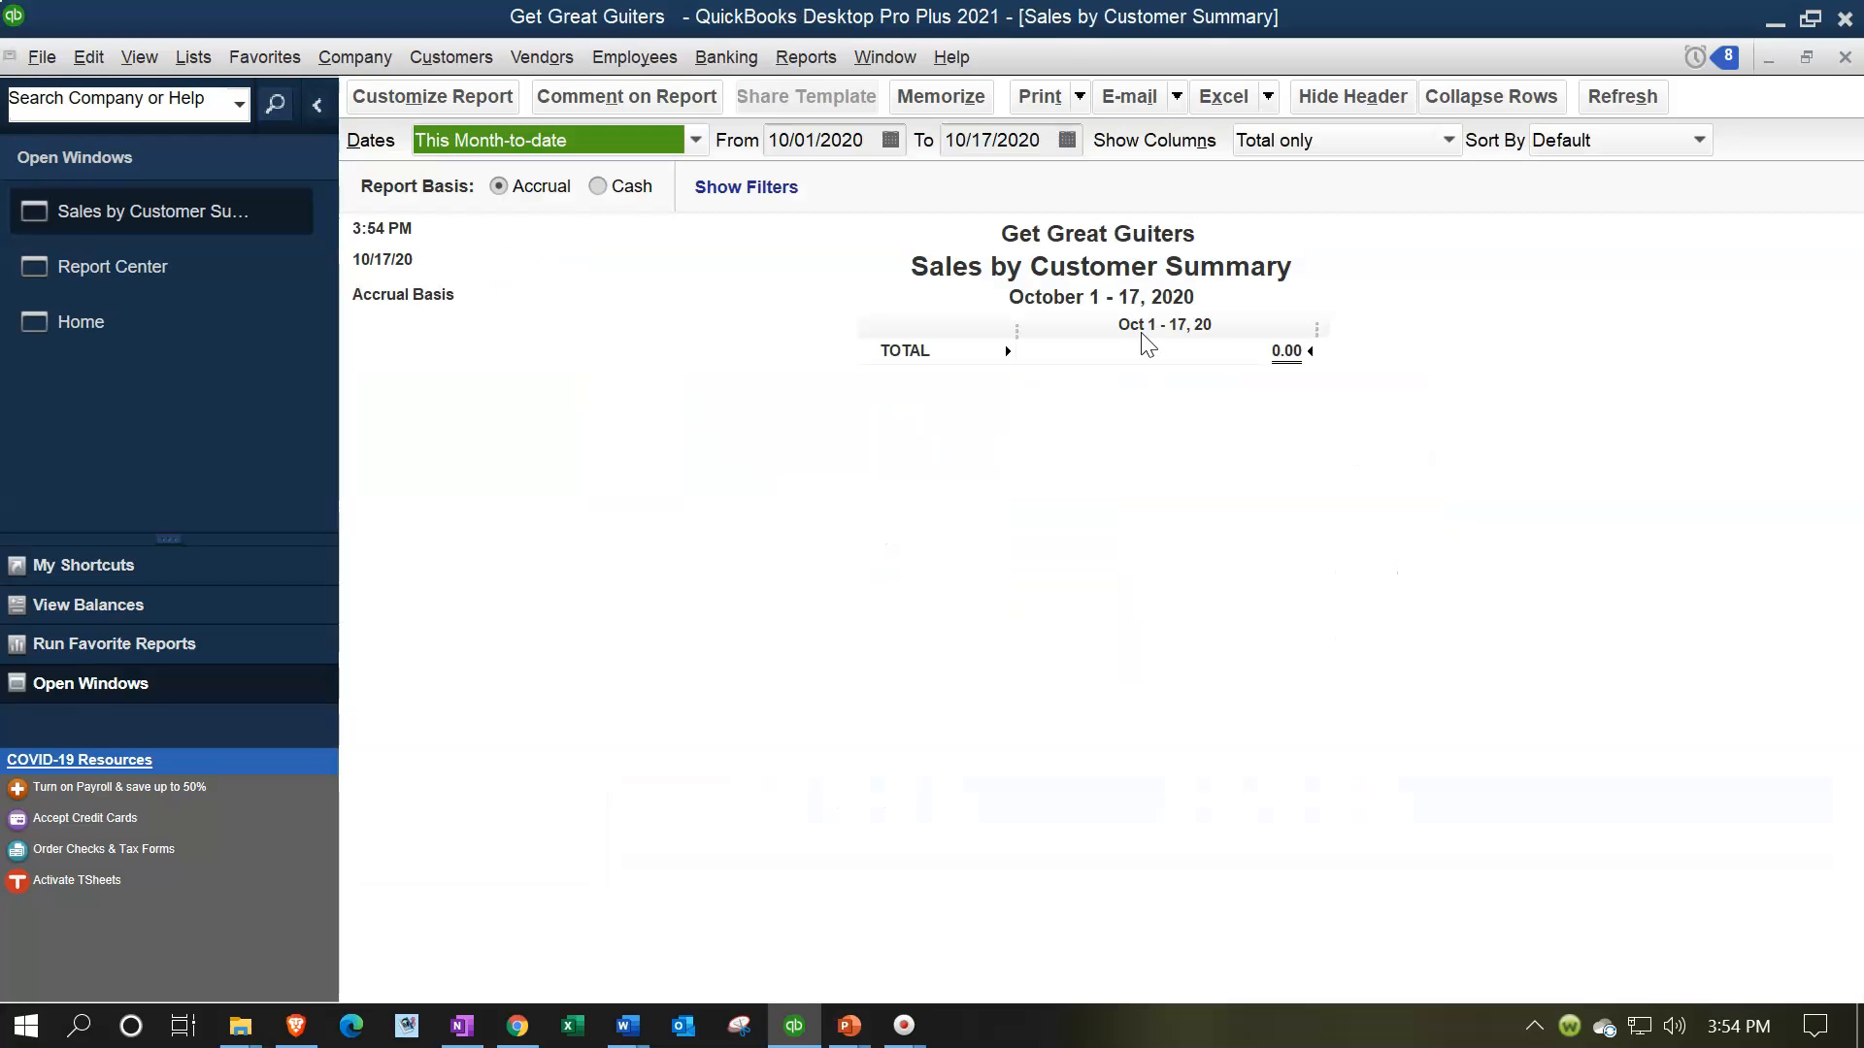
{"action": "key", "text": "Tab"}
{"action": "type", "text": "01012021"}
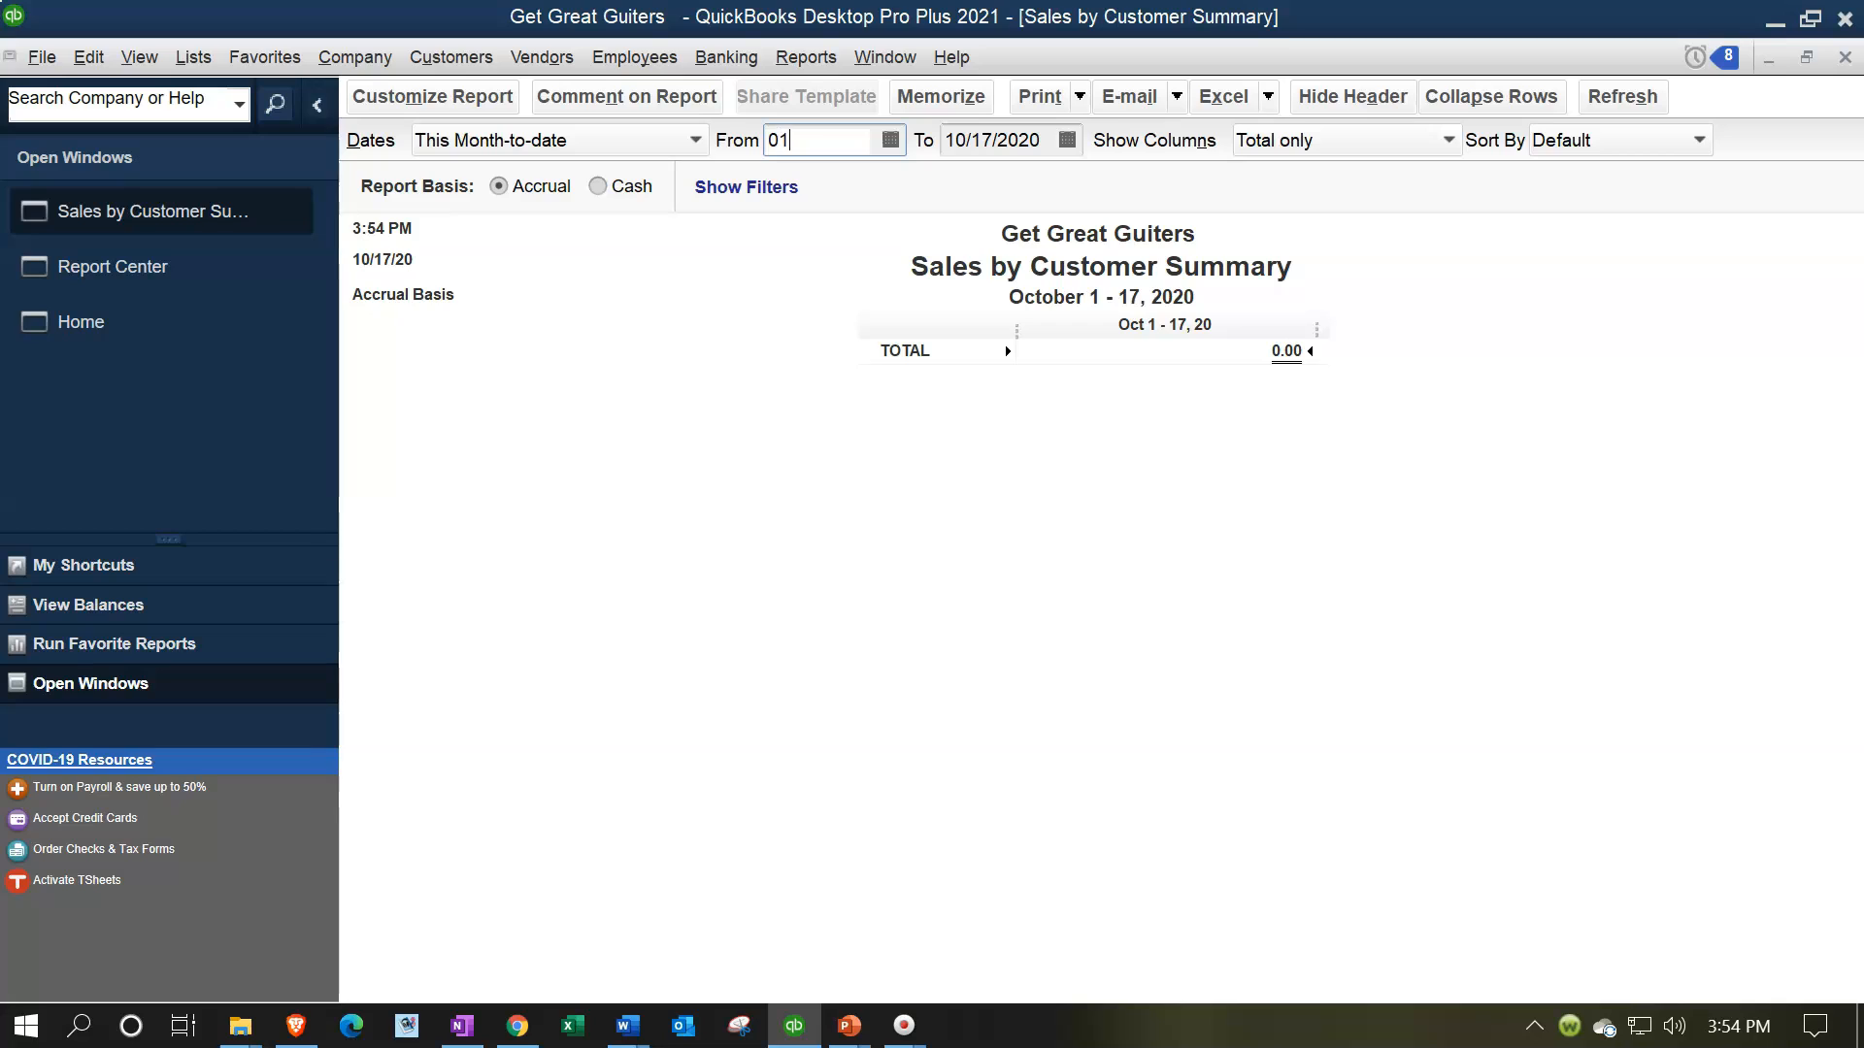
{"action": "key", "text": "Tab"}
{"action": "type", "text": "02/"}
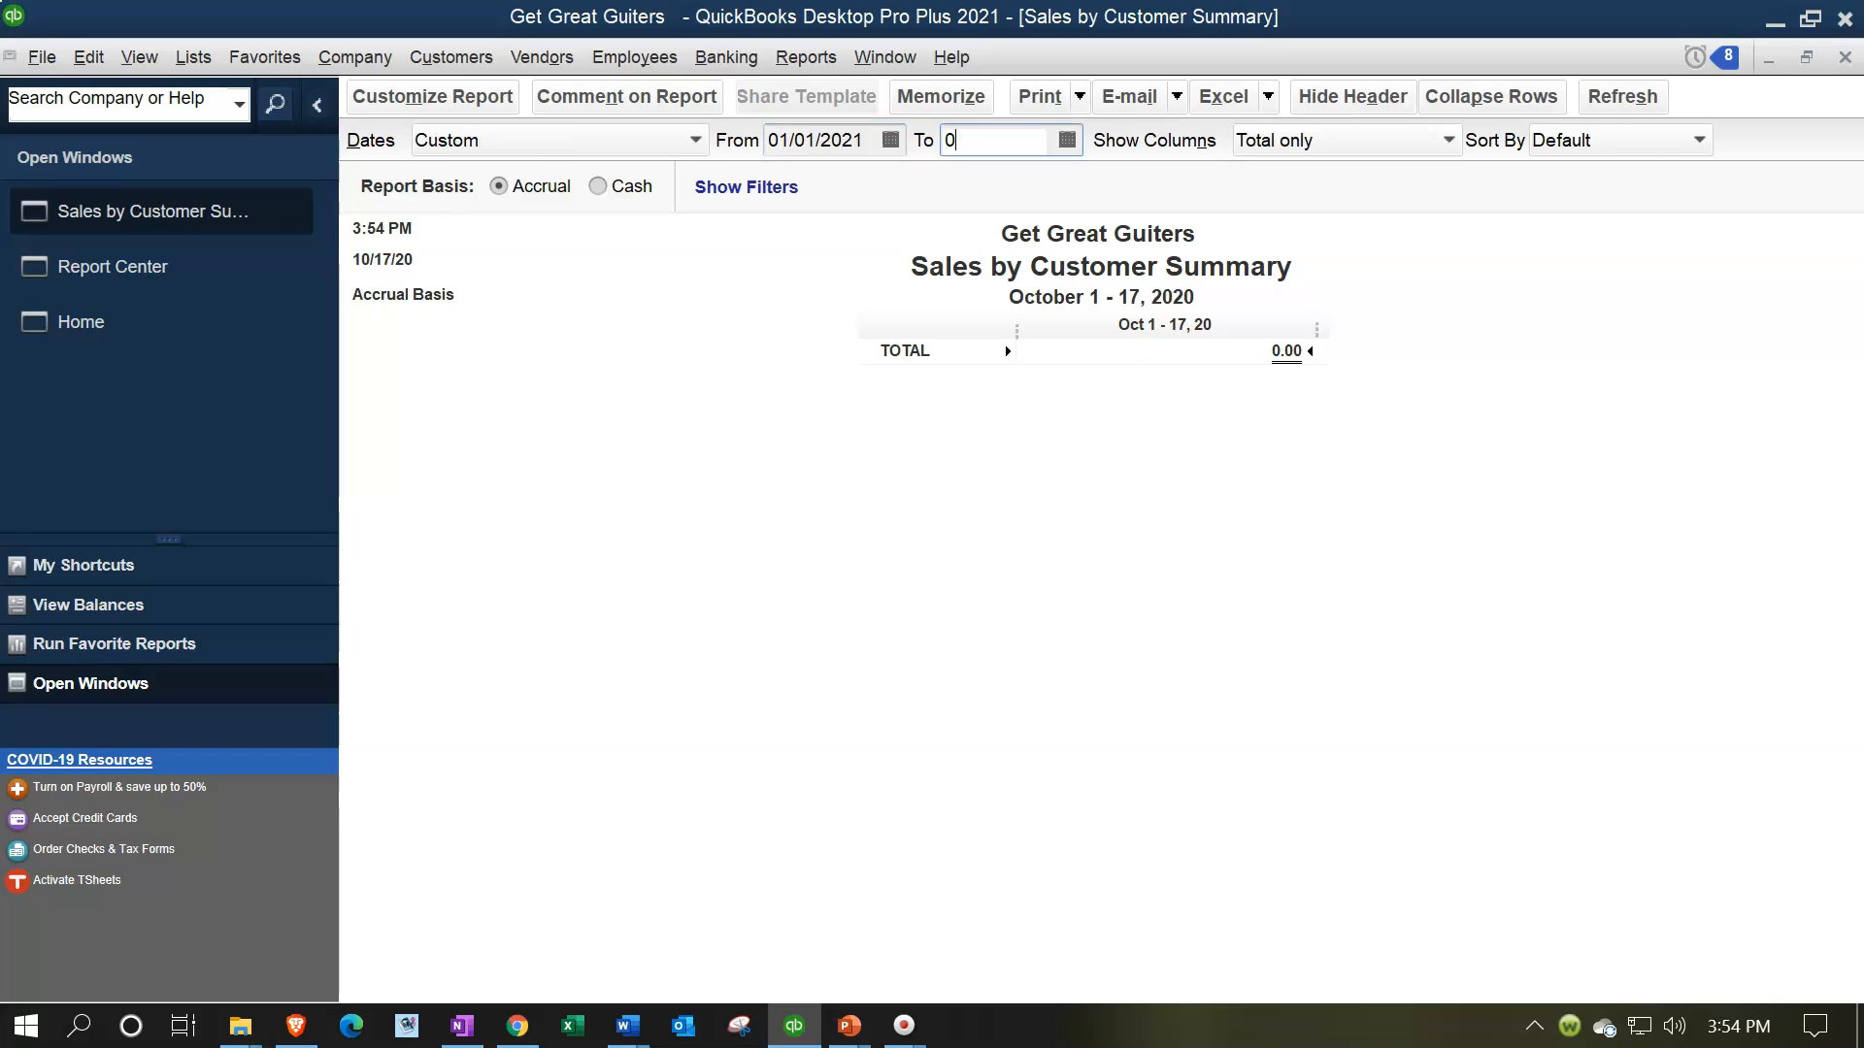
{"action": "type", "text": "28/2021"}
{"action": "key", "text": "Tab"}
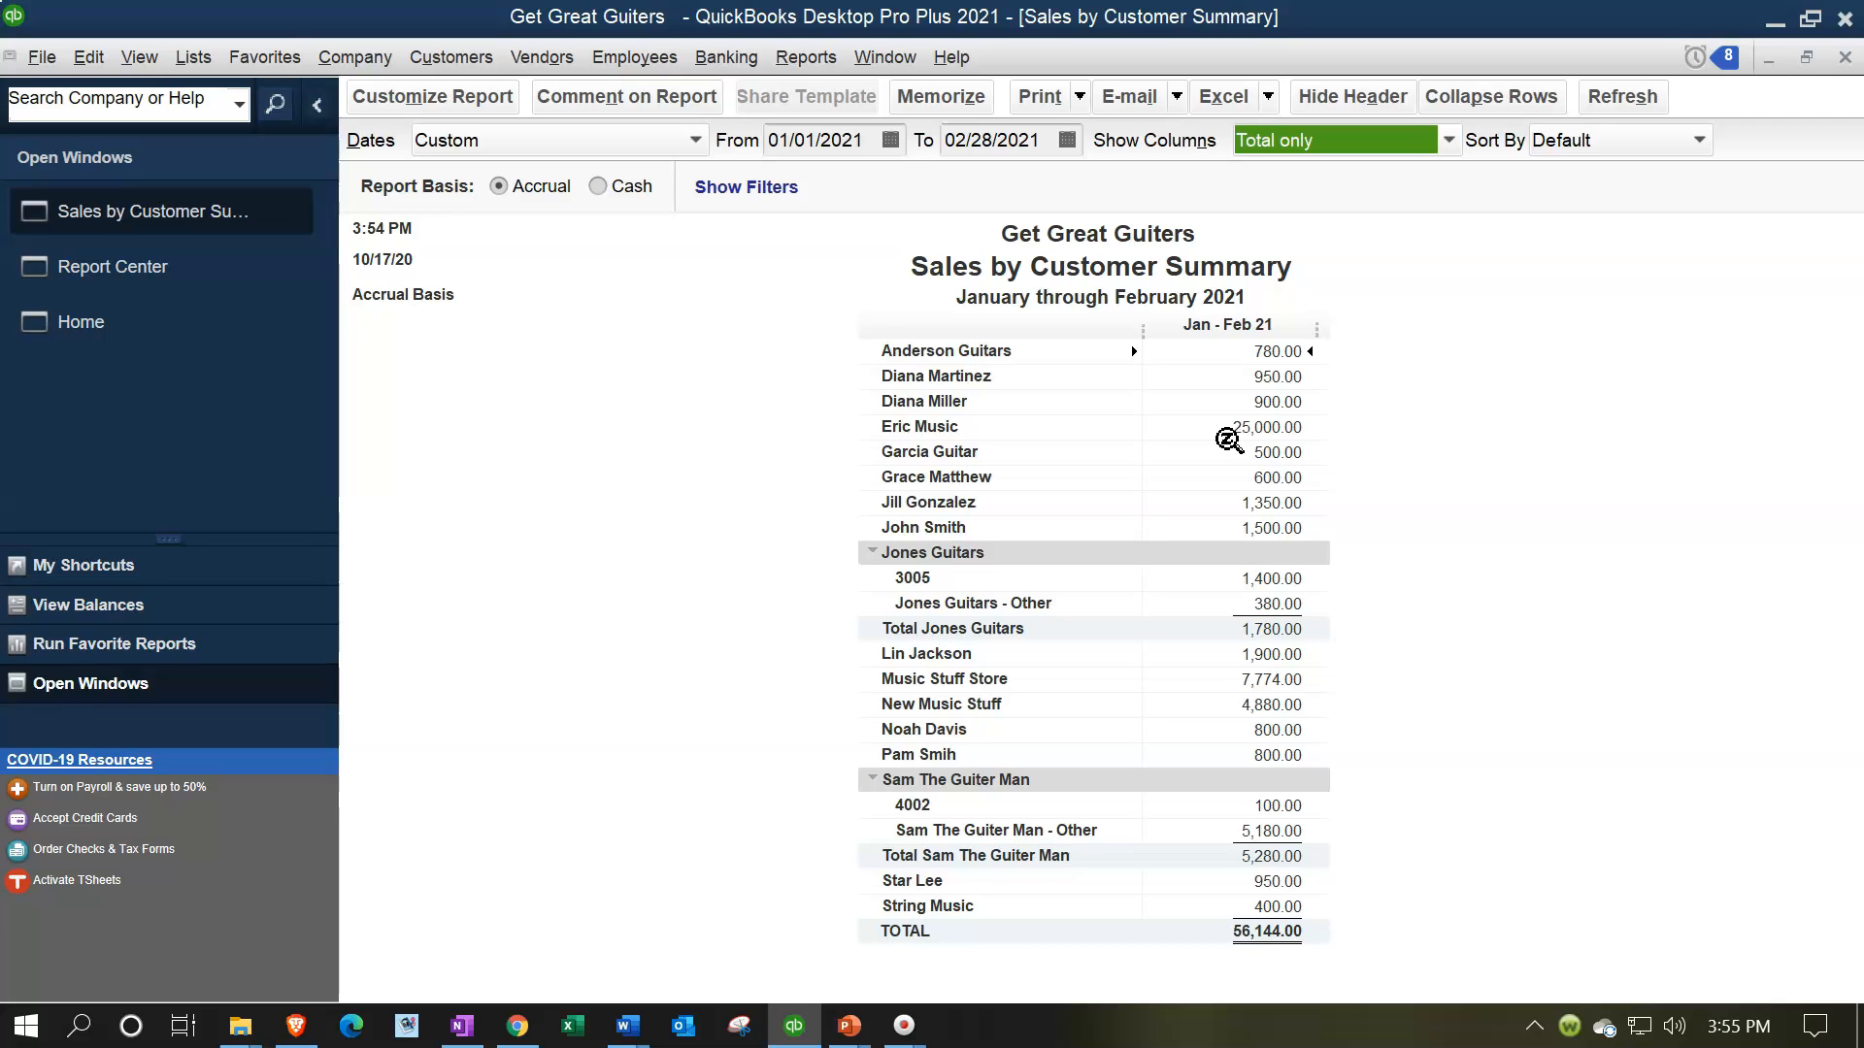
Hide the date prepared, time prepared and report basis in the Sales by Customer Summary header and enter the person's name as the extra footer line
{"action": "left_click", "coordinate": [402, 96]}
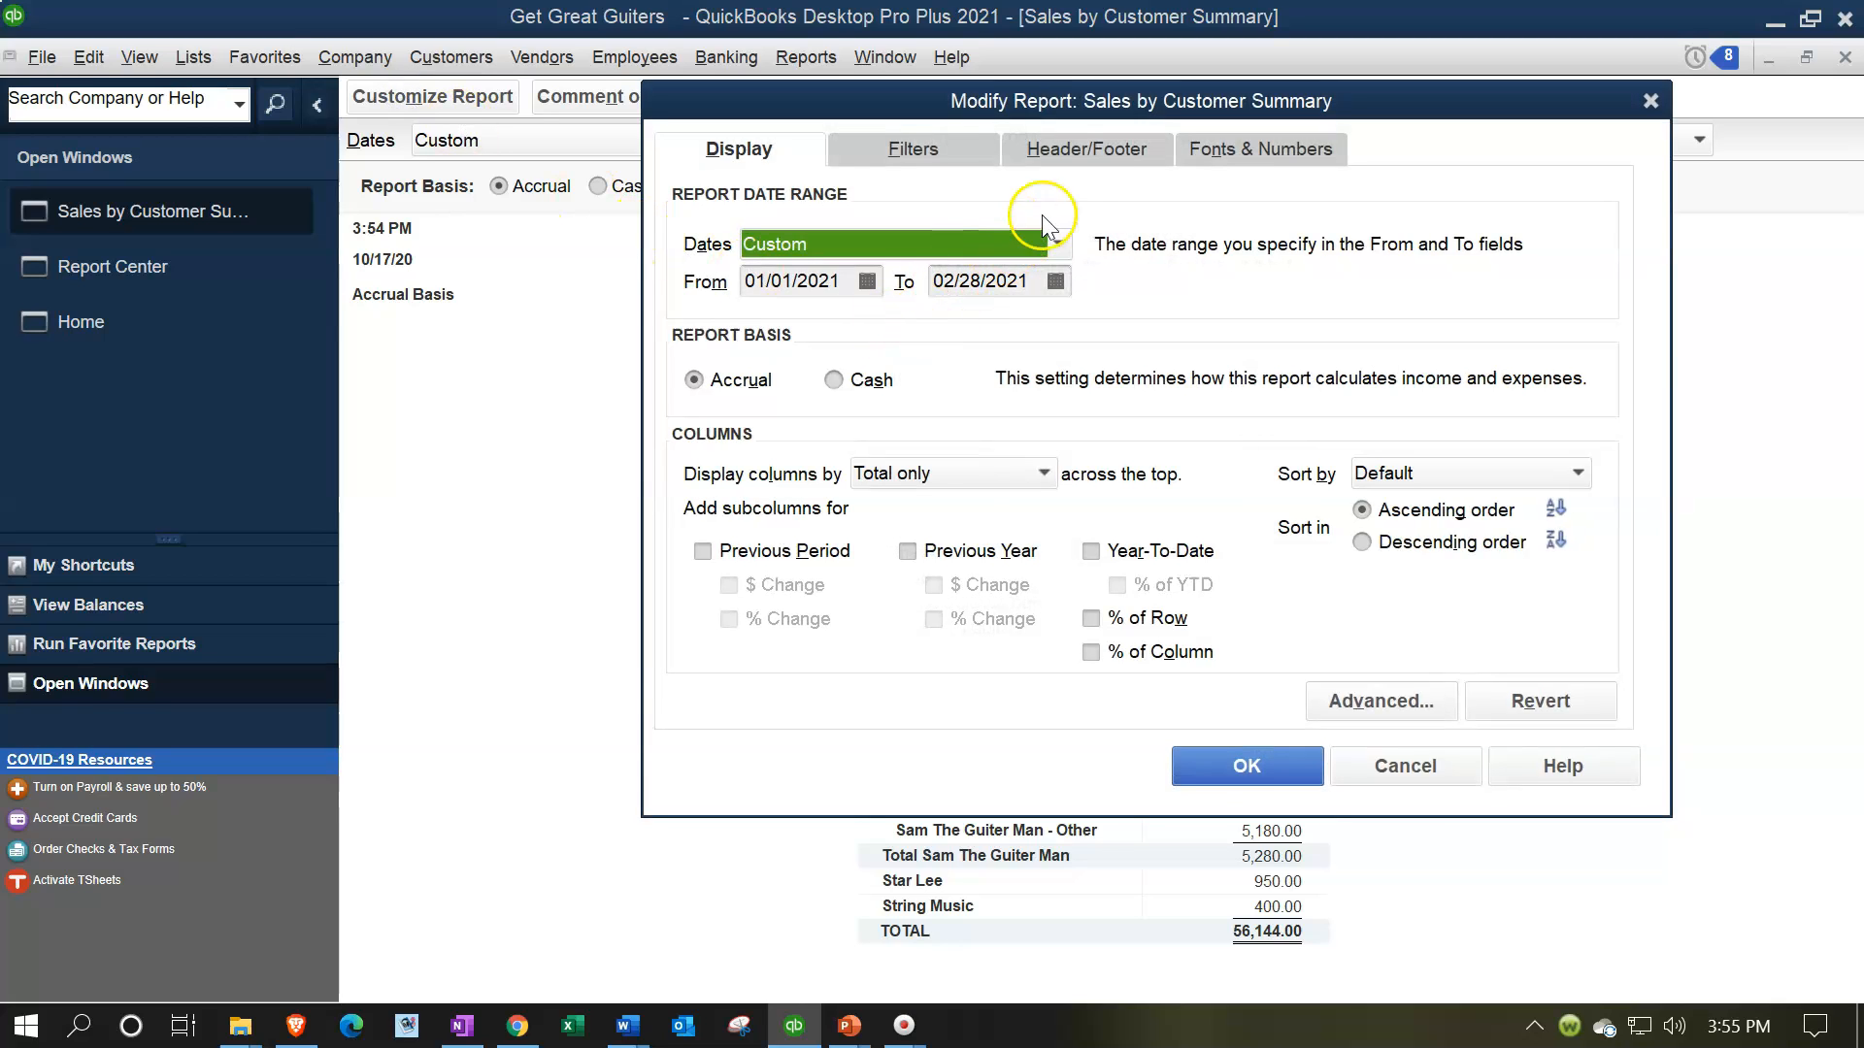
{"action": "left_click", "coordinate": [1068, 165]}
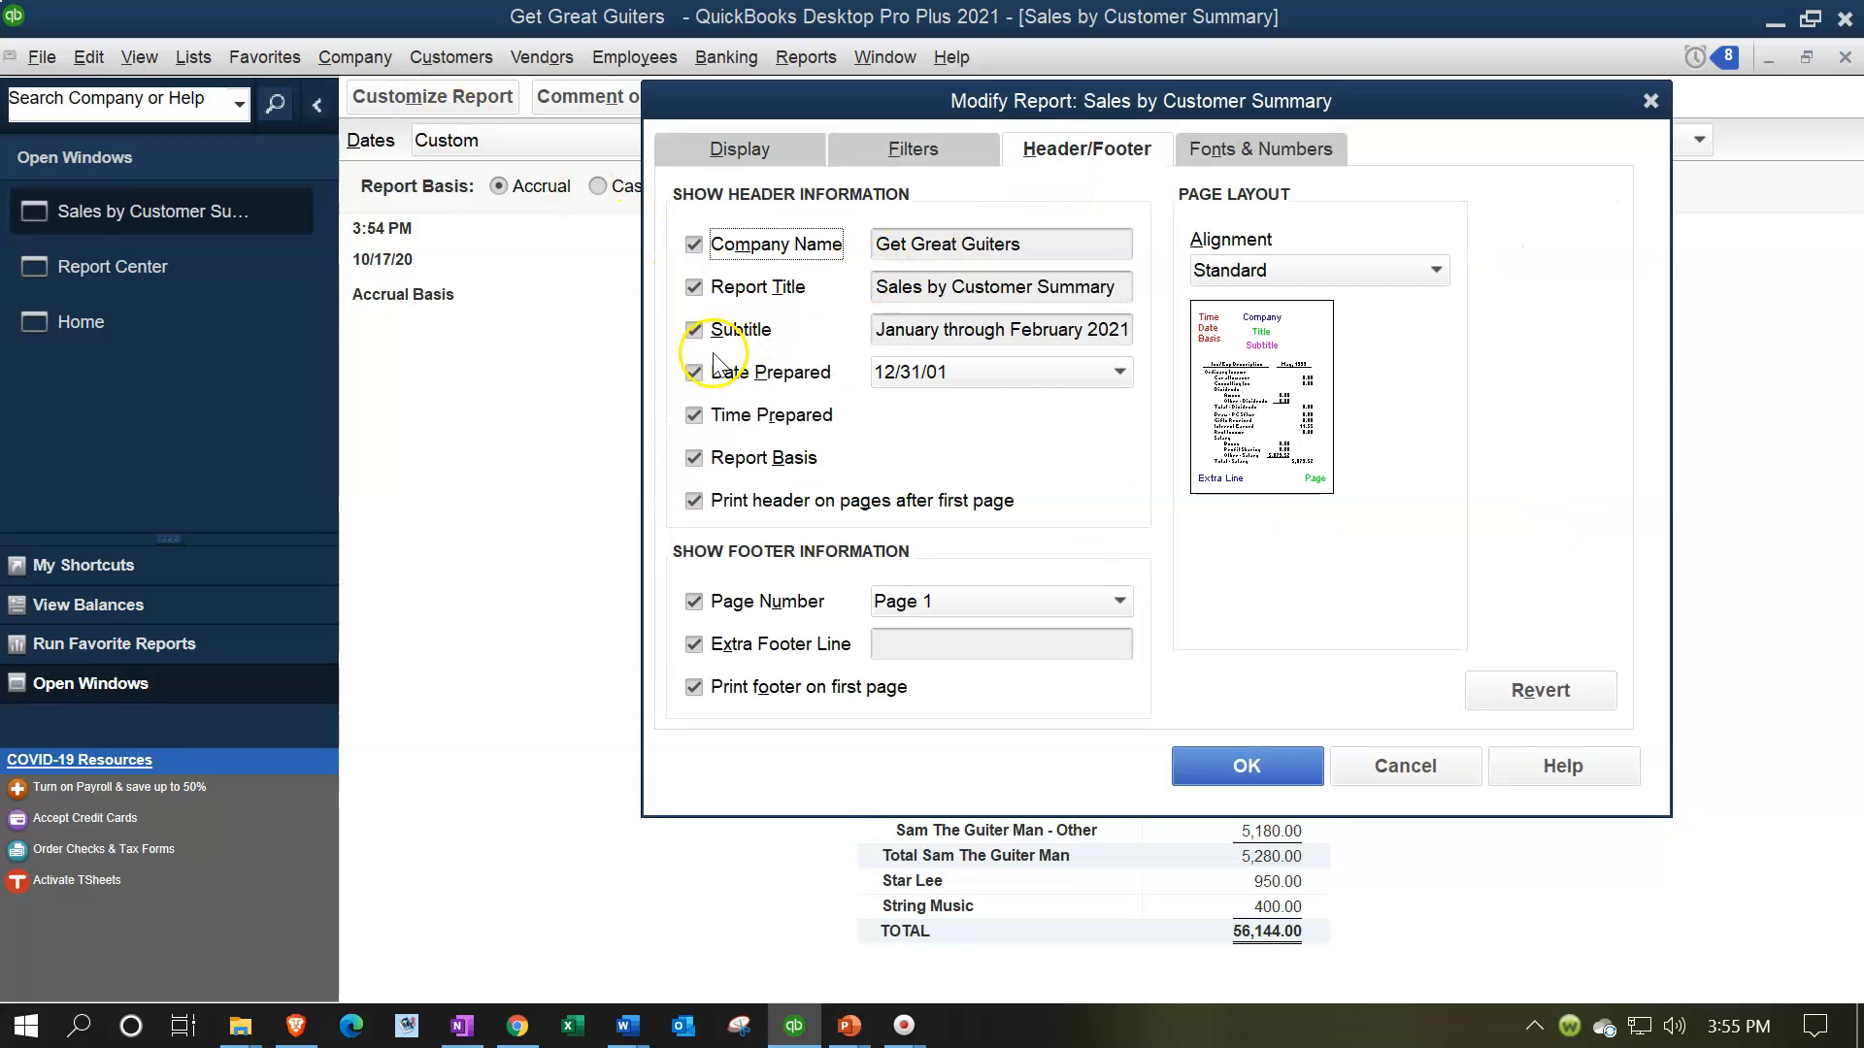
{"action": "left_click", "coordinate": [695, 373]}
{"action": "left_click", "coordinate": [694, 416]}
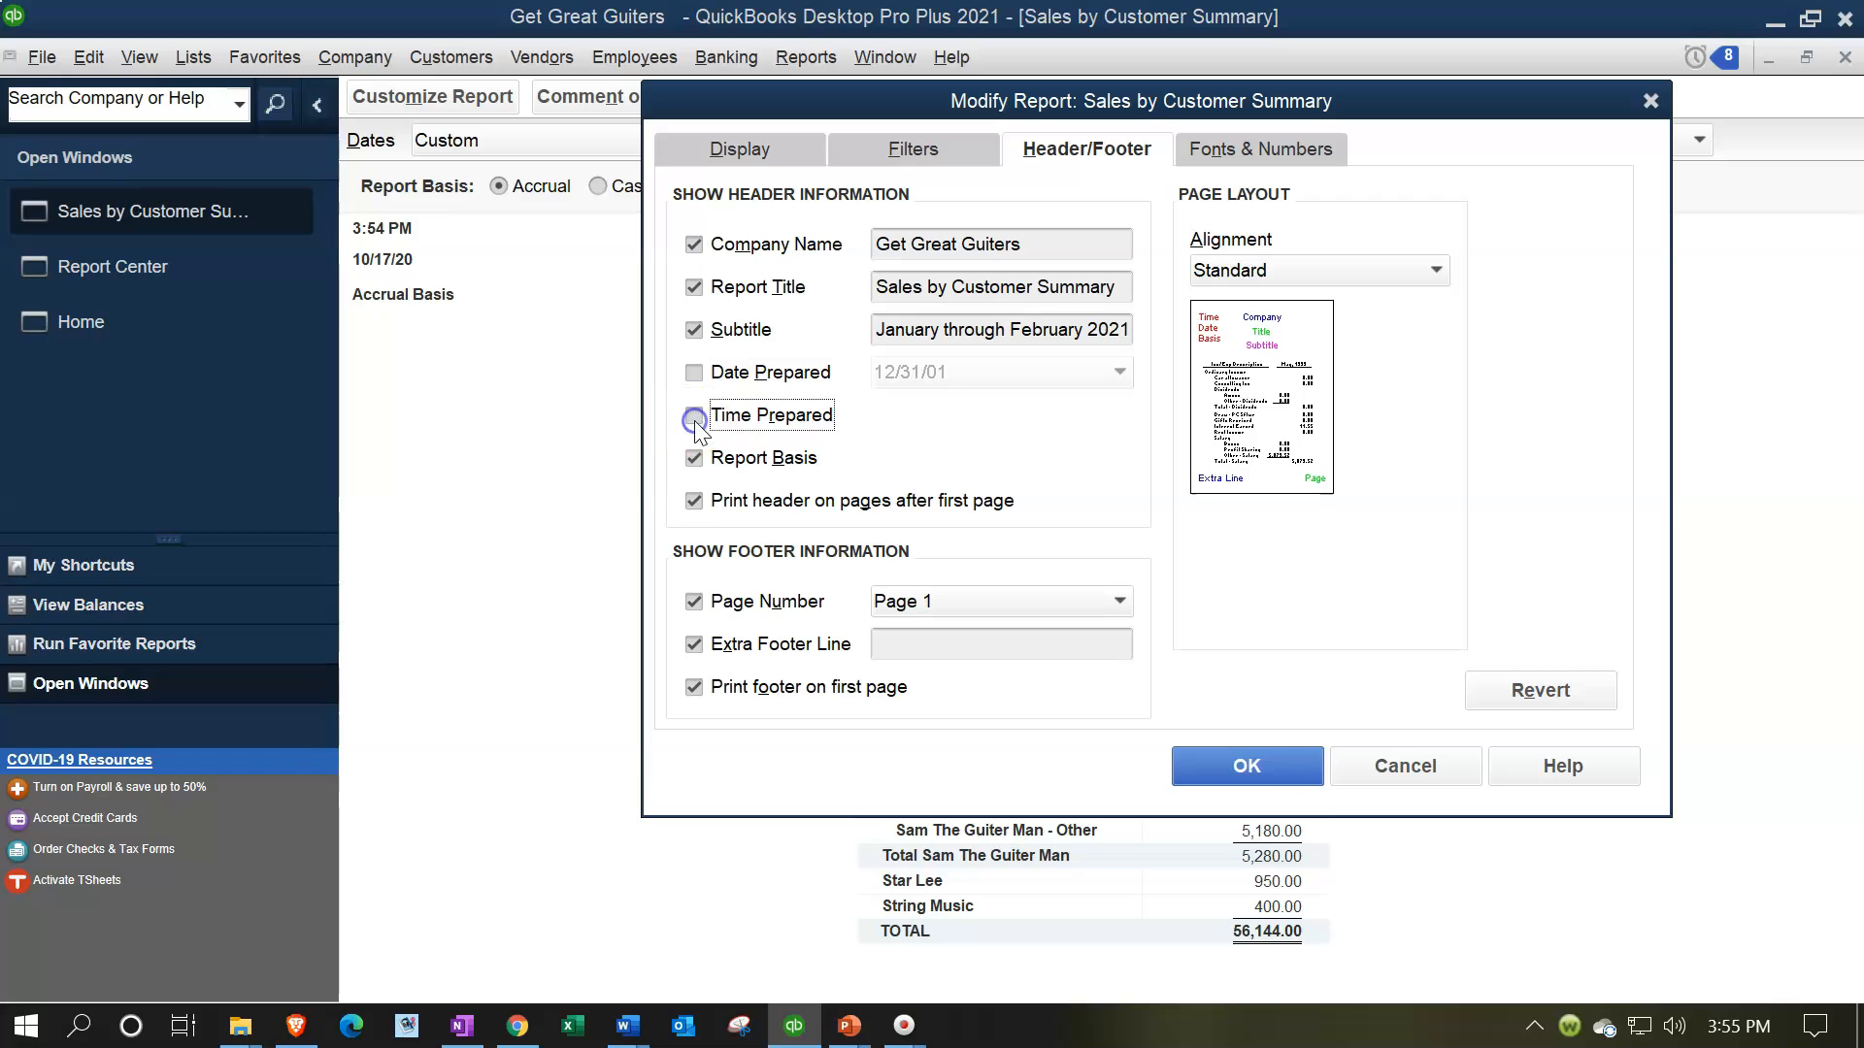
{"action": "left_click", "coordinate": [694, 459]}
{"action": "left_click", "coordinate": [928, 652]}
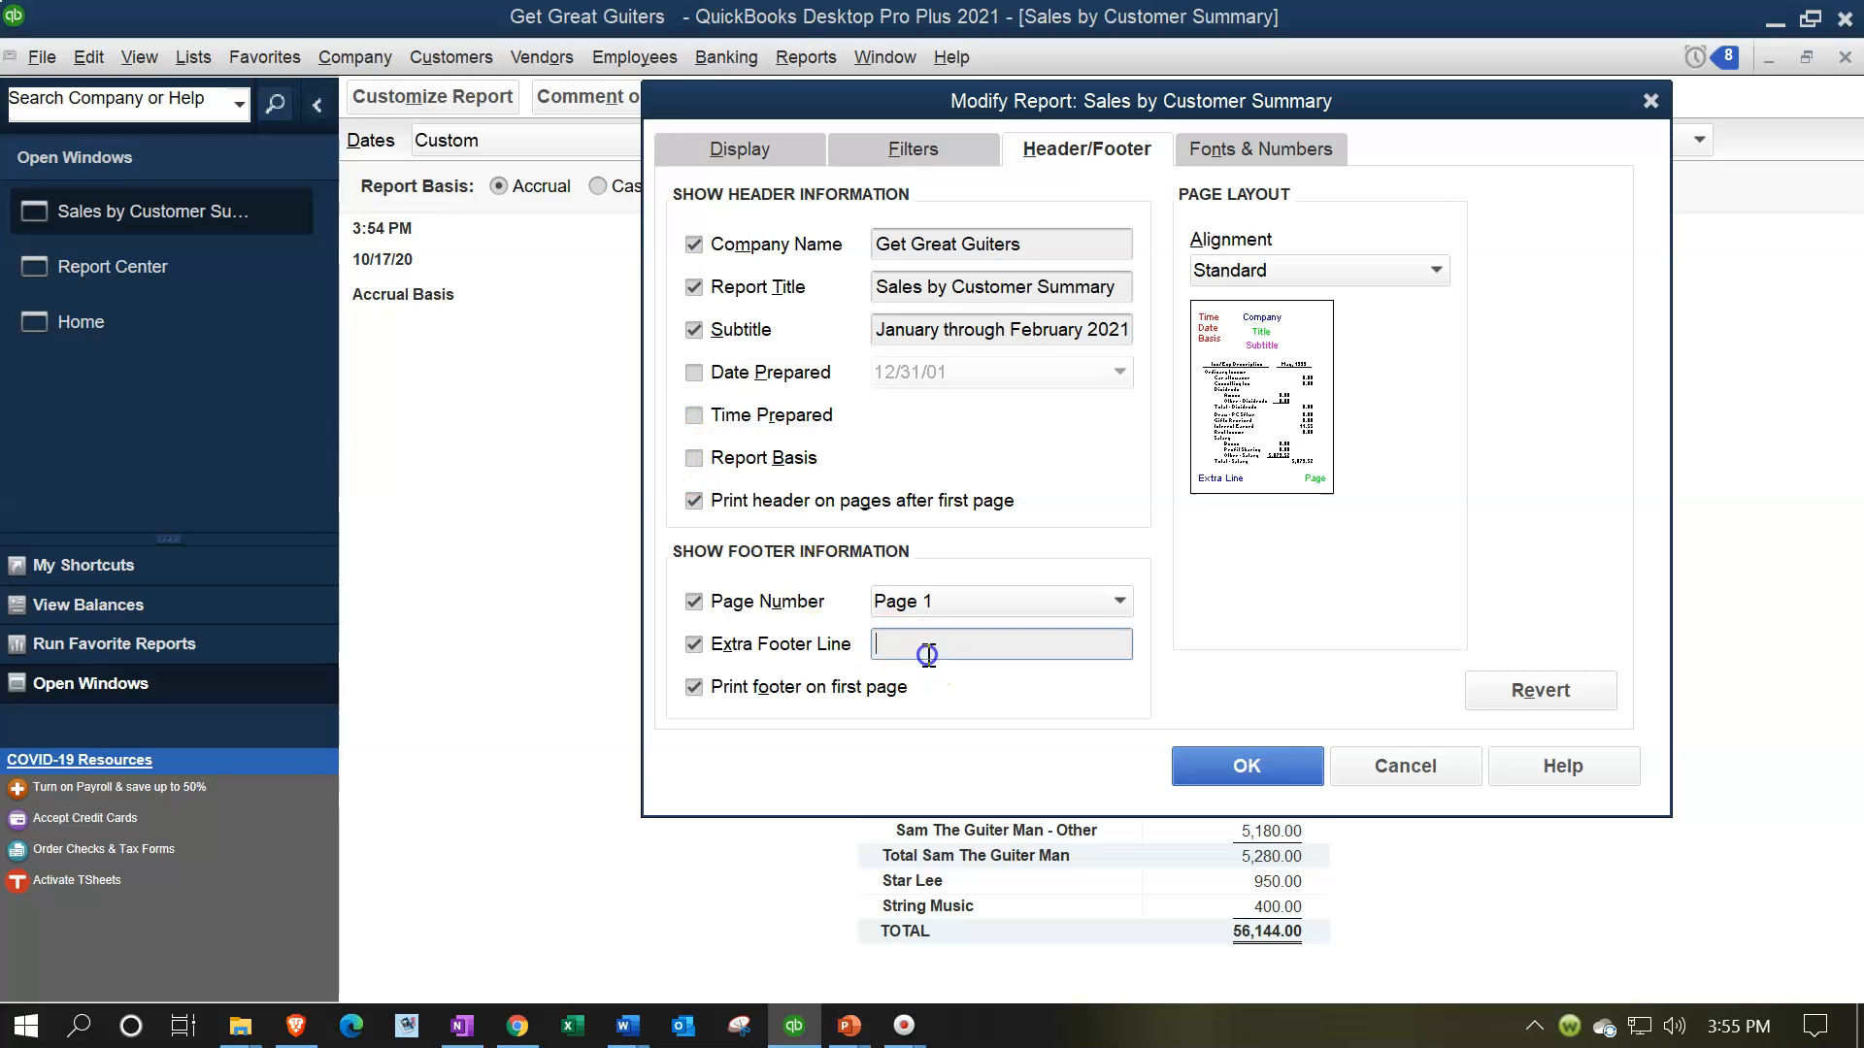
{"action": "type", "text": "Robert"}
Show the report's negative numbers in parentheses, display all numbers without cents, and apply the customization
{"action": "left_click", "coordinate": [1262, 148]}
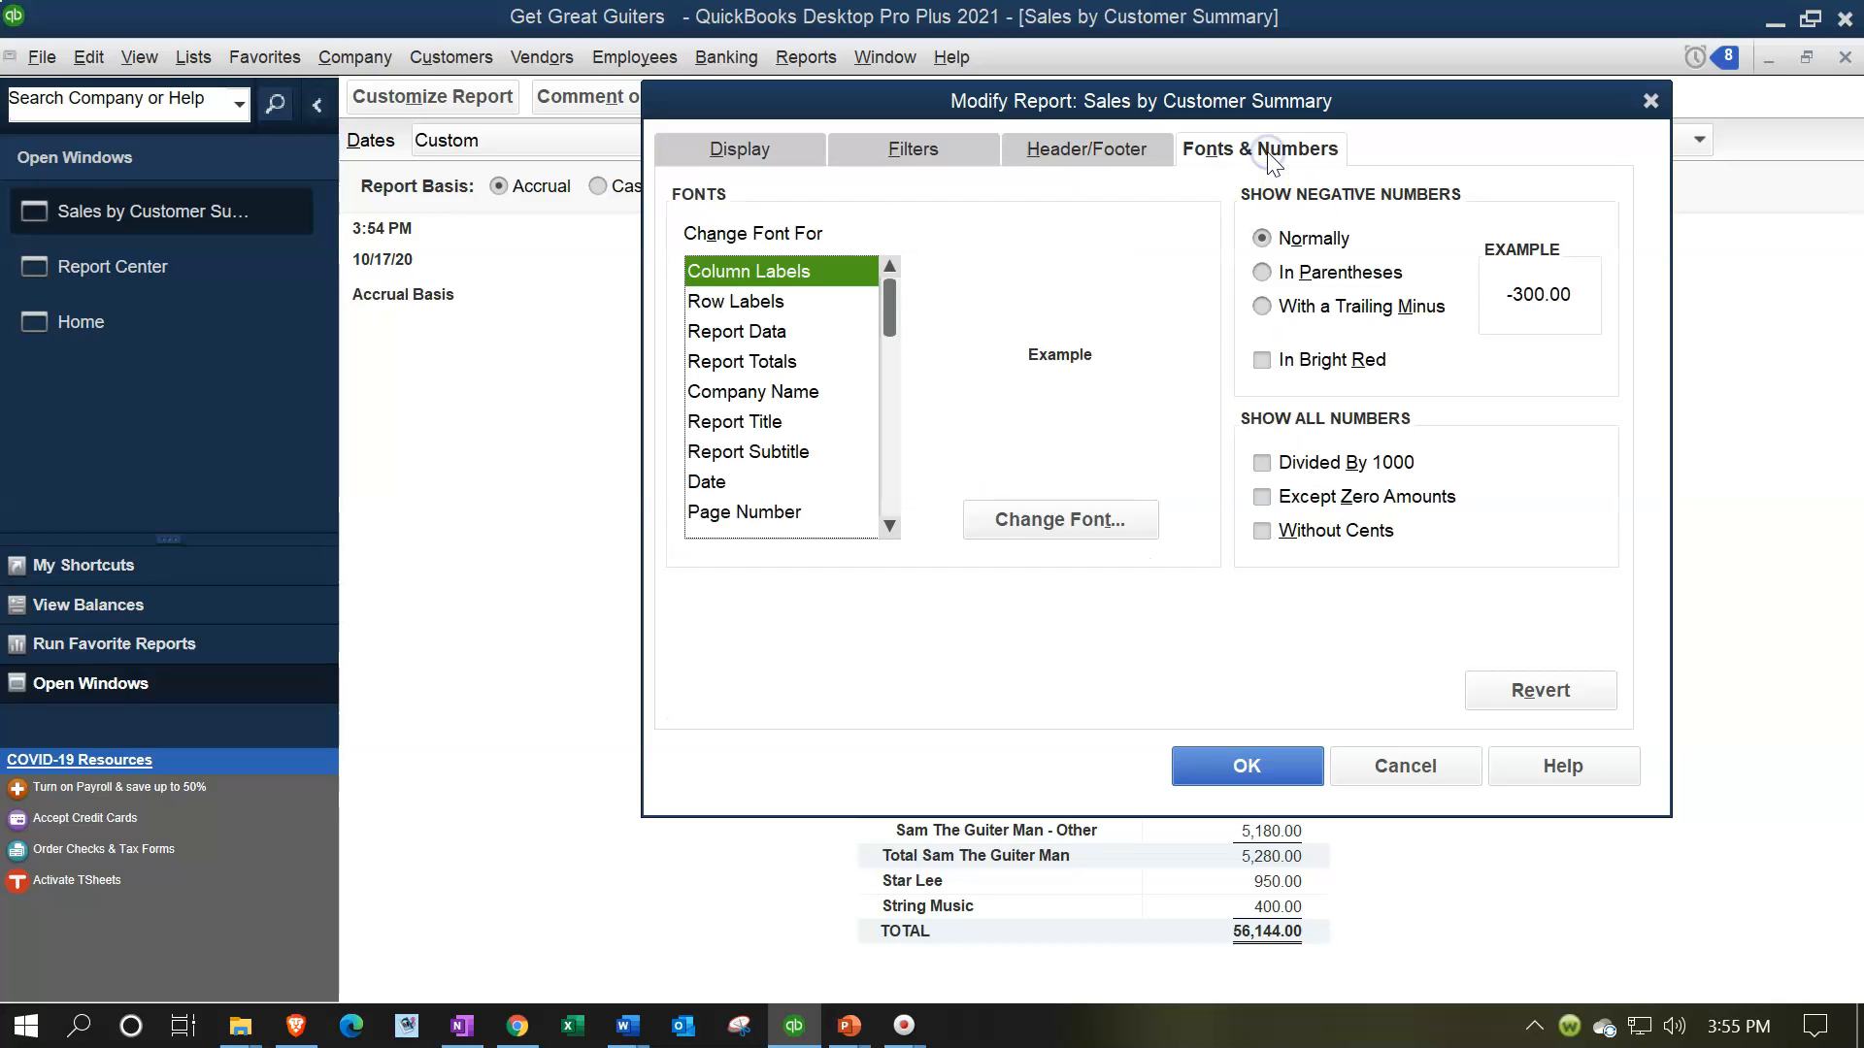
{"action": "left_click", "coordinate": [1262, 272]}
{"action": "left_click", "coordinate": [1262, 532]}
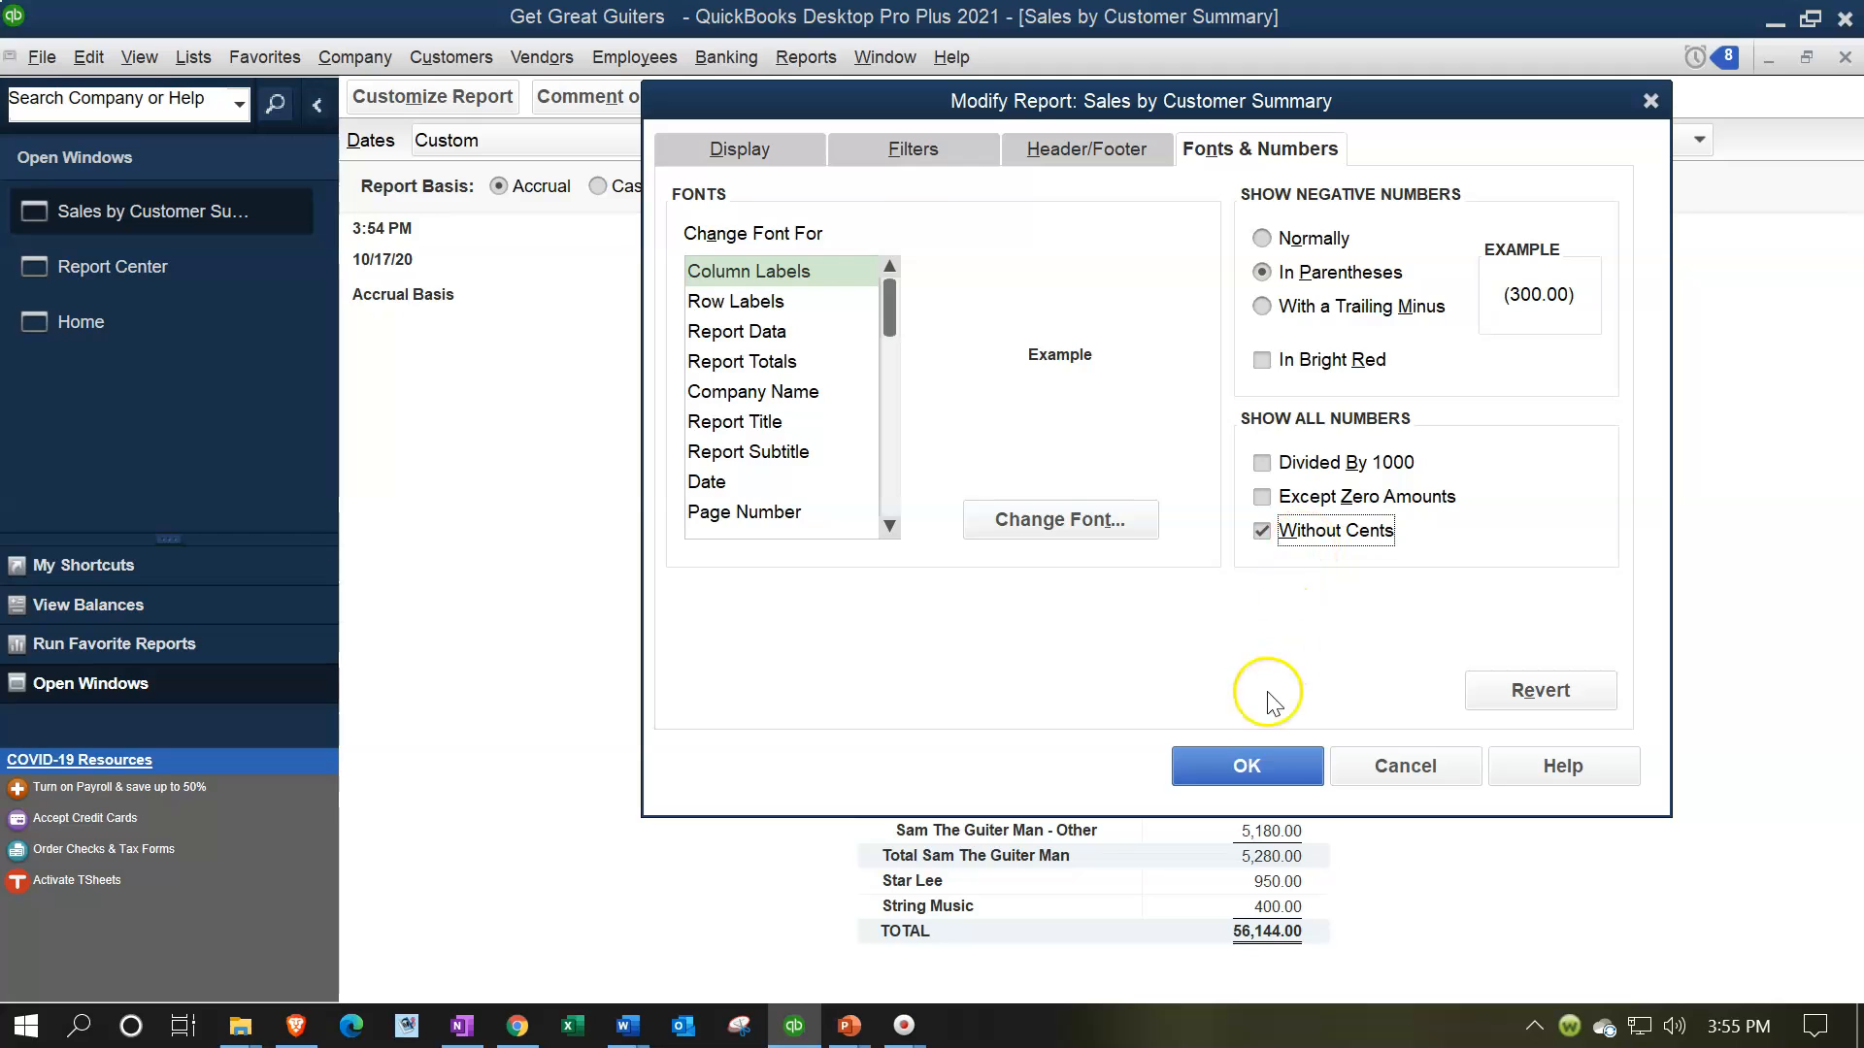
{"action": "left_click", "coordinate": [1256, 766]}
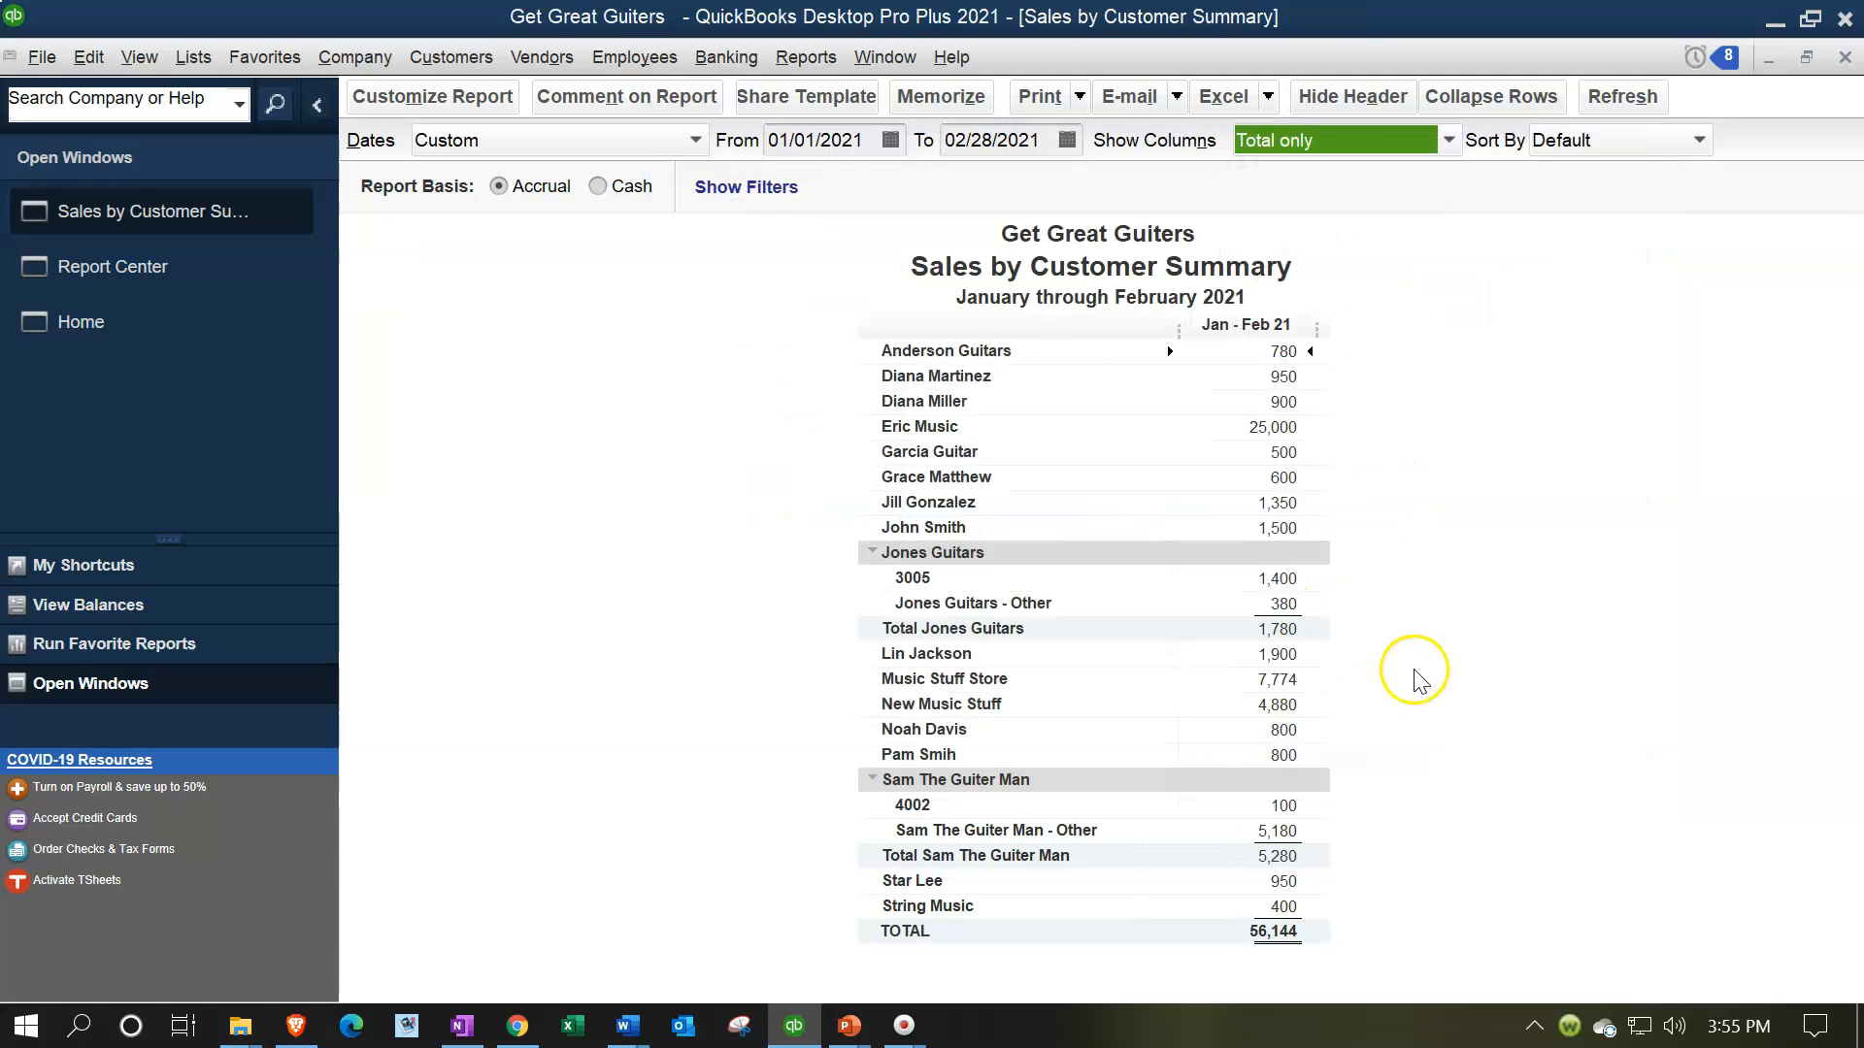
Memorize the report as "Sales by Customer Summary" in the Internal Reports memorized report group
{"action": "left_click", "coordinate": [929, 97]}
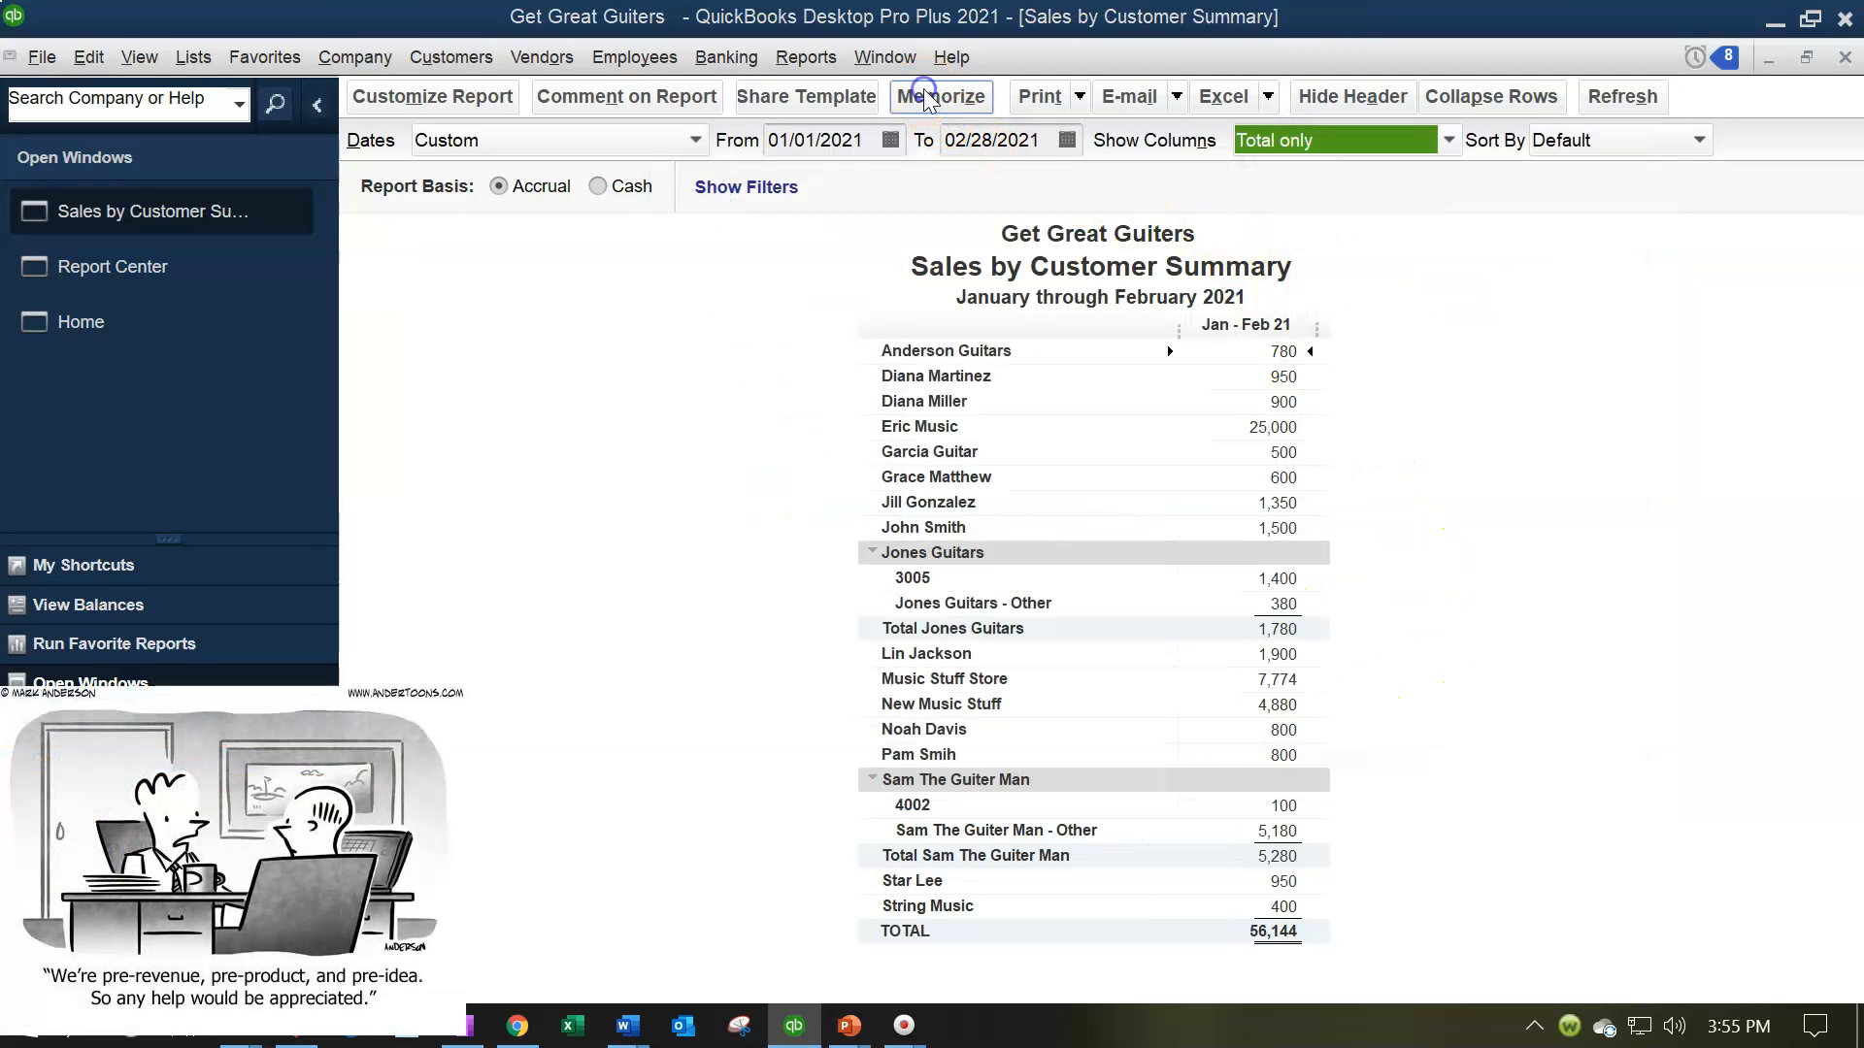
{"action": "left_click", "coordinate": [399, 411]}
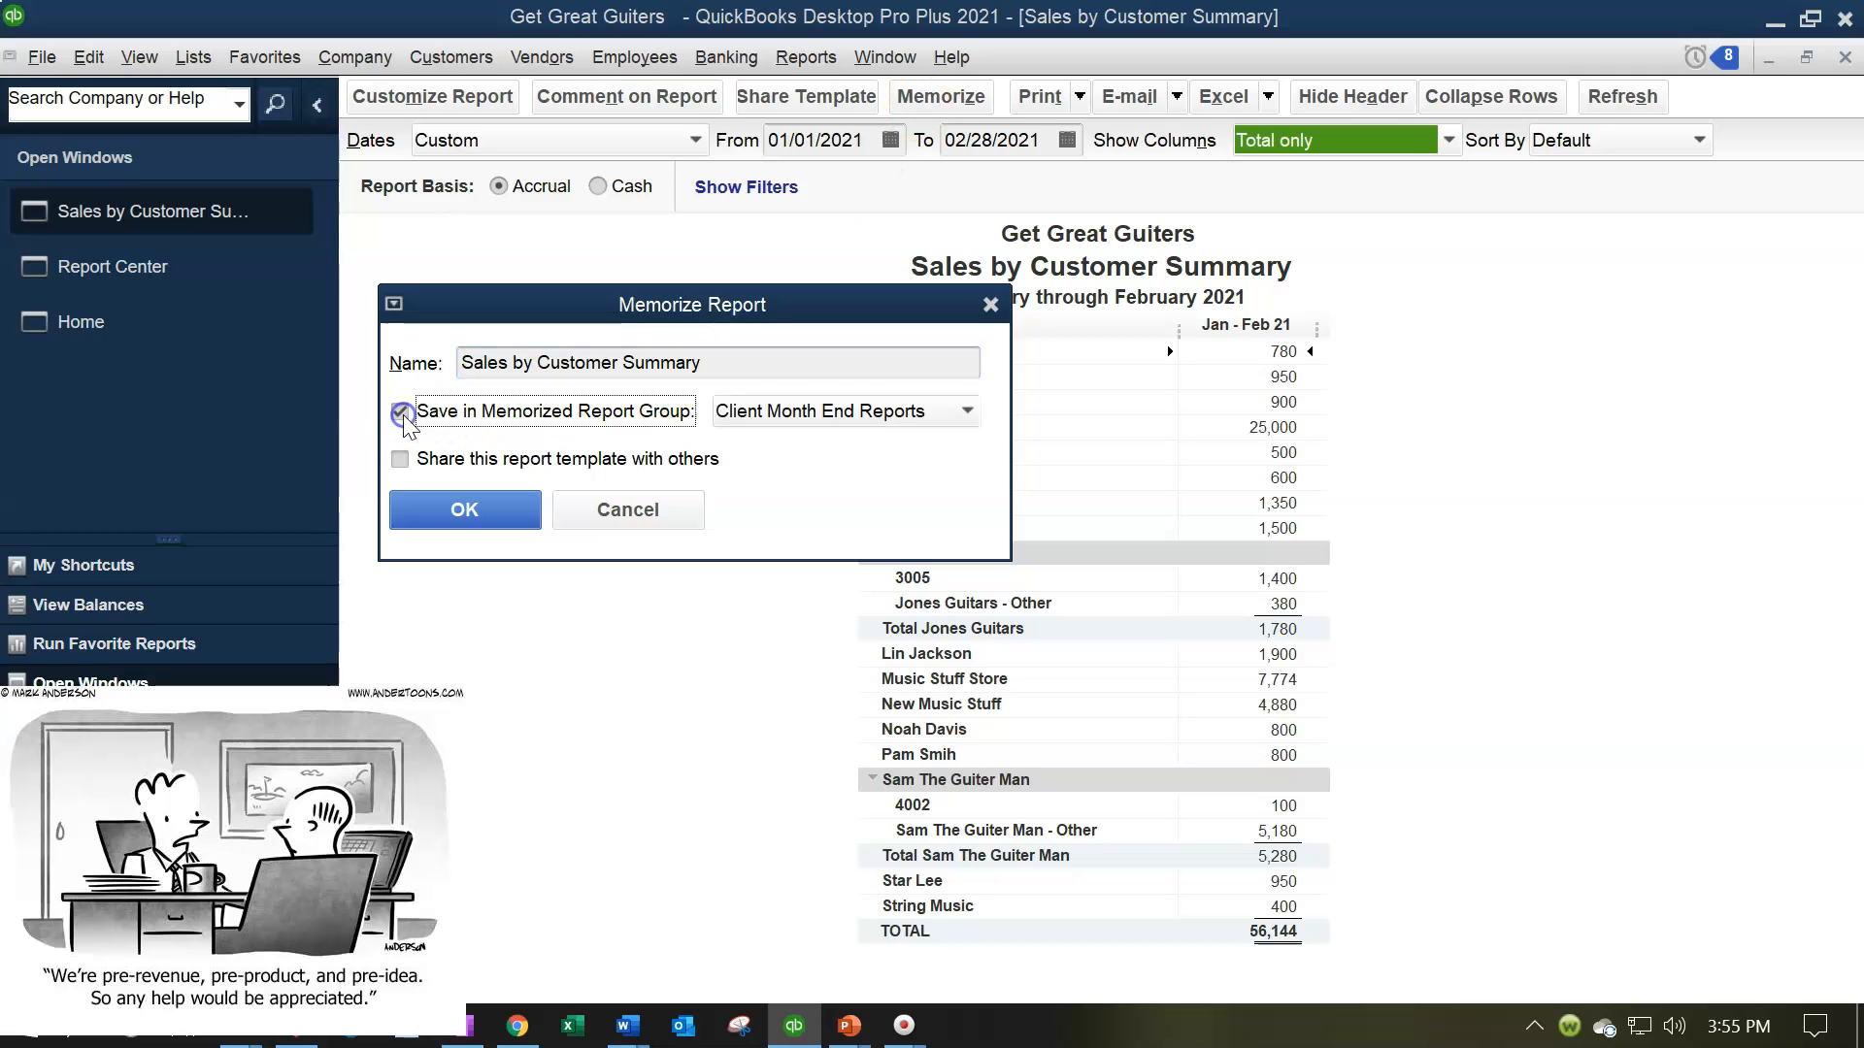
{"action": "left_click", "coordinate": [837, 412]}
{"action": "left_click", "coordinate": [807, 498]}
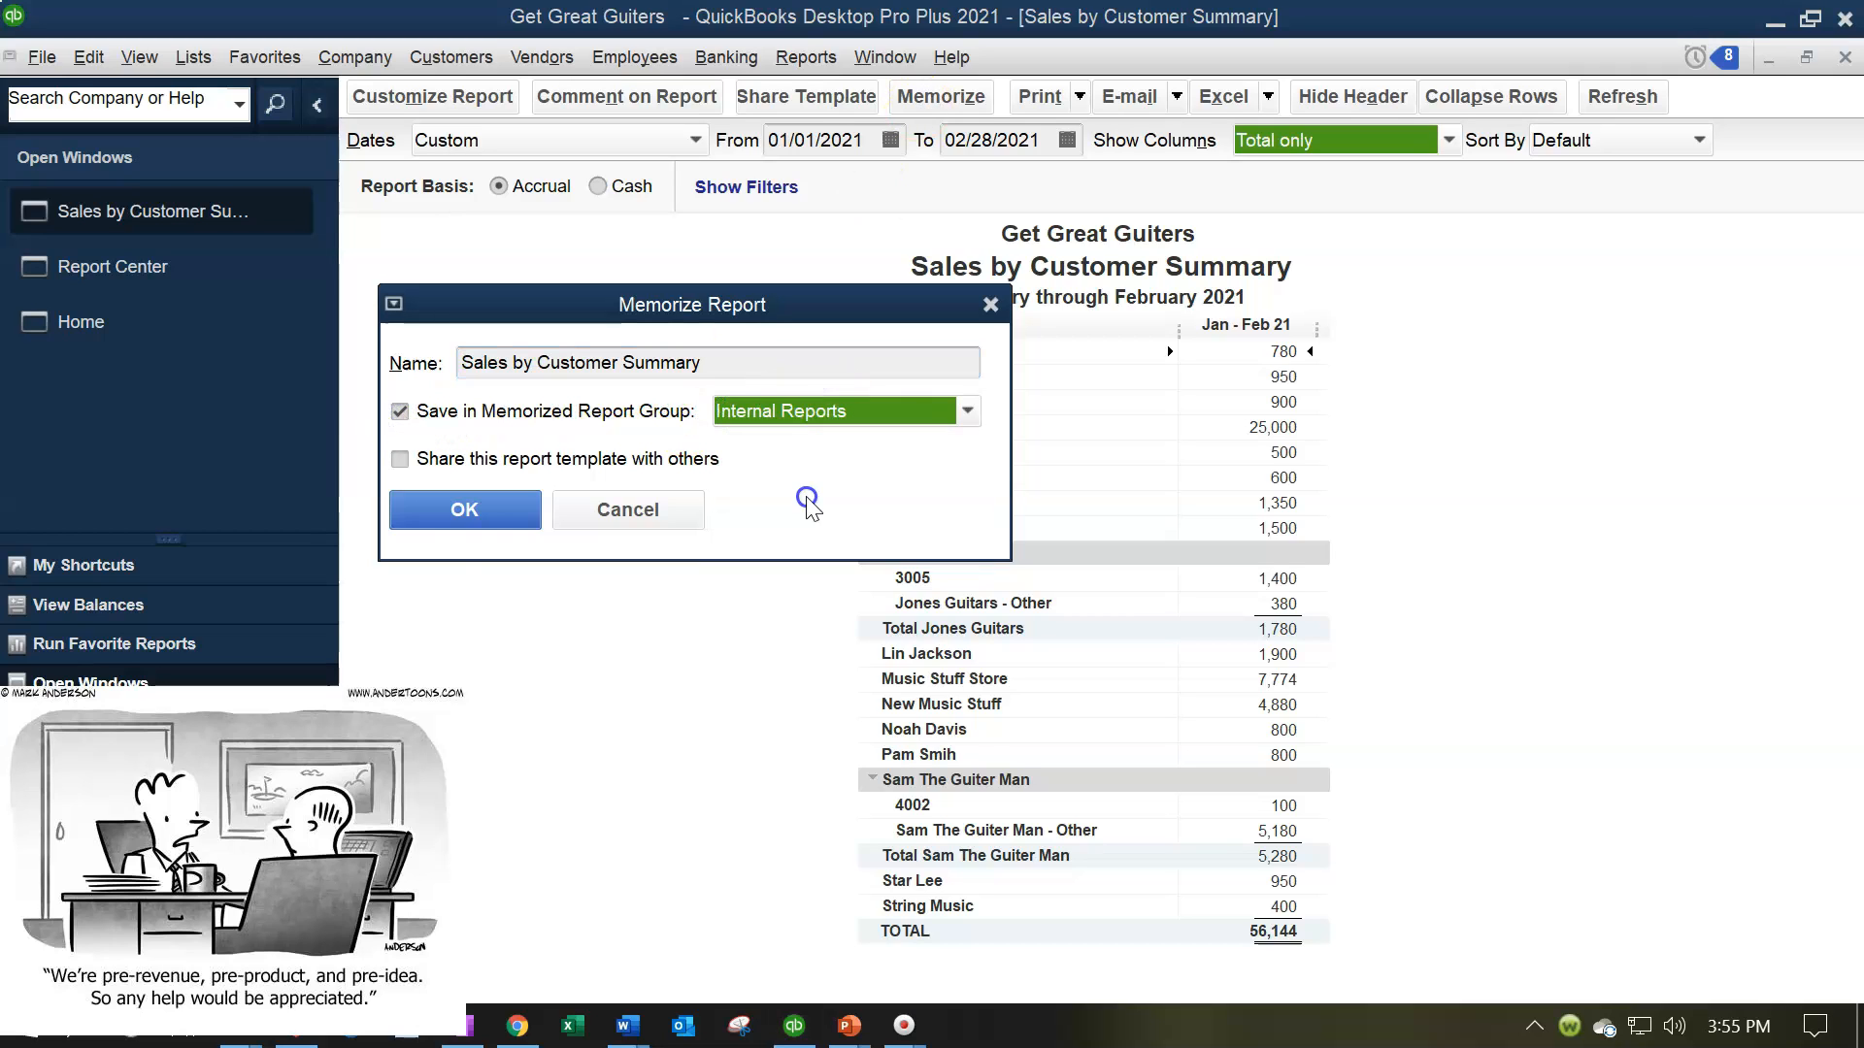
{"action": "left_click", "coordinate": [472, 509]}
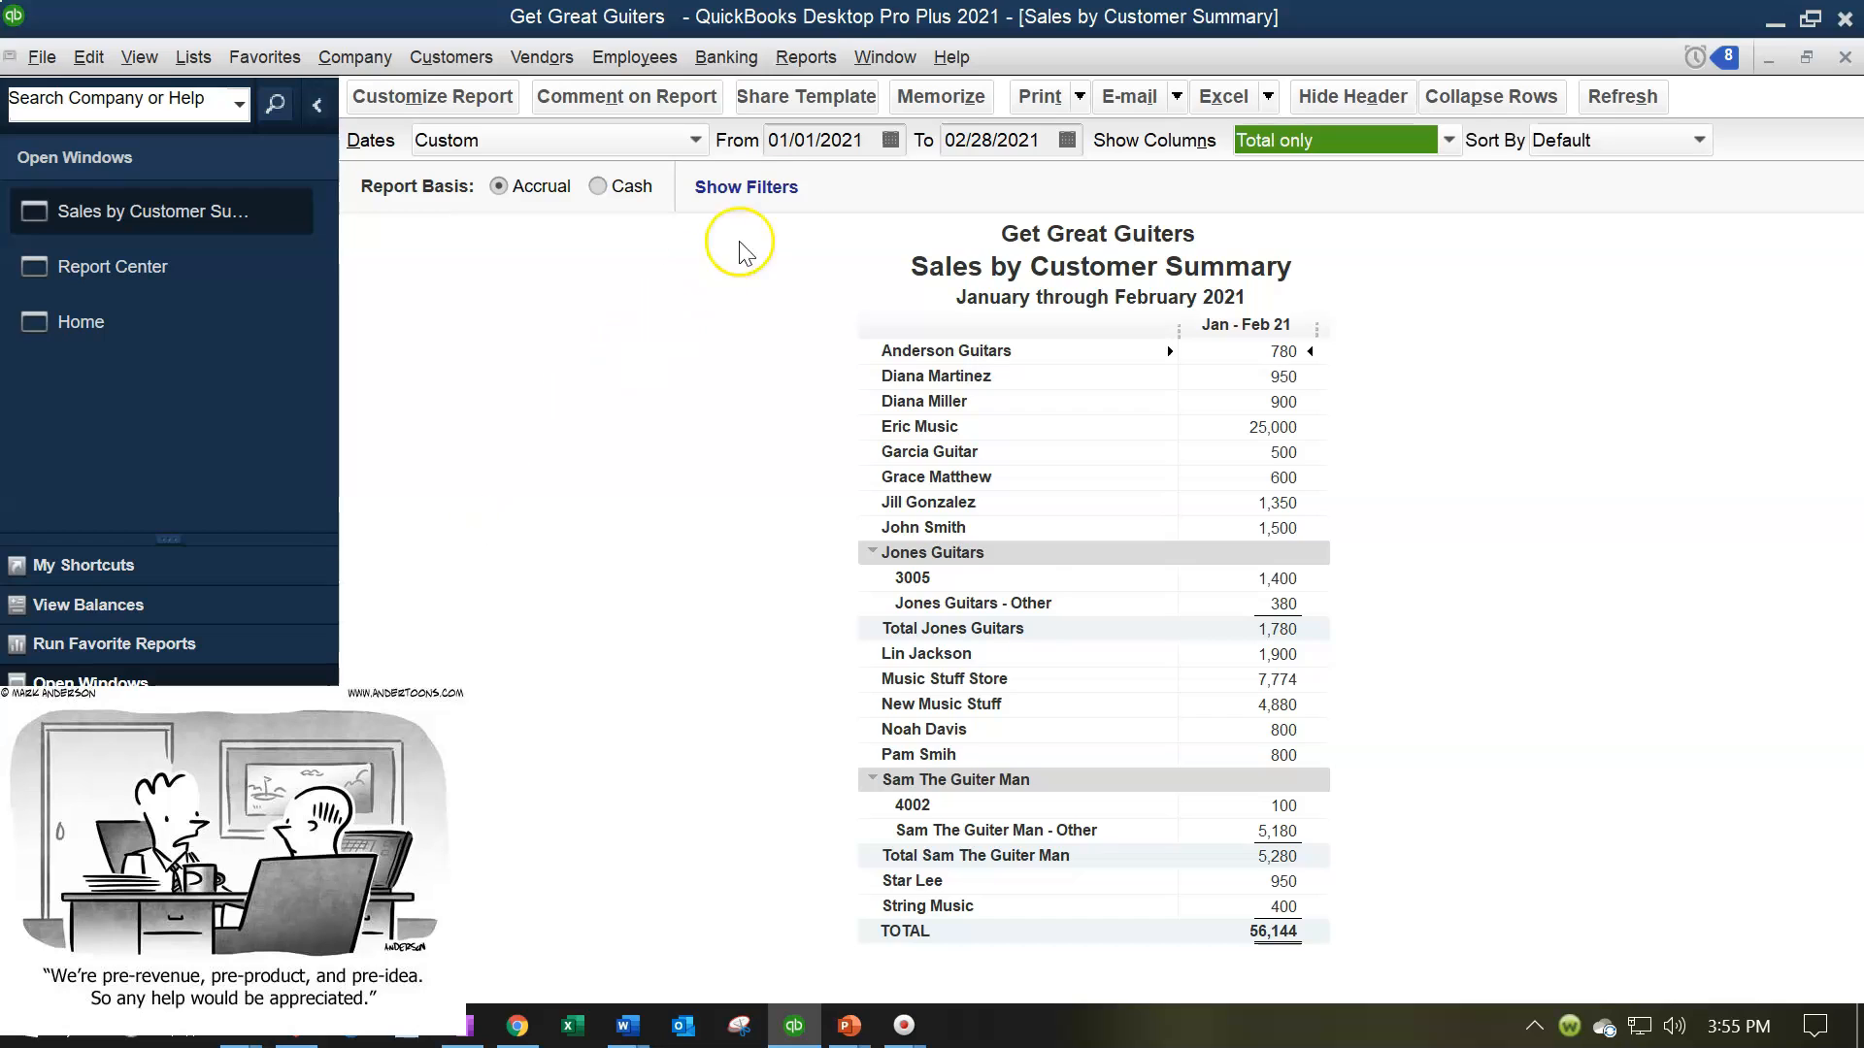
Reopen the memorized Sales by Customer Summary report from the Internal Reports group to check it
{"action": "left_click", "coordinate": [806, 56]}
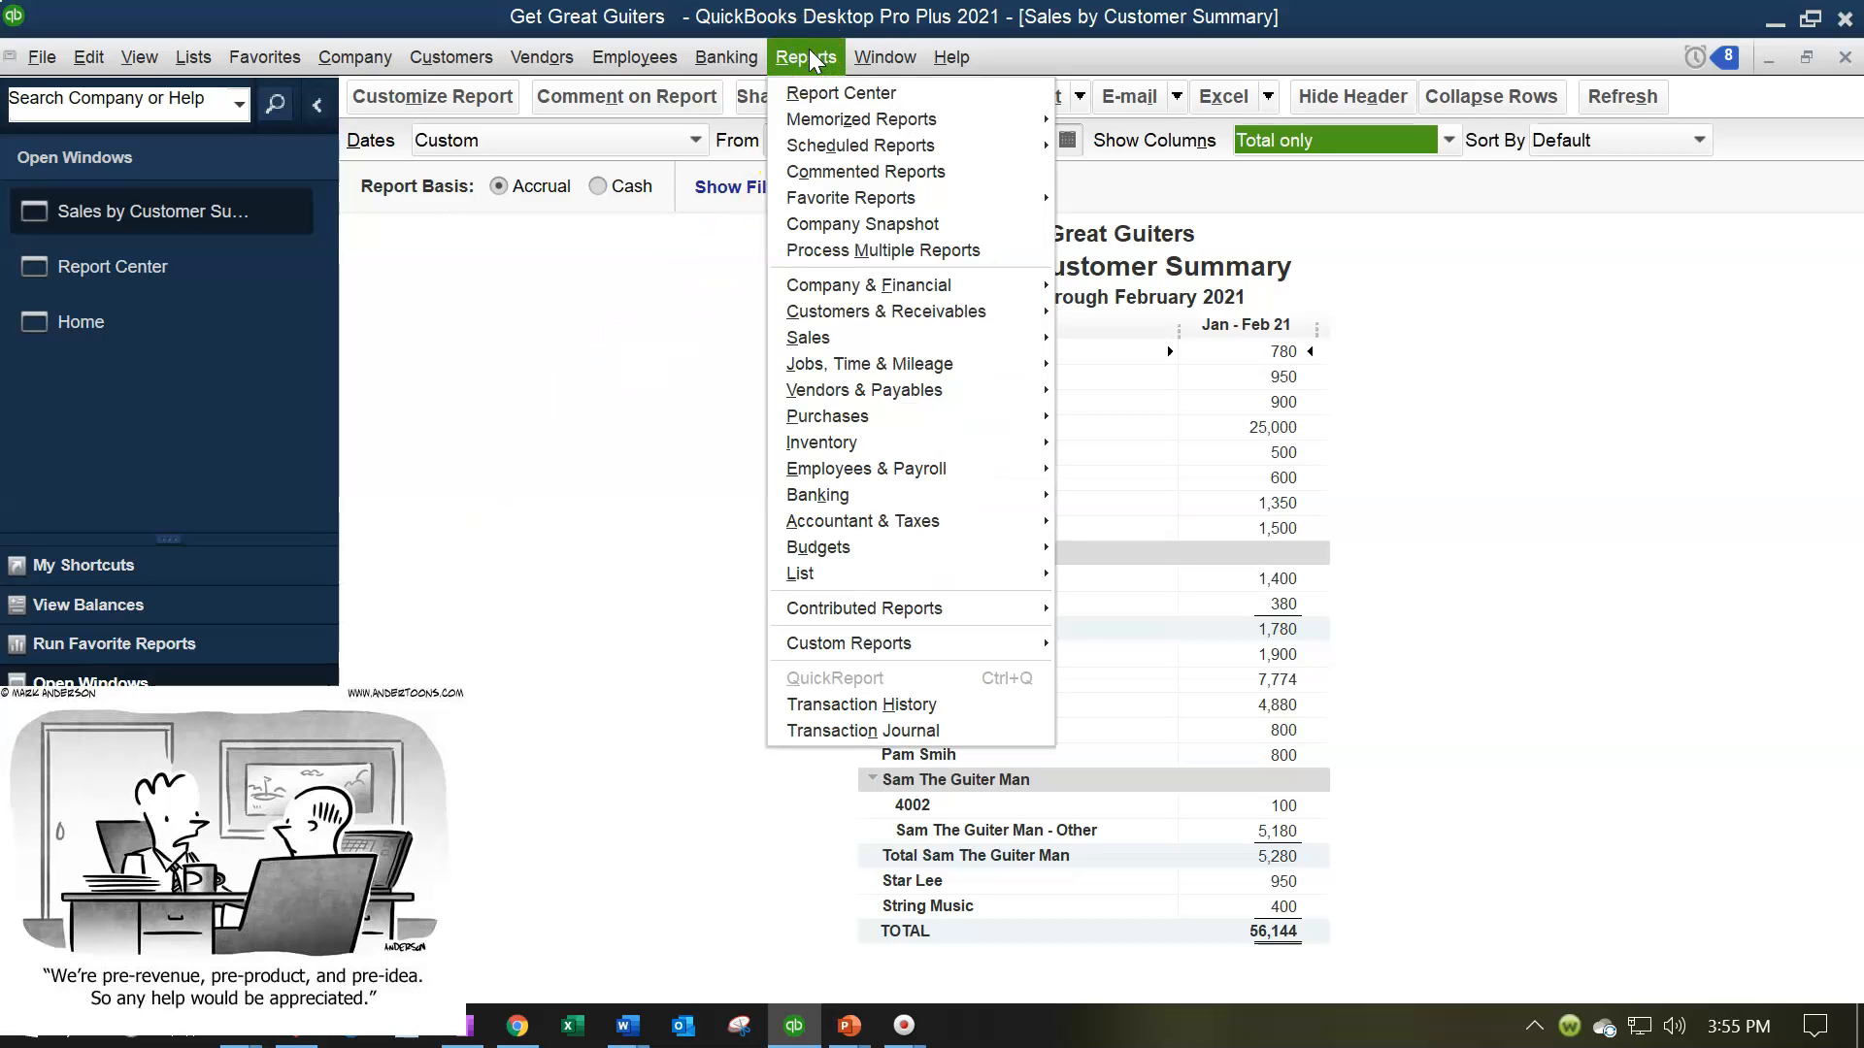
{"action": "left_click", "coordinate": [878, 146]}
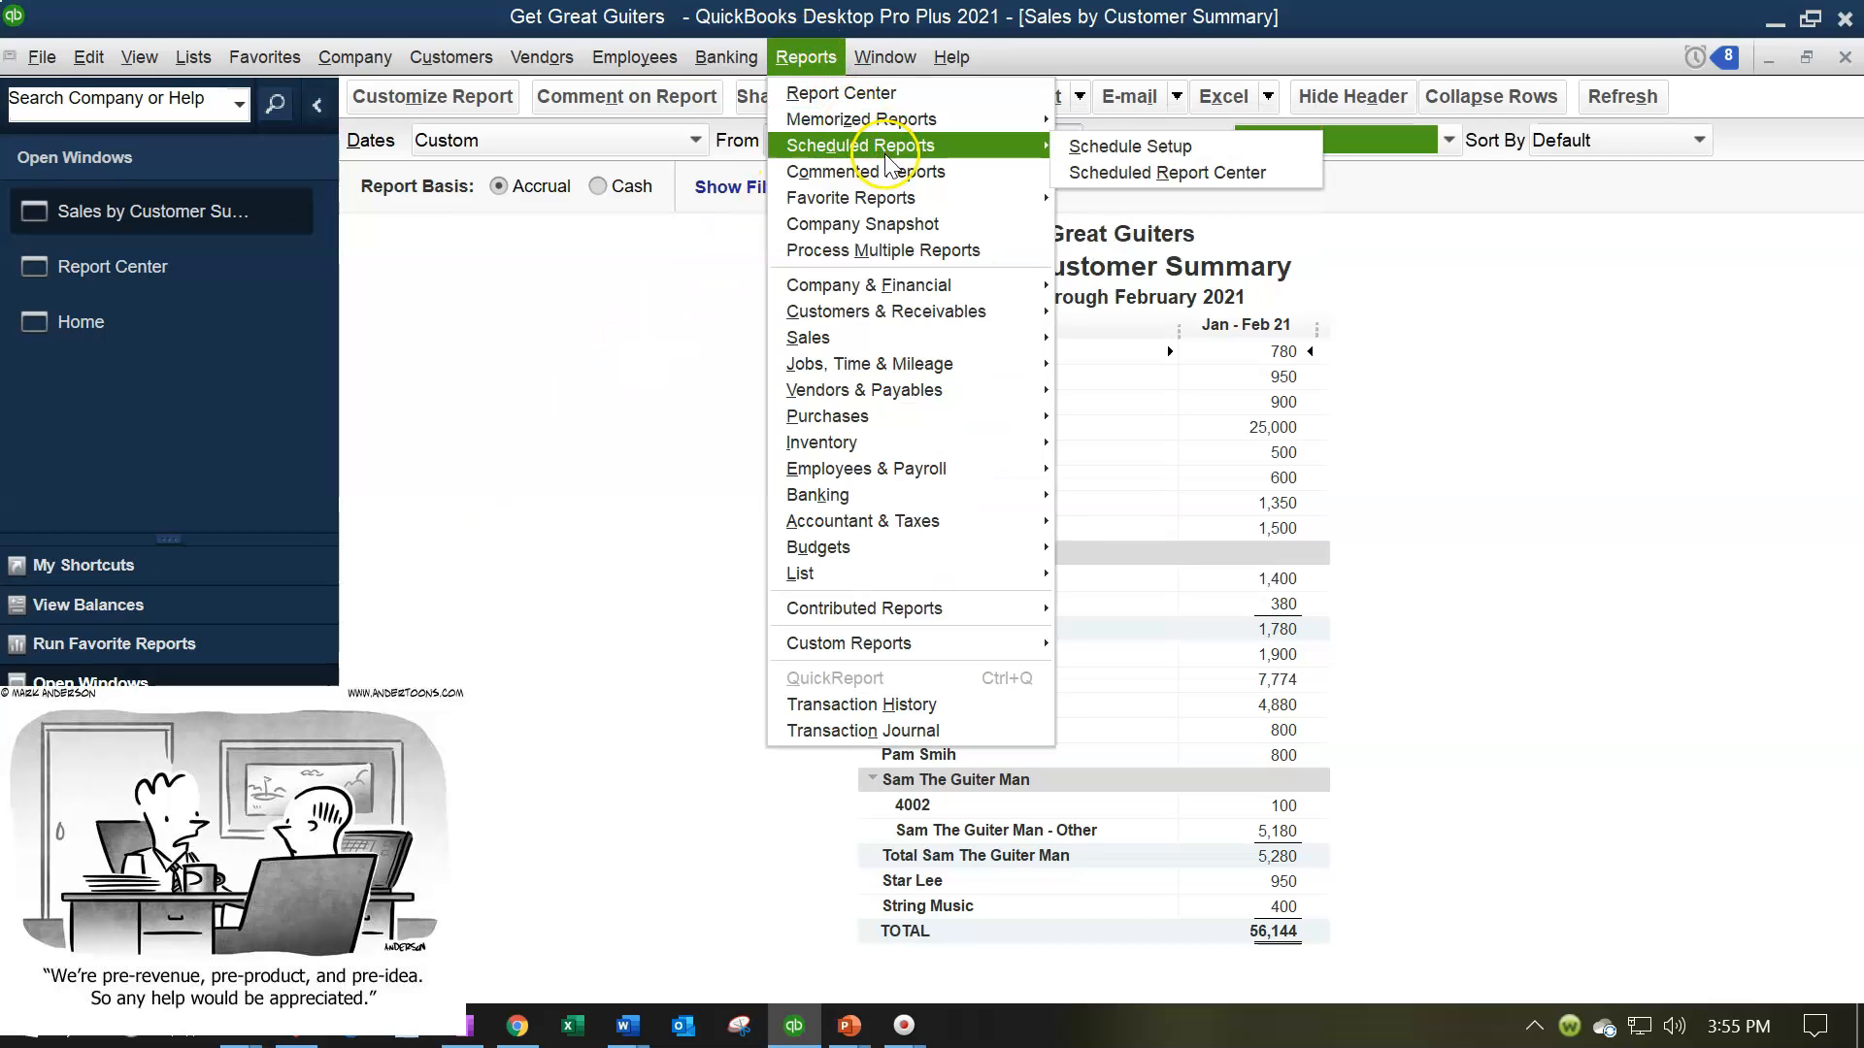
{"action": "left_click", "coordinate": [1046, 117]}
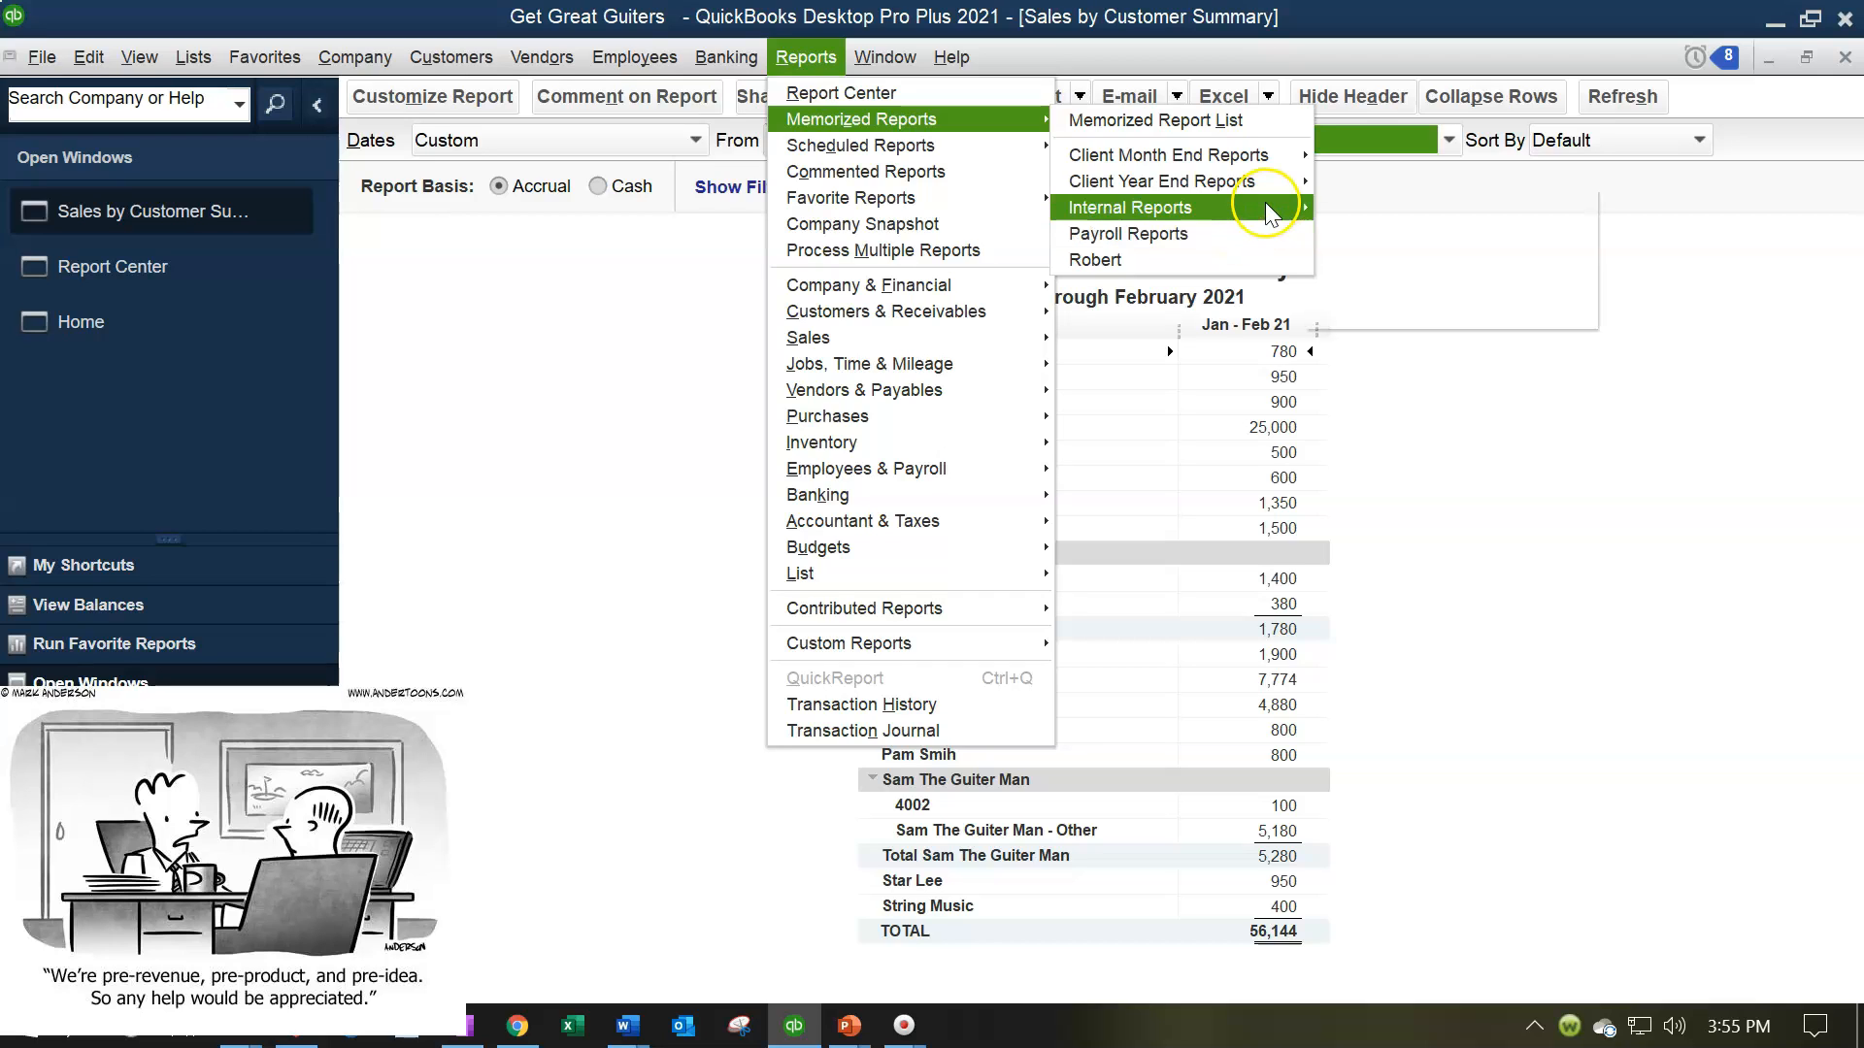
{"action": "mouse_move", "coordinate": [1266, 206]}
{"action": "left_click", "coordinate": [1406, 260]}
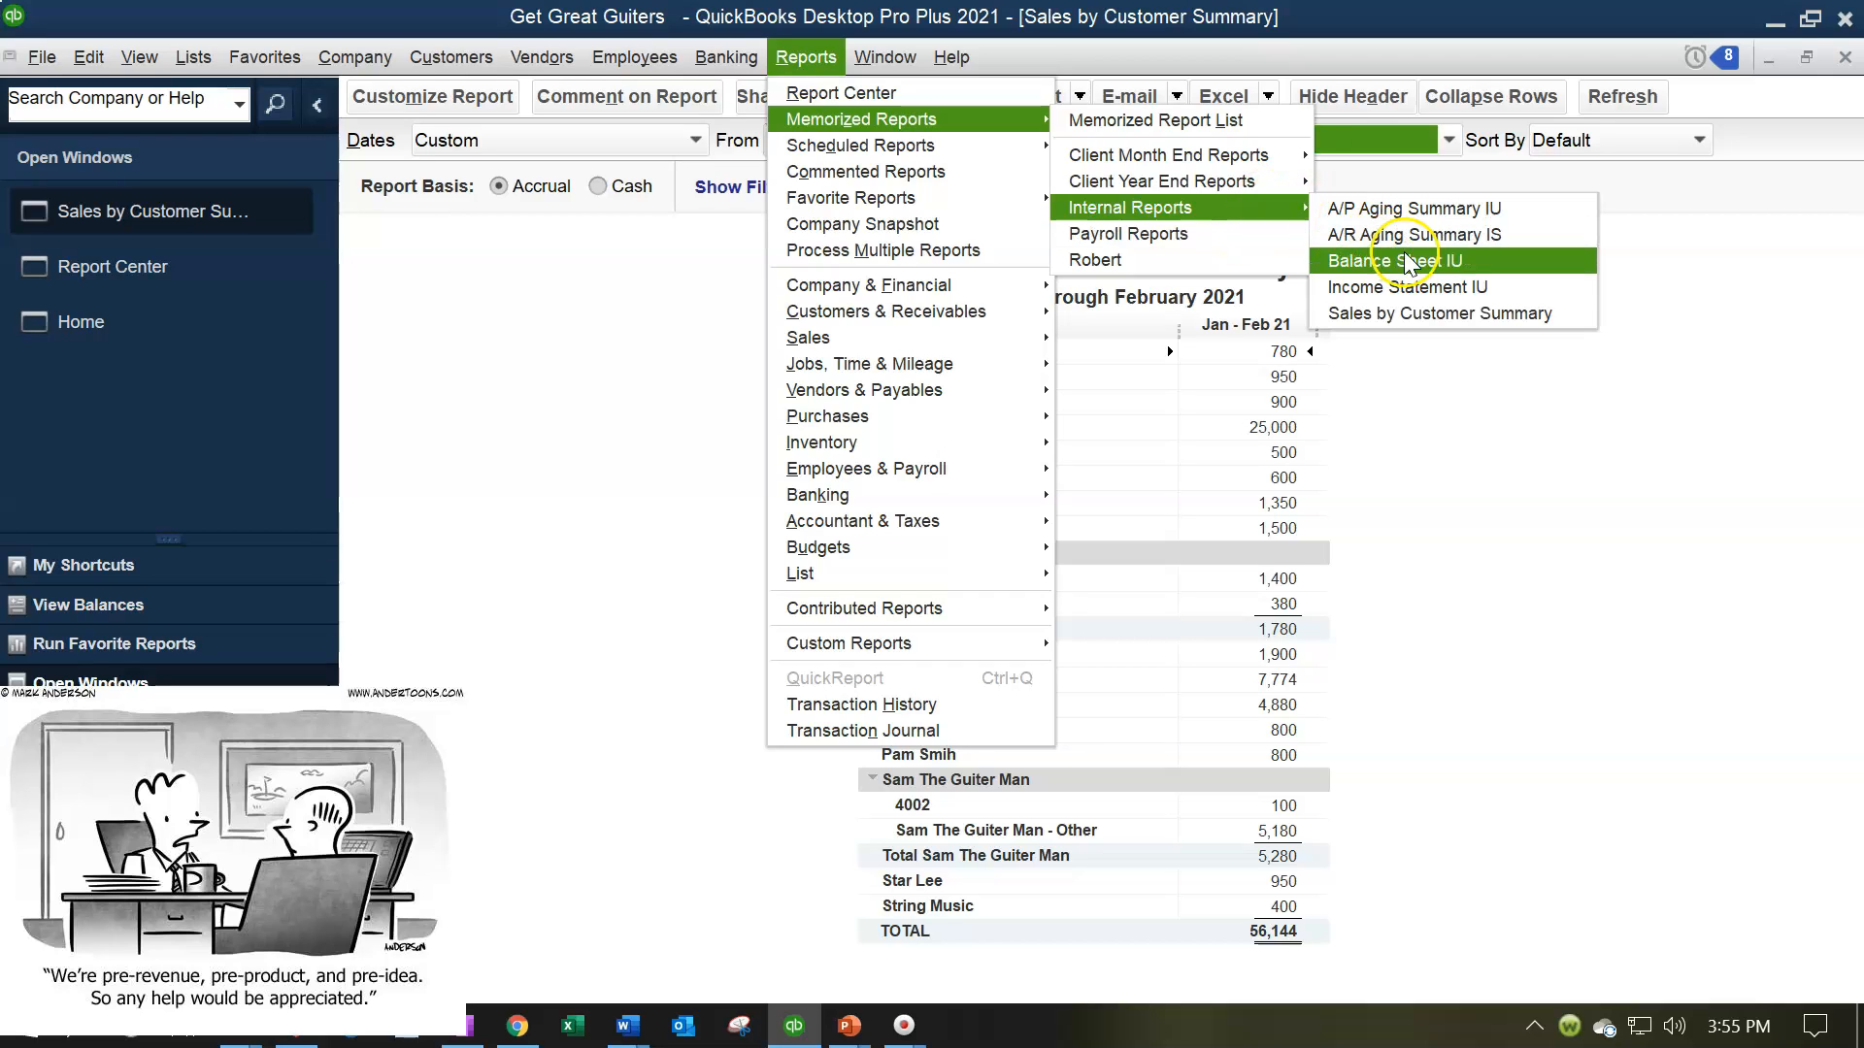
{"action": "left_click", "coordinate": [1543, 324]}
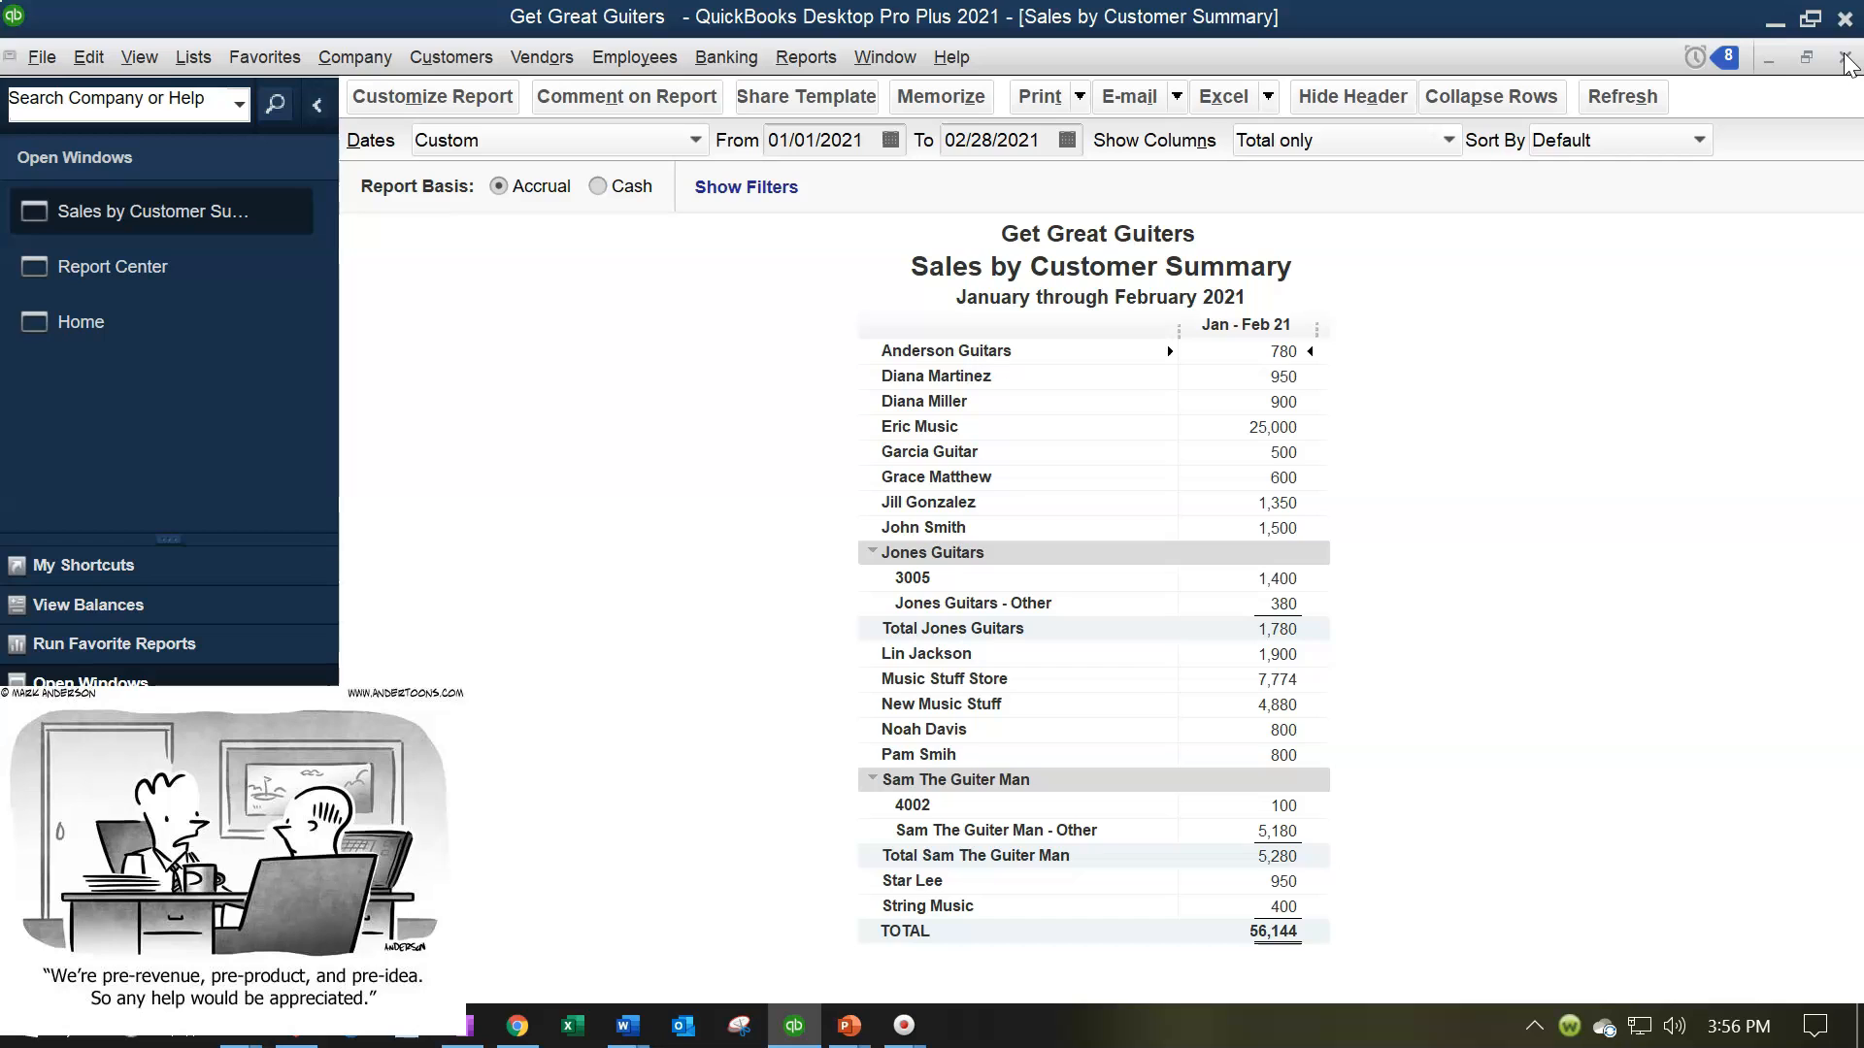
Open the Sales by Item Summary report and set its date range from 01/01/2021 to 02/28/2021
{"action": "left_click", "coordinate": [829, 60]}
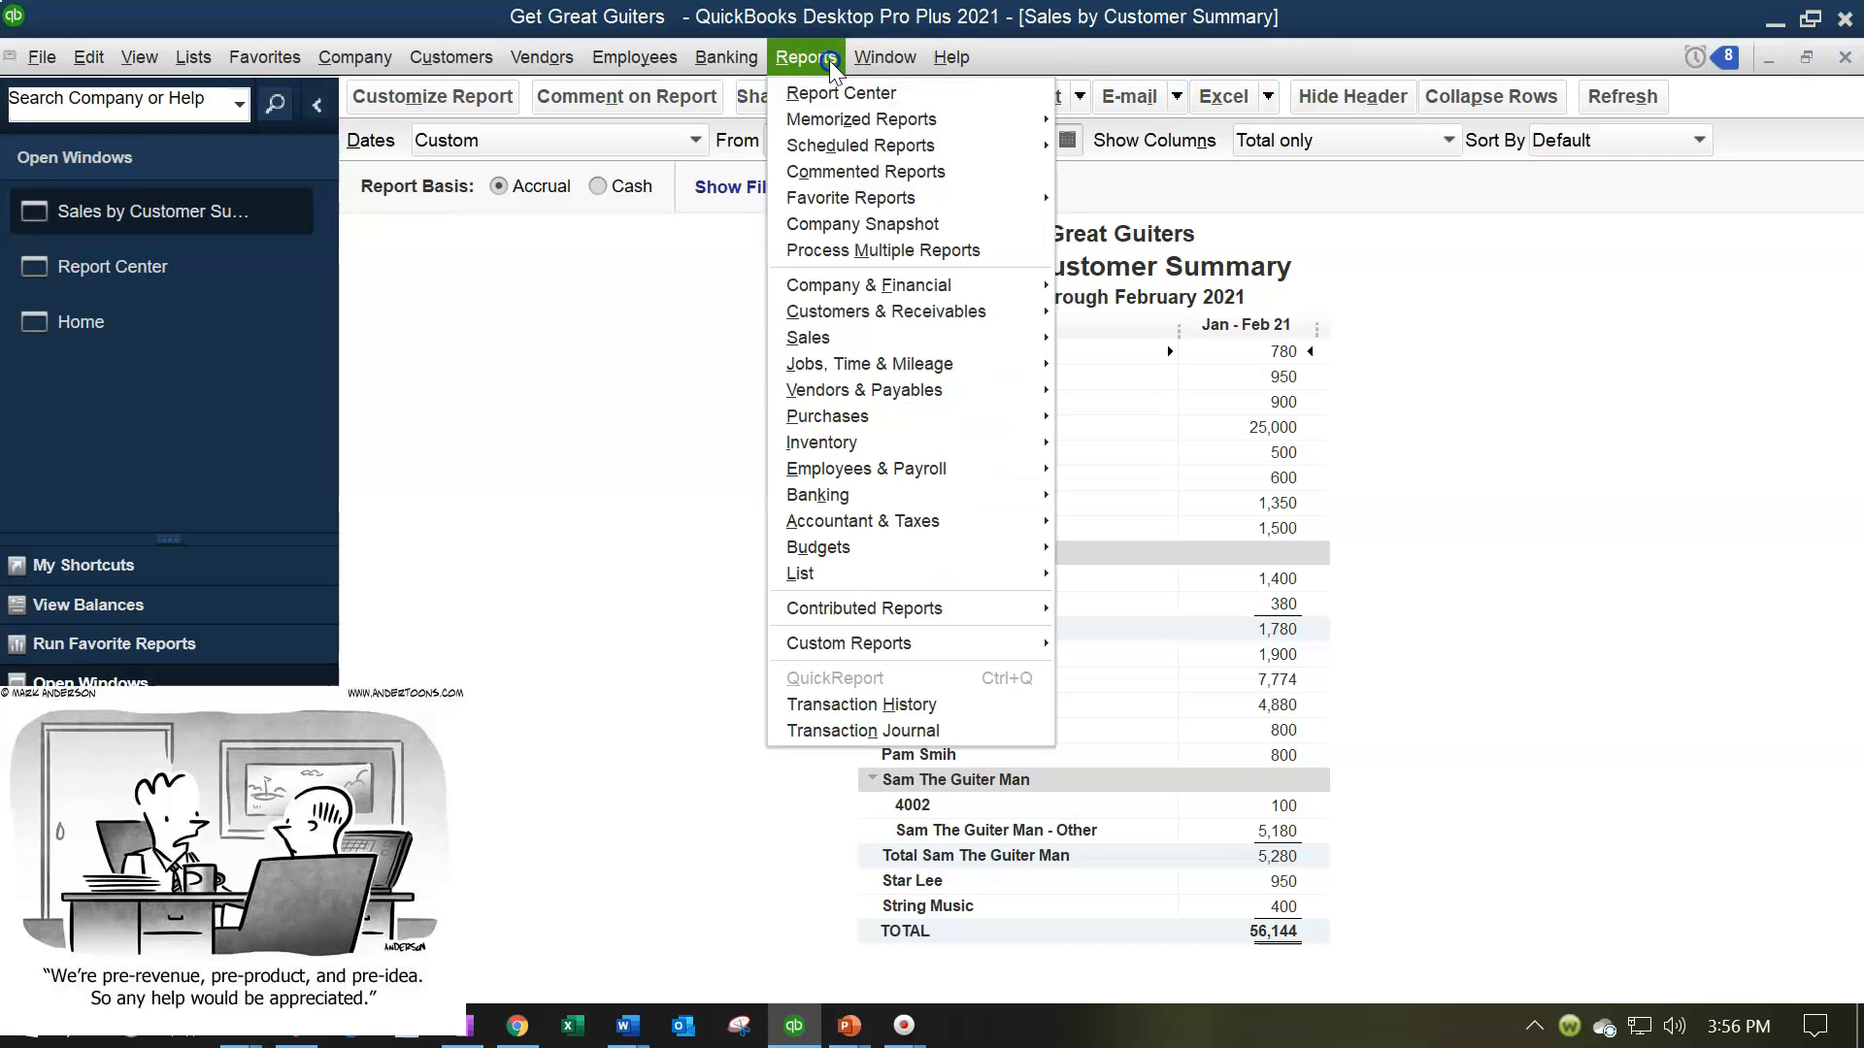
{"action": "mouse_move", "coordinate": [907, 337]}
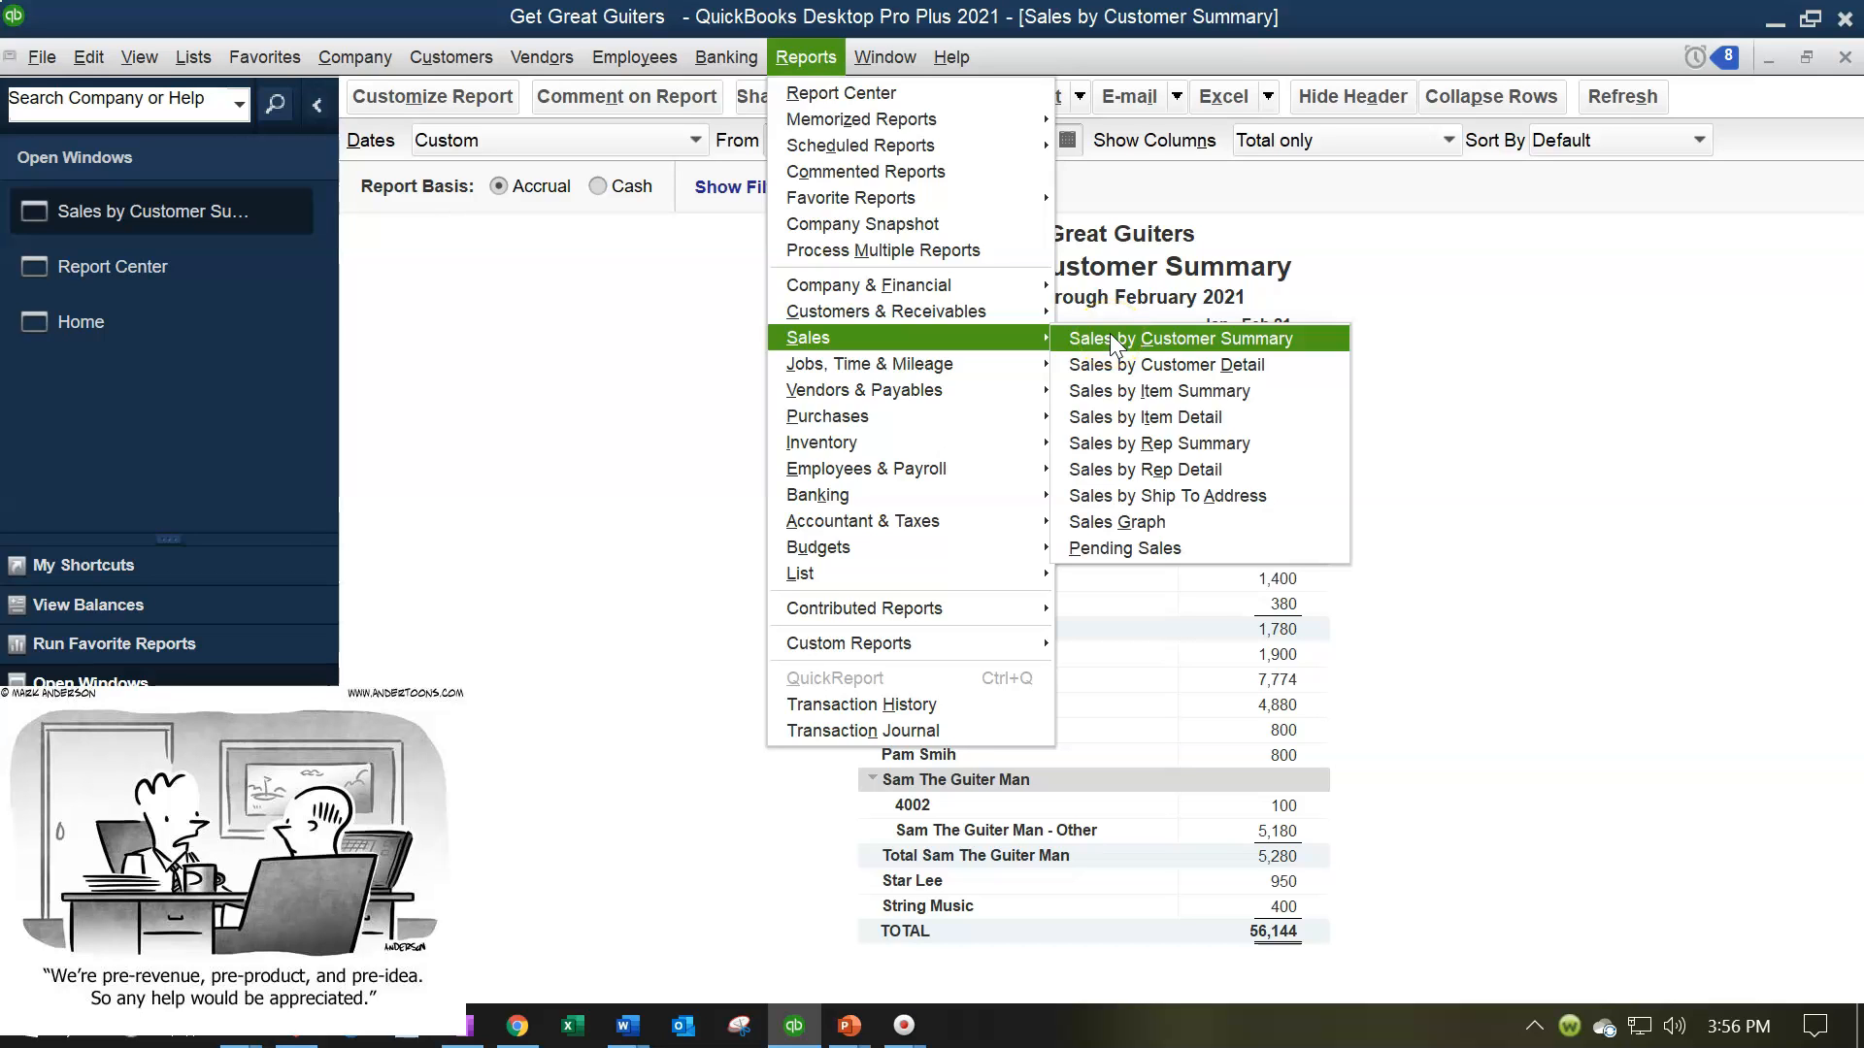
{"action": "left_click", "coordinate": [1127, 388]}
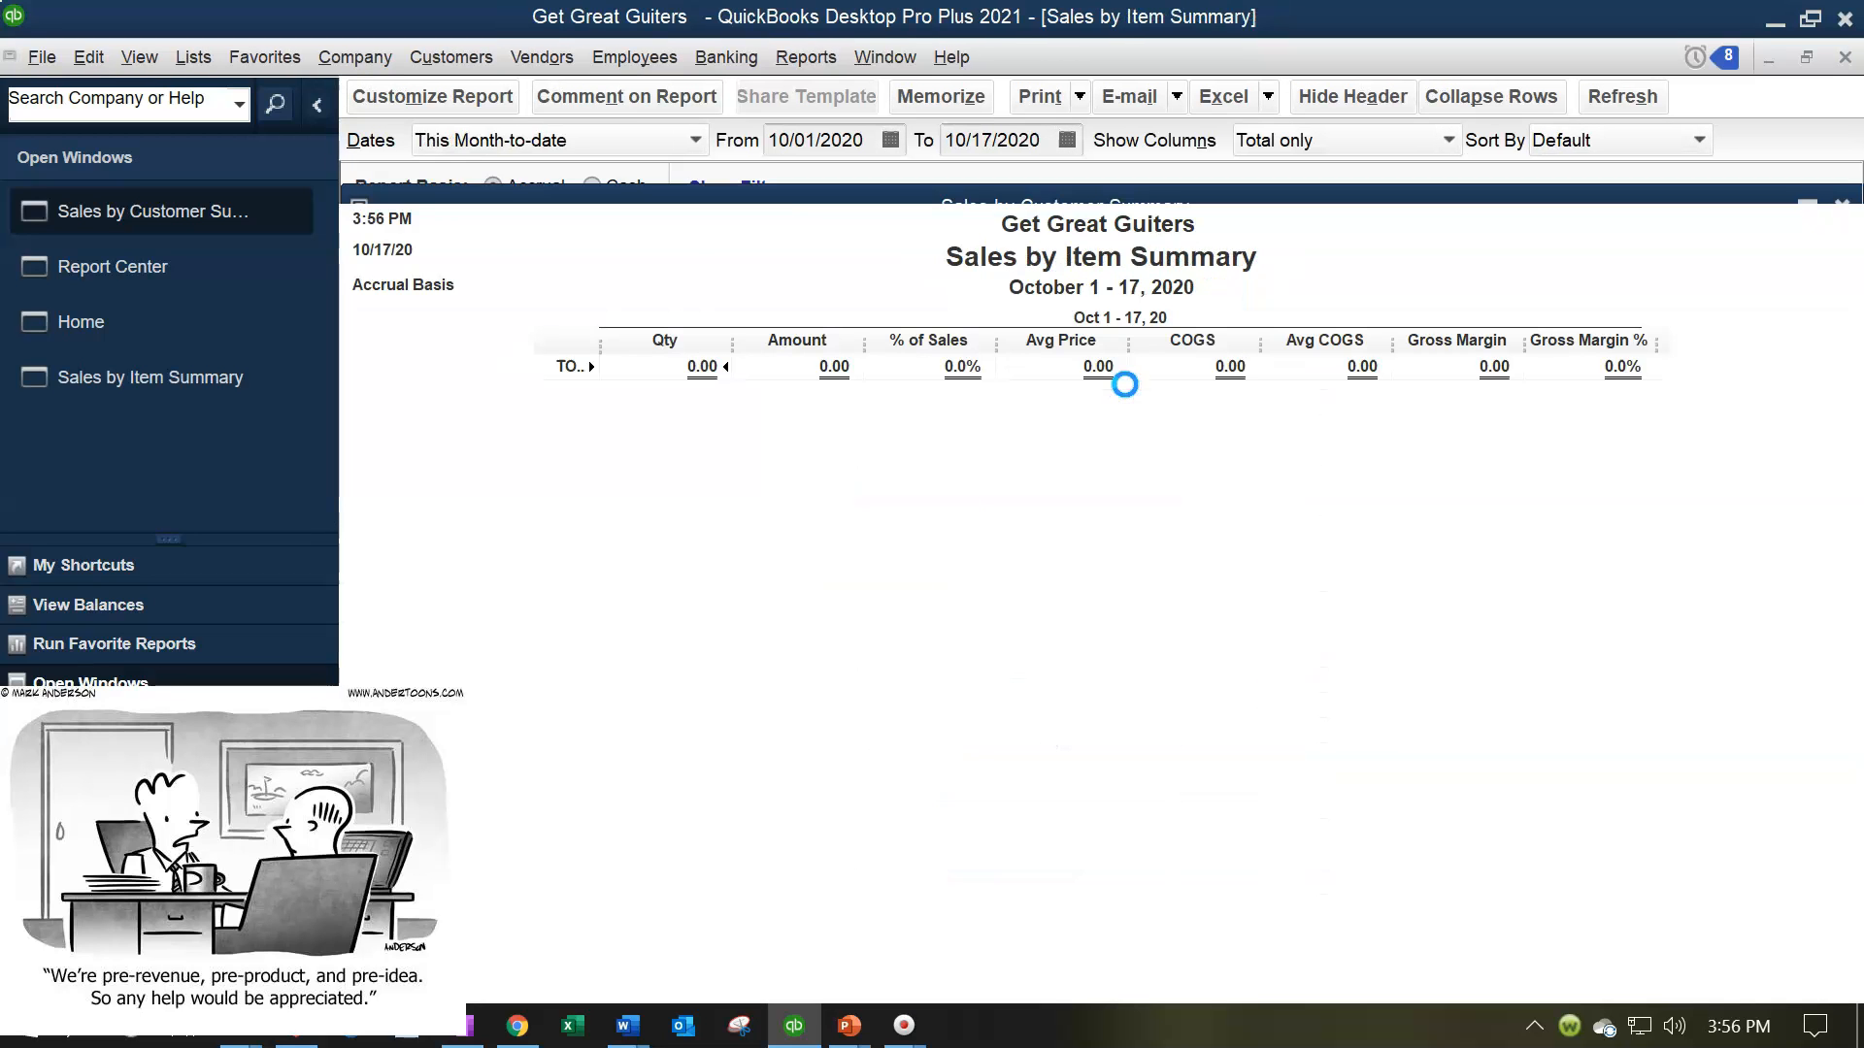
{"action": "type", "text": "01012021"}
{"action": "key", "text": "Tab"}
{"action": "type", "text": "02282021"}
{"action": "key", "text": "Tab"}
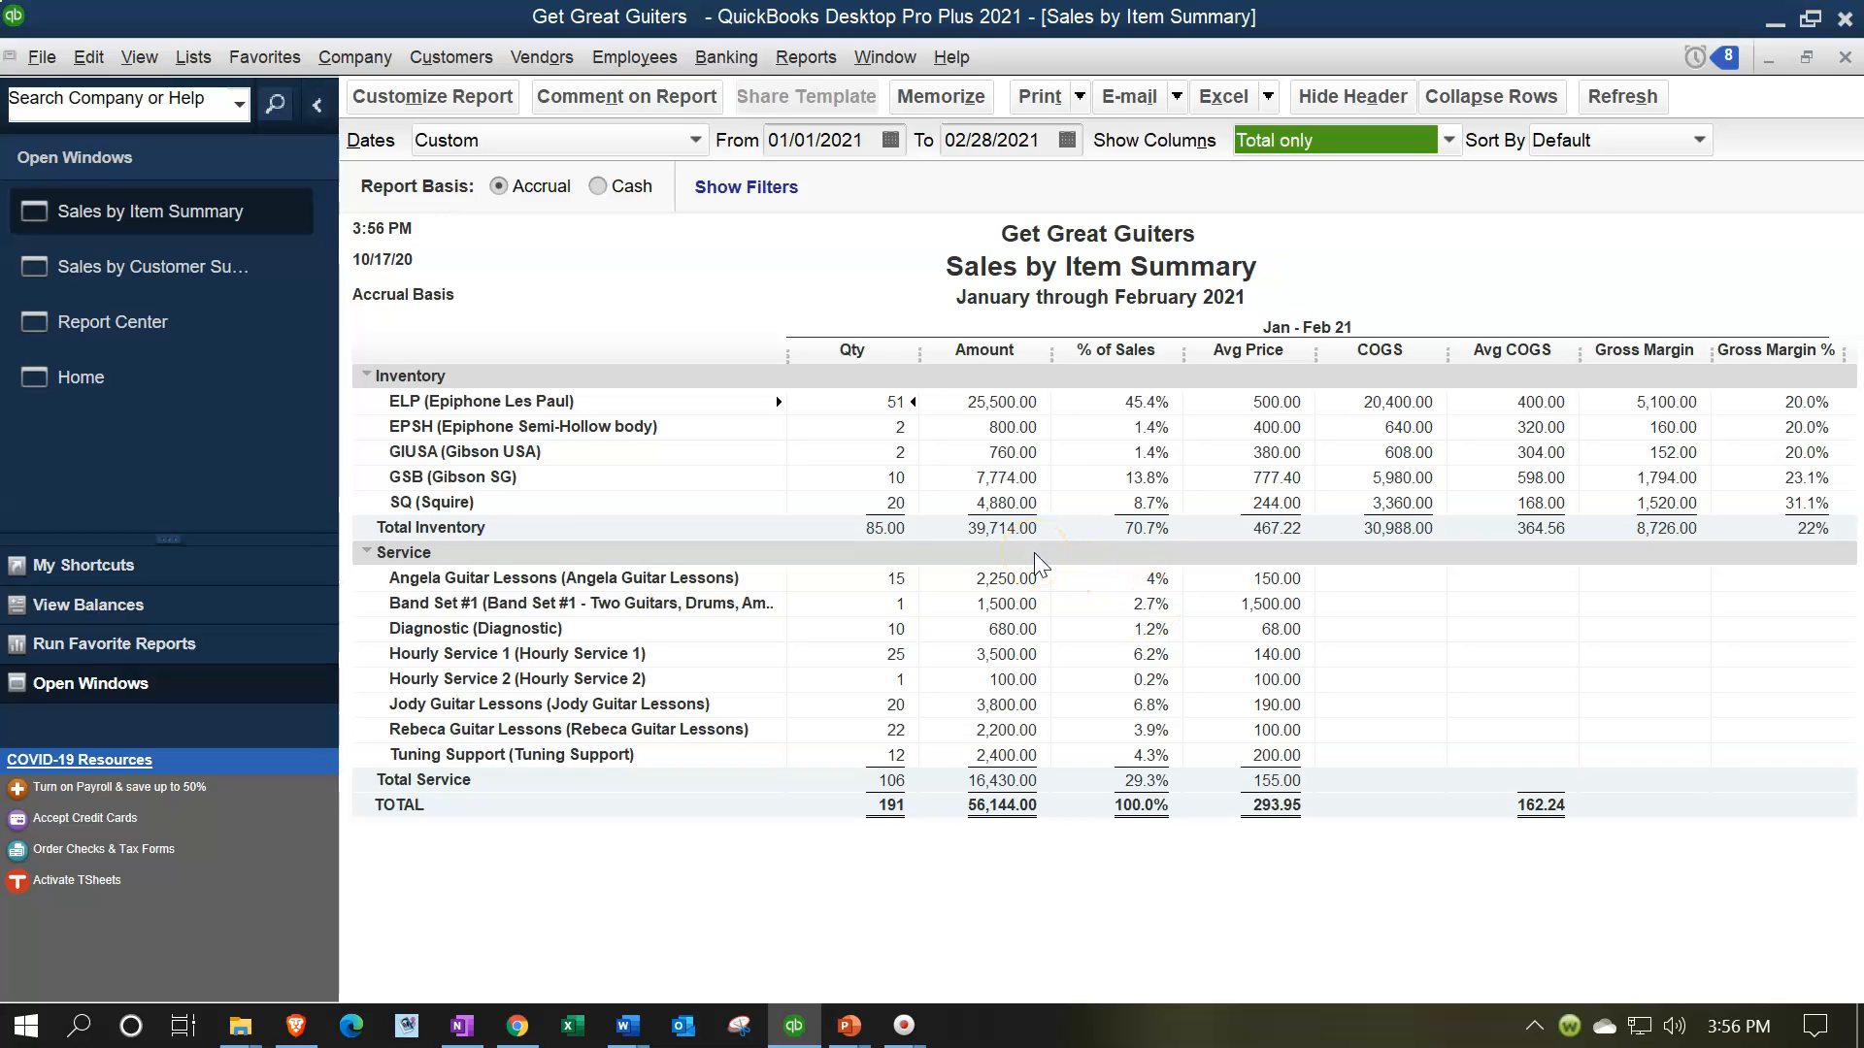
Customize the Sales by Item Summary header to hide the date prepared, time prepared and report basis
{"action": "left_click", "coordinate": [796, 60]}
{"action": "left_click", "coordinate": [796, 60]}
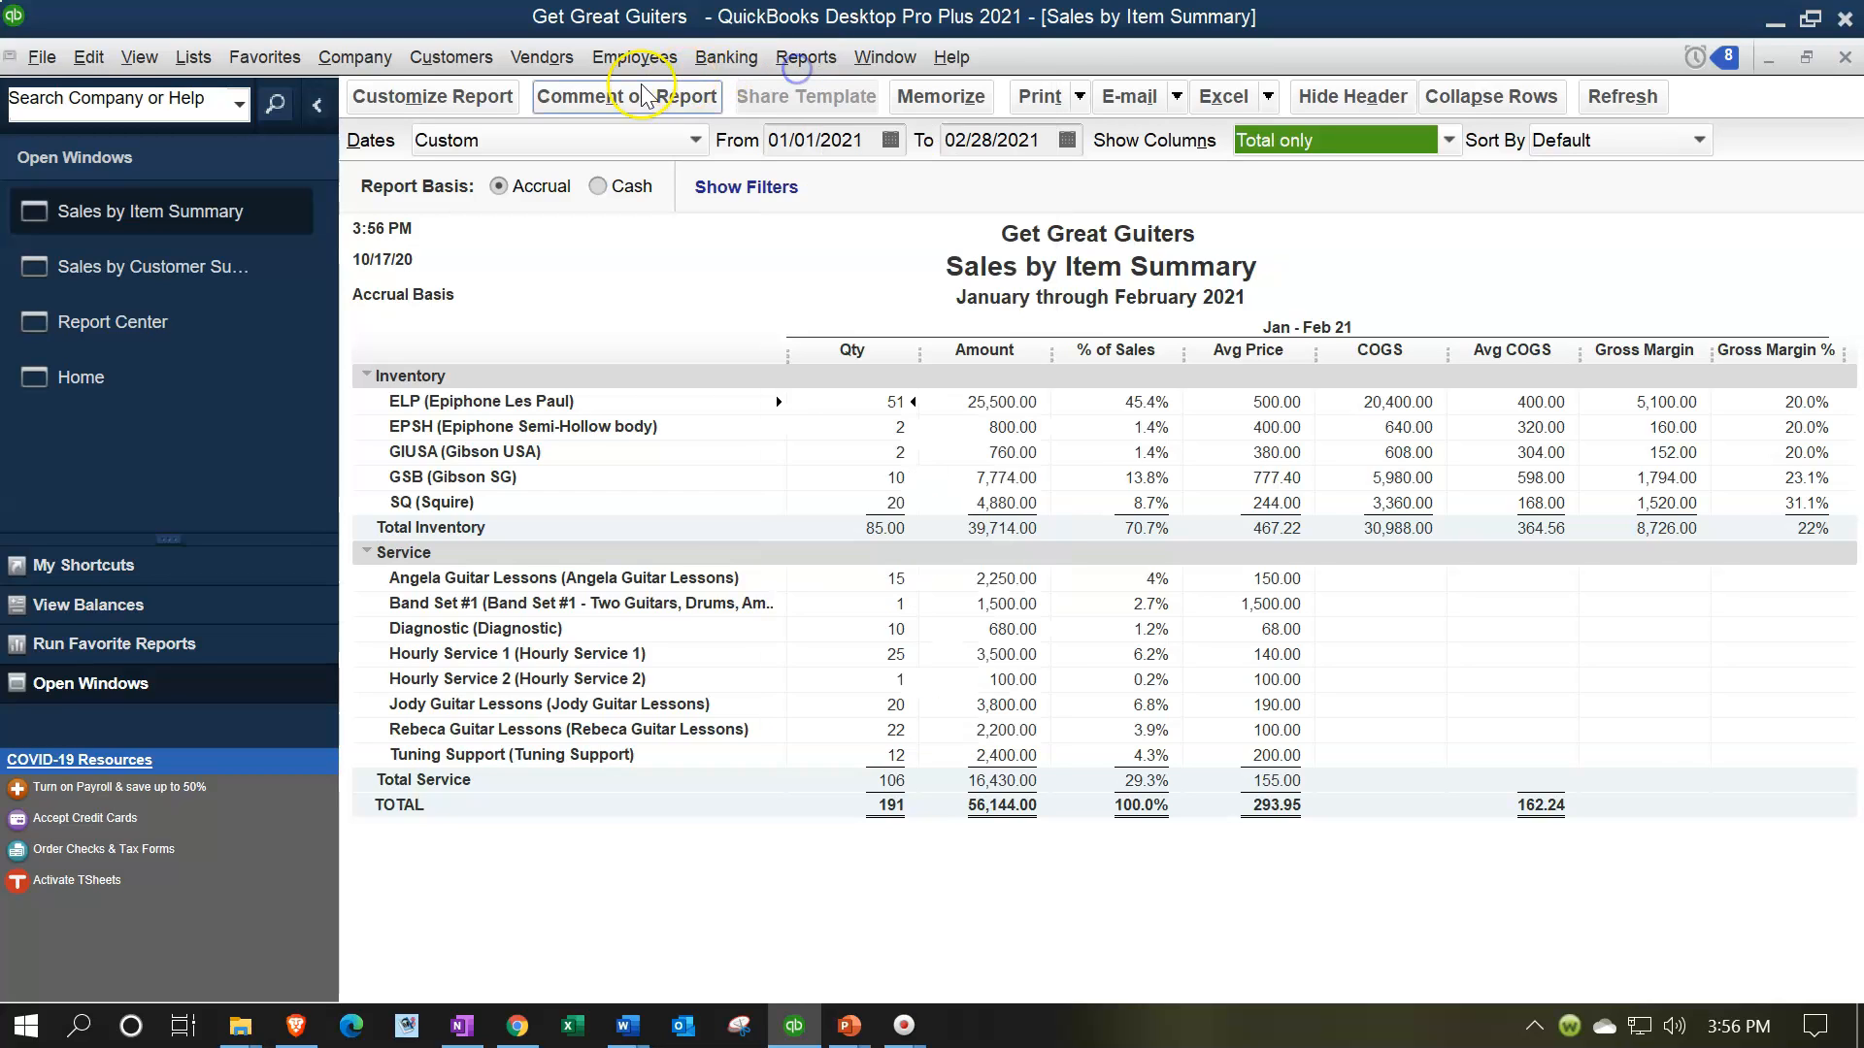
{"action": "left_click", "coordinate": [501, 102]}
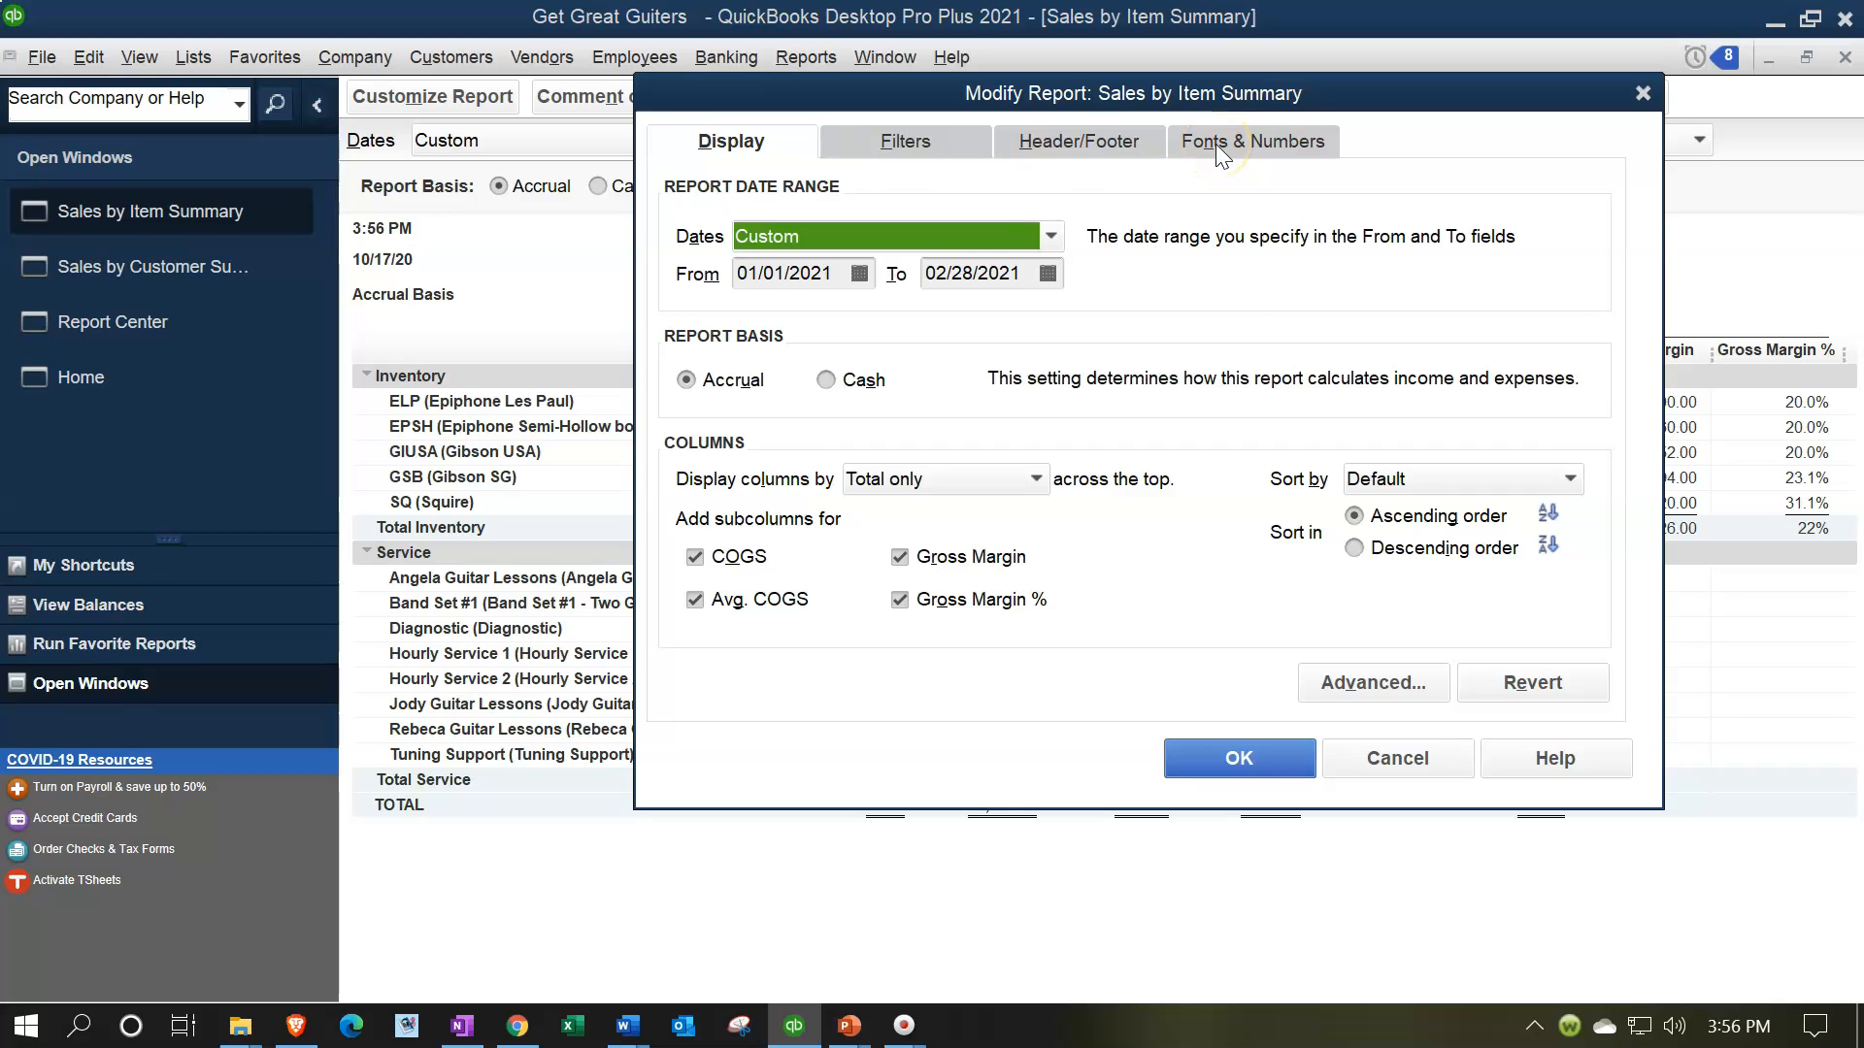
{"action": "left_click", "coordinate": [1065, 146]}
{"action": "left_click", "coordinate": [707, 378]}
{"action": "left_click", "coordinate": [685, 408]}
{"action": "left_click", "coordinate": [688, 451]}
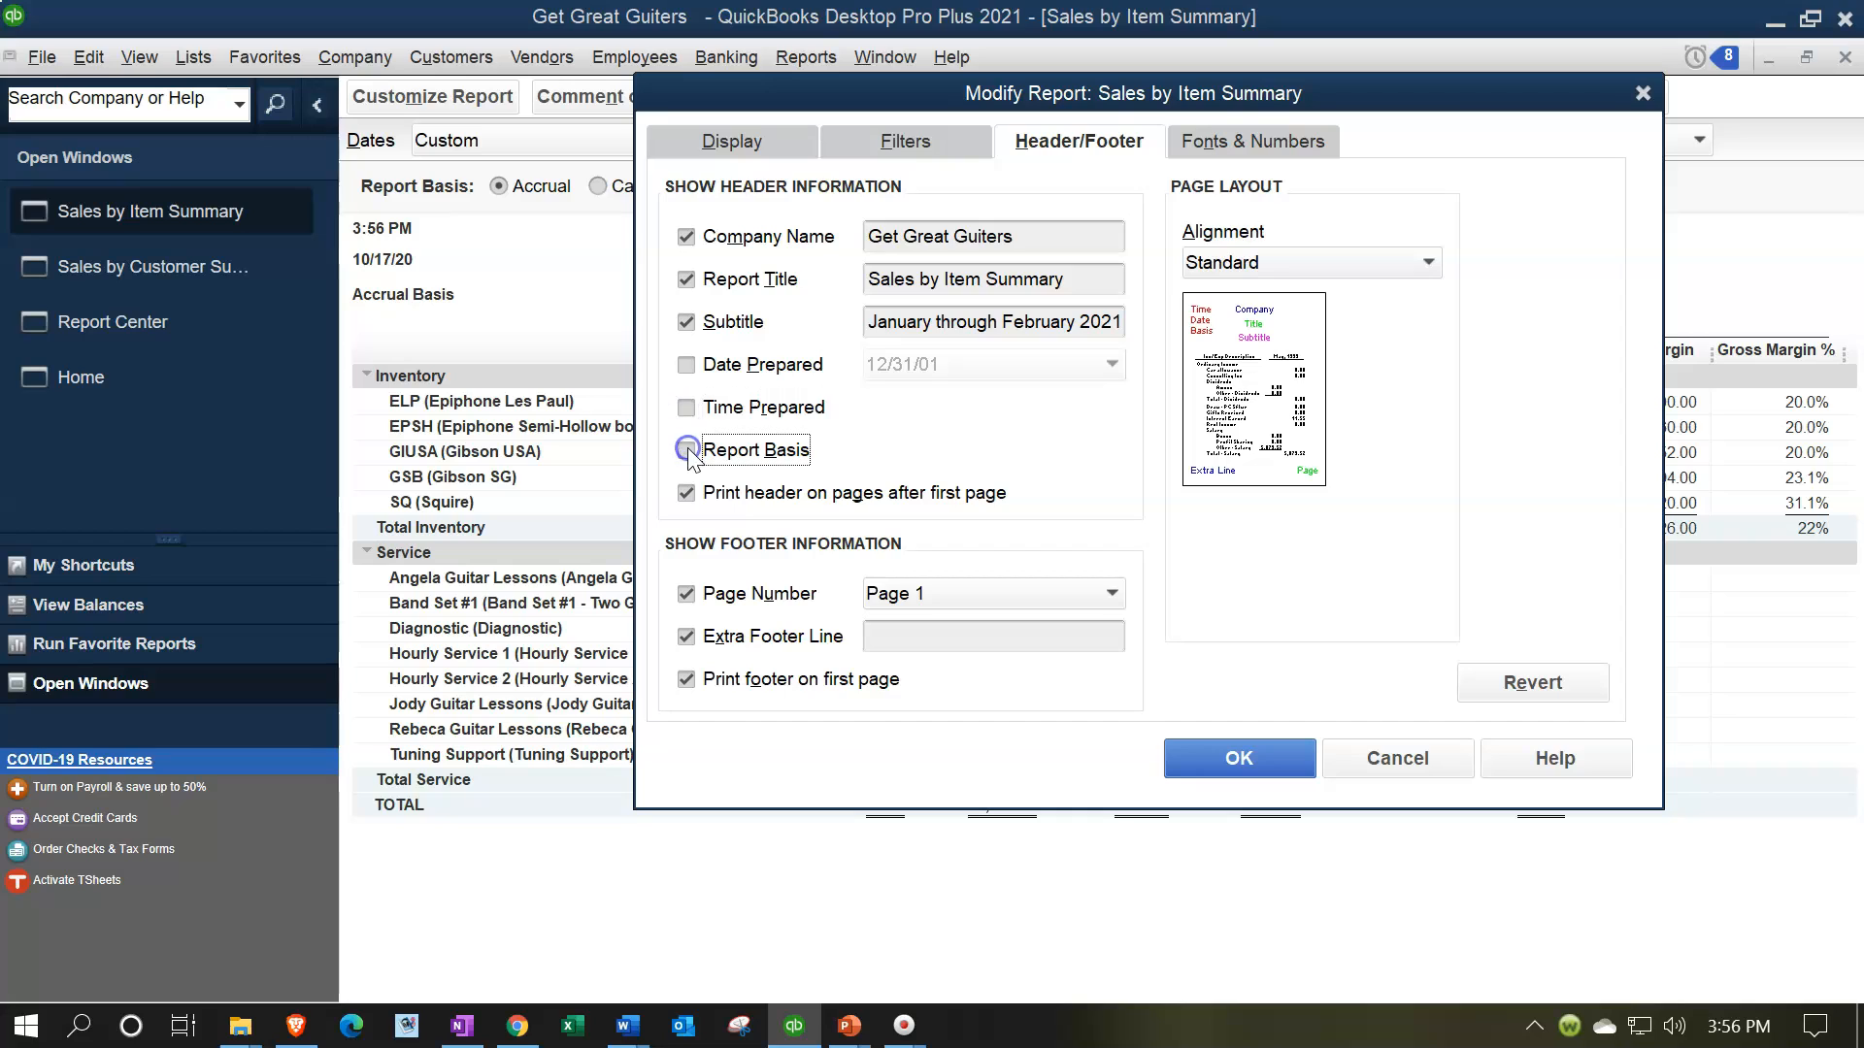
Show the item report's negative numbers in parentheses and bright red, display all numbers without cents, and apply the customization
{"action": "left_click", "coordinate": [1252, 144]}
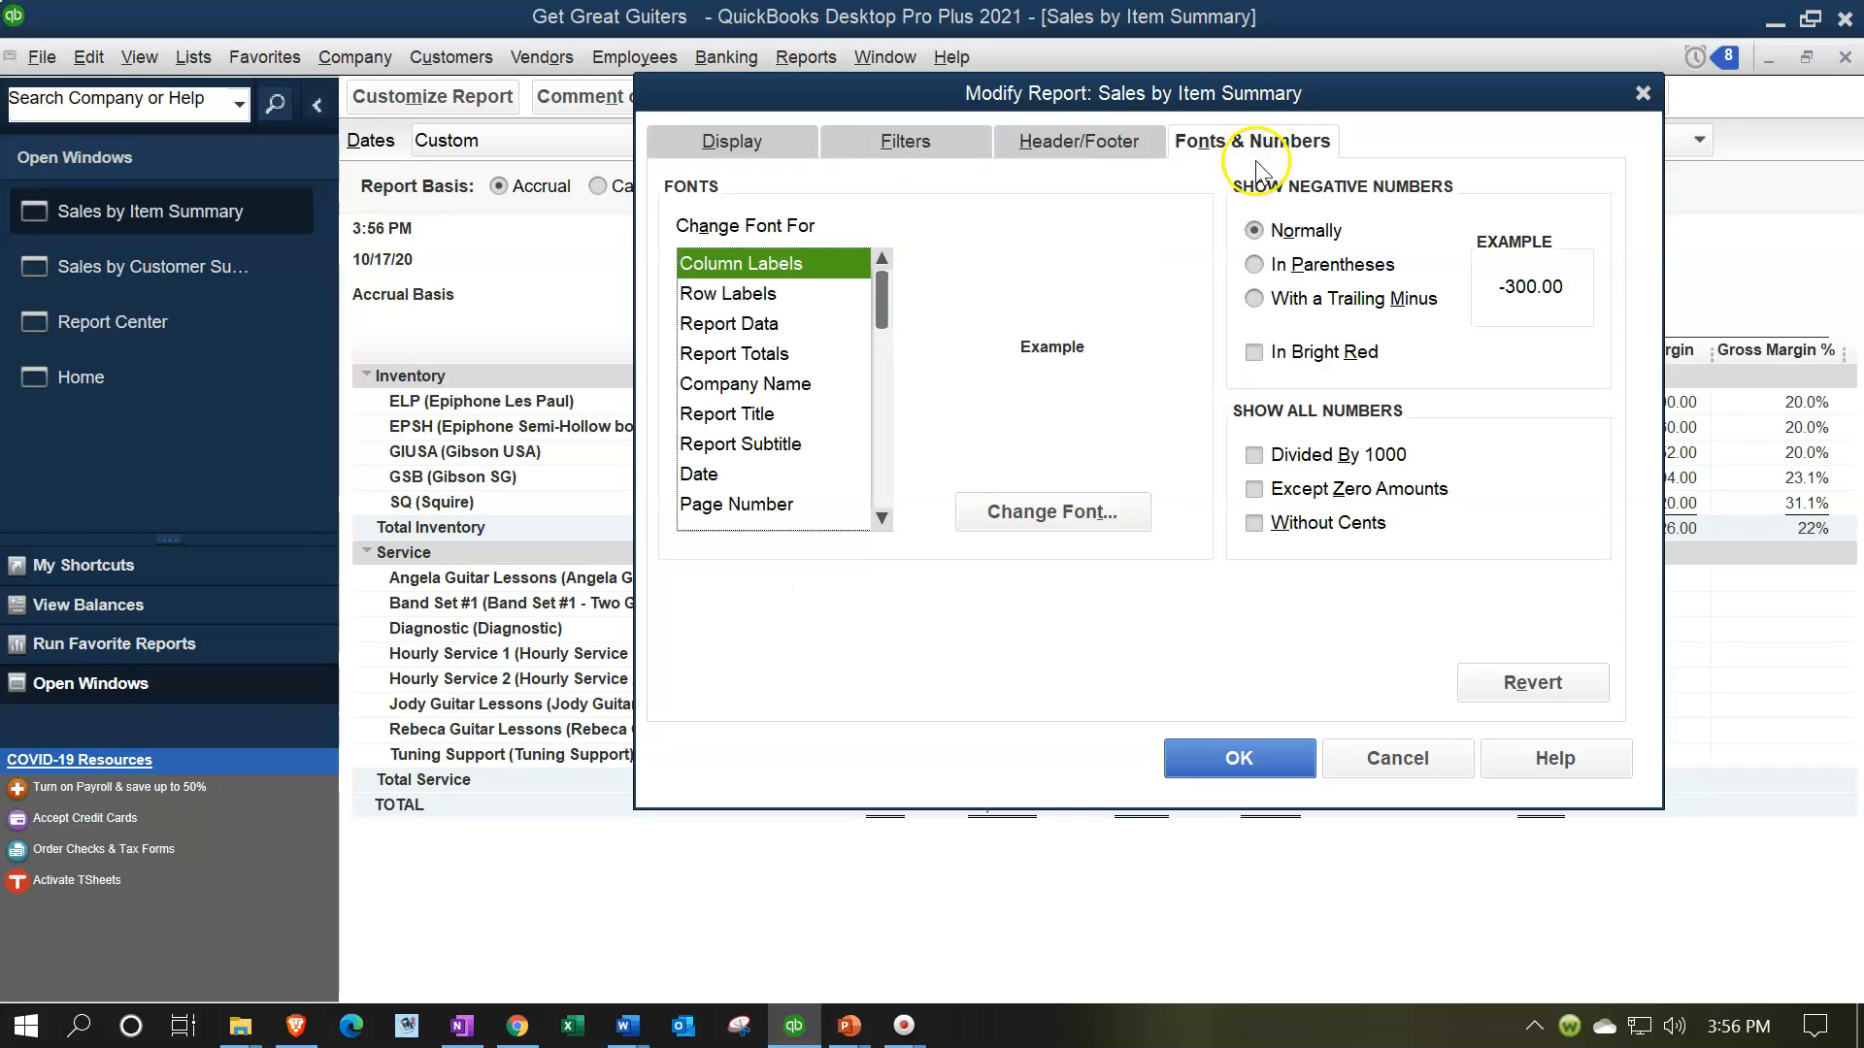
{"action": "left_click", "coordinate": [1255, 265]}
{"action": "left_click", "coordinate": [1253, 352]}
{"action": "left_click", "coordinate": [1255, 525]}
{"action": "left_click", "coordinate": [1238, 759]}
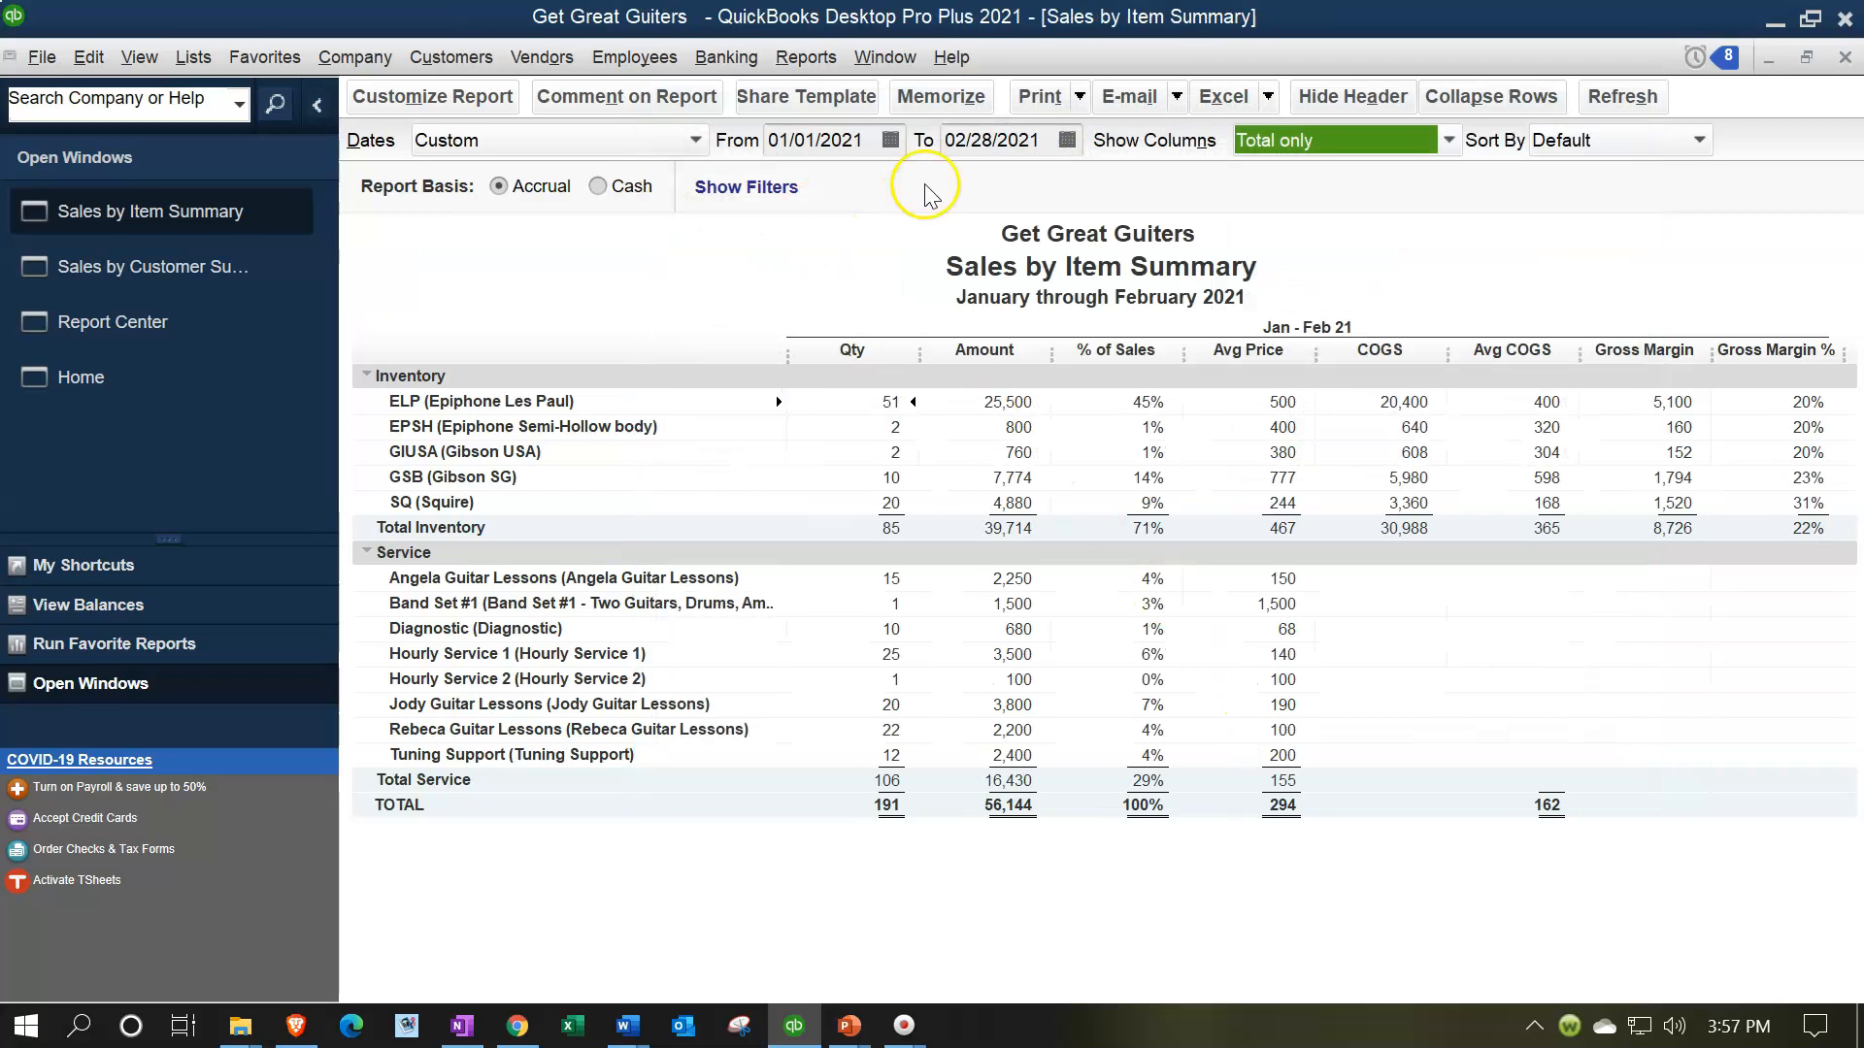
Memorize the report as "Sales by Item Summary IU" in the Internal Reports memorized report group and close it
{"action": "left_click", "coordinate": [940, 96]}
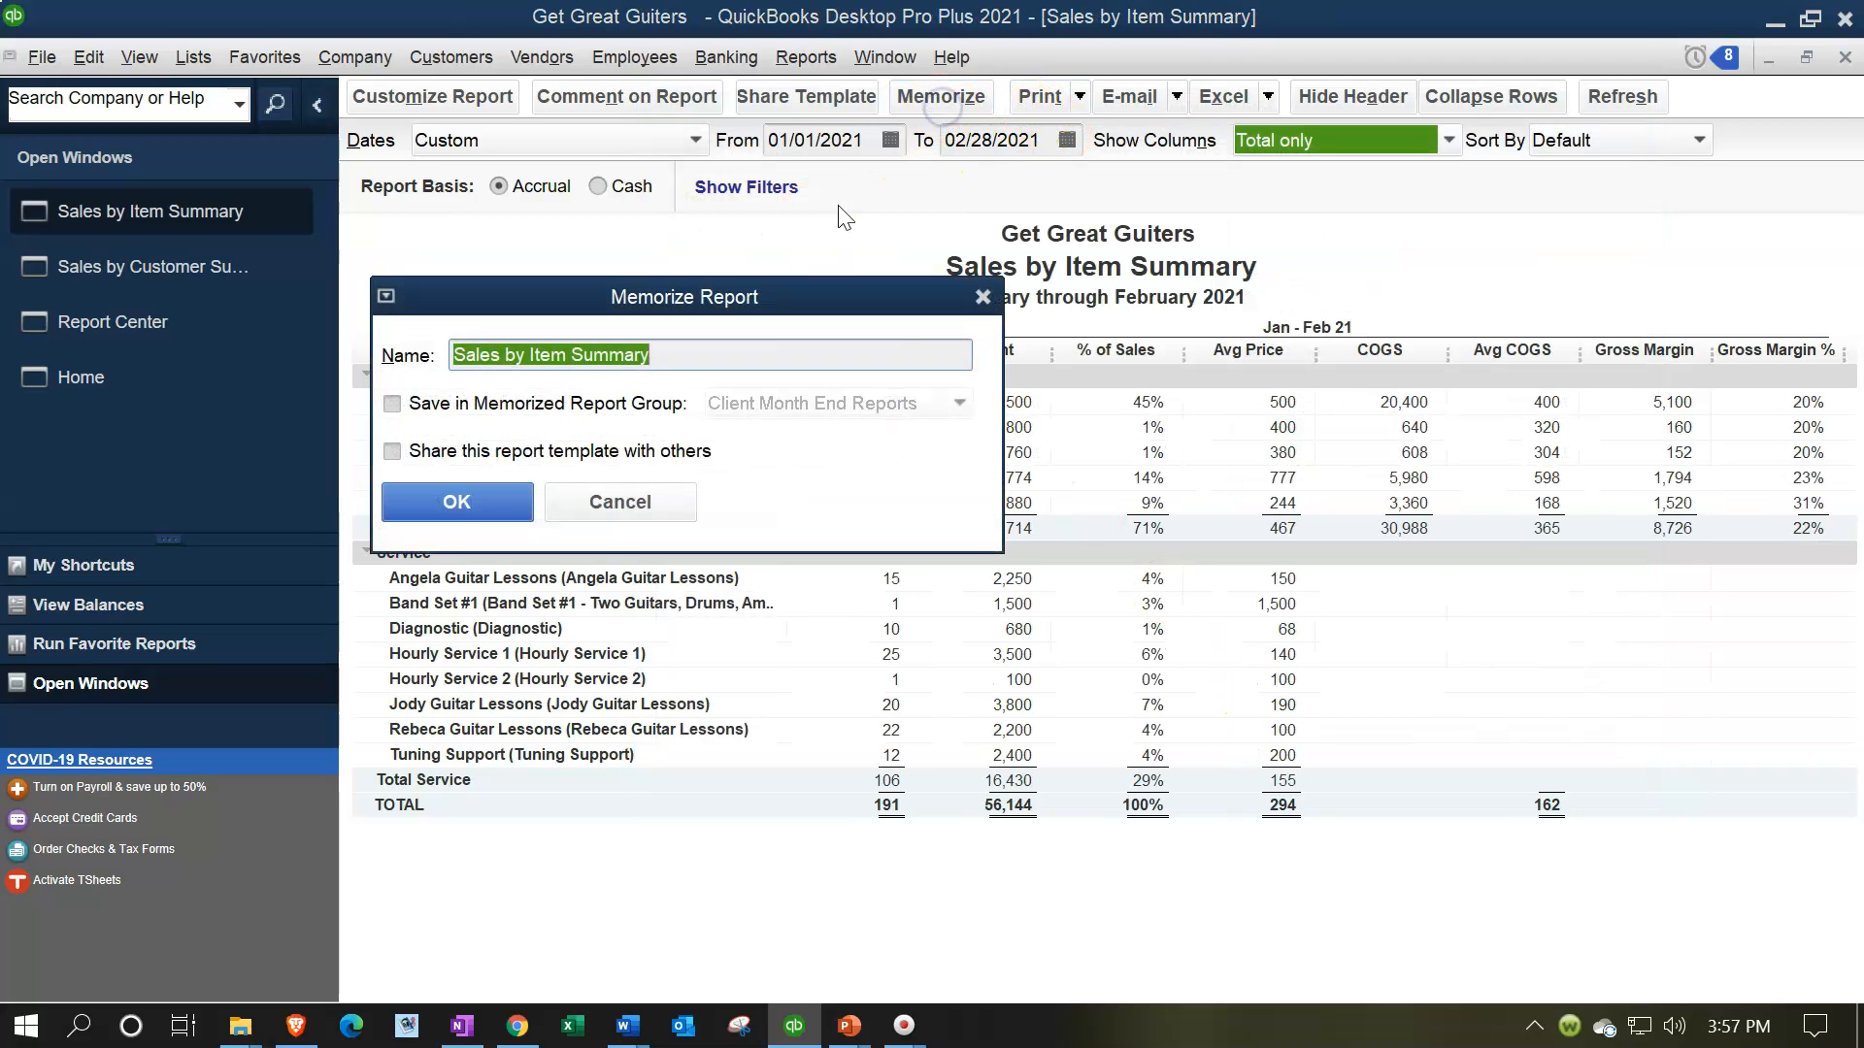
{"action": "left_click", "coordinate": [714, 351]}
{"action": "type", "text": "IU"}
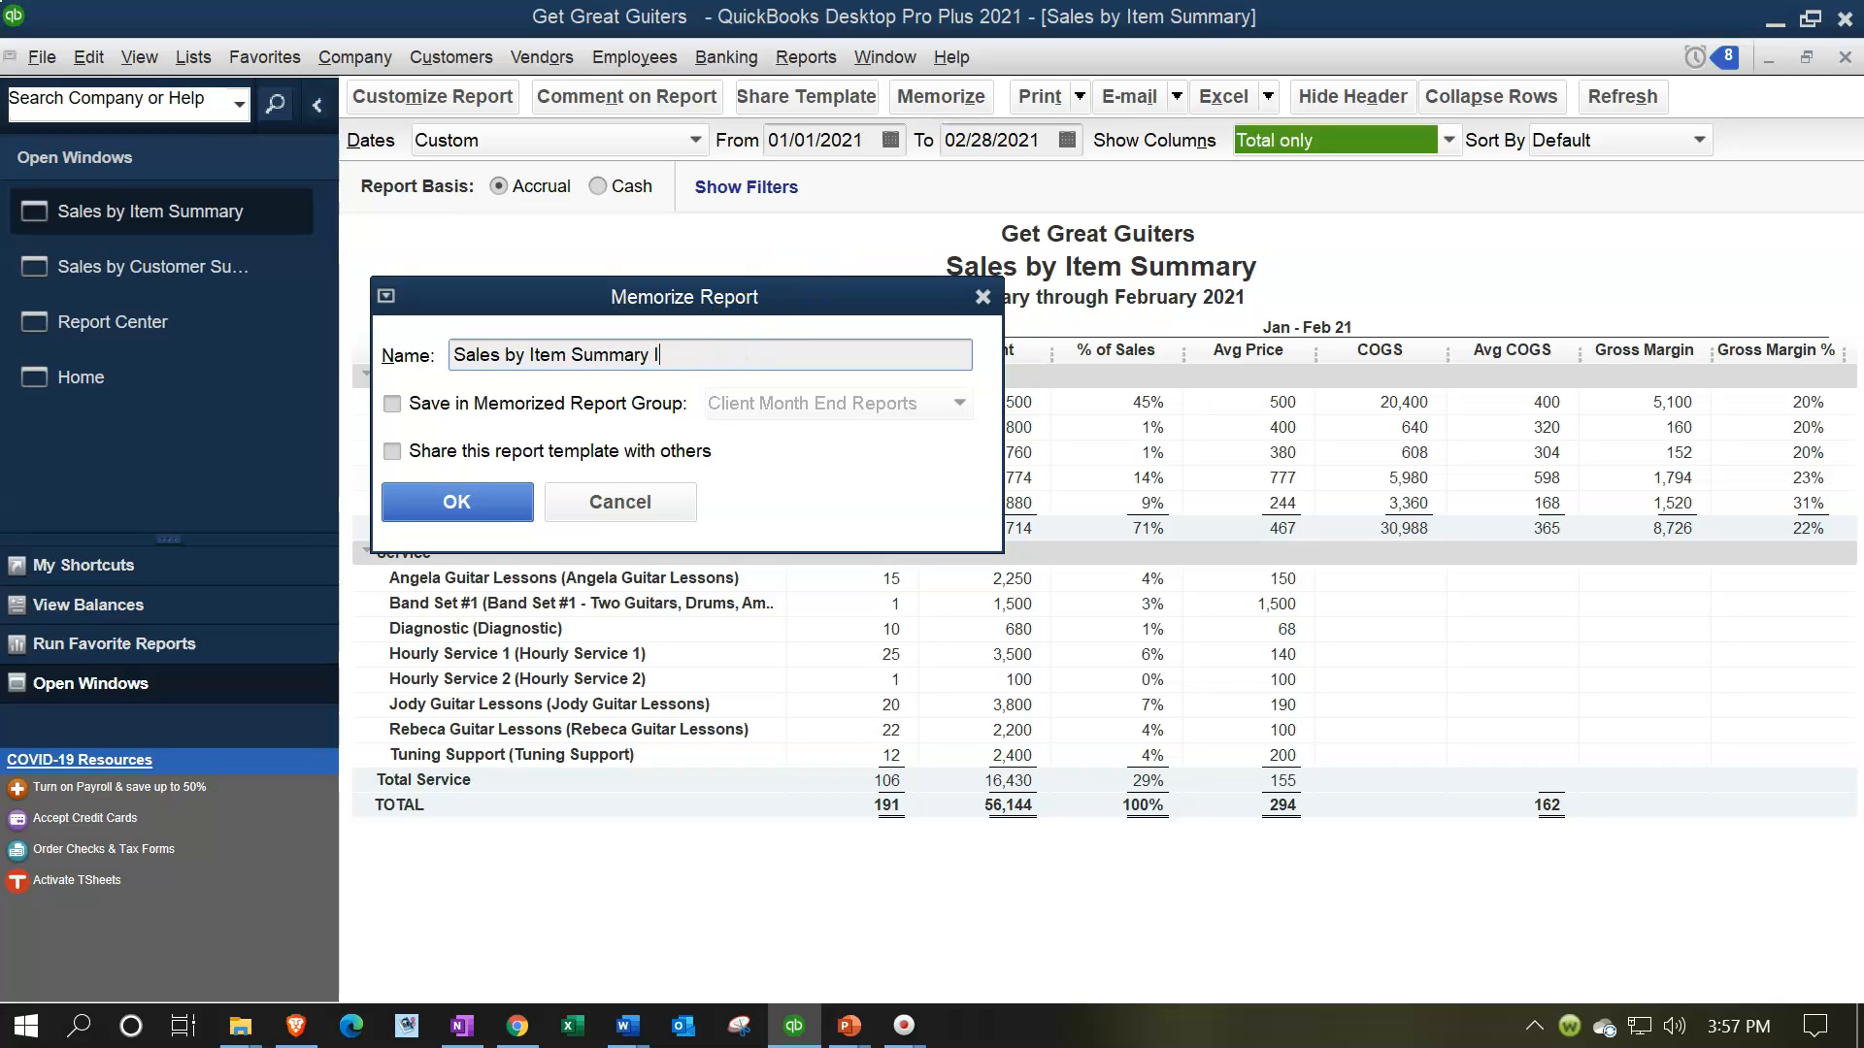
{"action": "key", "text": "BackSpace"}
{"action": "key", "text": "BackSpace"}
{"action": "type", "text": "IU"}
{"action": "left_click", "coordinate": [393, 403]}
{"action": "left_click", "coordinate": [867, 401]}
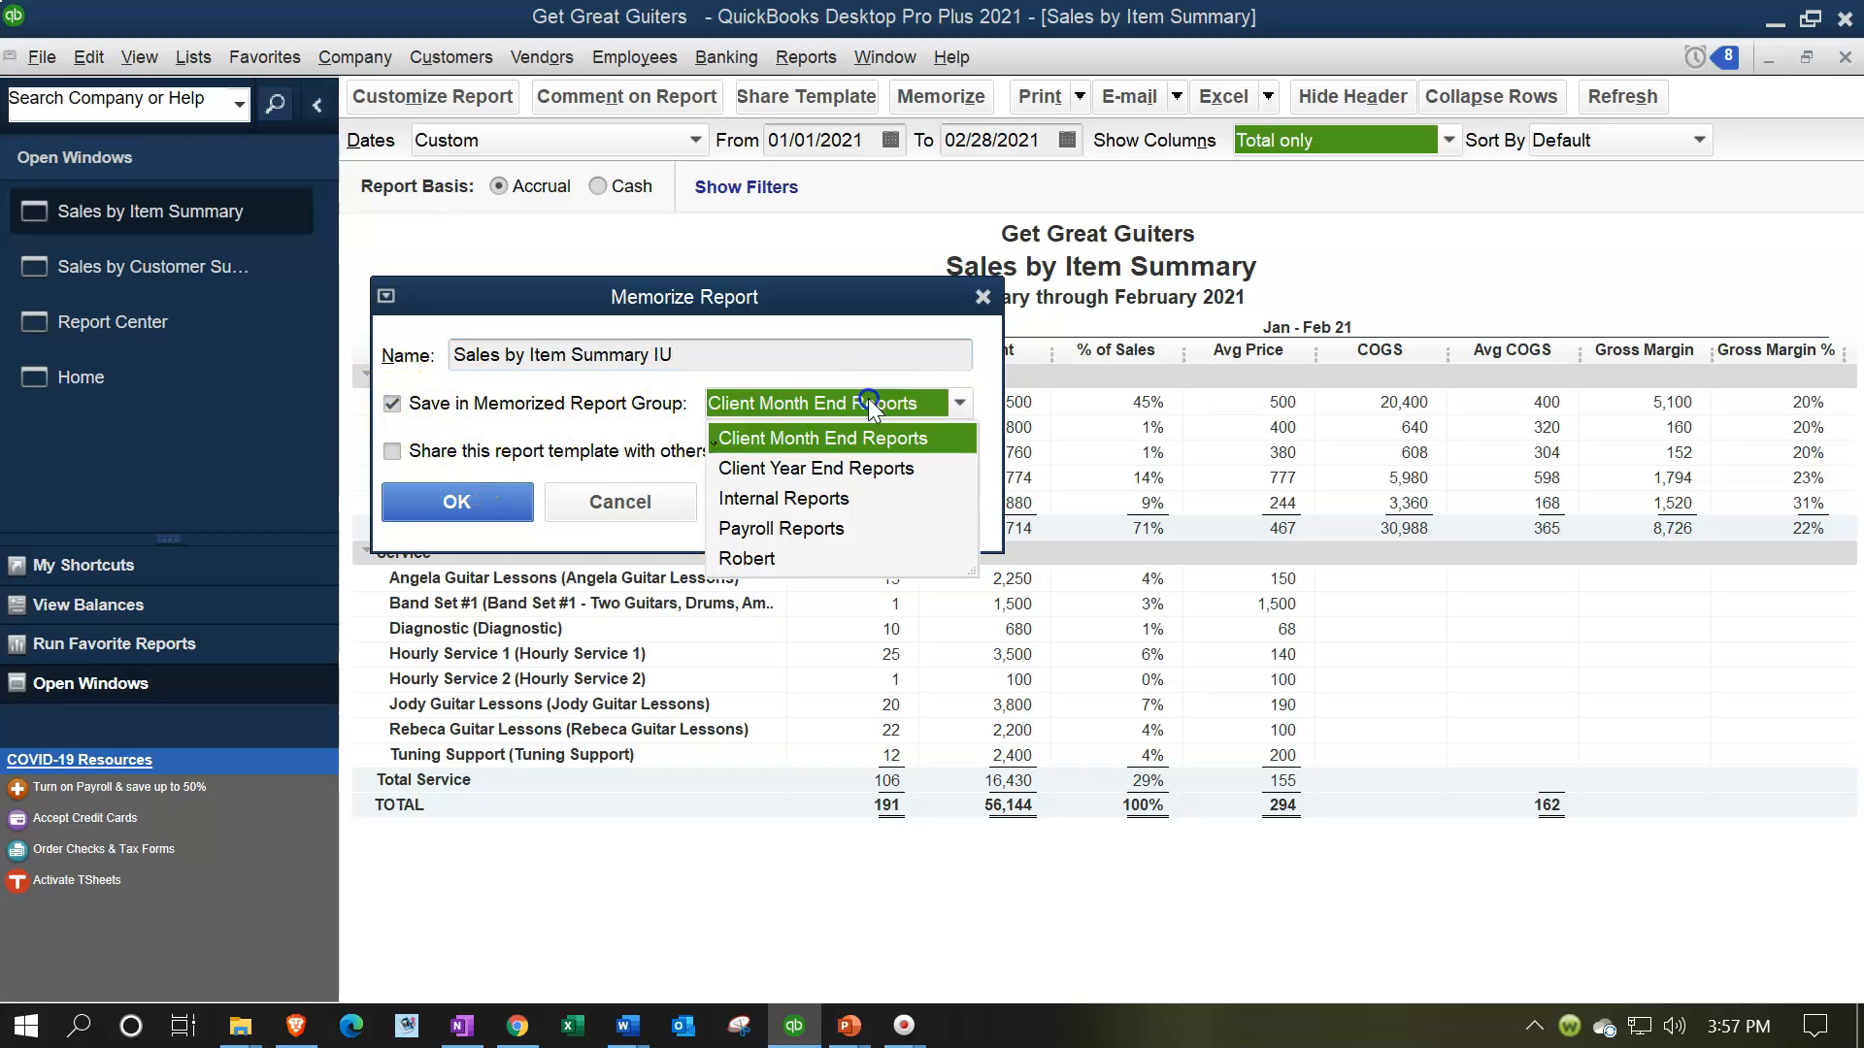
{"action": "left_click", "coordinate": [782, 499]}
{"action": "left_click", "coordinate": [518, 504]}
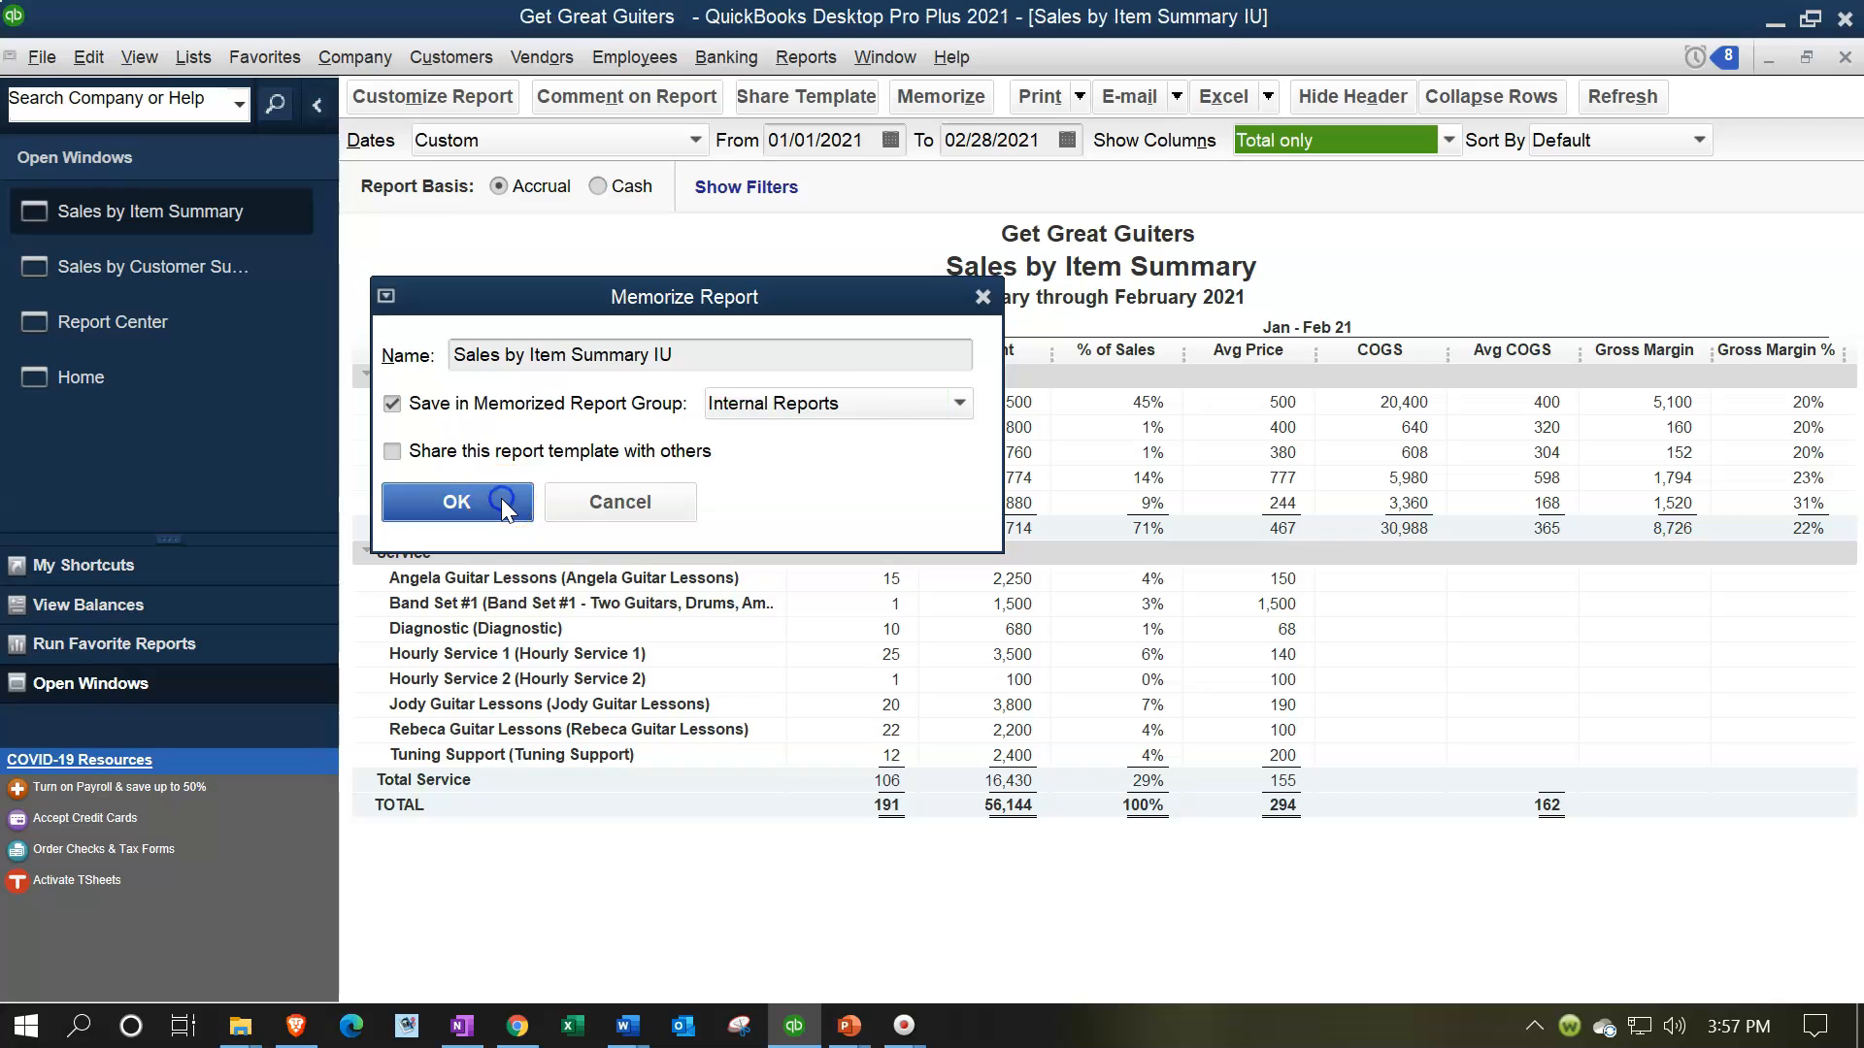
{"action": "left_click", "coordinate": [1844, 59]}
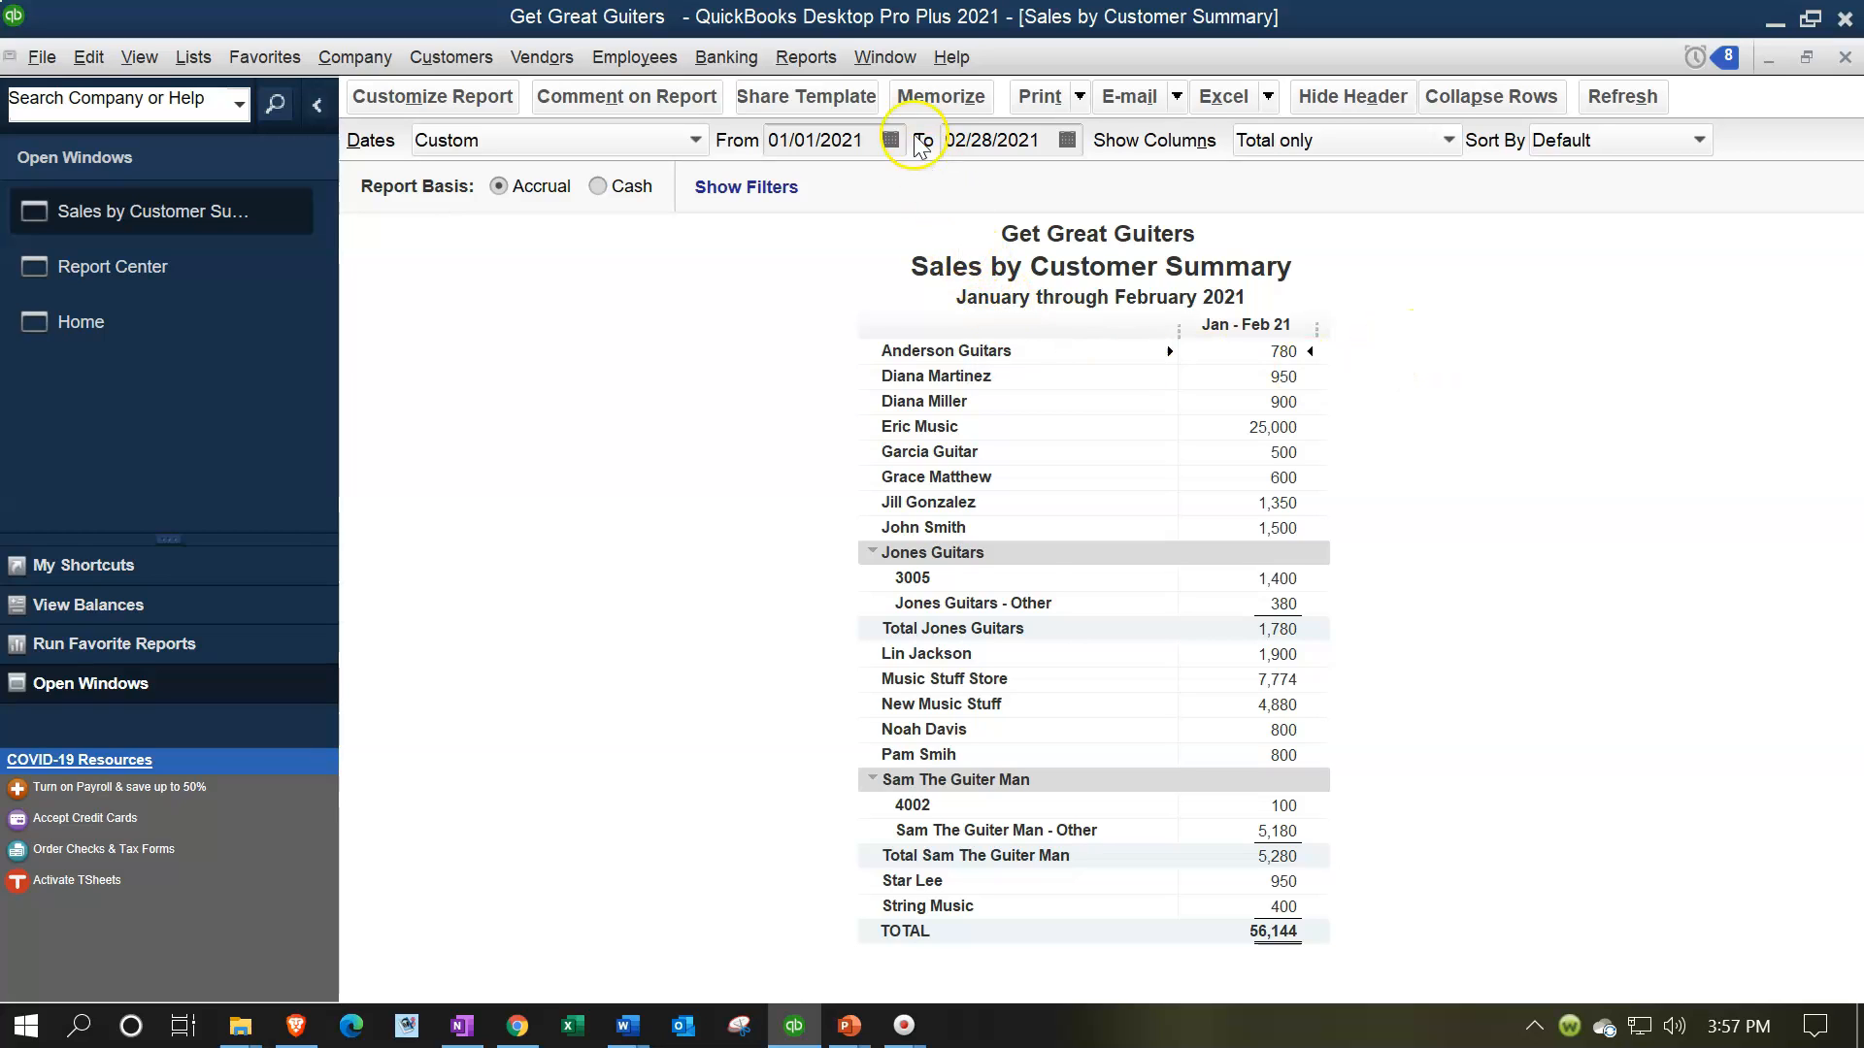
Open the Inventory Valuation Summary report and set its as-of date to 02/28/2021
{"action": "left_click", "coordinate": [807, 58]}
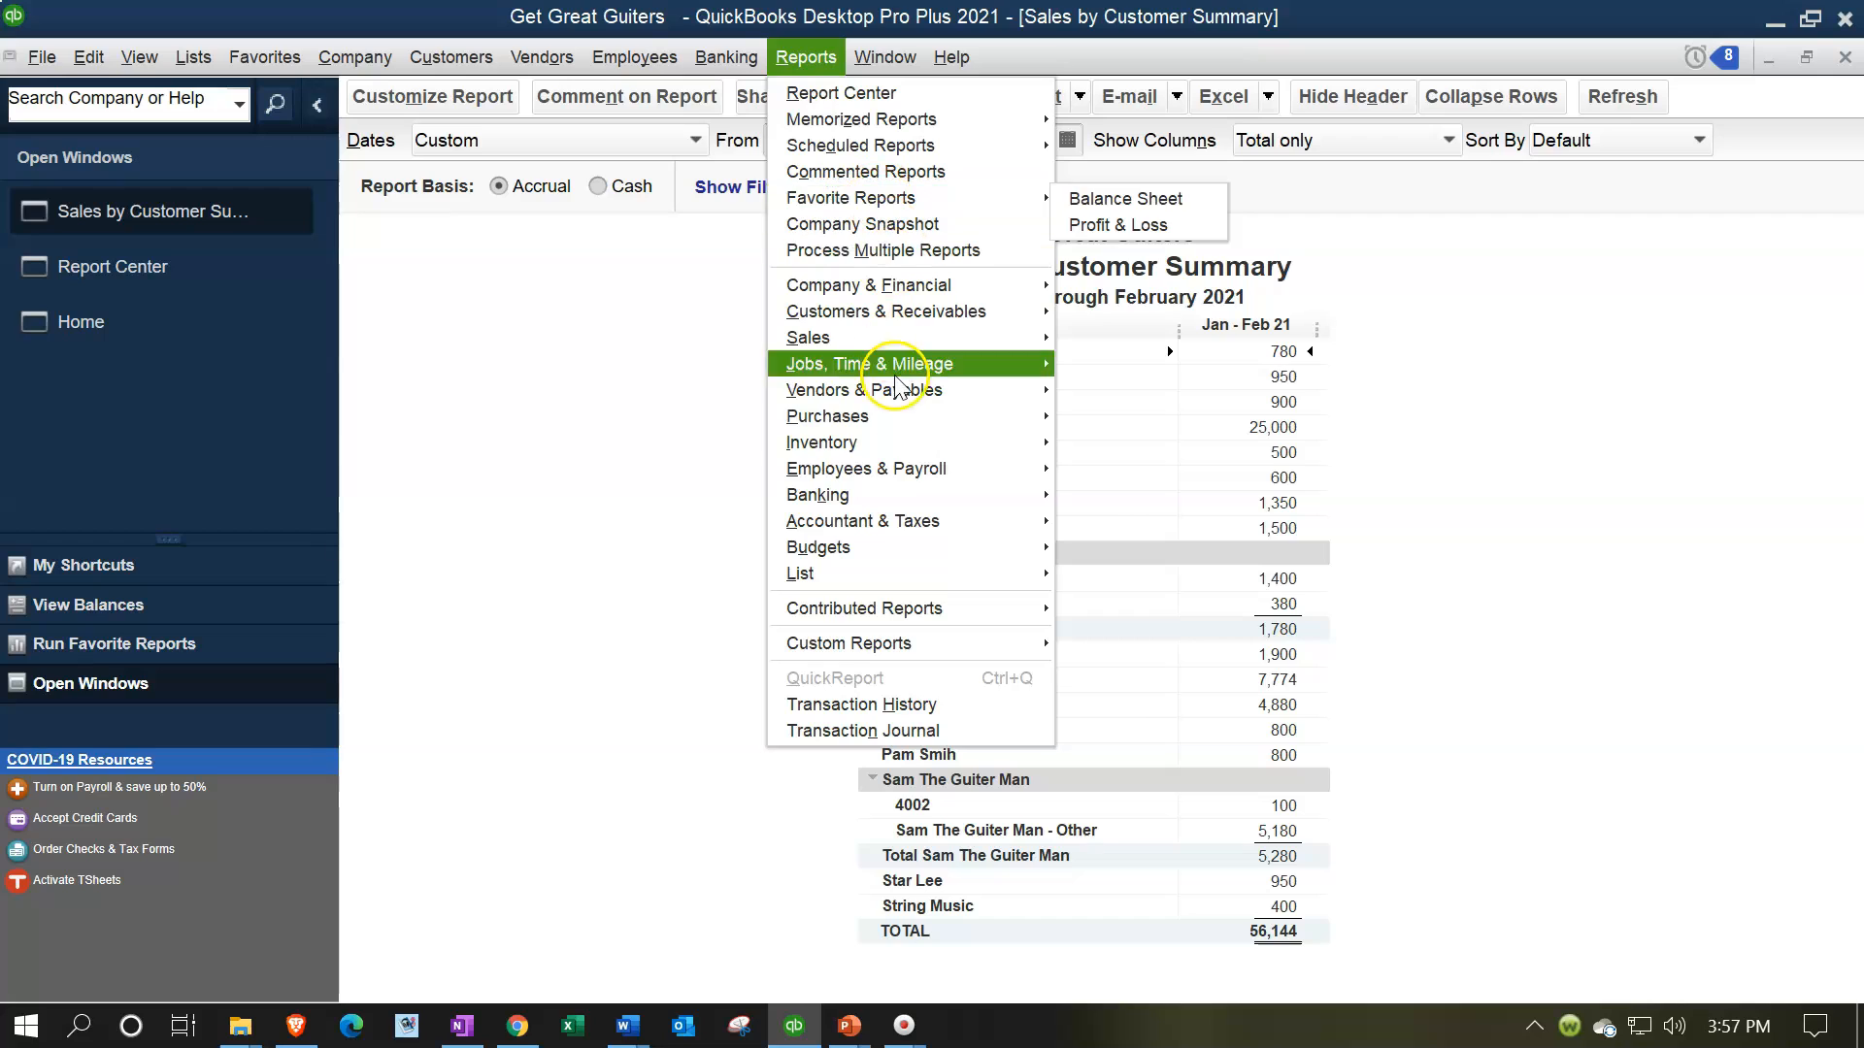
{"action": "mouse_move", "coordinate": [957, 443]}
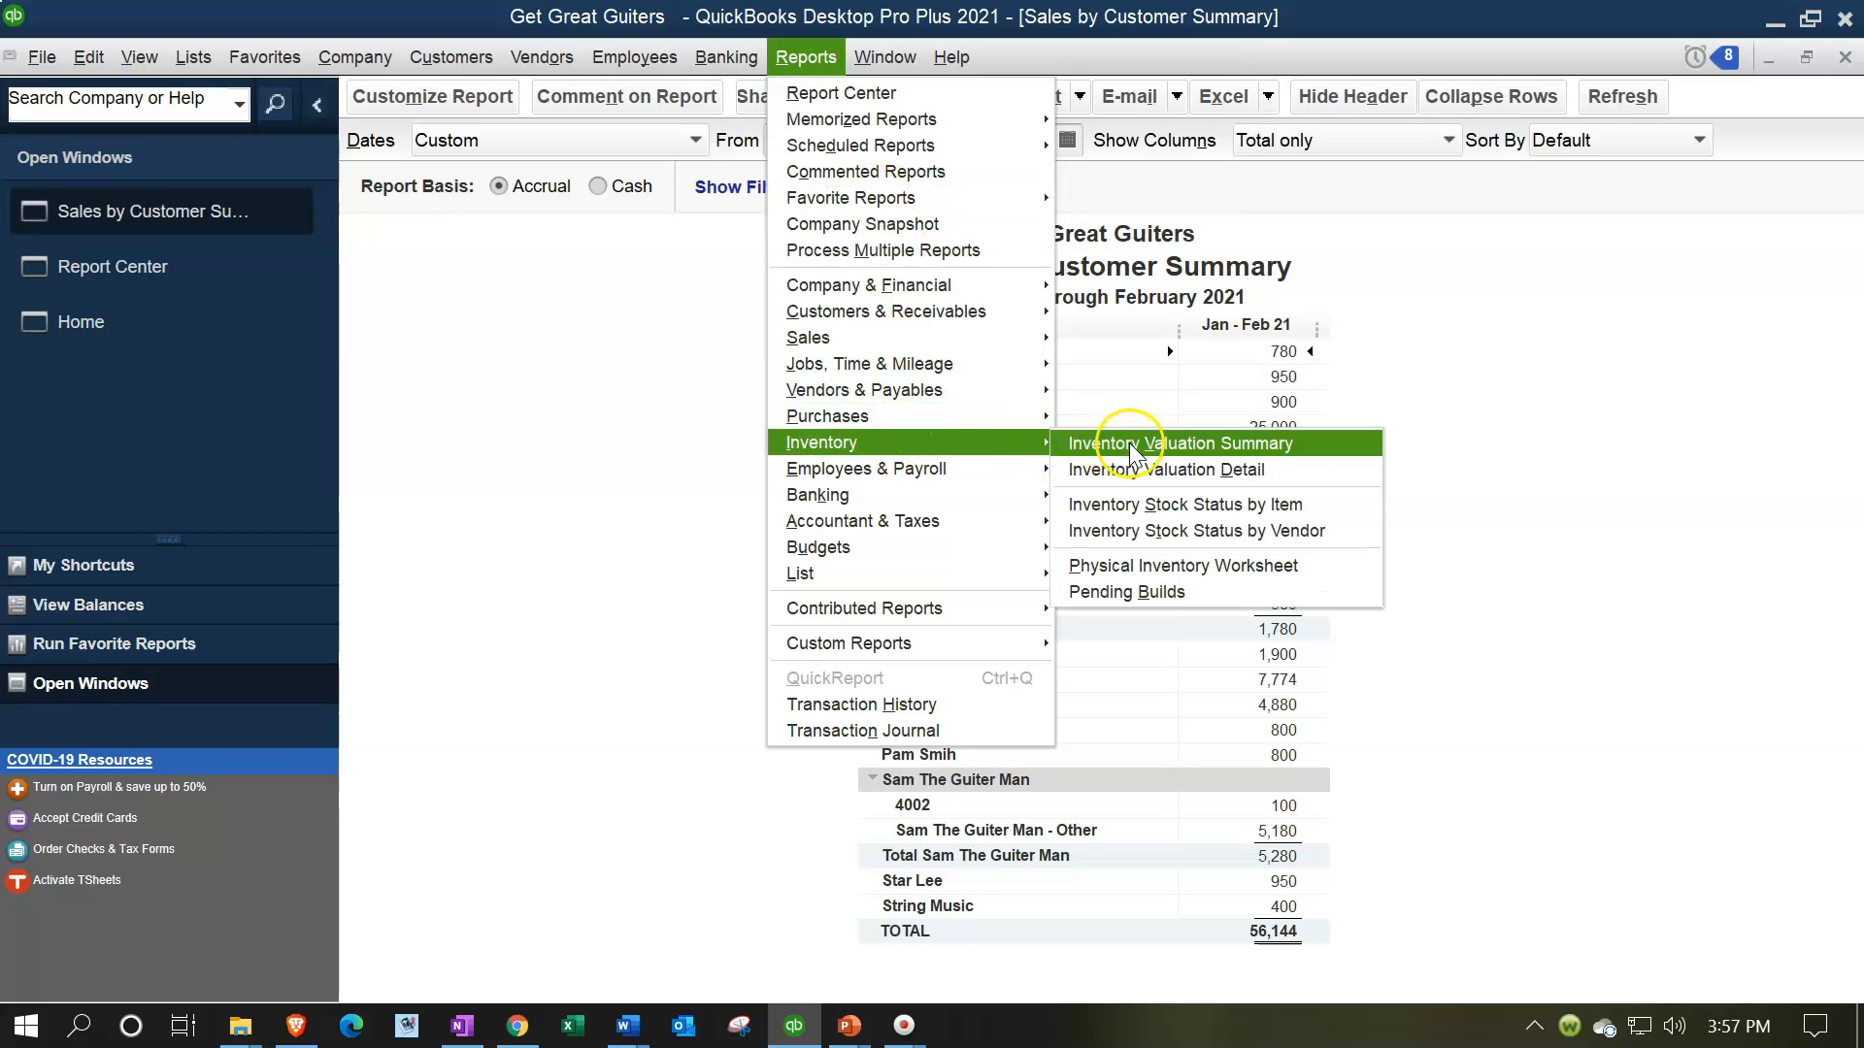
{"action": "left_click", "coordinate": [1245, 445]}
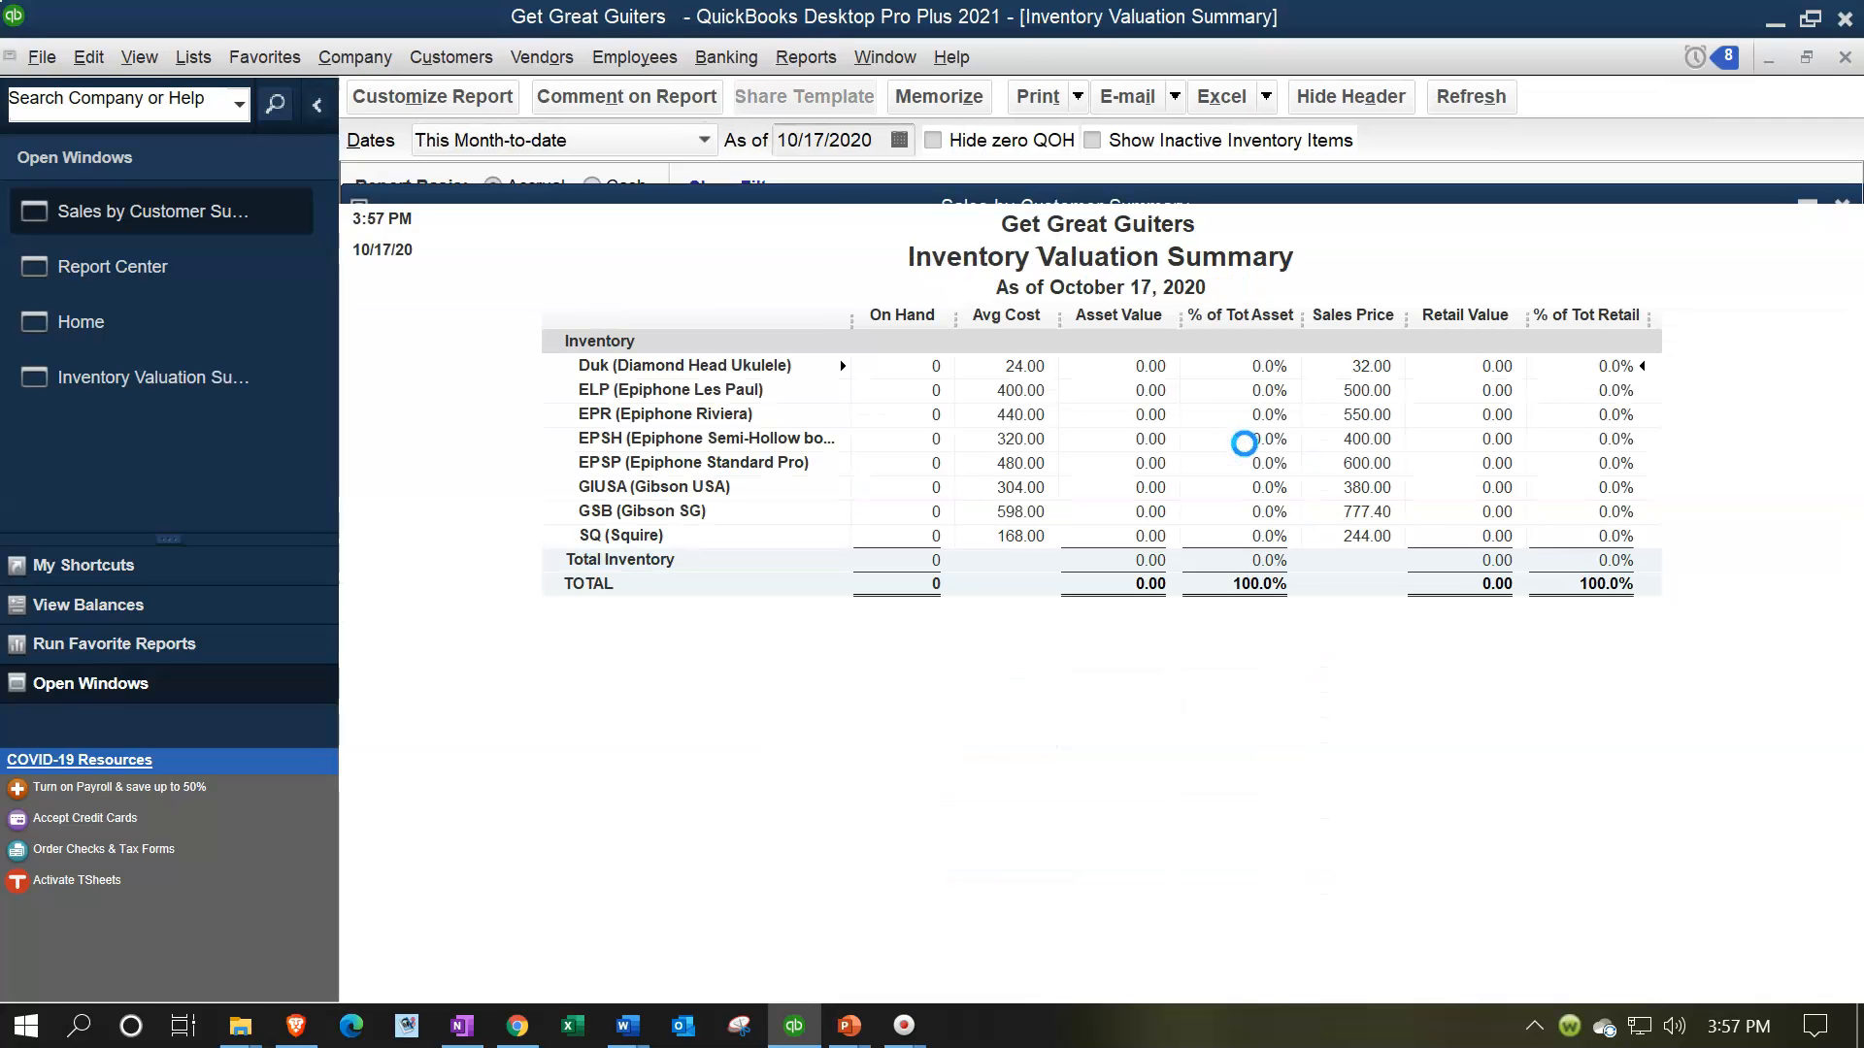
{"action": "left_click", "coordinate": [1245, 446]}
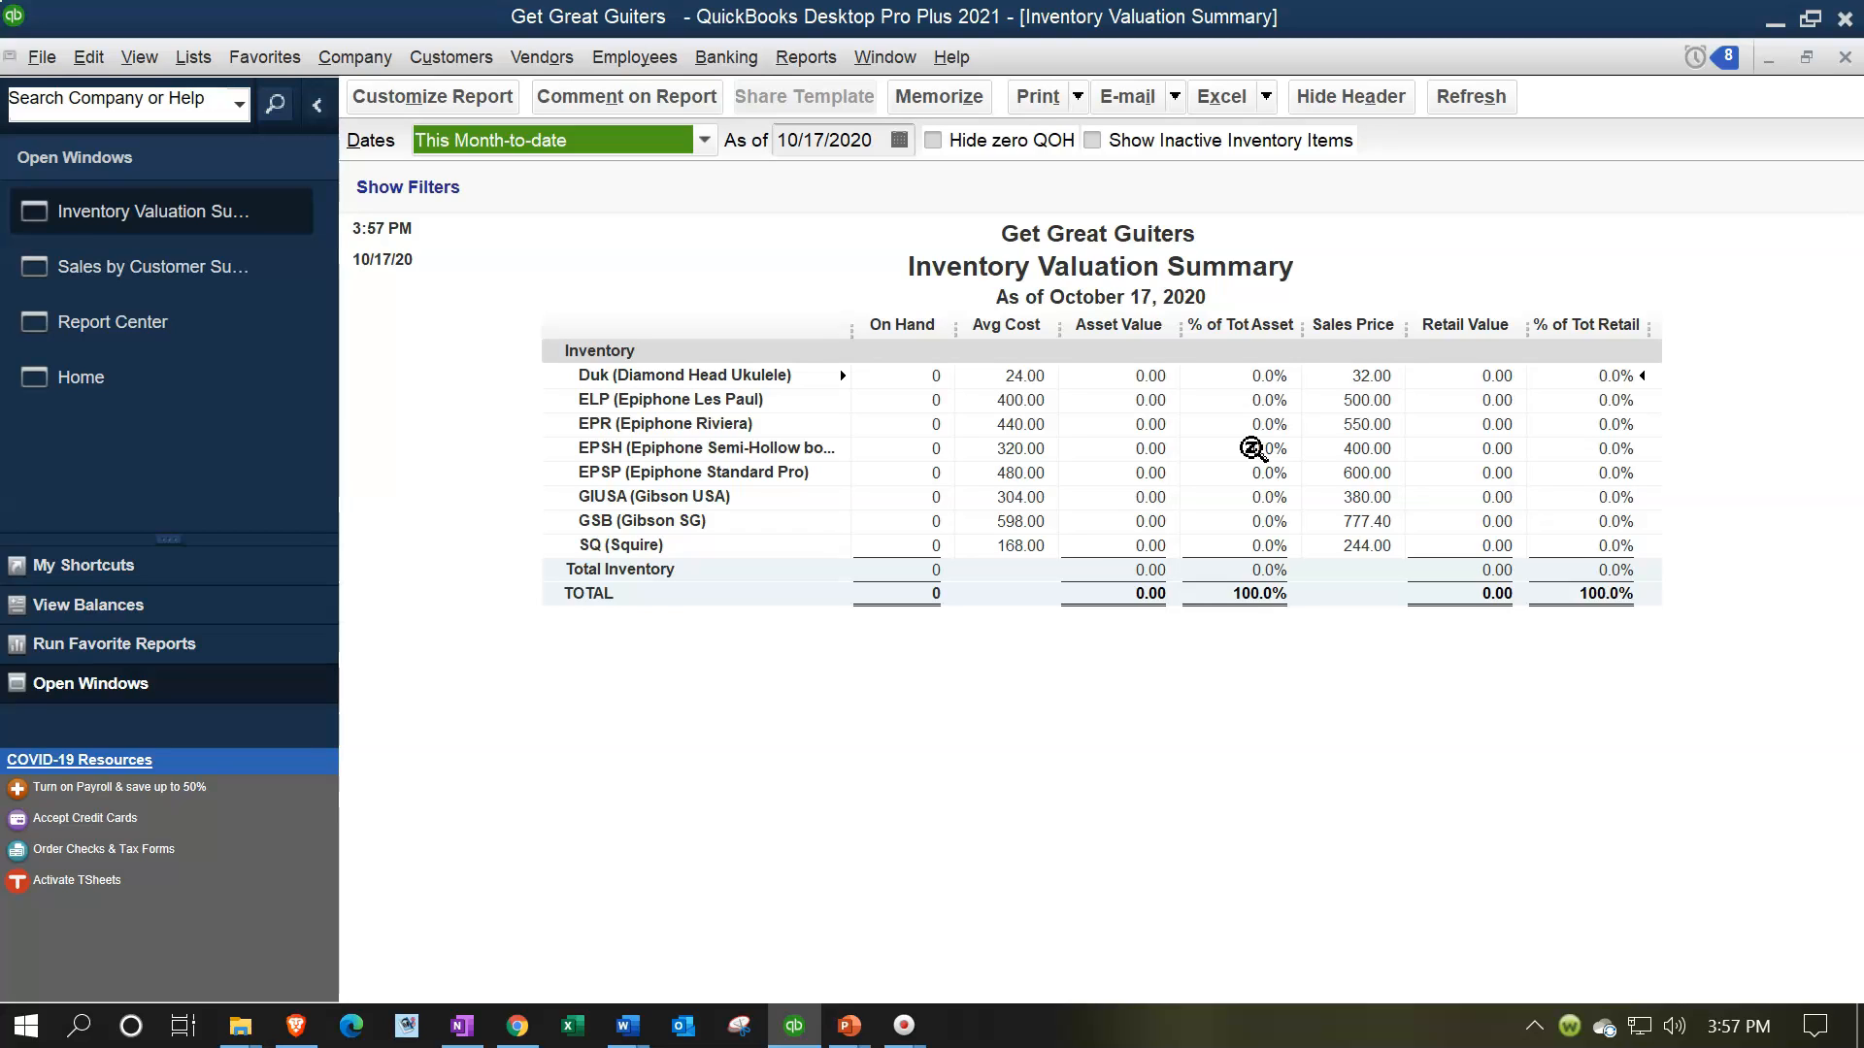
{"action": "key", "text": "Tab"}
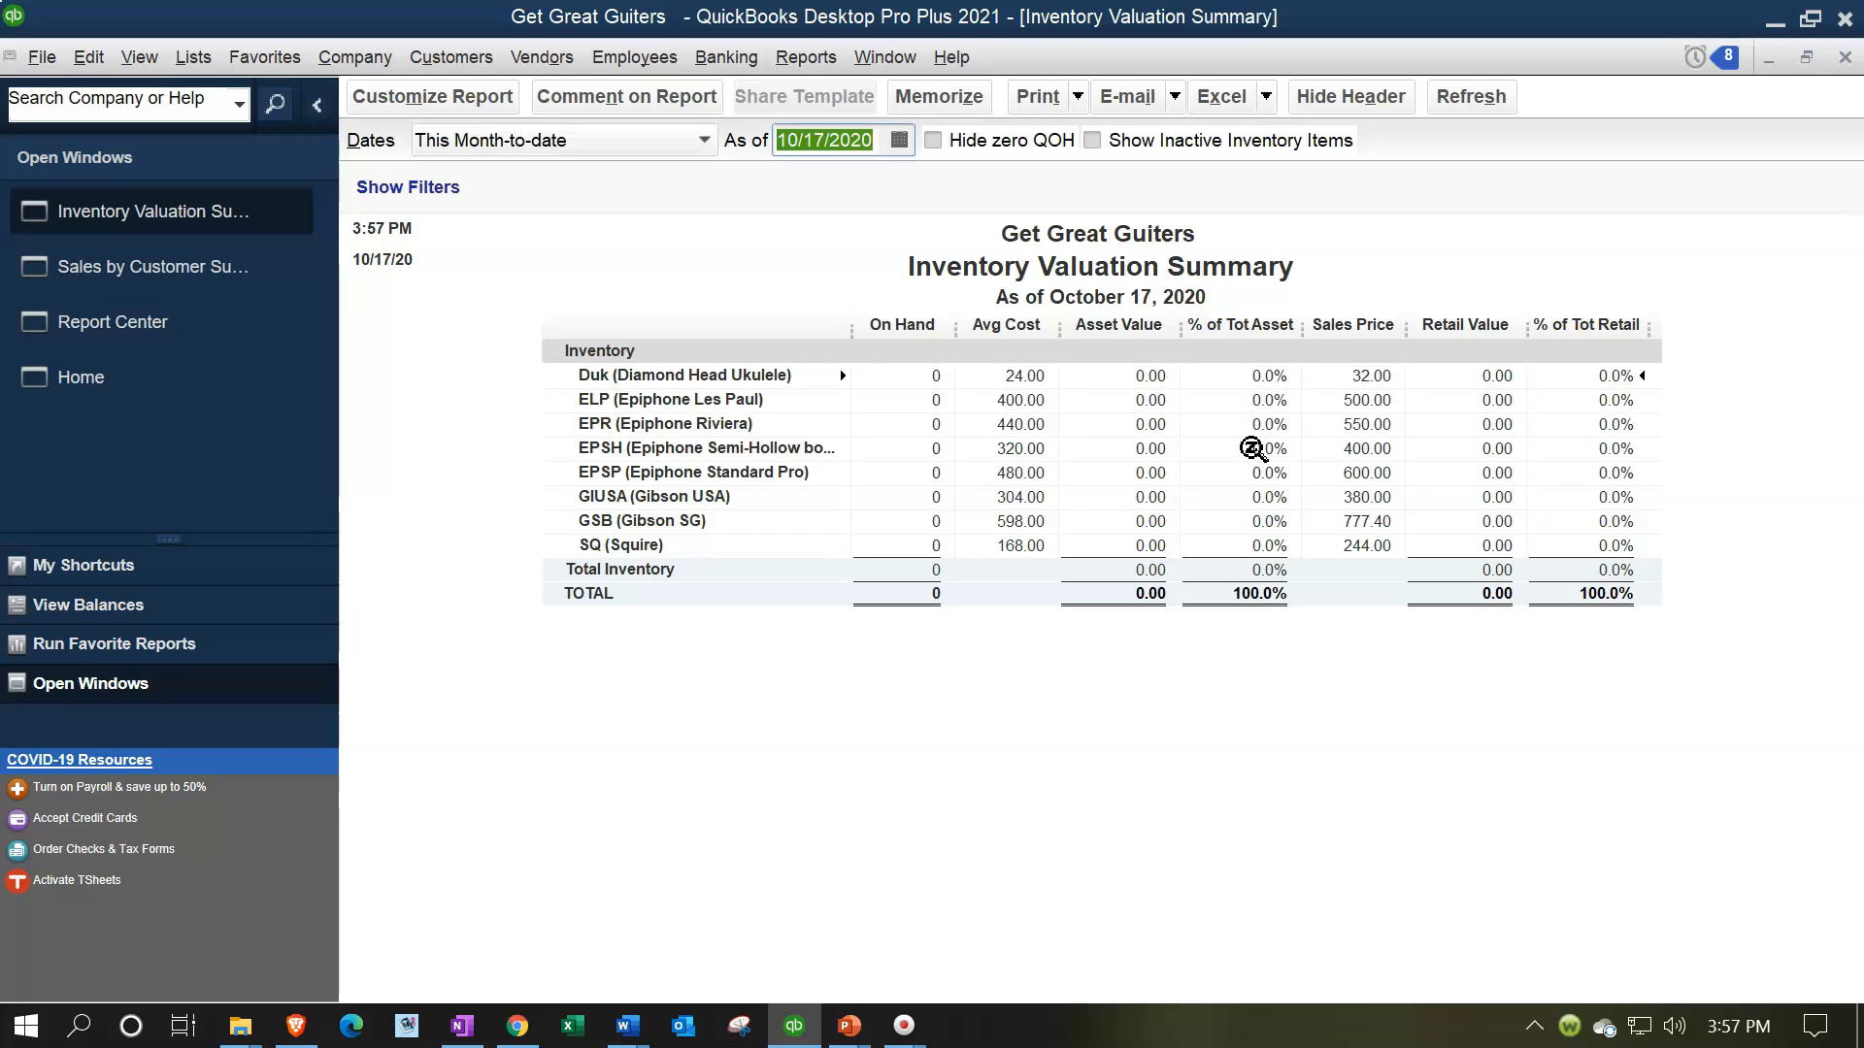
{"action": "type", "text": "022821"}
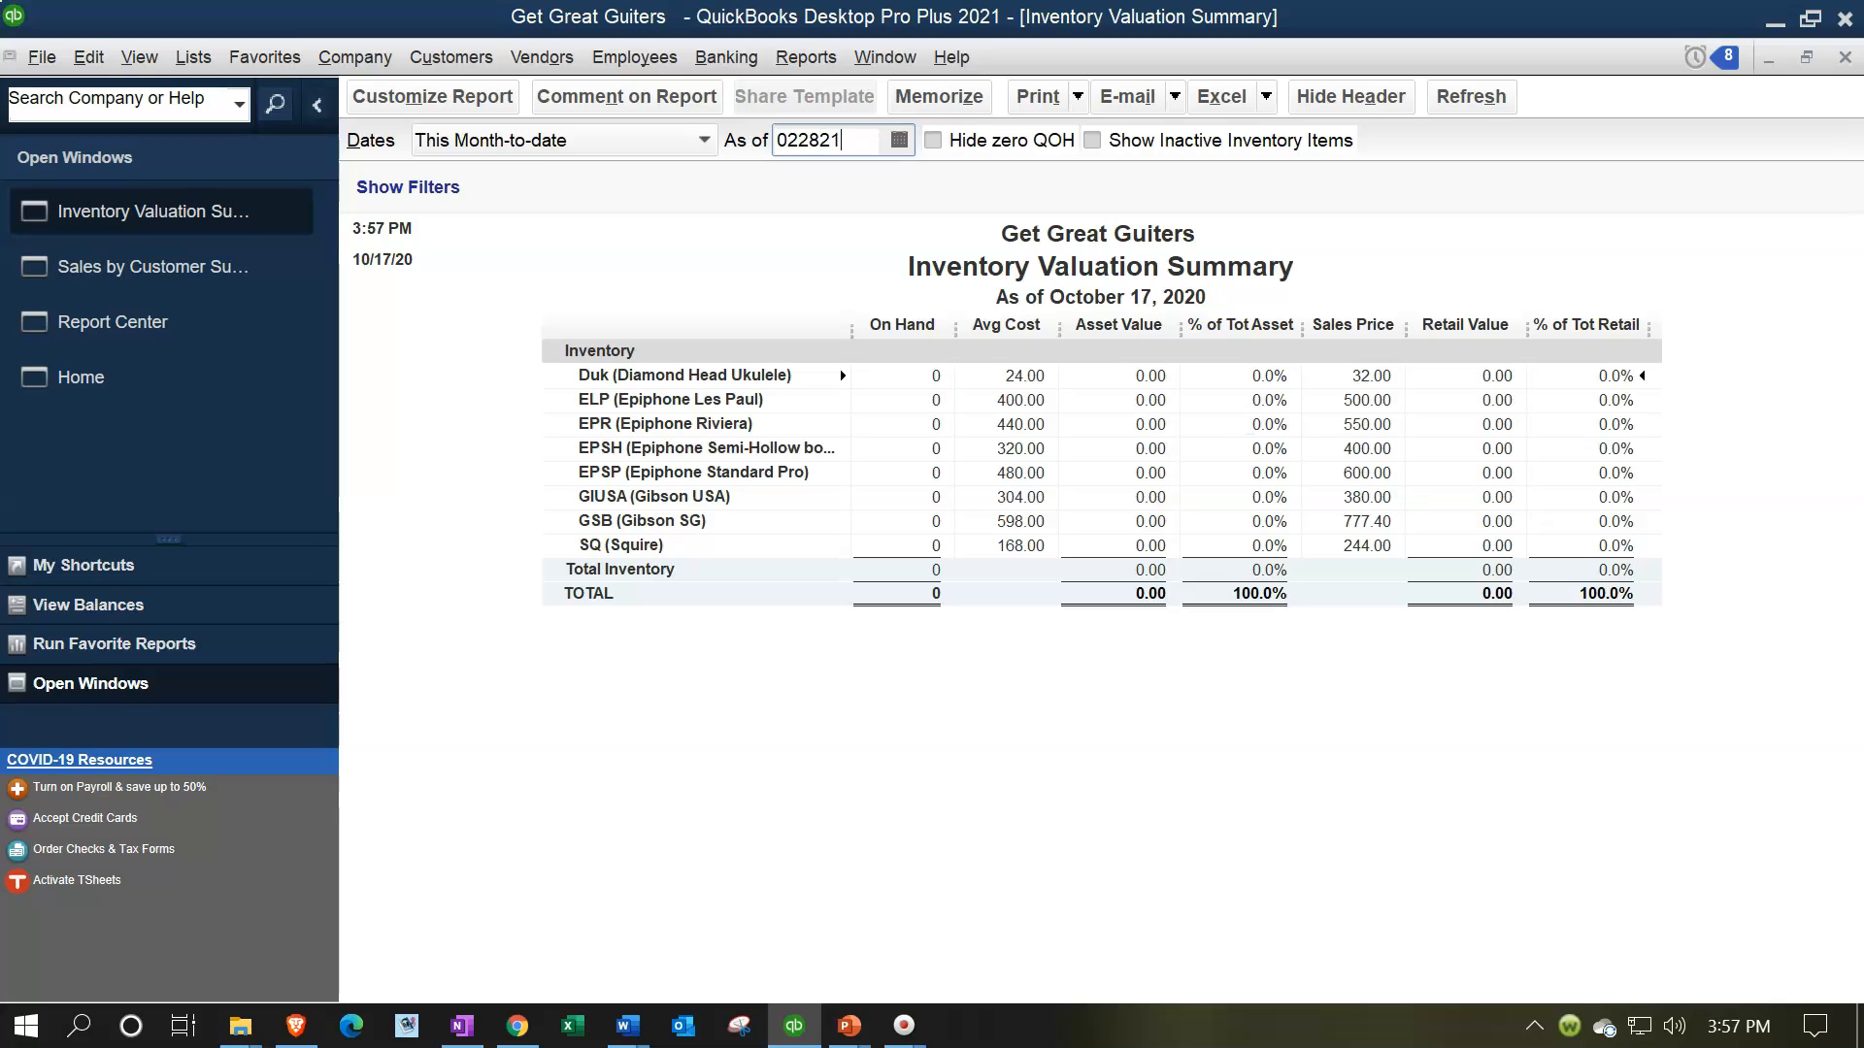
{"action": "key", "text": "Tab"}
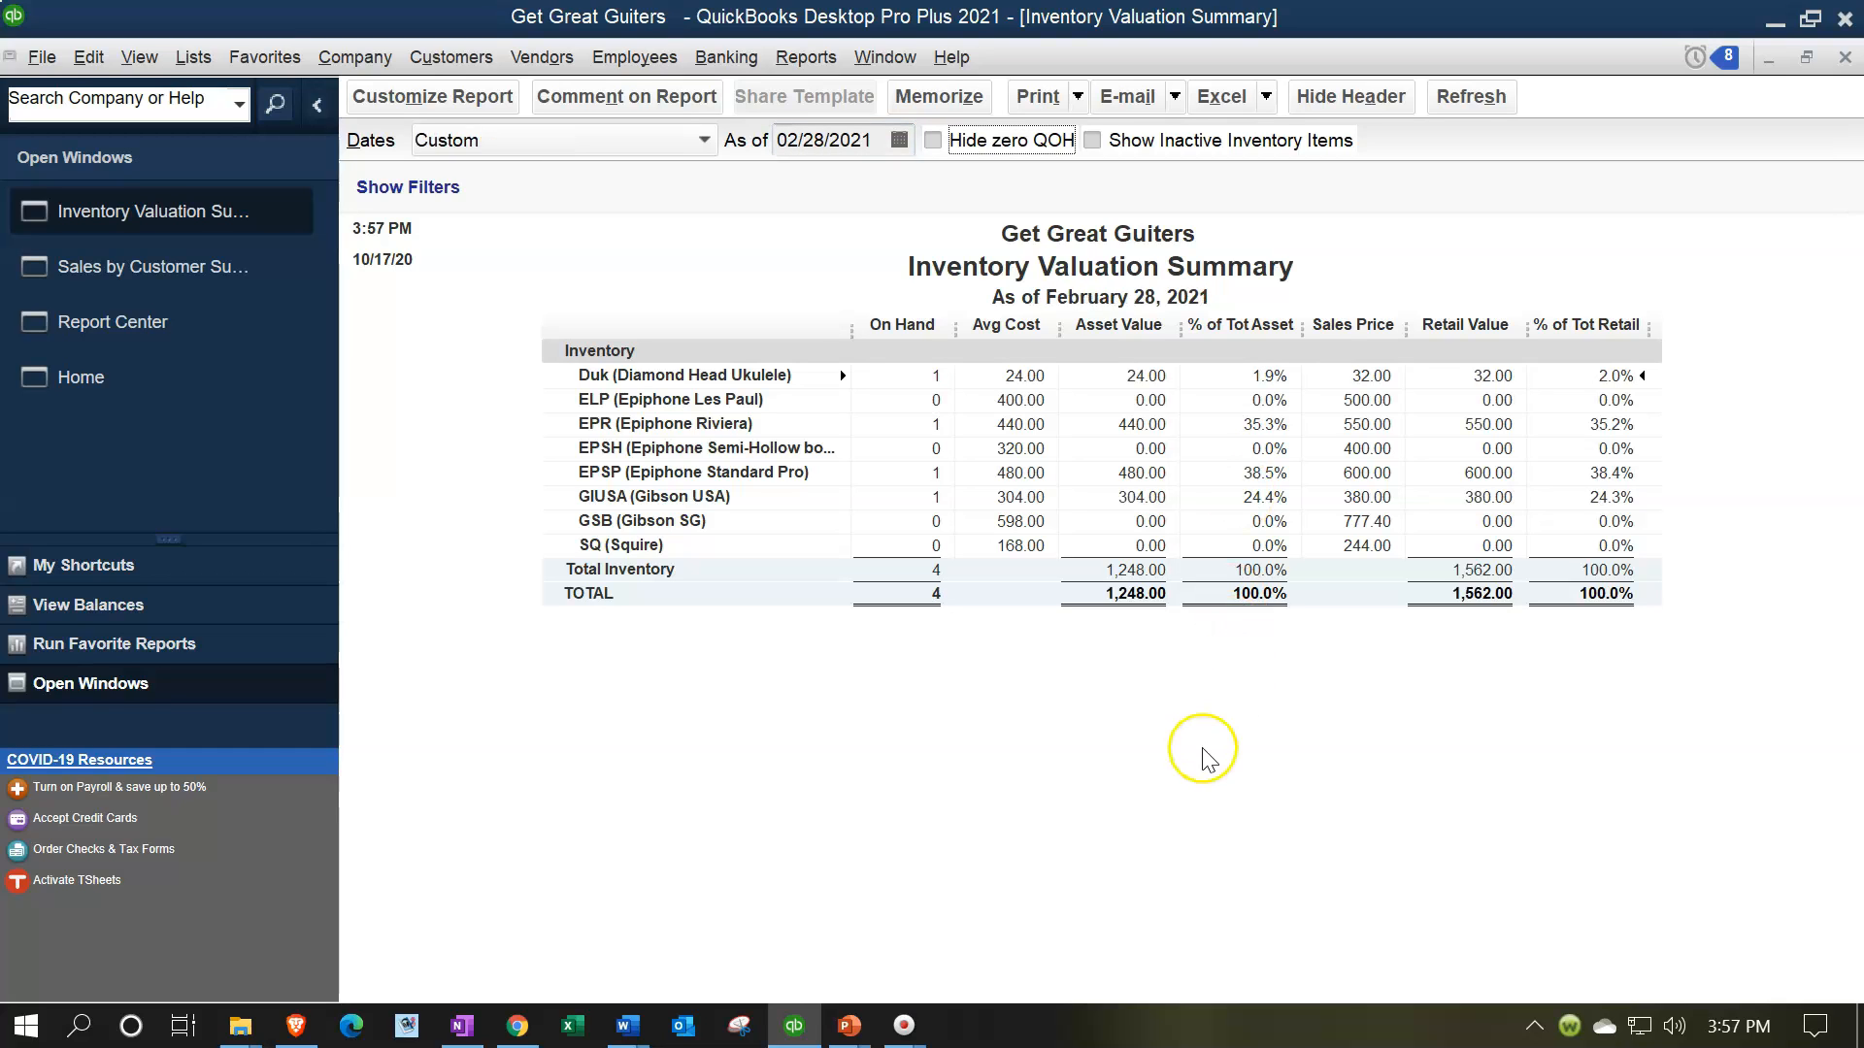
Customize the report to hide the time prepared, stop repeating the header after the first page, and enter the person's first name as extra footer line
{"action": "left_click", "coordinate": [476, 96]}
{"action": "left_click", "coordinate": [1223, 131]}
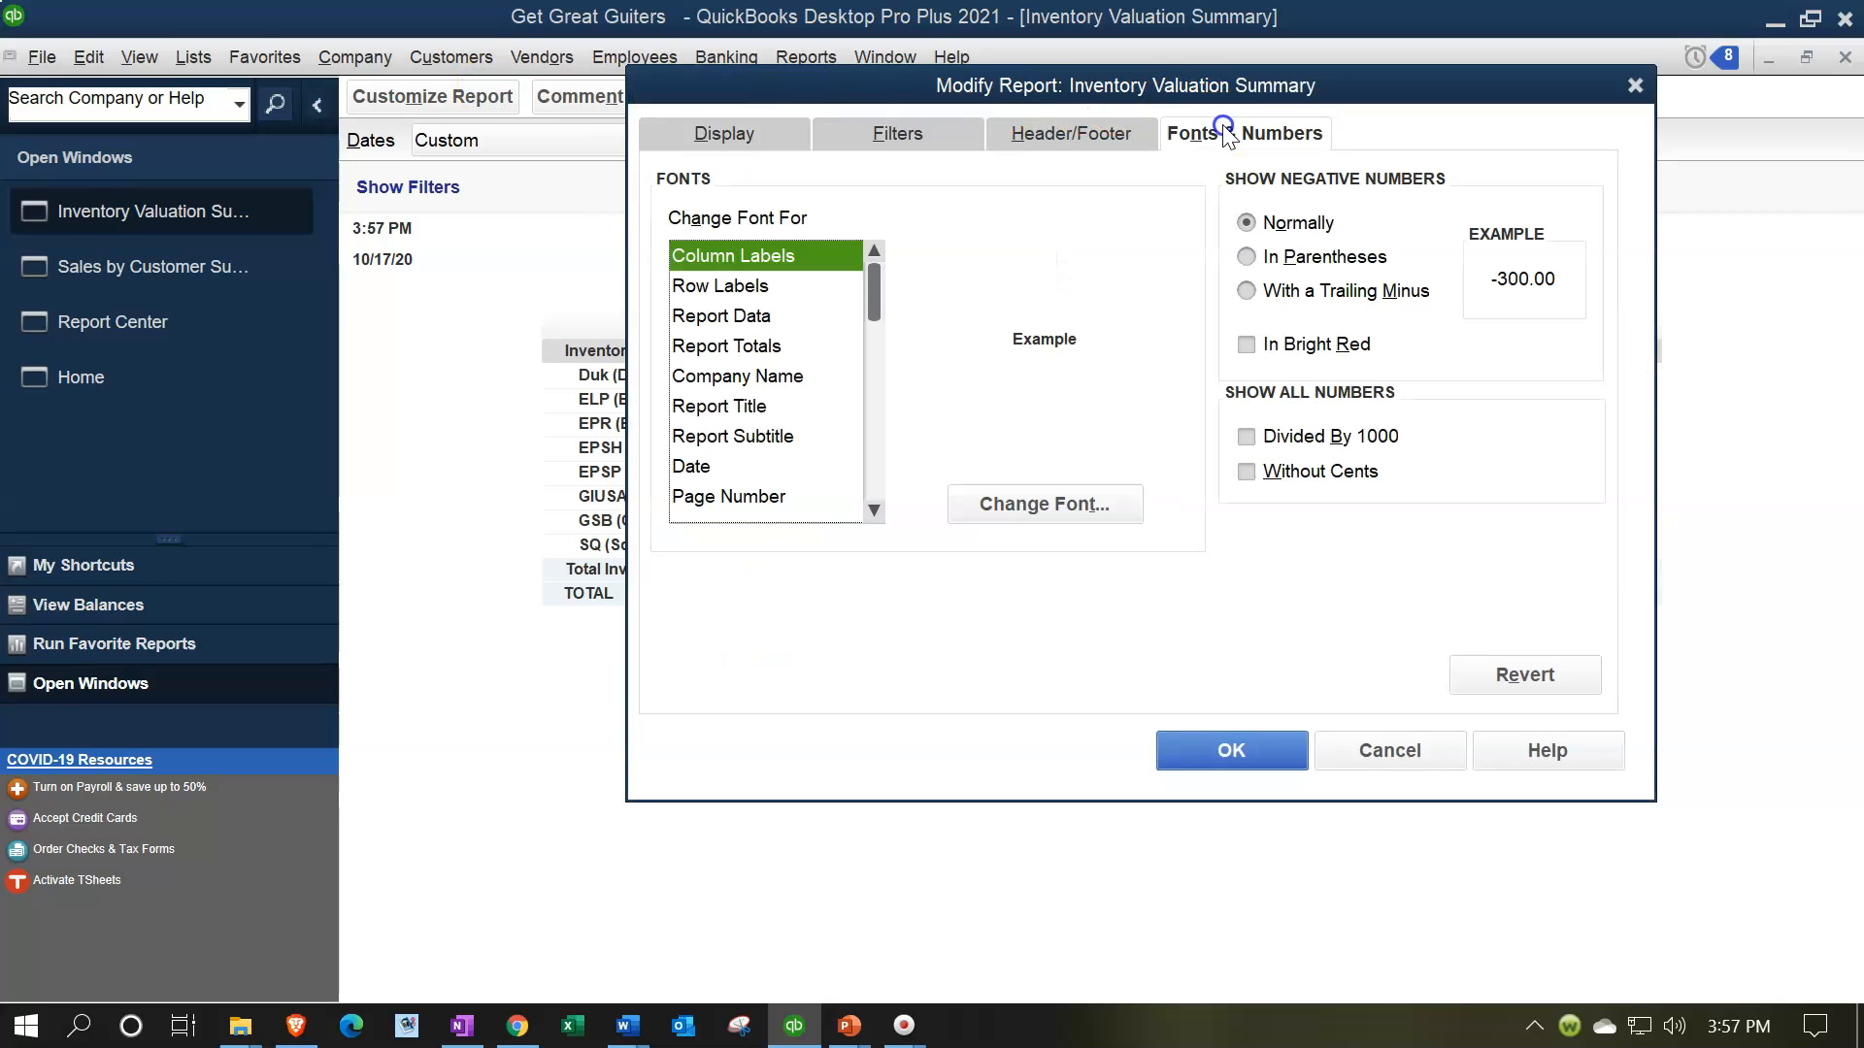
{"action": "left_click", "coordinate": [1069, 133]}
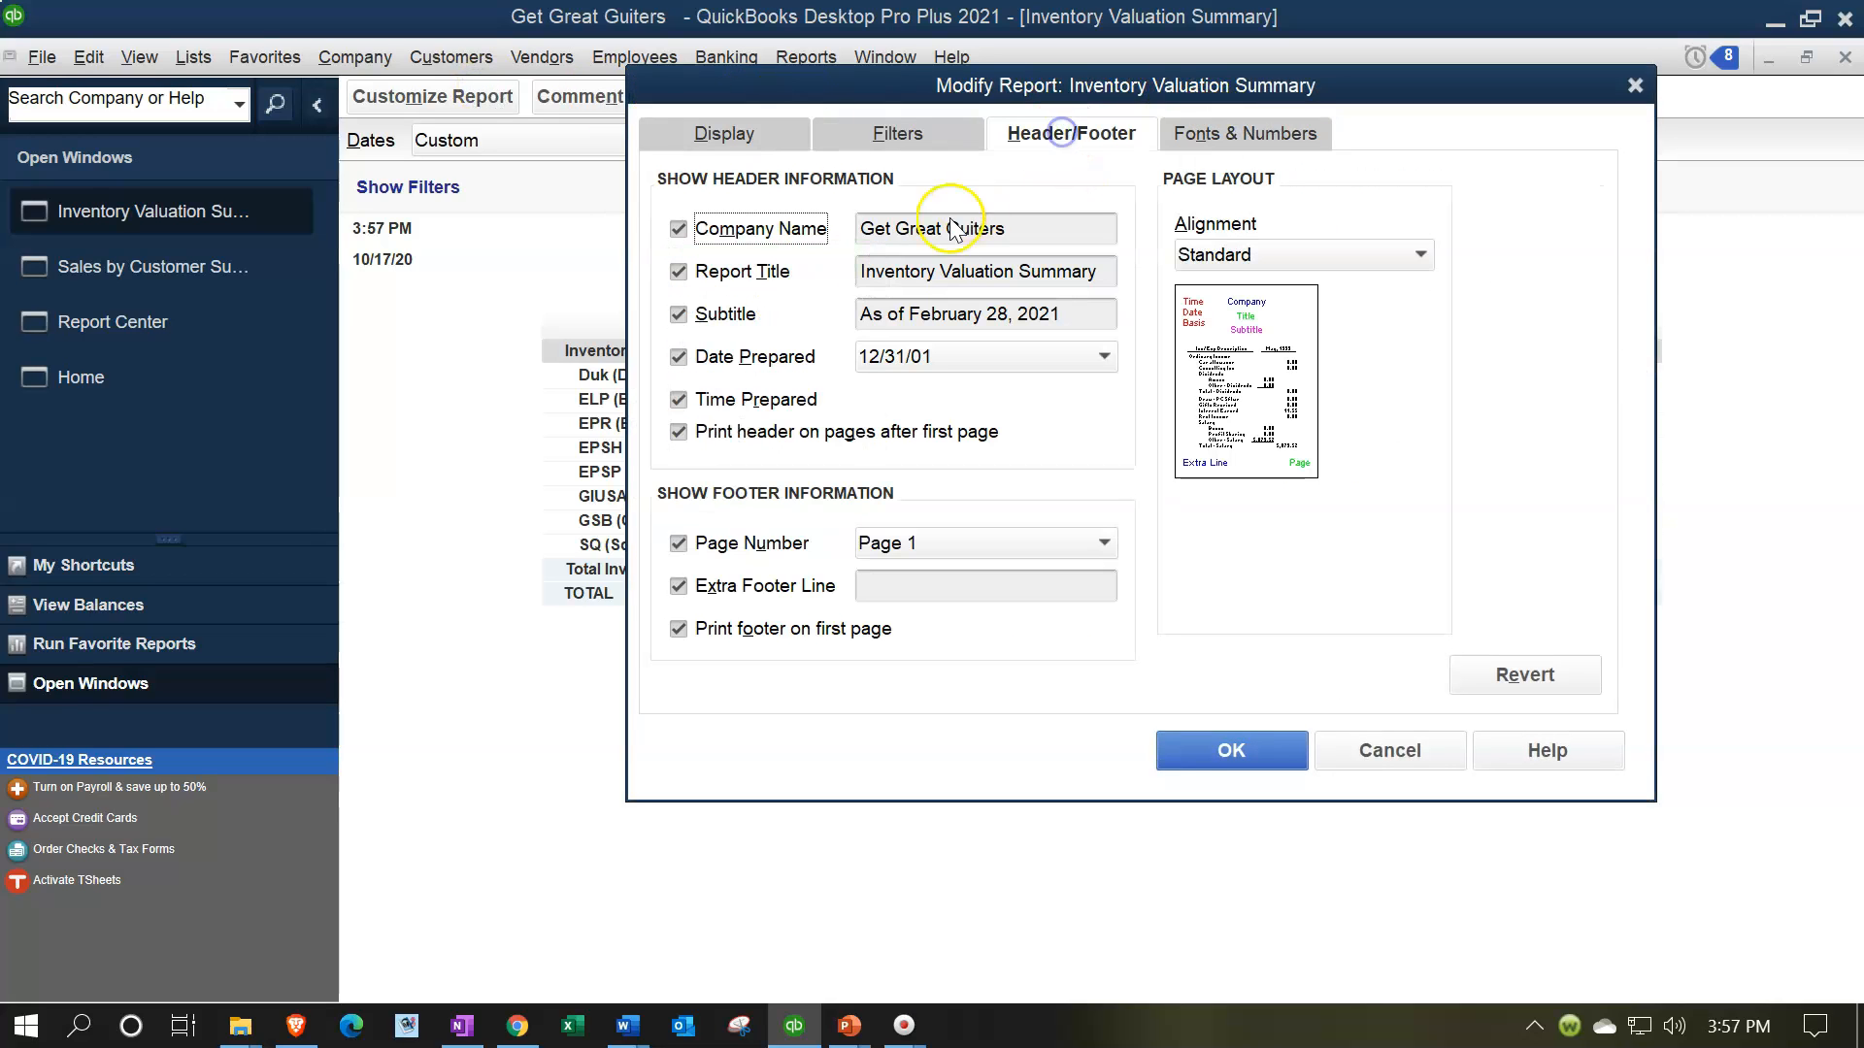
{"action": "left_click", "coordinate": [716, 402]}
{"action": "left_click", "coordinate": [680, 431]}
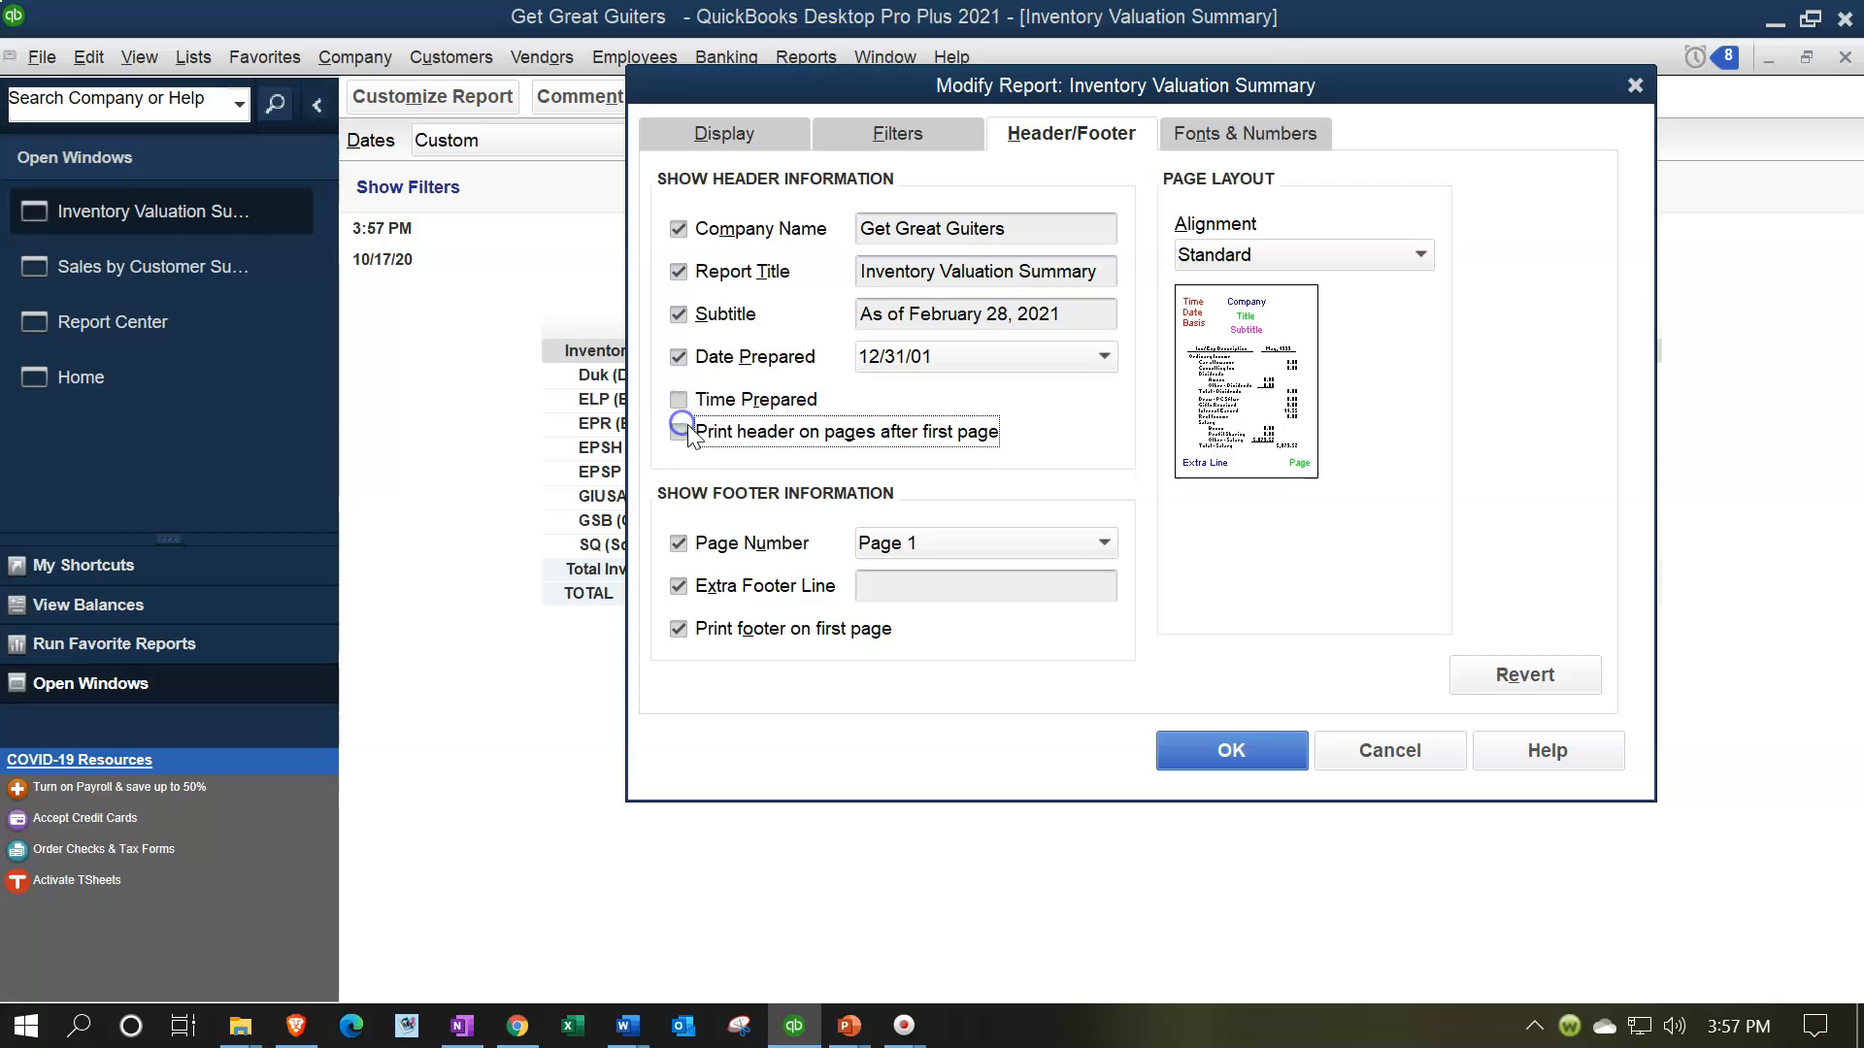
{"action": "left_click", "coordinate": [913, 583]}
{"action": "type", "text": "Rob"}
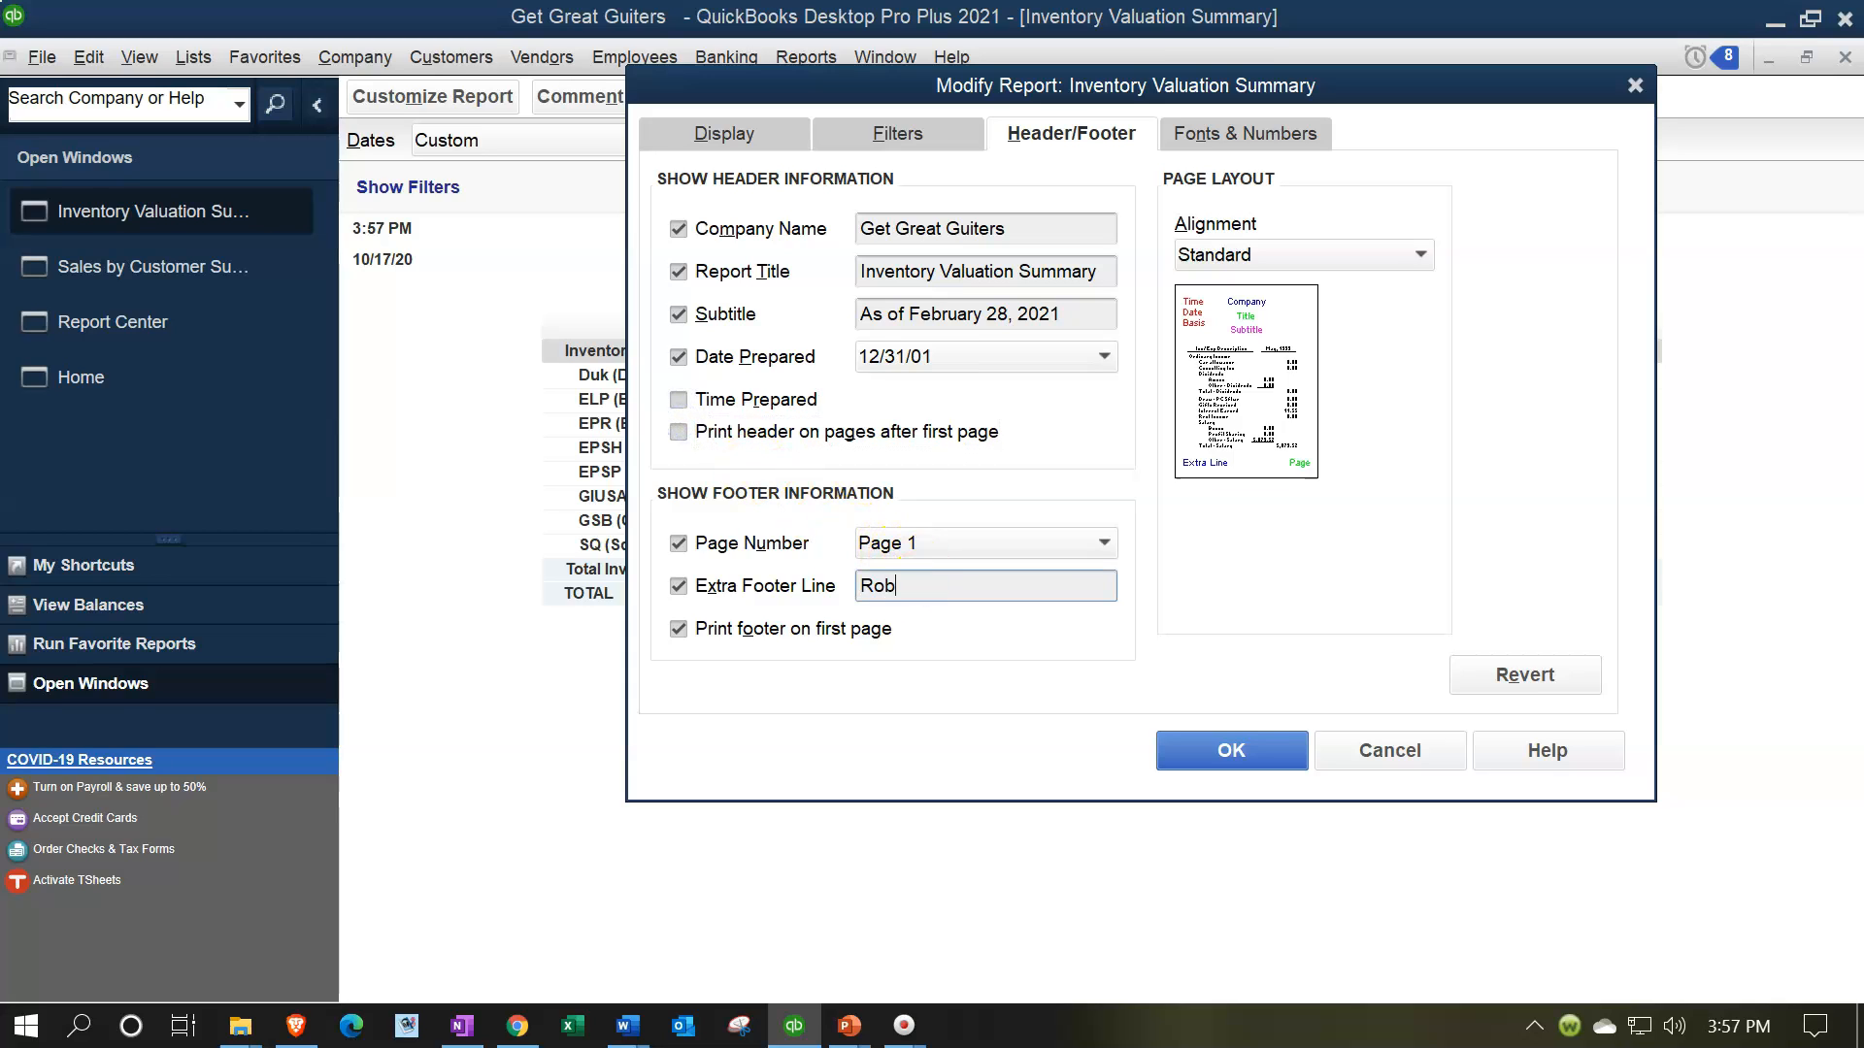
{"action": "type", "text": "ert"}
Show the inventory report's negative numbers in parentheses and bright red, and apply the customization
{"action": "left_click", "coordinate": [1221, 142]}
{"action": "left_click_drag", "start_coordinate": [1253, 99], "coordinate": [1169, 120]}
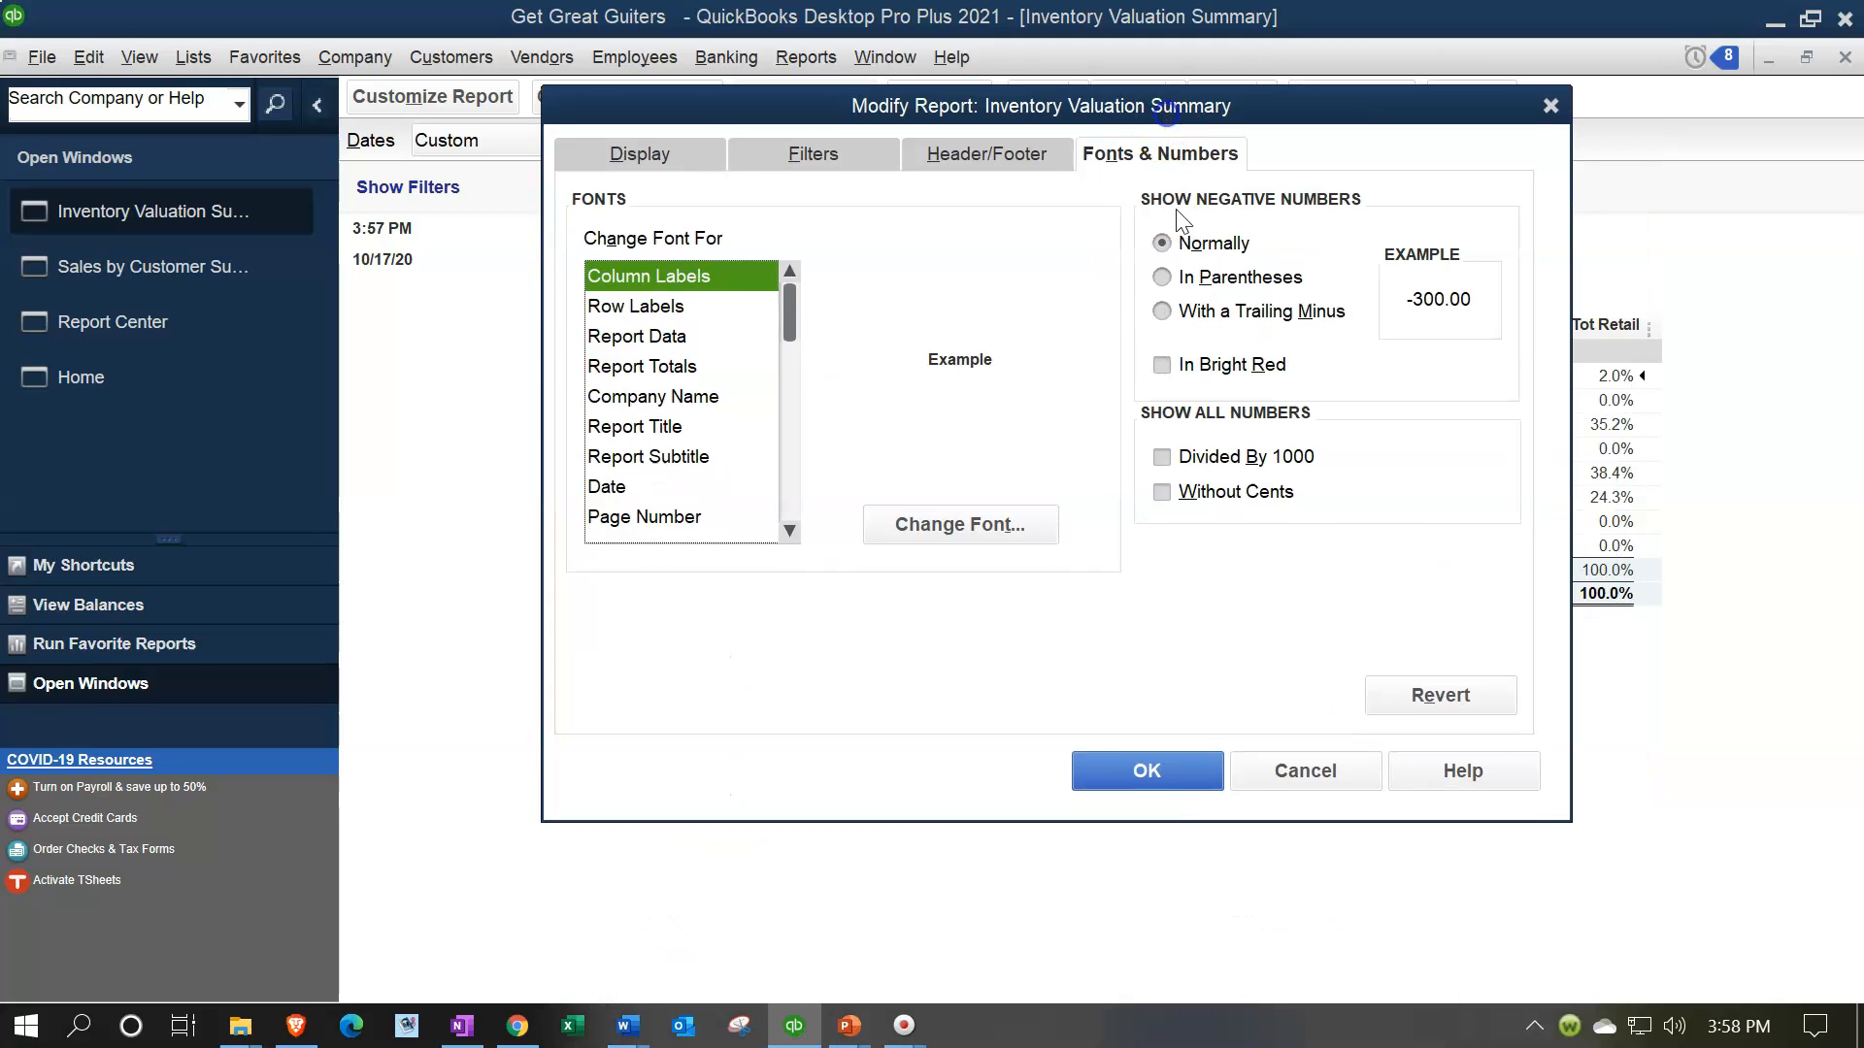
{"action": "left_click", "coordinate": [1163, 277]}
{"action": "left_click", "coordinate": [1162, 364]}
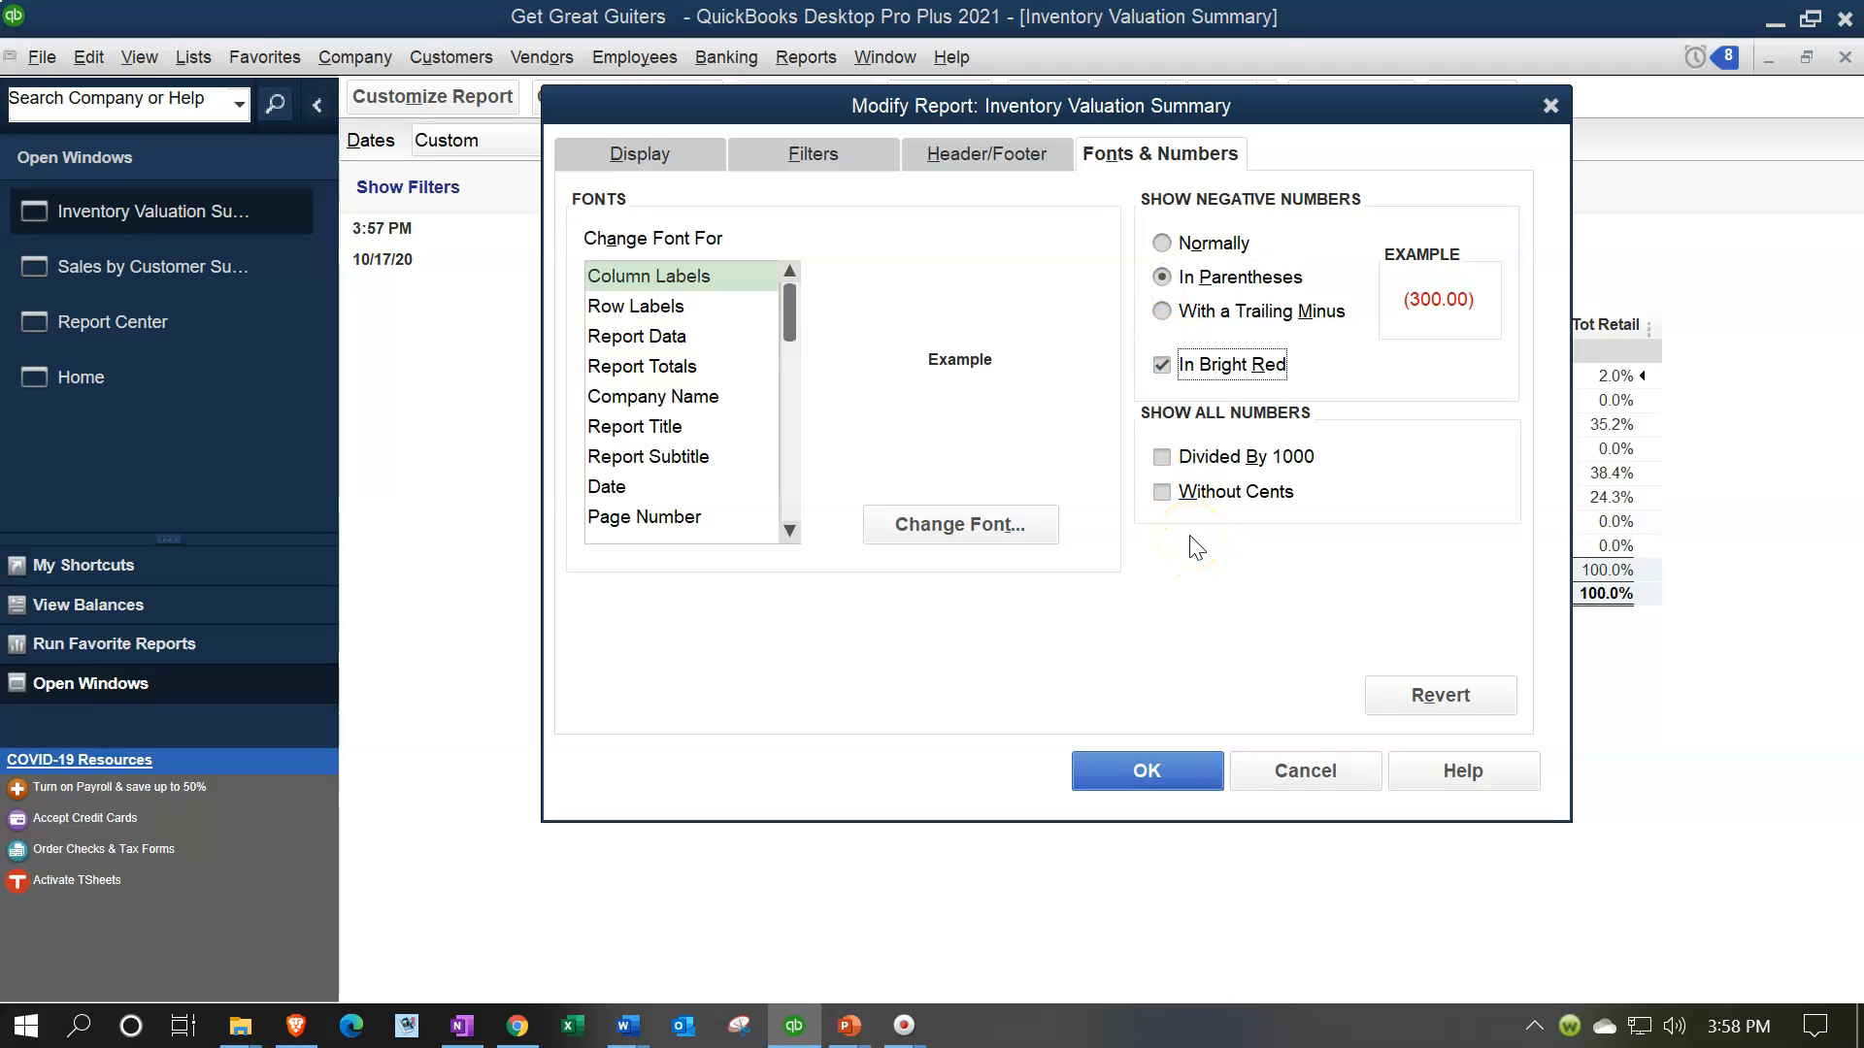
{"action": "left_click", "coordinate": [1182, 772]}
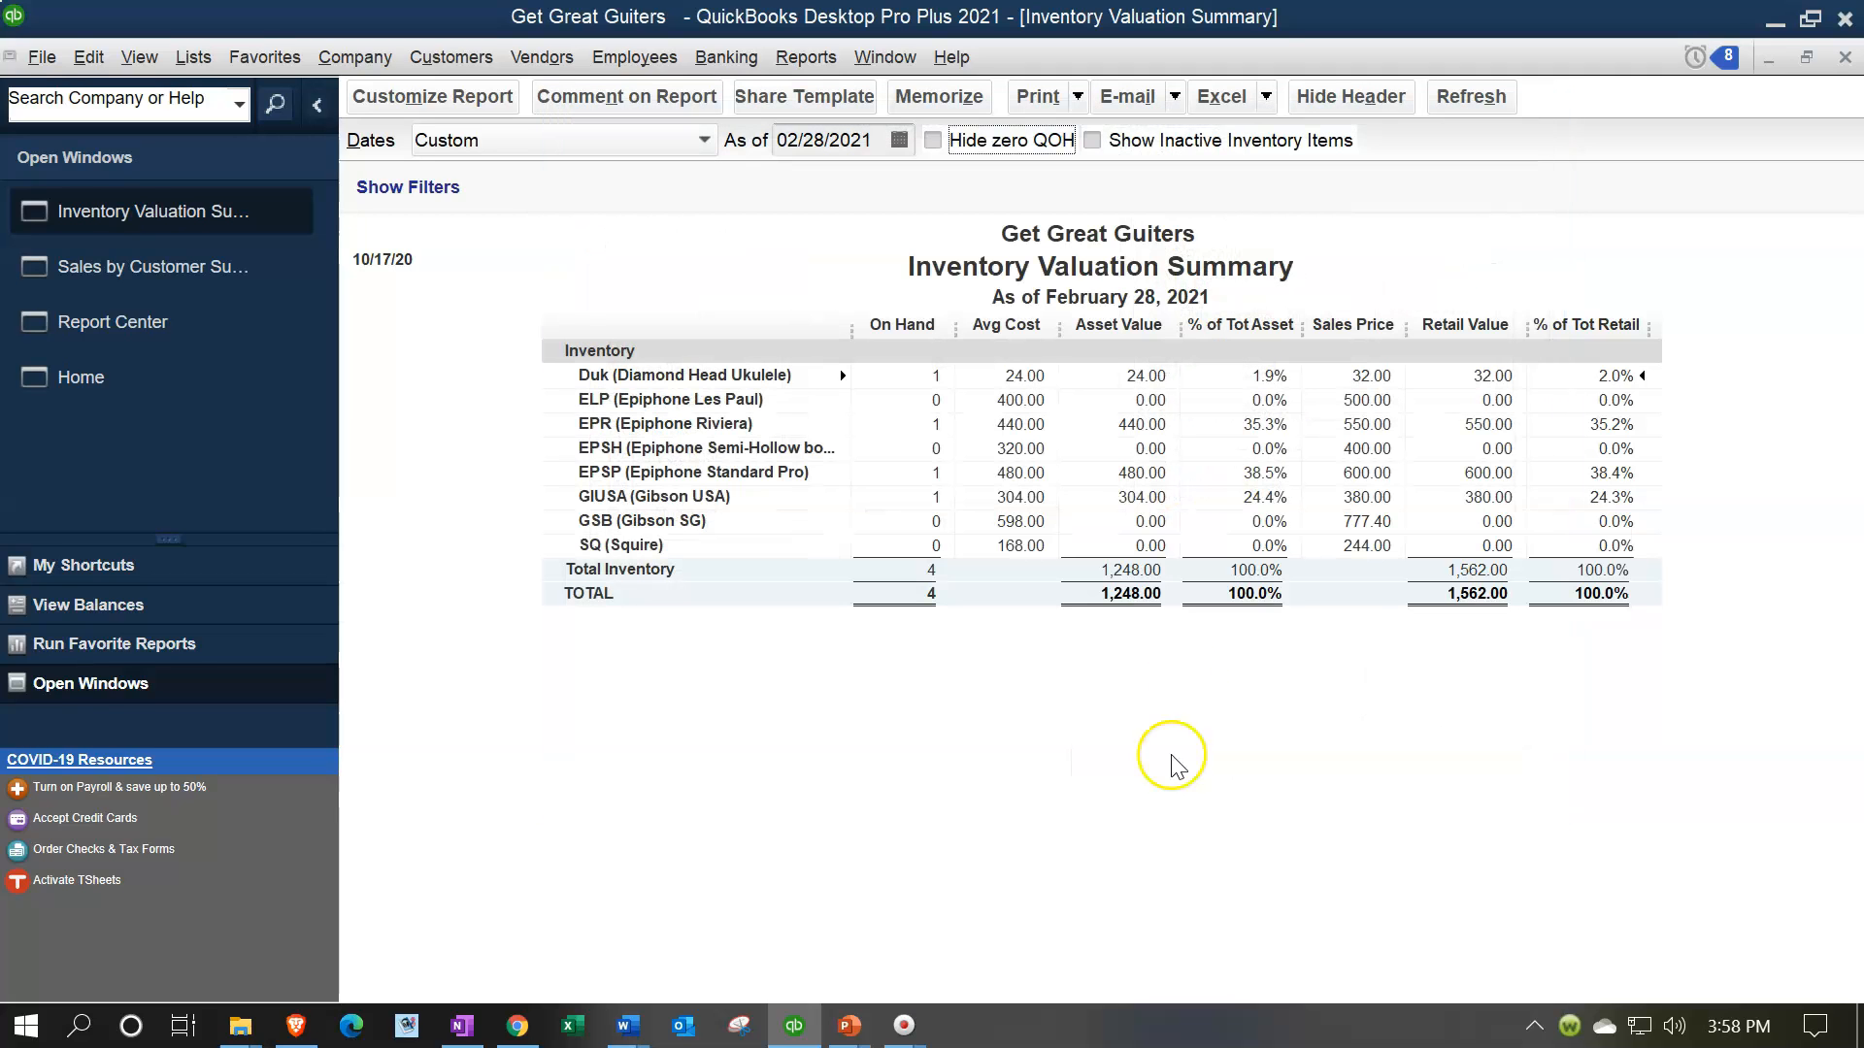
Memorize the report as "Inventory Valuation Summary IU" in the Internal Reports memorized report group and close it
{"action": "left_click", "coordinate": [951, 95]}
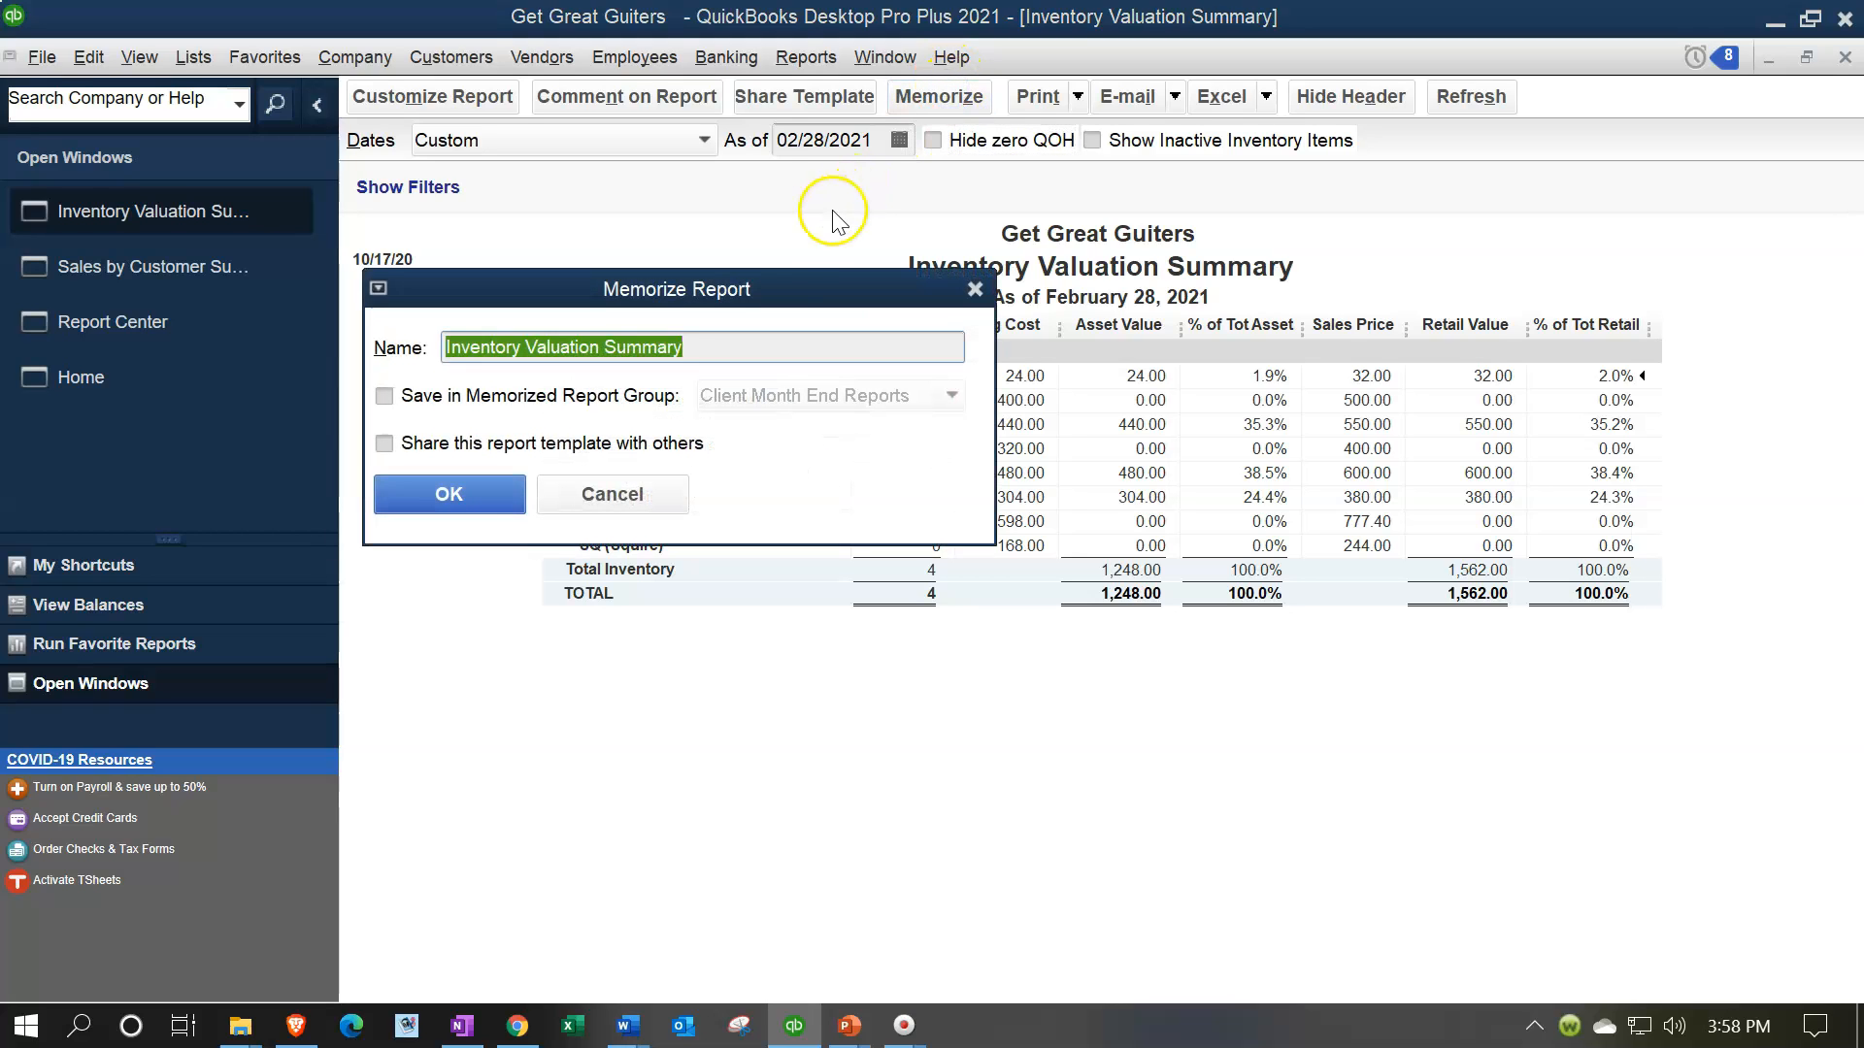
{"action": "left_click", "coordinate": [385, 396]}
{"action": "left_click", "coordinate": [782, 400]}
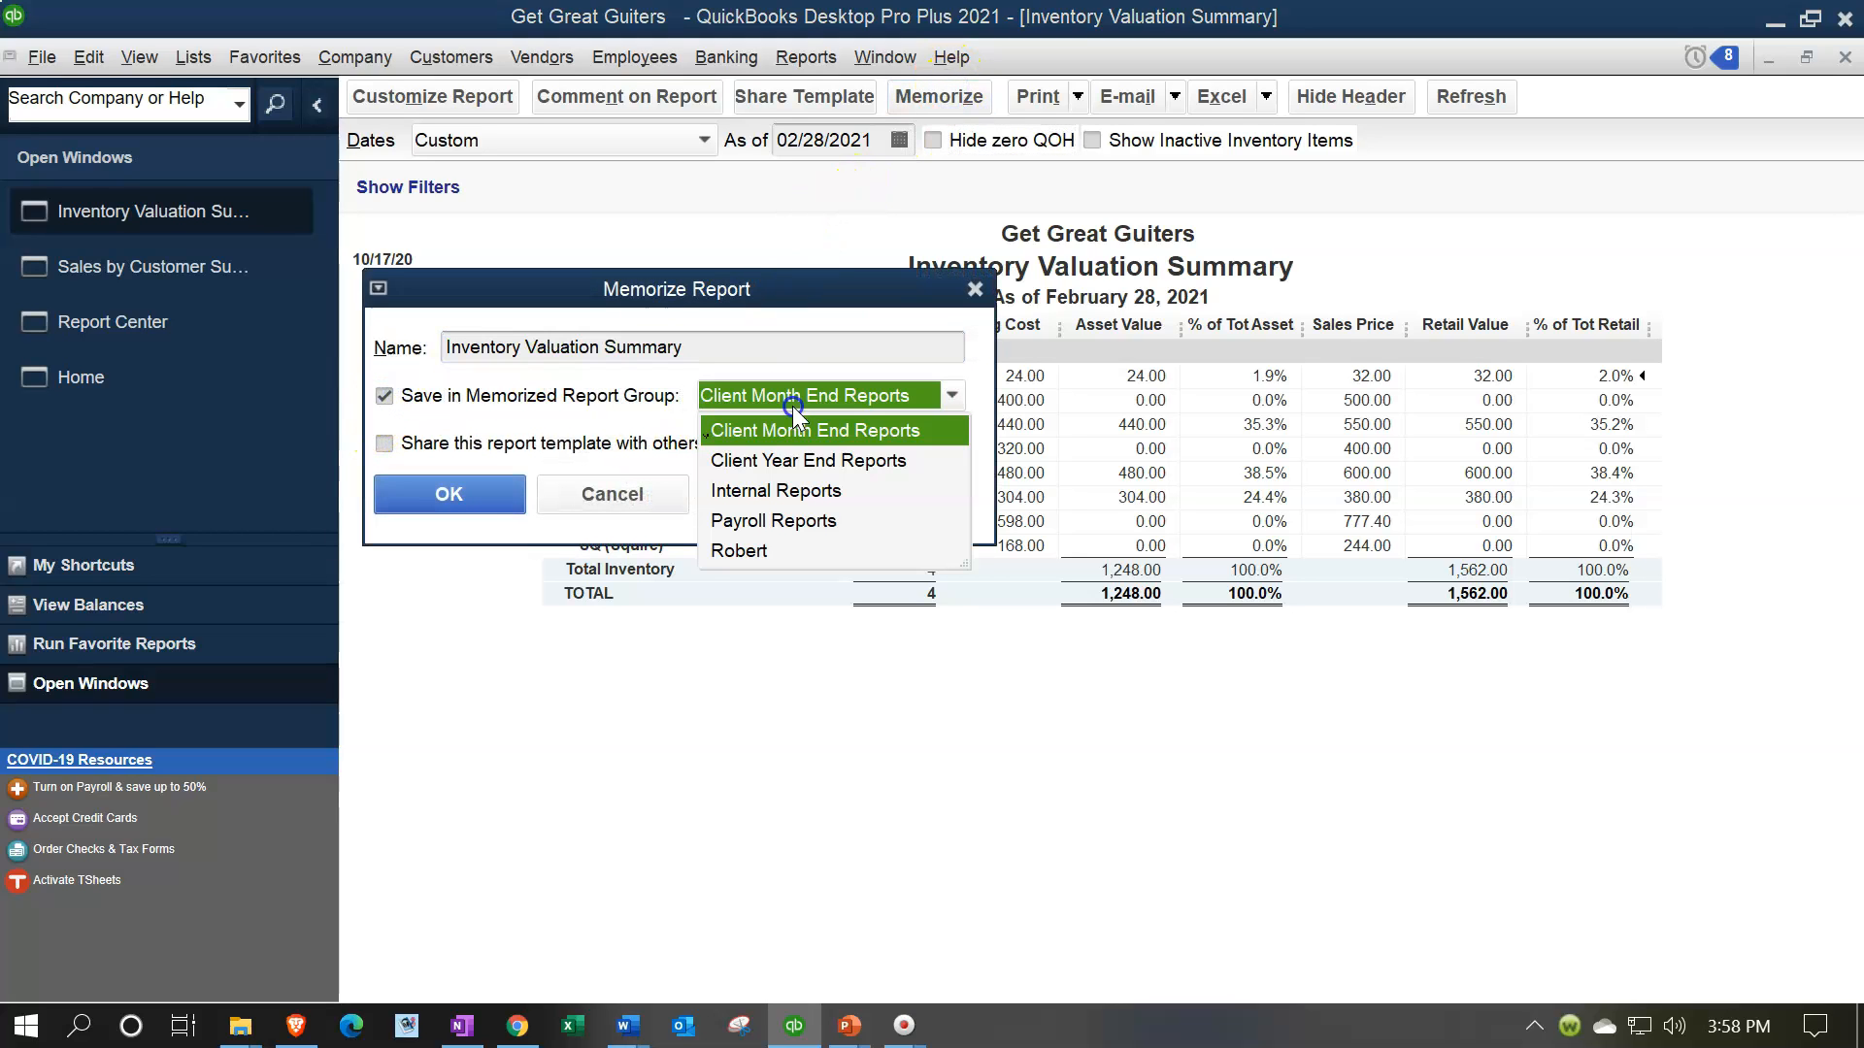
{"action": "left_click", "coordinate": [801, 495]}
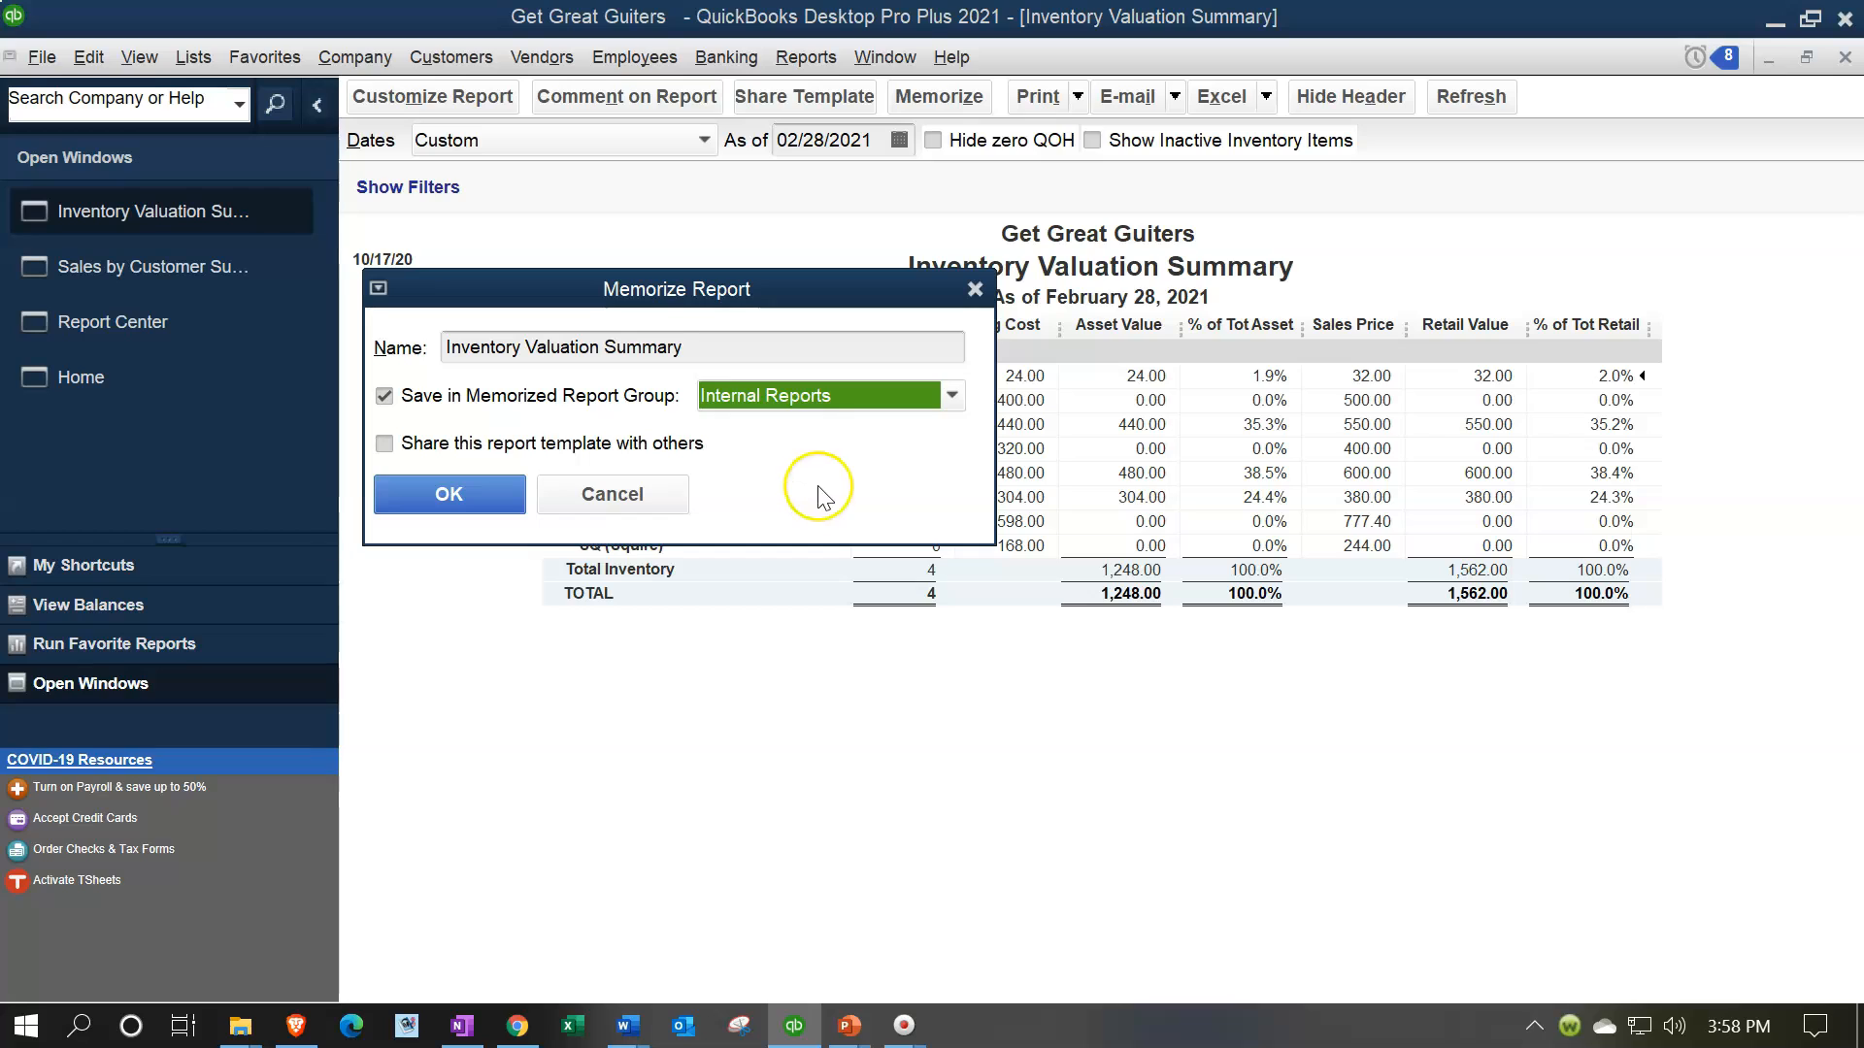
{"action": "left_click", "coordinate": [744, 340]}
{"action": "type", "text": "IU"}
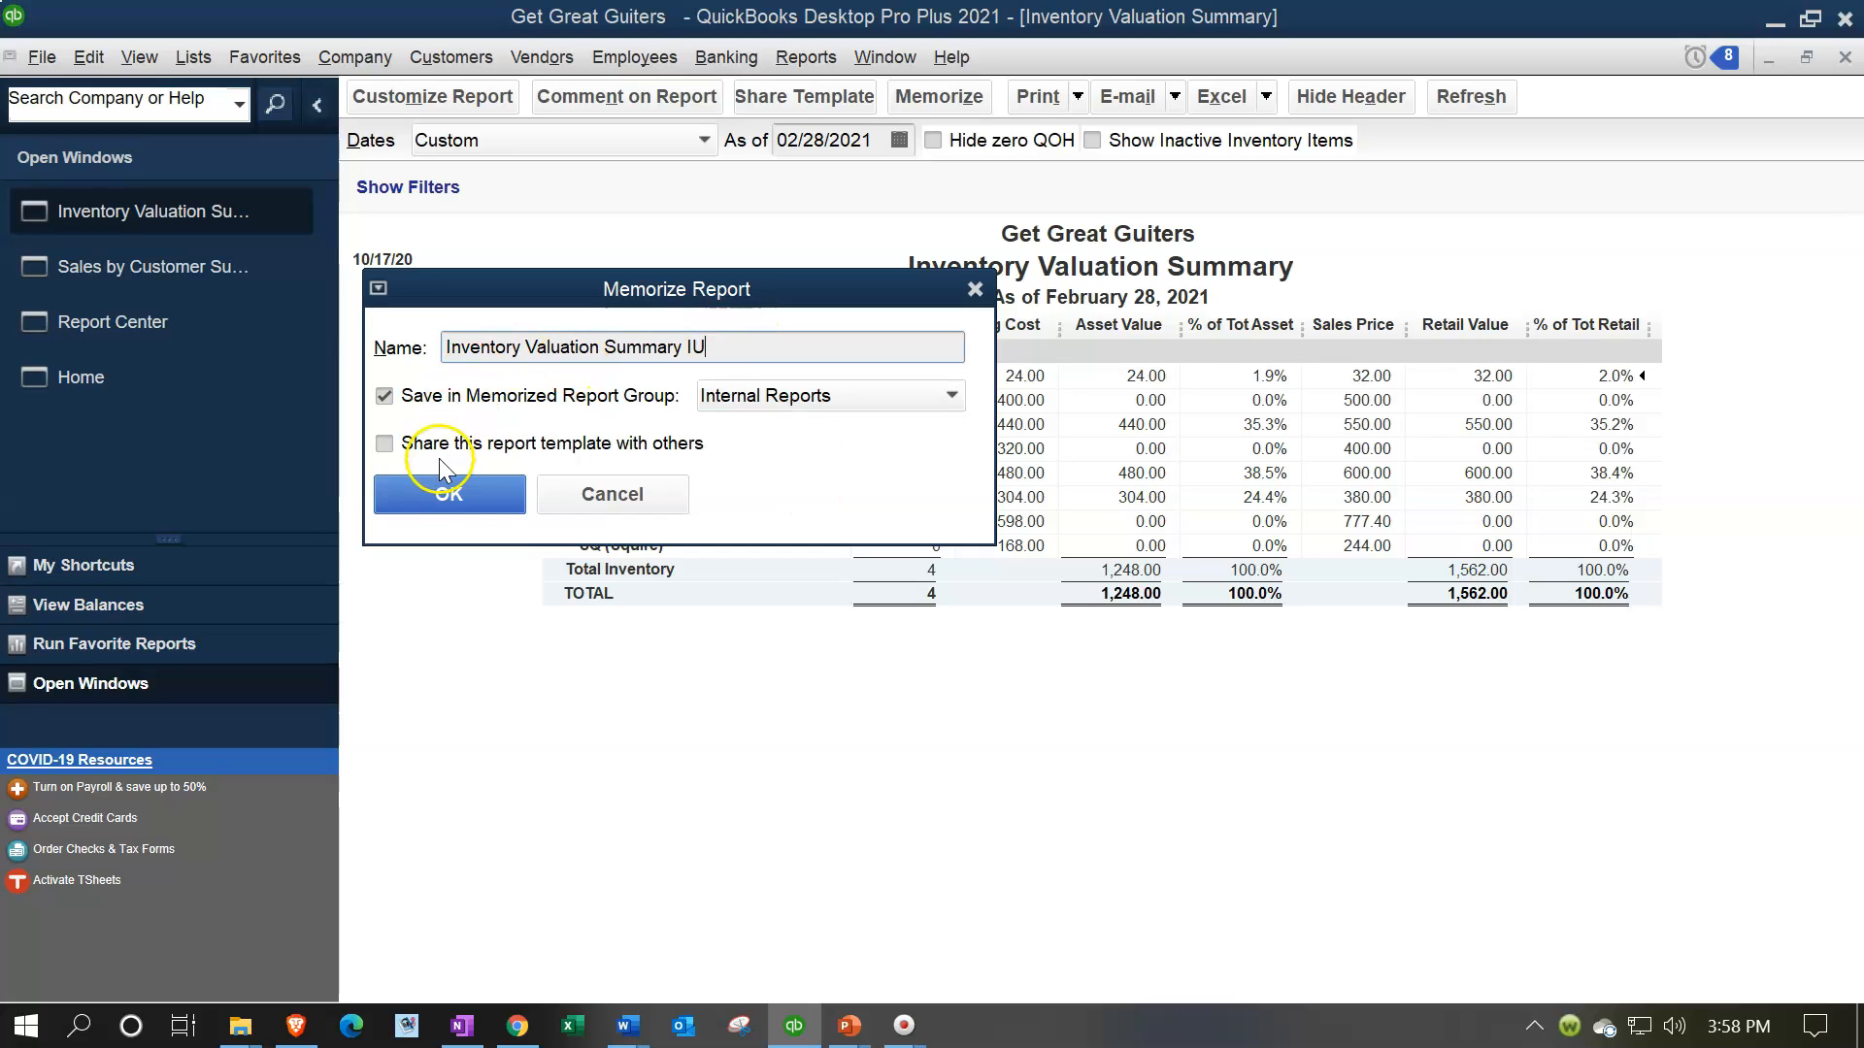
{"action": "left_click", "coordinate": [449, 500]}
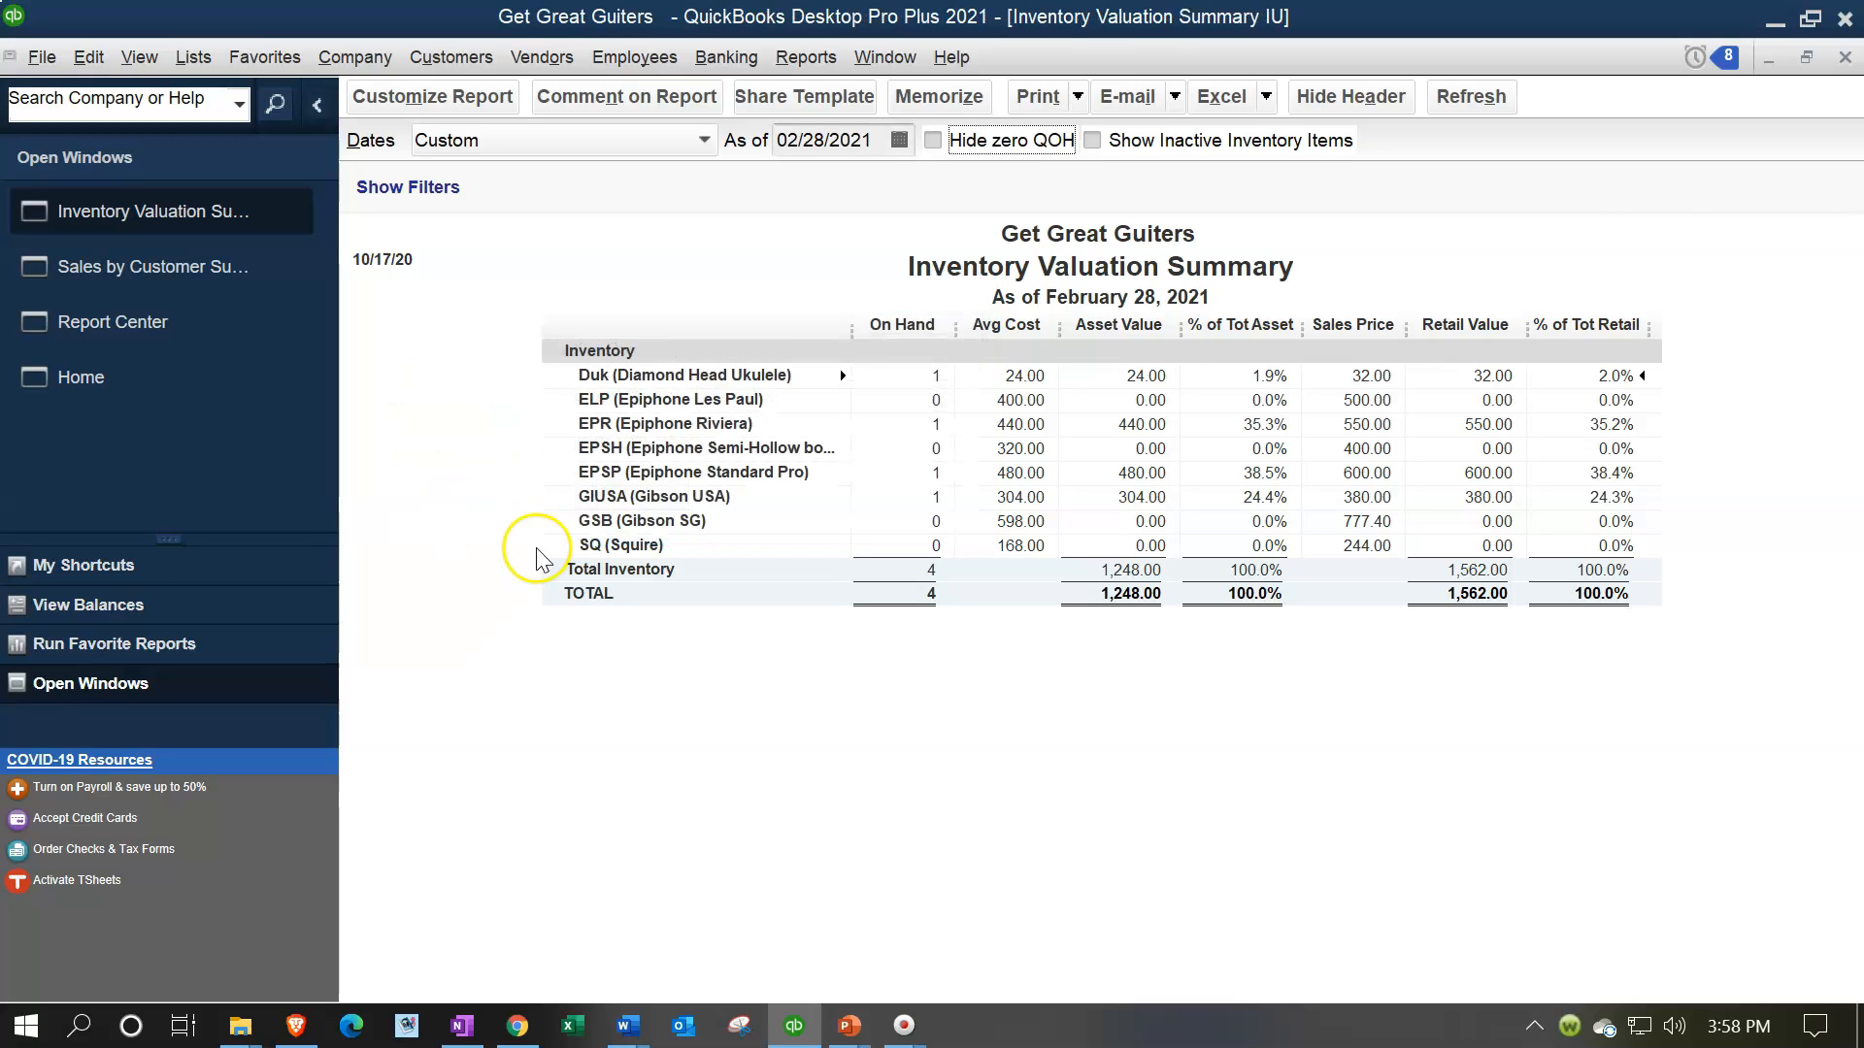
{"action": "left_click", "coordinate": [1843, 57]}
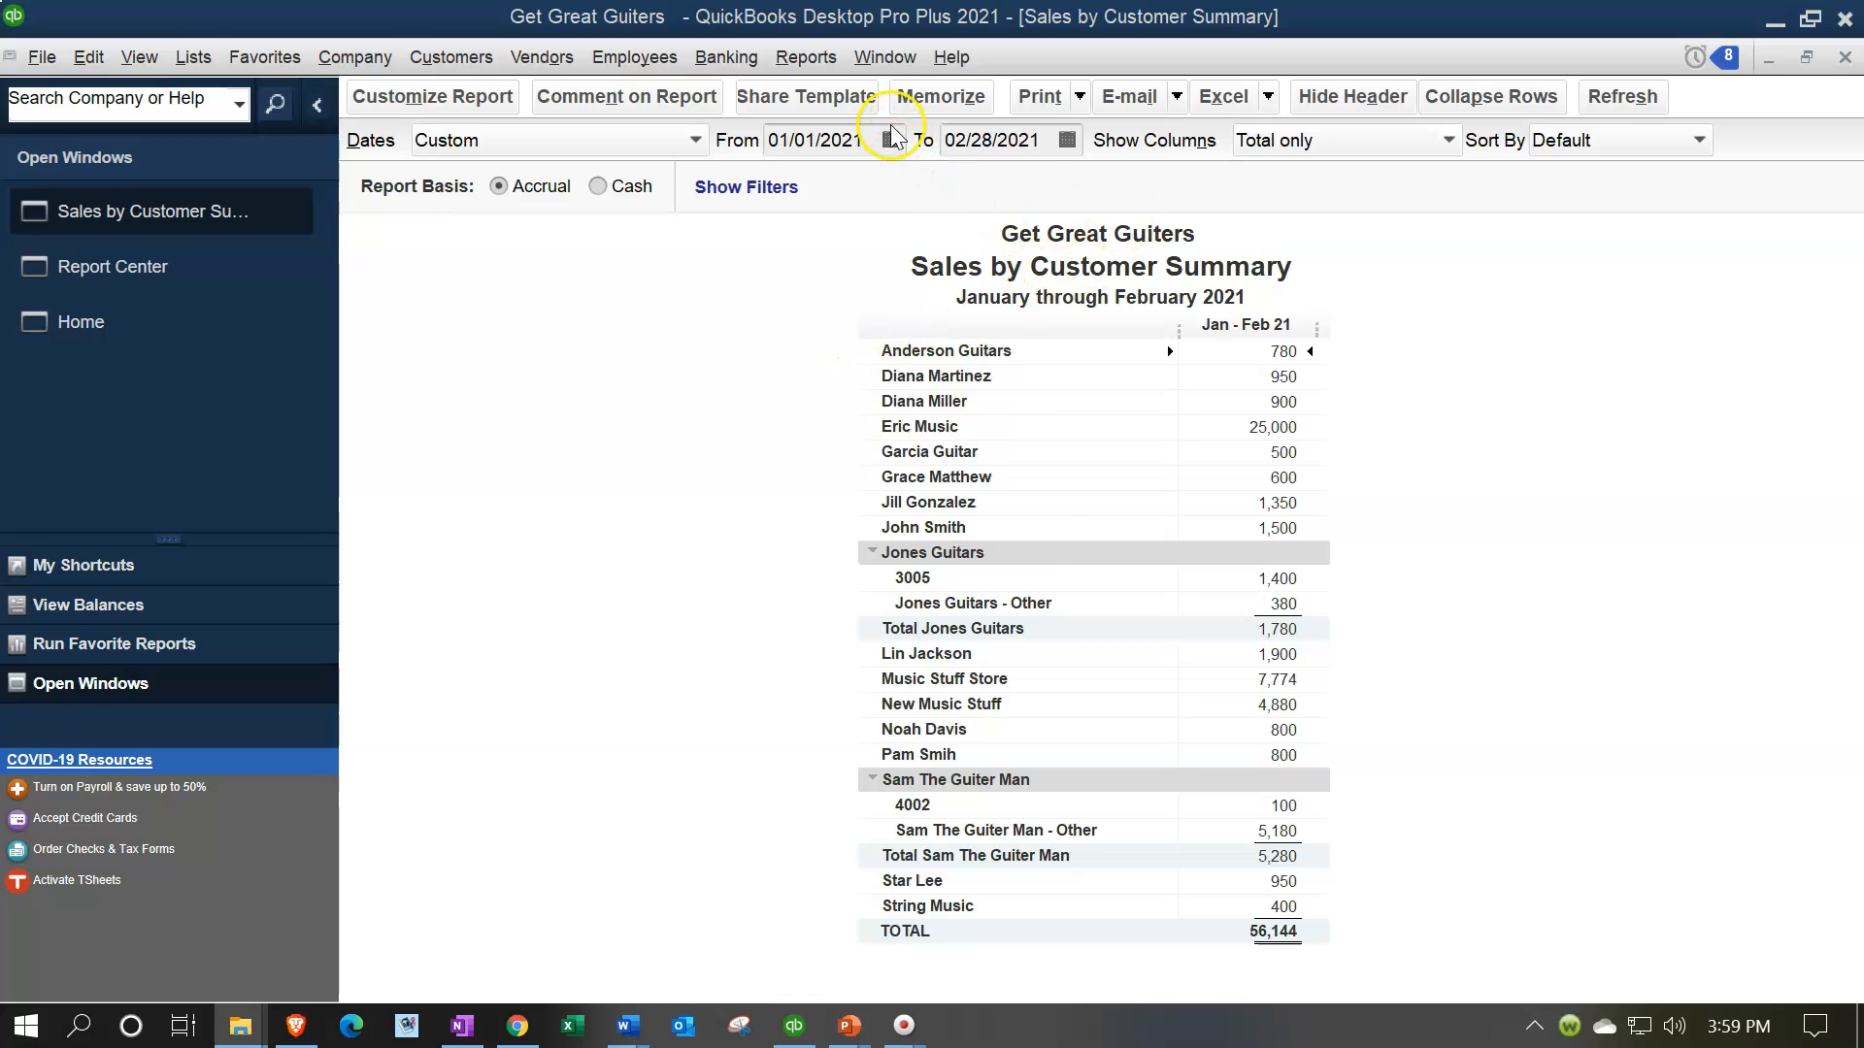
Open the Transaction List by Date report, set its range from 01/01/2021 to 02/28/2021, and look through the listed transactions
{"action": "left_click", "coordinate": [833, 60]}
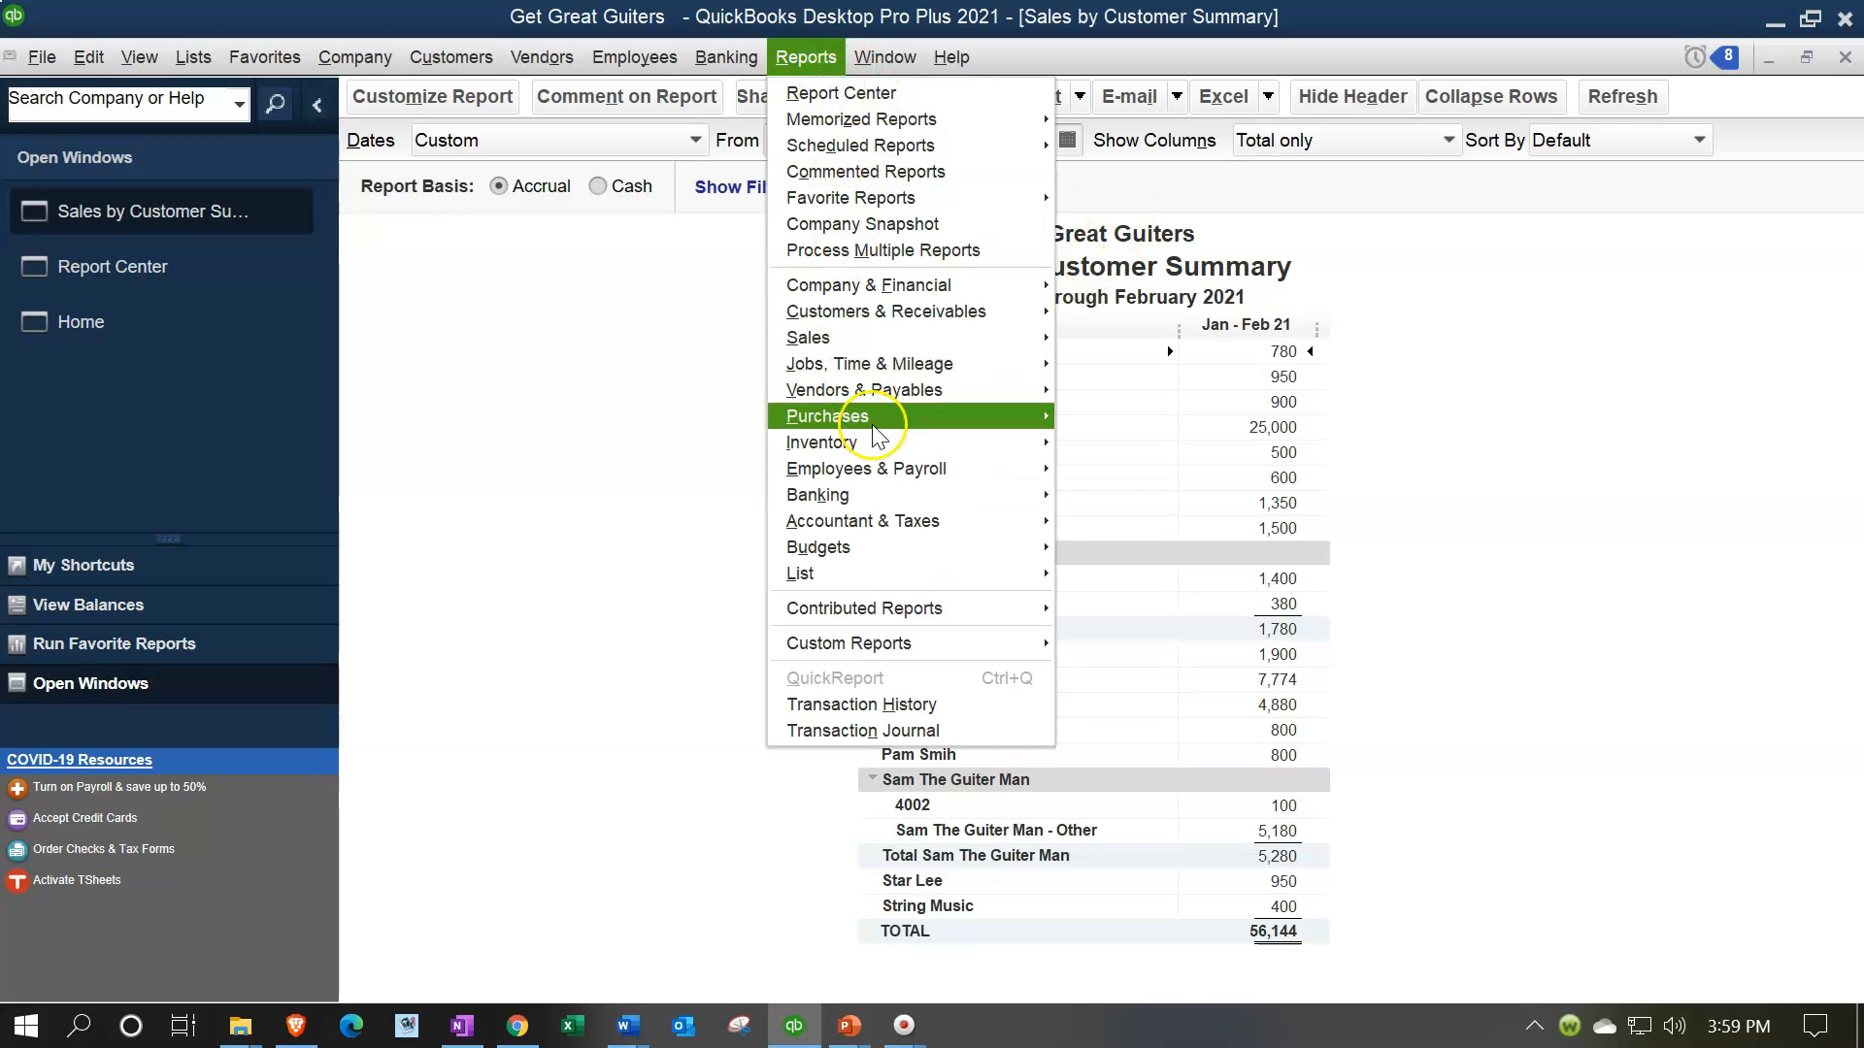
{"action": "mouse_move", "coordinate": [883, 448]}
{"action": "mouse_move", "coordinate": [903, 521]}
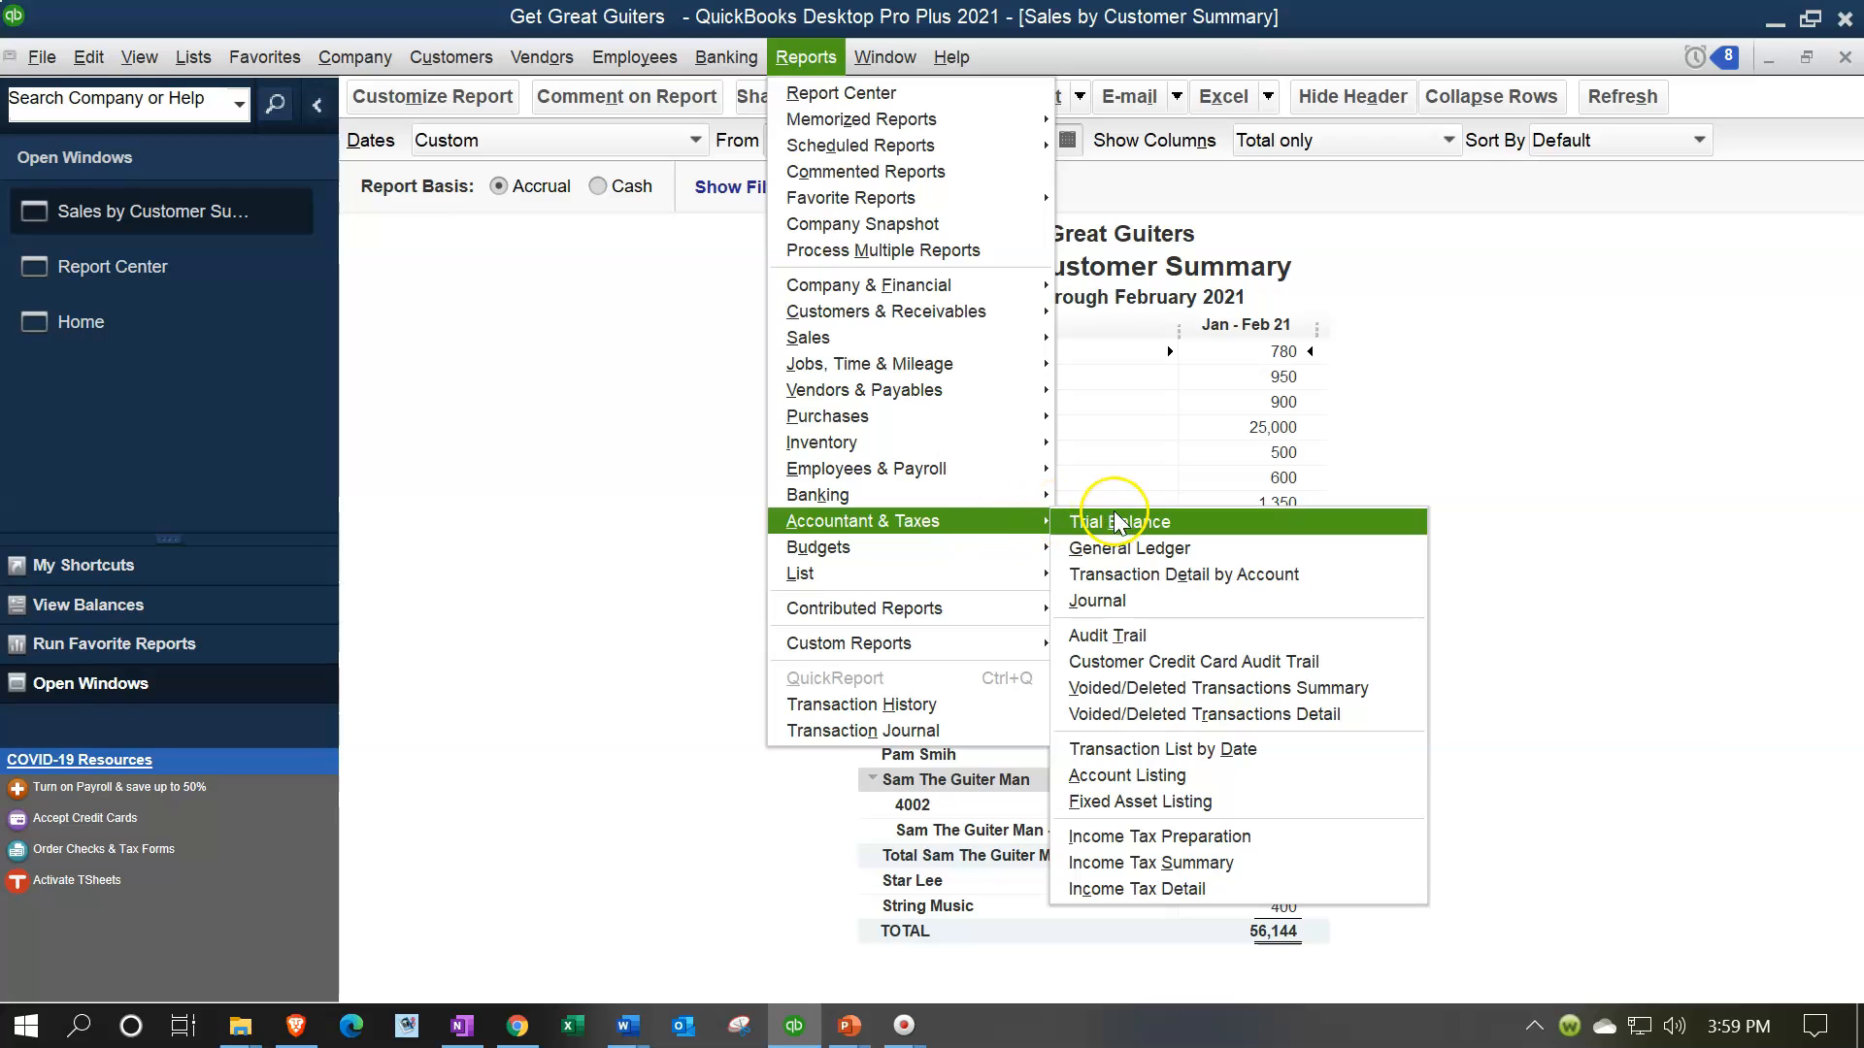
{"action": "left_click", "coordinate": [1239, 749]}
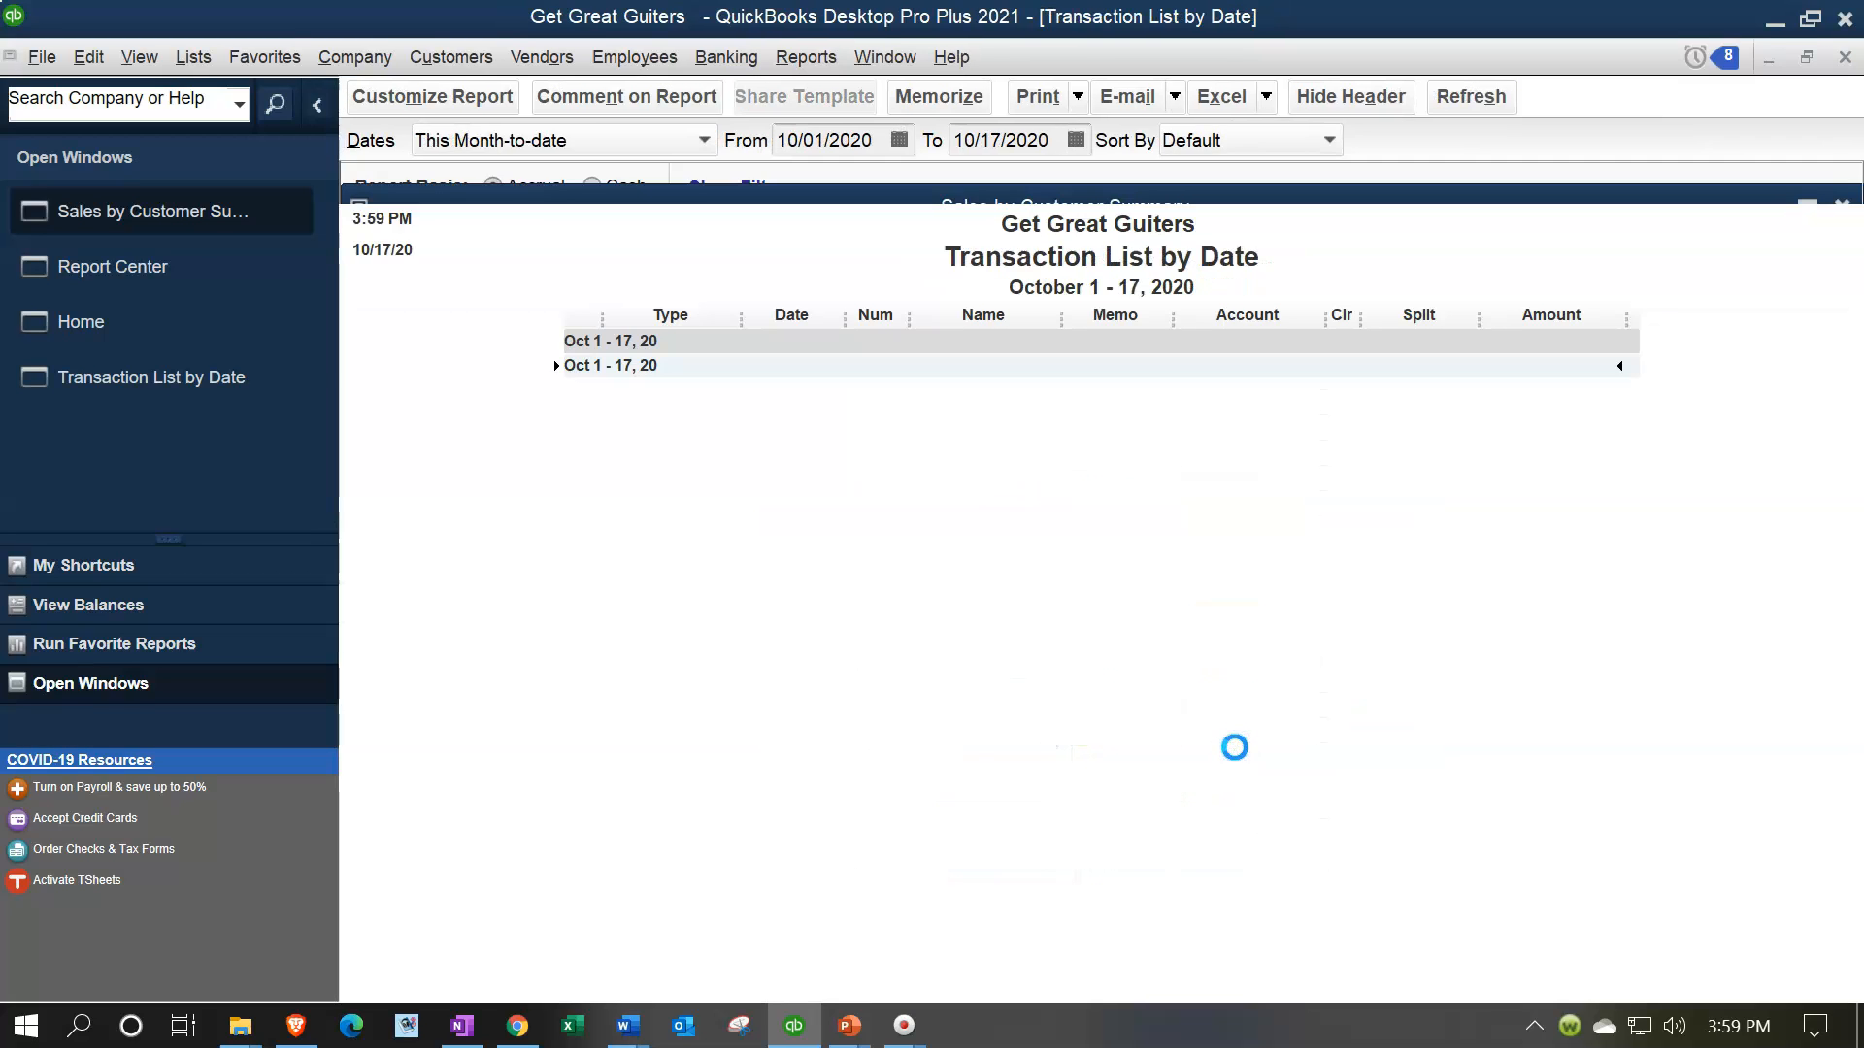
{"action": "key", "text": "Tab"}
{"action": "type", "text": "01/01/2021"}
{"action": "key", "text": "Tab"}
{"action": "type", "text": "02/28/"}
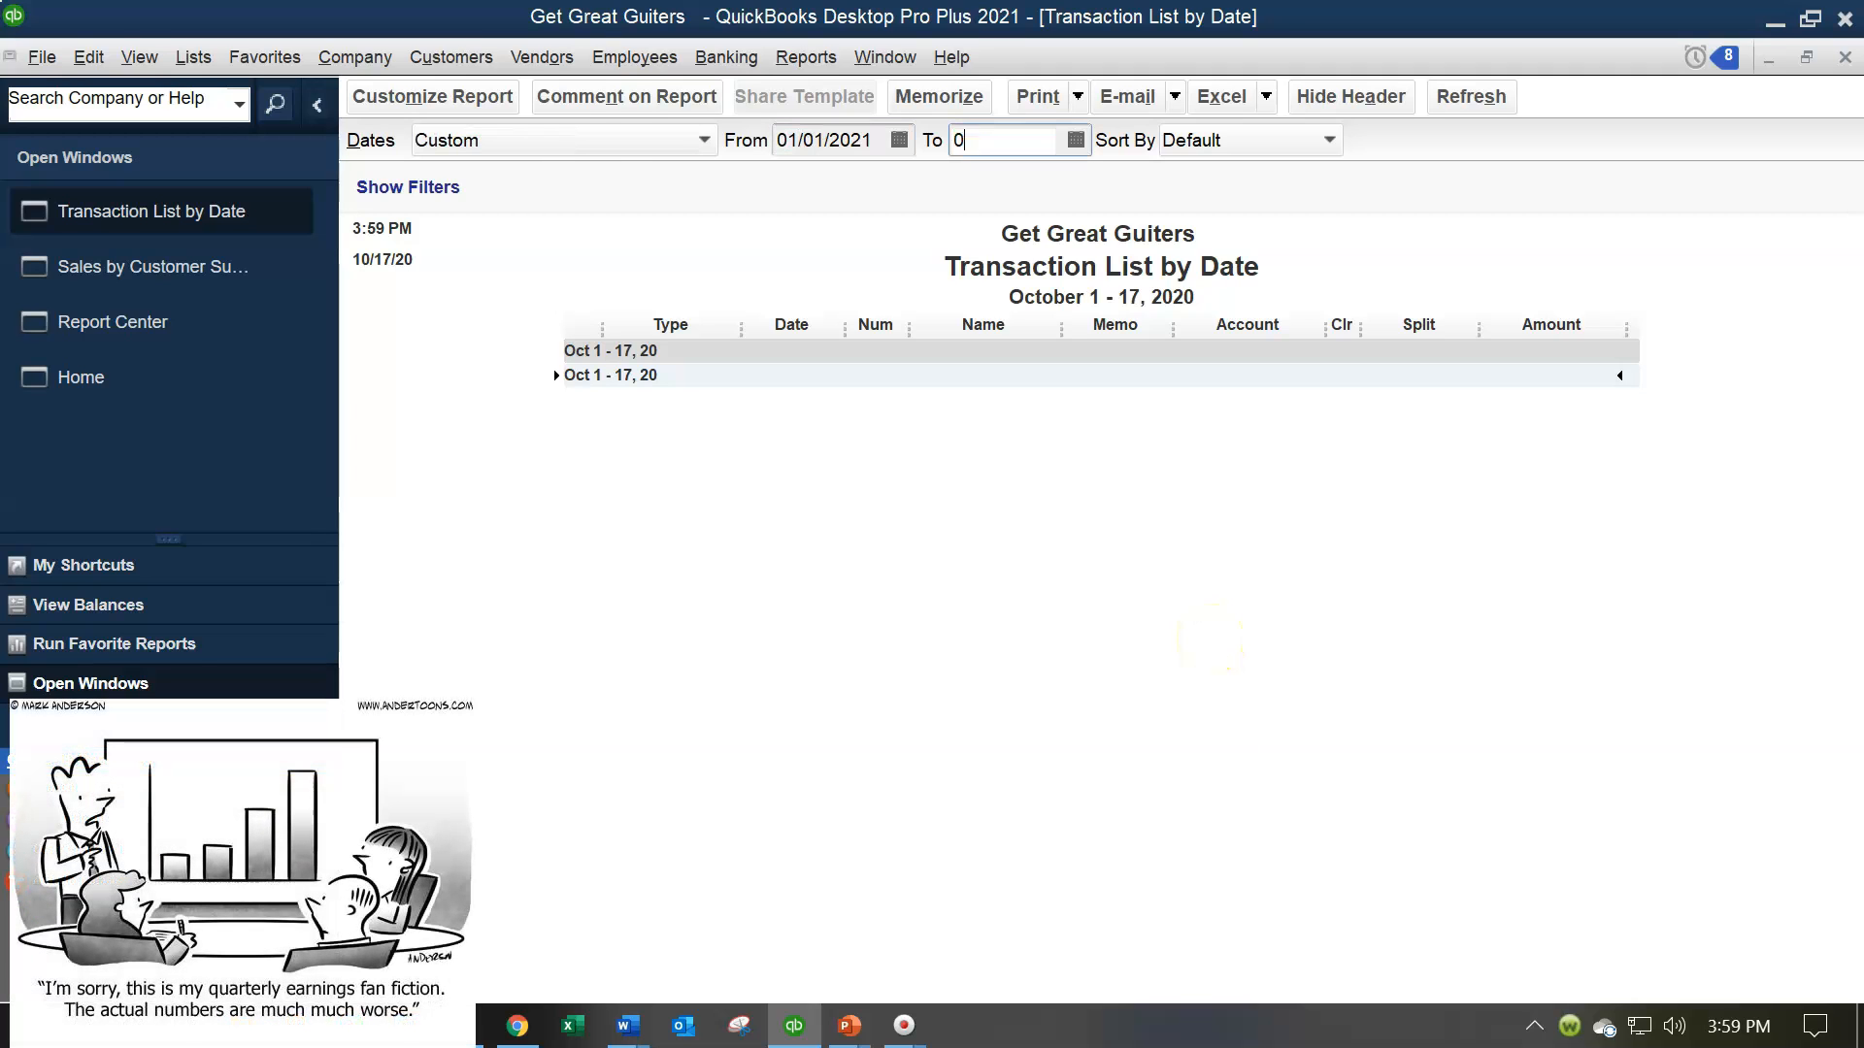
{"action": "type", "text": "2021"}
{"action": "key", "text": "Tab"}
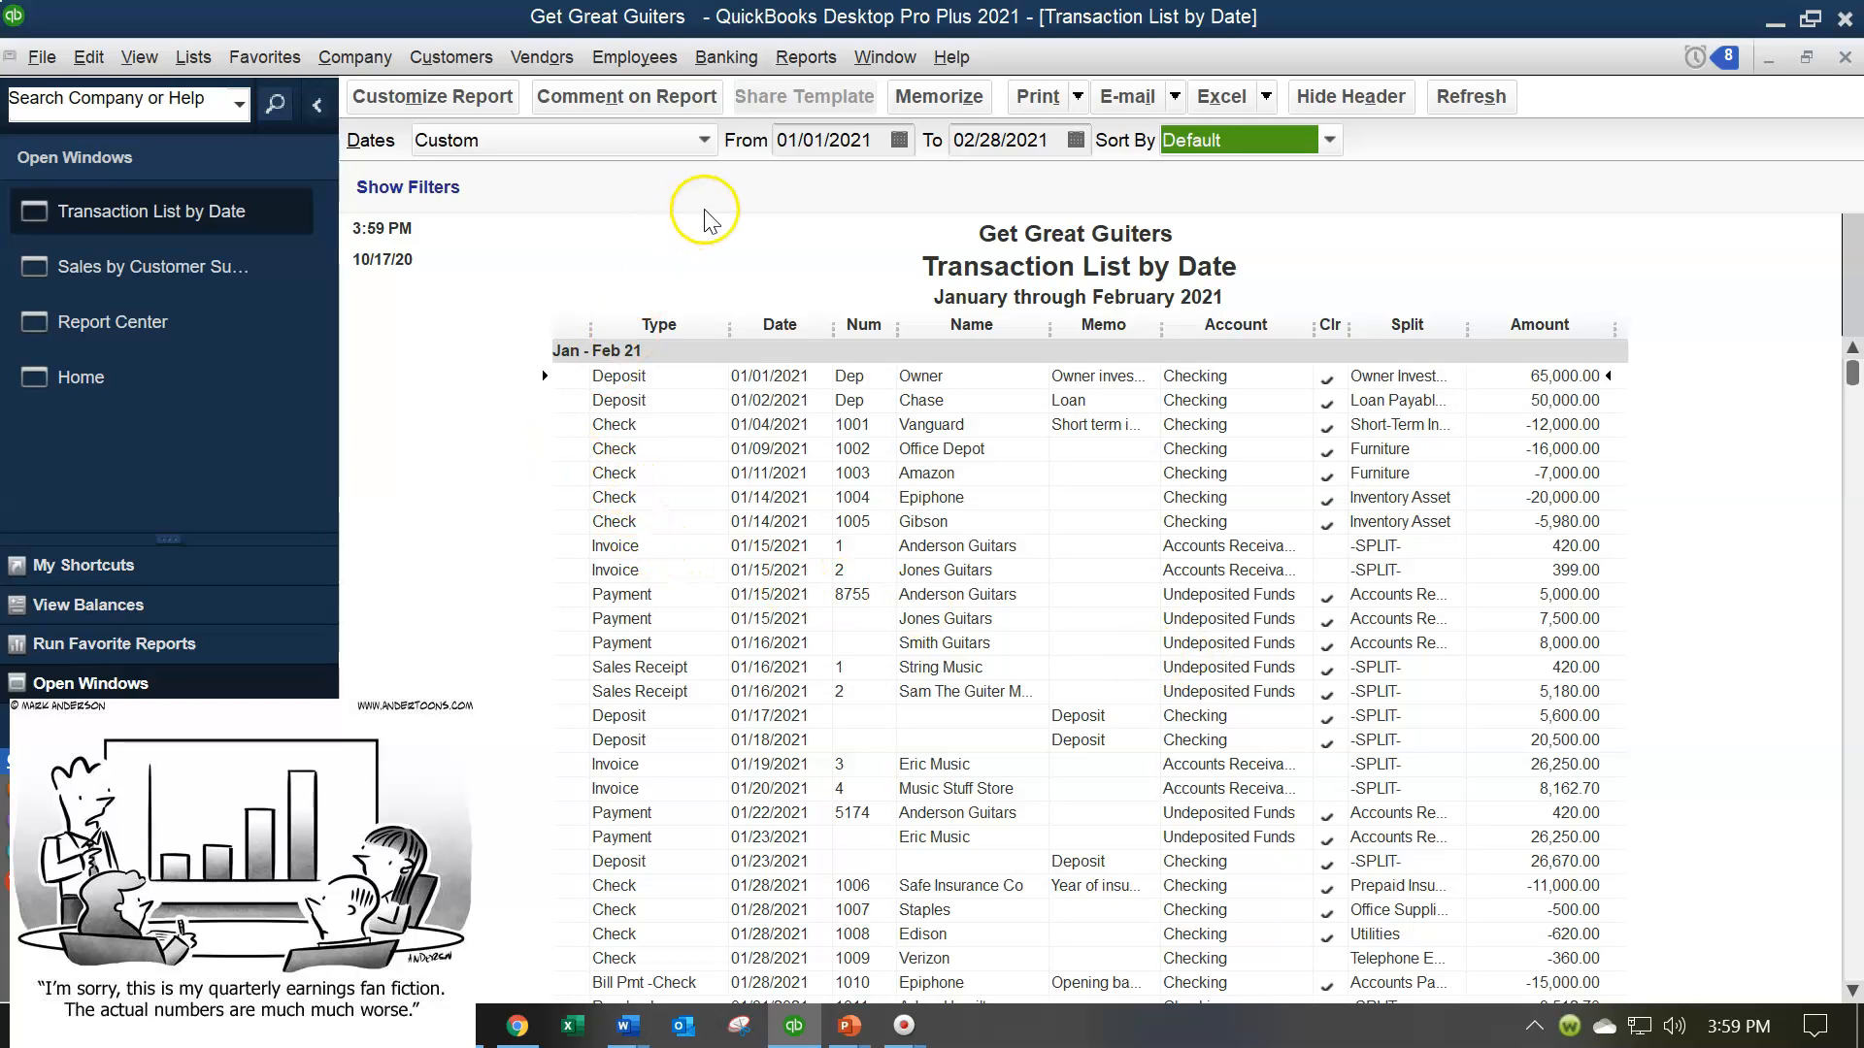
{"action": "scroll", "coordinate": [680, 505], "scroll_direction": "down", "scroll_amount": 20}
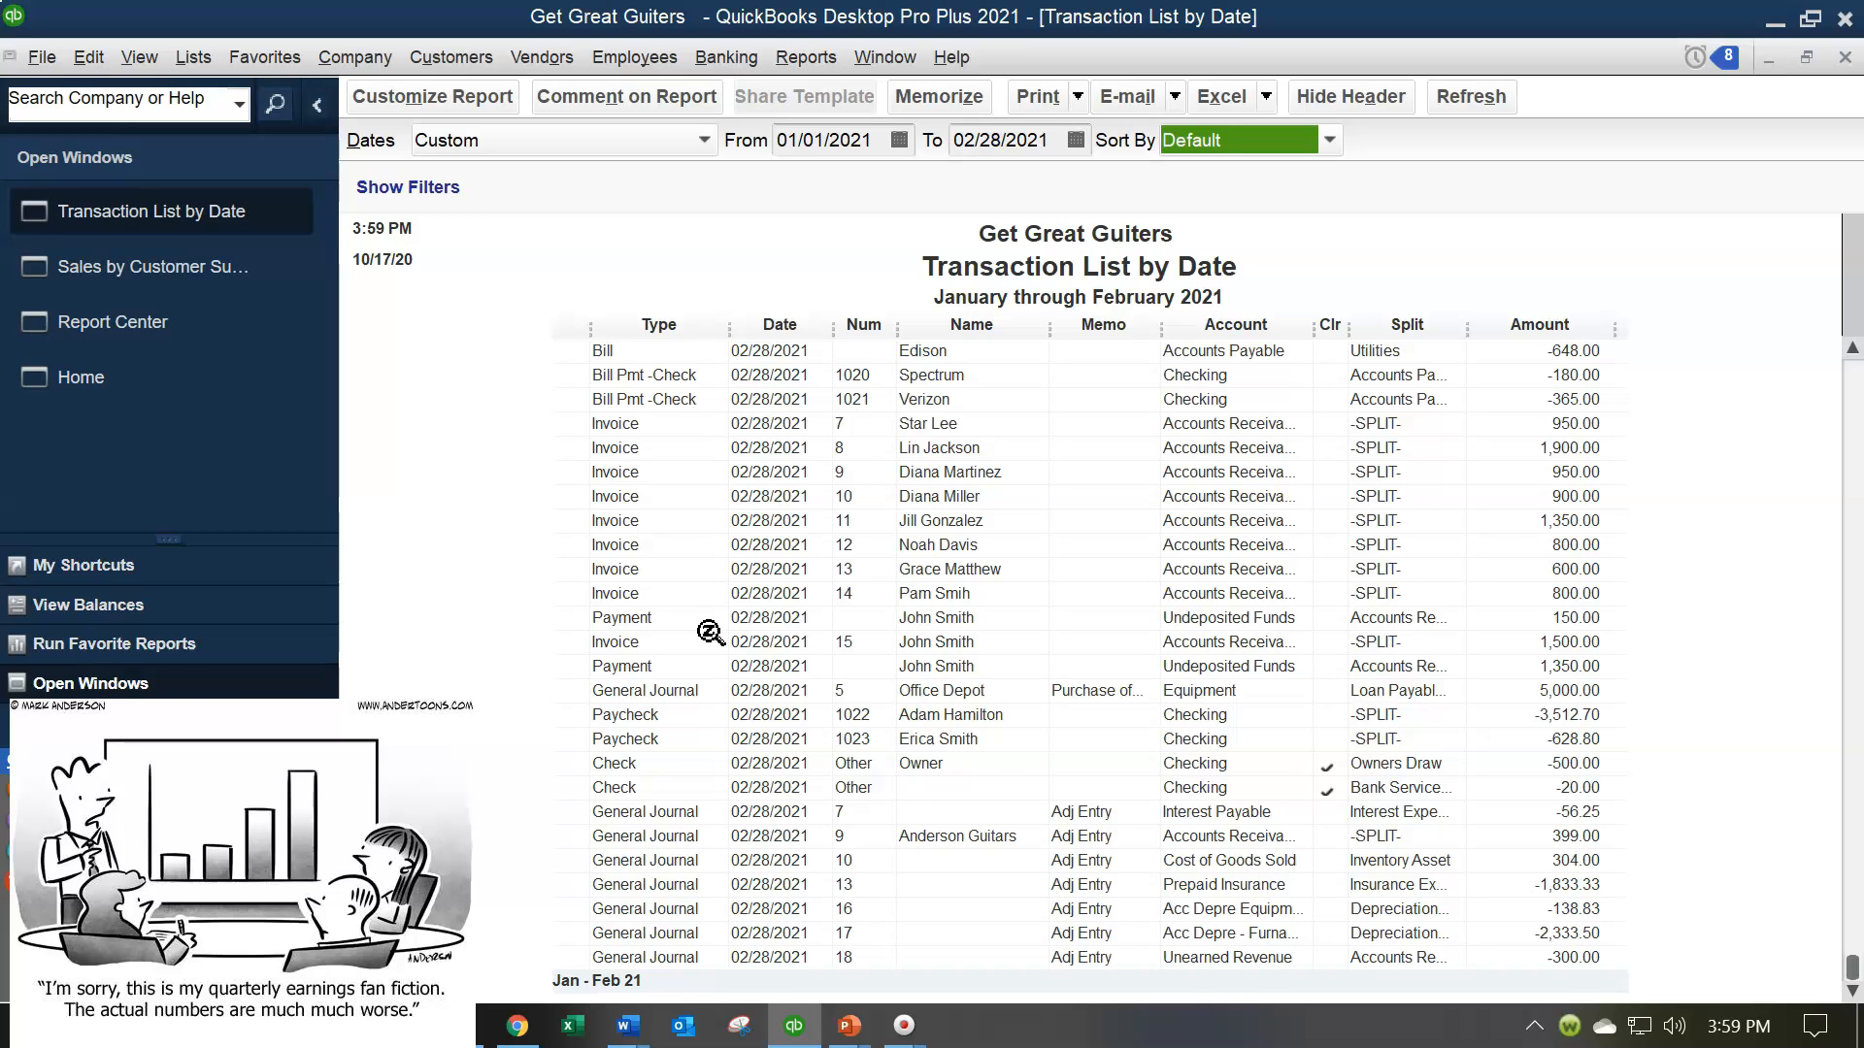
{"action": "scroll", "coordinate": [710, 633], "scroll_direction": "up", "scroll_amount": 20}
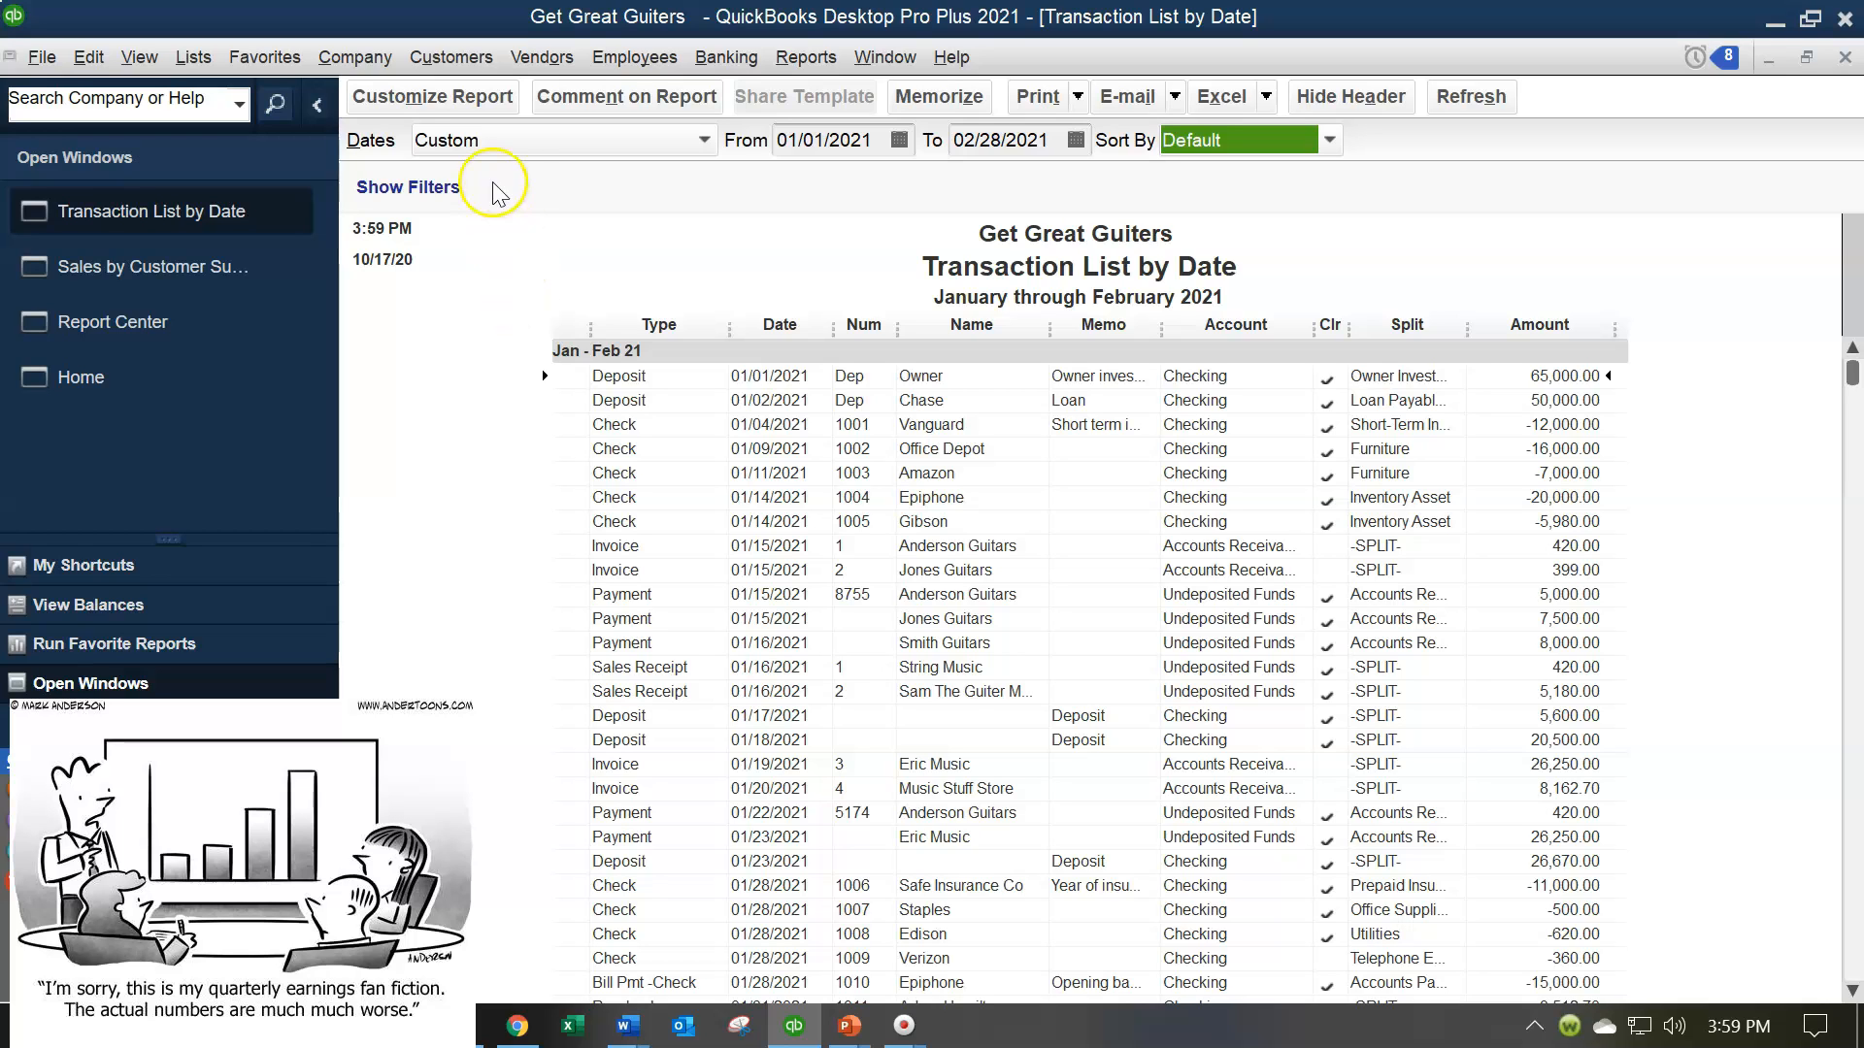
Customize the Transaction List by Date header to hide the date prepared and time prepared, keeping the subtitle
{"action": "left_click", "coordinate": [452, 97]}
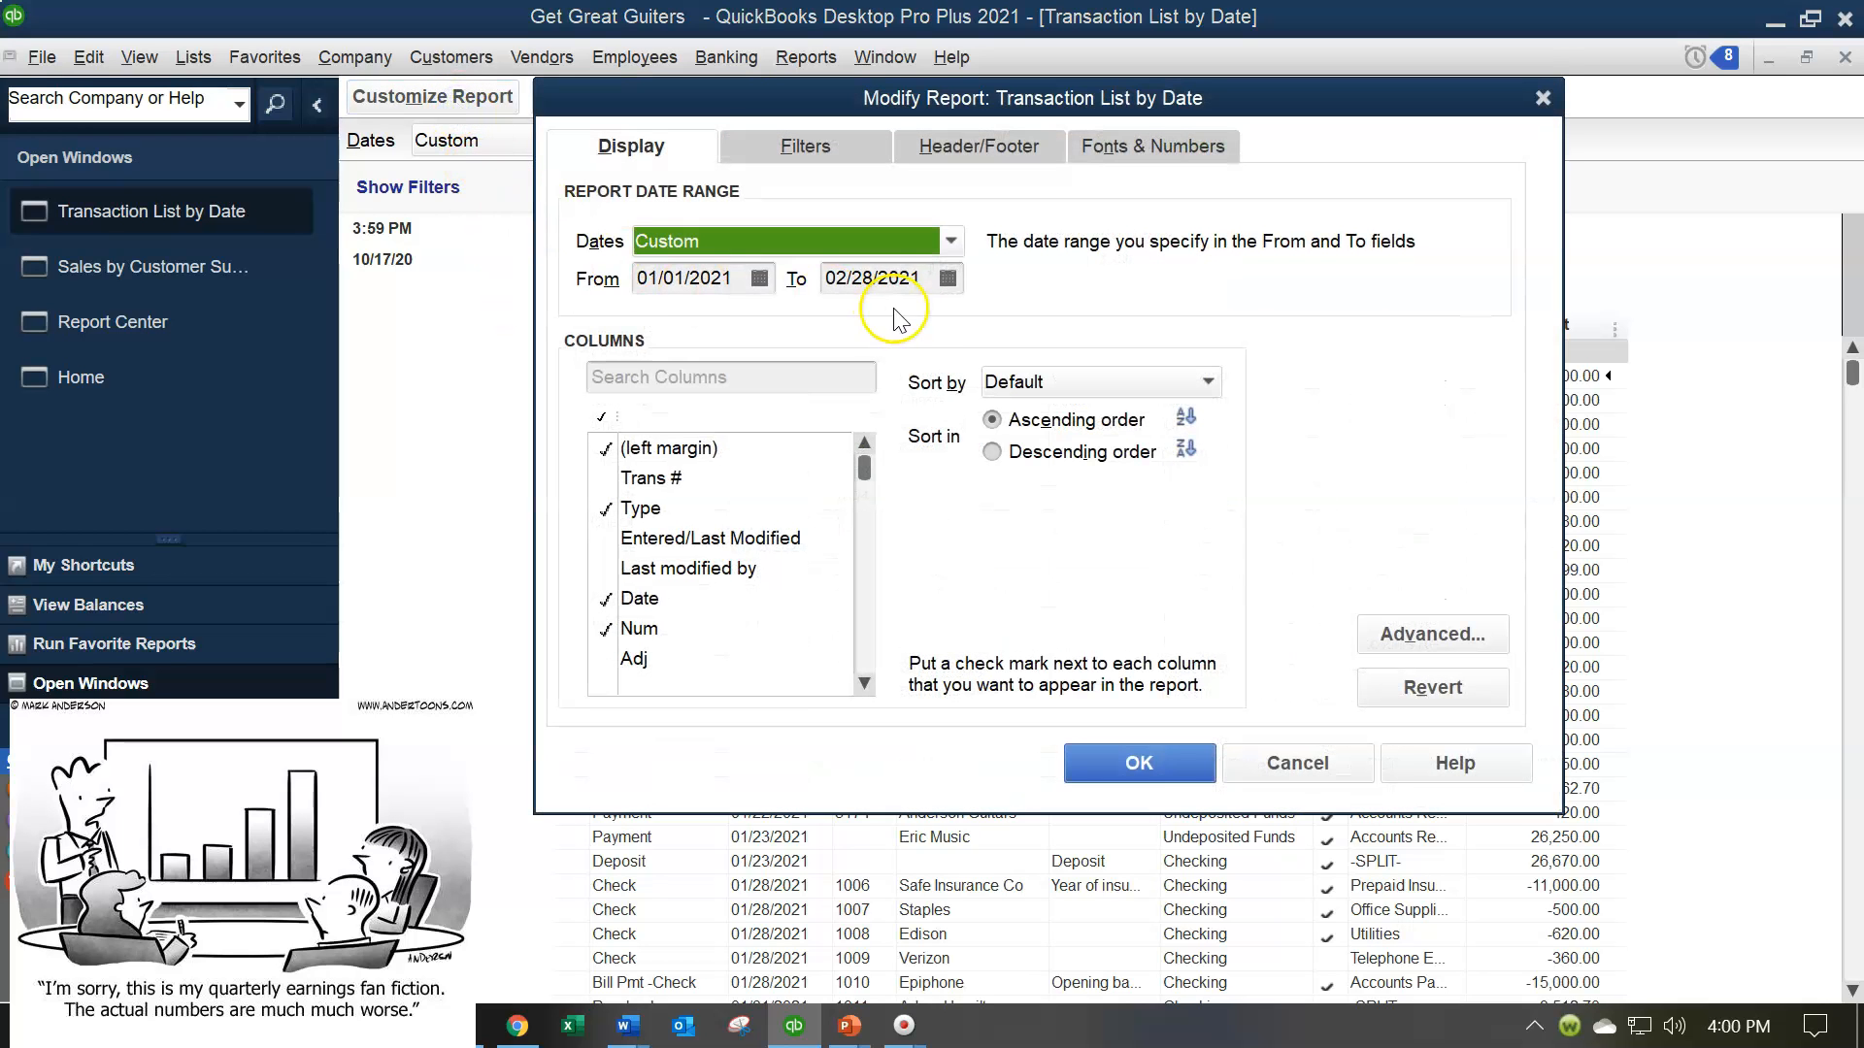
{"action": "left_click", "coordinate": [948, 147]}
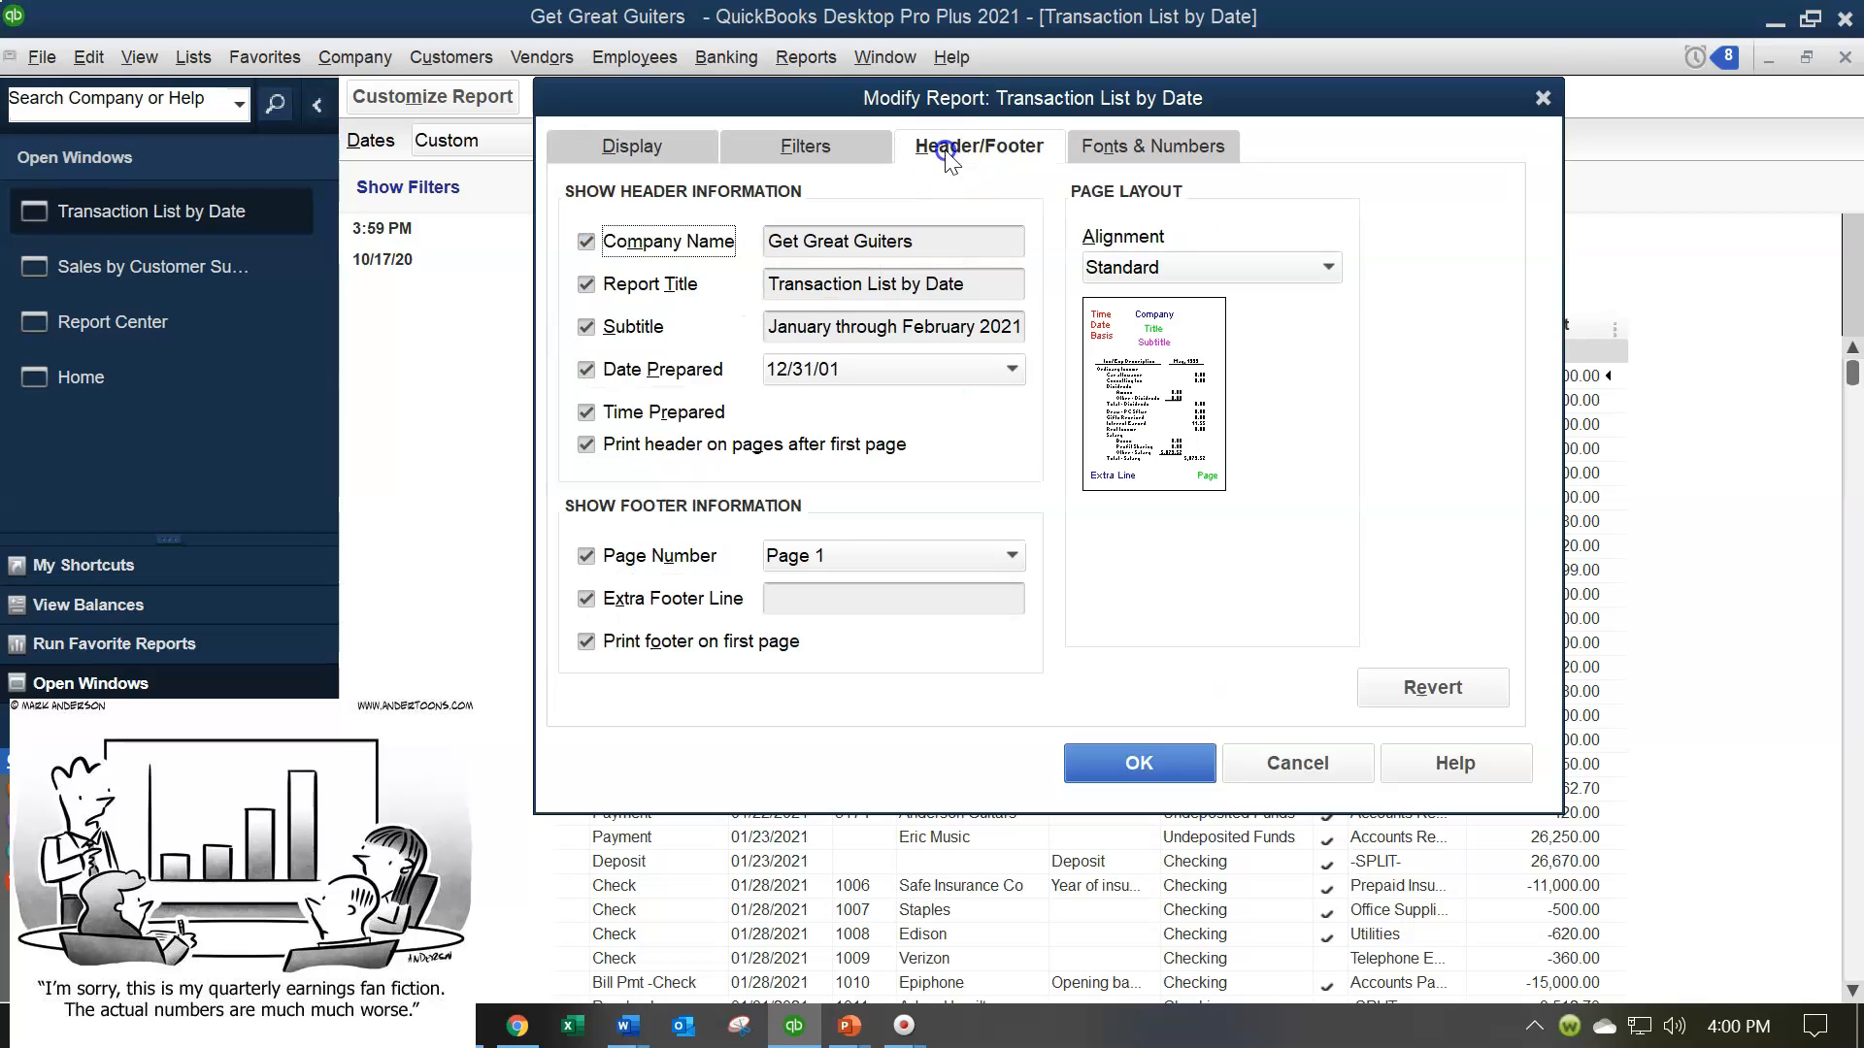
{"action": "left_click", "coordinate": [587, 330]}
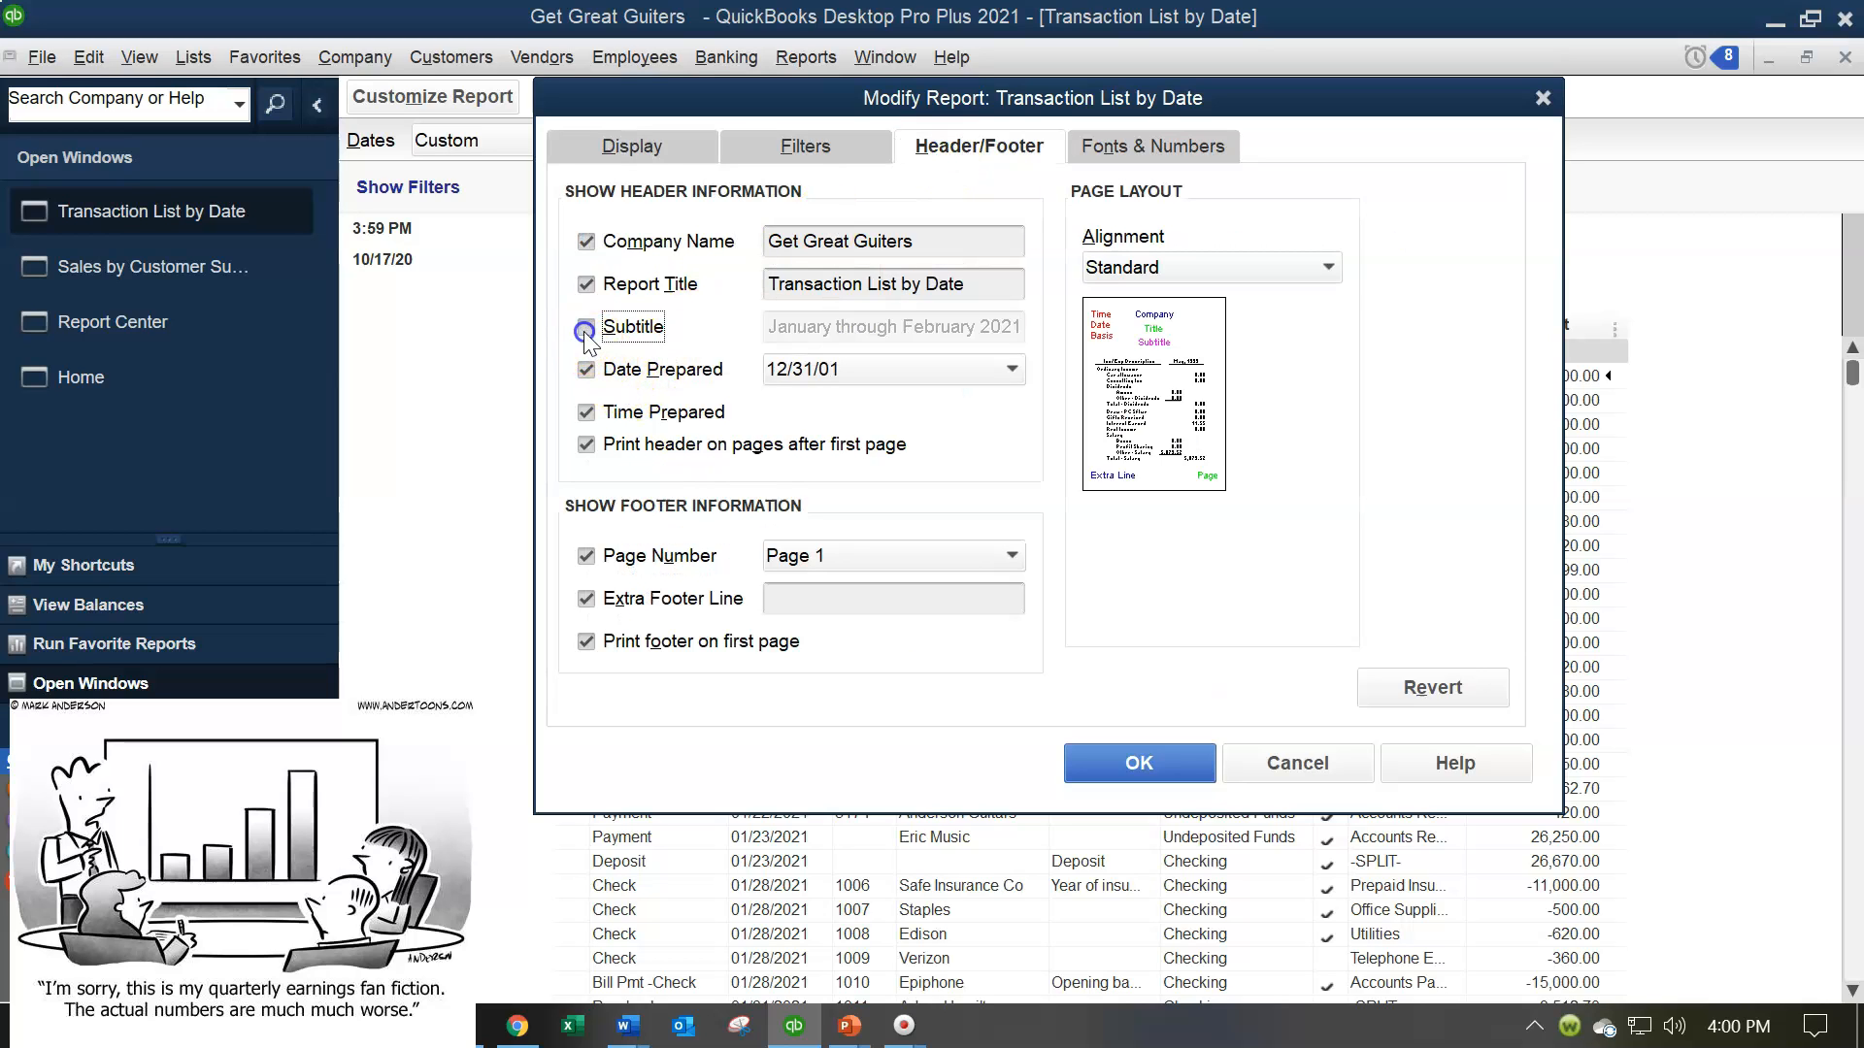
{"action": "left_click", "coordinate": [586, 330]}
{"action": "left_click", "coordinate": [585, 367]}
{"action": "left_click", "coordinate": [587, 412]}
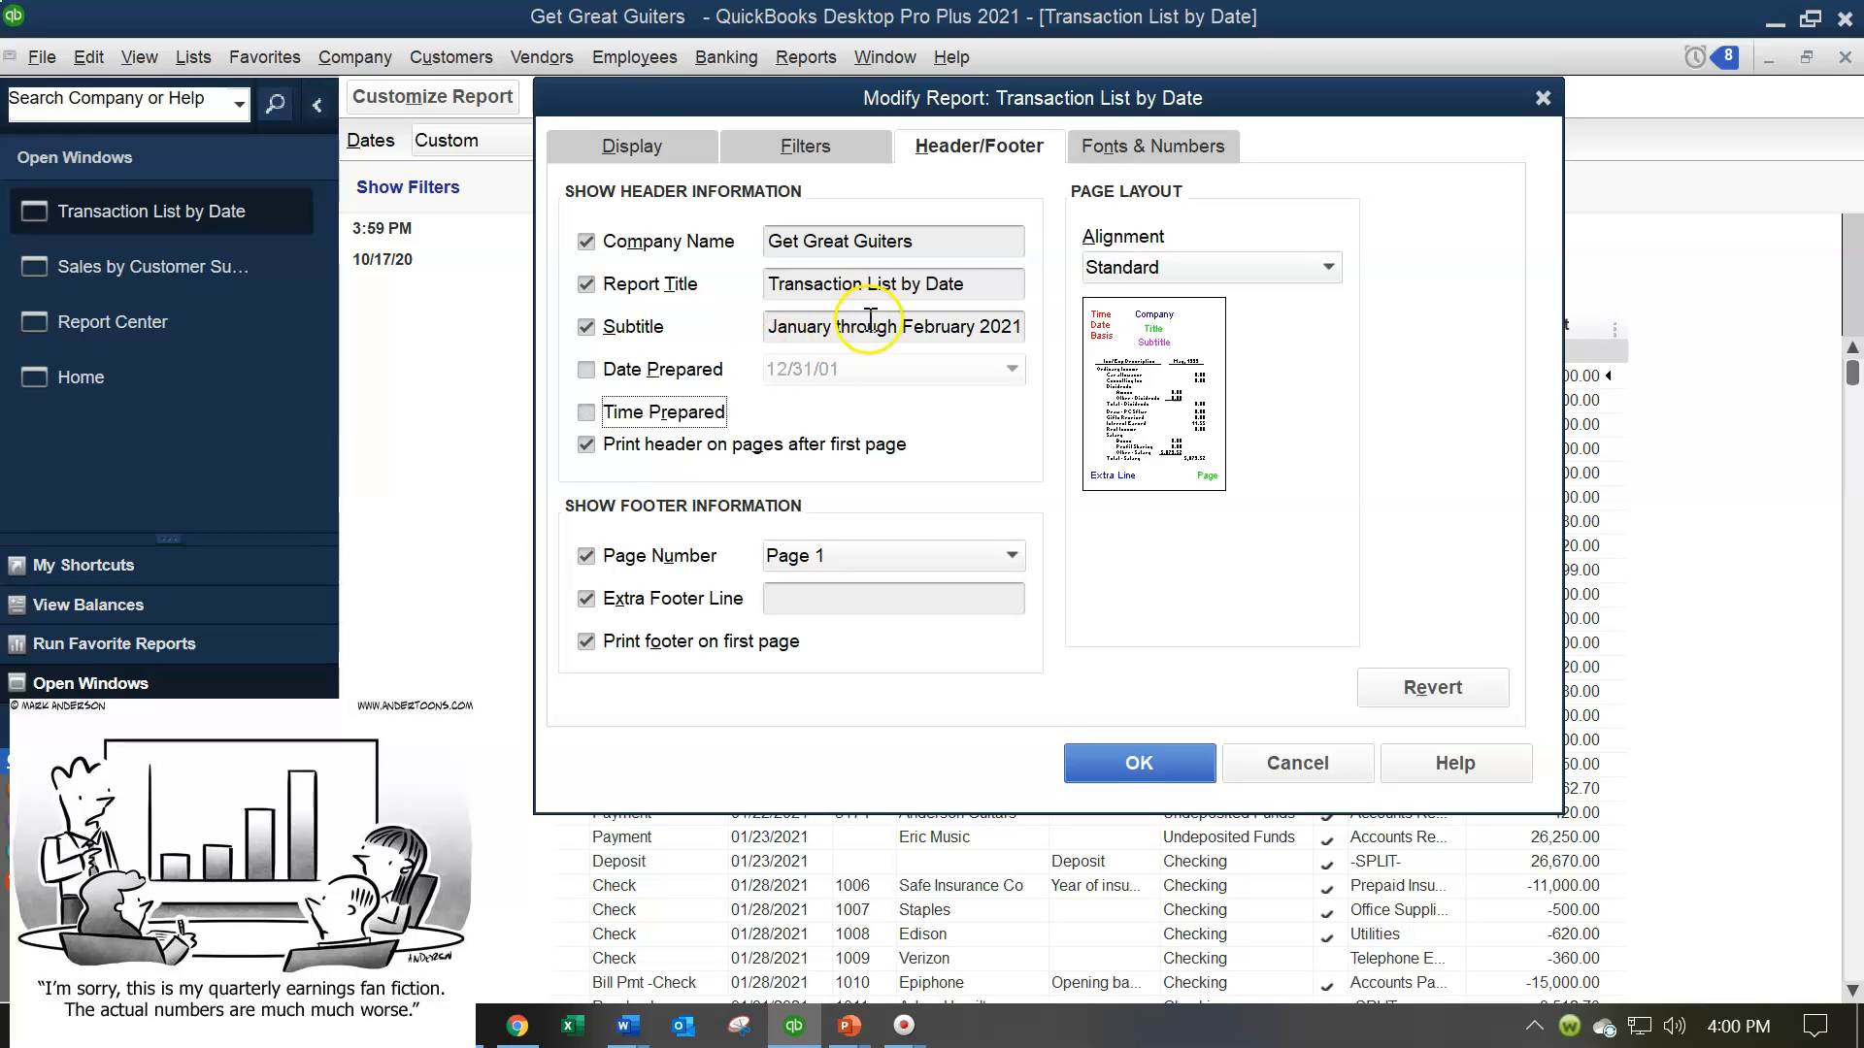
Show the transaction list's negative numbers in parentheses and bright red, display all numbers without cents, and apply the customization
{"action": "left_click", "coordinate": [1107, 147]}
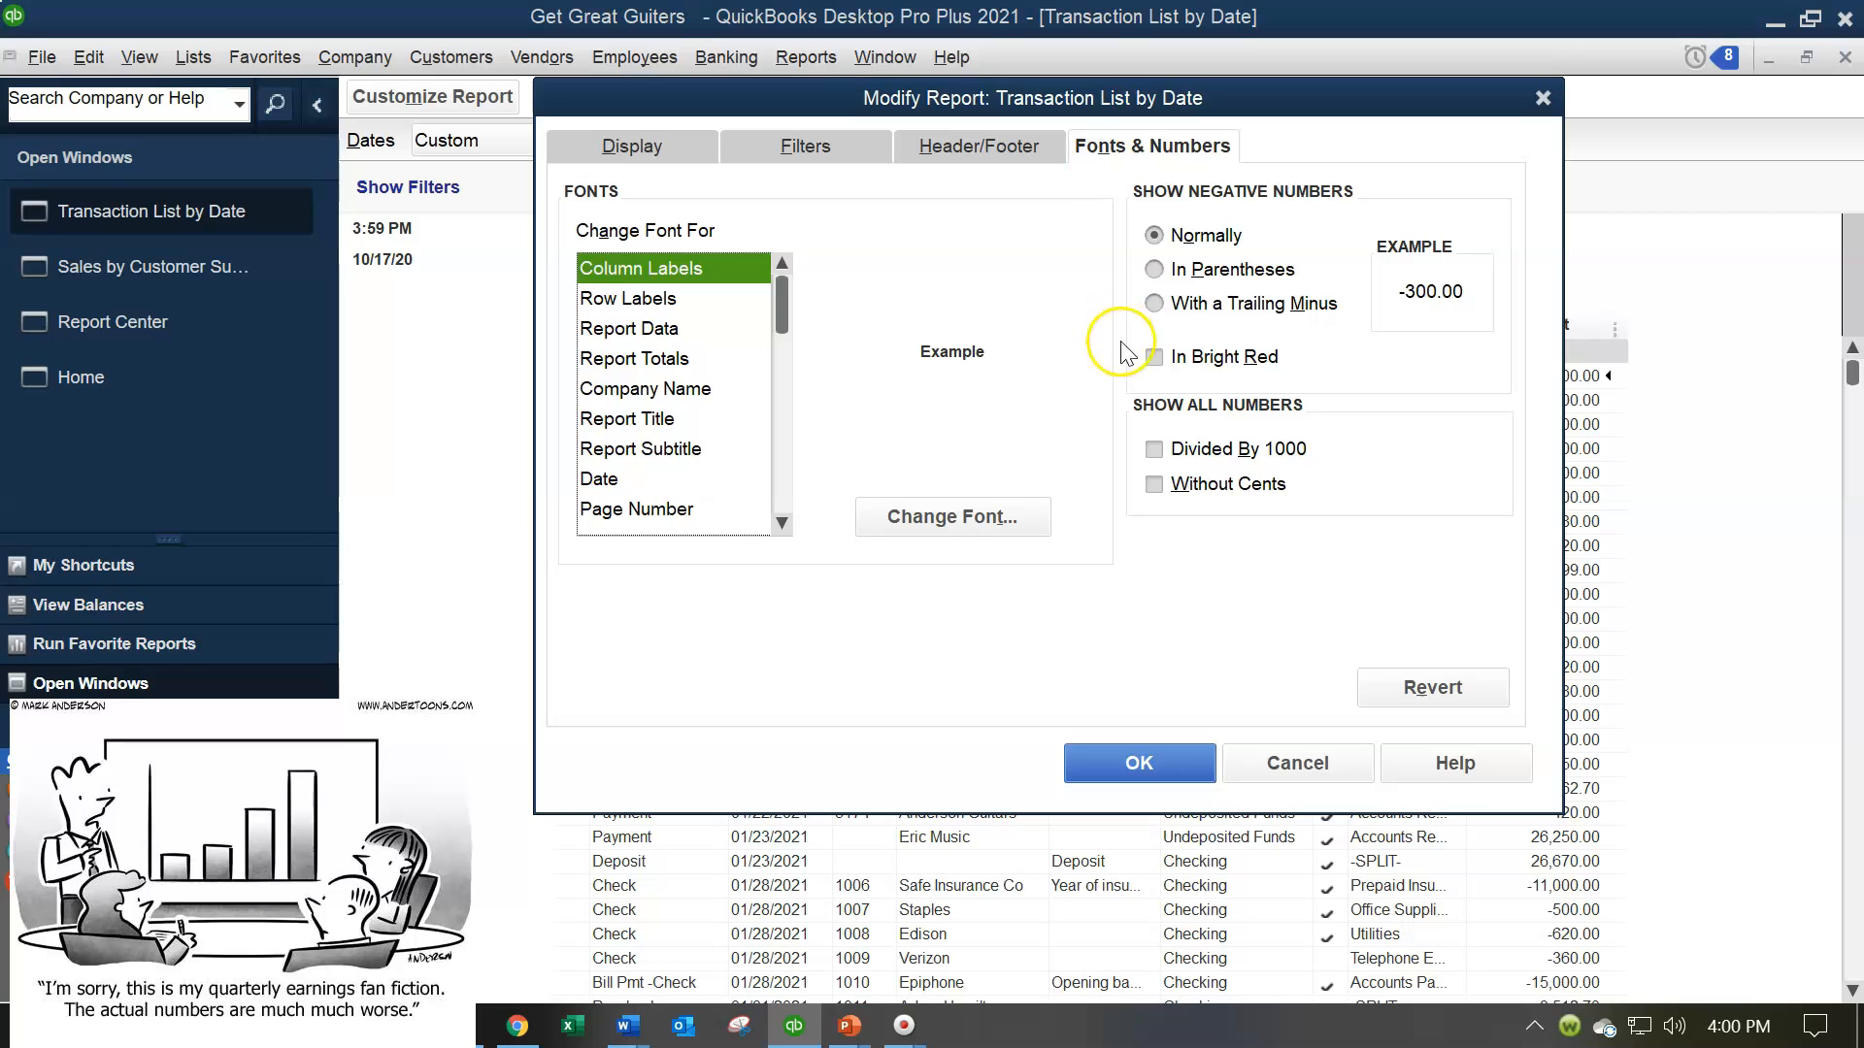
{"action": "left_click", "coordinate": [1154, 268]}
{"action": "left_click", "coordinate": [1159, 357]}
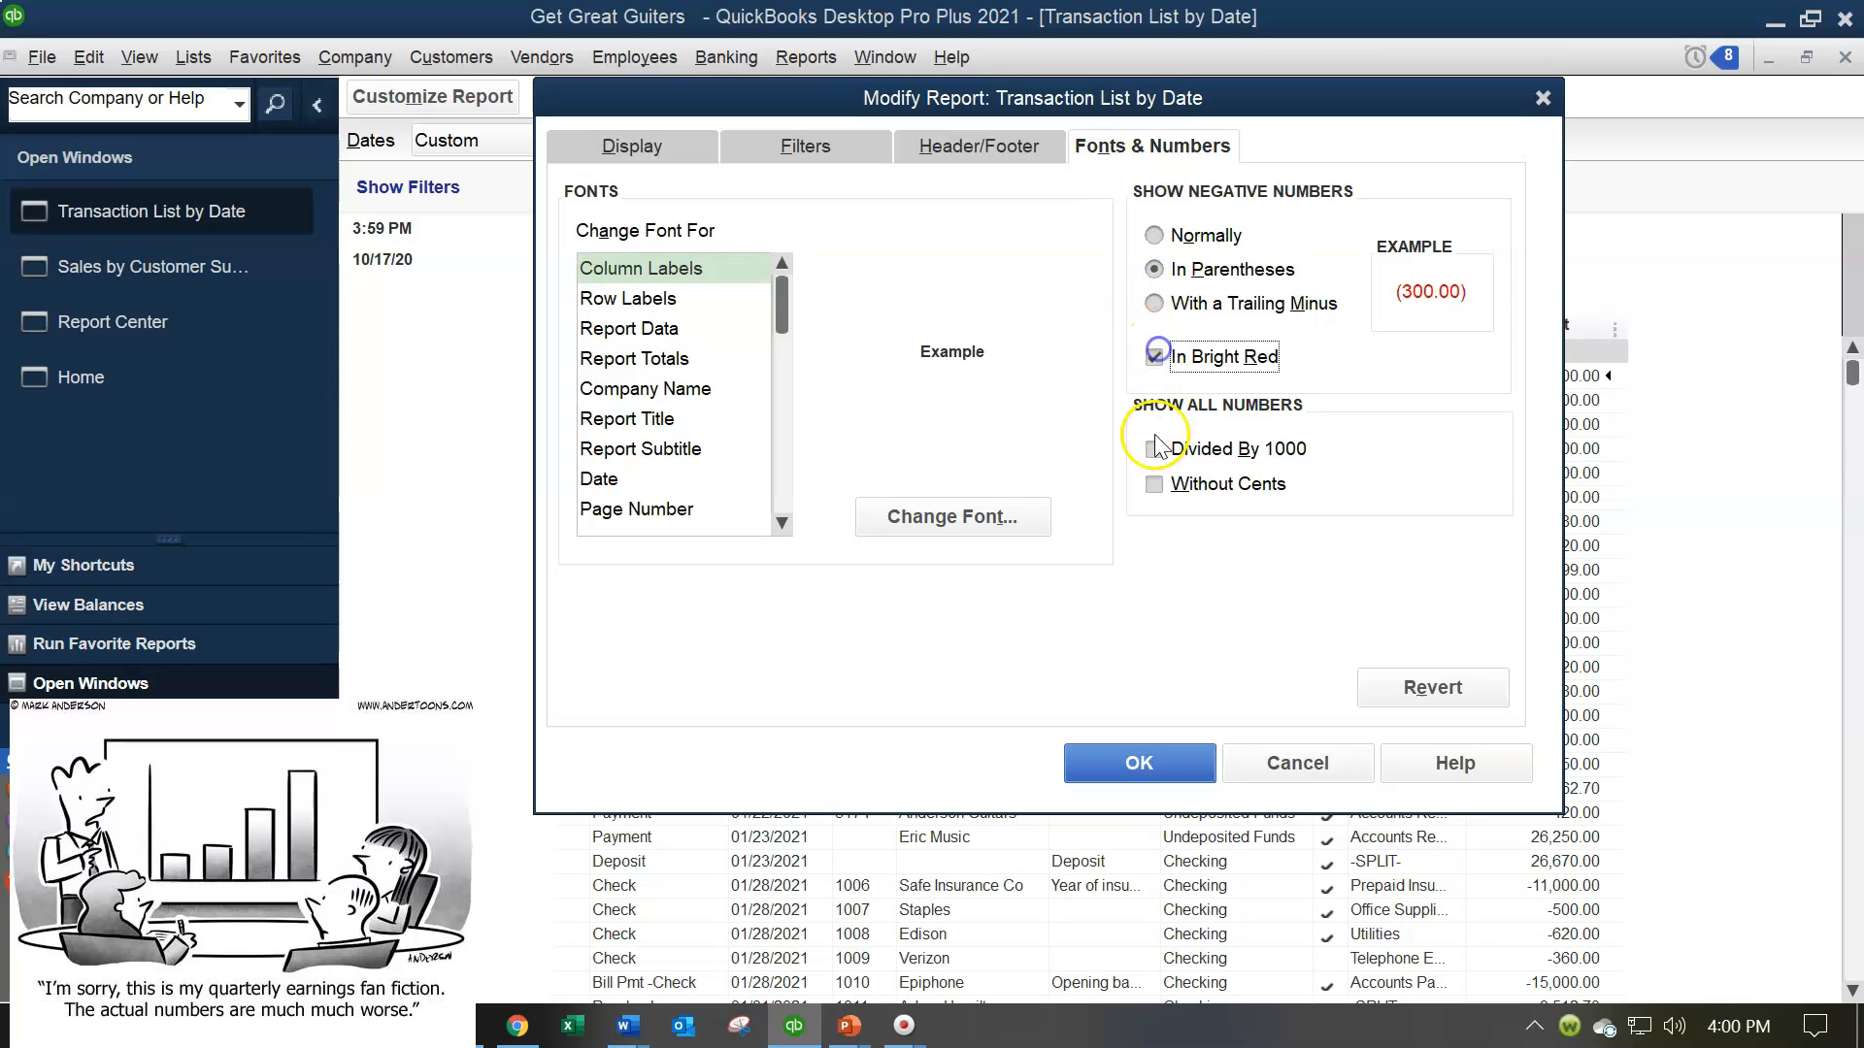
{"action": "left_click", "coordinate": [1155, 483]}
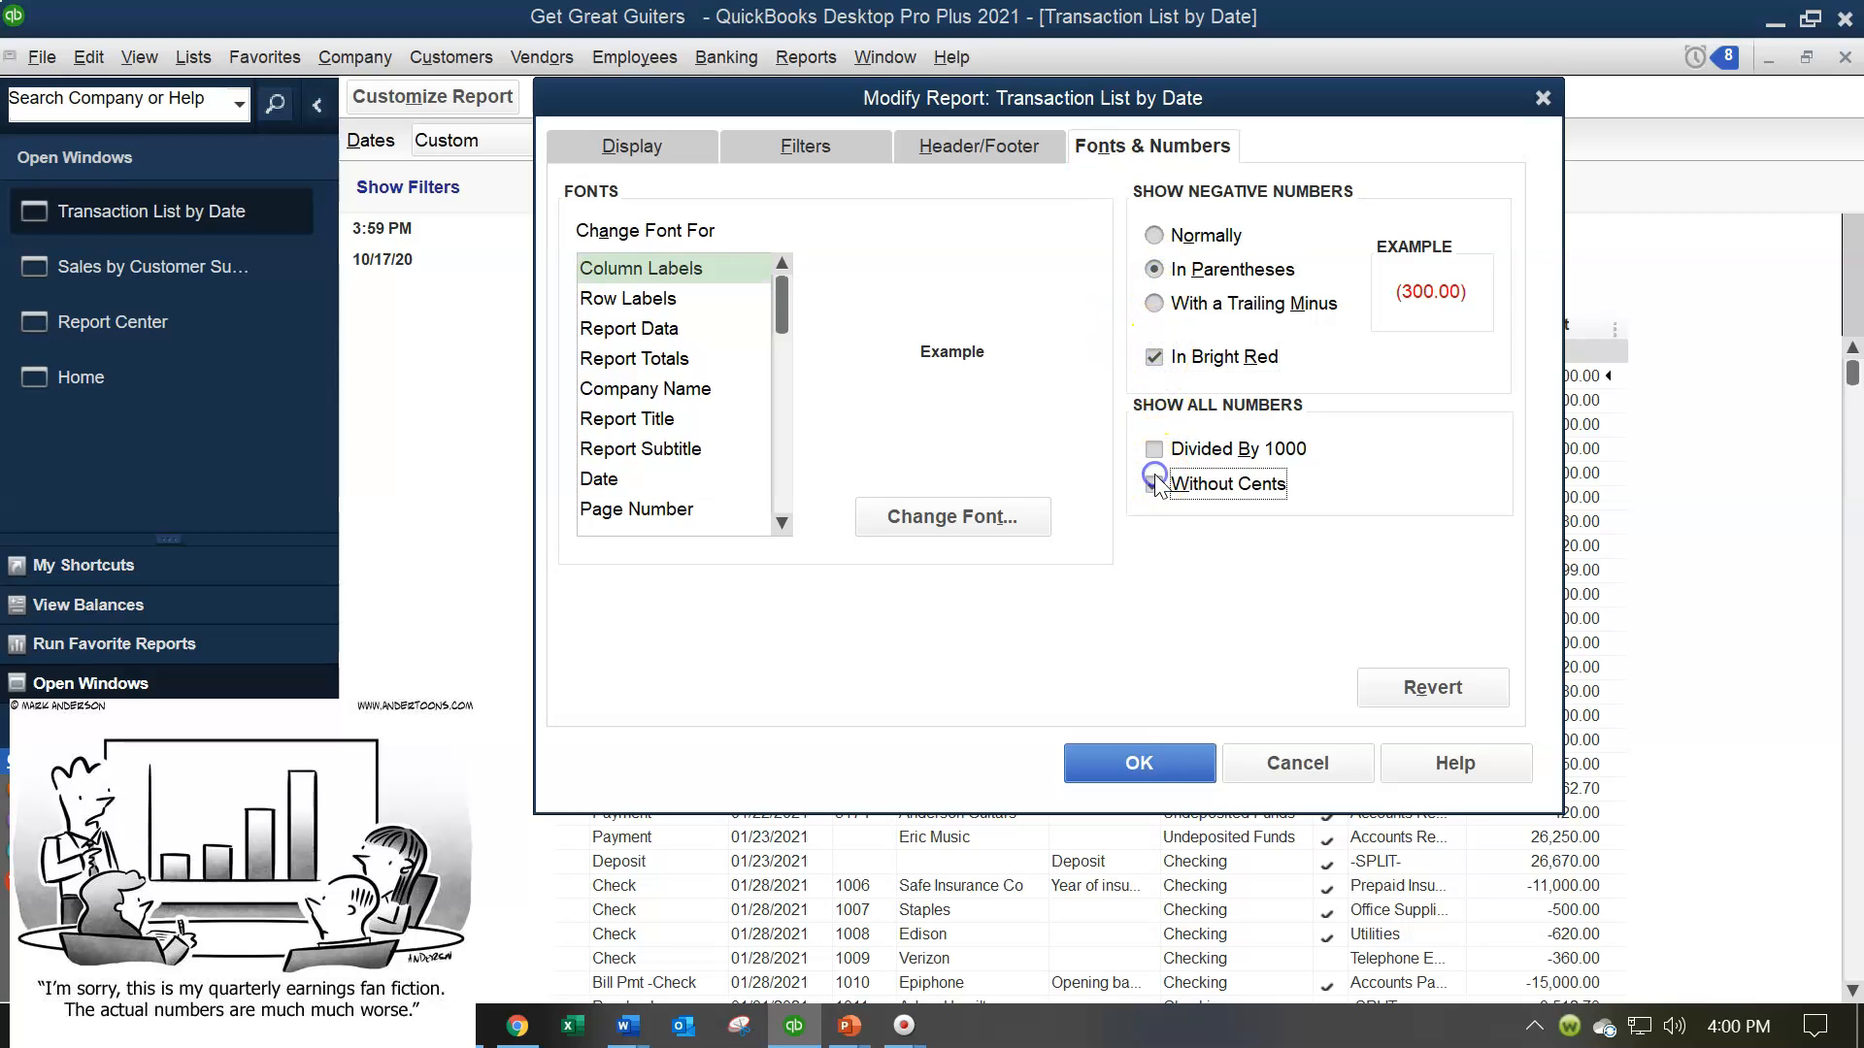
{"action": "left_click", "coordinate": [1145, 764]}
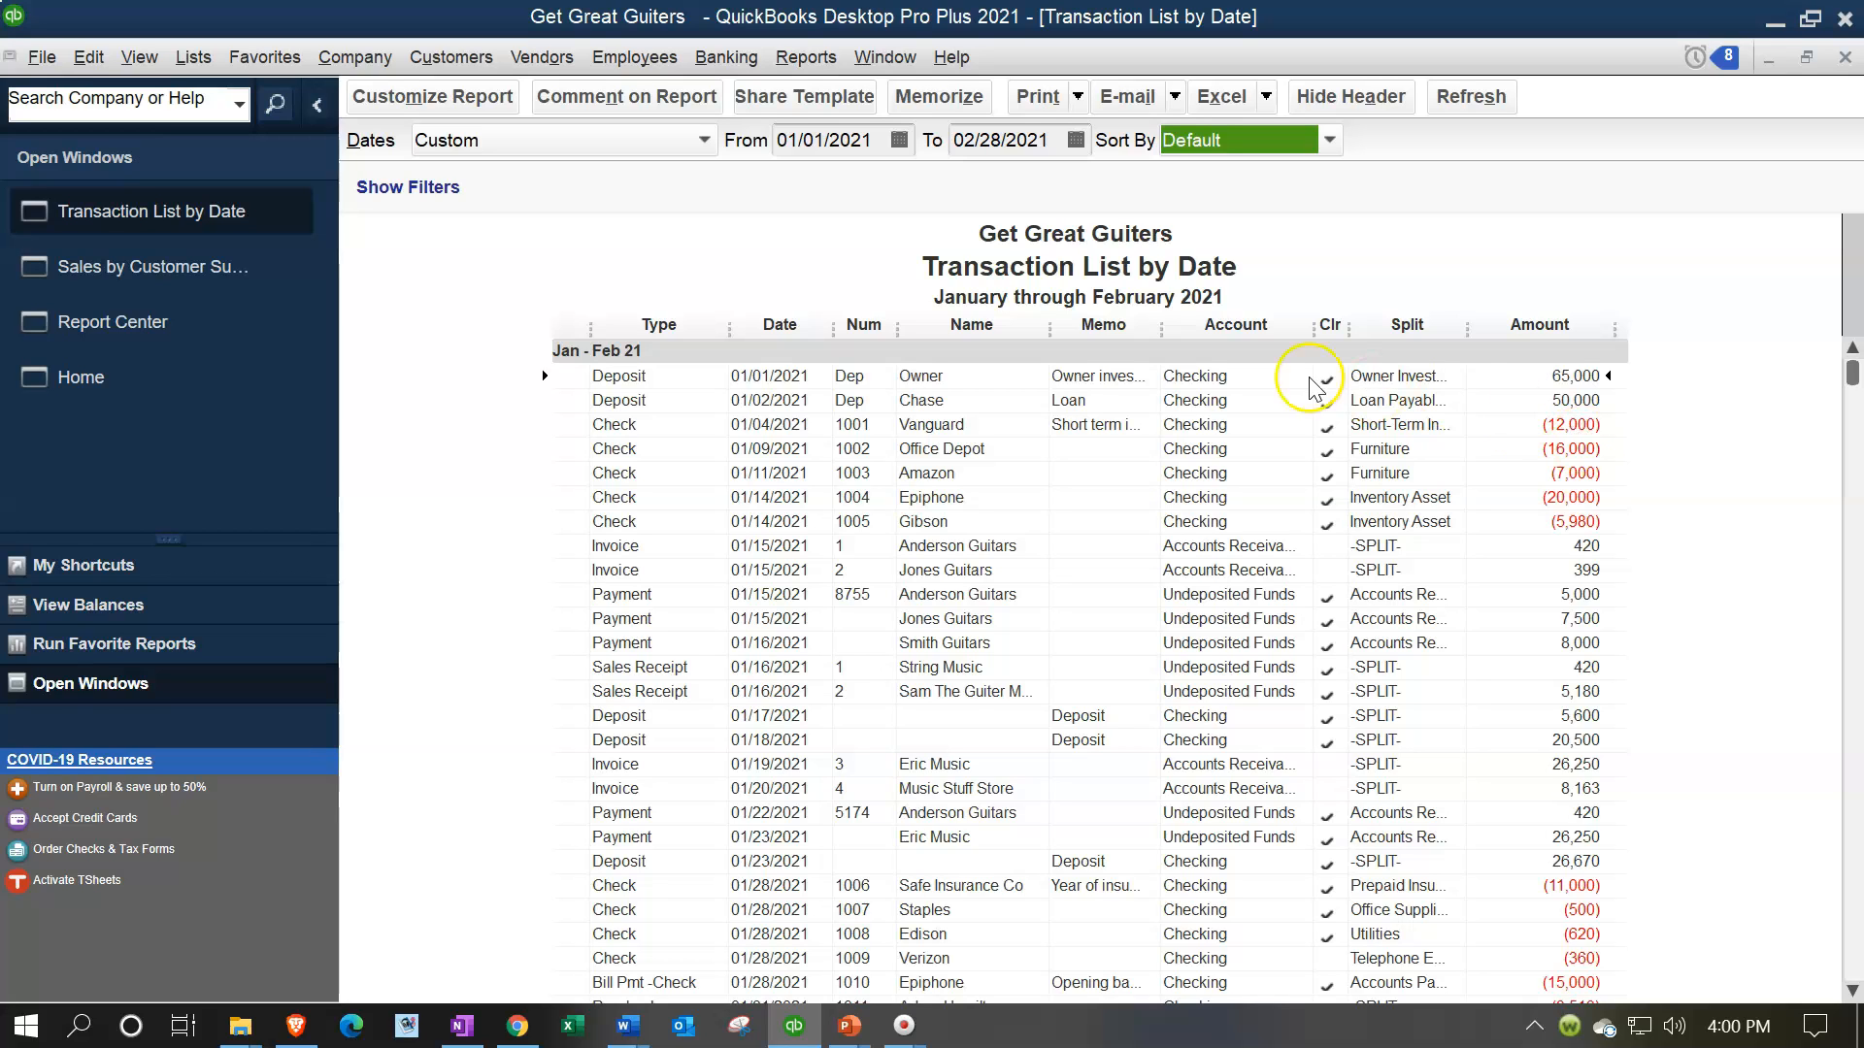
Memorize the transaction list as "Transaction List by Date ME" in the Client Month End Reports memorized report group
{"action": "left_click", "coordinate": [464, 107]}
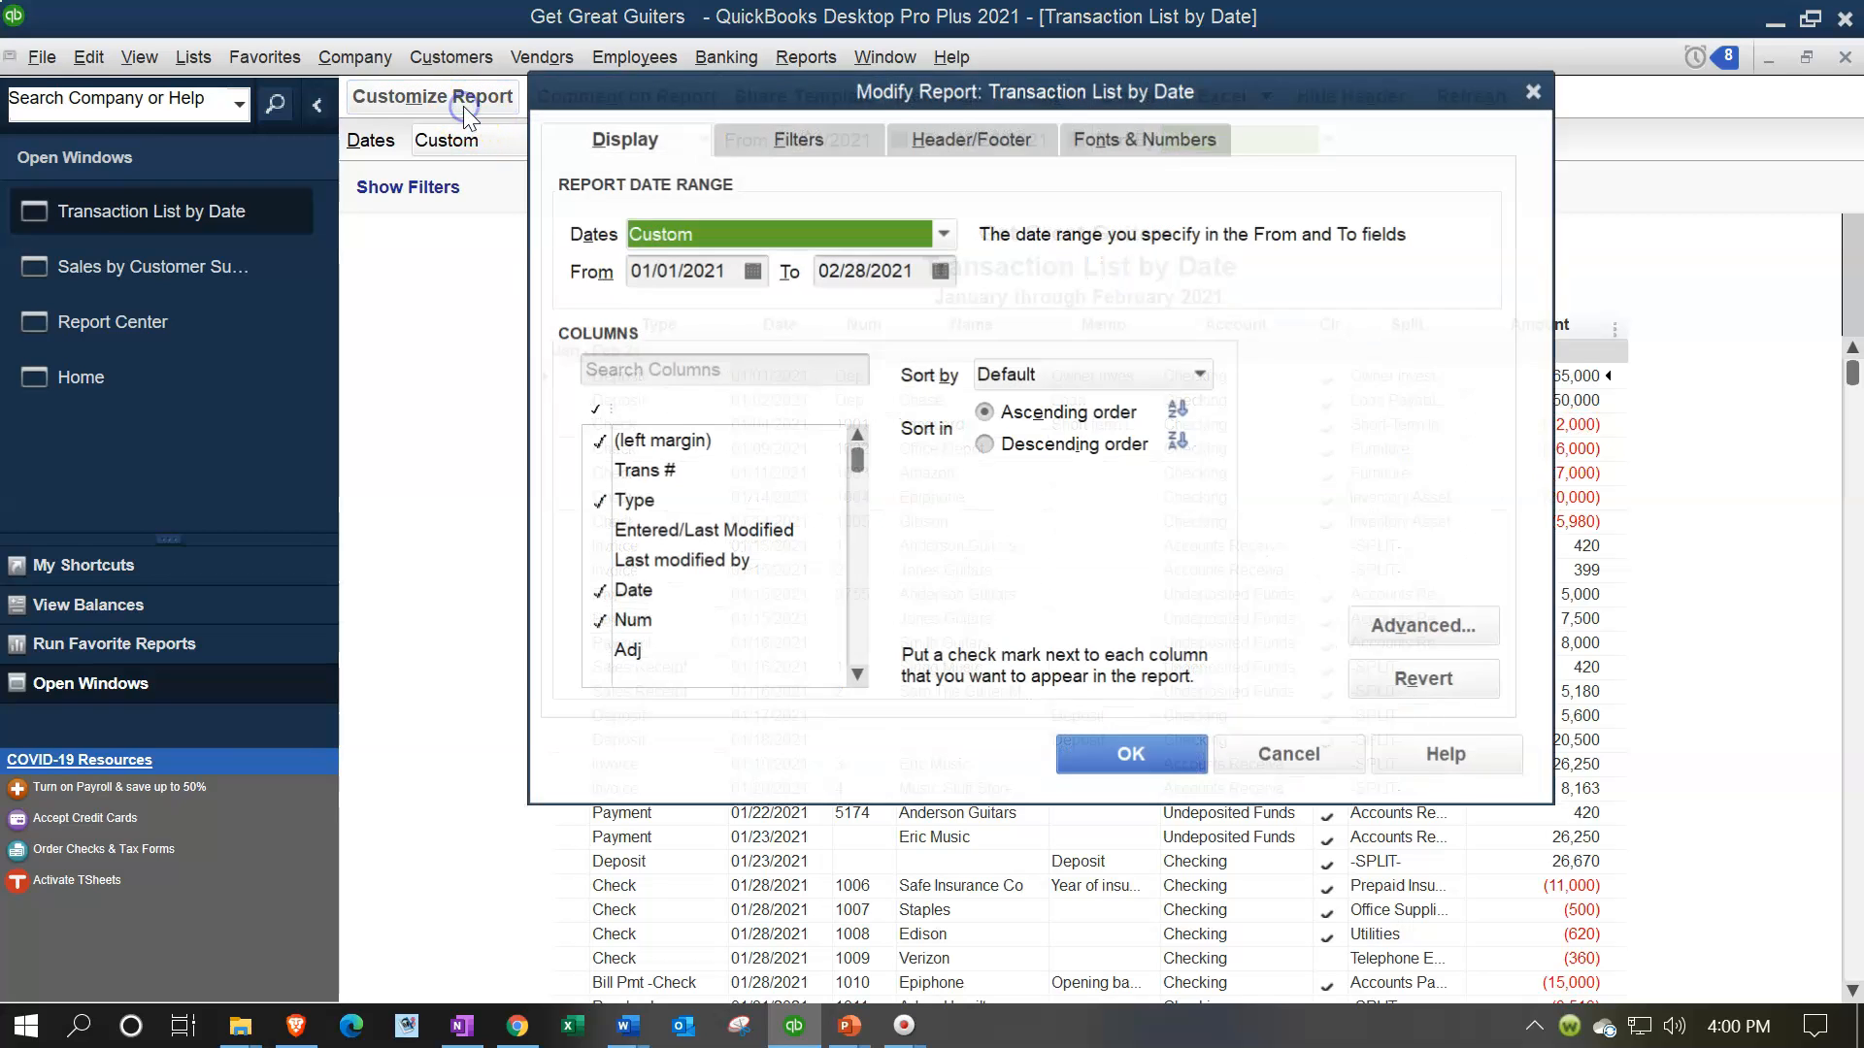
{"action": "left_click", "coordinate": [1537, 91]}
{"action": "left_click", "coordinate": [924, 102]}
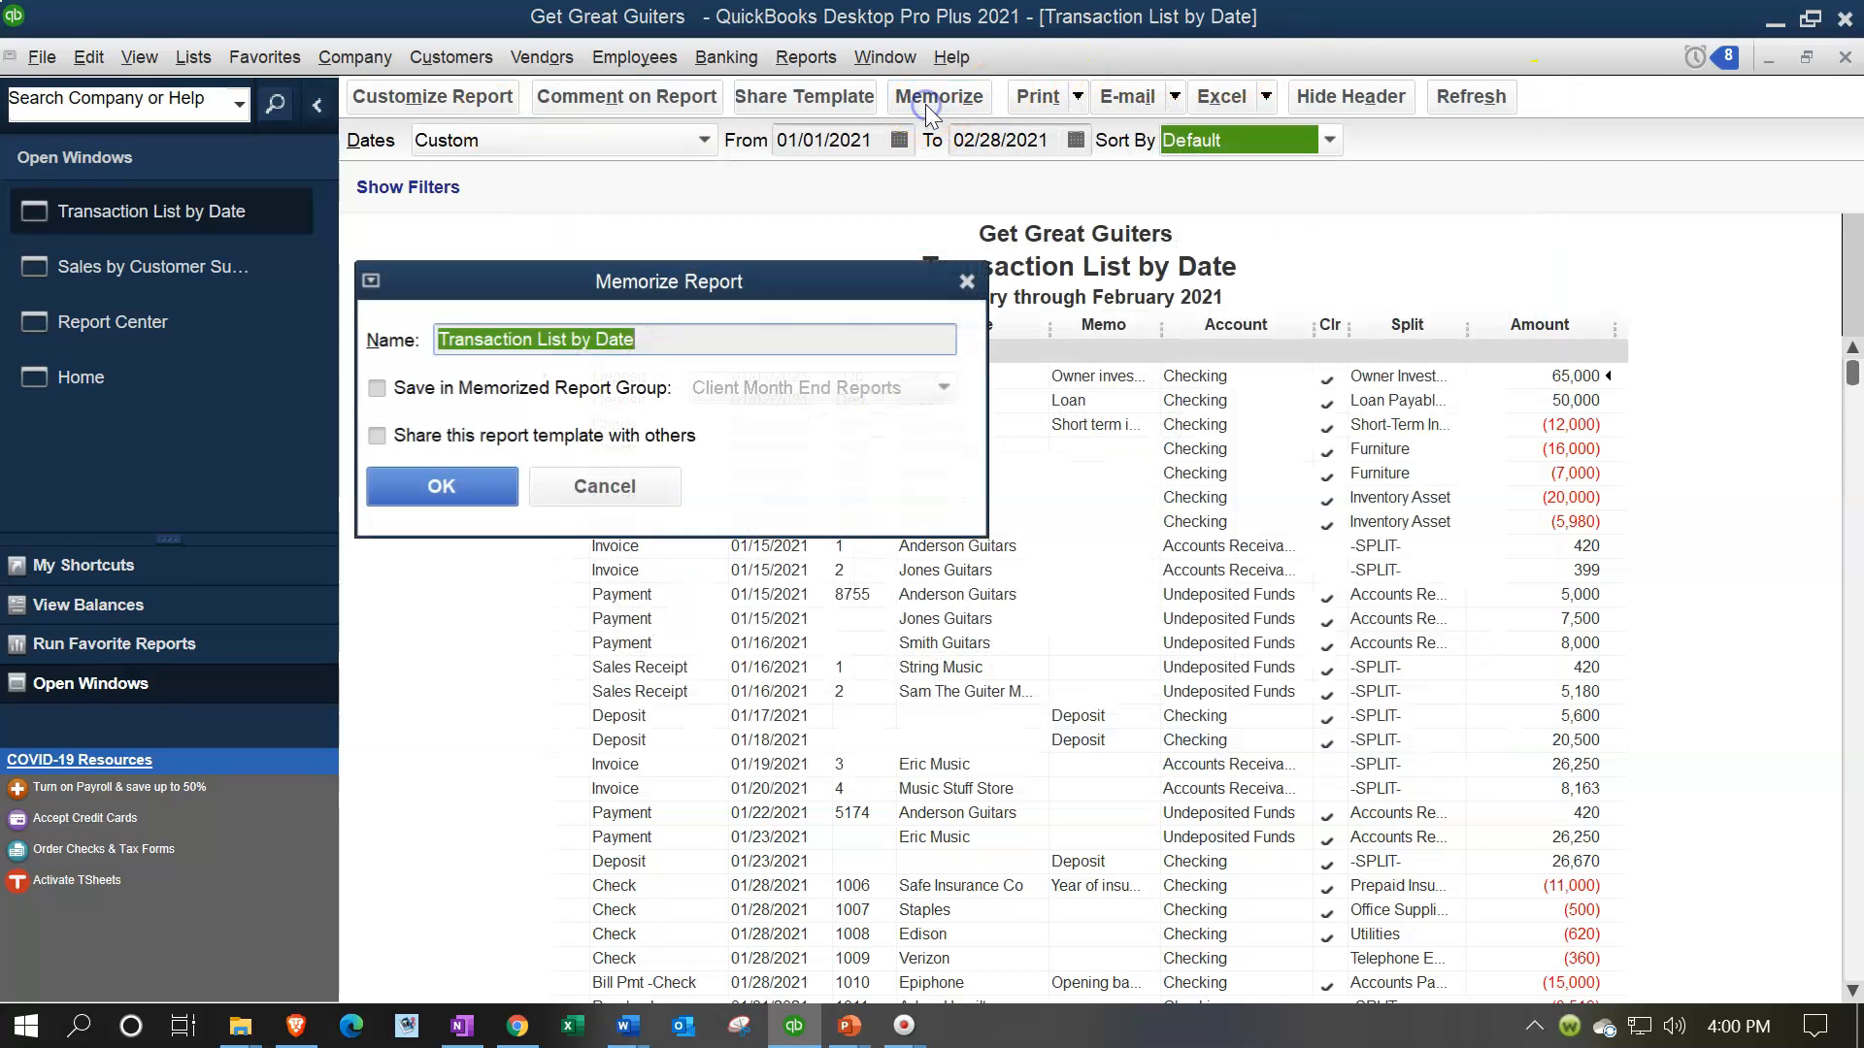
{"action": "left_click", "coordinate": [732, 335]}
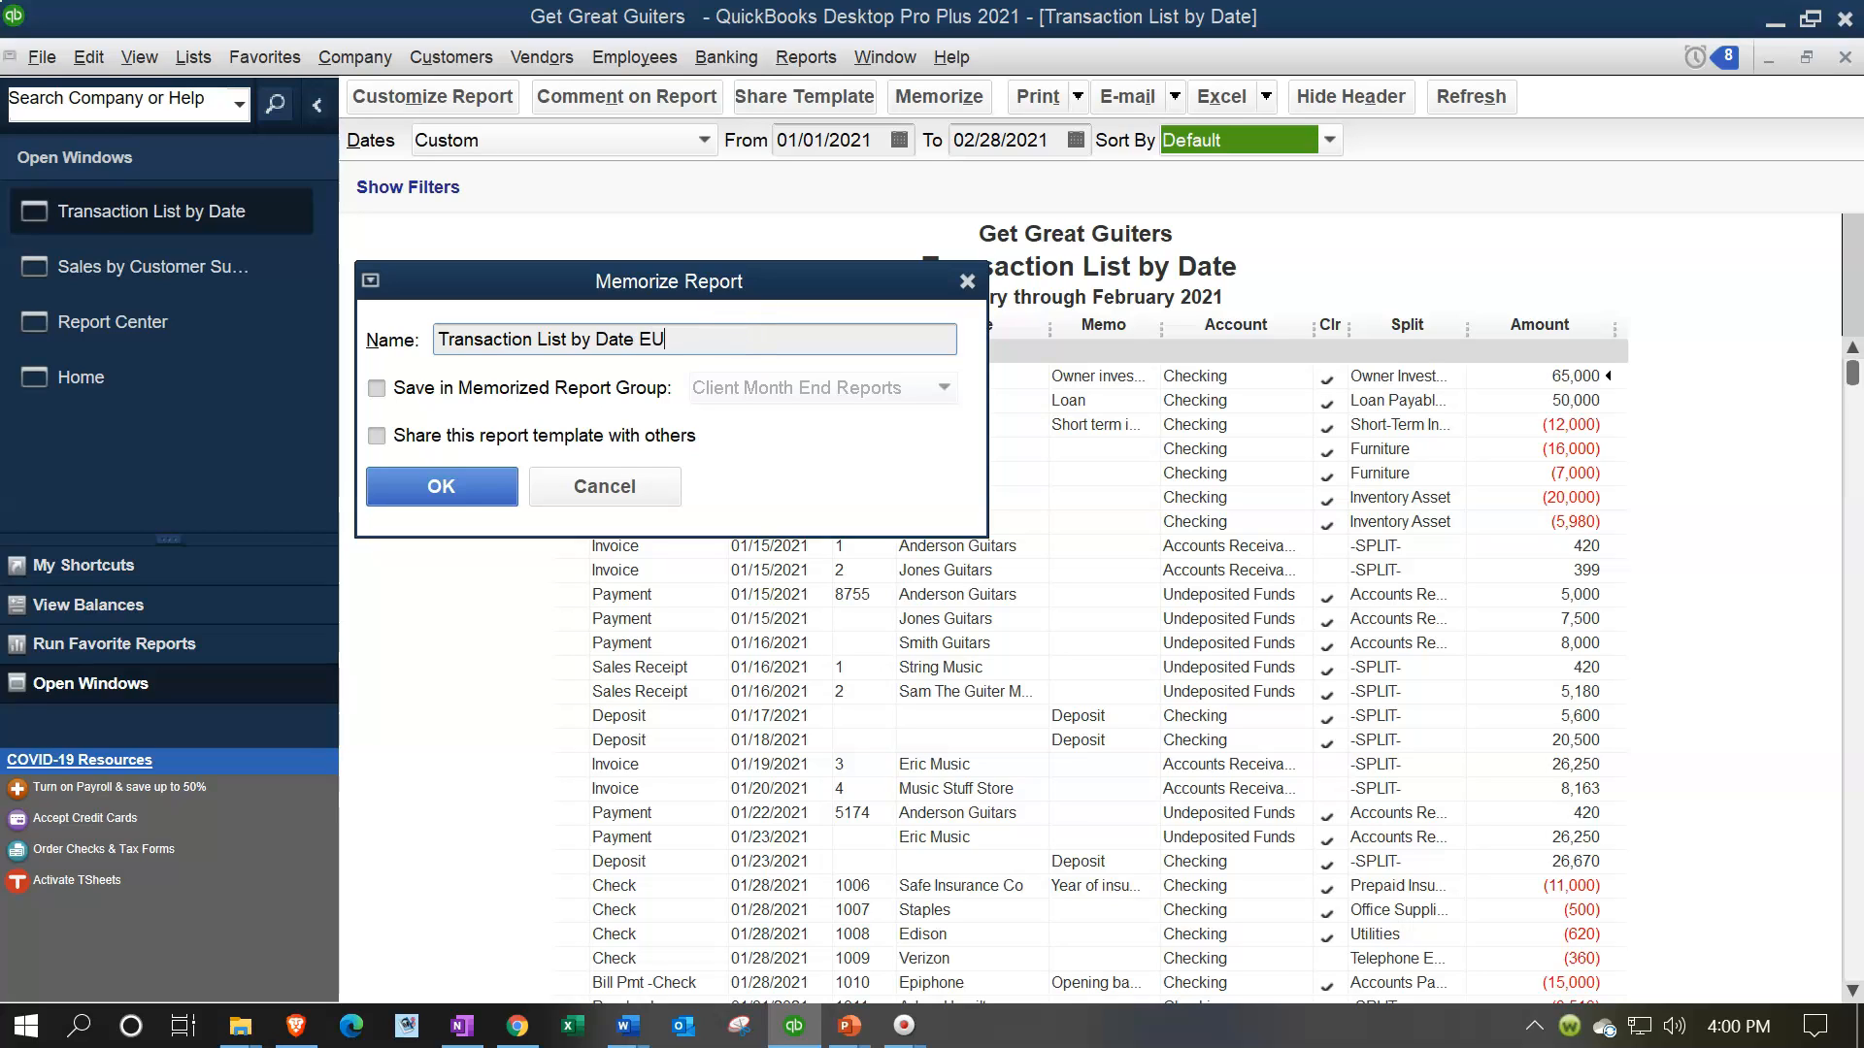
{"action": "left_click", "coordinate": [377, 388]}
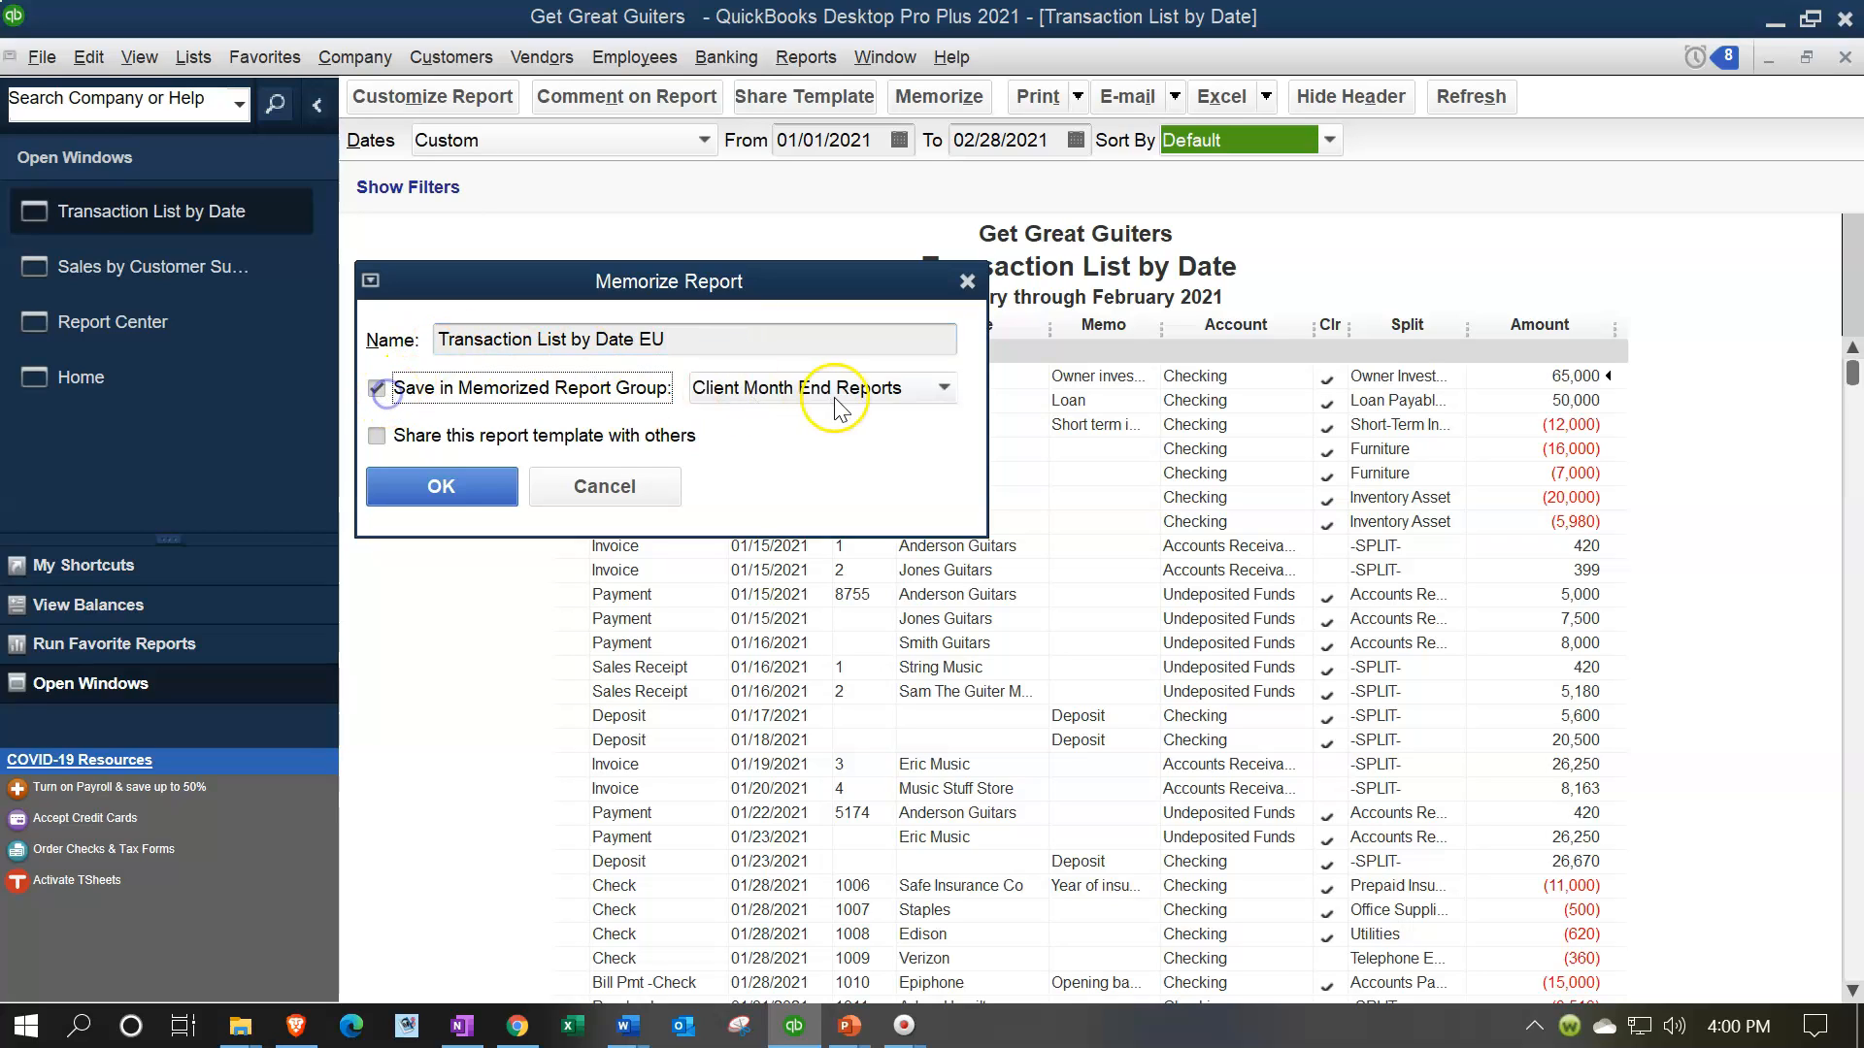
{"action": "left_click", "coordinate": [833, 390]}
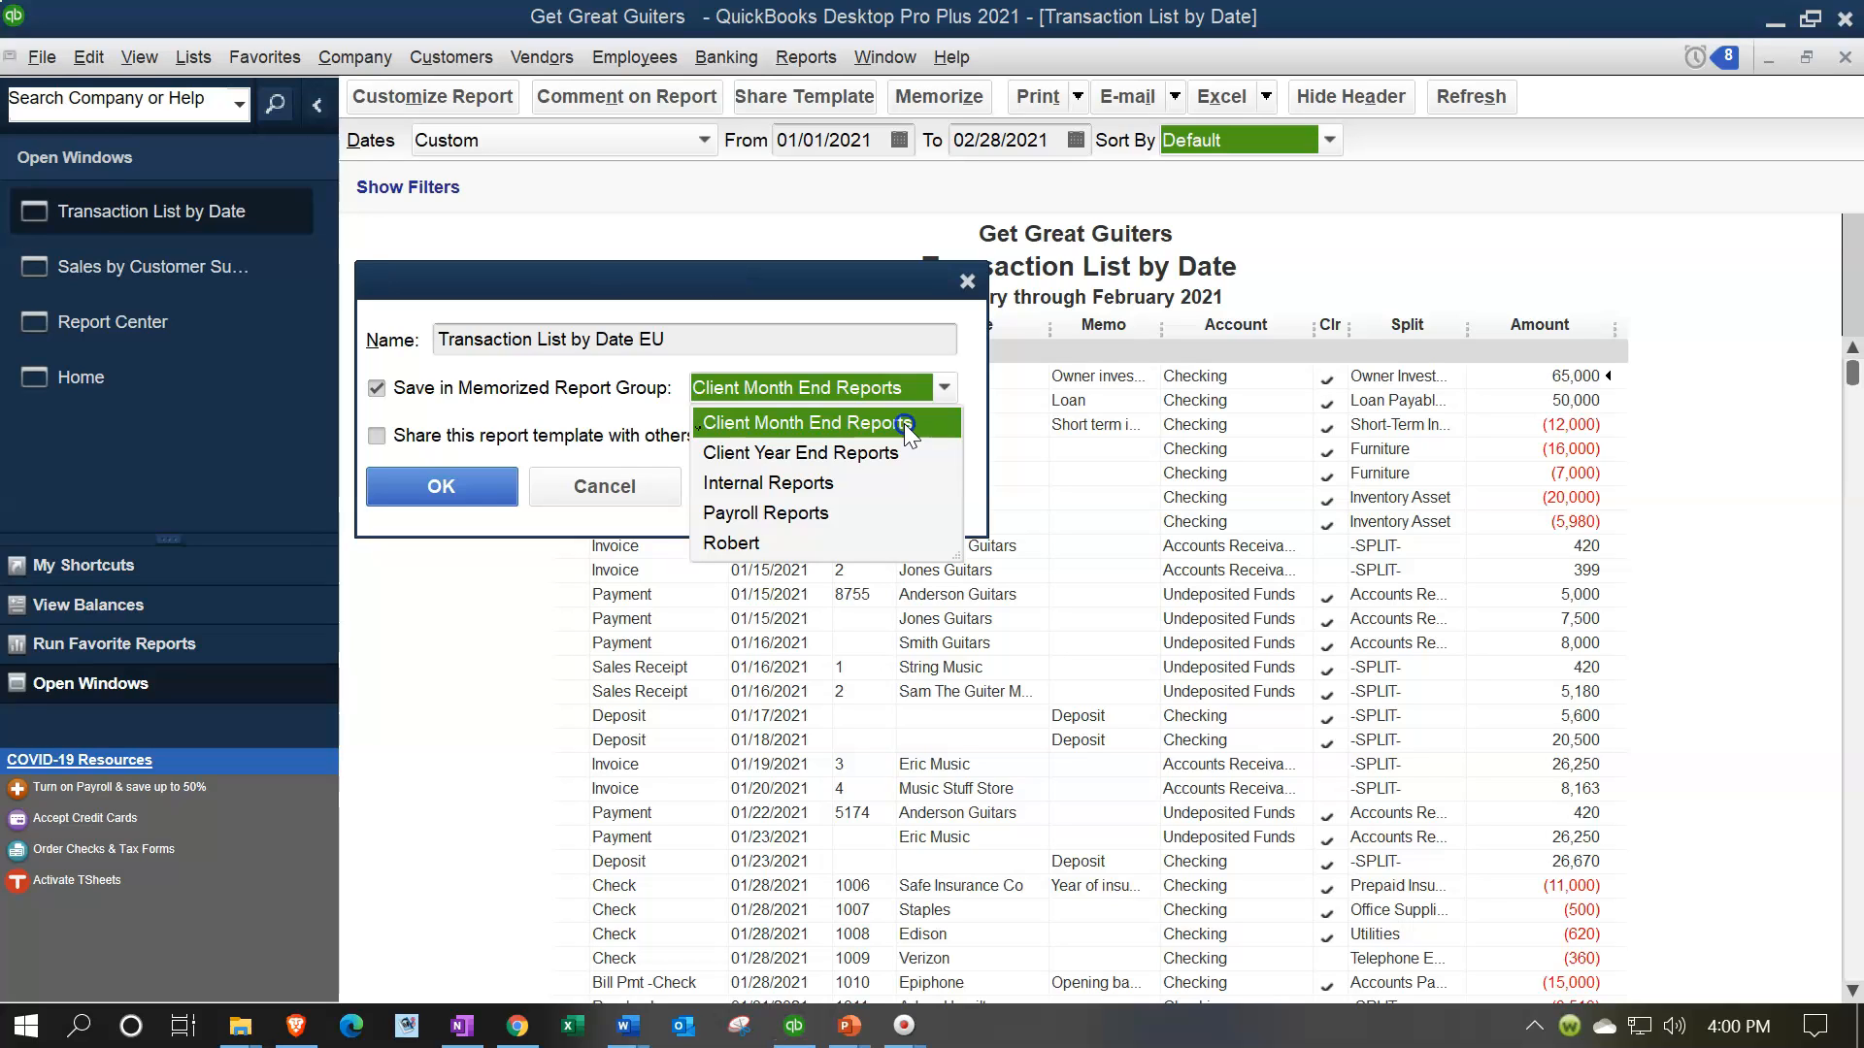
{"action": "left_click", "coordinate": [904, 423]}
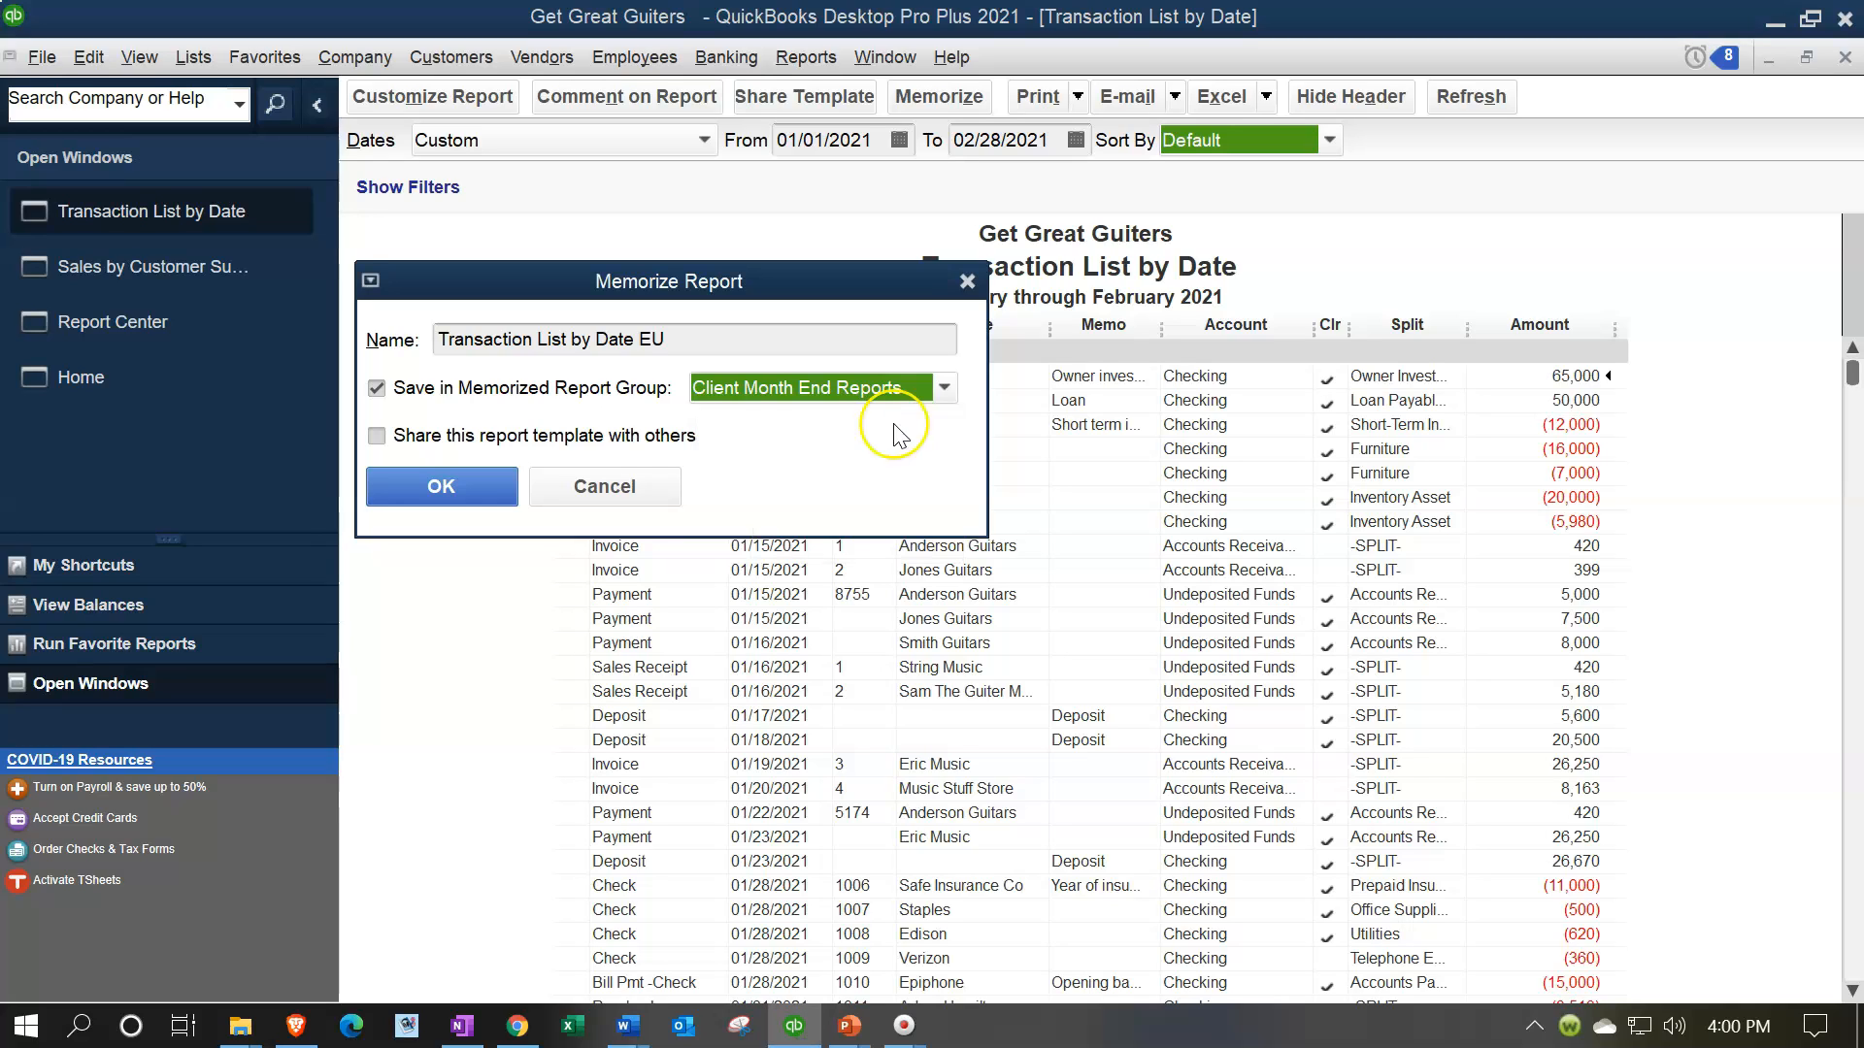
{"action": "left_click", "coordinate": [692, 340]}
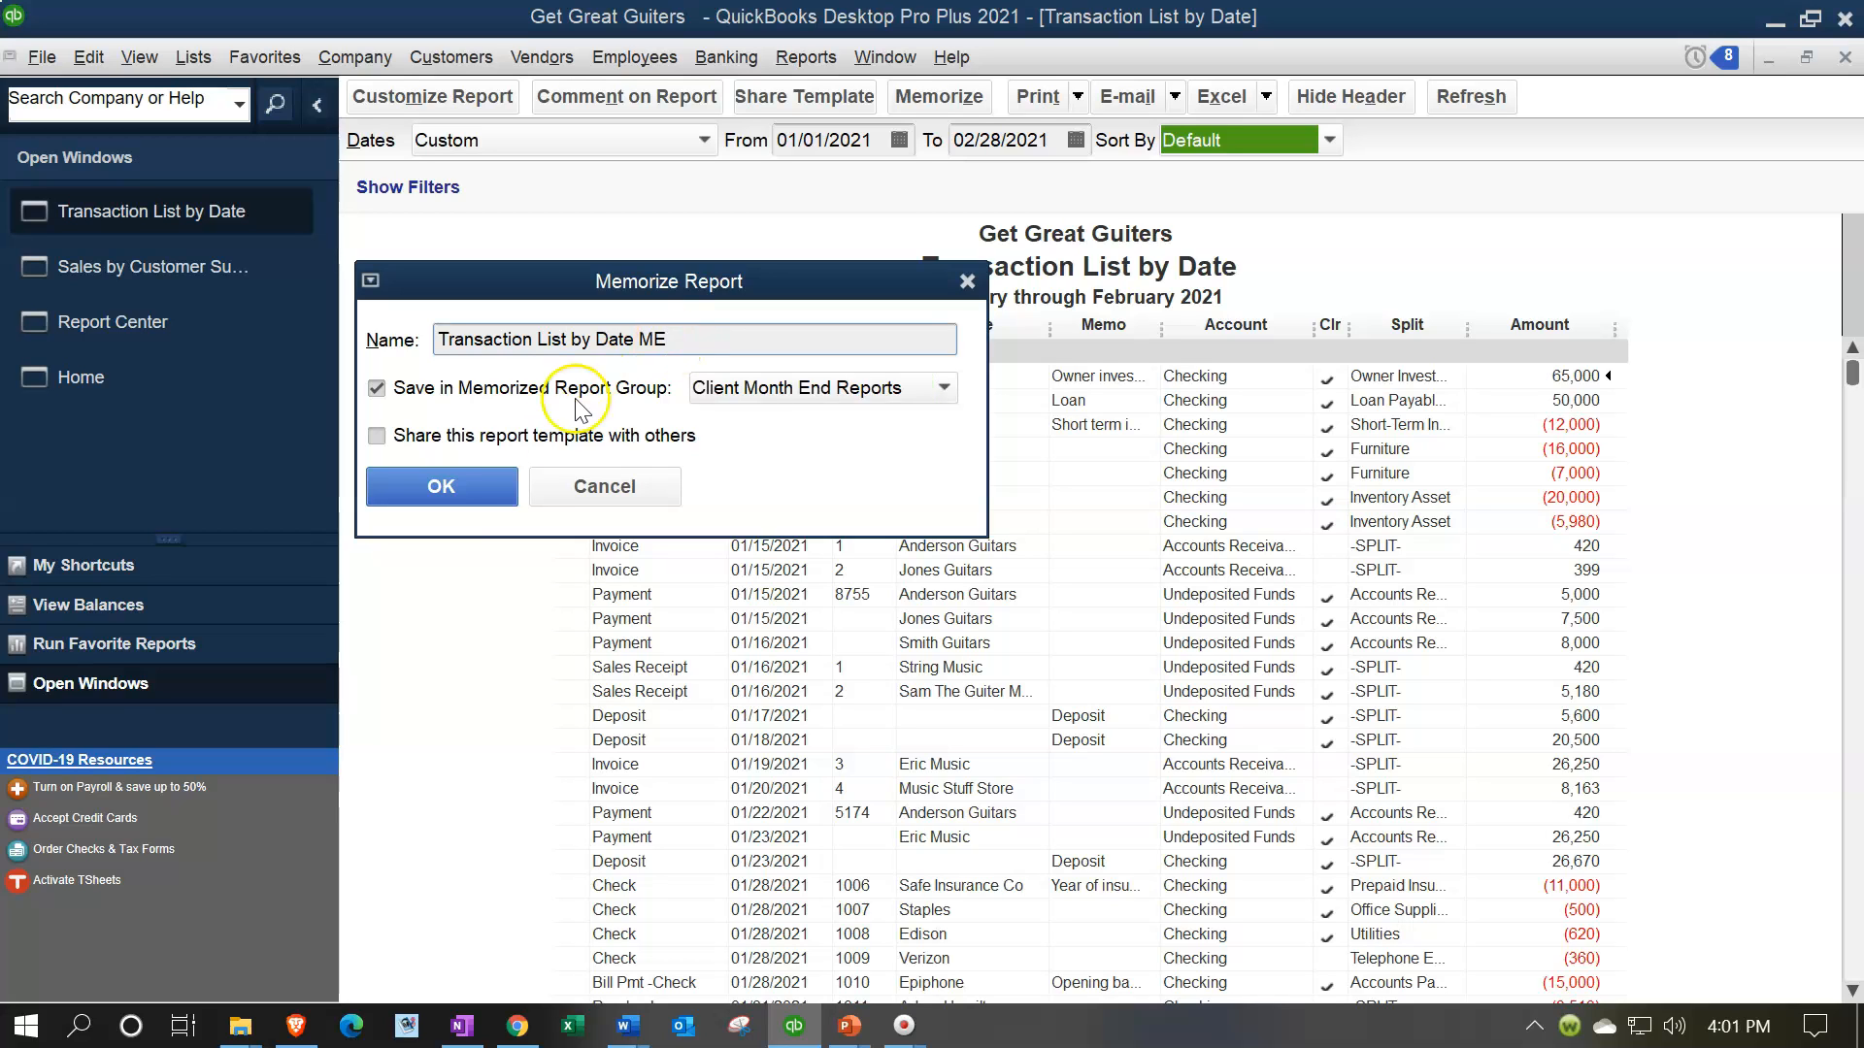
{"action": "left_click", "coordinate": [487, 494]}
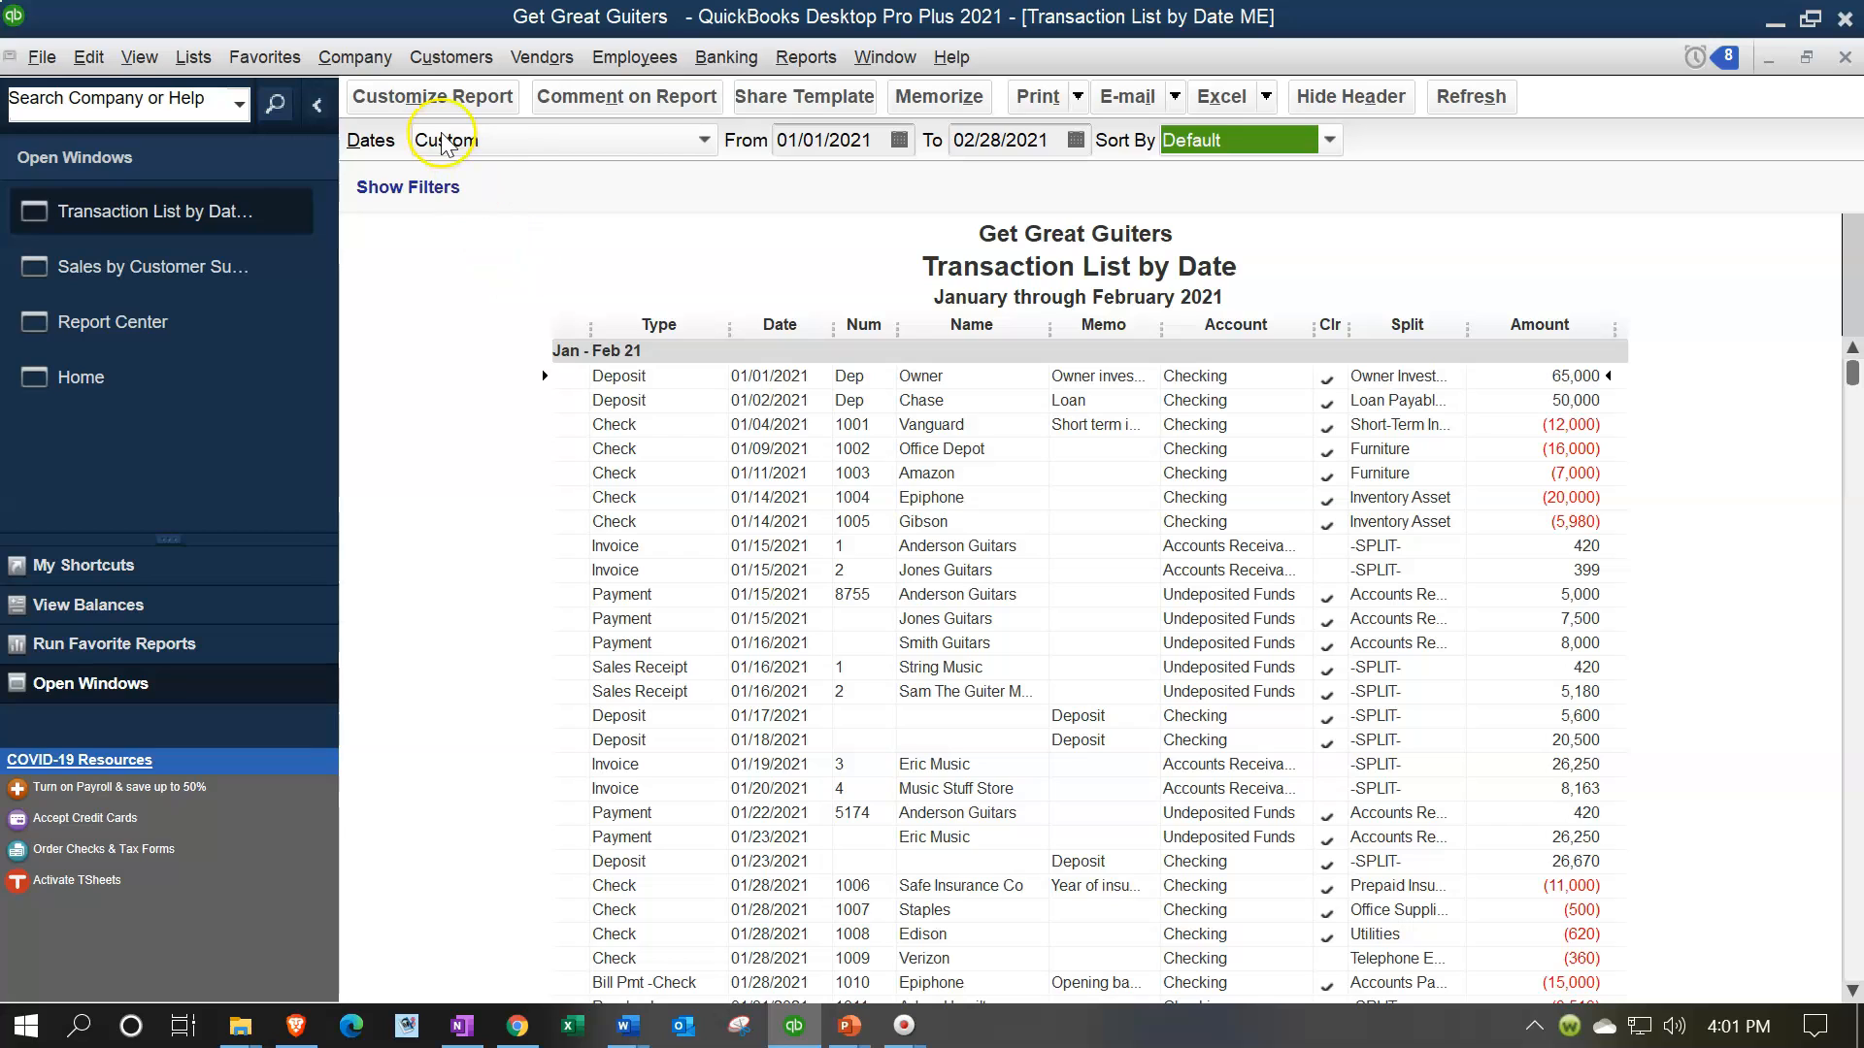
Memorize the transaction list as a new report named "Transaction List by Date YE", keeping the original memorized report
{"action": "left_click", "coordinate": [935, 97]}
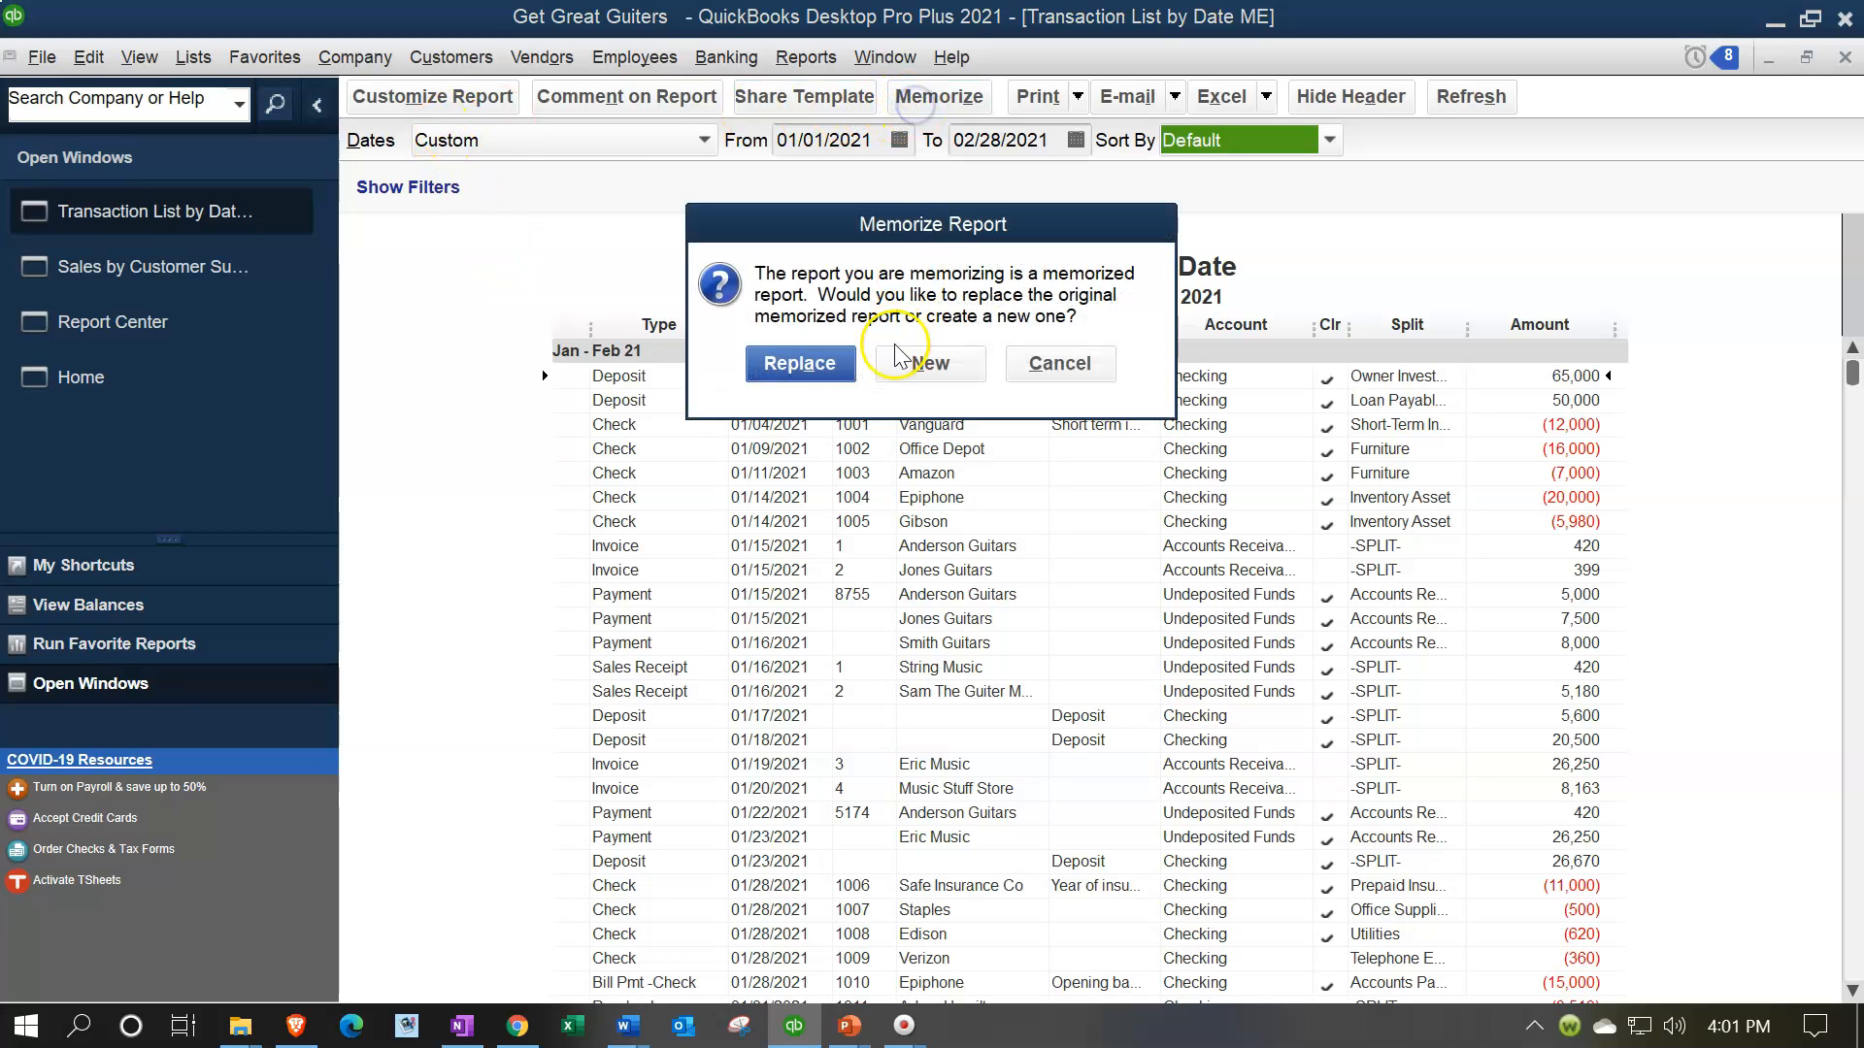
{"action": "left_click", "coordinate": [934, 364]}
{"action": "left_click", "coordinate": [668, 322]}
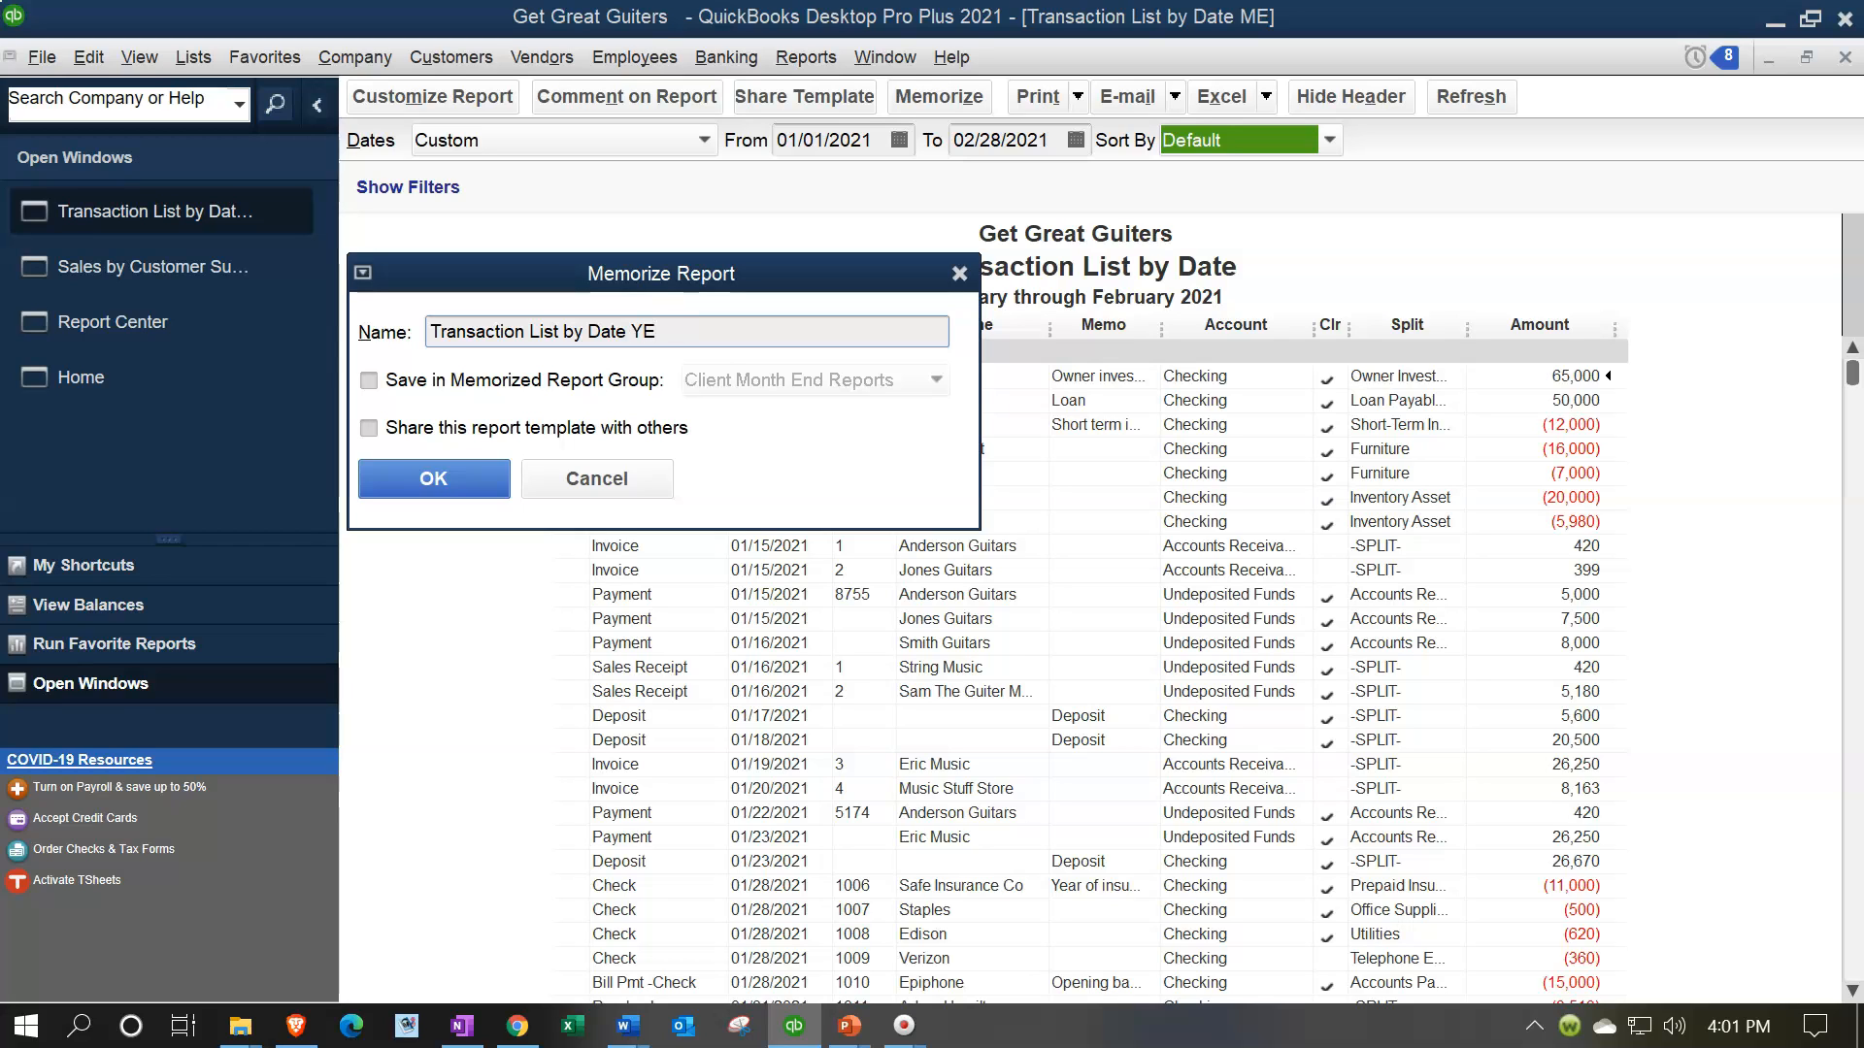
{"action": "left_click", "coordinate": [461, 476]}
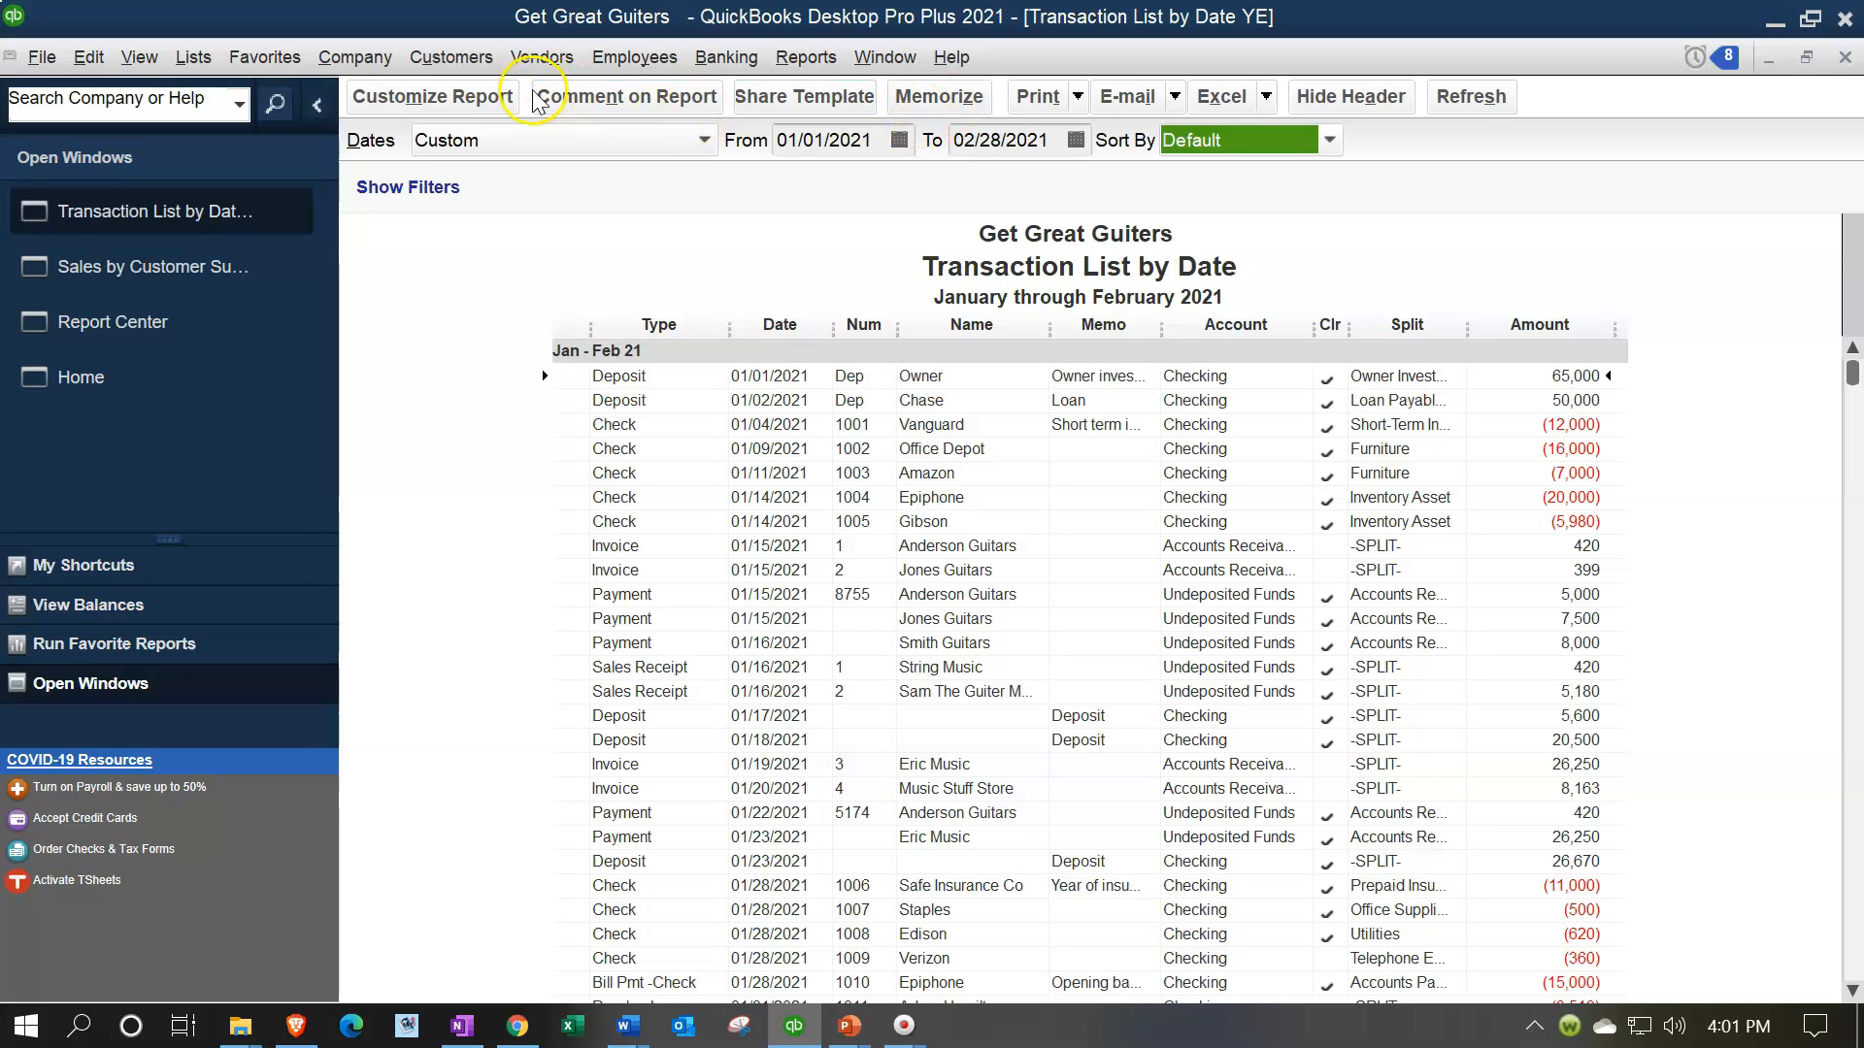
Customize the transaction list's number format to display amounts with cents, keeping negative numbers in parentheses and bright red
{"action": "left_click", "coordinate": [457, 91]}
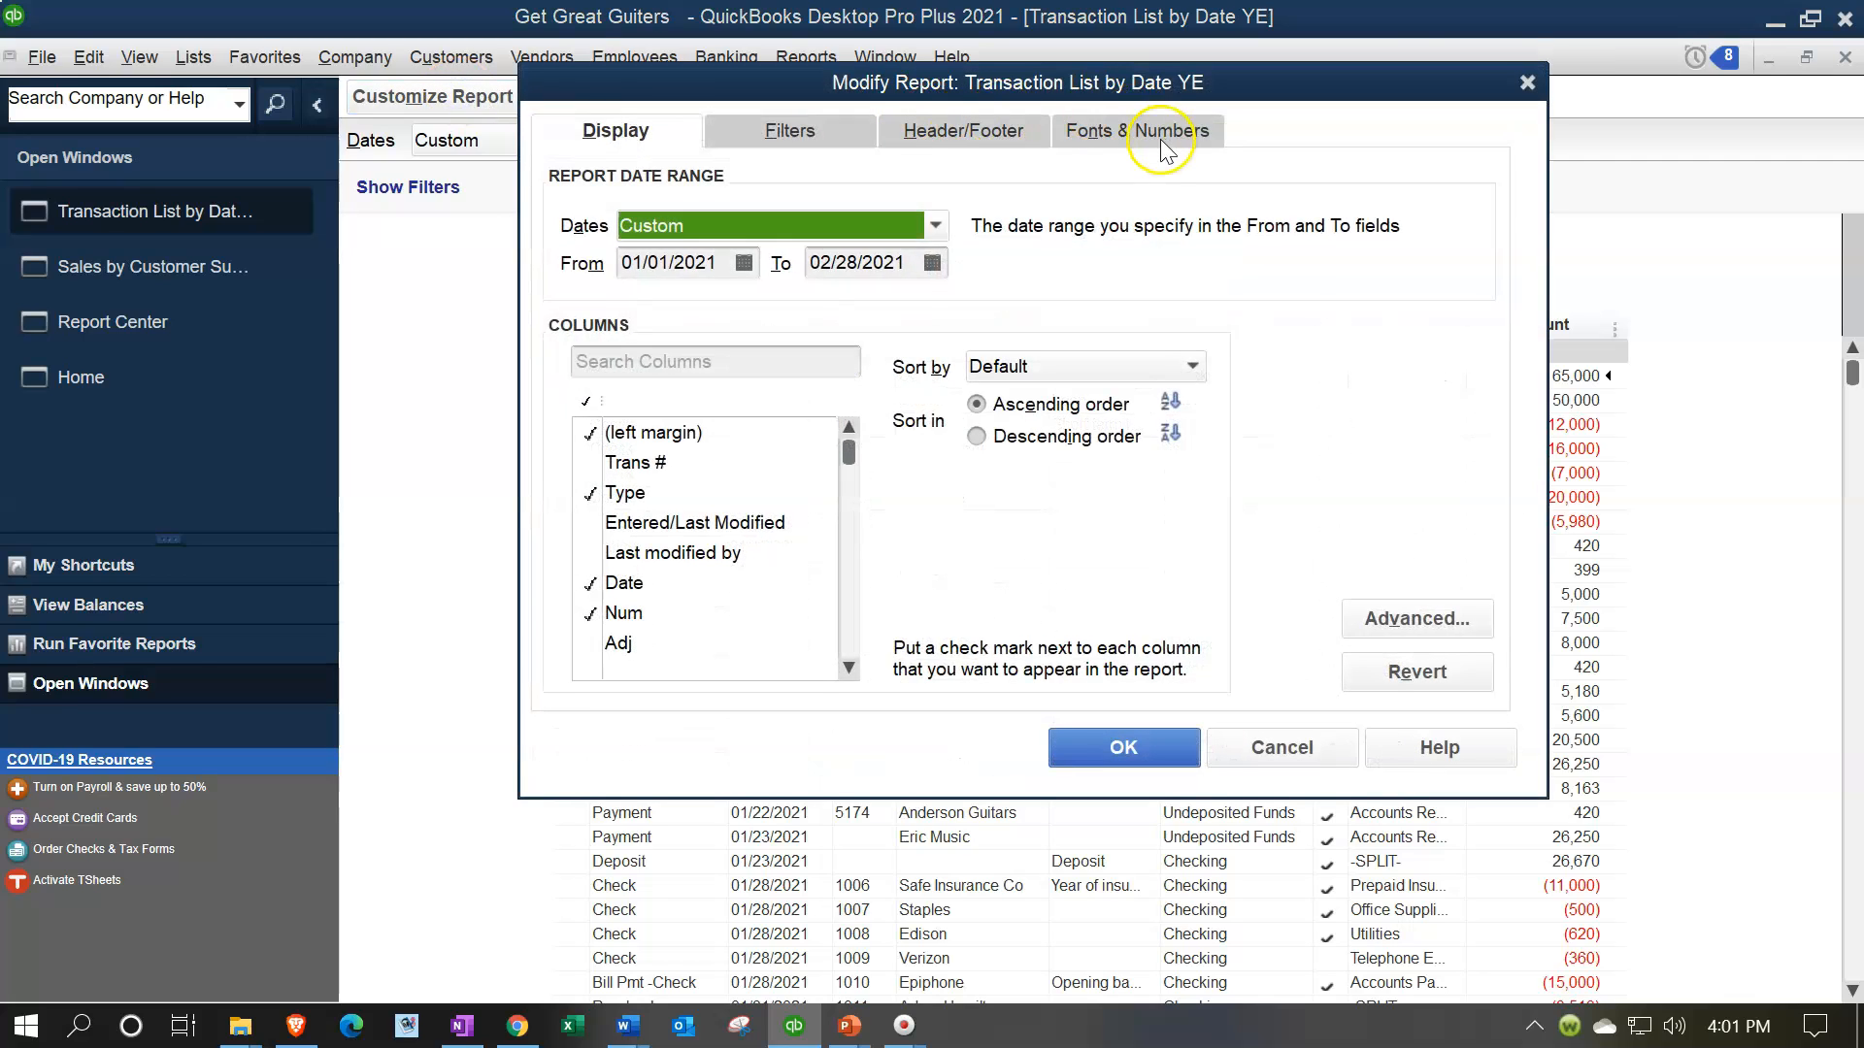
{"action": "left_click", "coordinate": [1136, 130]}
{"action": "left_click", "coordinate": [1137, 437]}
{"action": "left_click", "coordinate": [1138, 468]}
{"action": "left_click", "coordinate": [1123, 748]}
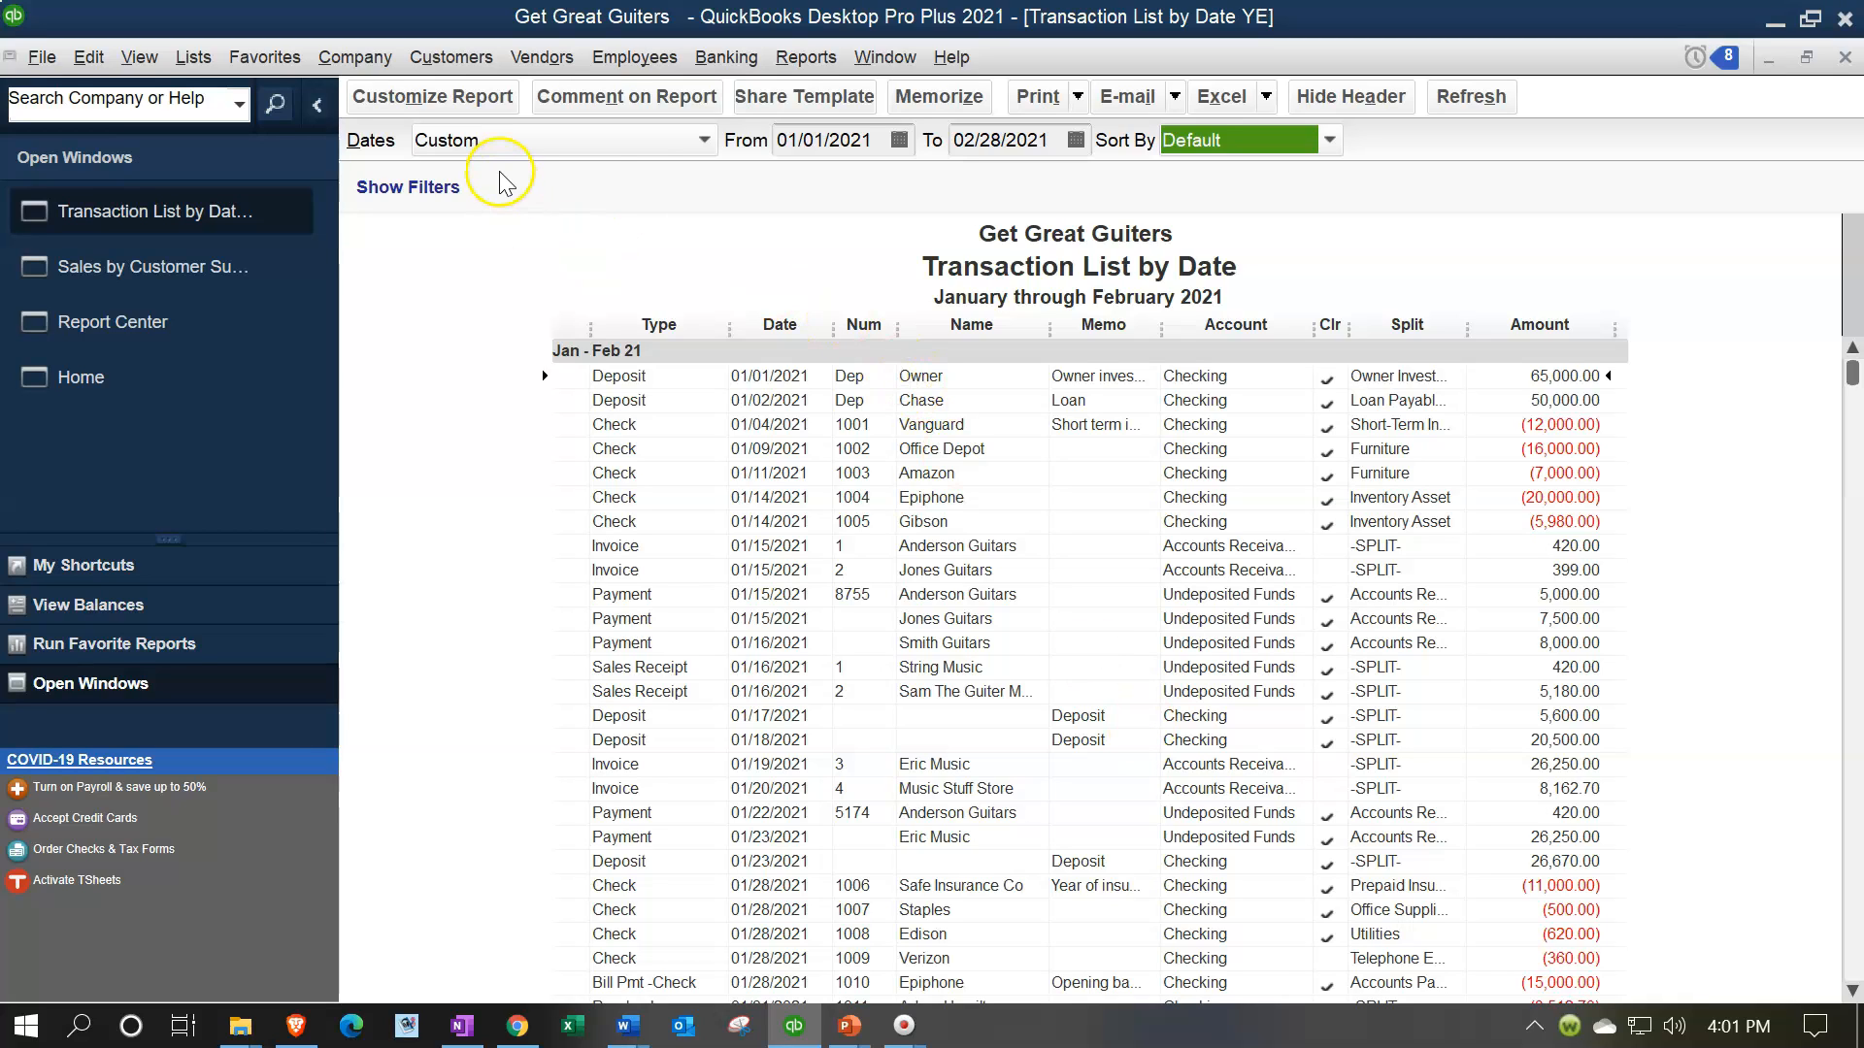
Memorize the transaction list as a new report named "Transaction List by Date IU" in the Internal Reports memorized report group
{"action": "left_click", "coordinate": [967, 97]}
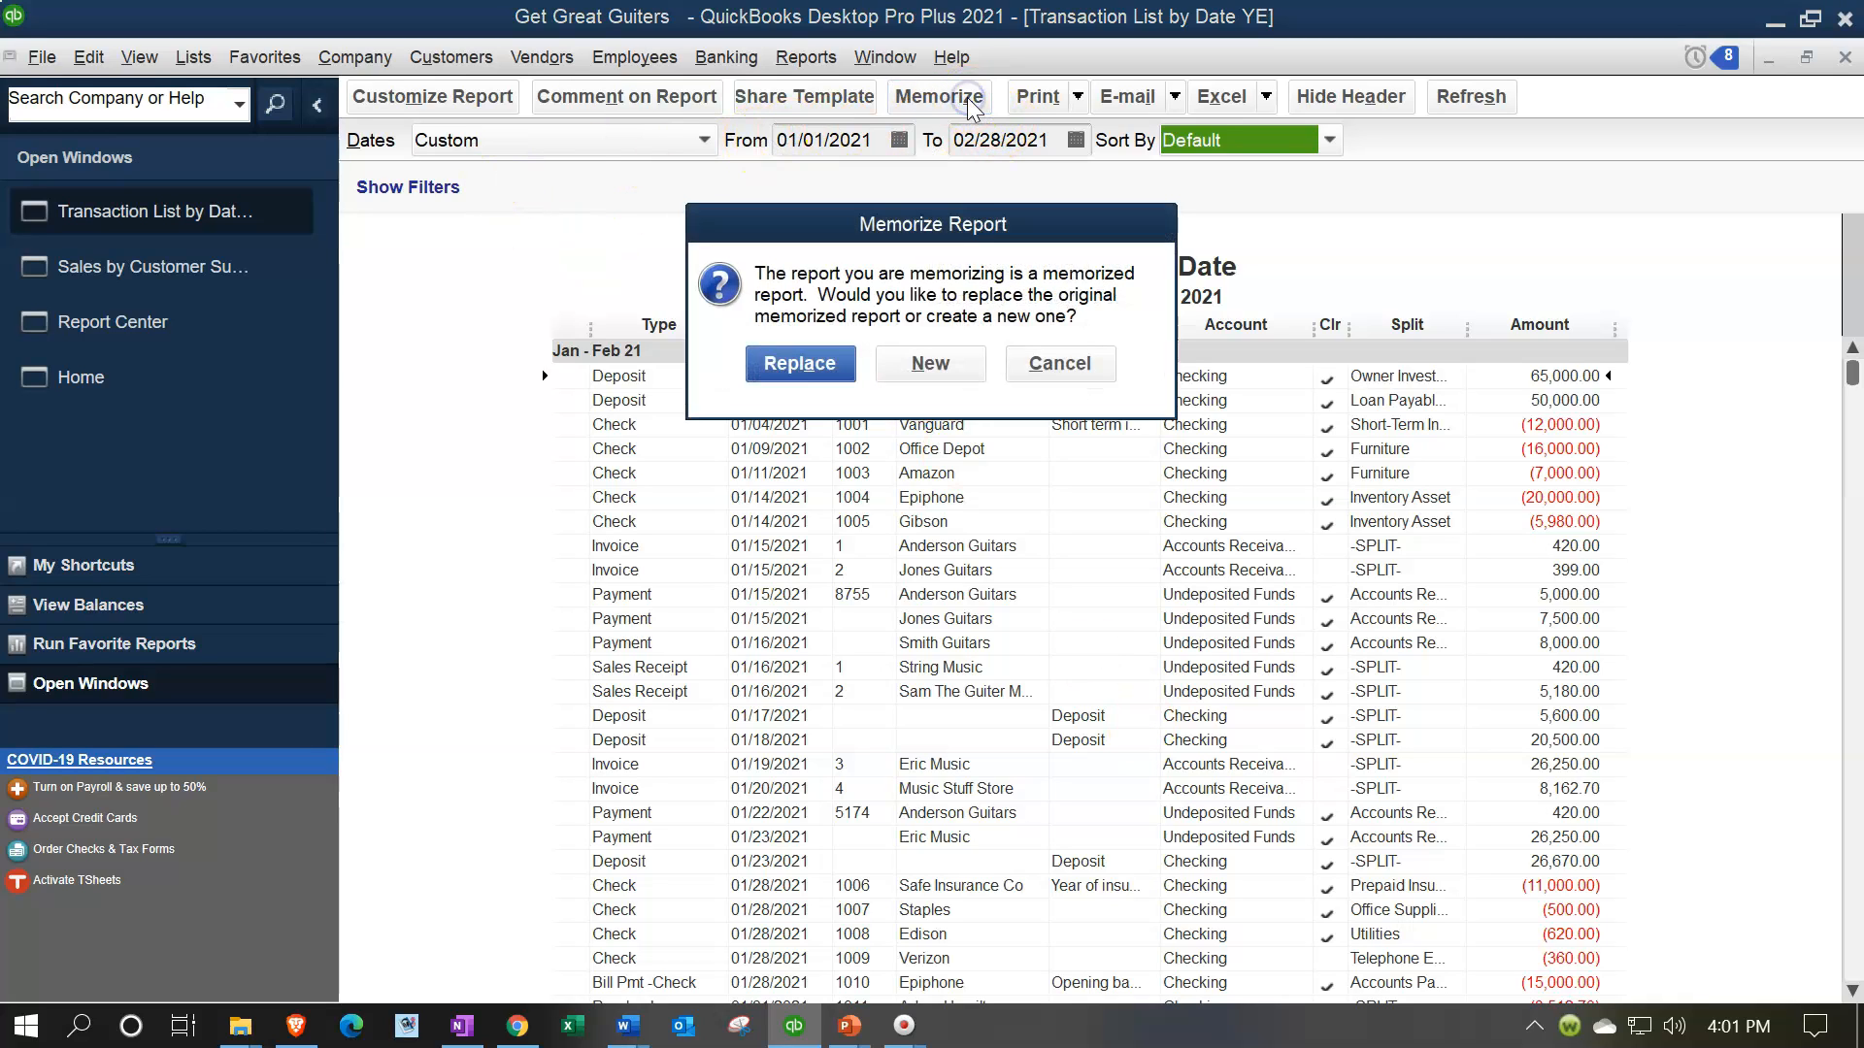
{"action": "left_click", "coordinate": [930, 363]}
{"action": "left_click", "coordinate": [669, 322]}
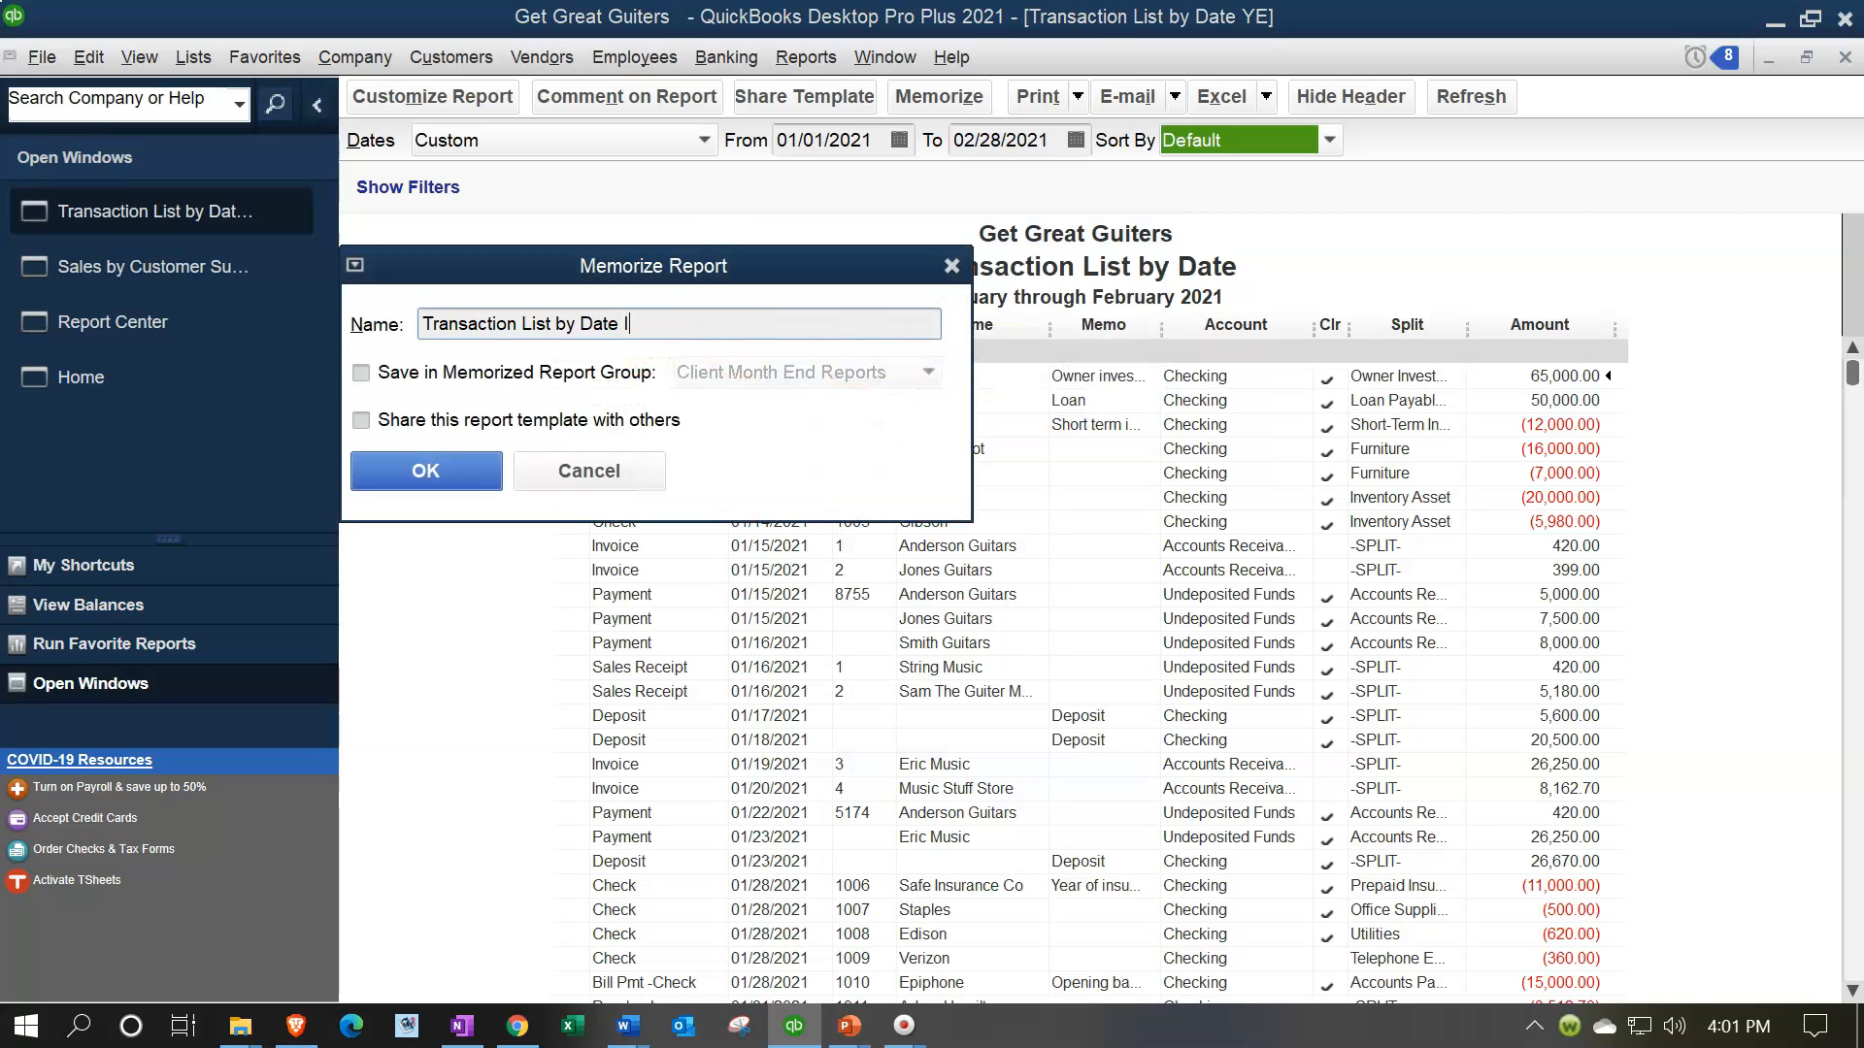
{"action": "left_click", "coordinate": [398, 372]}
{"action": "left_click", "coordinate": [773, 367]}
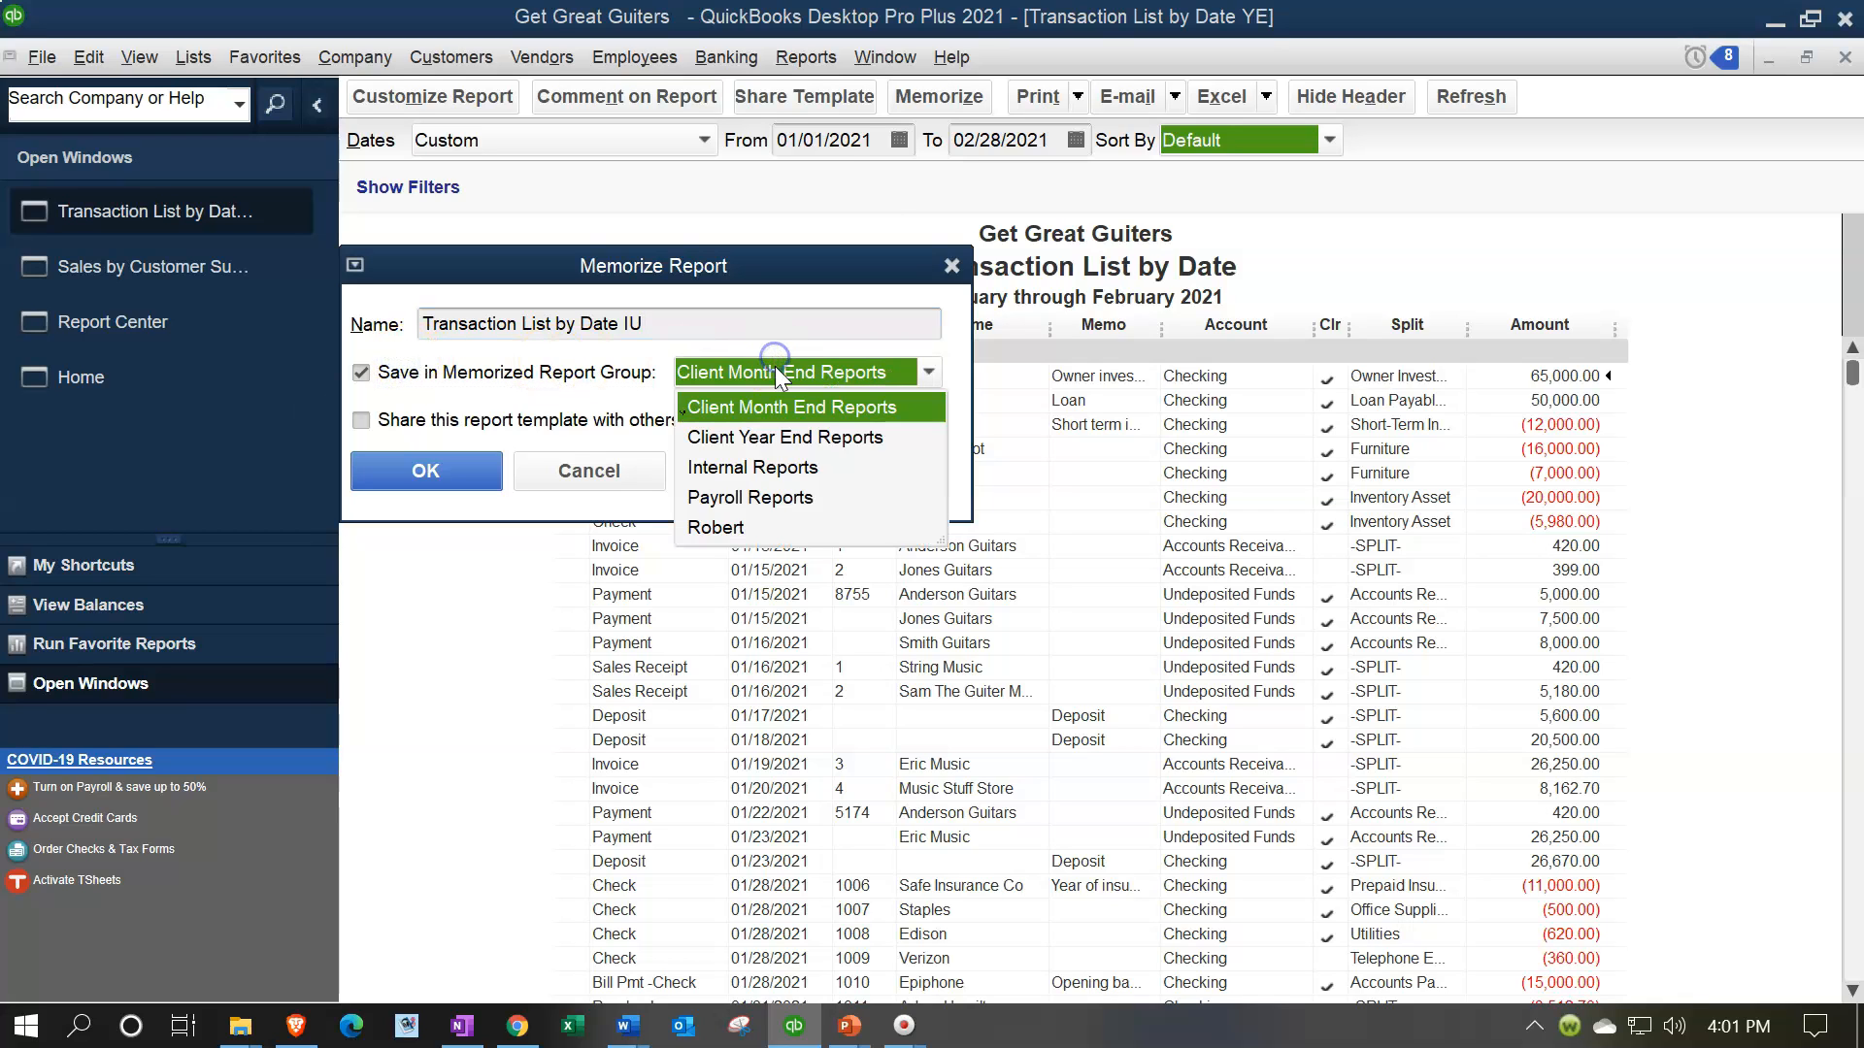
{"action": "left_click", "coordinate": [790, 466]}
{"action": "left_click", "coordinate": [449, 472]}
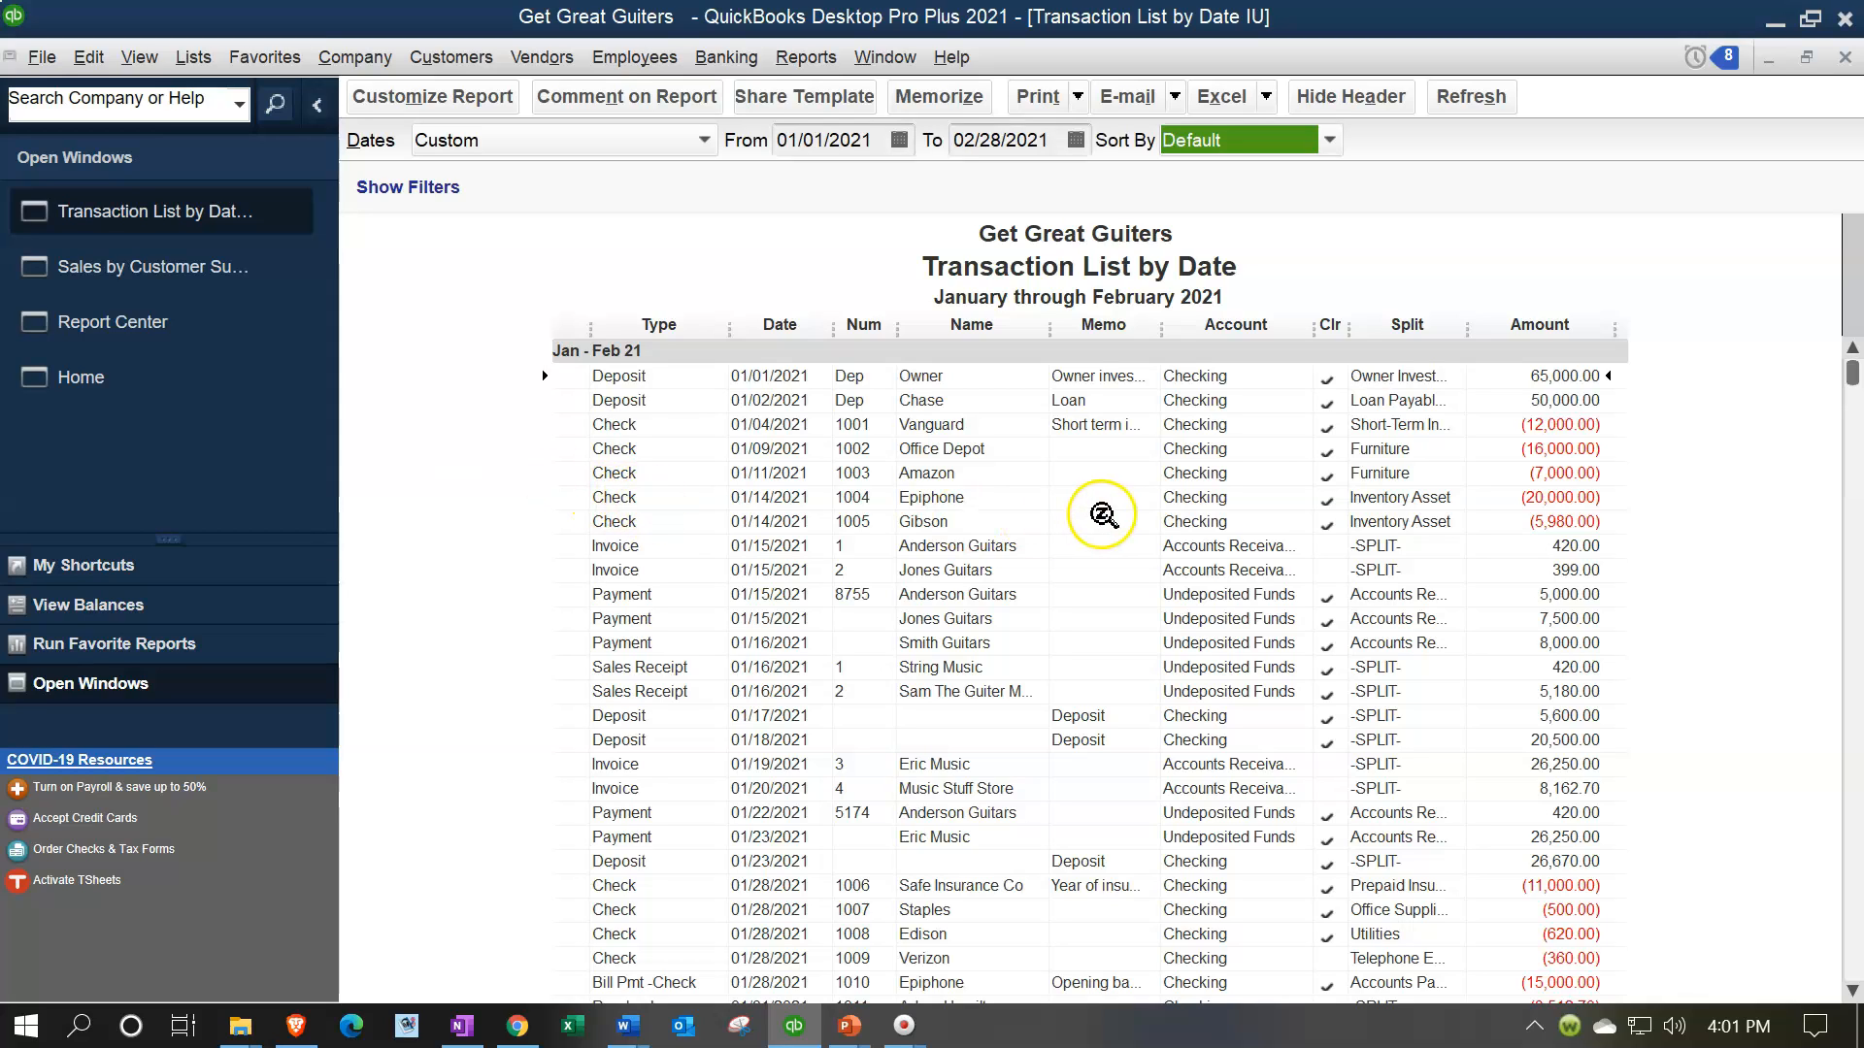
Export the transaction list to Excel as a new worksheet in the existing workbook Financial Stmts 02.28.21.xlsx
{"action": "left_click", "coordinate": [1266, 97]}
{"action": "left_click", "coordinate": [1267, 133]}
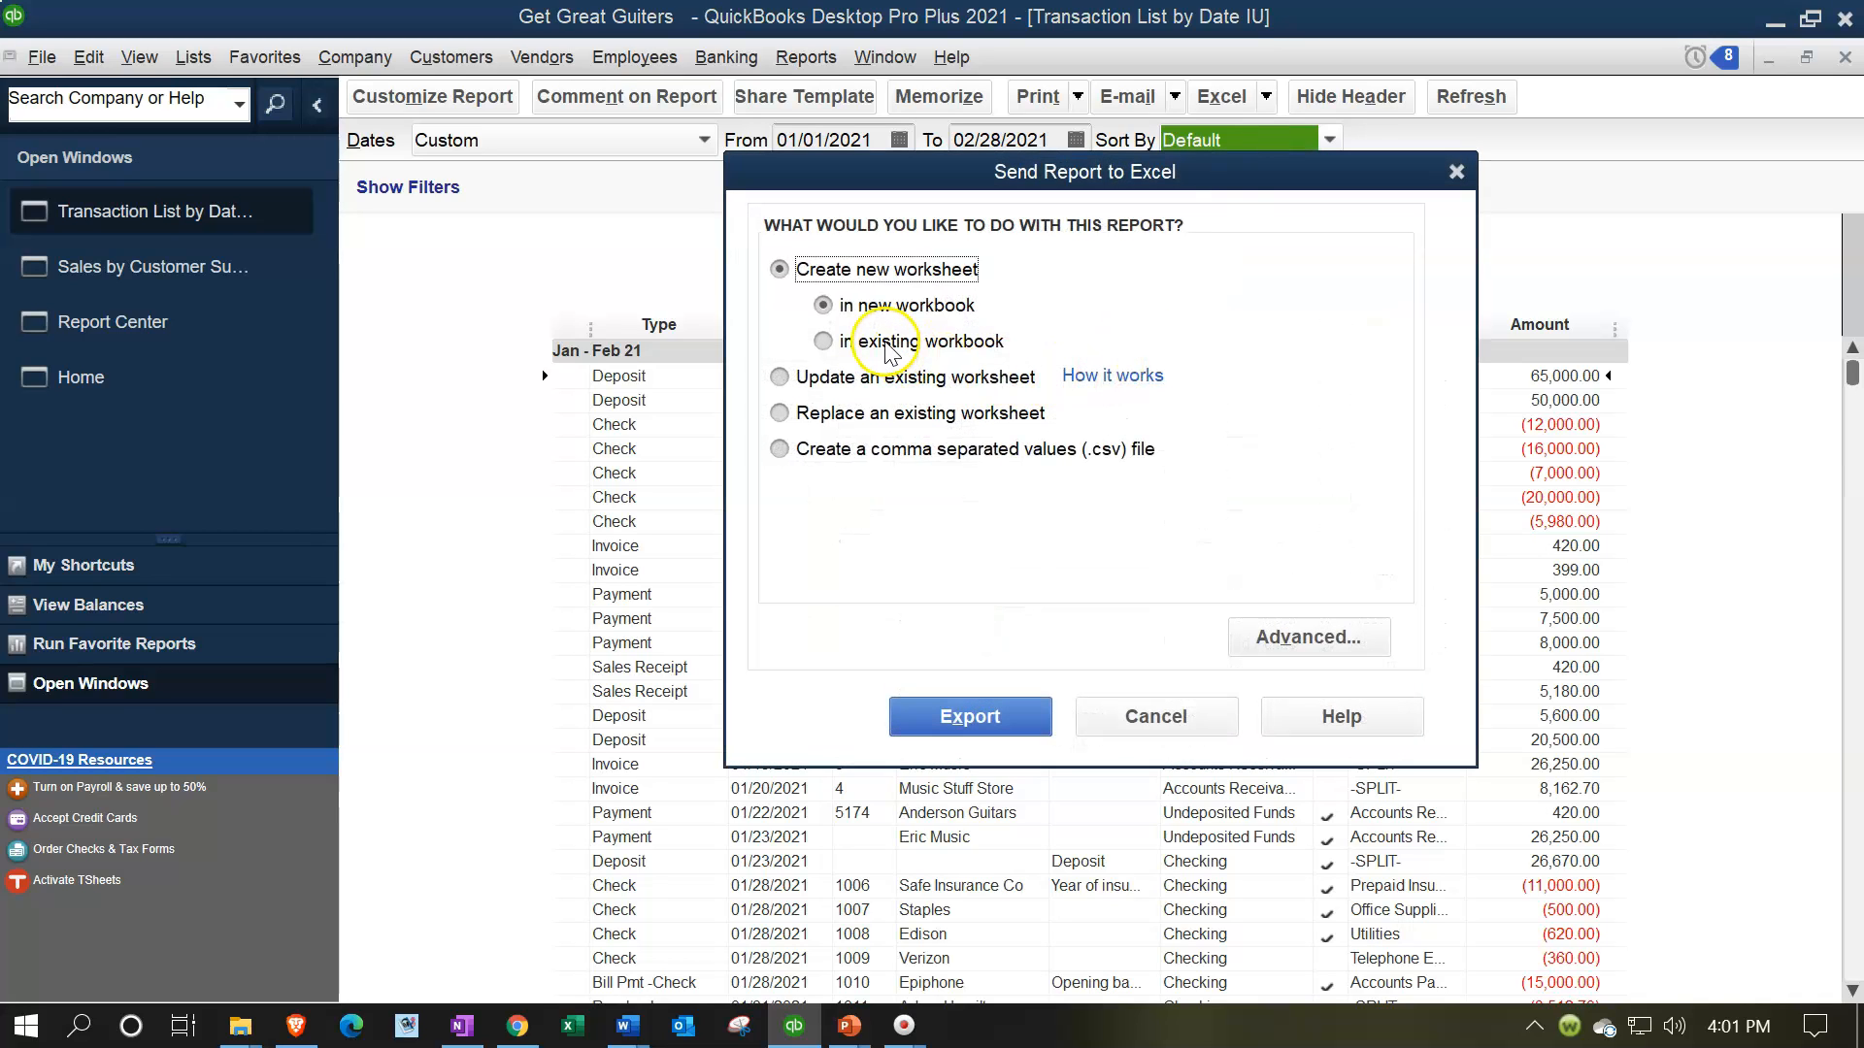
{"action": "left_click", "coordinate": [891, 345]}
{"action": "left_click", "coordinate": [1284, 419]}
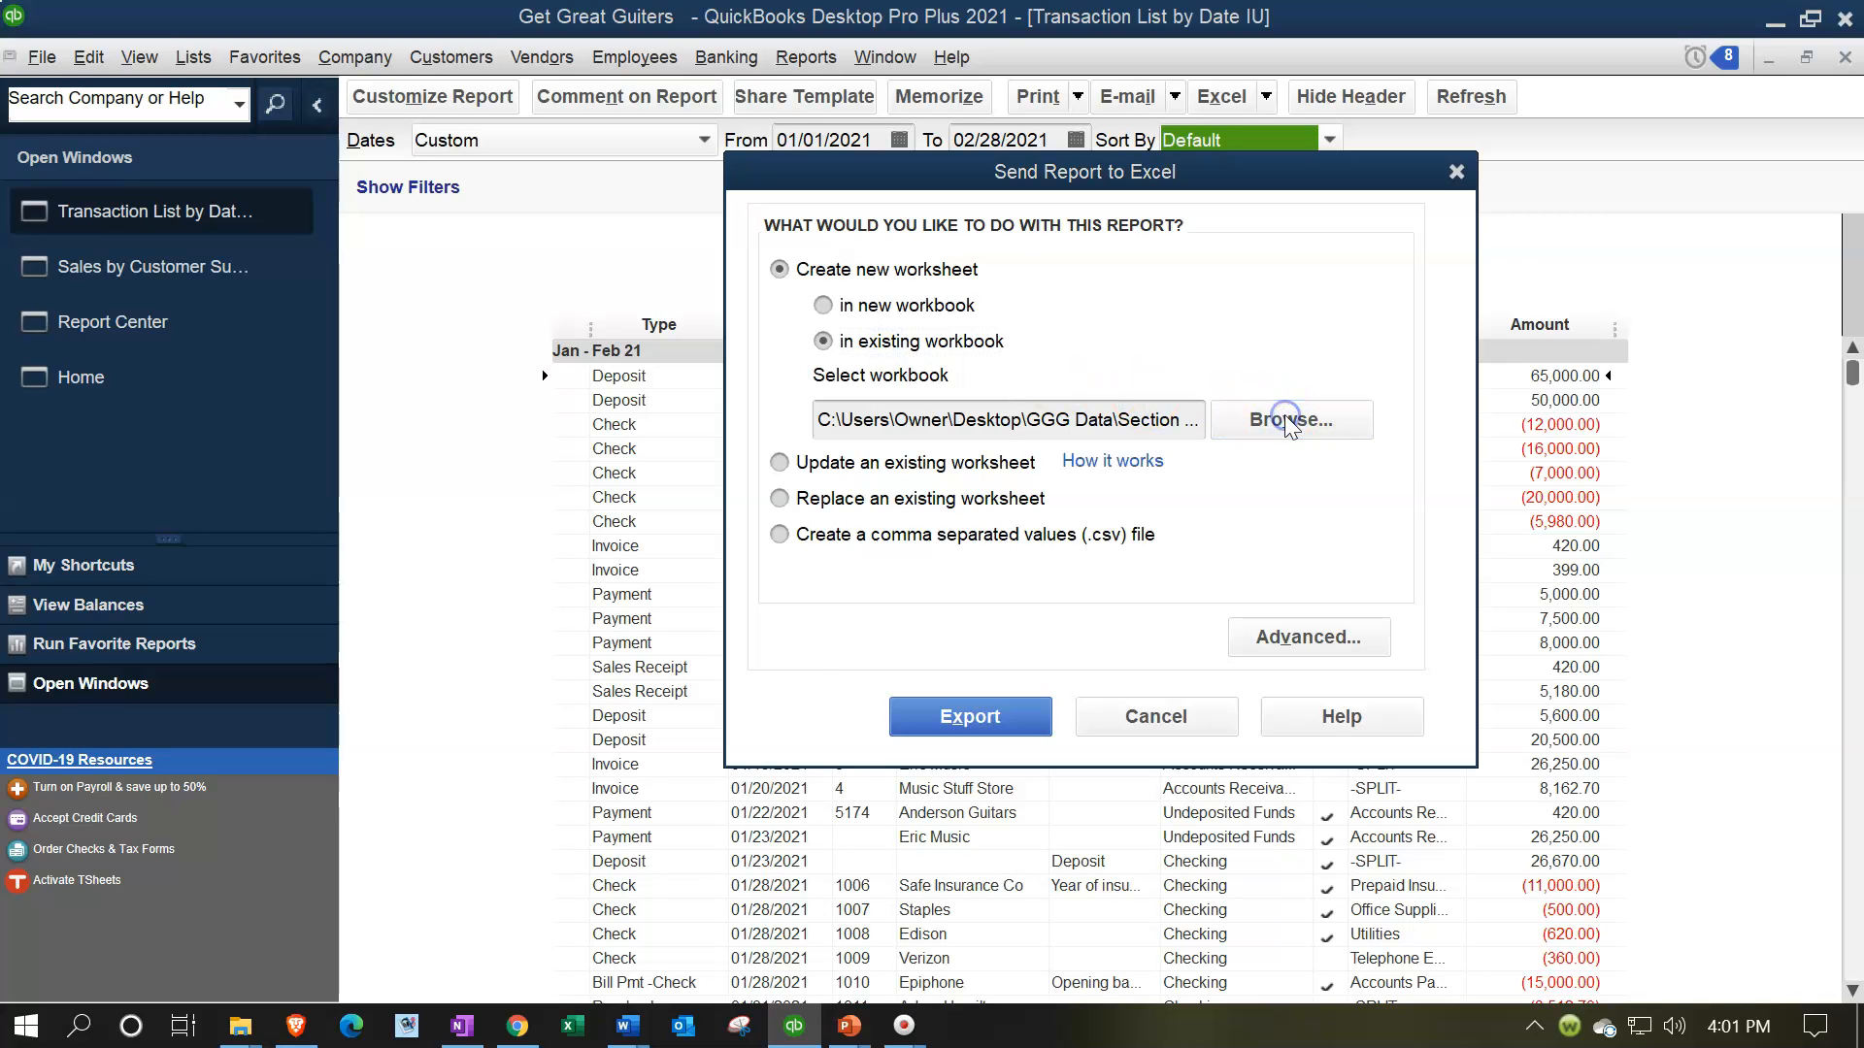
{"action": "left_click", "coordinate": [927, 365]}
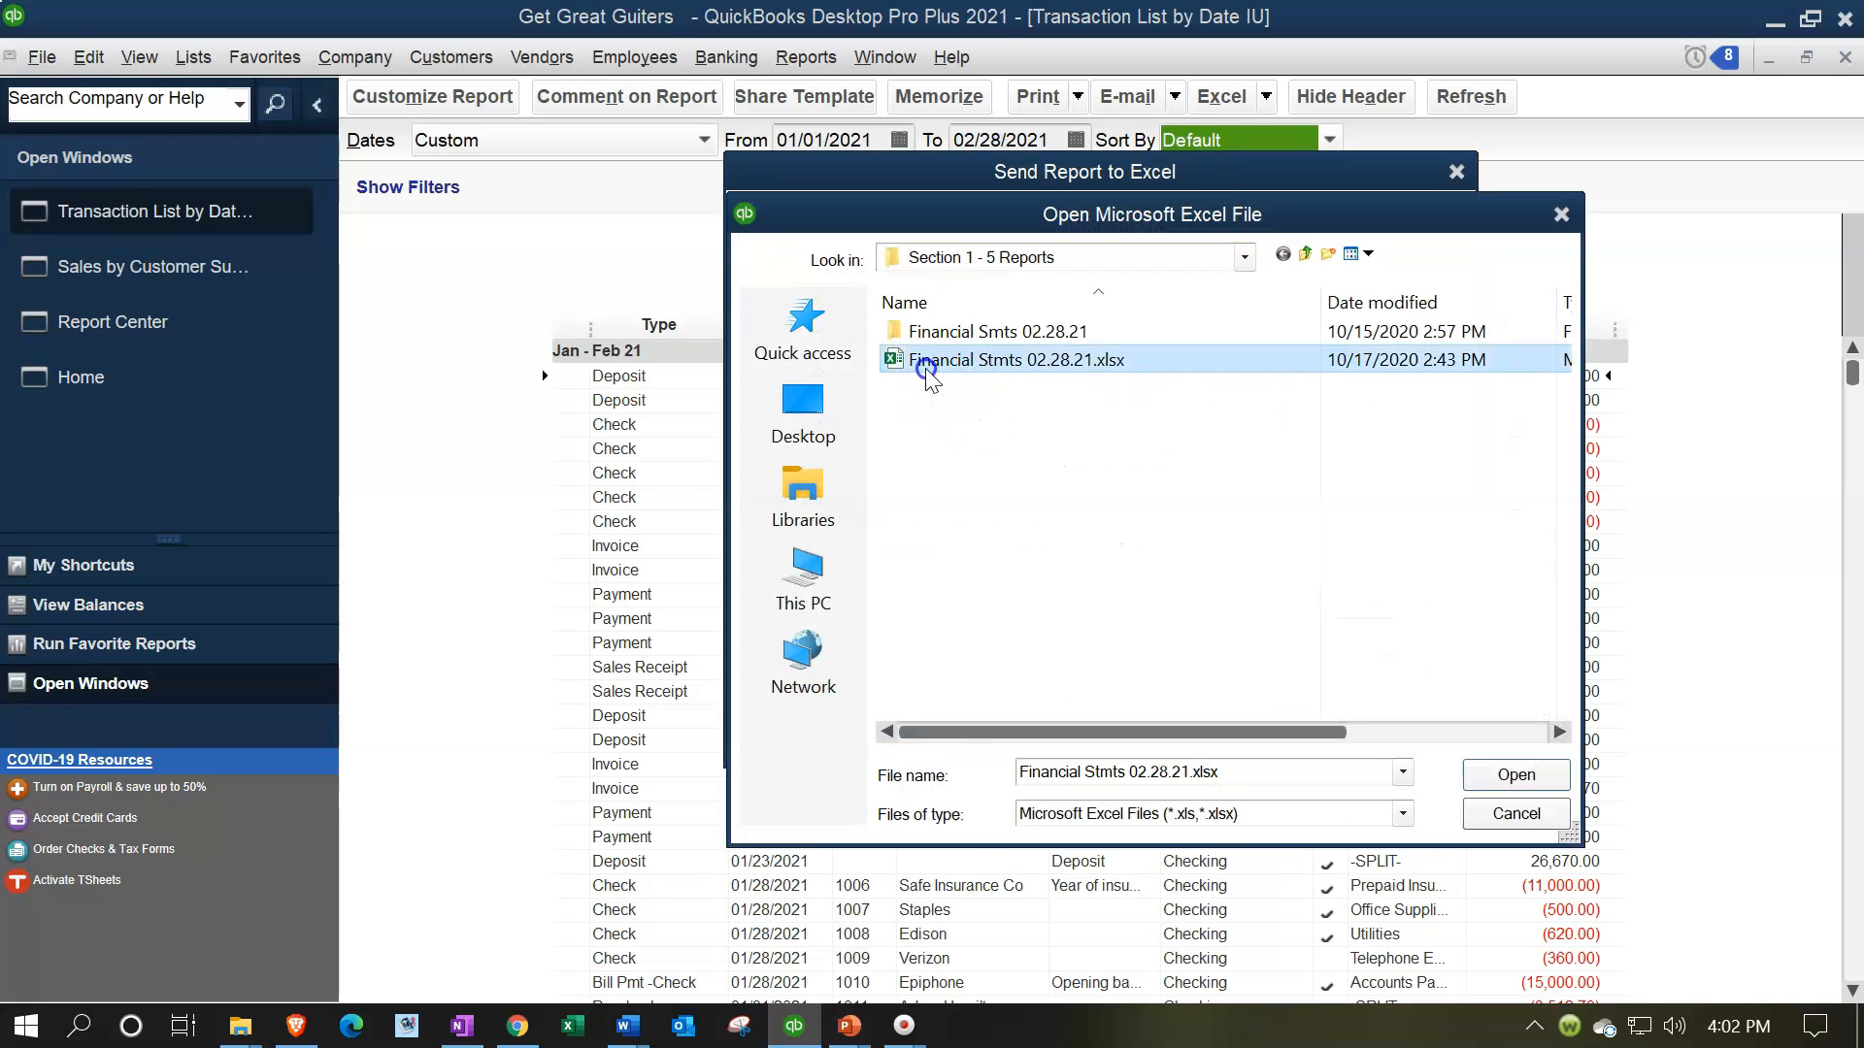
{"action": "double_click", "coordinate": [927, 363]}
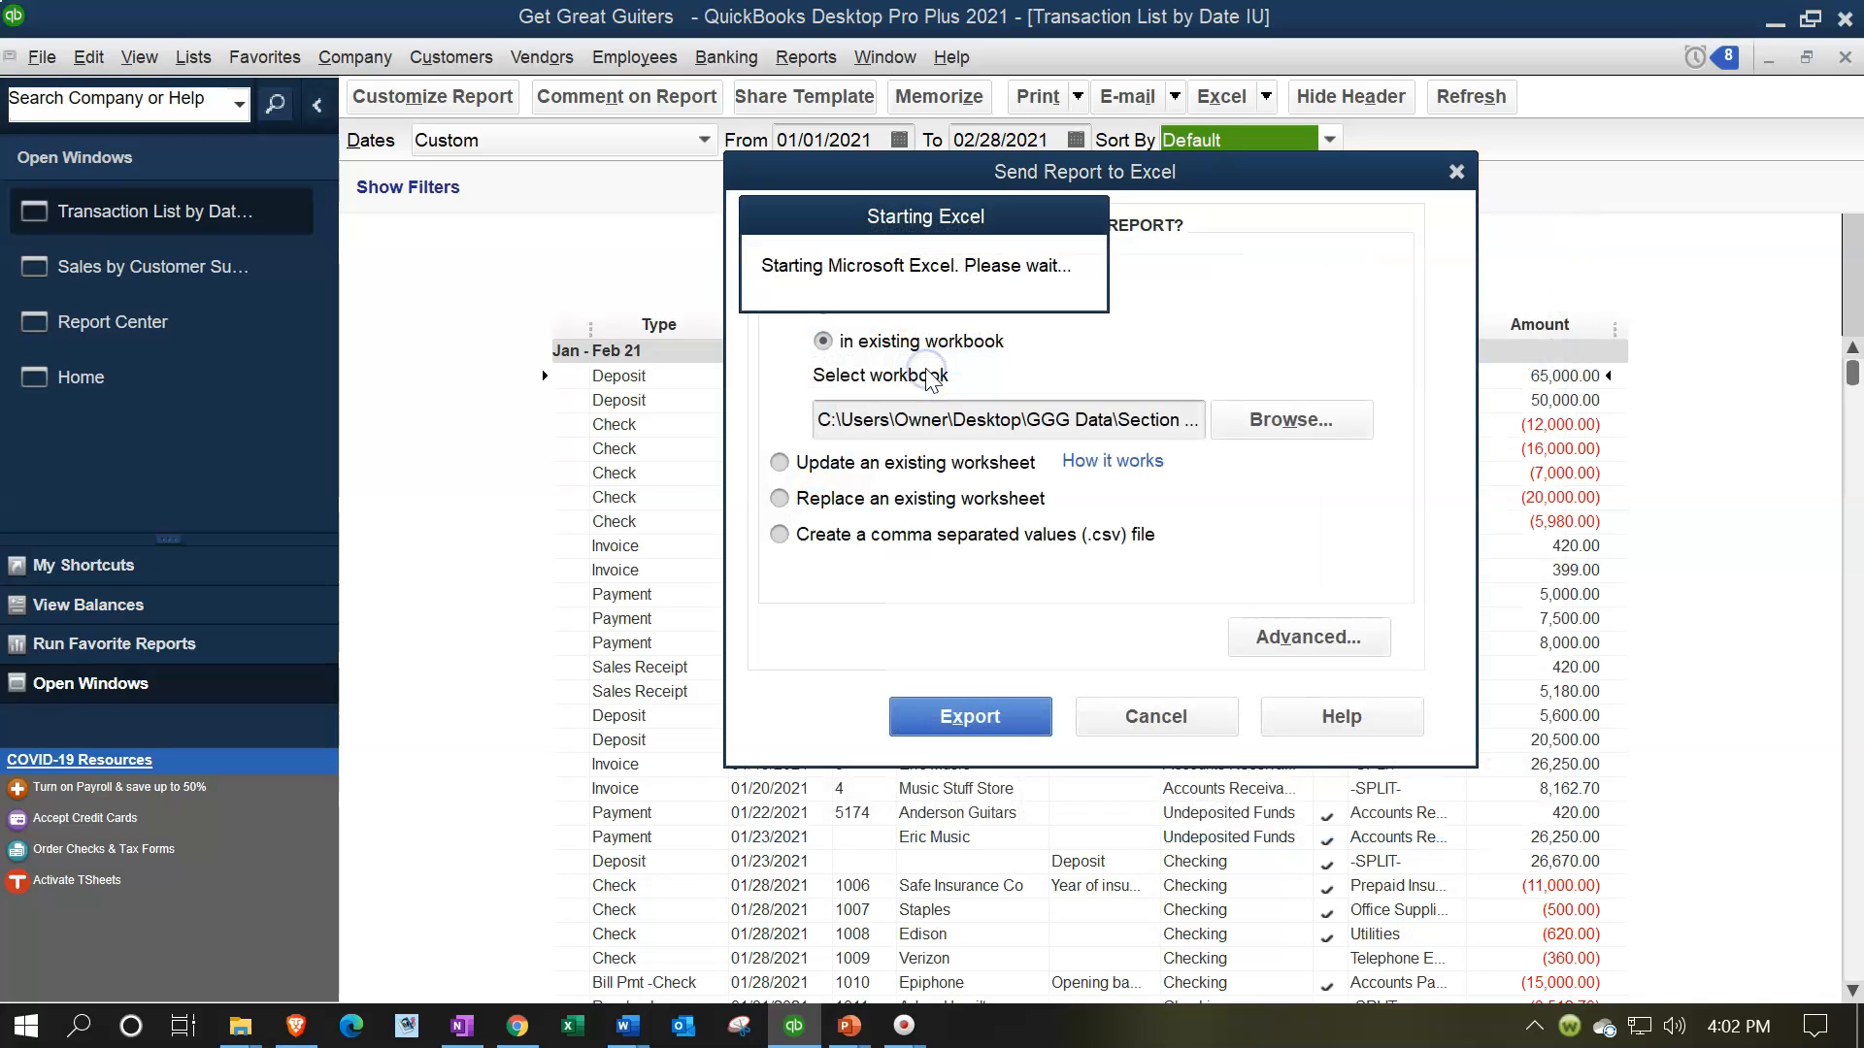
{"action": "left_click", "coordinate": [1018, 714]}
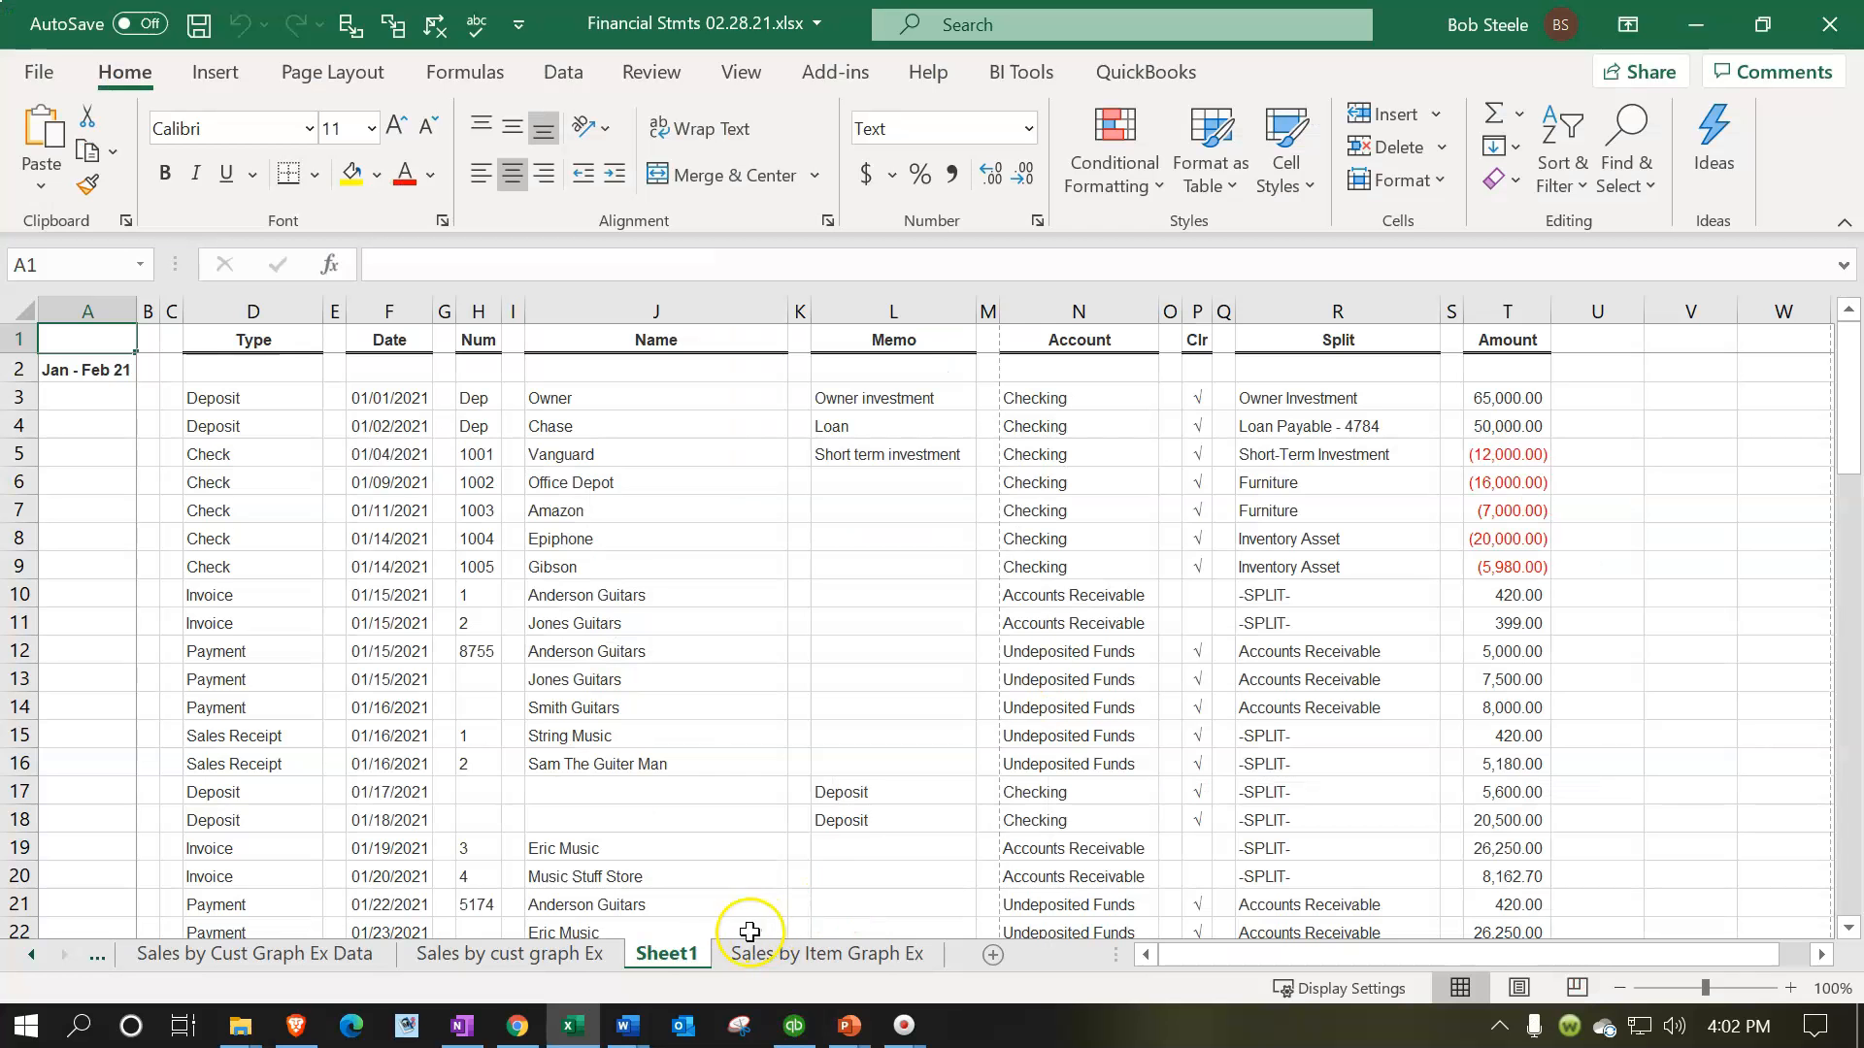
Move the exported worksheet after Sales by Item Graph Ex and rename it "Trans Detail"
{"action": "left_click_drag", "start_coordinate": [915, 961], "coordinate": [949, 958]}
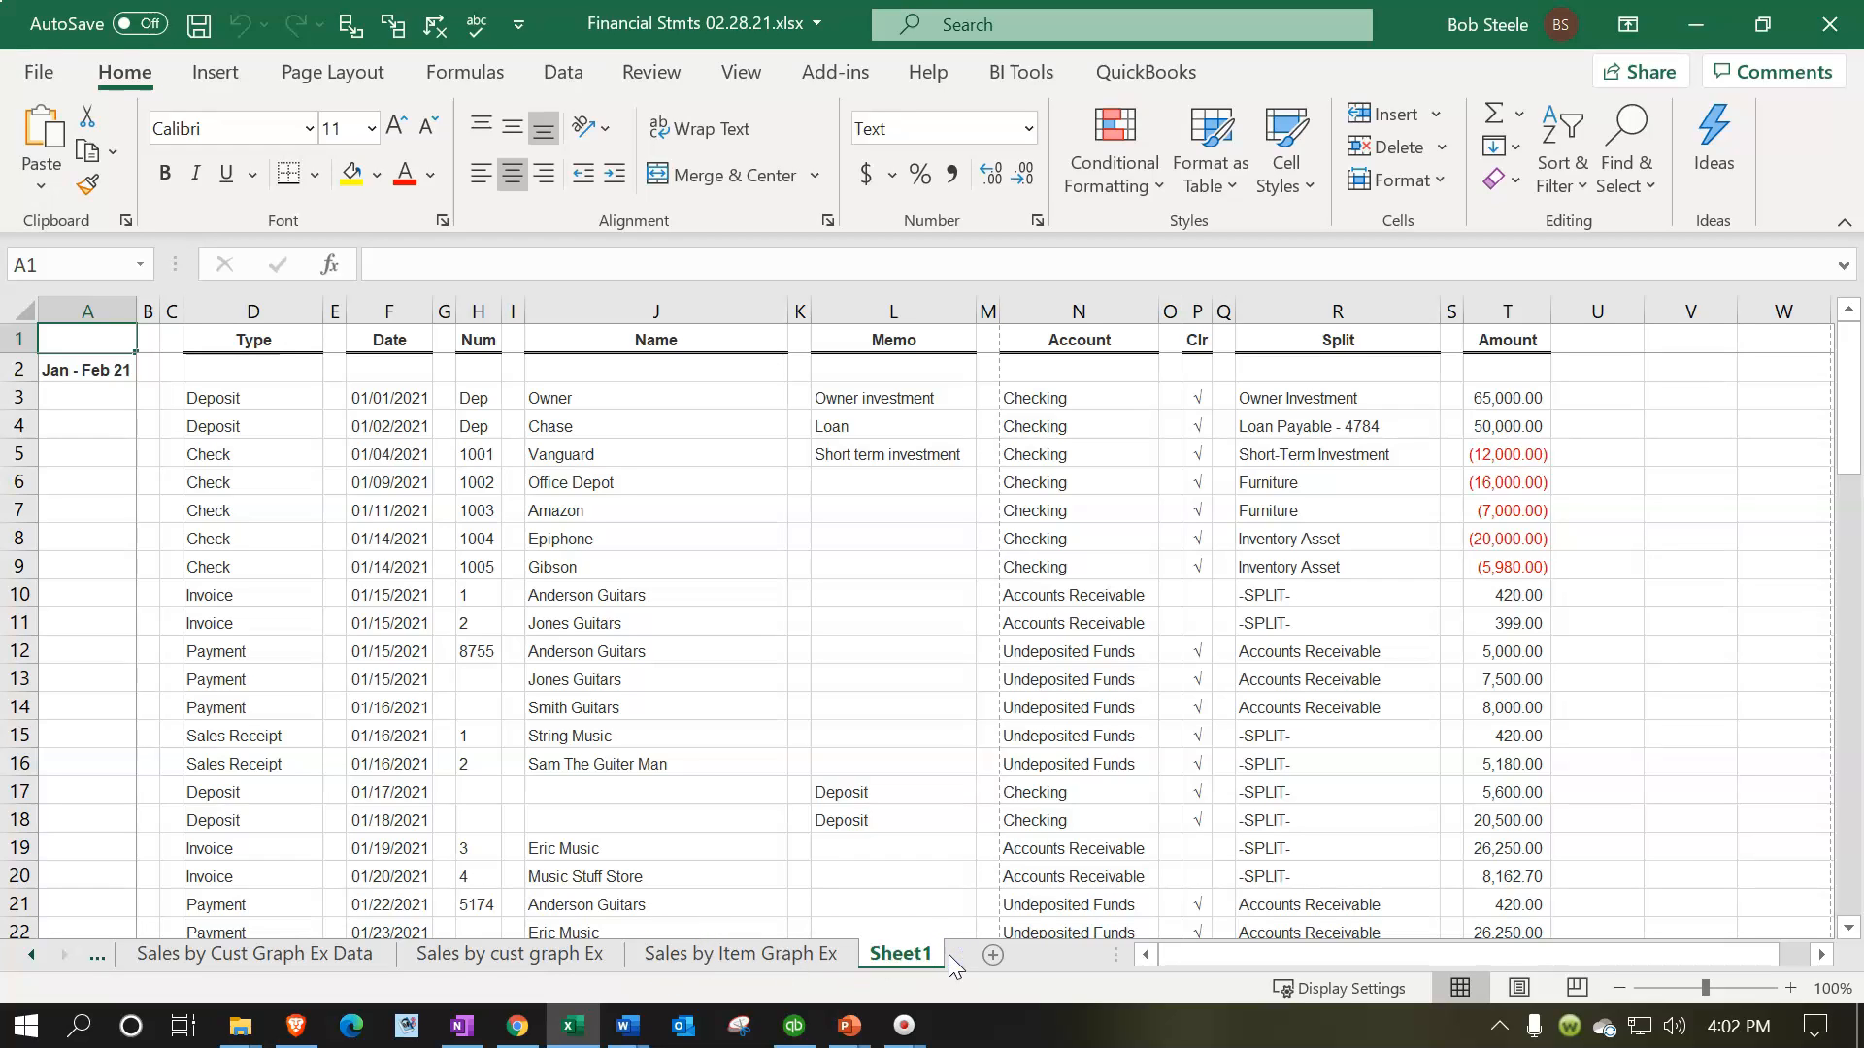
{"action": "left_click", "coordinate": [906, 961]}
{"action": "double_click", "coordinate": [906, 961]}
{"action": "type", "text": "Trans Detail"}
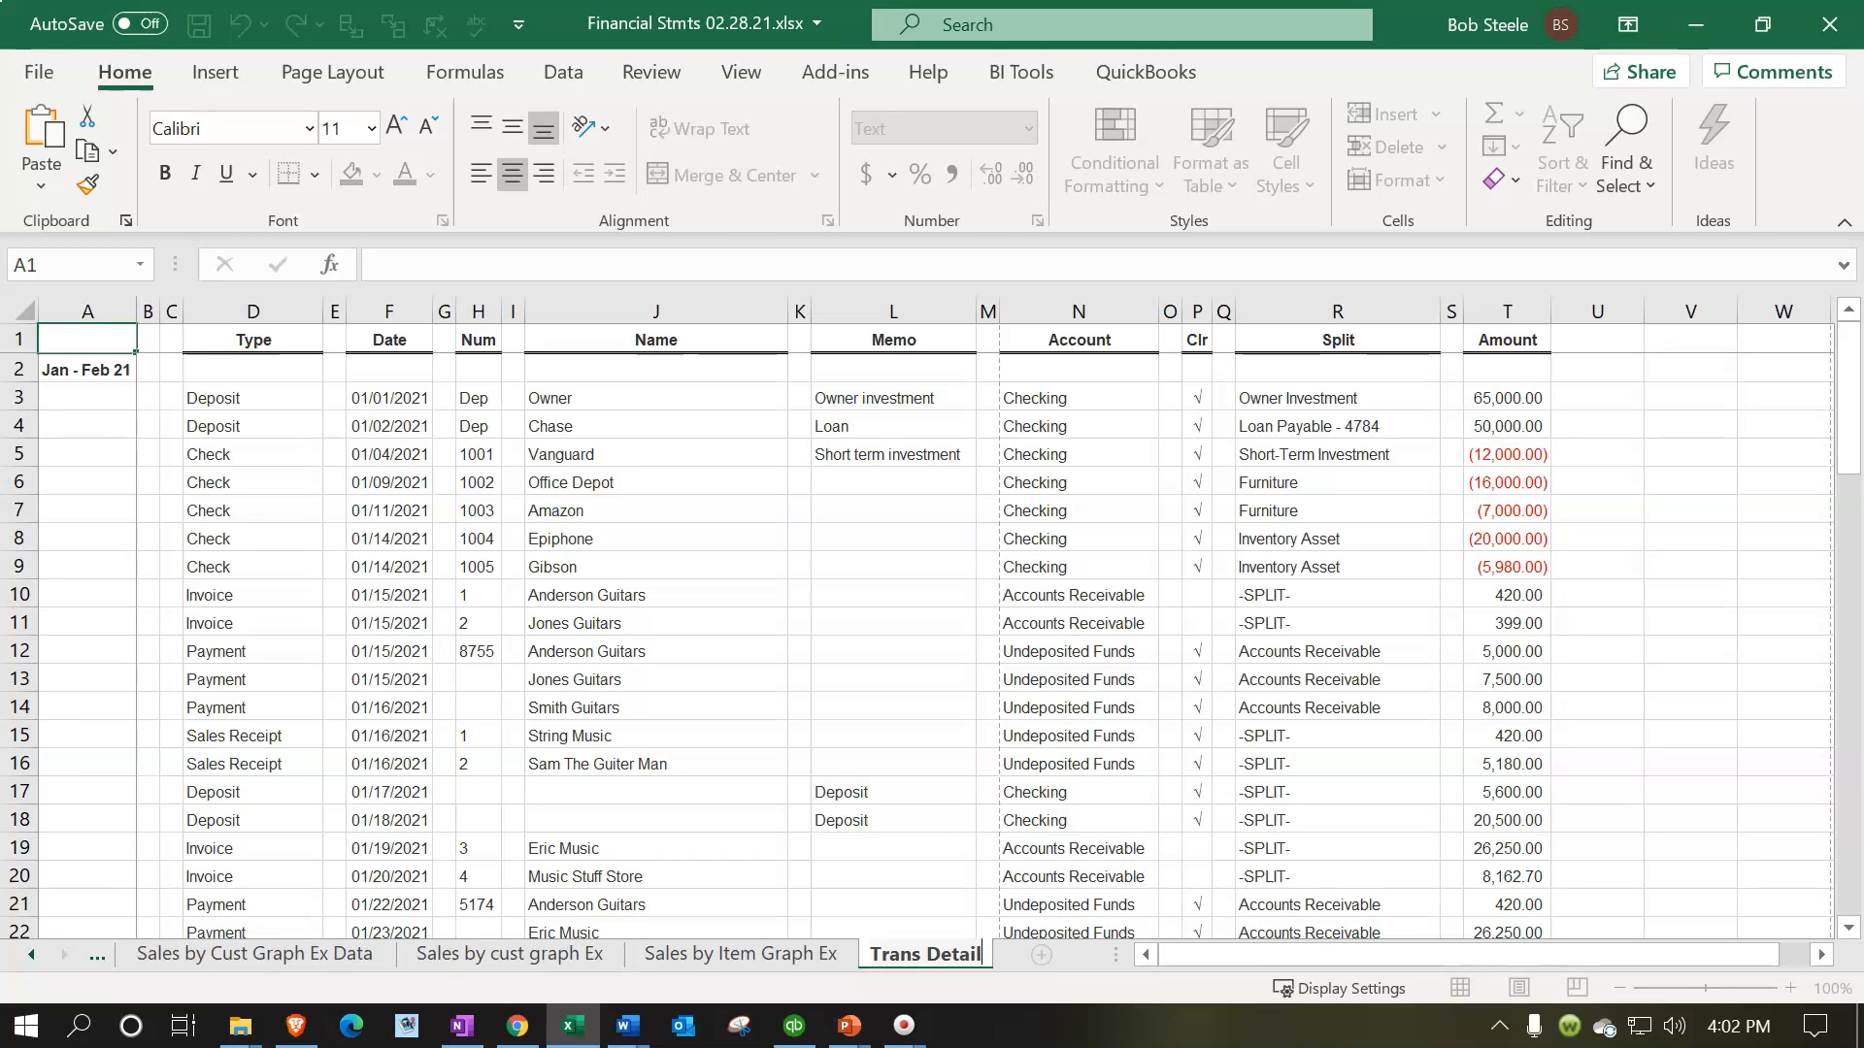
{"action": "left_click", "coordinate": [775, 588]}
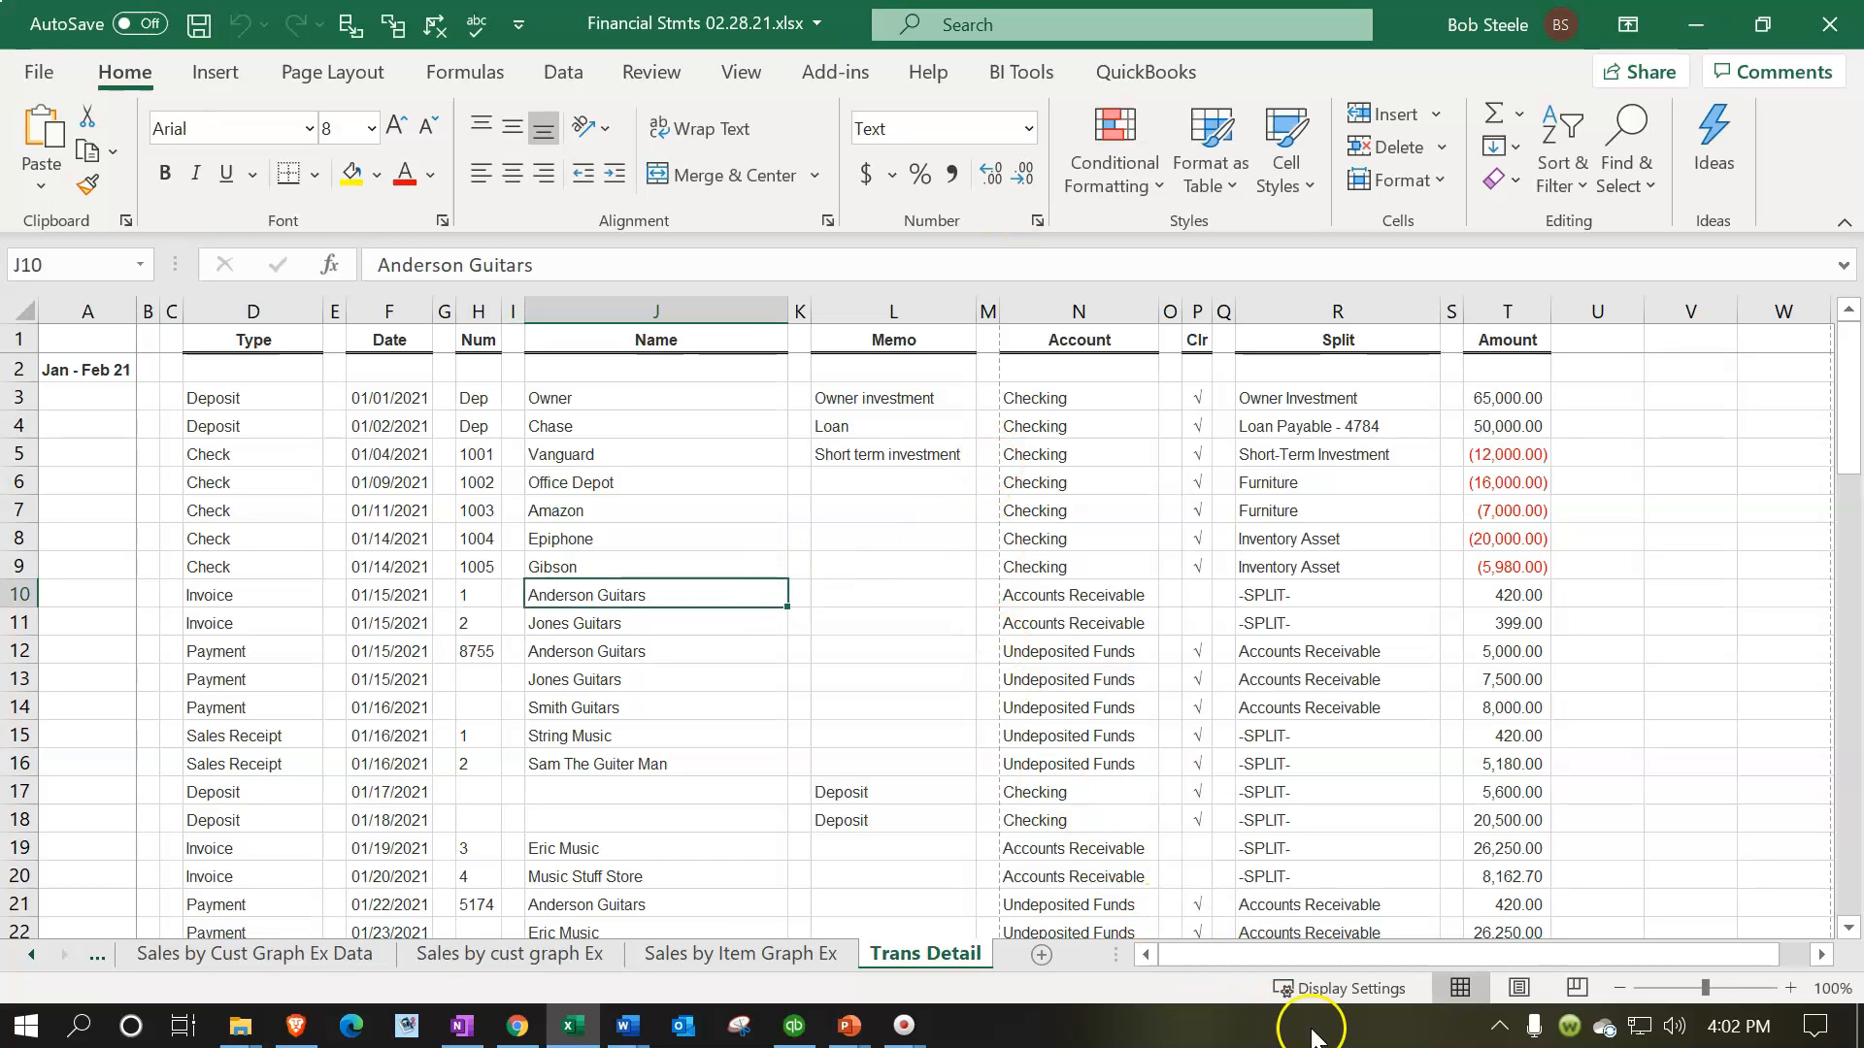
Check the Trans Detail sheet in Page Layout view, accepting unfrozen panes, remove the window split, and return to Normal view
{"action": "left_click", "coordinate": [1519, 987]}
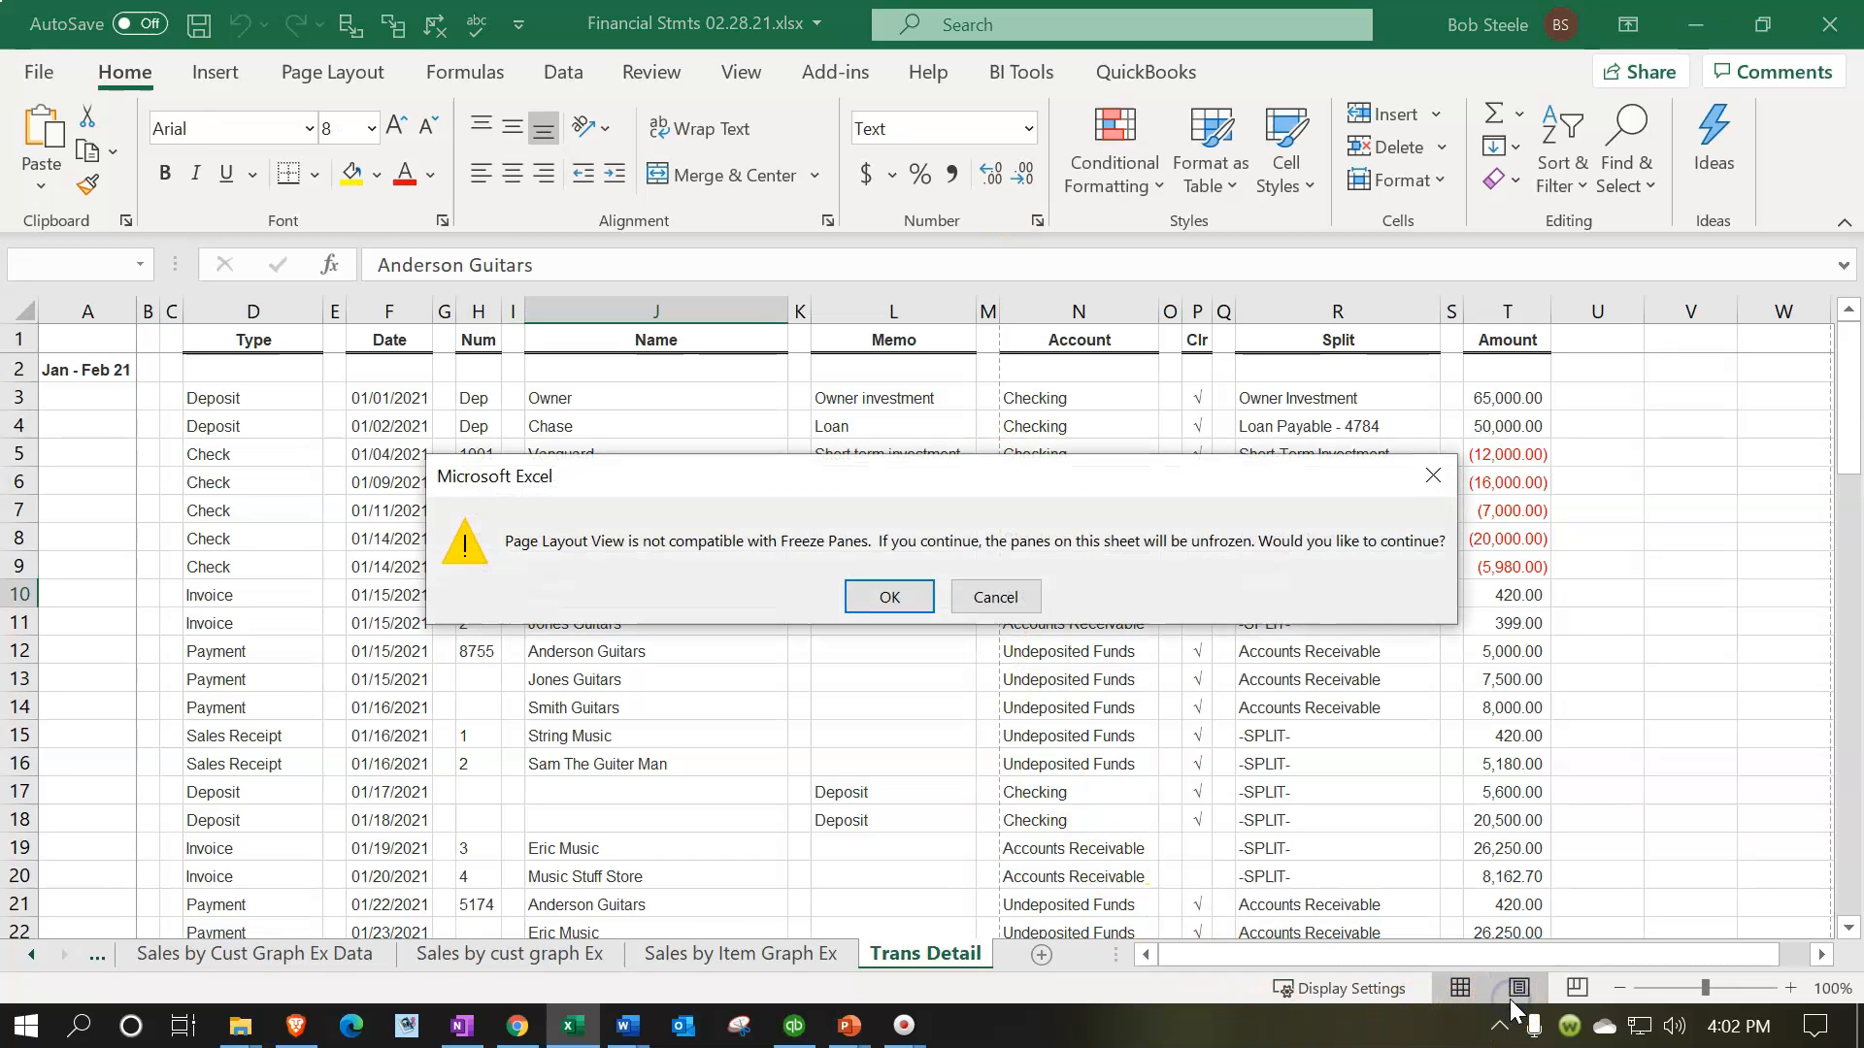
{"action": "left_click", "coordinate": [888, 598]}
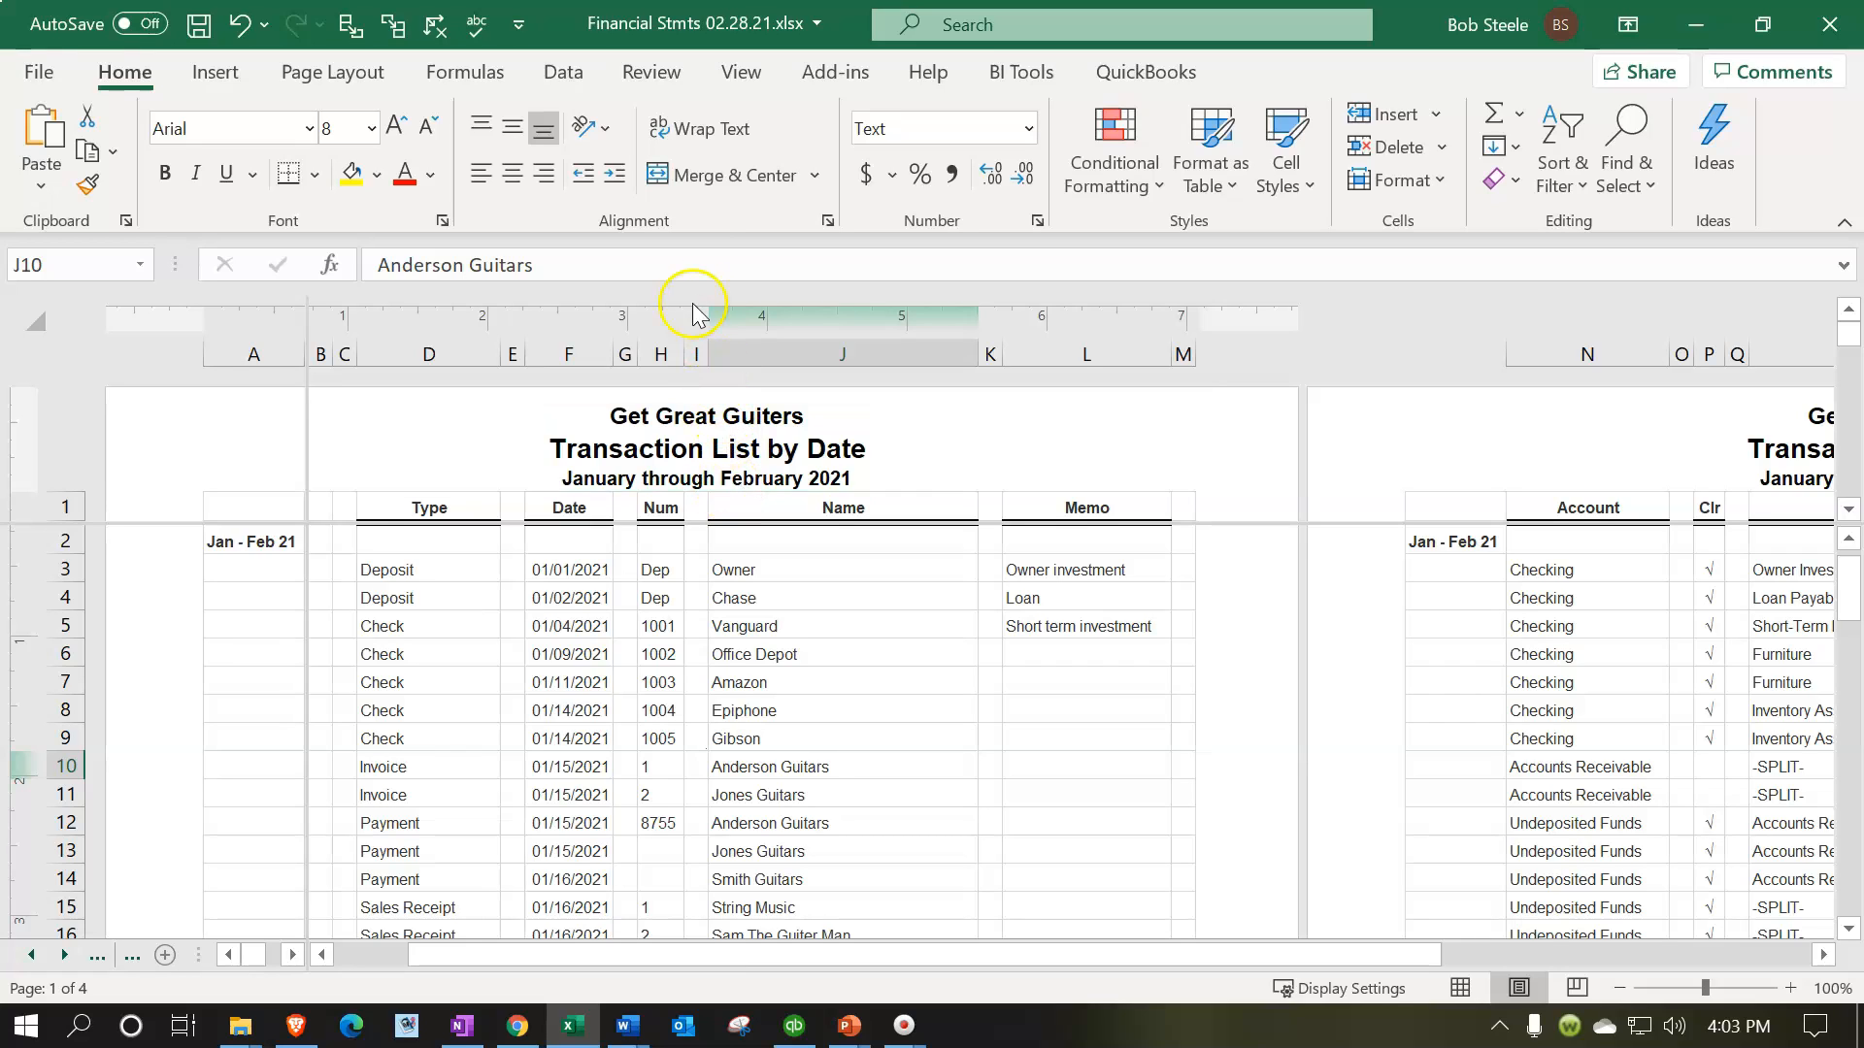
{"action": "left_click", "coordinate": [739, 73]}
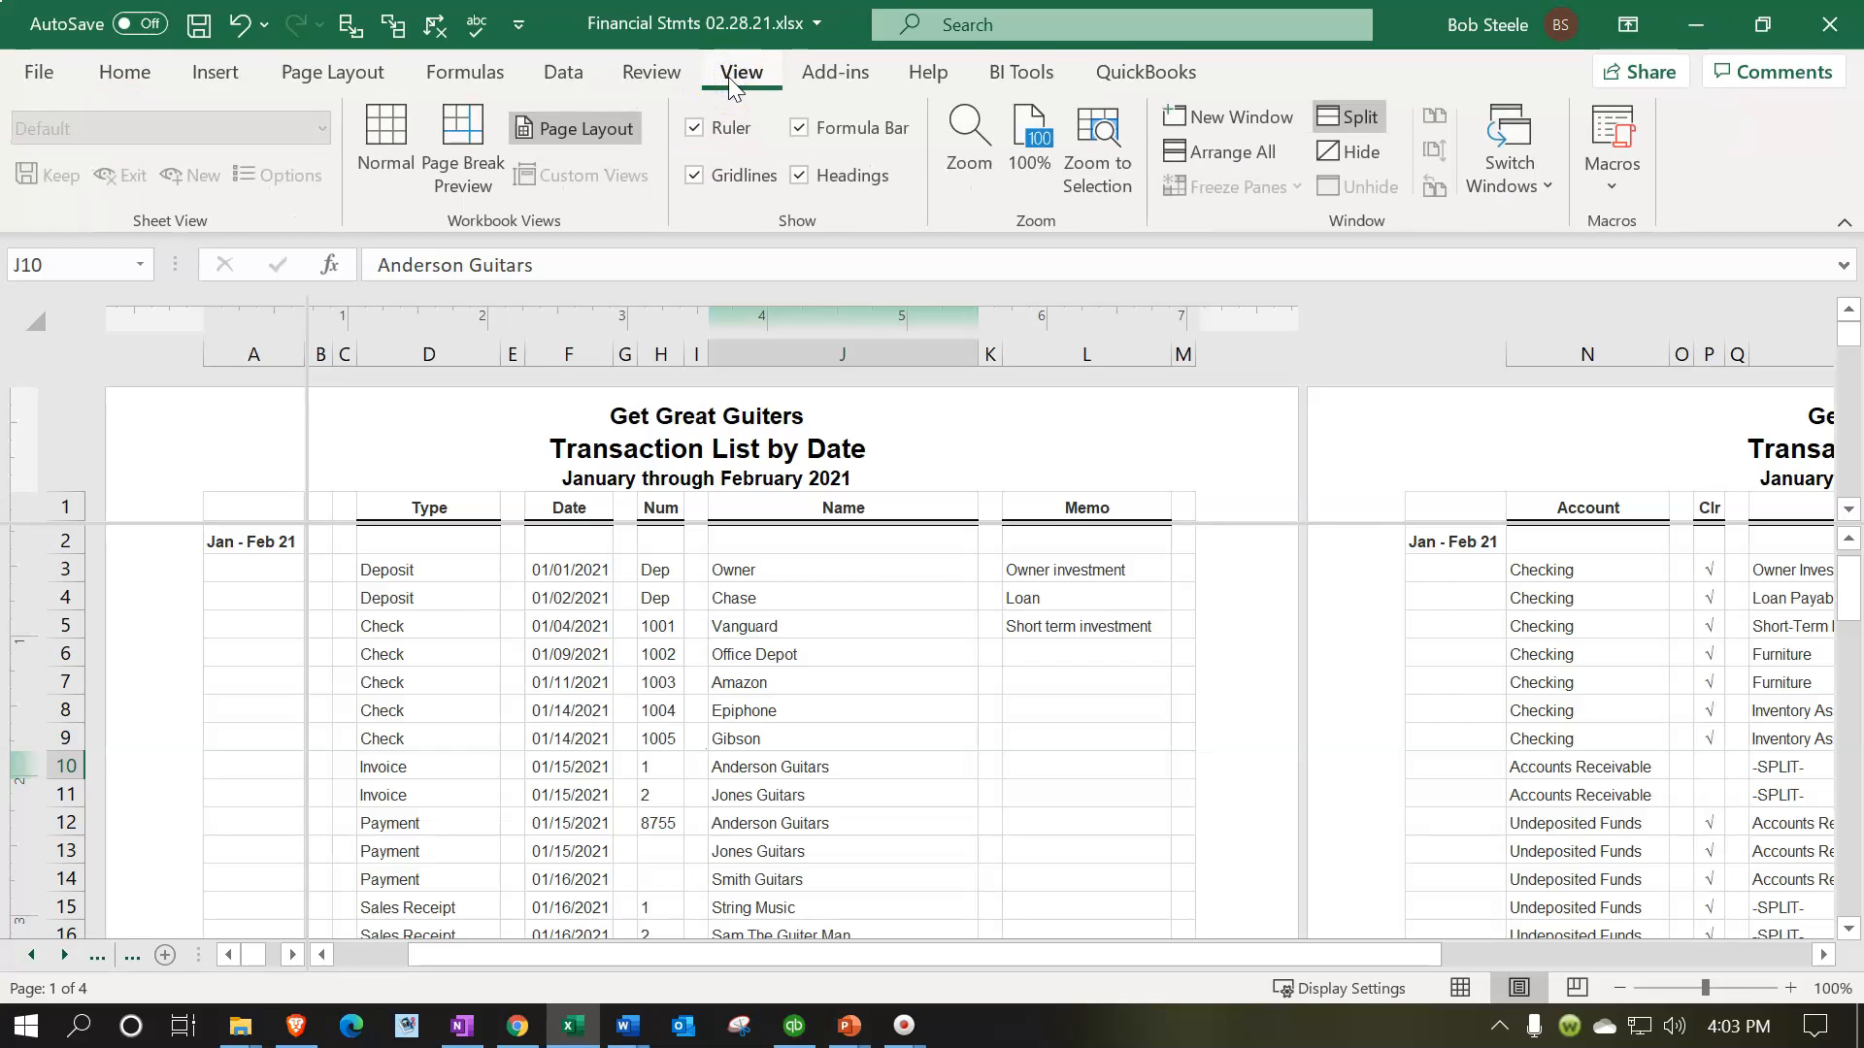
{"action": "left_click", "coordinate": [1346, 116]}
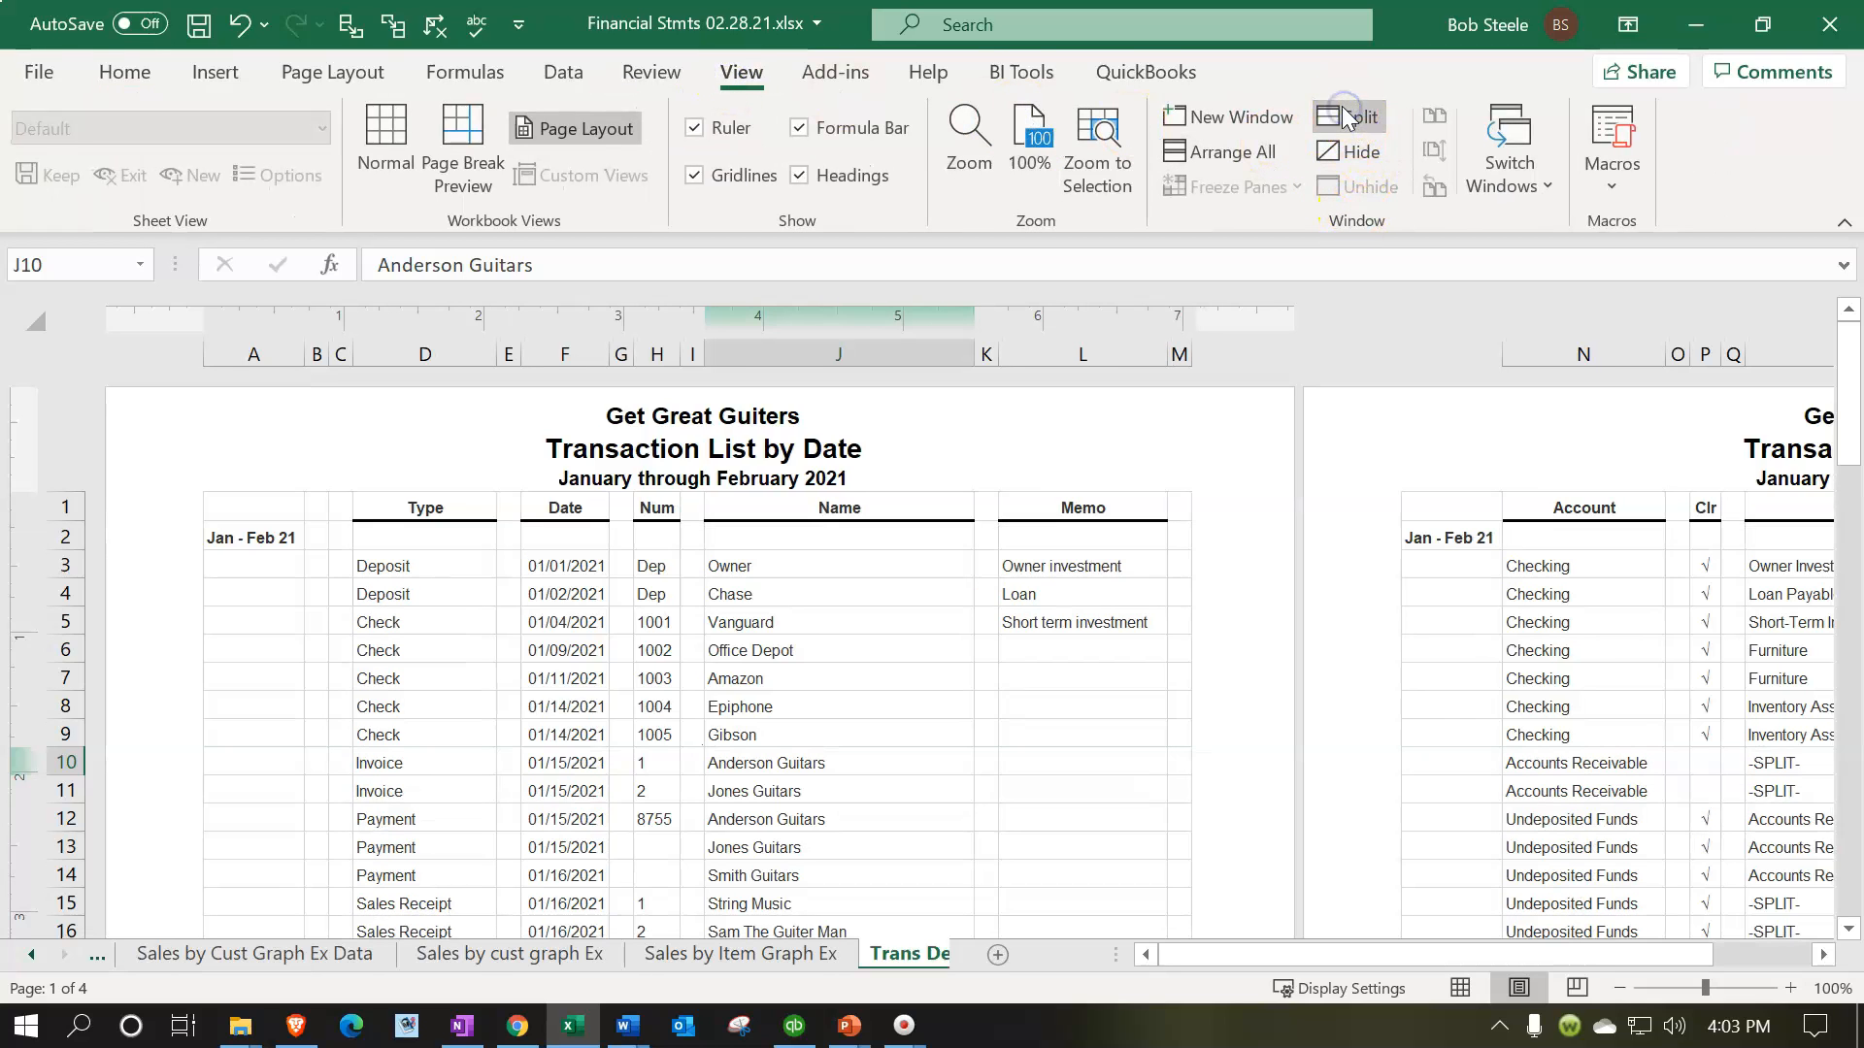
{"action": "left_click", "coordinate": [1459, 988]}
{"action": "left_click", "coordinate": [1117, 761]}
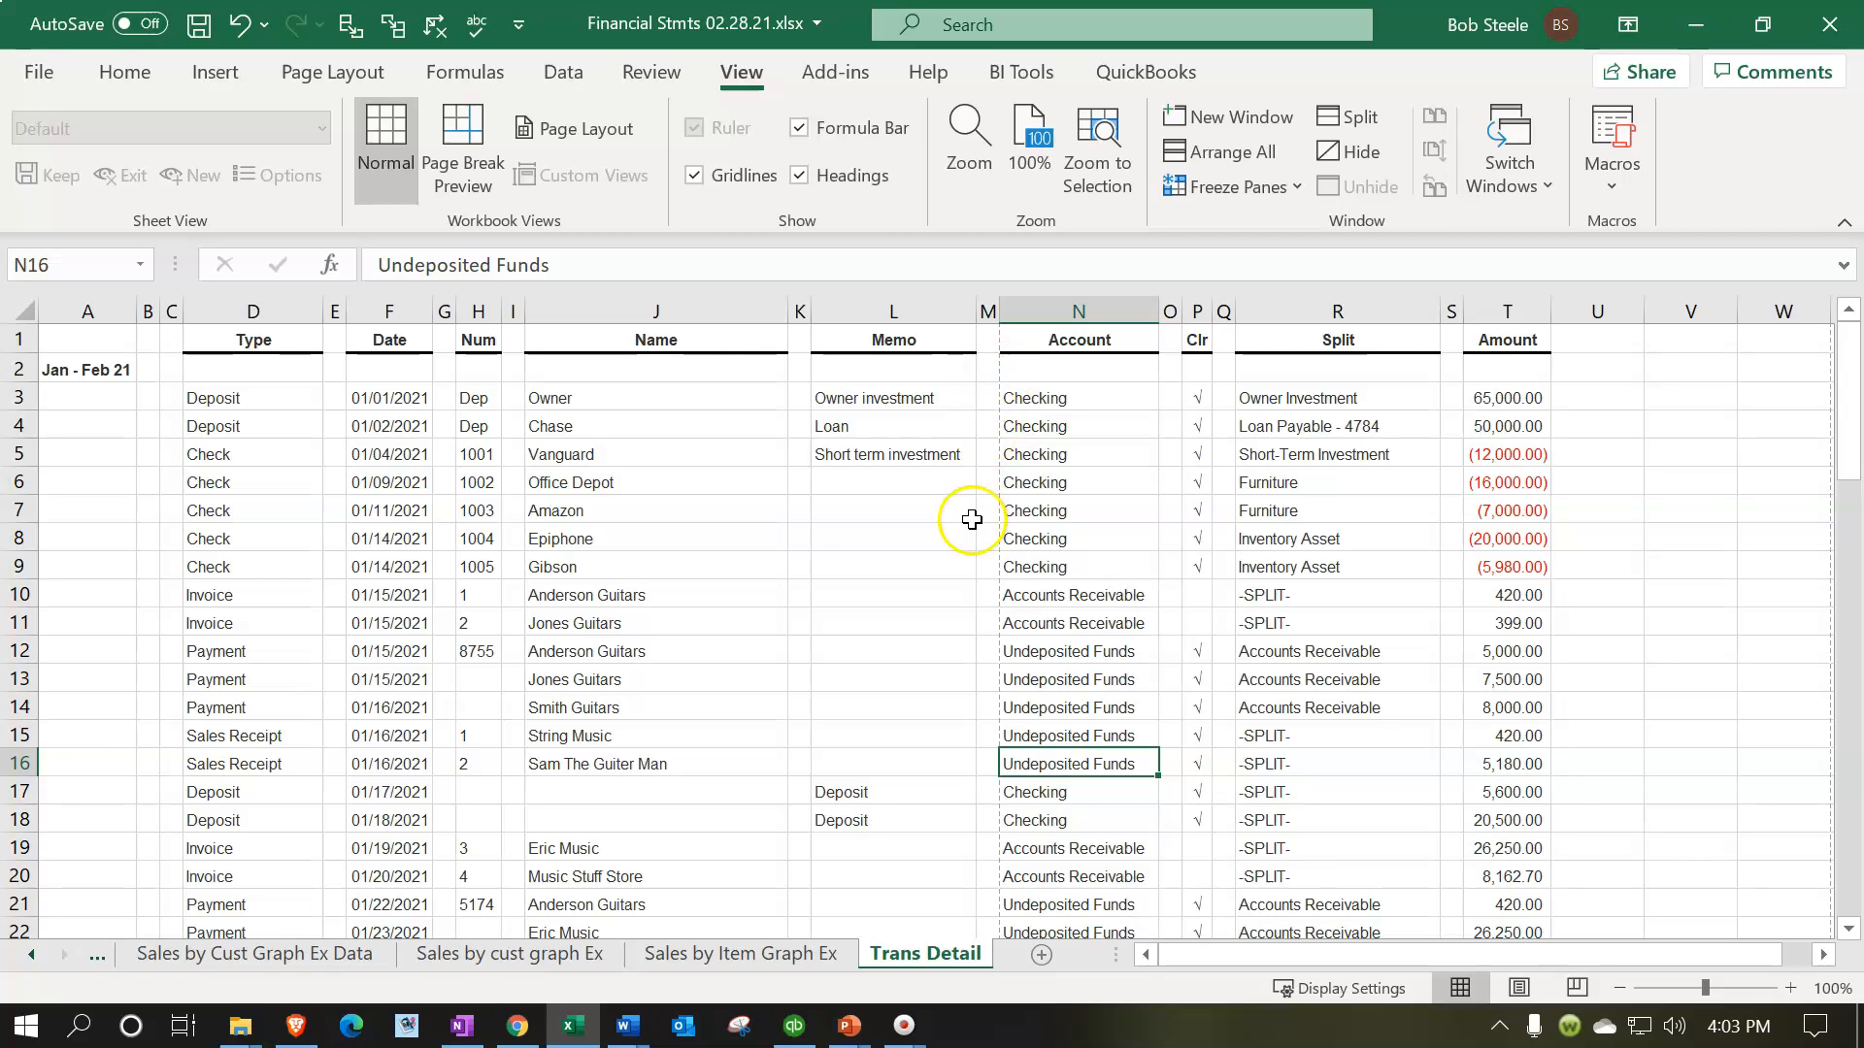
Set the Trans Detail sheet's page orientation to landscape
{"action": "left_click", "coordinate": [338, 83]}
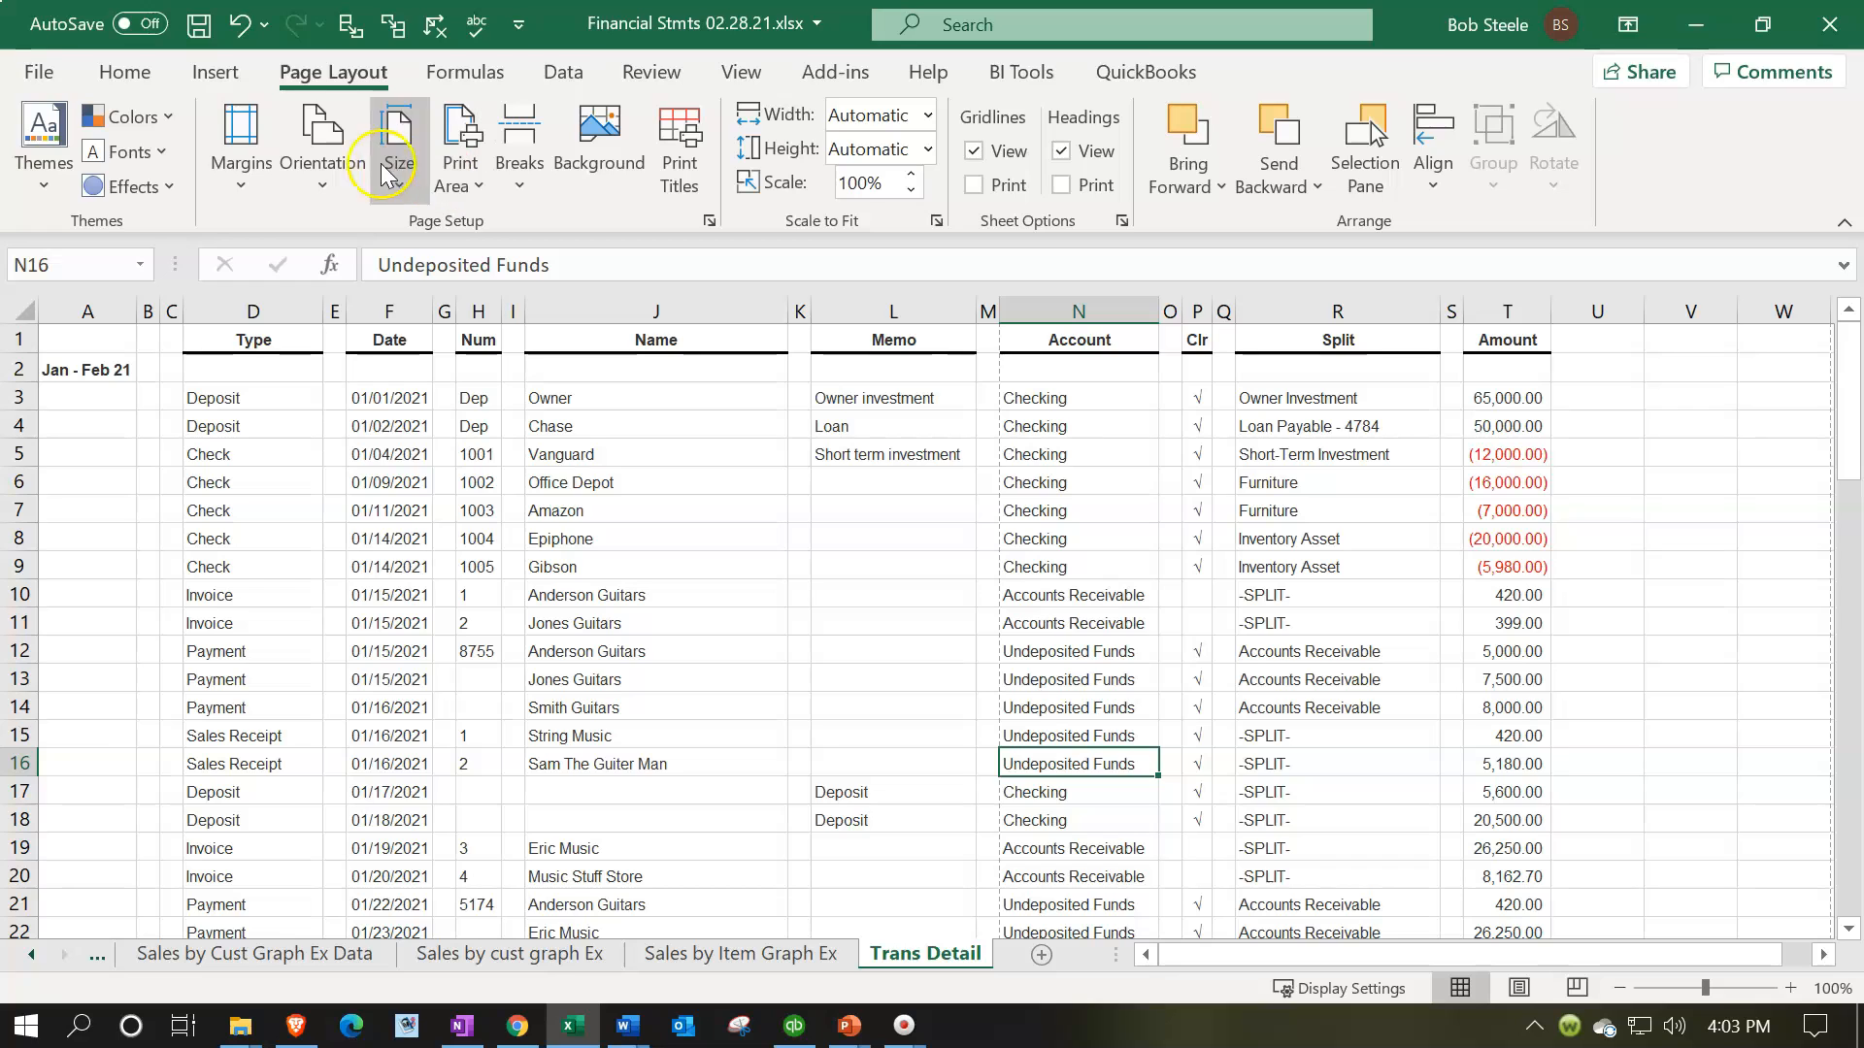
{"action": "left_click", "coordinate": [323, 155]}
{"action": "left_click", "coordinate": [365, 307]}
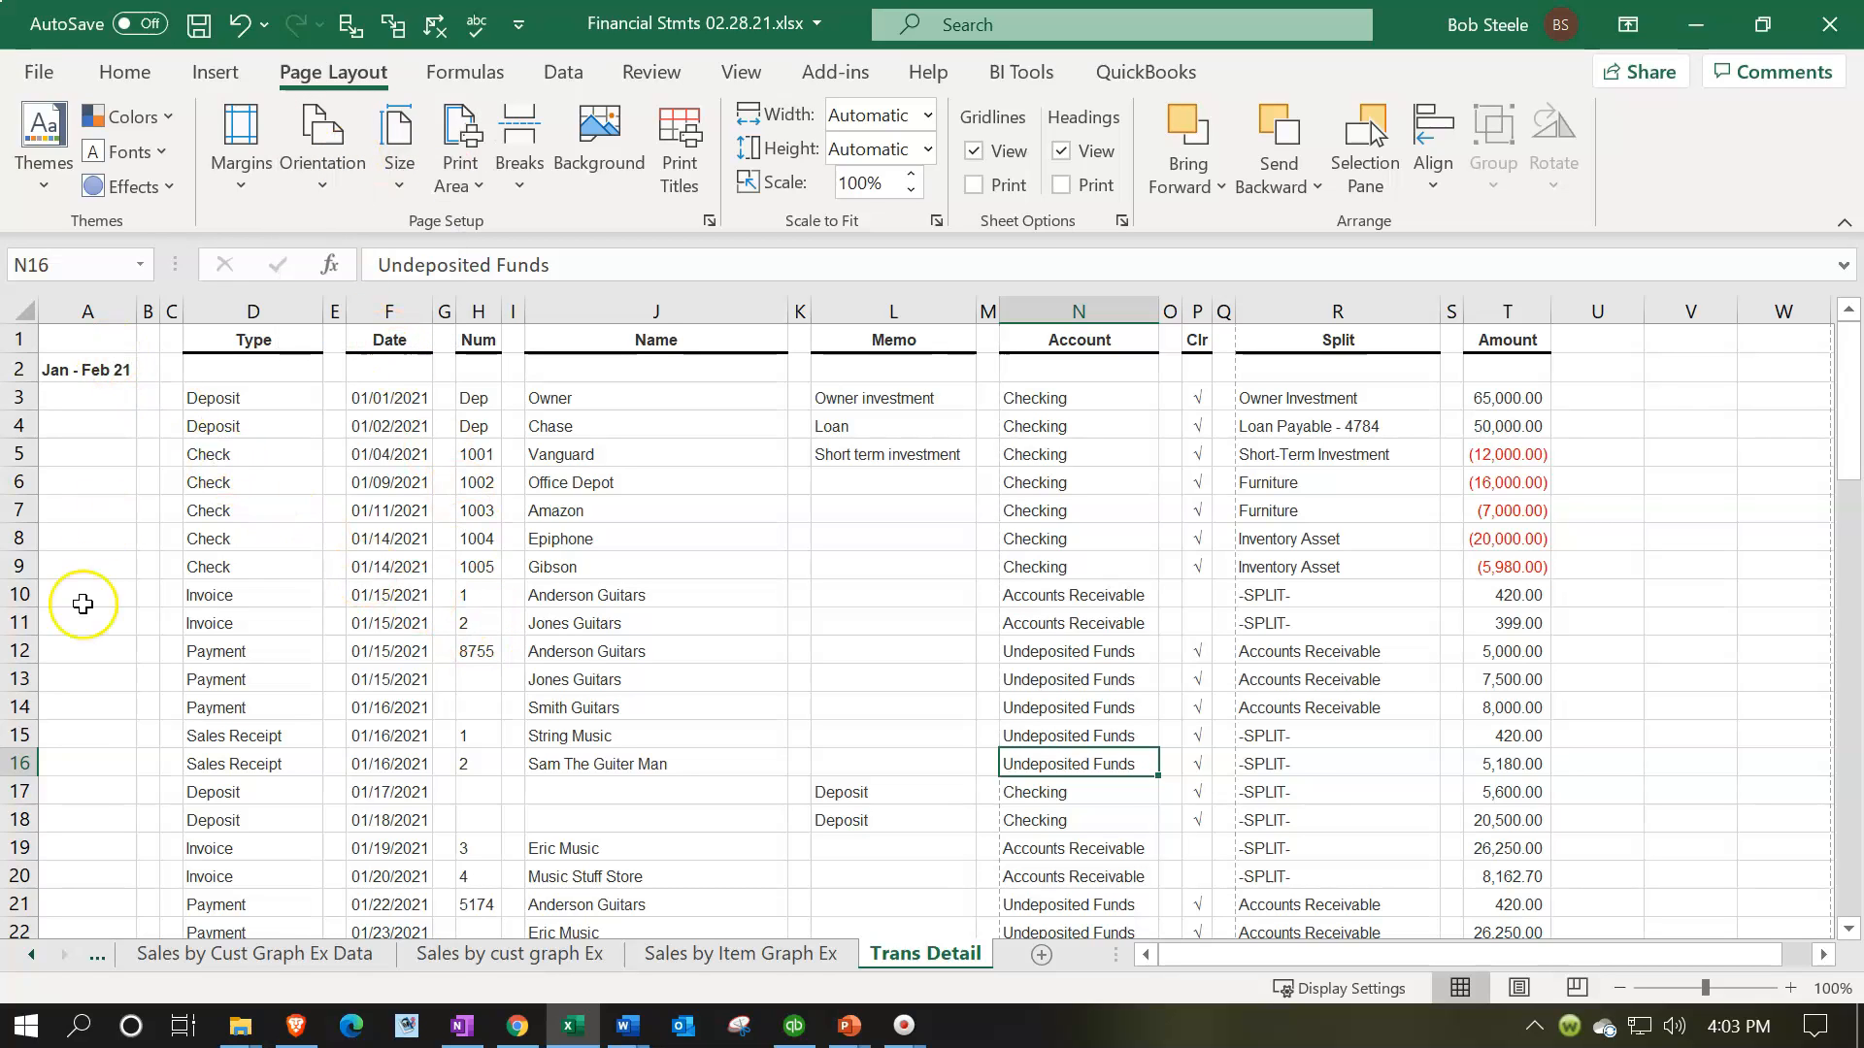
Delete columns A through C, including the Jan - Feb 21 label, from the Trans Detail sheet
{"action": "scroll", "coordinate": [82, 604], "scroll_direction": "down", "scroll_amount": 11}
{"action": "scroll", "coordinate": [83, 604], "scroll_direction": "up", "scroll_amount": 11}
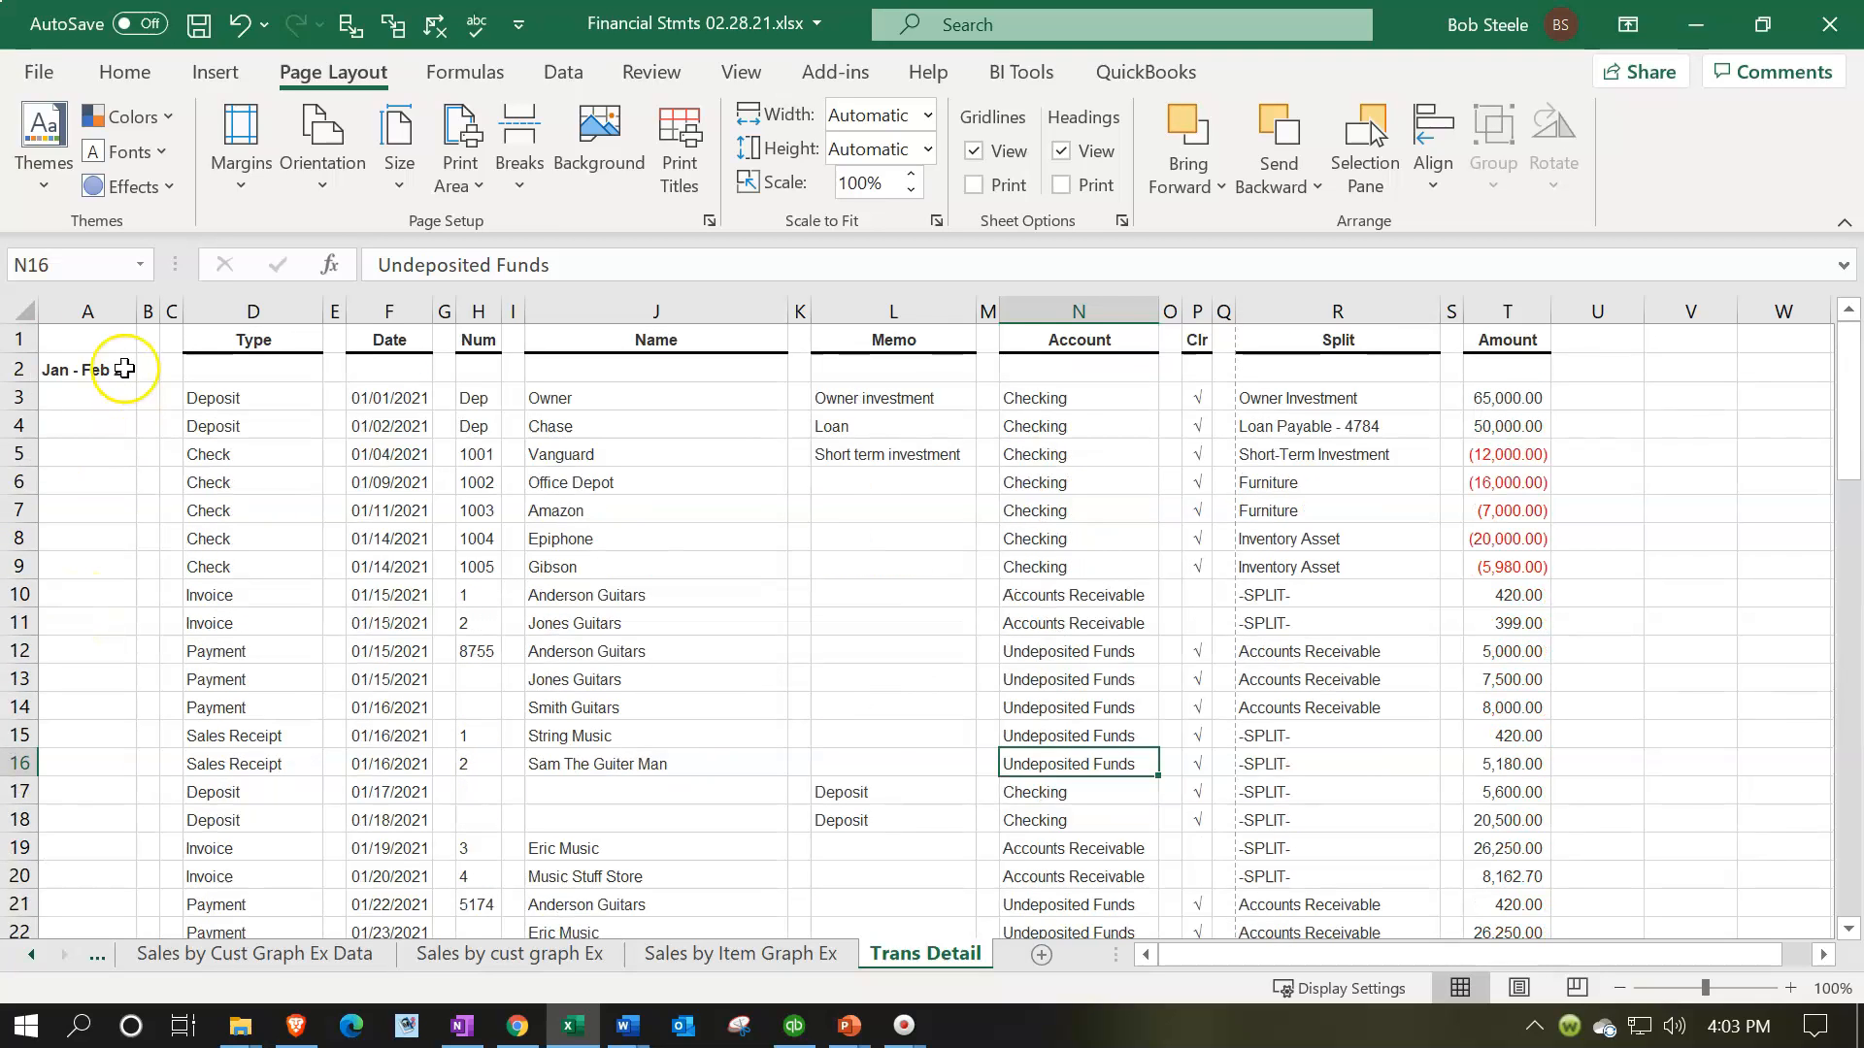
{"action": "left_click_drag", "start_coordinate": [78, 309], "coordinate": [170, 316]}
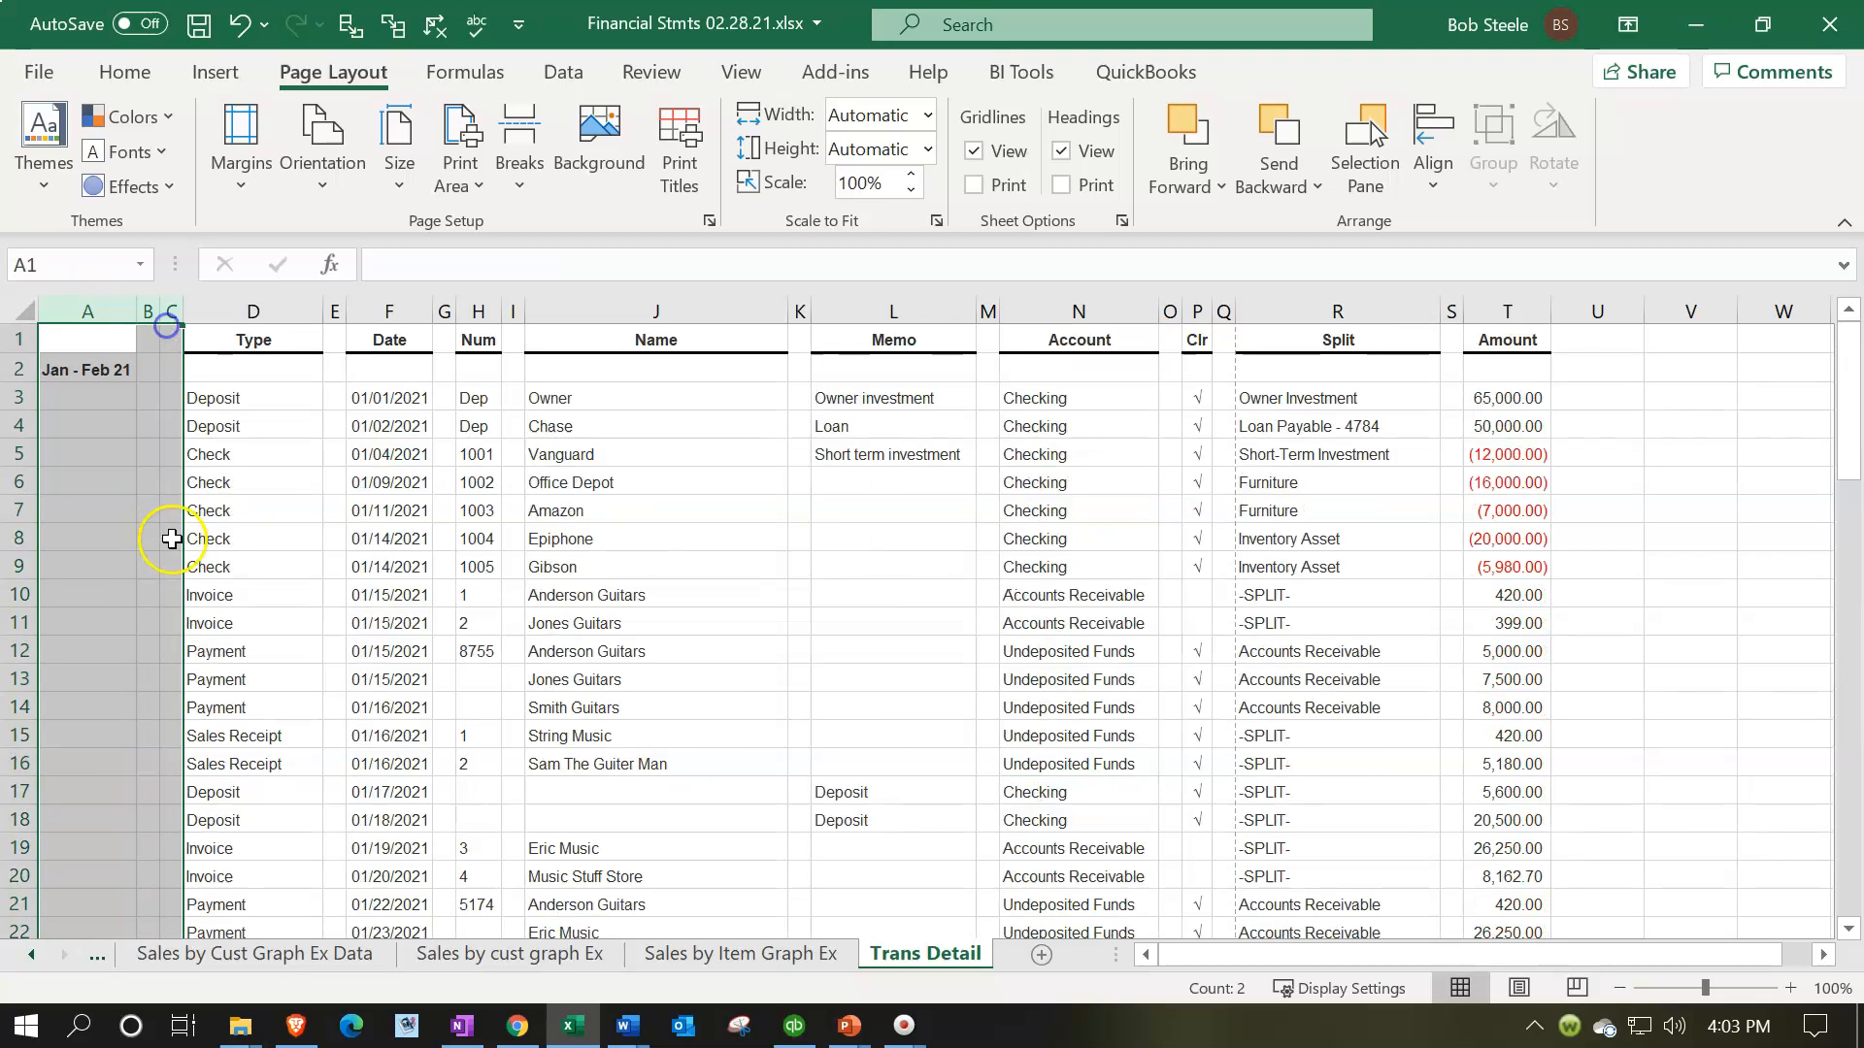
{"action": "right_click", "coordinate": [106, 473]}
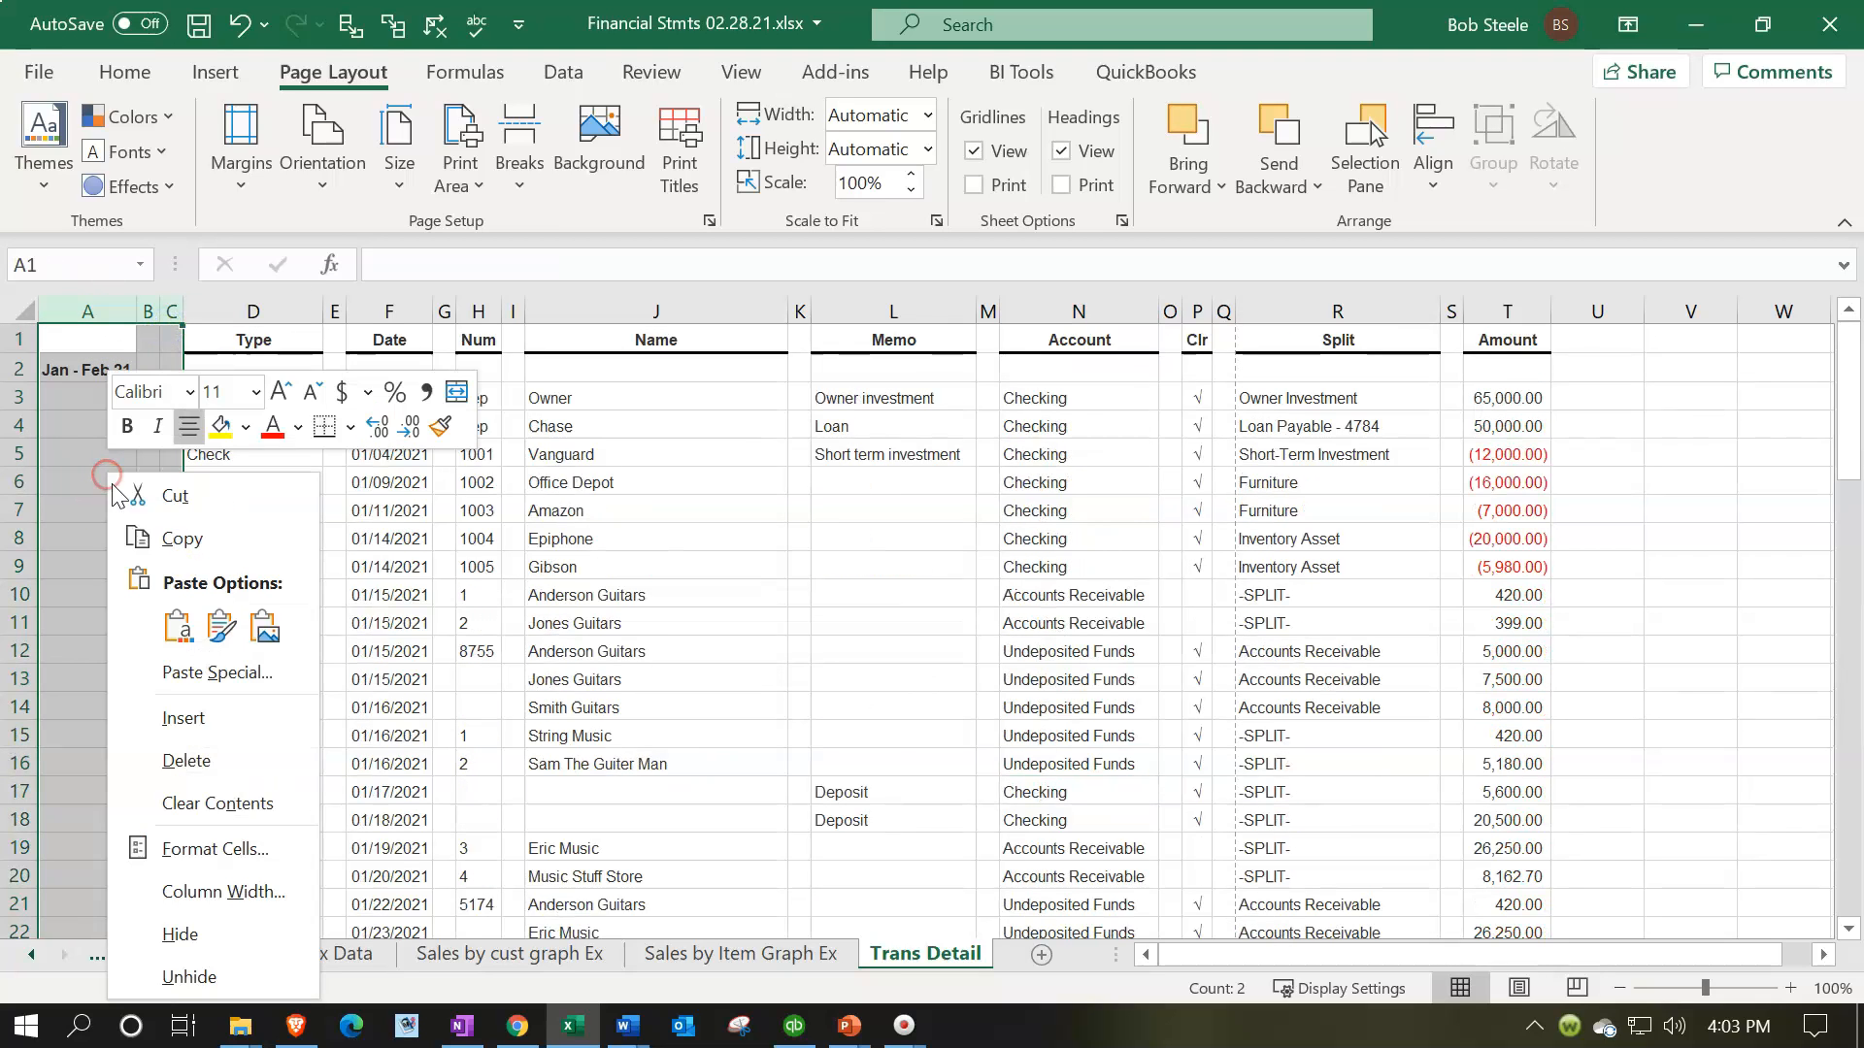
{"action": "left_click", "coordinate": [186, 762]}
{"action": "left_click", "coordinate": [190, 764]}
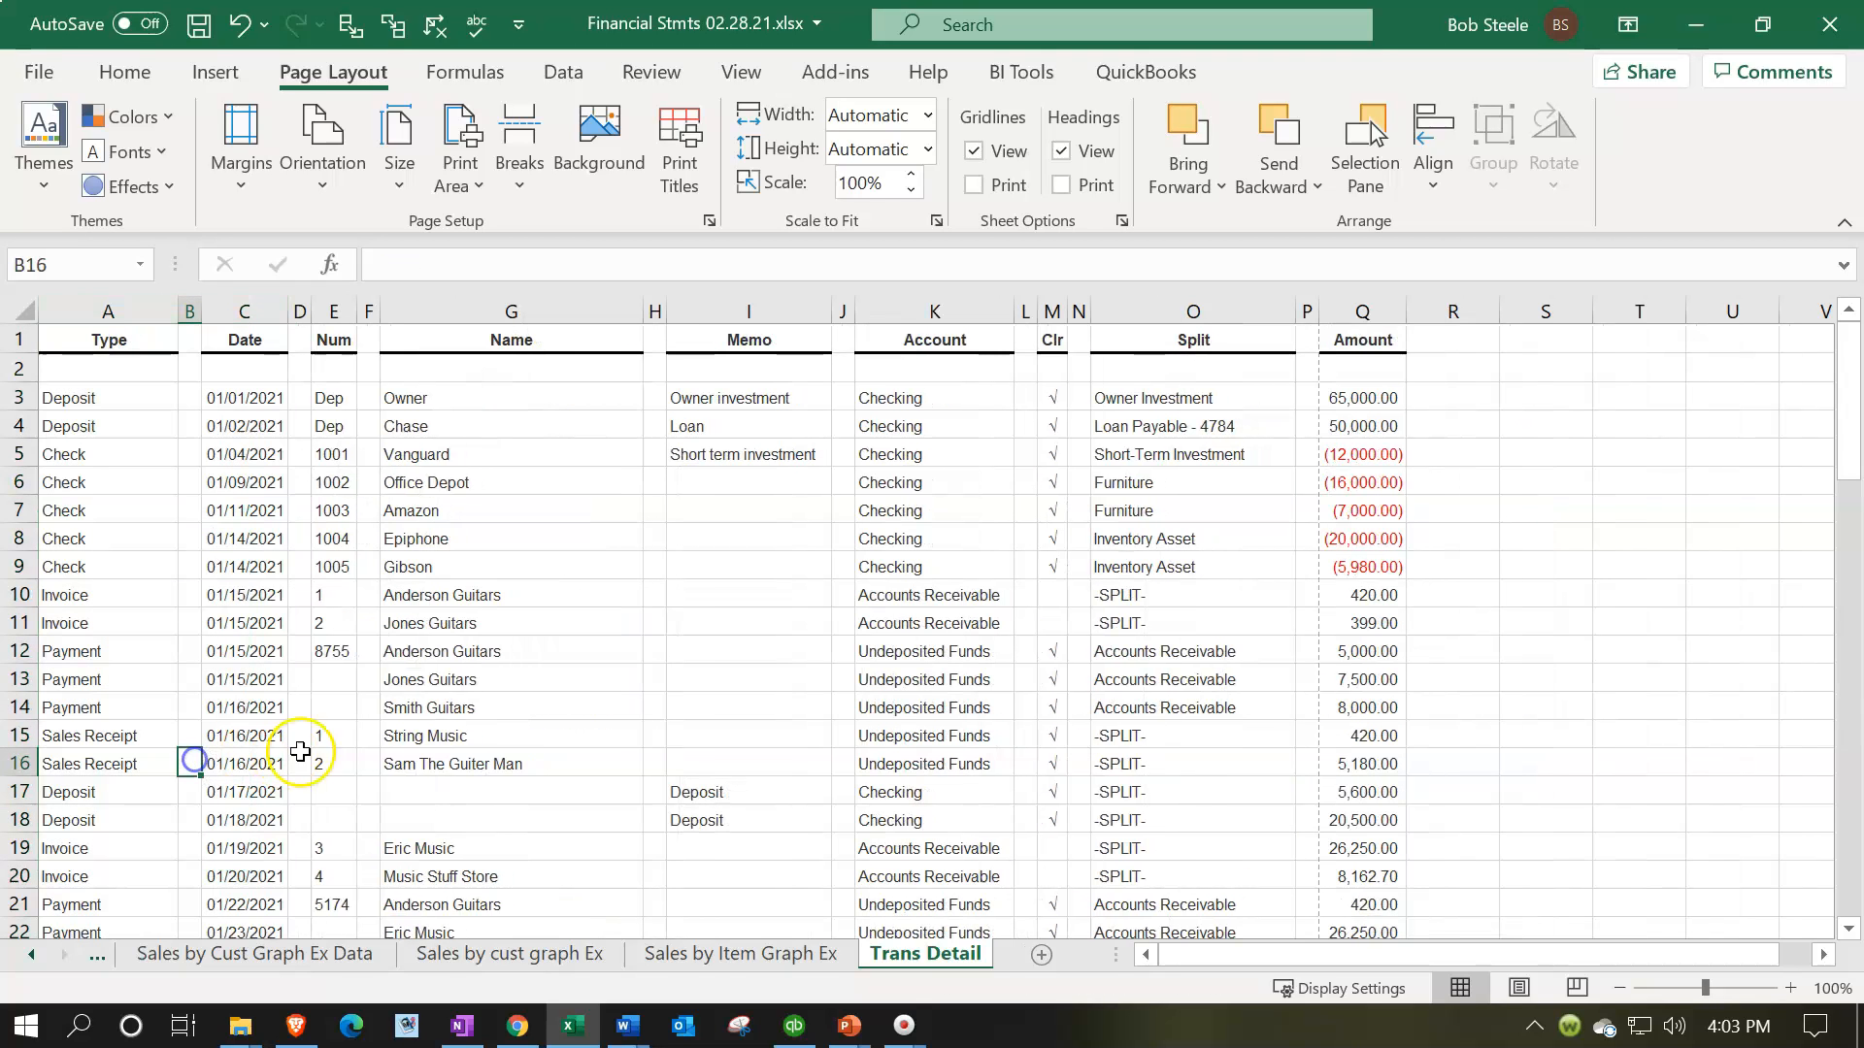
Delete the empty spacer columns B, D, F, H, J, L, N and P between the Trans Detail data columns
{"action": "left_click", "coordinate": [189, 302]}
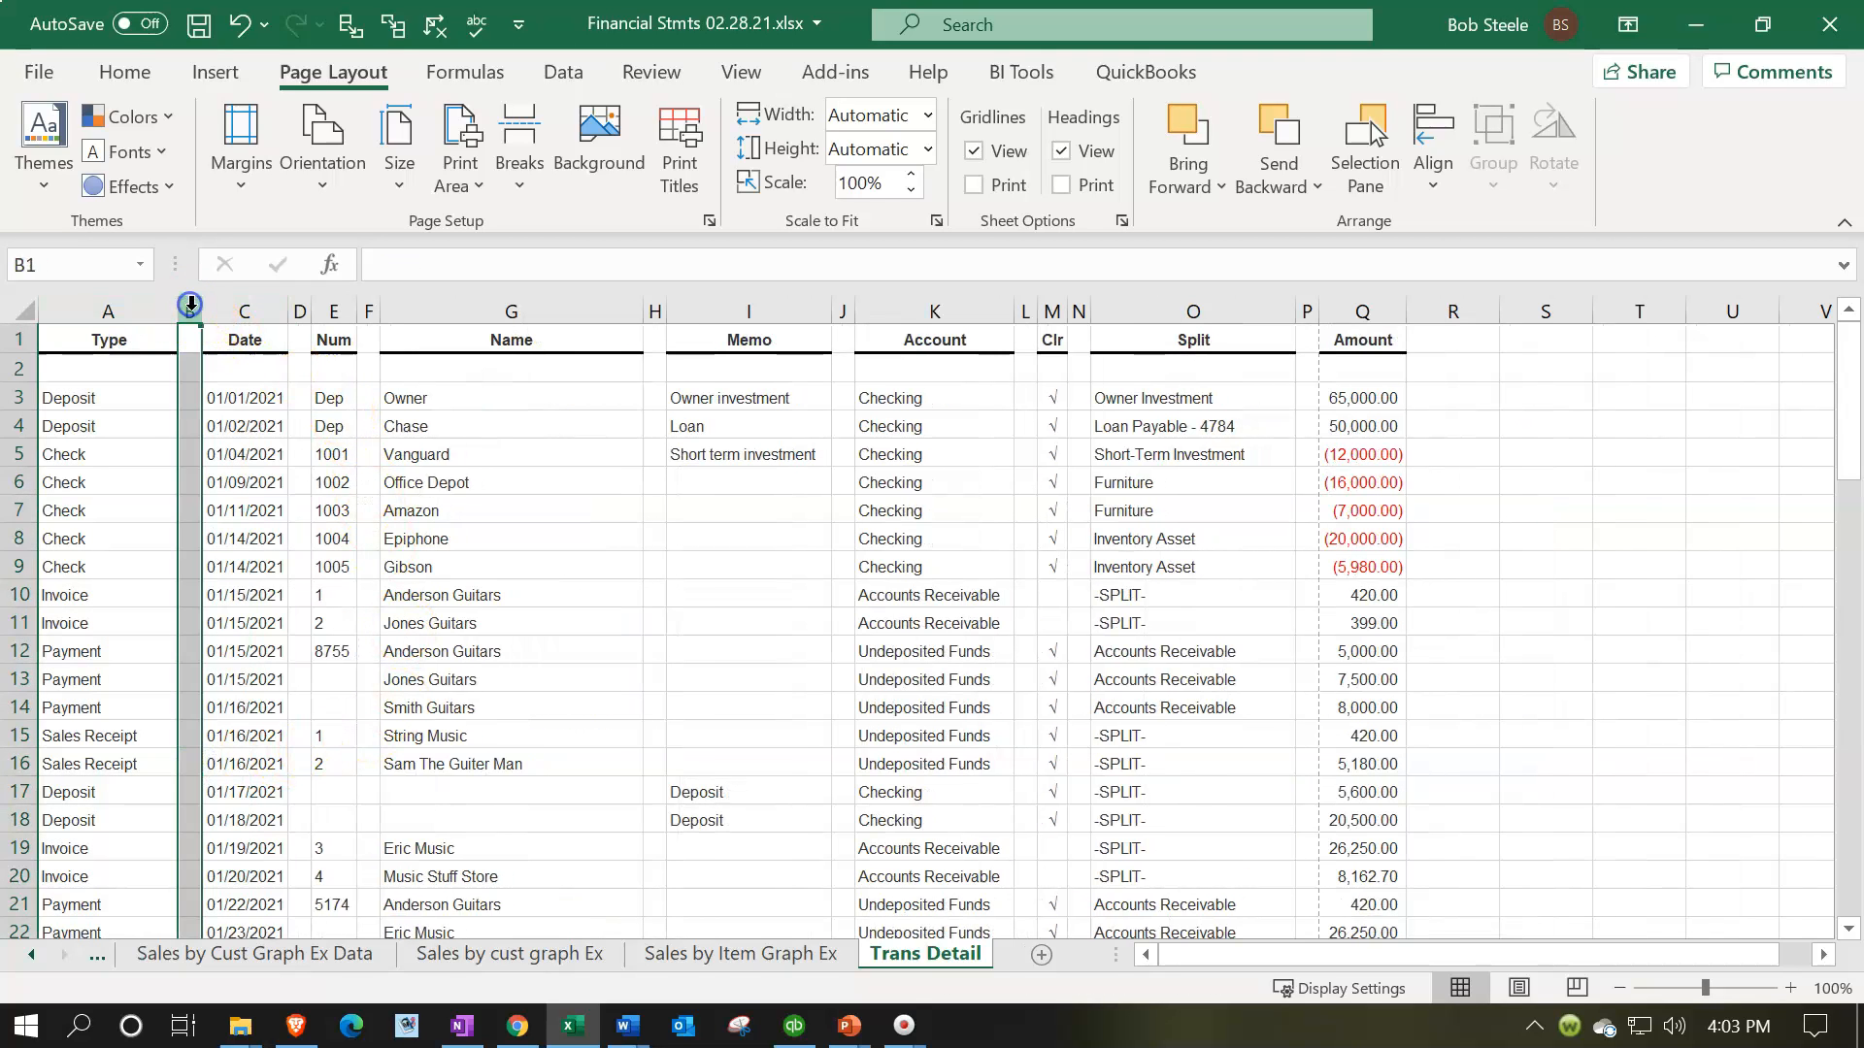
{"action": "left_click", "coordinate": [299, 310], "text": "ctrl"}
{"action": "left_click", "coordinate": [369, 310], "text": "ctrl"}
{"action": "left_click", "coordinate": [654, 309], "text": "ctrl"}
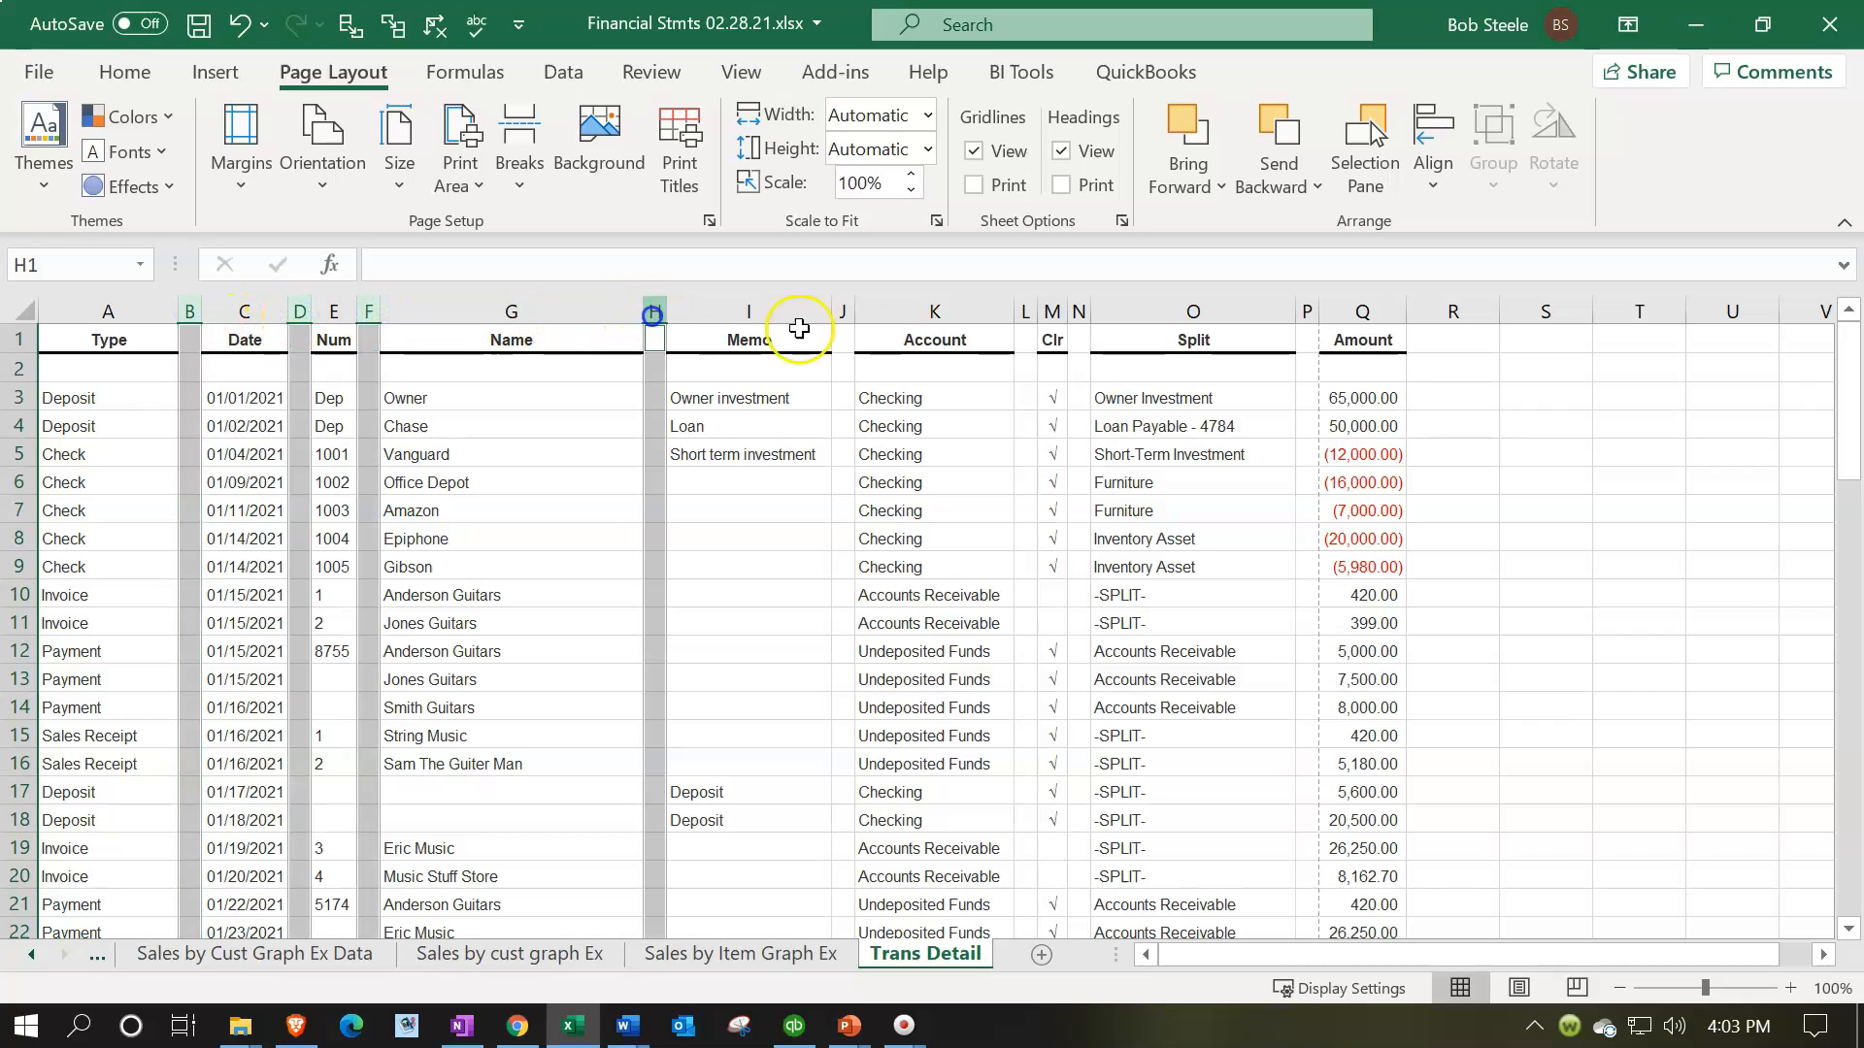
{"action": "left_click", "coordinate": [838, 310], "text": "ctrl"}
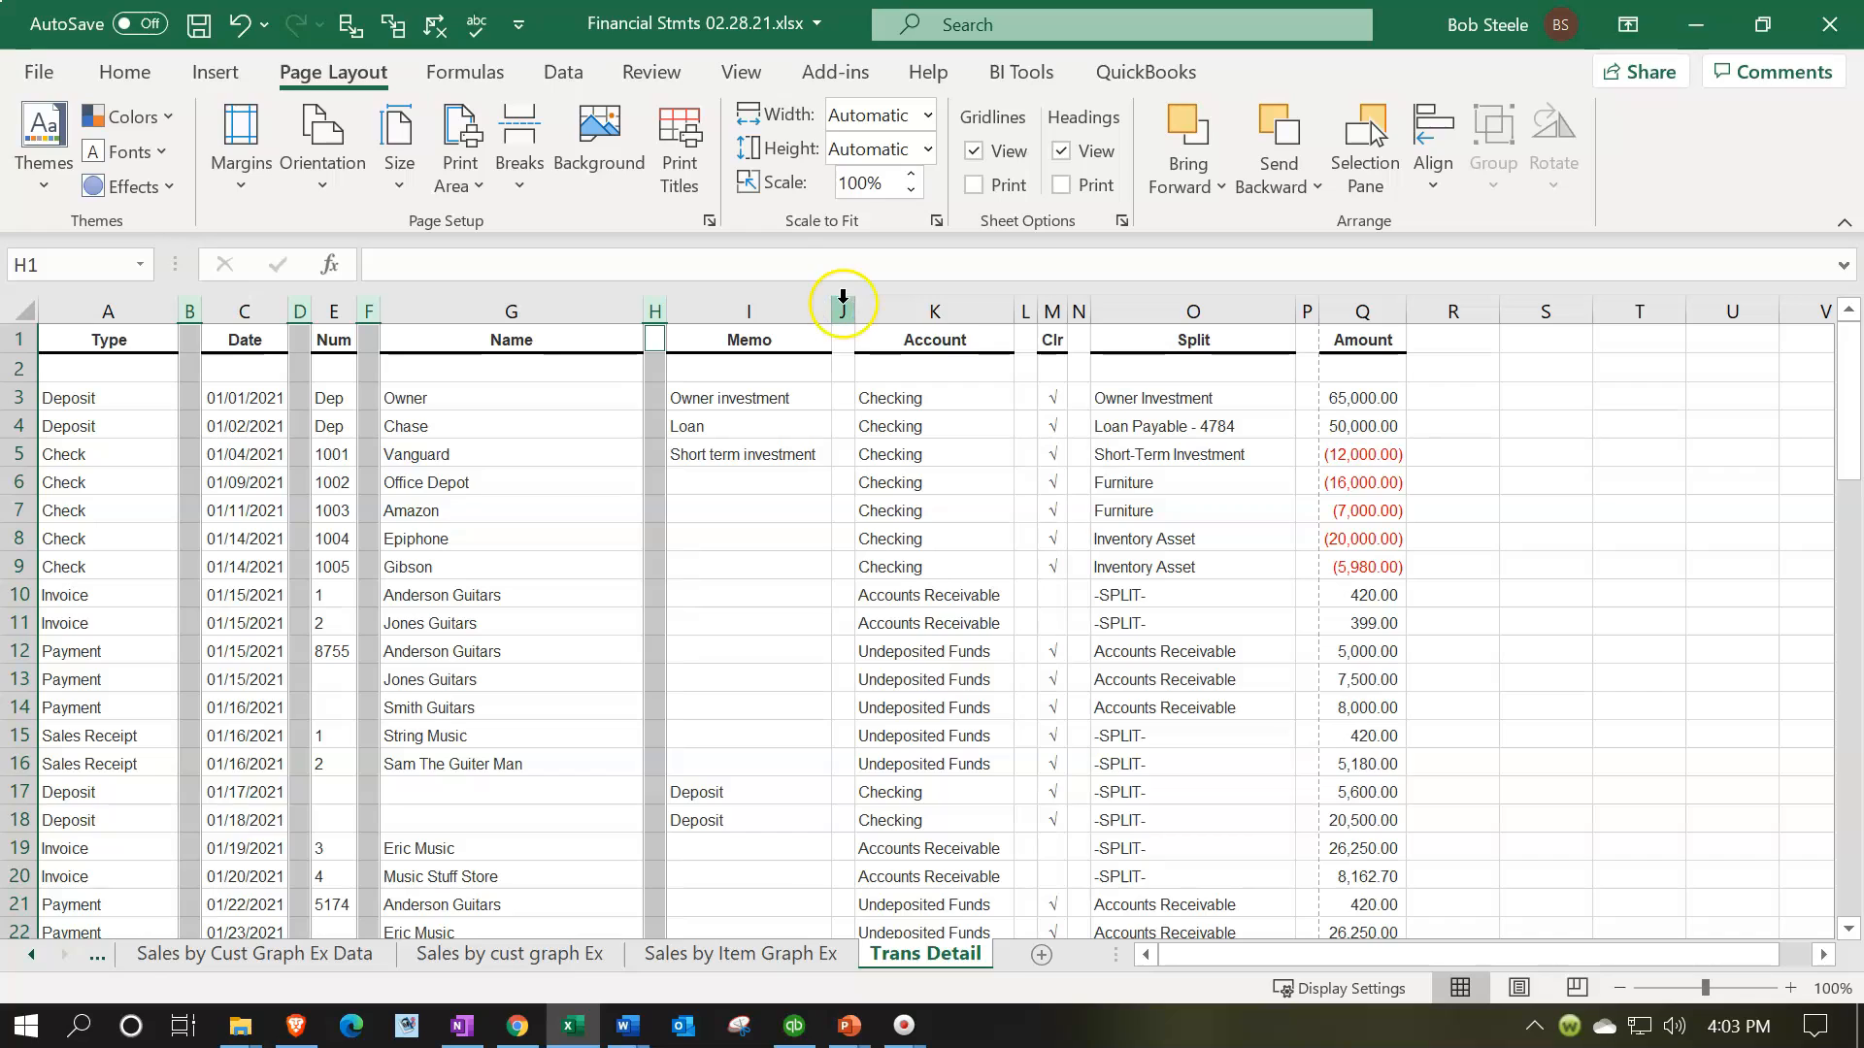
{"action": "left_click", "coordinate": [842, 309], "text": "ctrl"}
{"action": "left_click", "coordinate": [1025, 310], "text": "ctrl"}
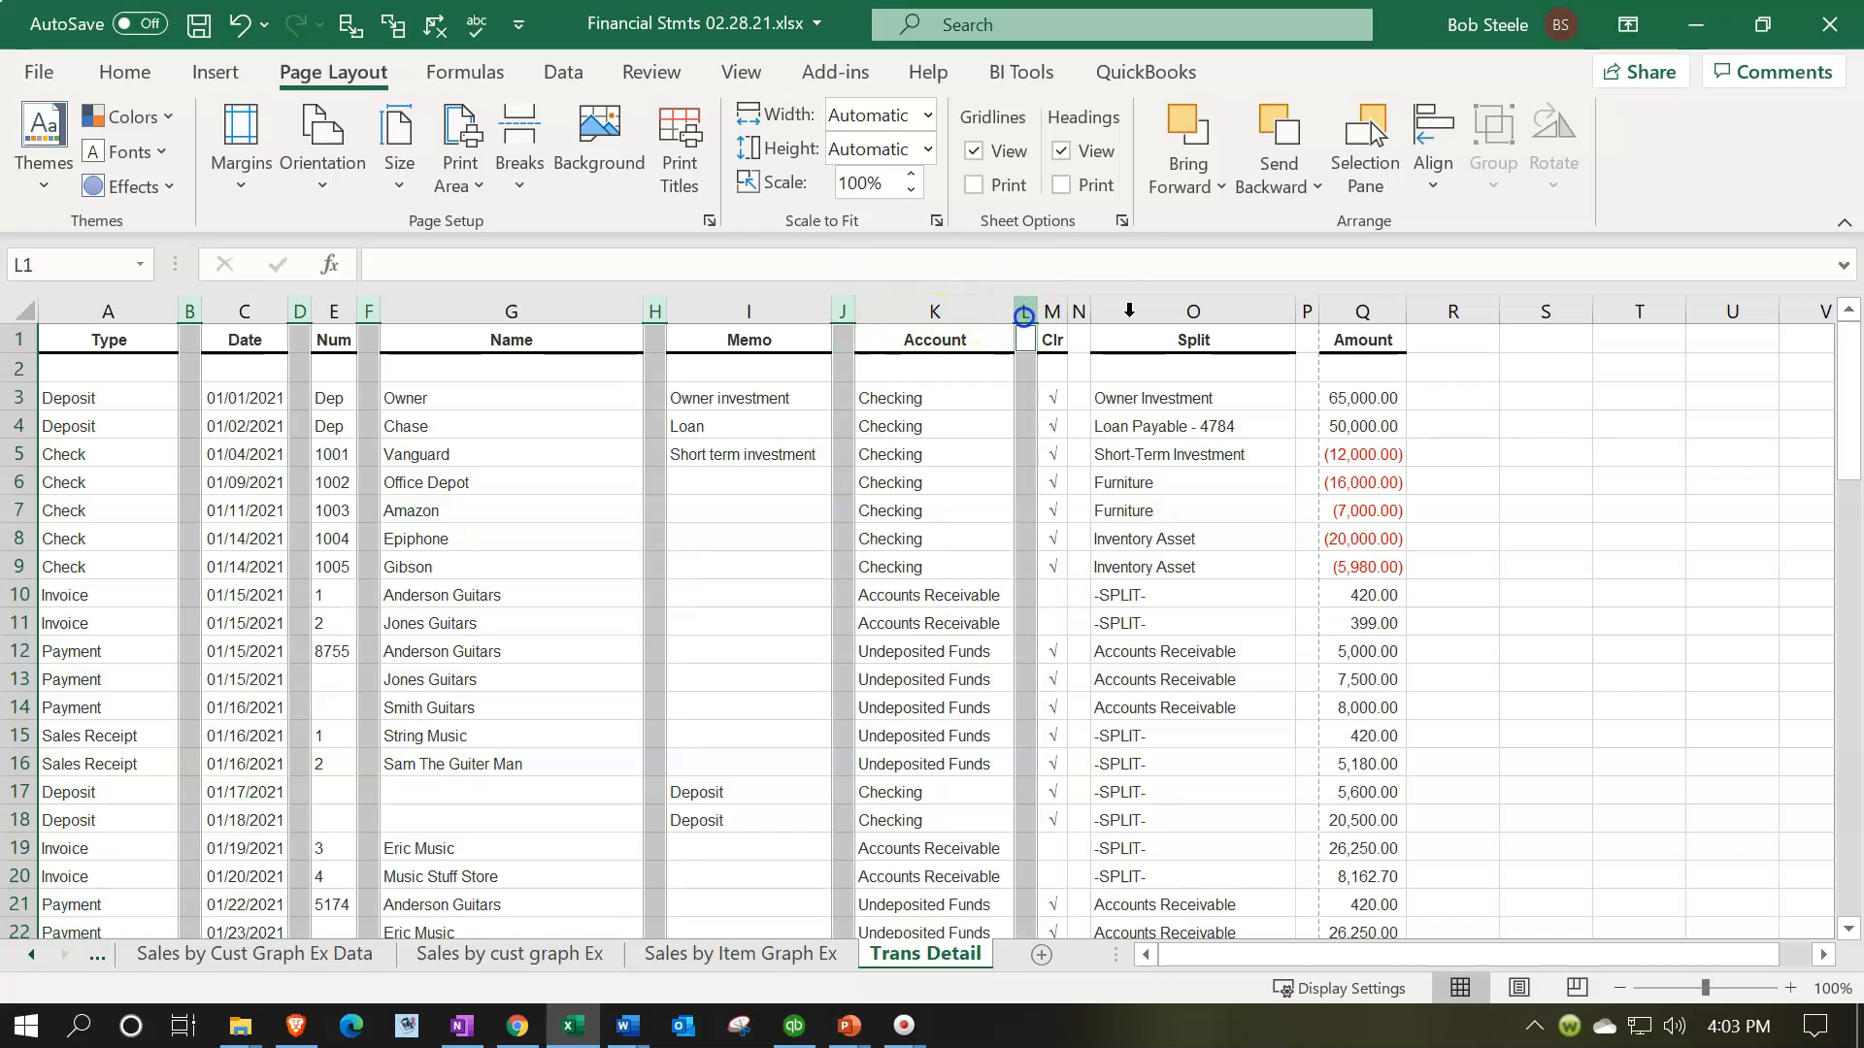
{"action": "left_click", "coordinate": [1080, 309], "text": "ctrl"}
{"action": "left_click_drag", "start_coordinate": [1313, 309], "coordinate": [1306, 307]}
{"action": "left_click", "coordinate": [1303, 313], "text": "ctrl"}
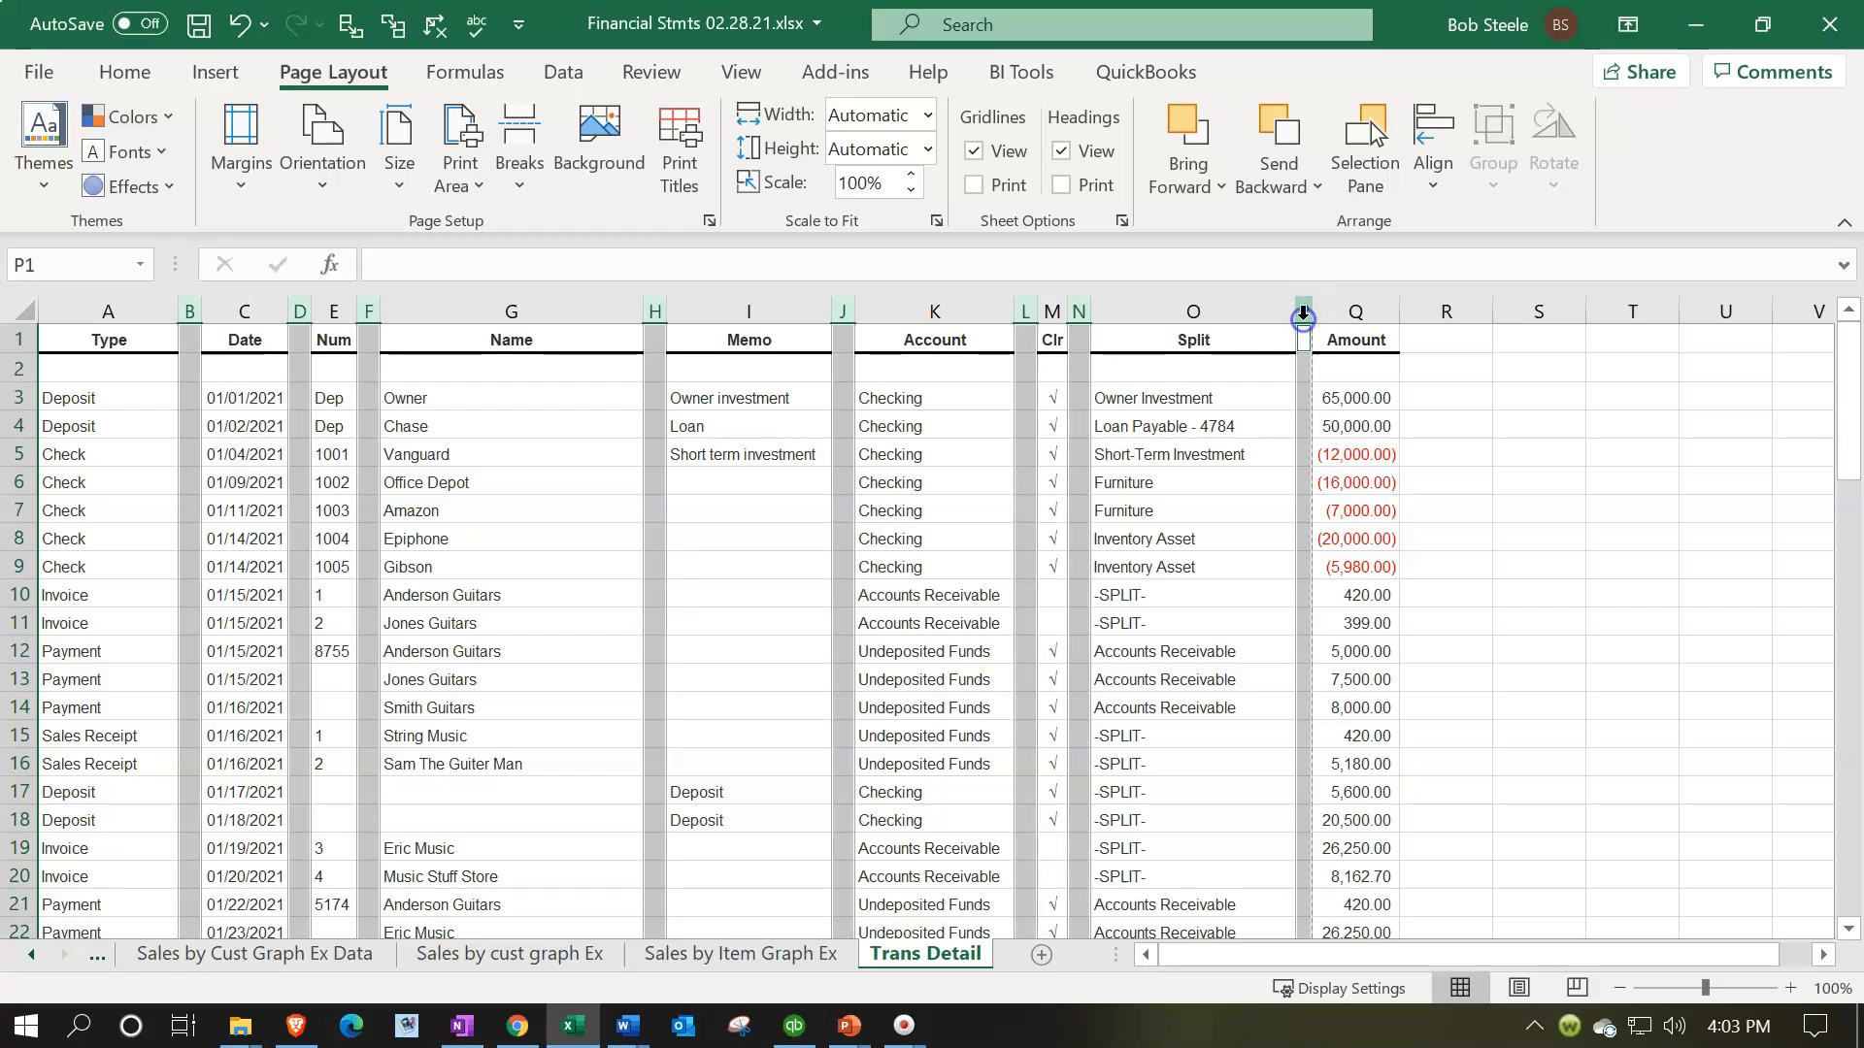
{"action": "right_click", "coordinate": [1080, 432]}
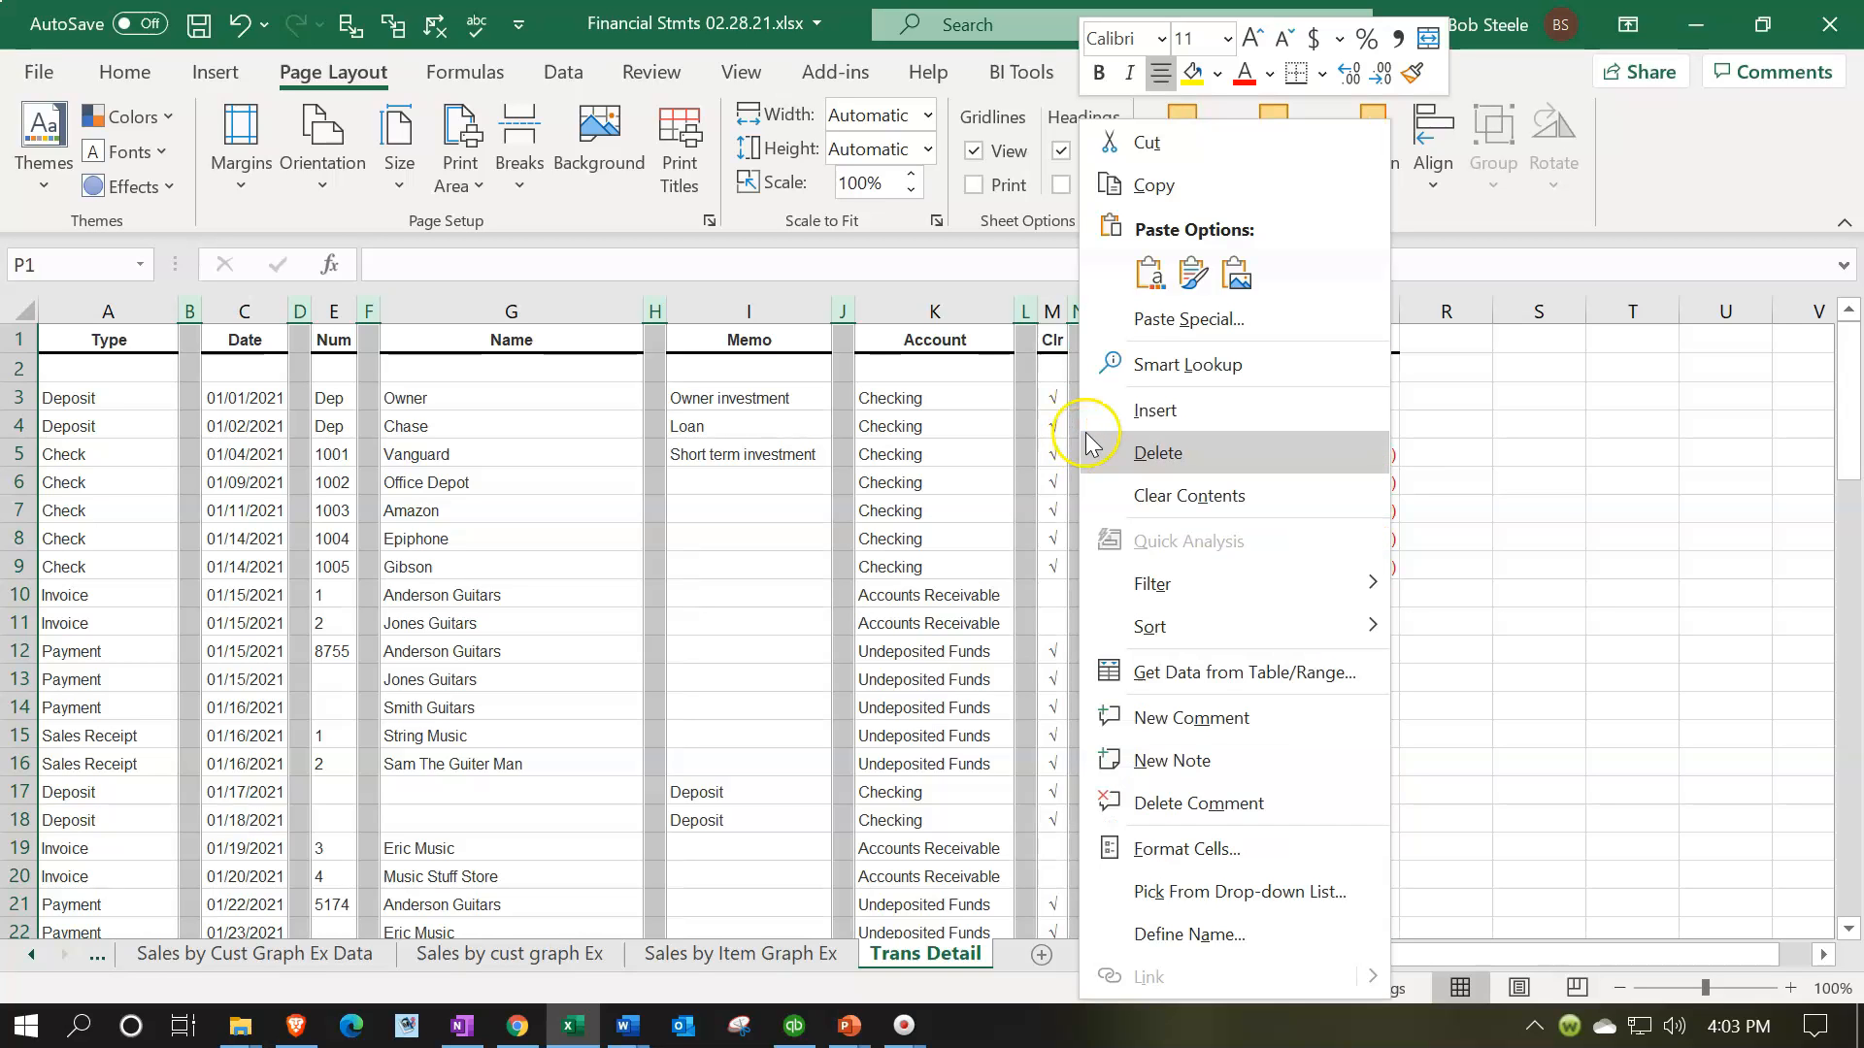
{"action": "left_click", "coordinate": [1091, 447]}
{"action": "left_click", "coordinate": [843, 588]}
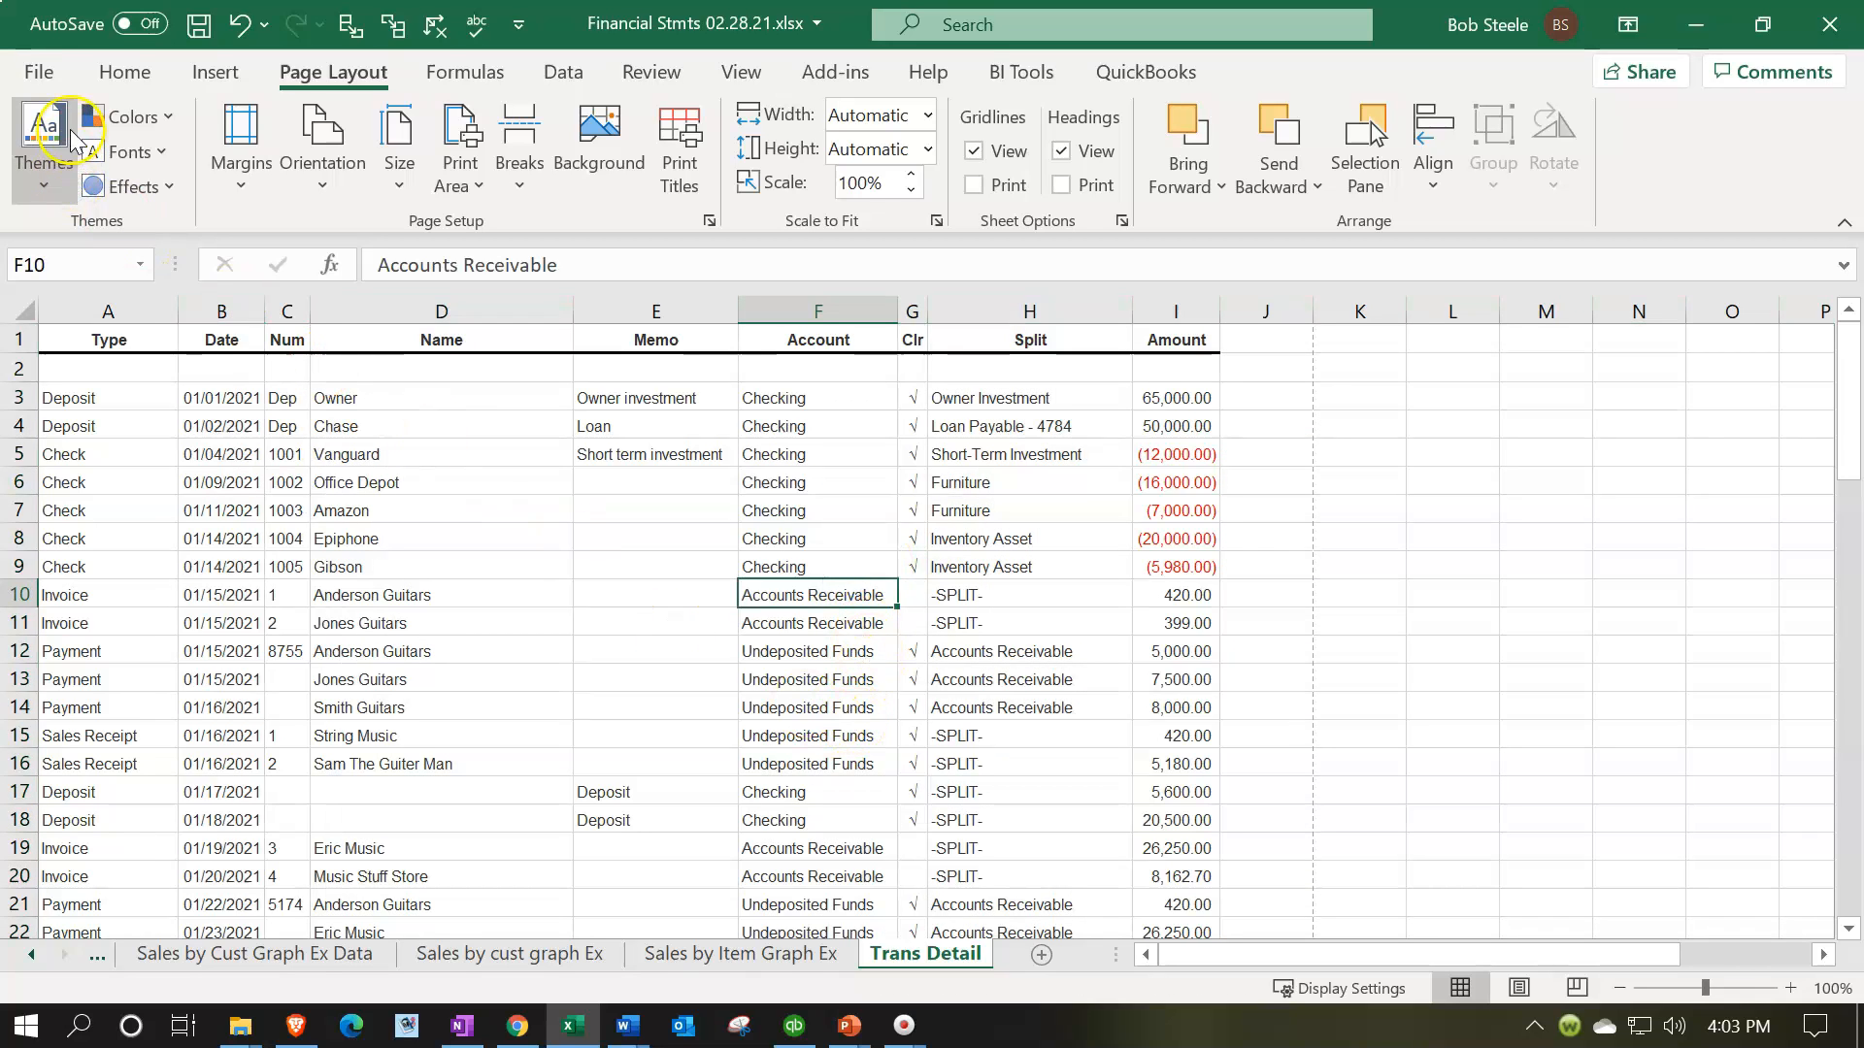
Delete the QuickBooks Desktop Export Tips sheet from the workbook and confirm its permanent removal
{"action": "left_click", "coordinate": [40, 74]}
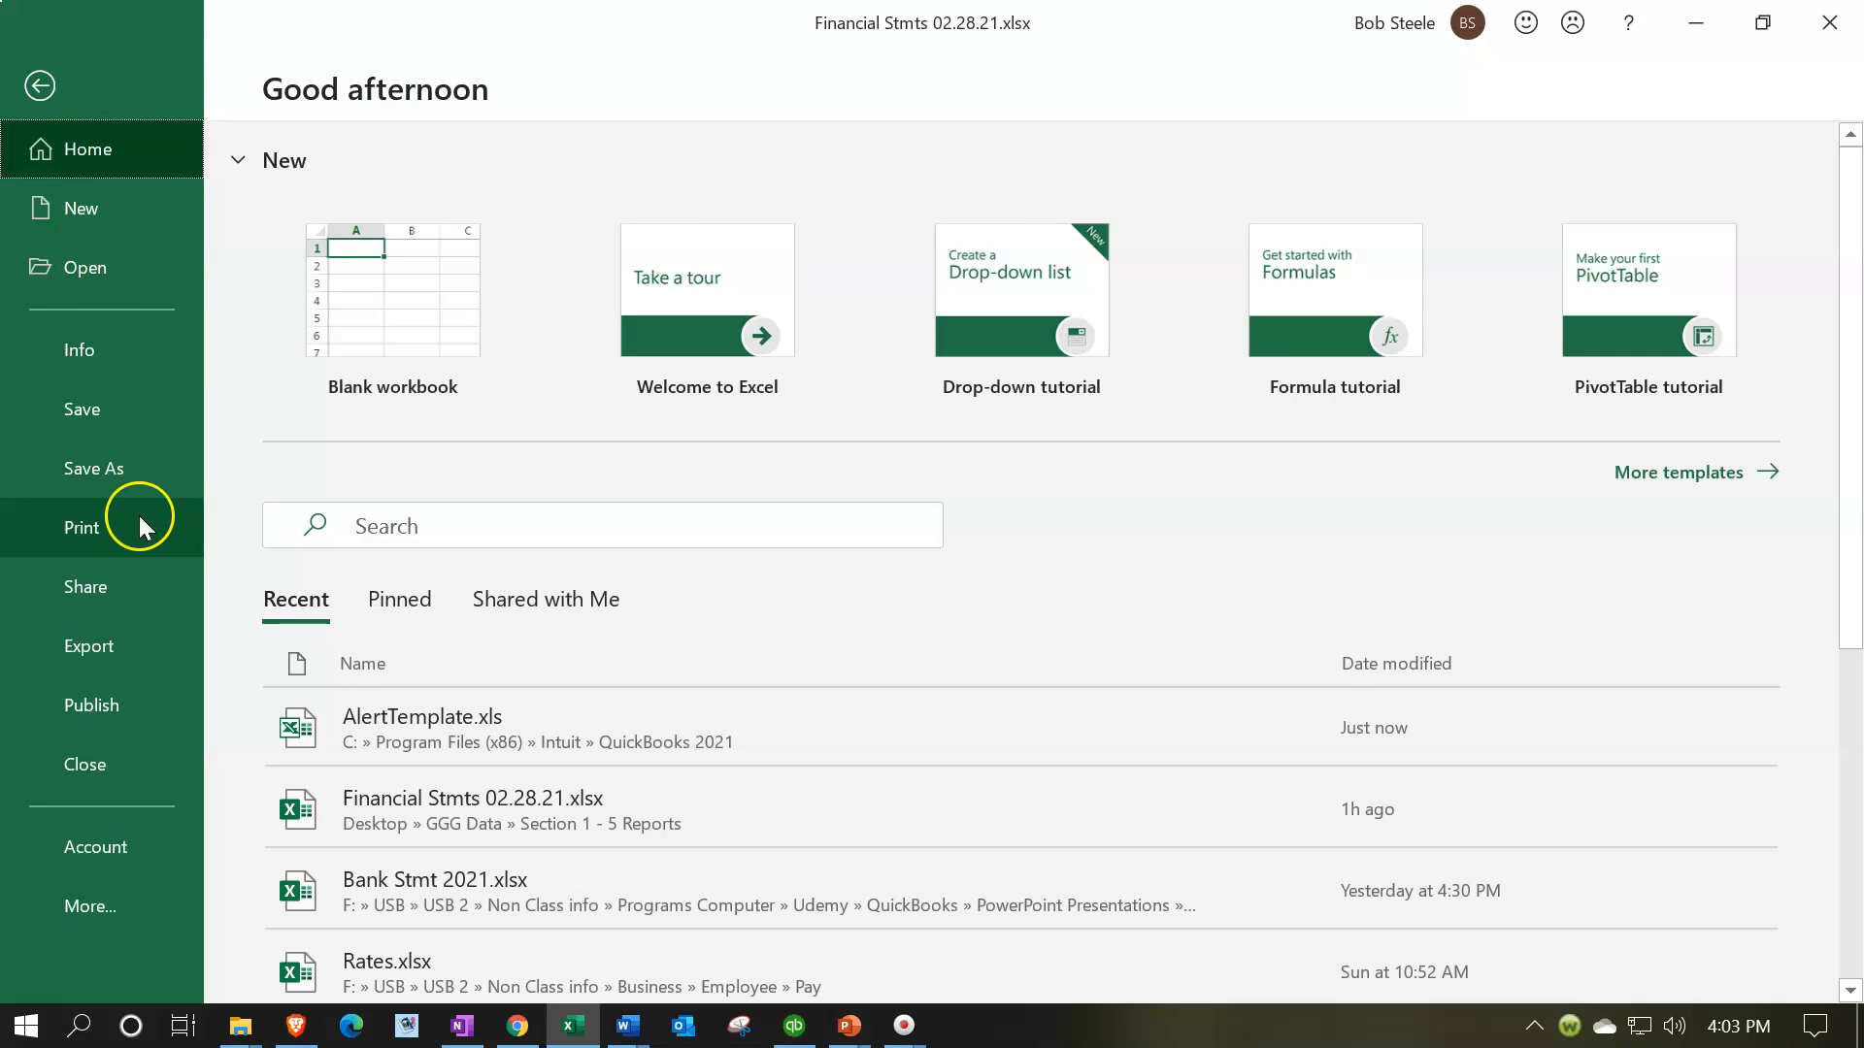
{"action": "left_click", "coordinate": [37, 84]}
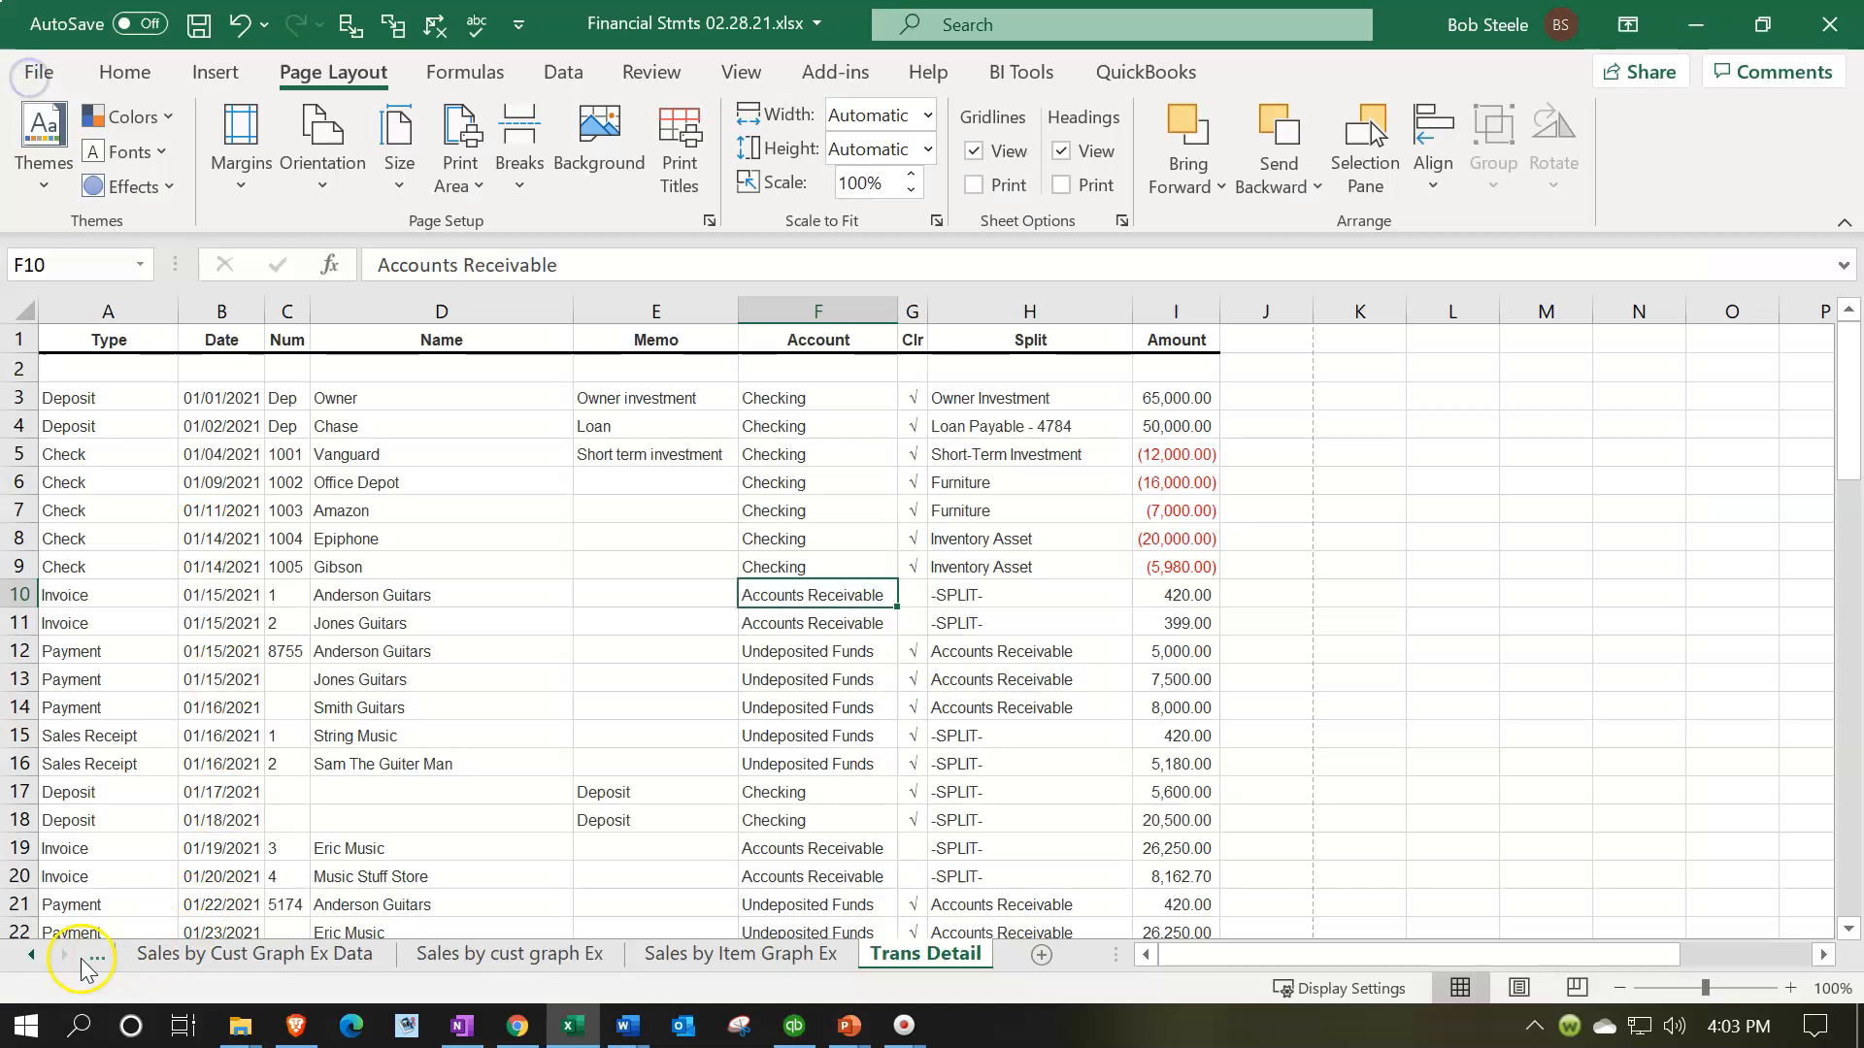
{"action": "left_click", "coordinate": [32, 953]}
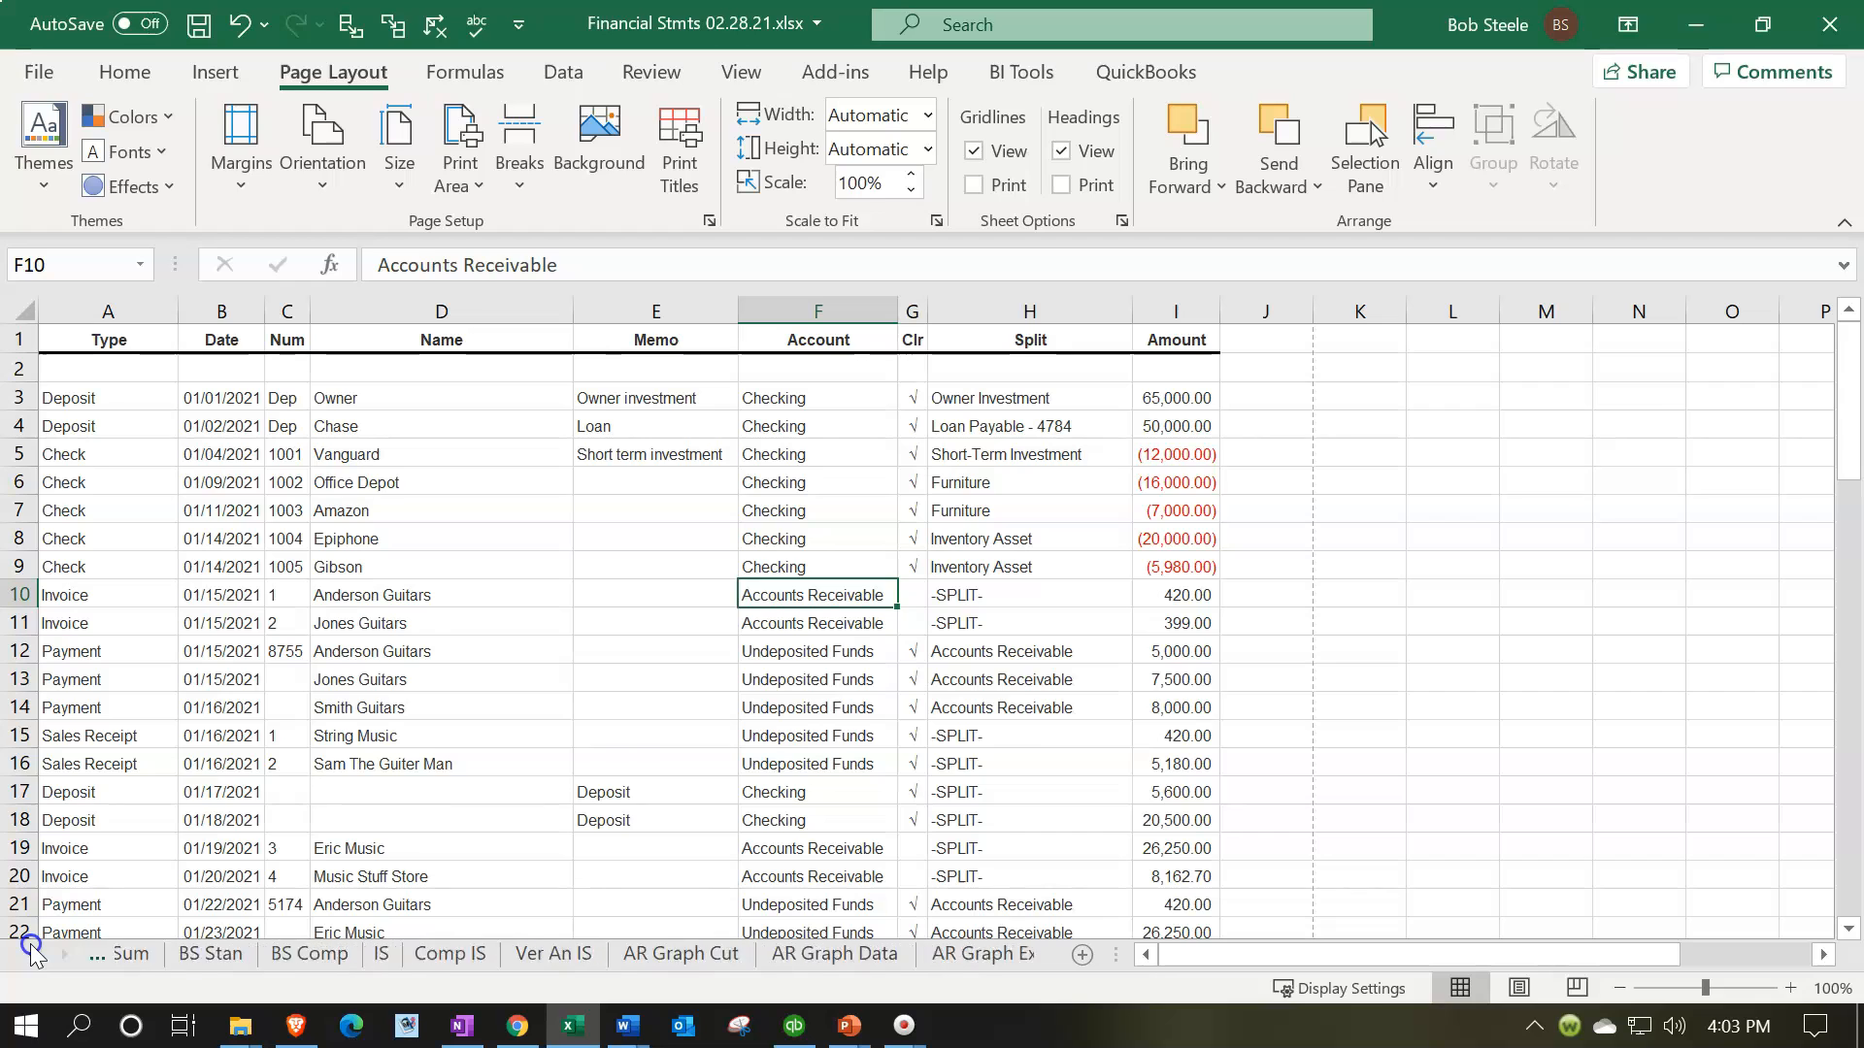
{"action": "left_click", "coordinate": [218, 955]}
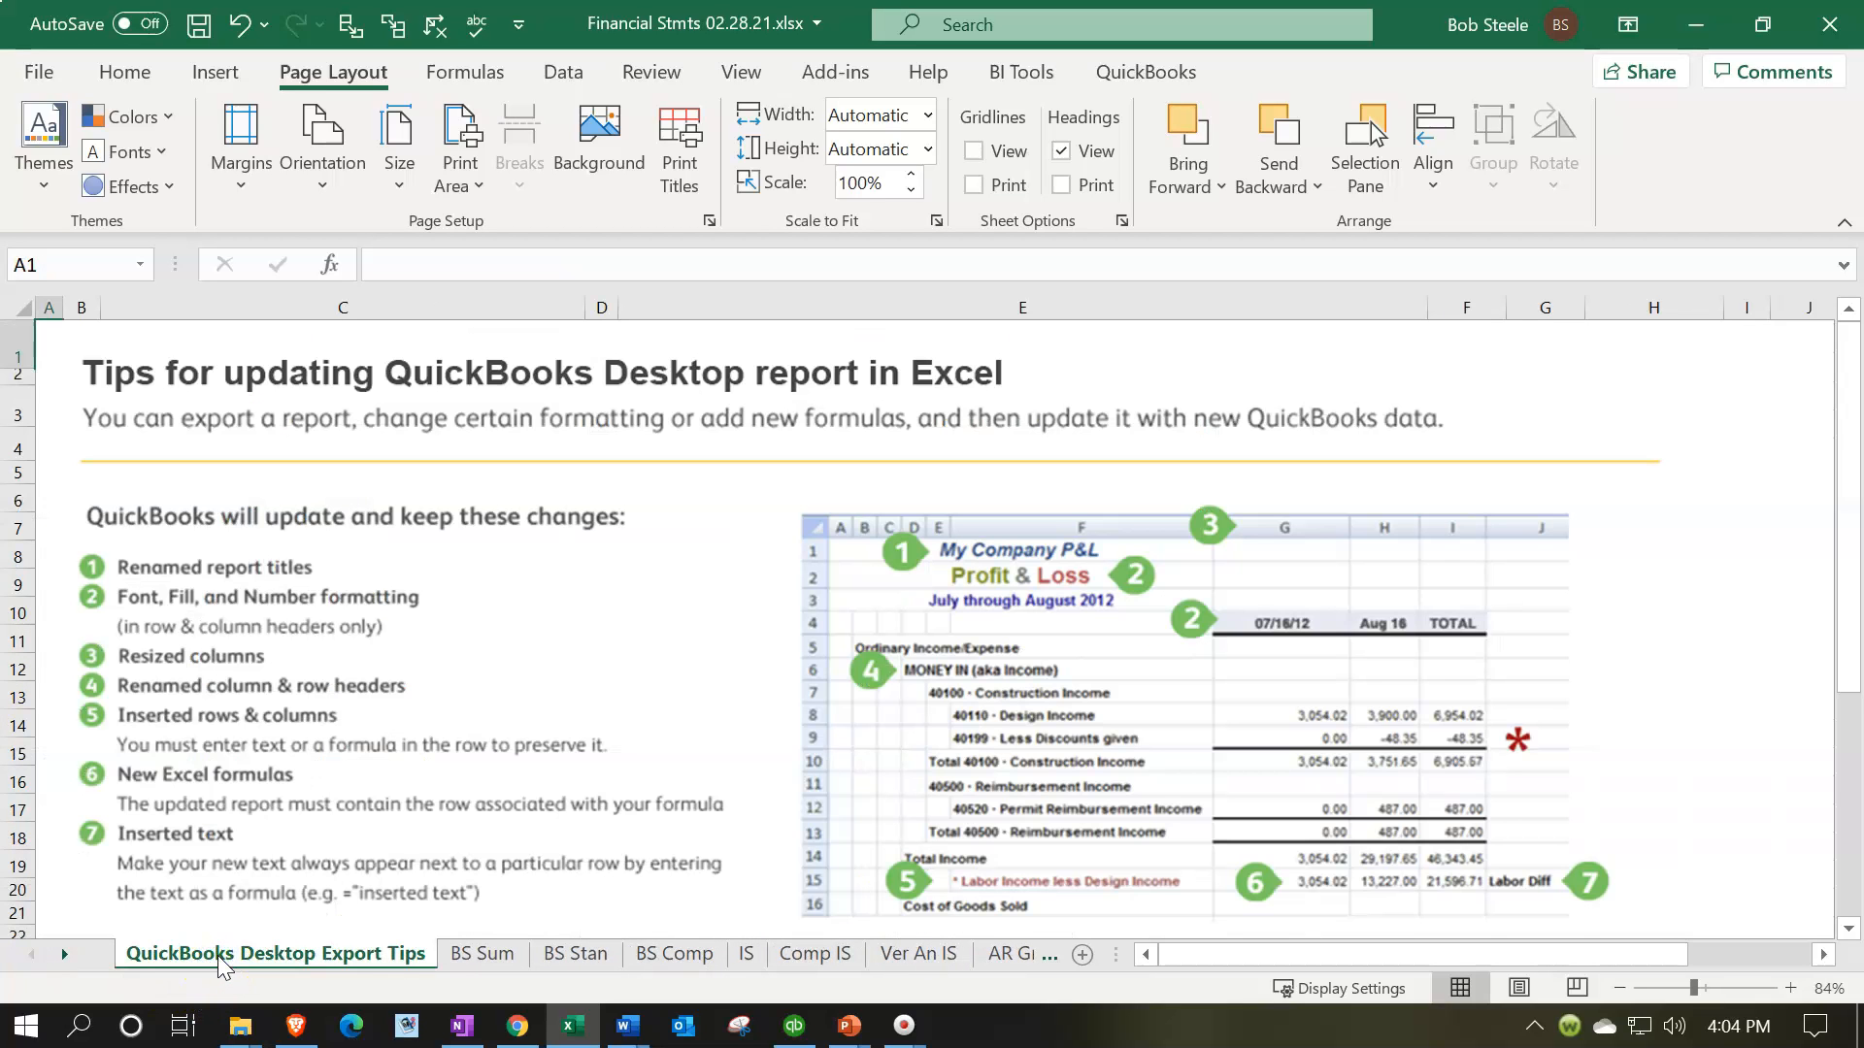
{"action": "right_click", "coordinate": [218, 956]}
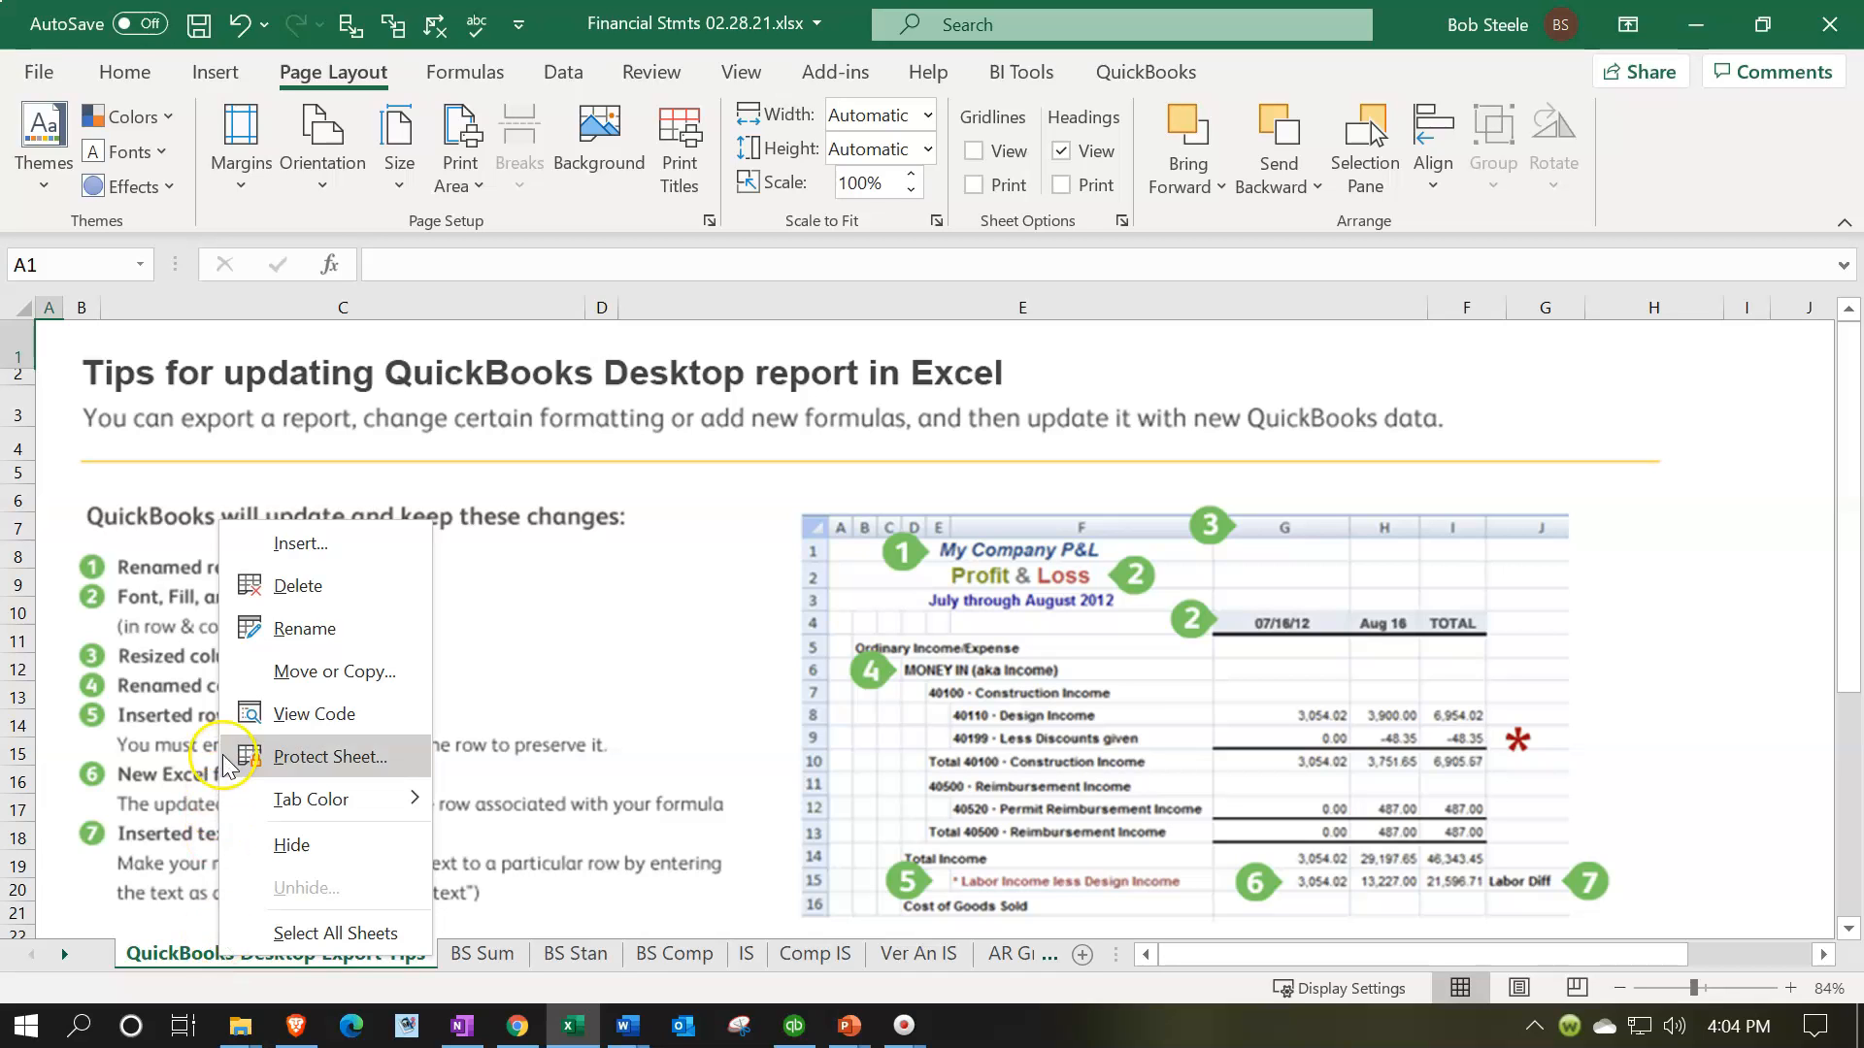
{"action": "left_click", "coordinate": [242, 589]}
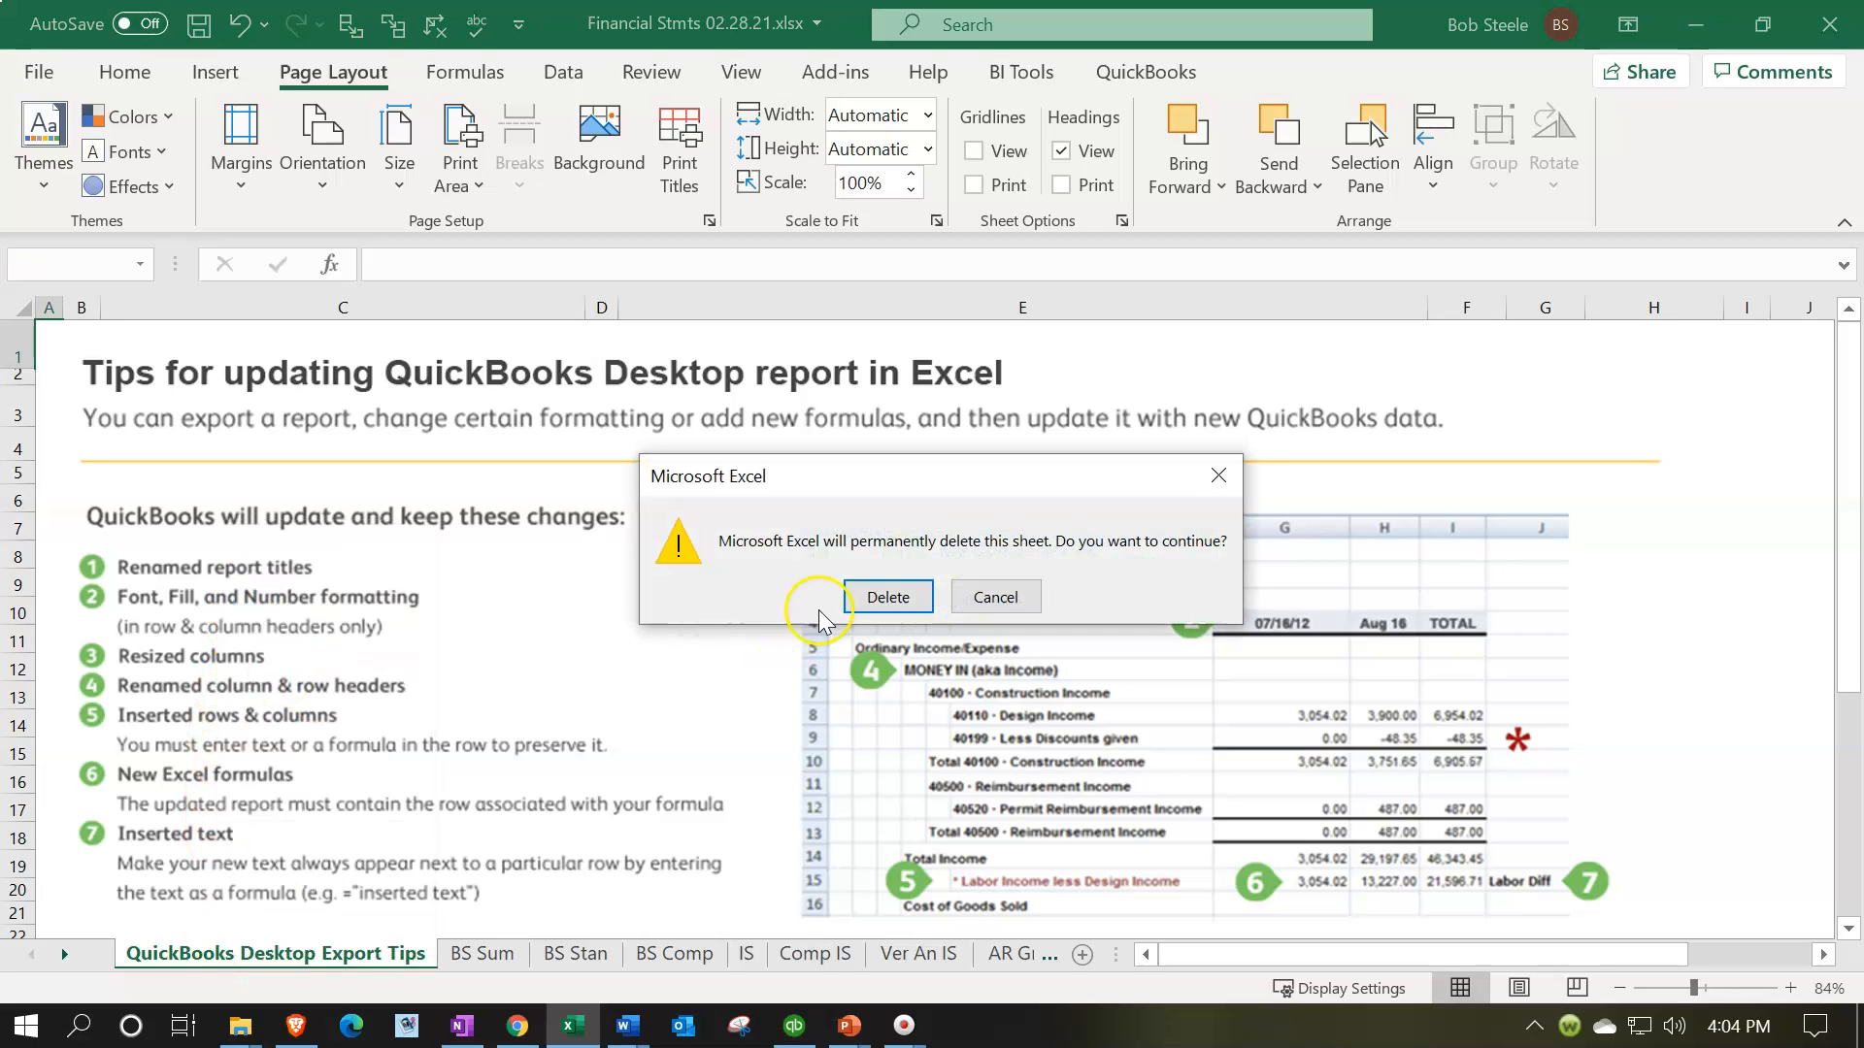
{"action": "left_click", "coordinate": [844, 604]}
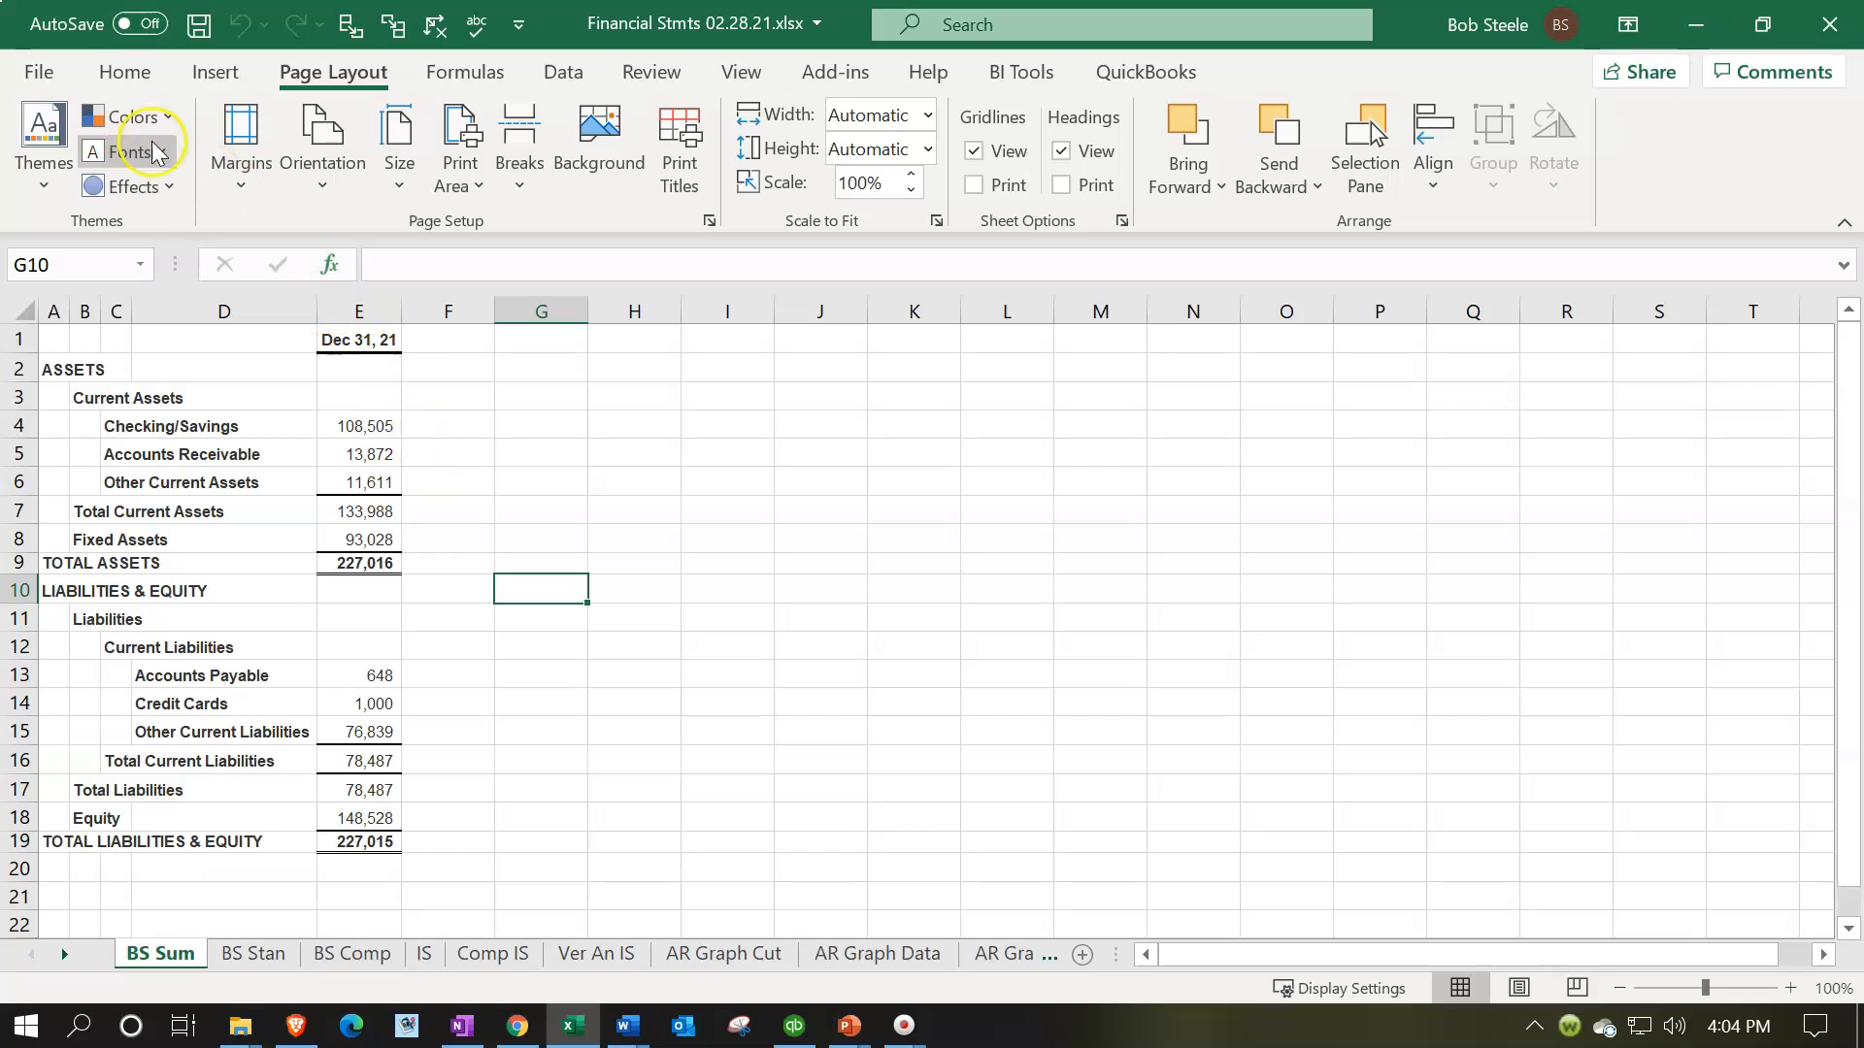
Open the print preview and set it to print the entire workbook
{"action": "left_click", "coordinate": [39, 83]}
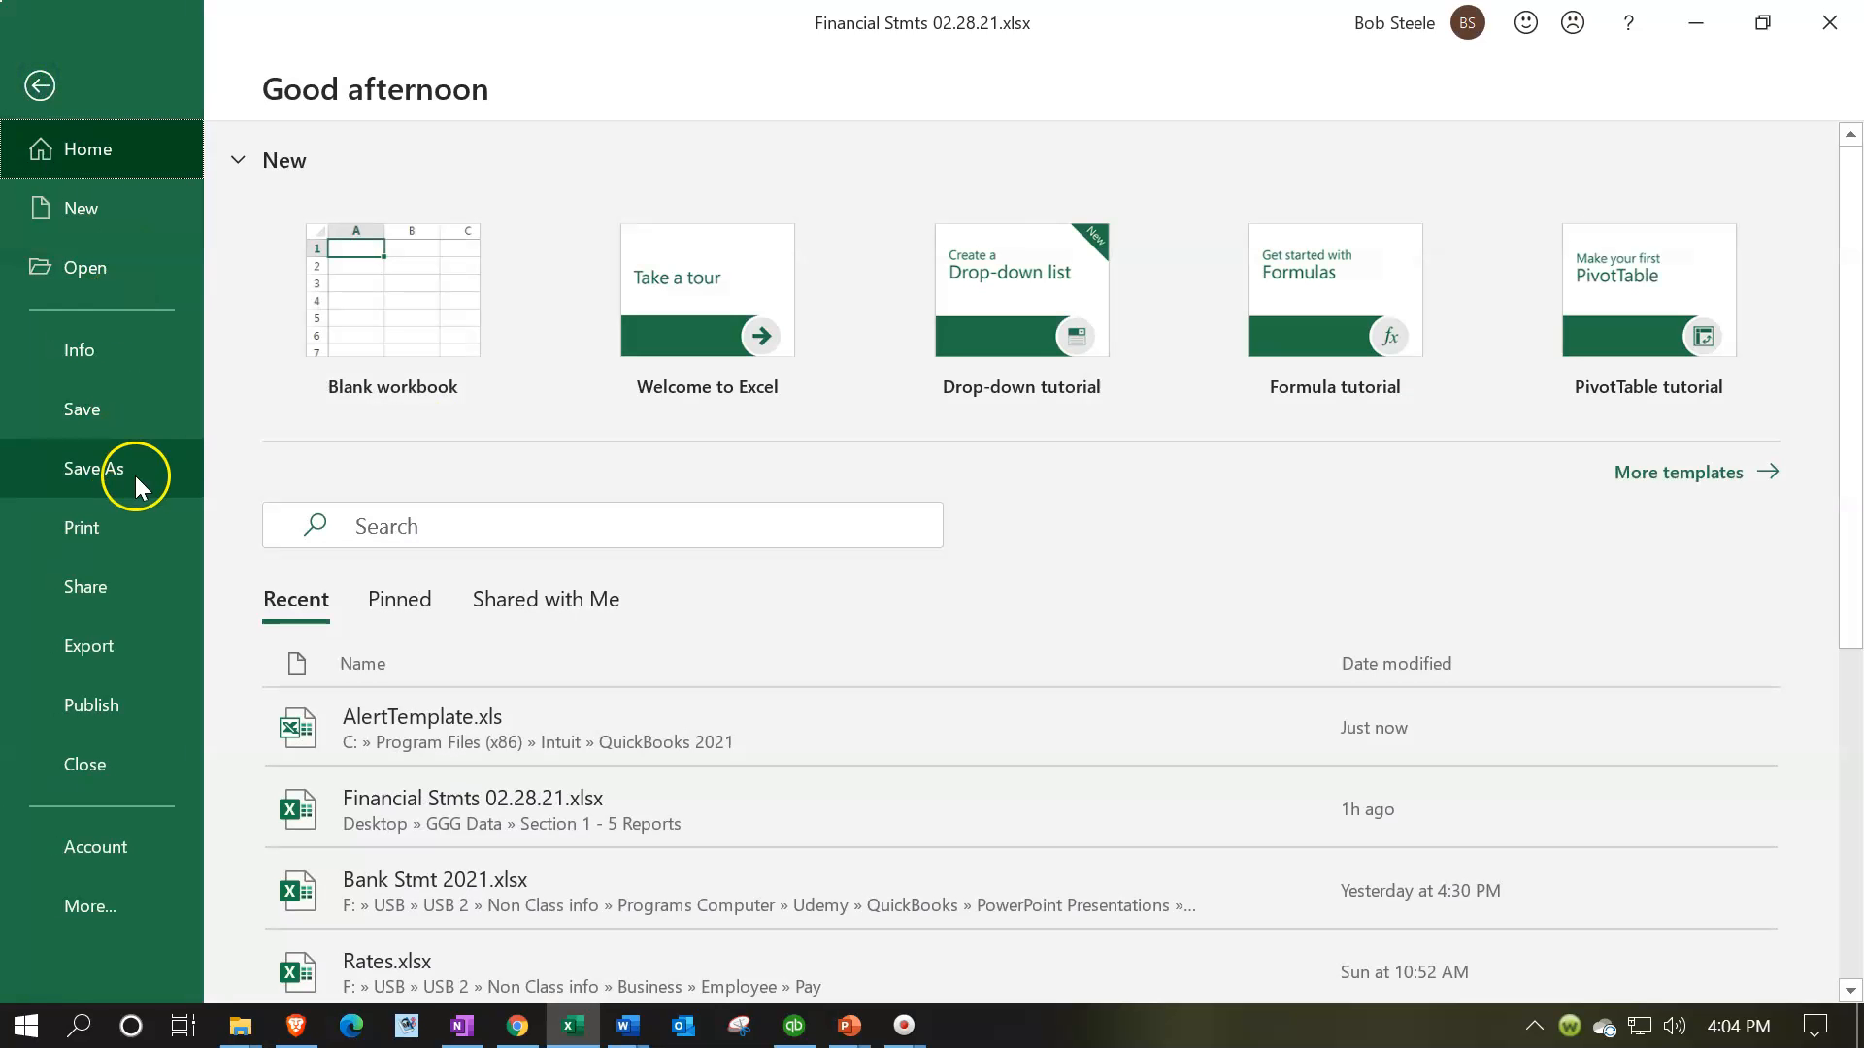
{"action": "left_click", "coordinate": [131, 530]}
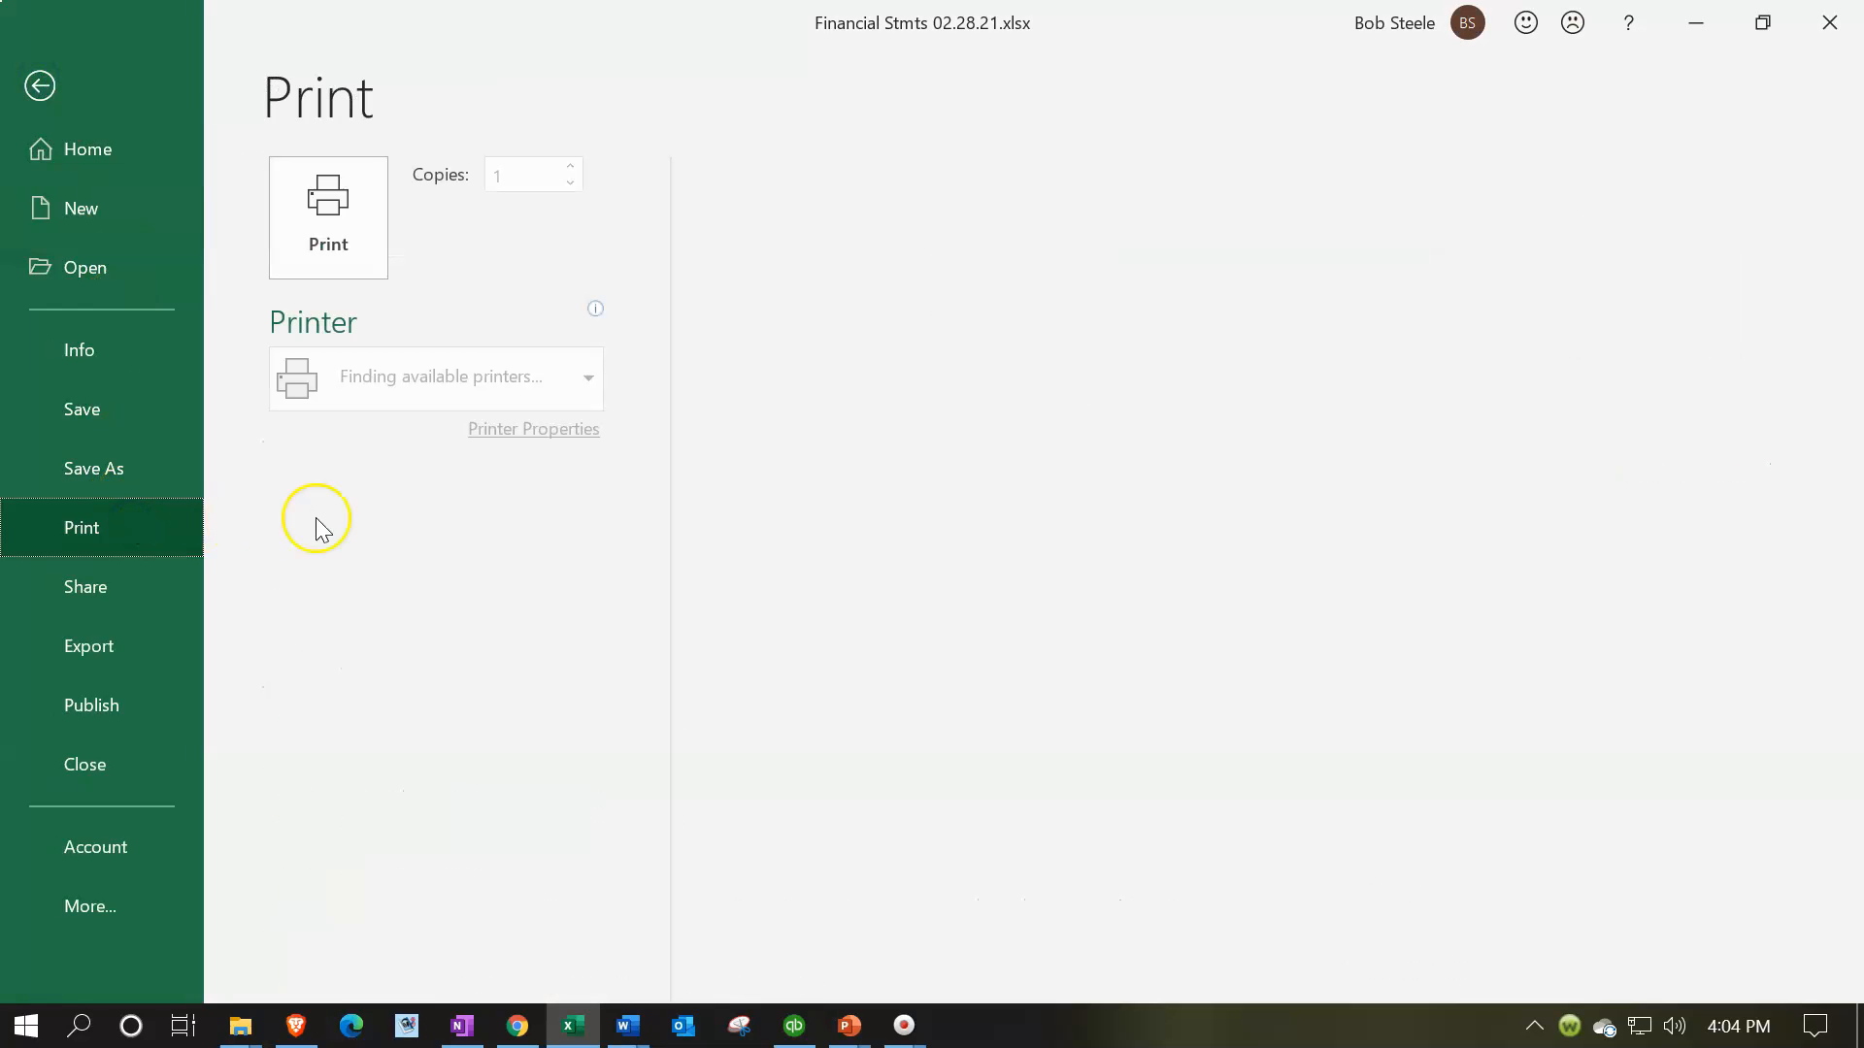
{"action": "left_click", "coordinate": [512, 558]}
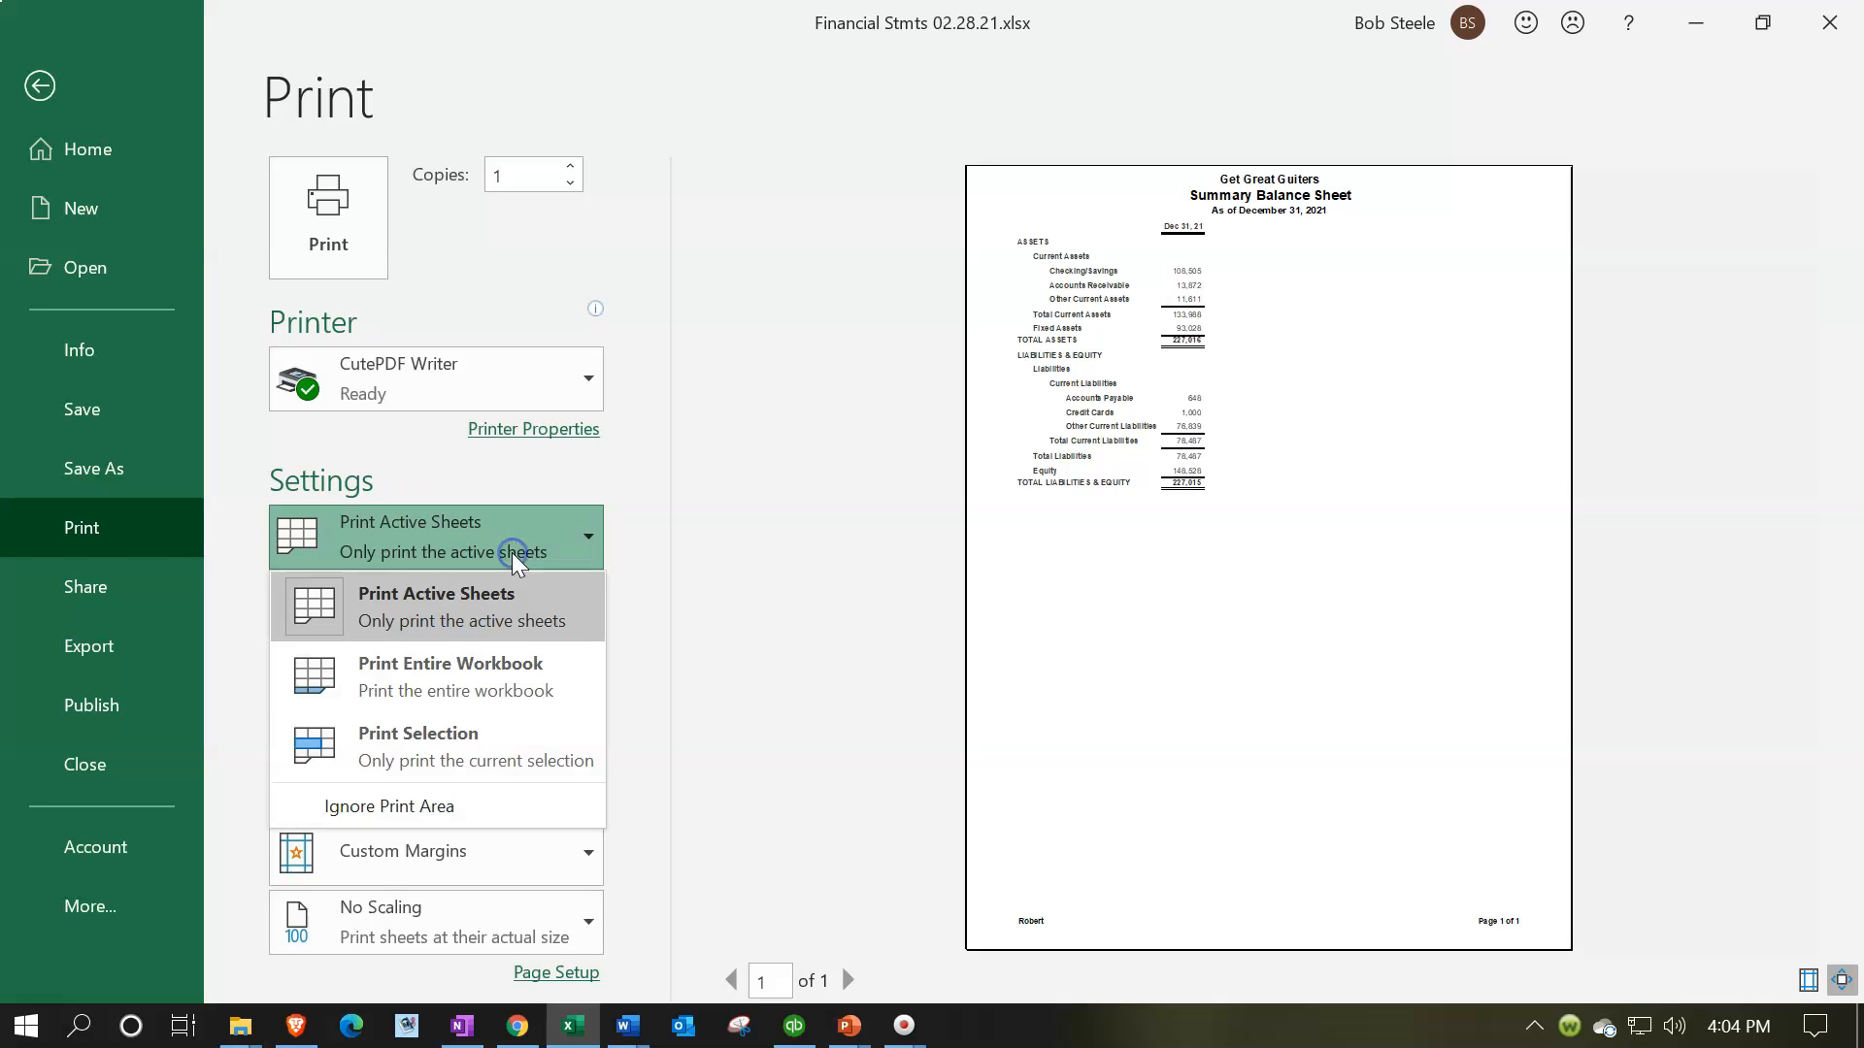
{"action": "left_click", "coordinate": [478, 668]}
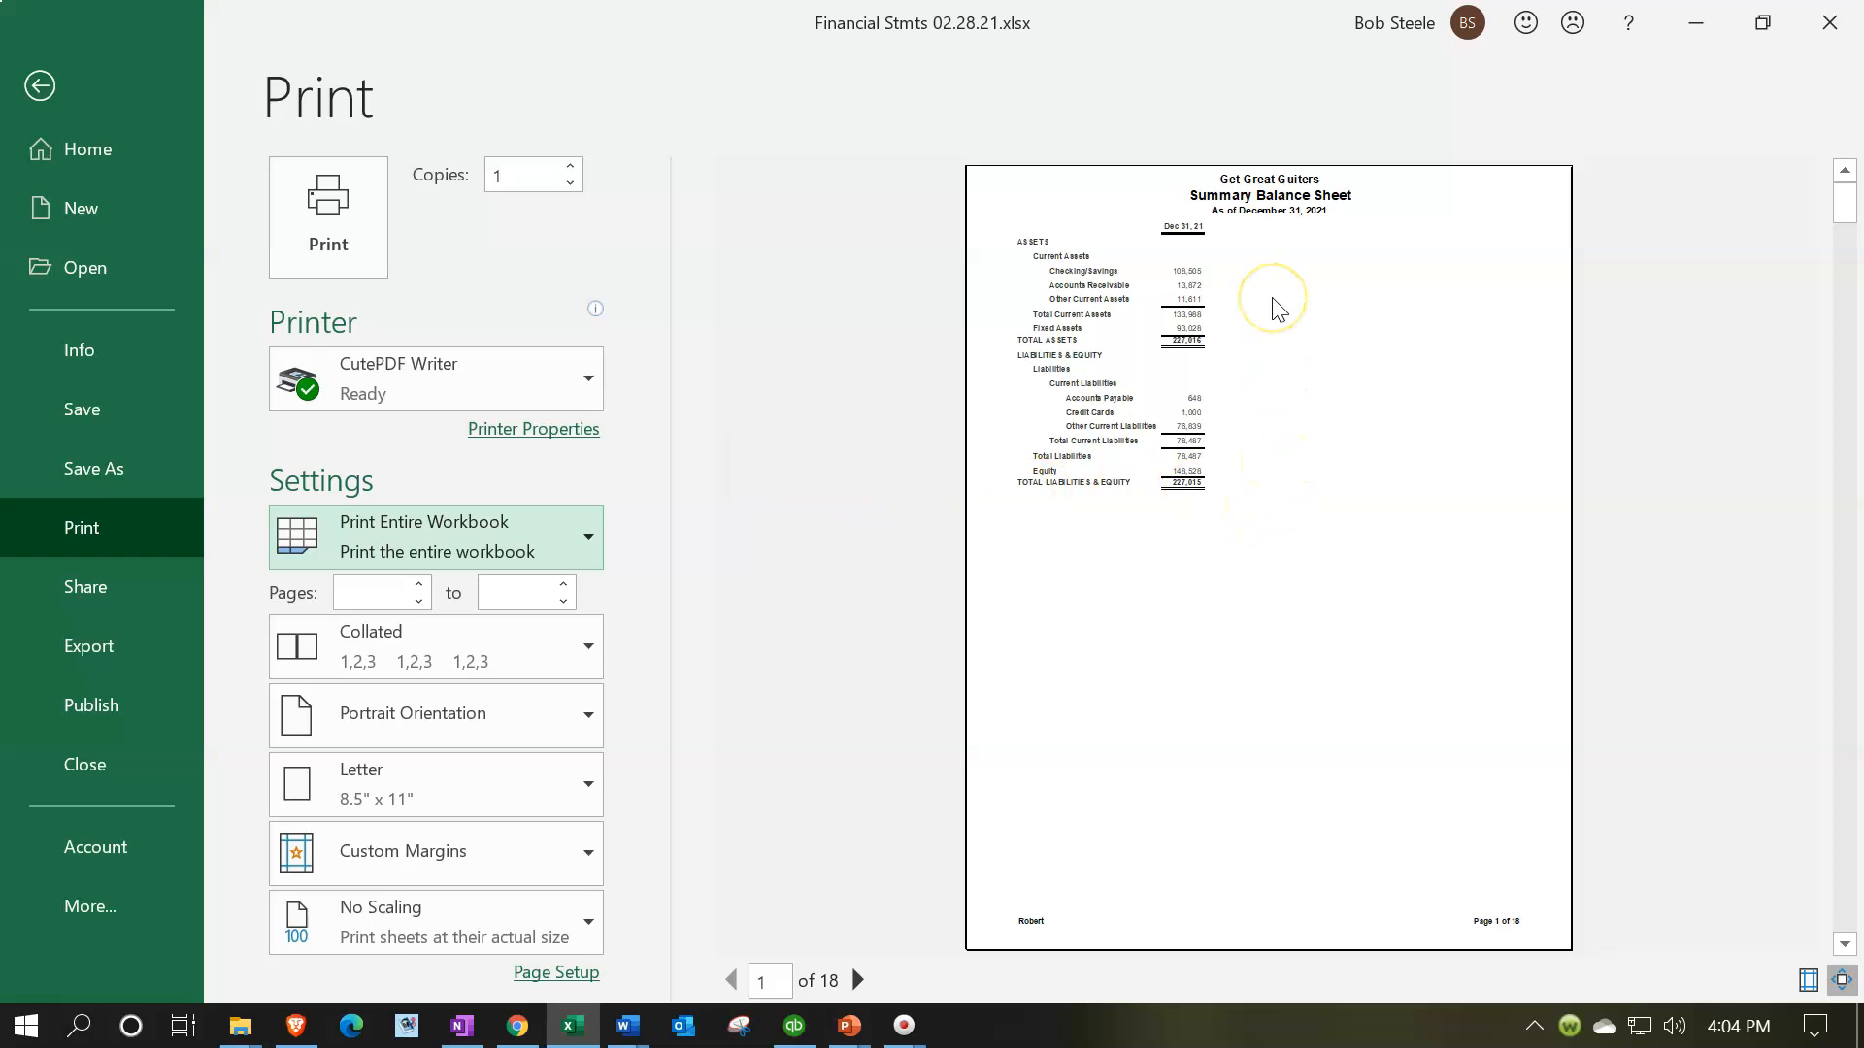
Review every page of the entire-workbook print preview, from the Summary Balance Sheet through the Transaction List by Date, and leave the preview
{"action": "scroll", "coordinate": [1277, 309], "scroll_direction": "down", "scroll_amount": 1}
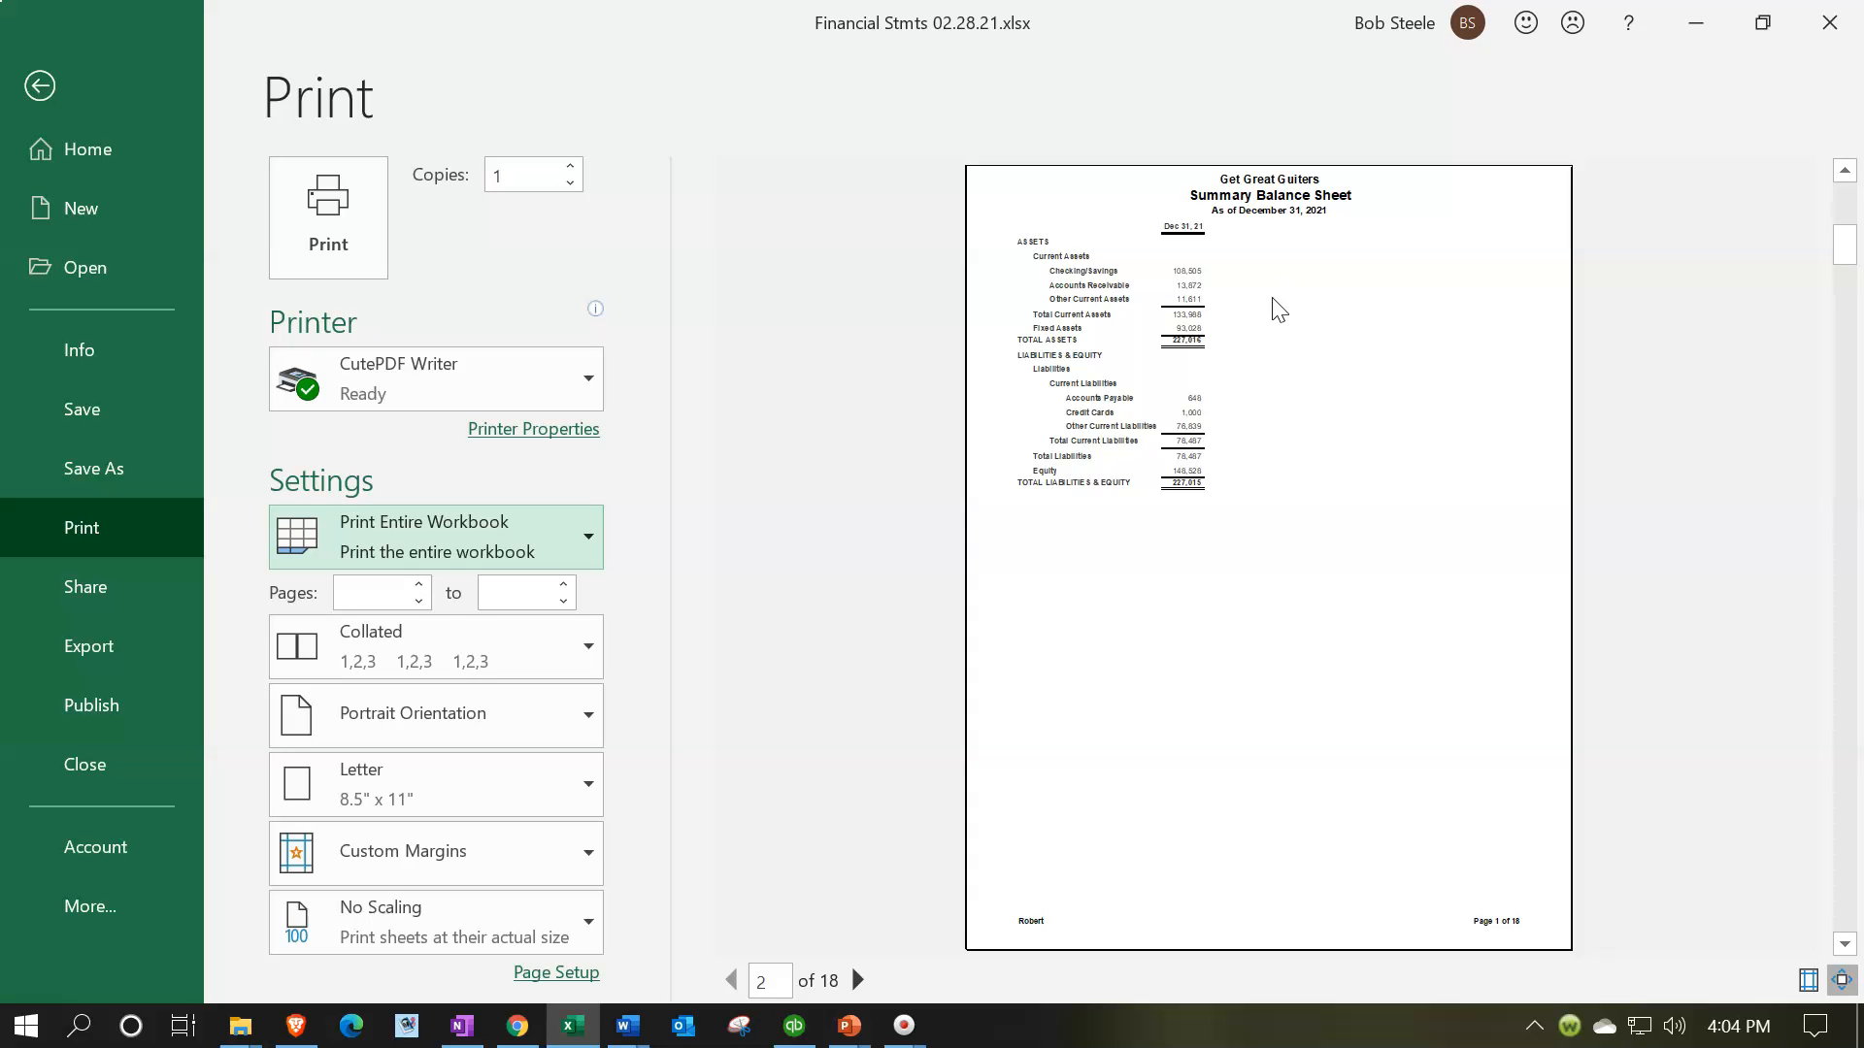
{"action": "scroll", "coordinate": [1274, 301], "scroll_direction": "down", "scroll_amount": 1}
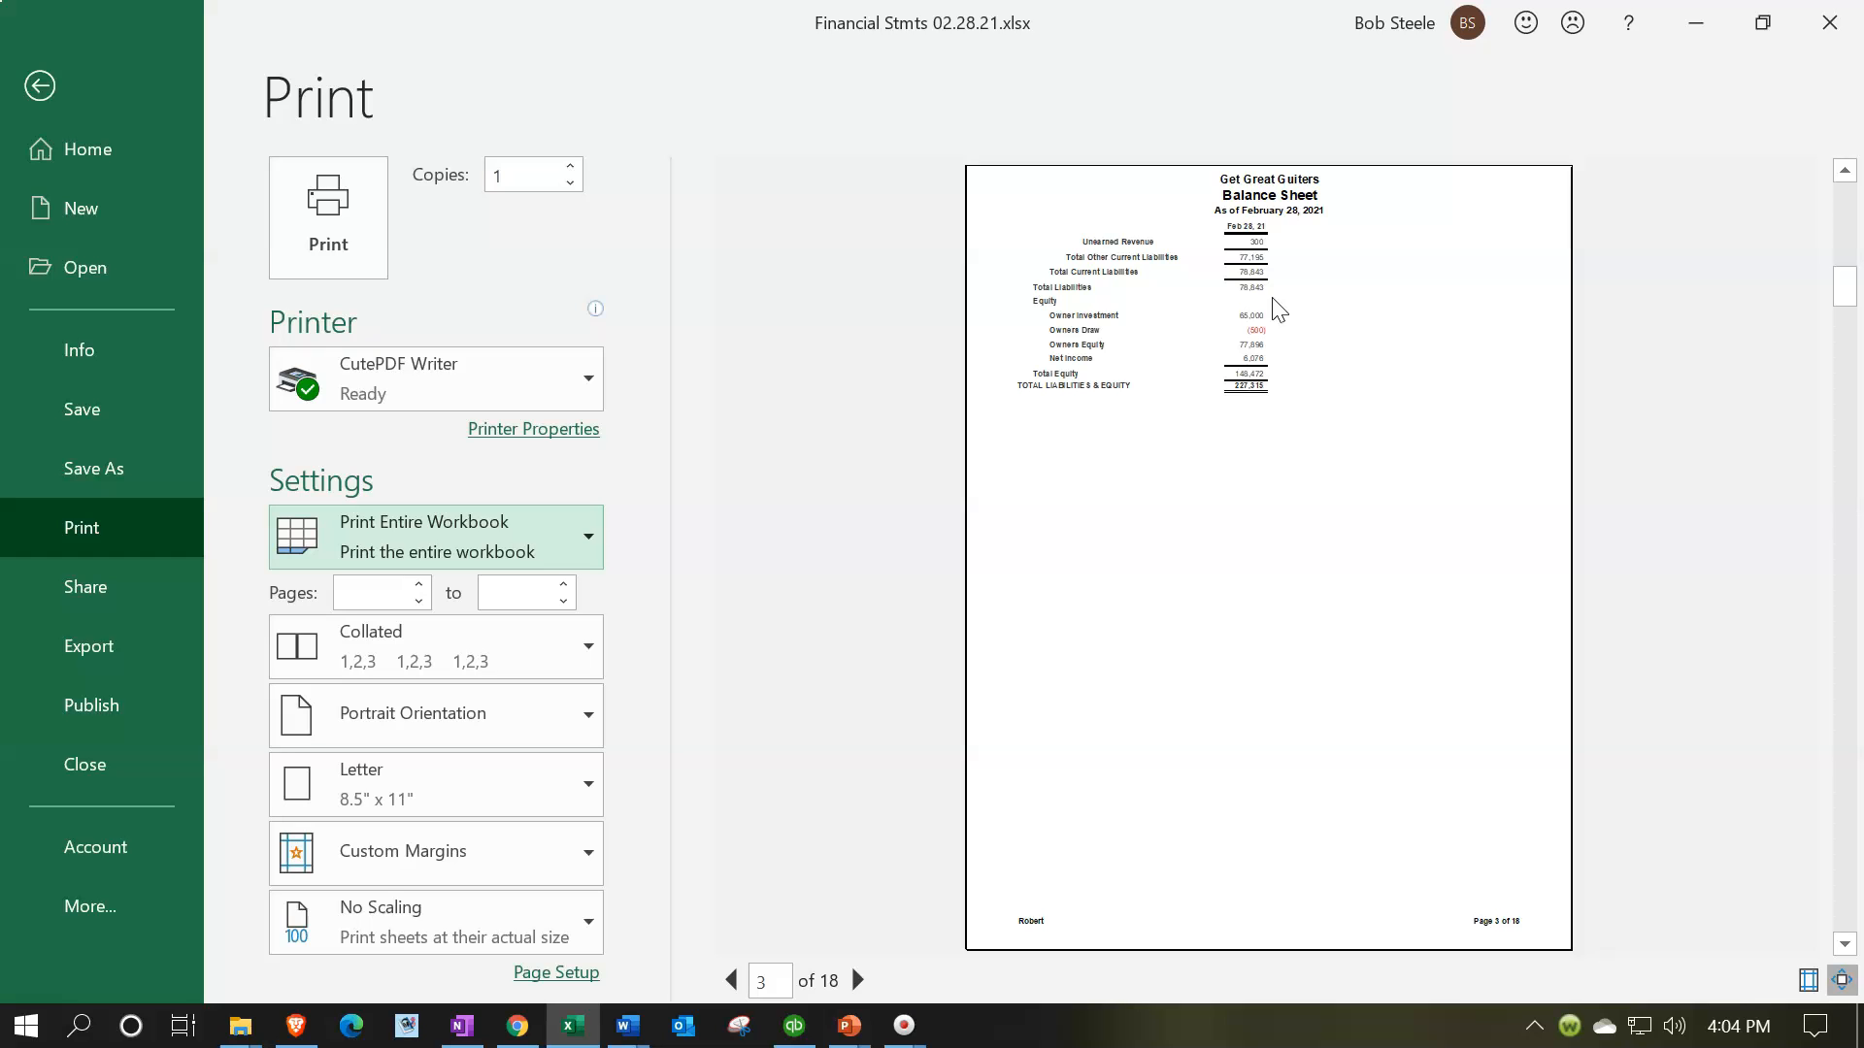
{"action": "scroll", "coordinate": [1407, 403], "scroll_direction": "down", "scroll_amount": 1}
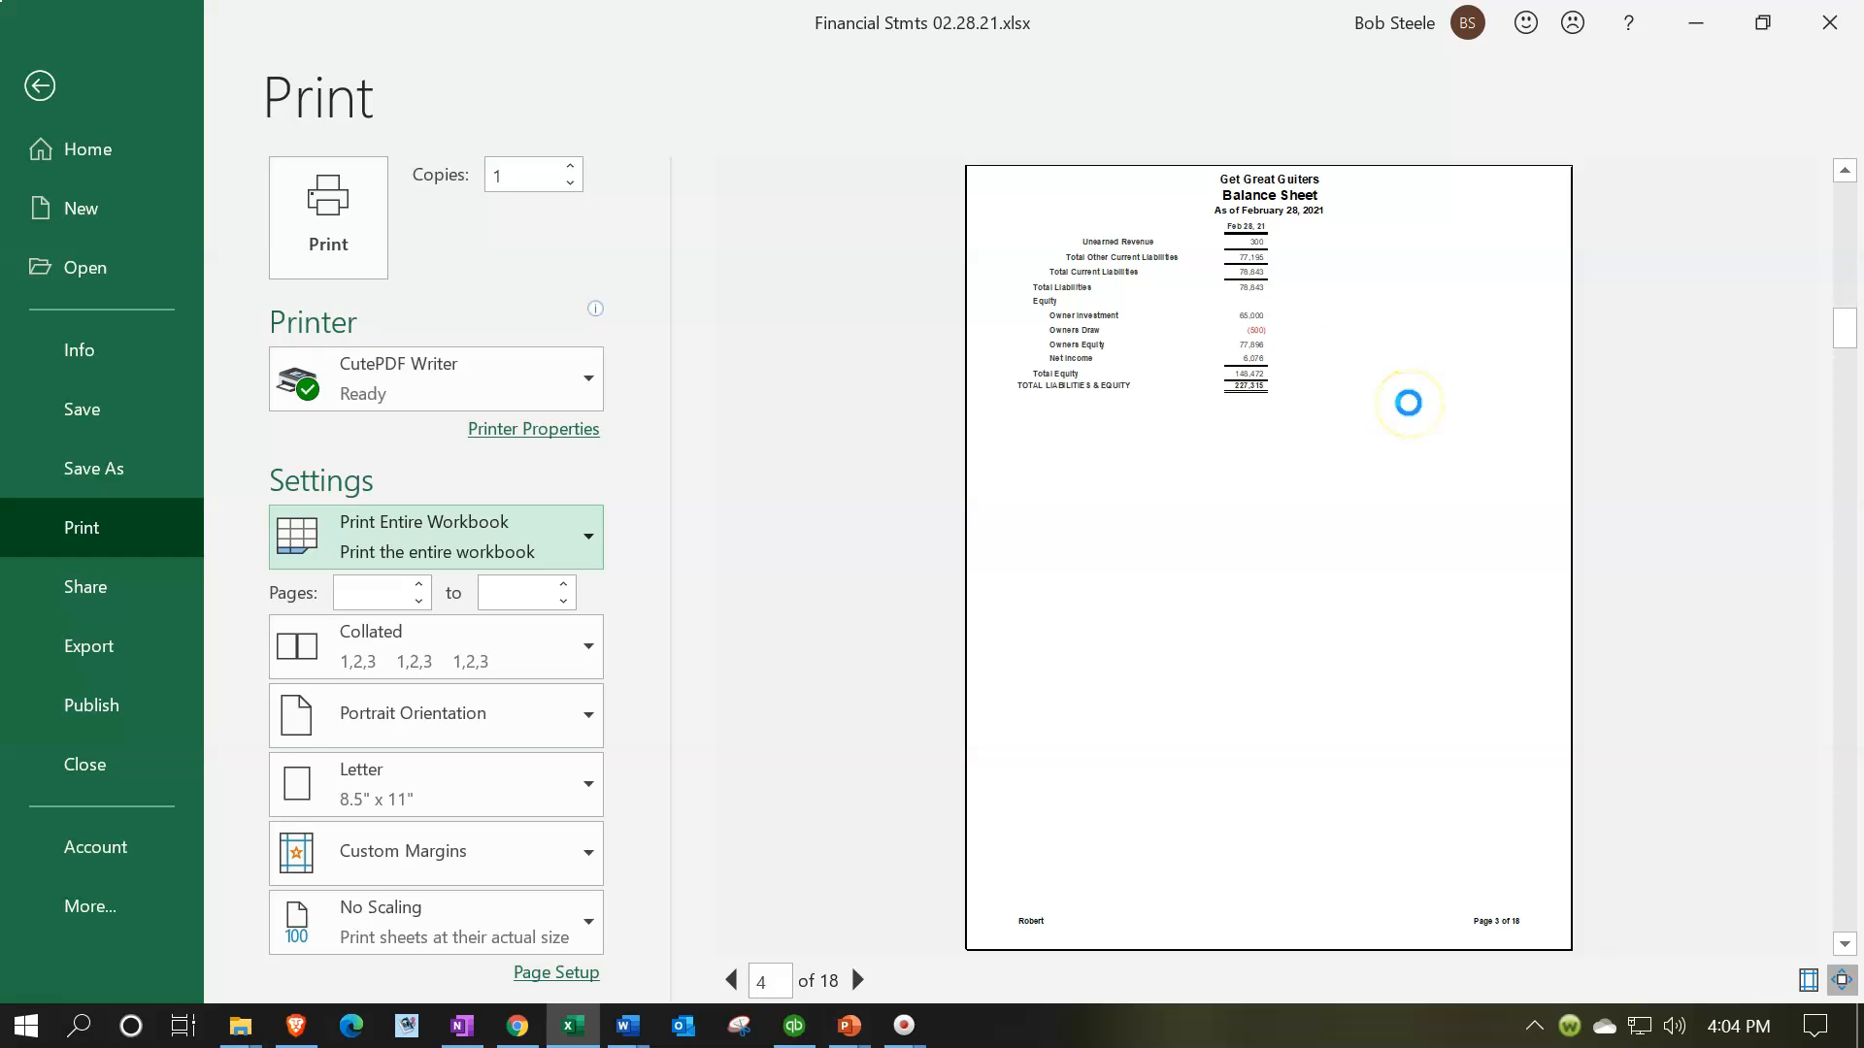
{"action": "scroll", "coordinate": [1409, 407], "scroll_direction": "down", "scroll_amount": 1}
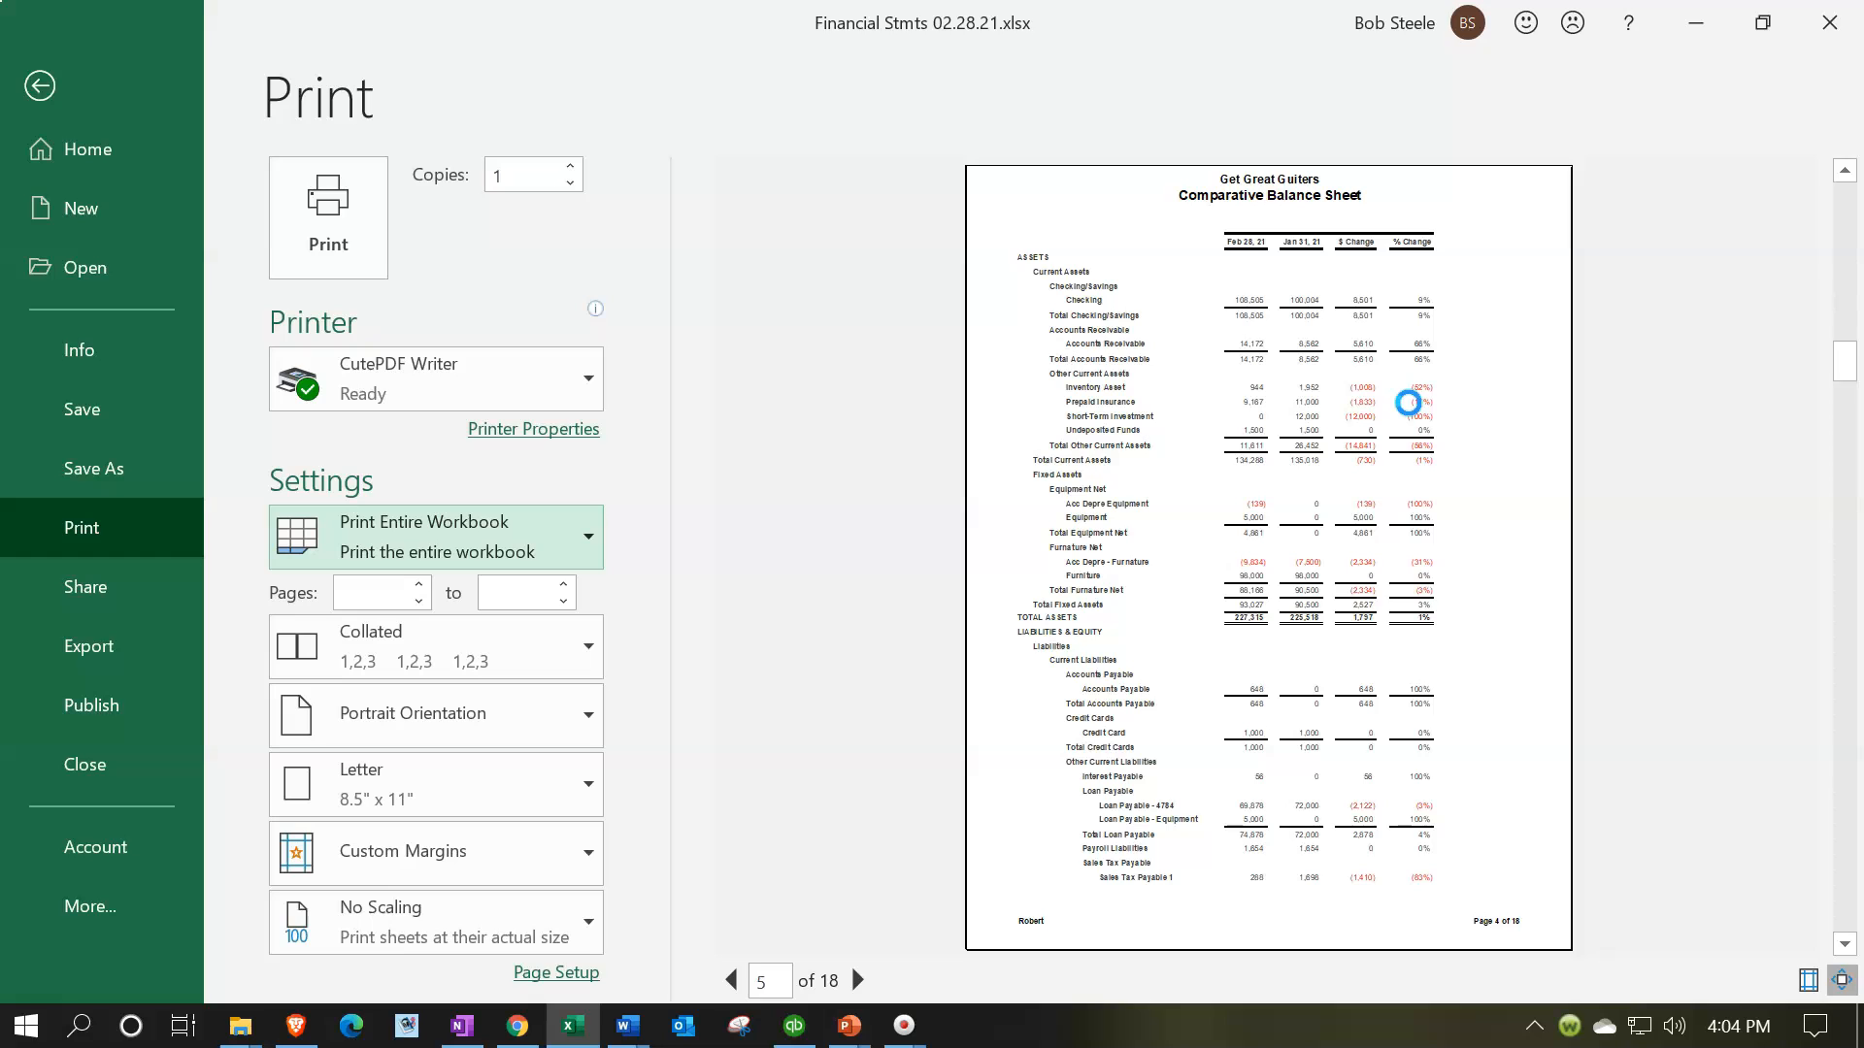
{"action": "scroll", "coordinate": [1408, 403], "scroll_direction": "down", "scroll_amount": 1}
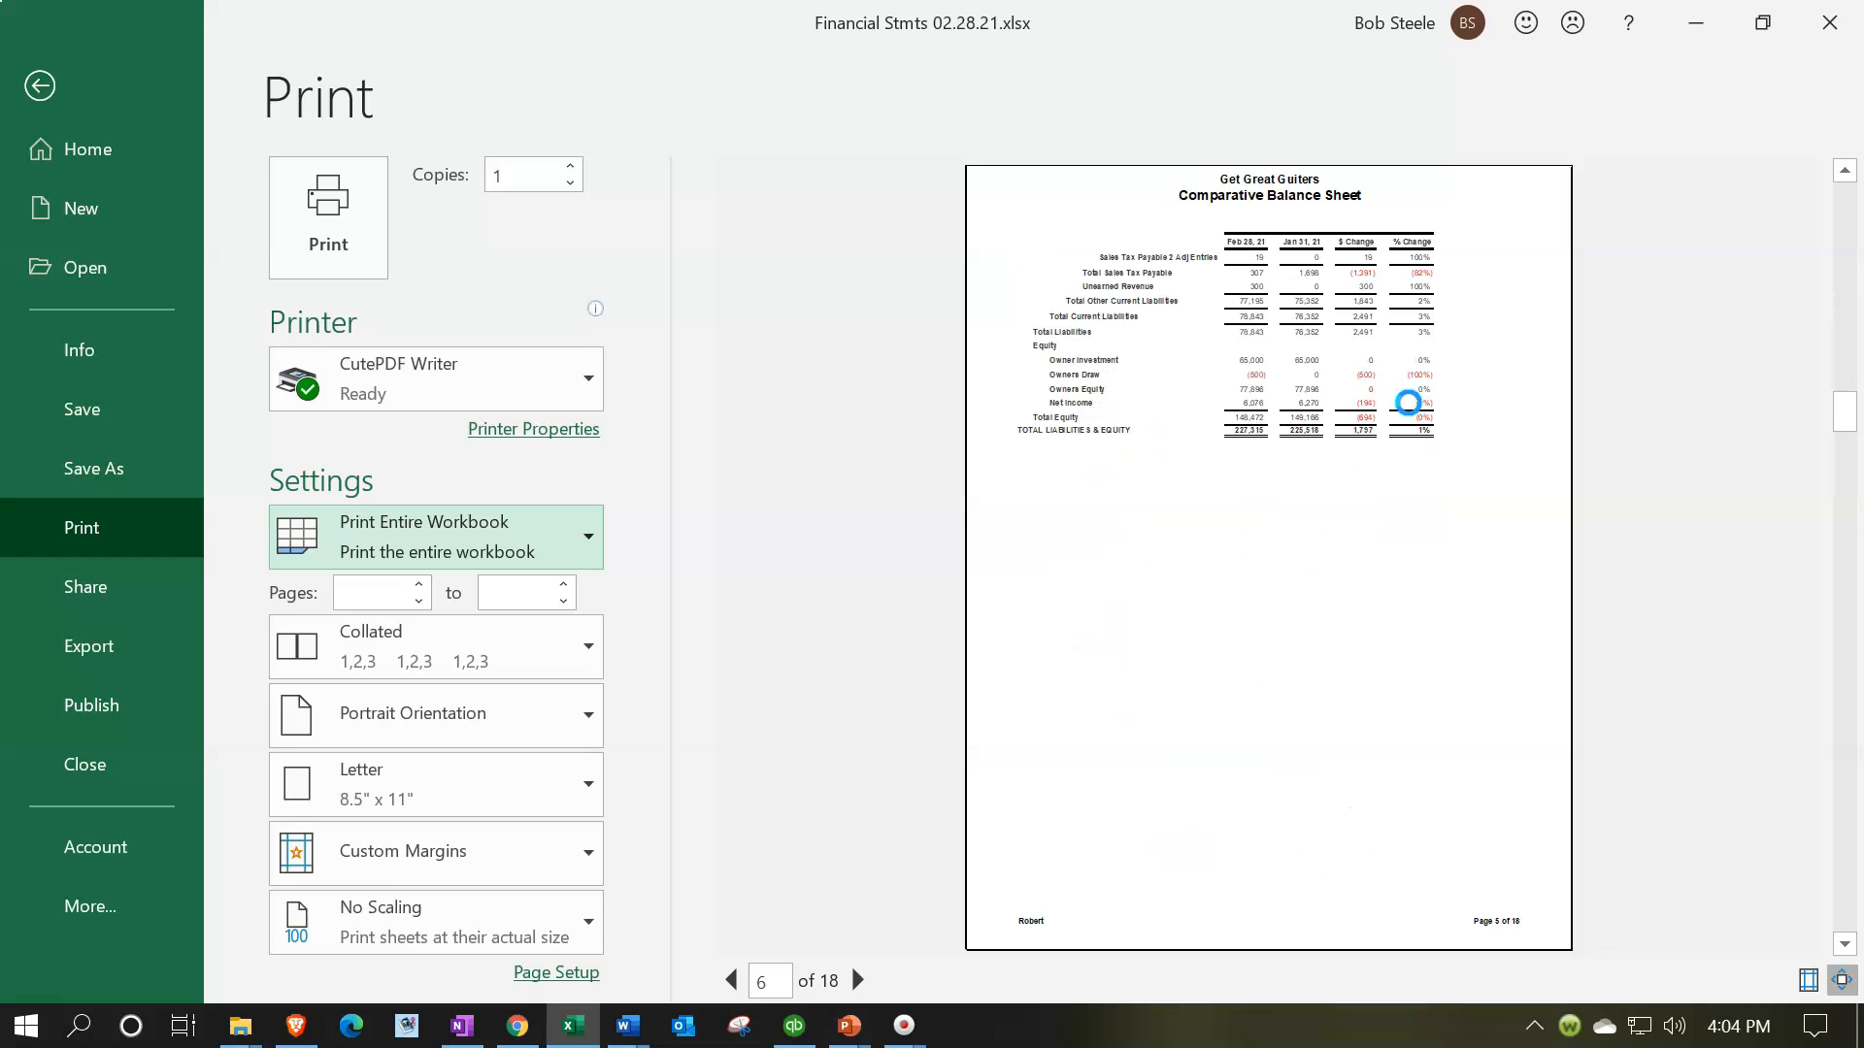
{"action": "scroll", "coordinate": [1408, 403], "scroll_direction": "down", "scroll_amount": 1}
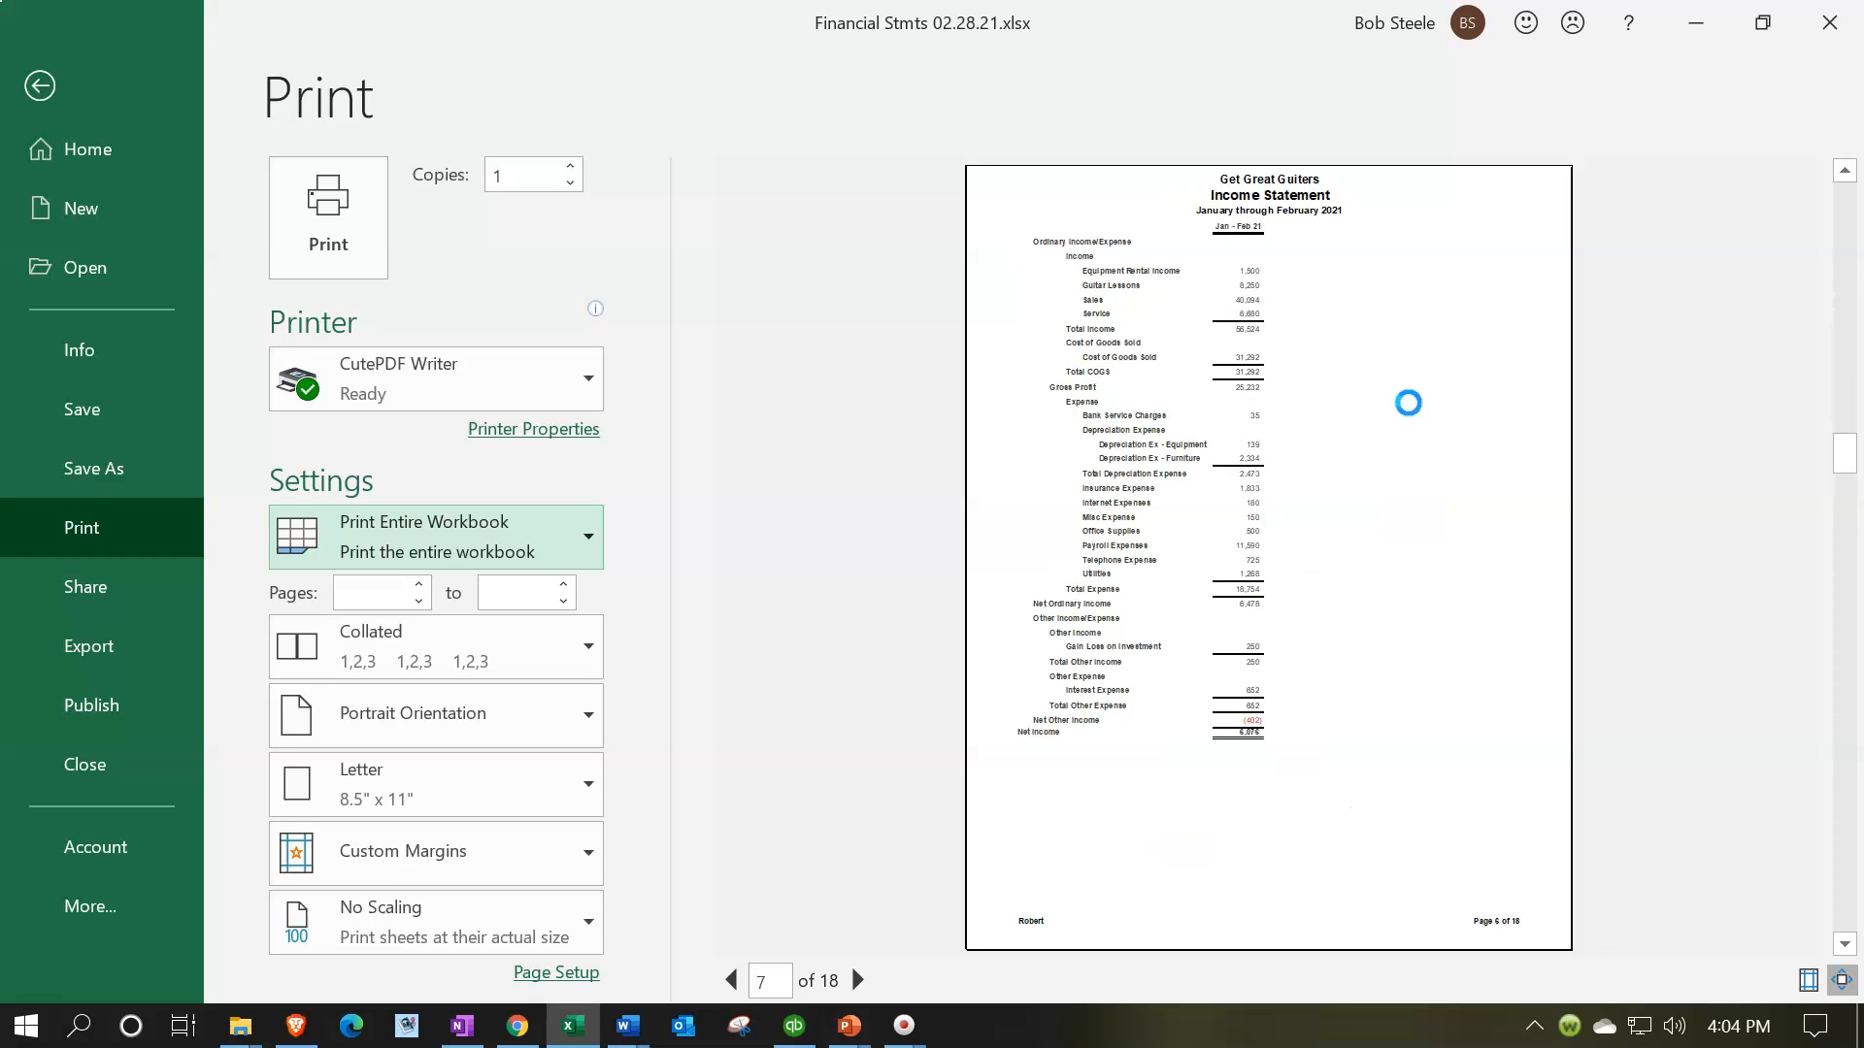
{"action": "scroll", "coordinate": [1408, 403], "scroll_direction": "down", "scroll_amount": 1}
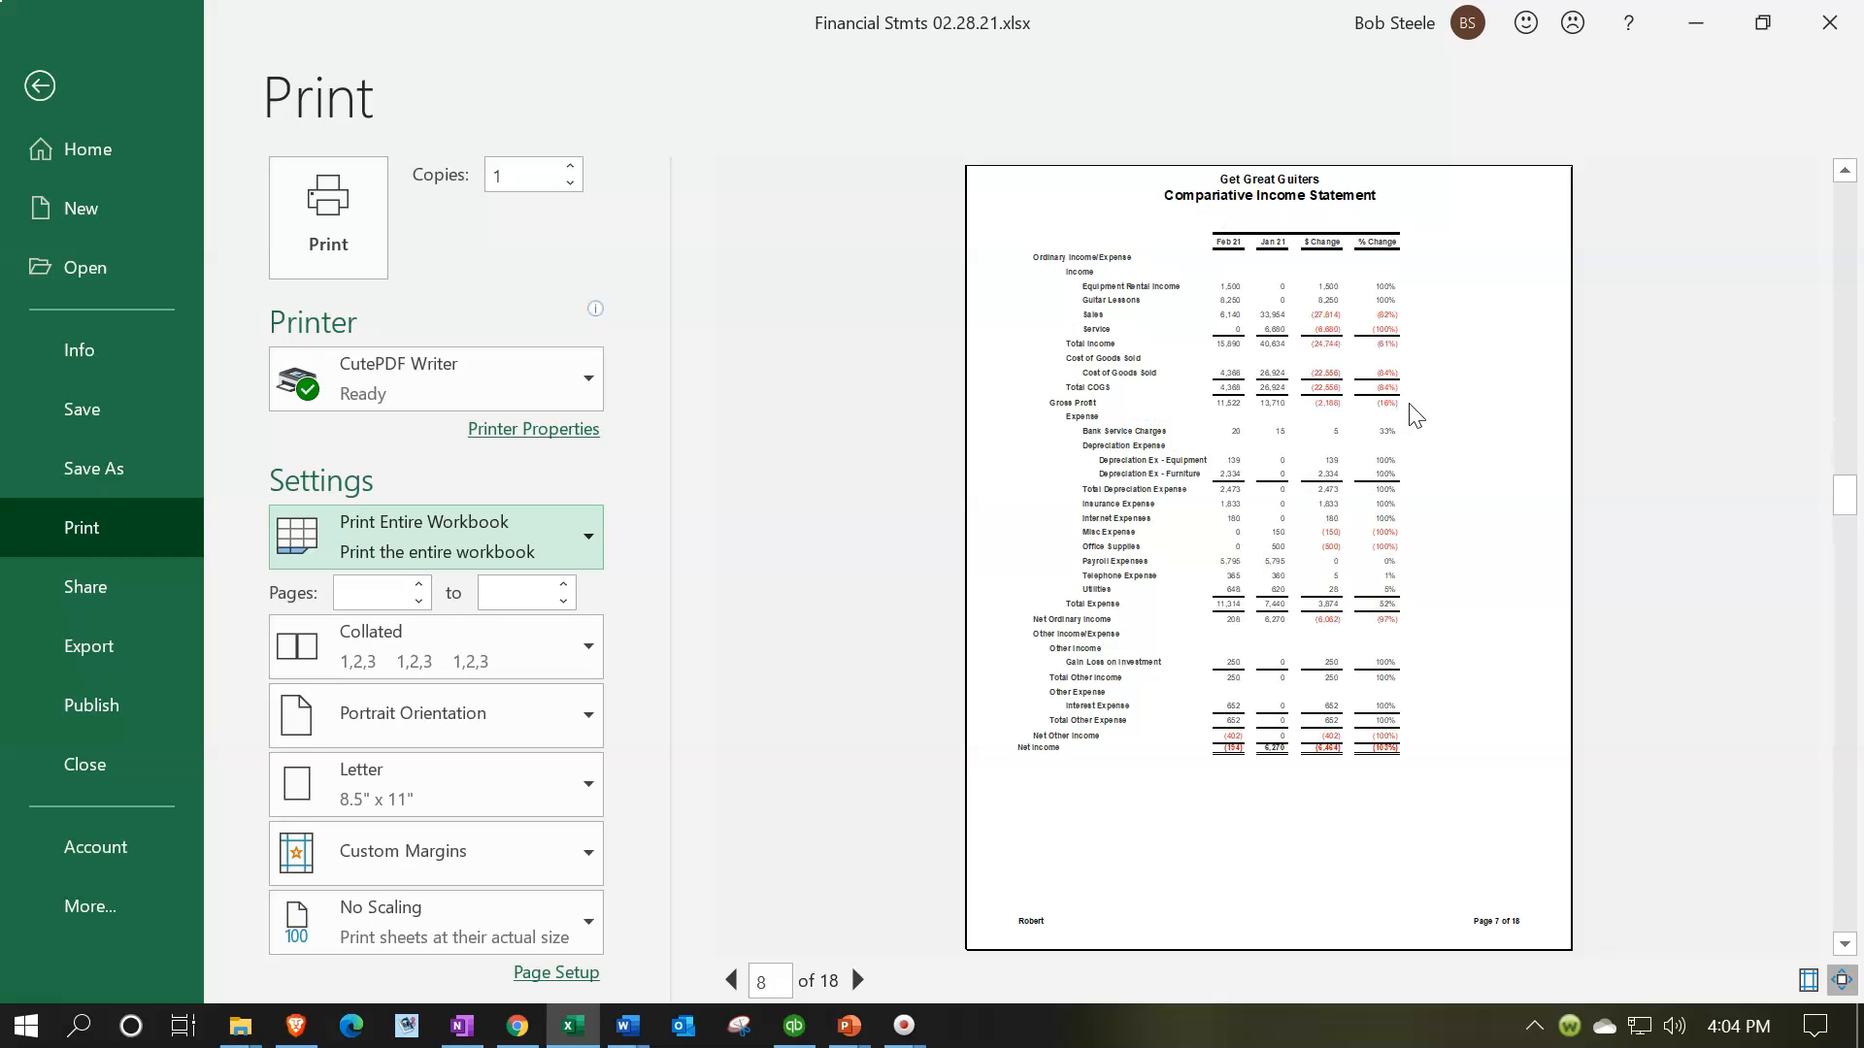
{"action": "scroll", "coordinate": [1407, 403], "scroll_direction": "down", "scroll_amount": 1}
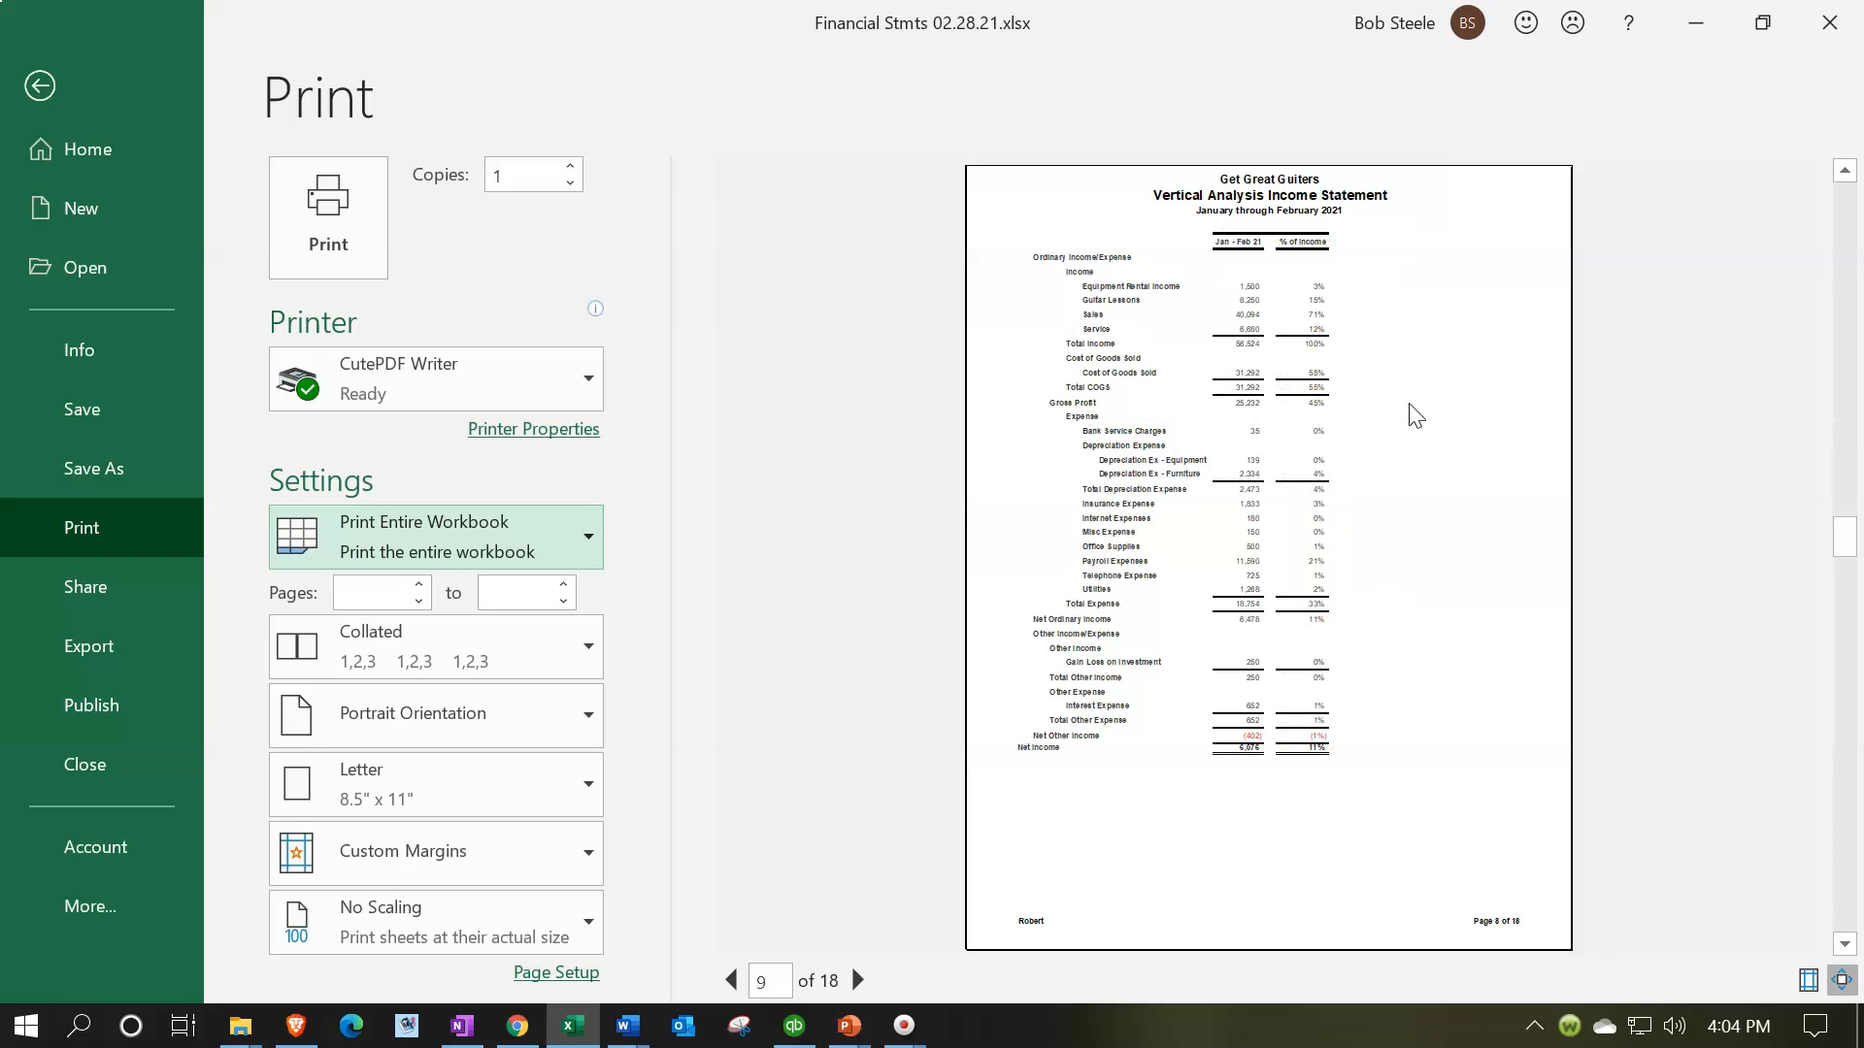
{"action": "scroll", "coordinate": [1408, 403], "scroll_direction": "down", "scroll_amount": 1}
{"action": "scroll", "coordinate": [1408, 402], "scroll_direction": "down", "scroll_amount": 1}
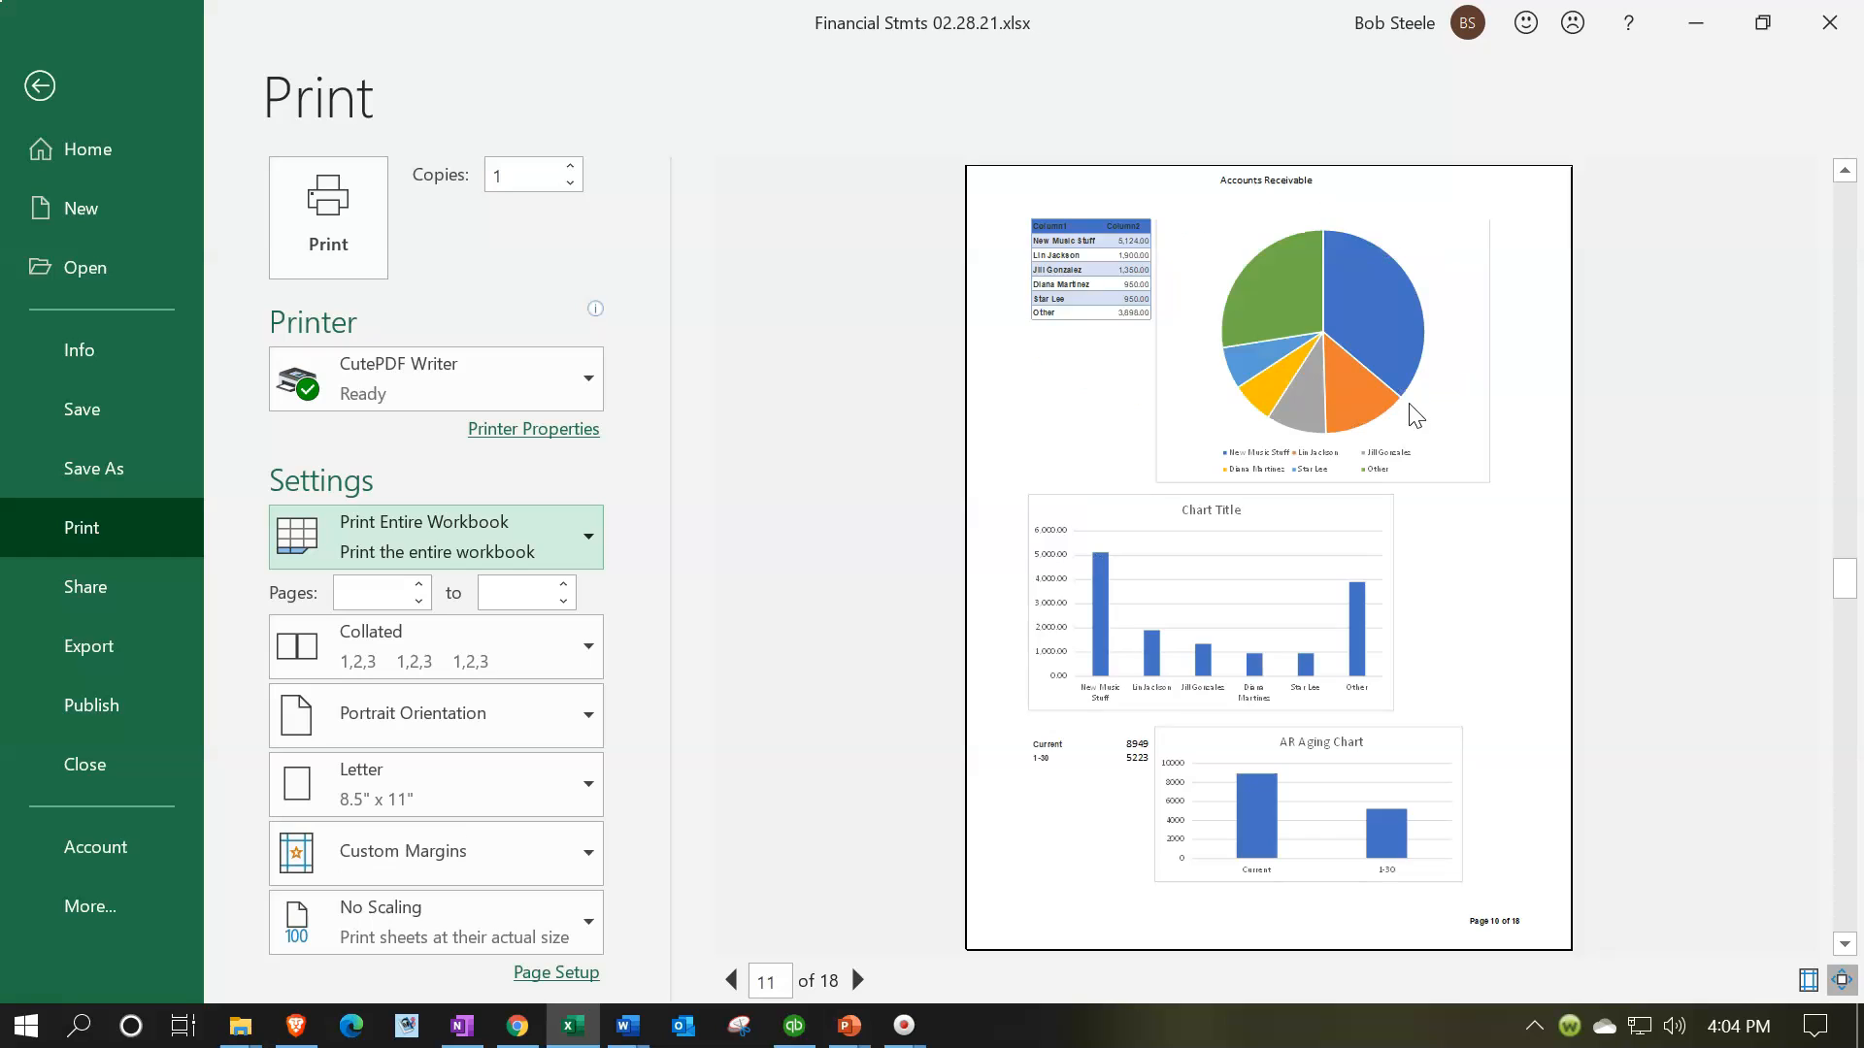
{"action": "scroll", "coordinate": [1408, 403], "scroll_direction": "down", "scroll_amount": 1}
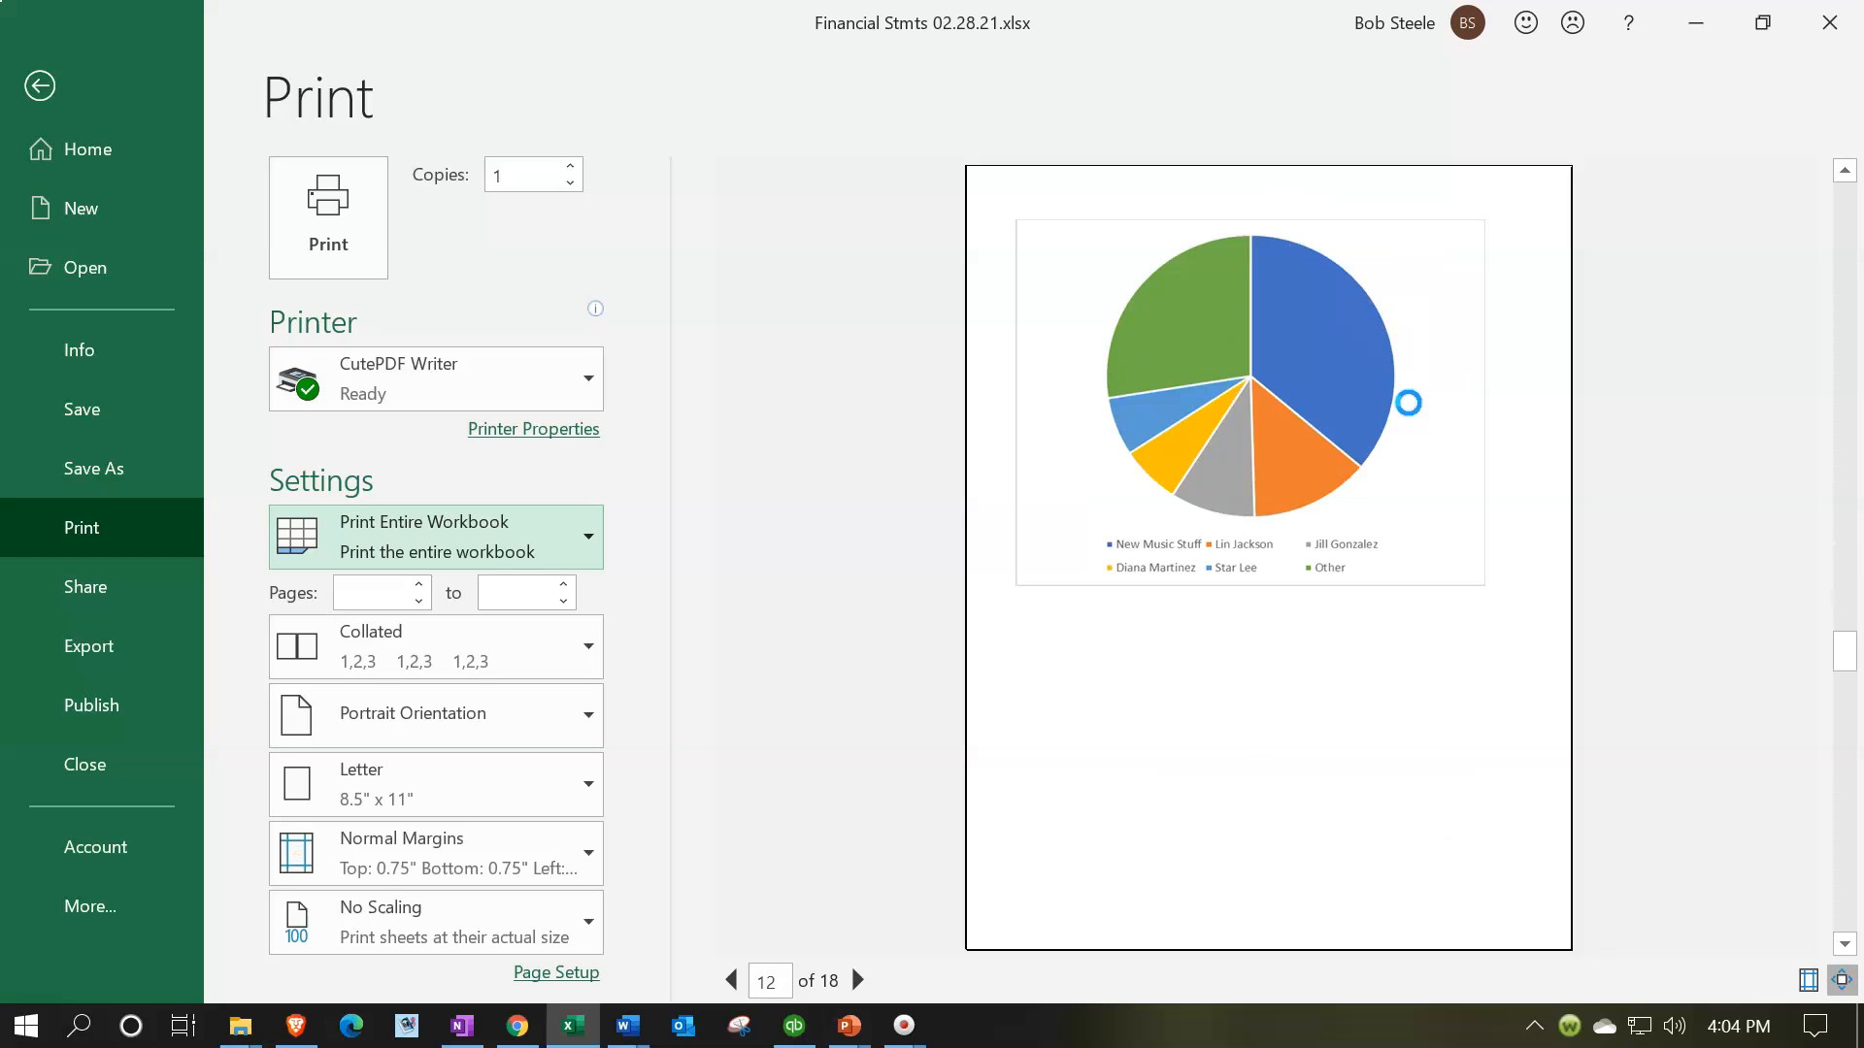
{"action": "scroll", "coordinate": [1407, 402], "scroll_direction": "down", "scroll_amount": 1}
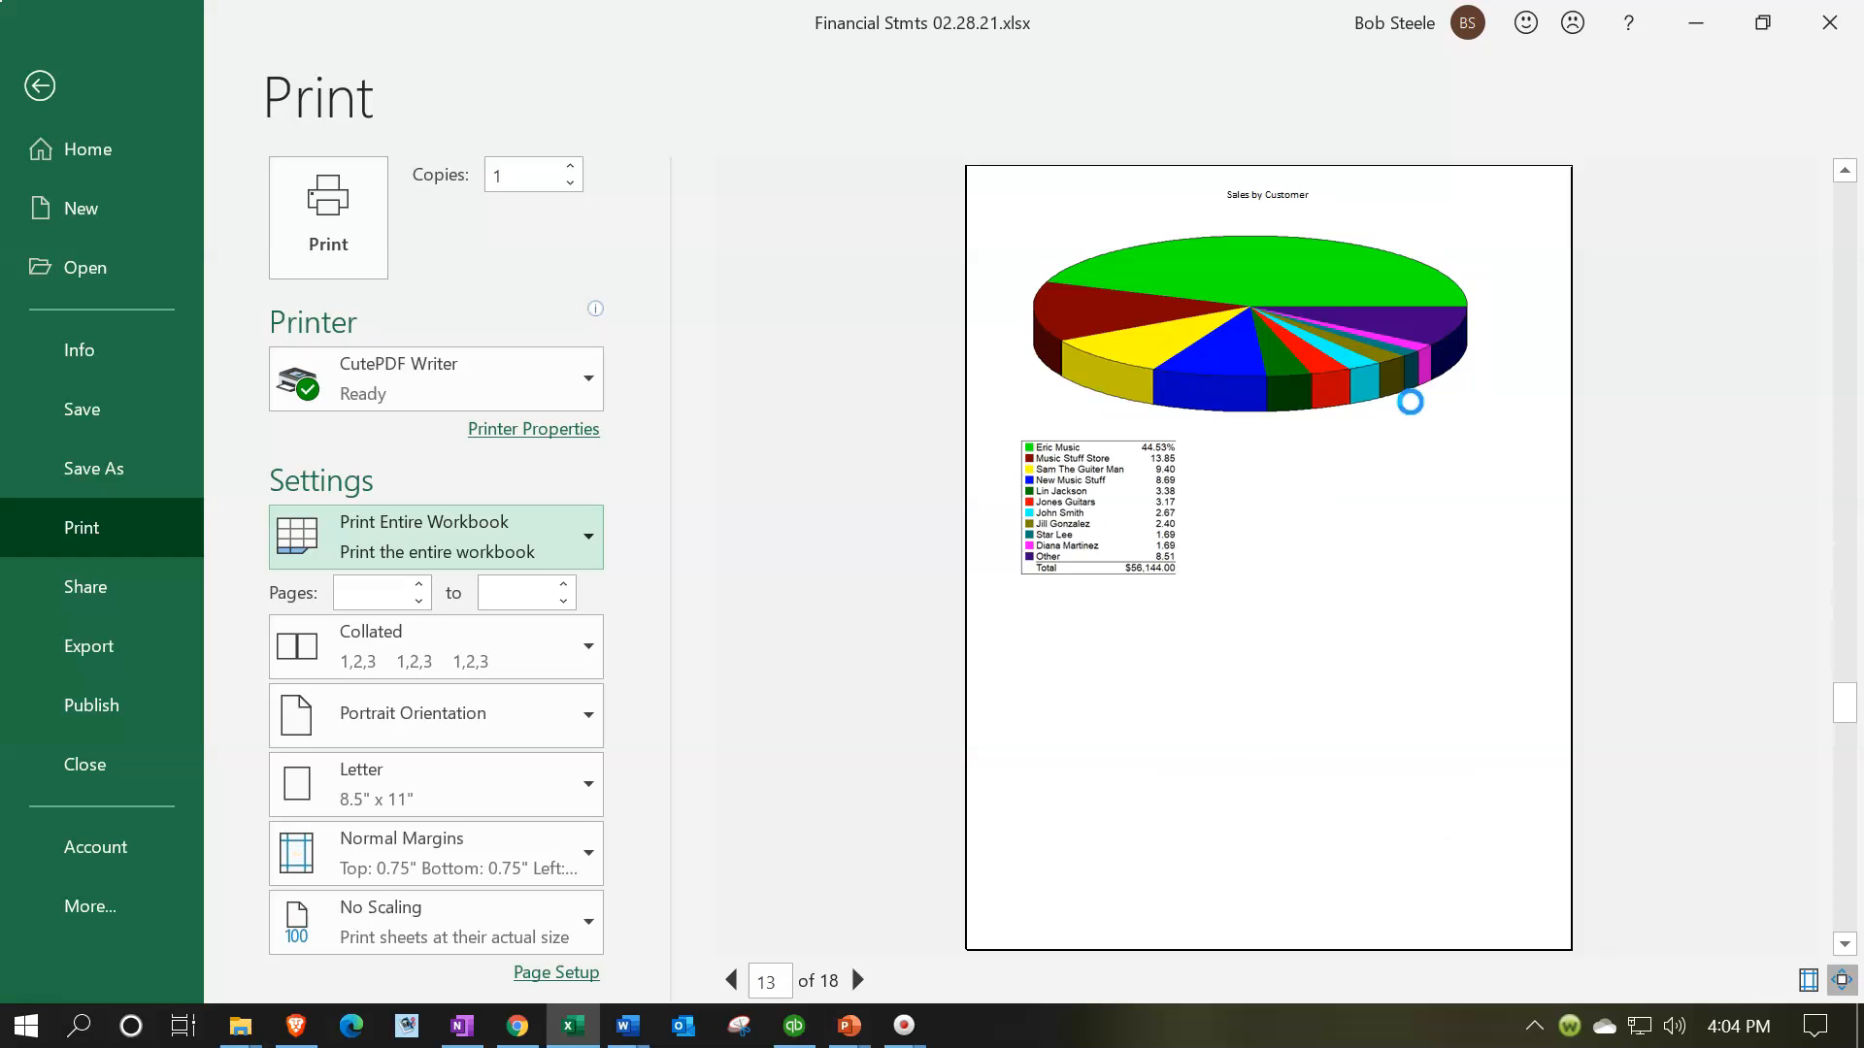
{"action": "scroll", "coordinate": [1409, 401], "scroll_direction": "down", "scroll_amount": 1}
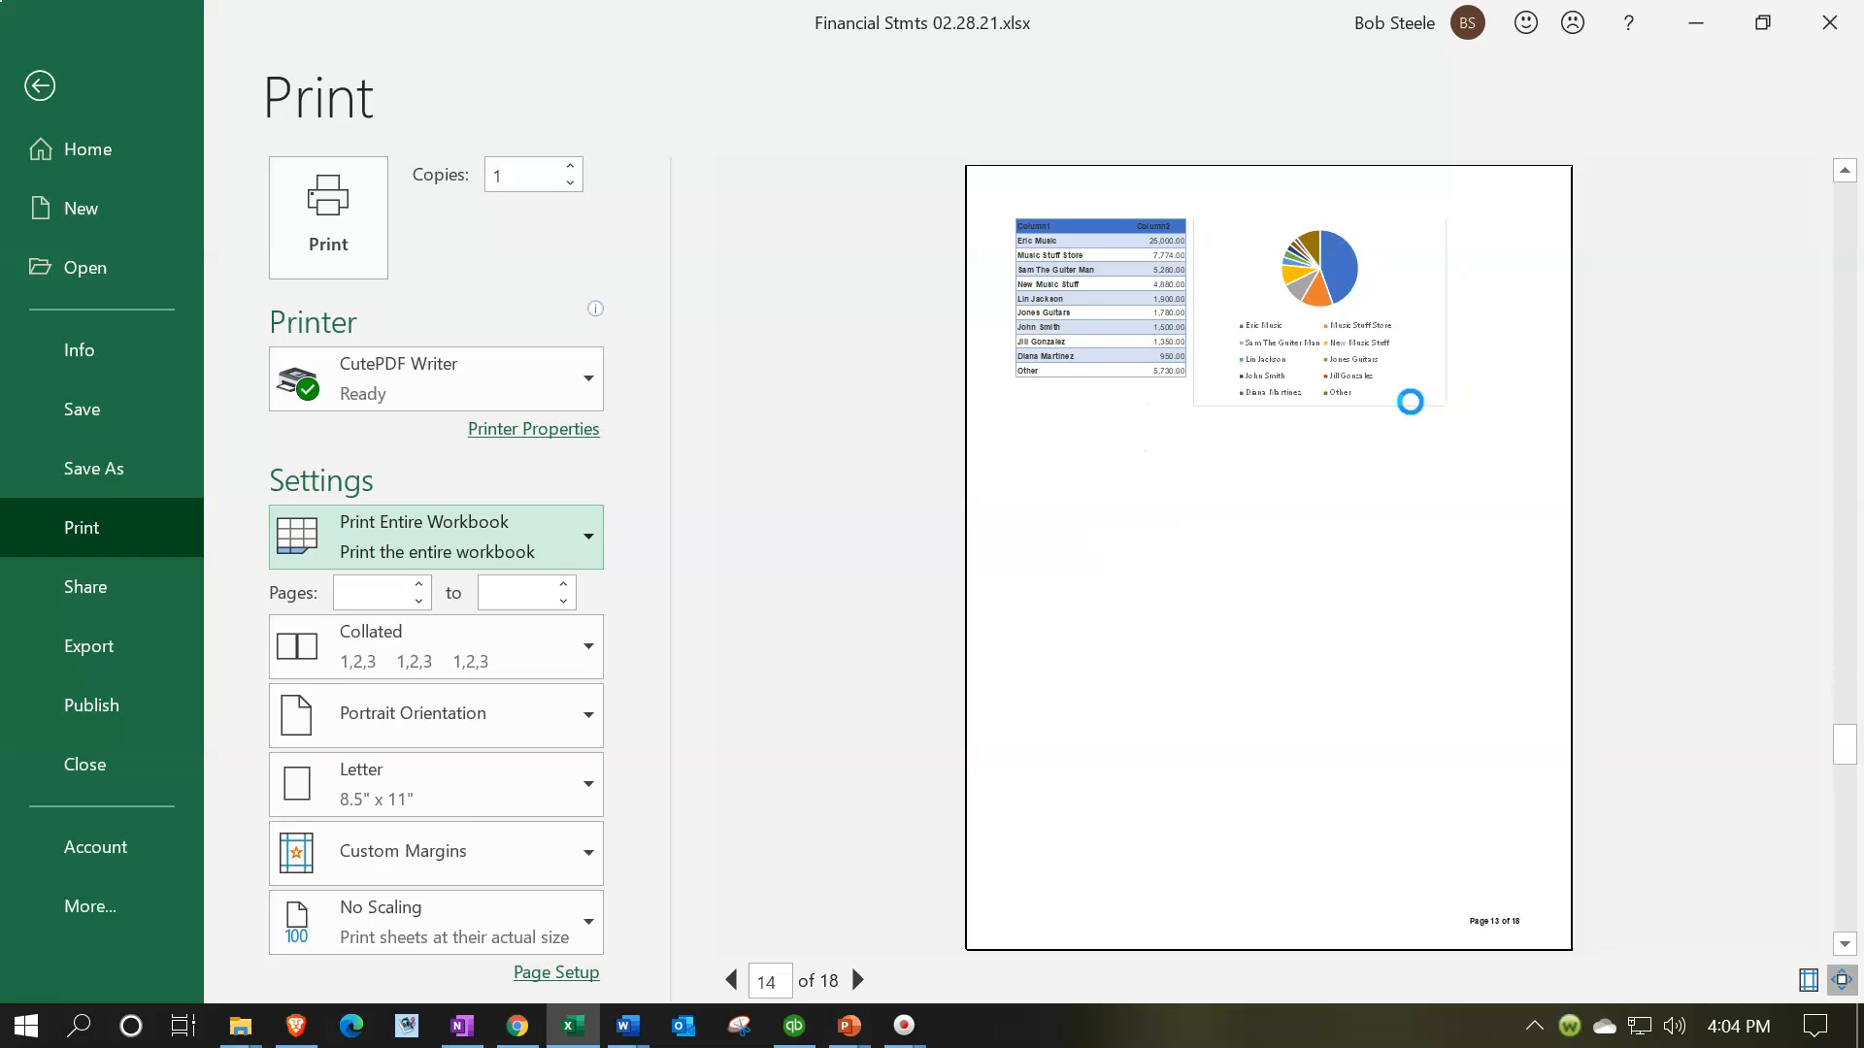
{"action": "scroll", "coordinate": [1409, 401], "scroll_direction": "down", "scroll_amount": 1}
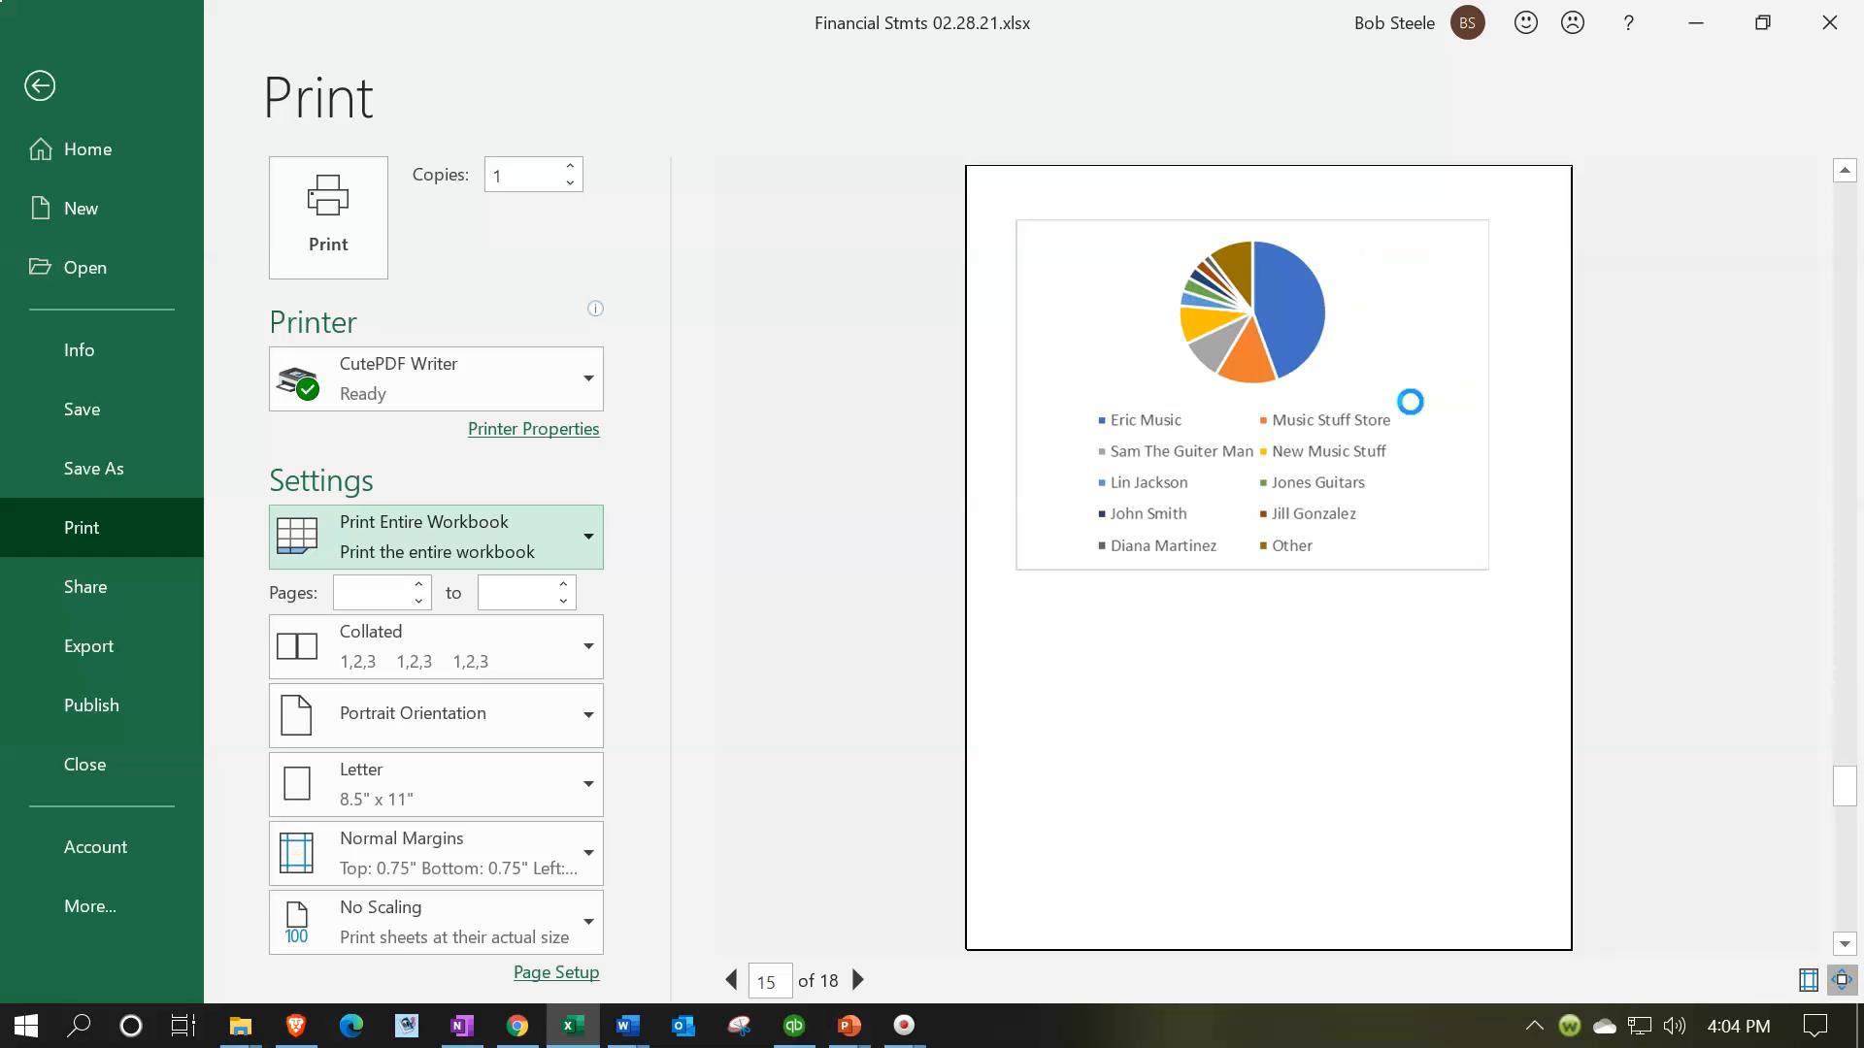
{"action": "scroll", "coordinate": [1409, 401], "scroll_direction": "down", "scroll_amount": 1}
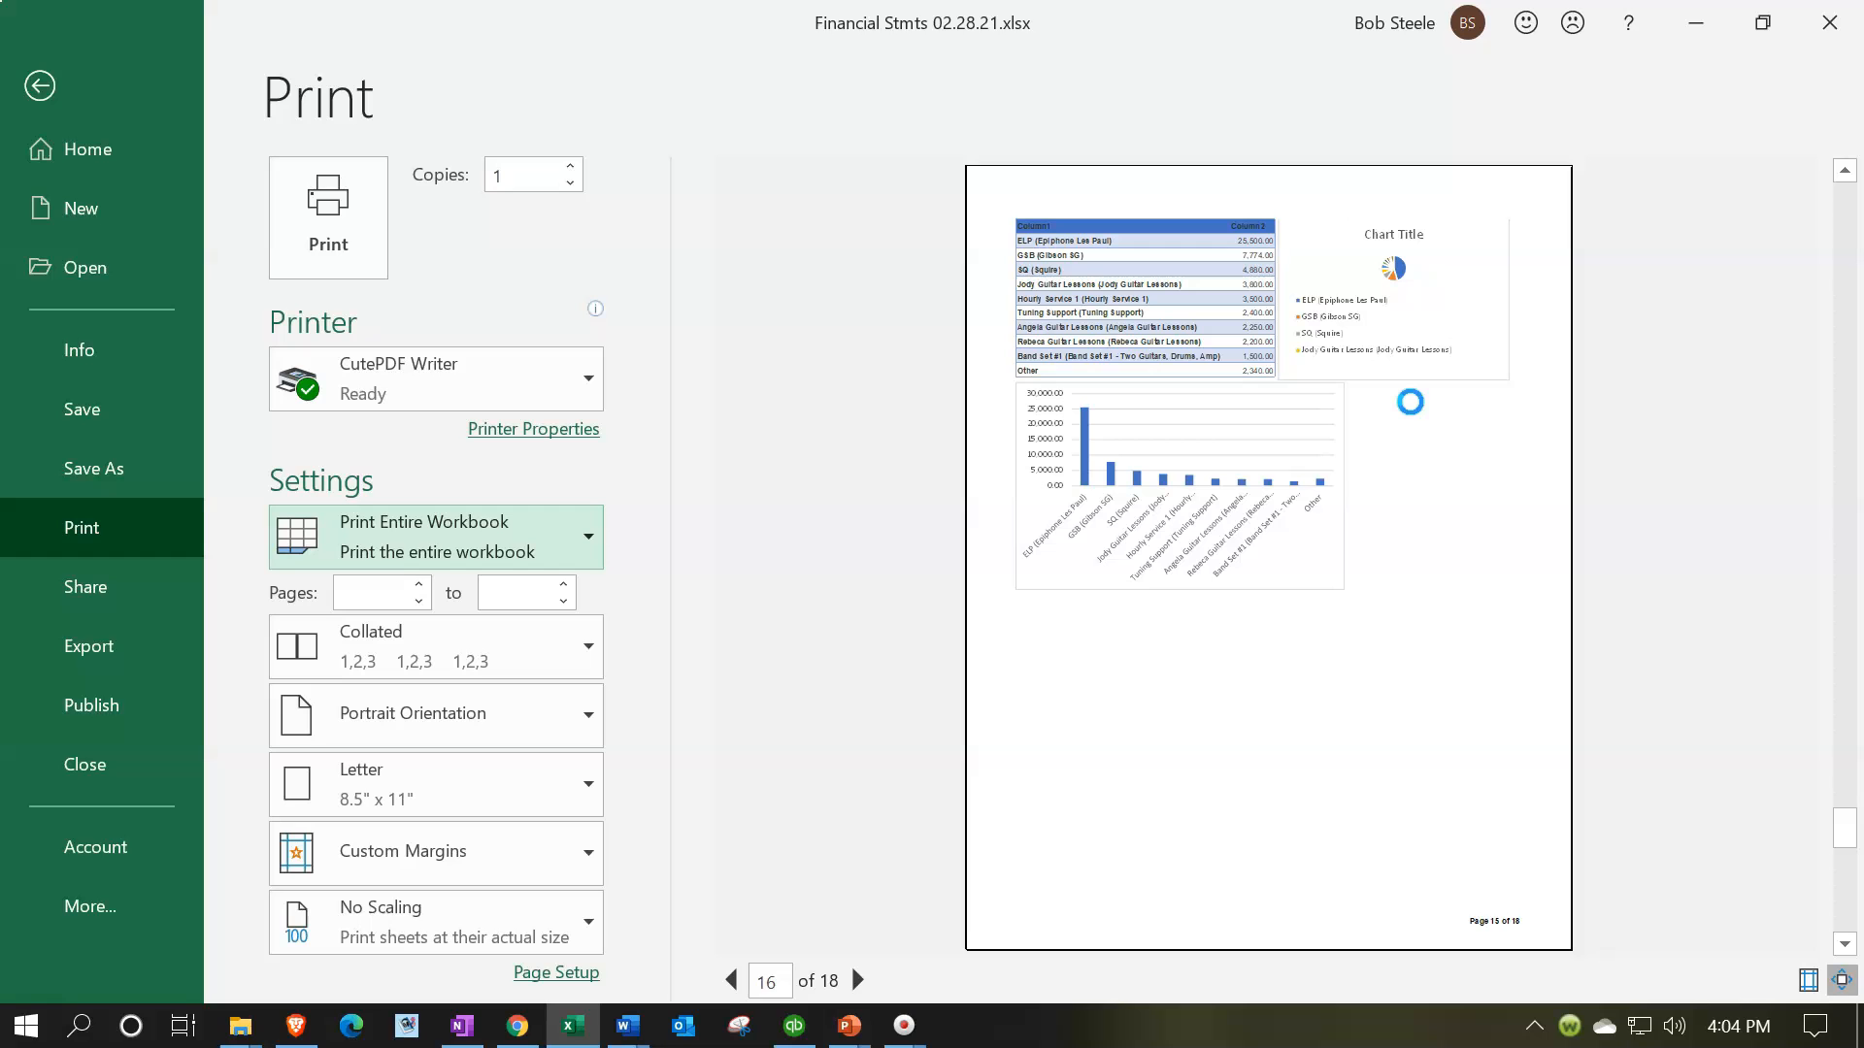
{"action": "scroll", "coordinate": [1410, 401], "scroll_direction": "down", "scroll_amount": 1}
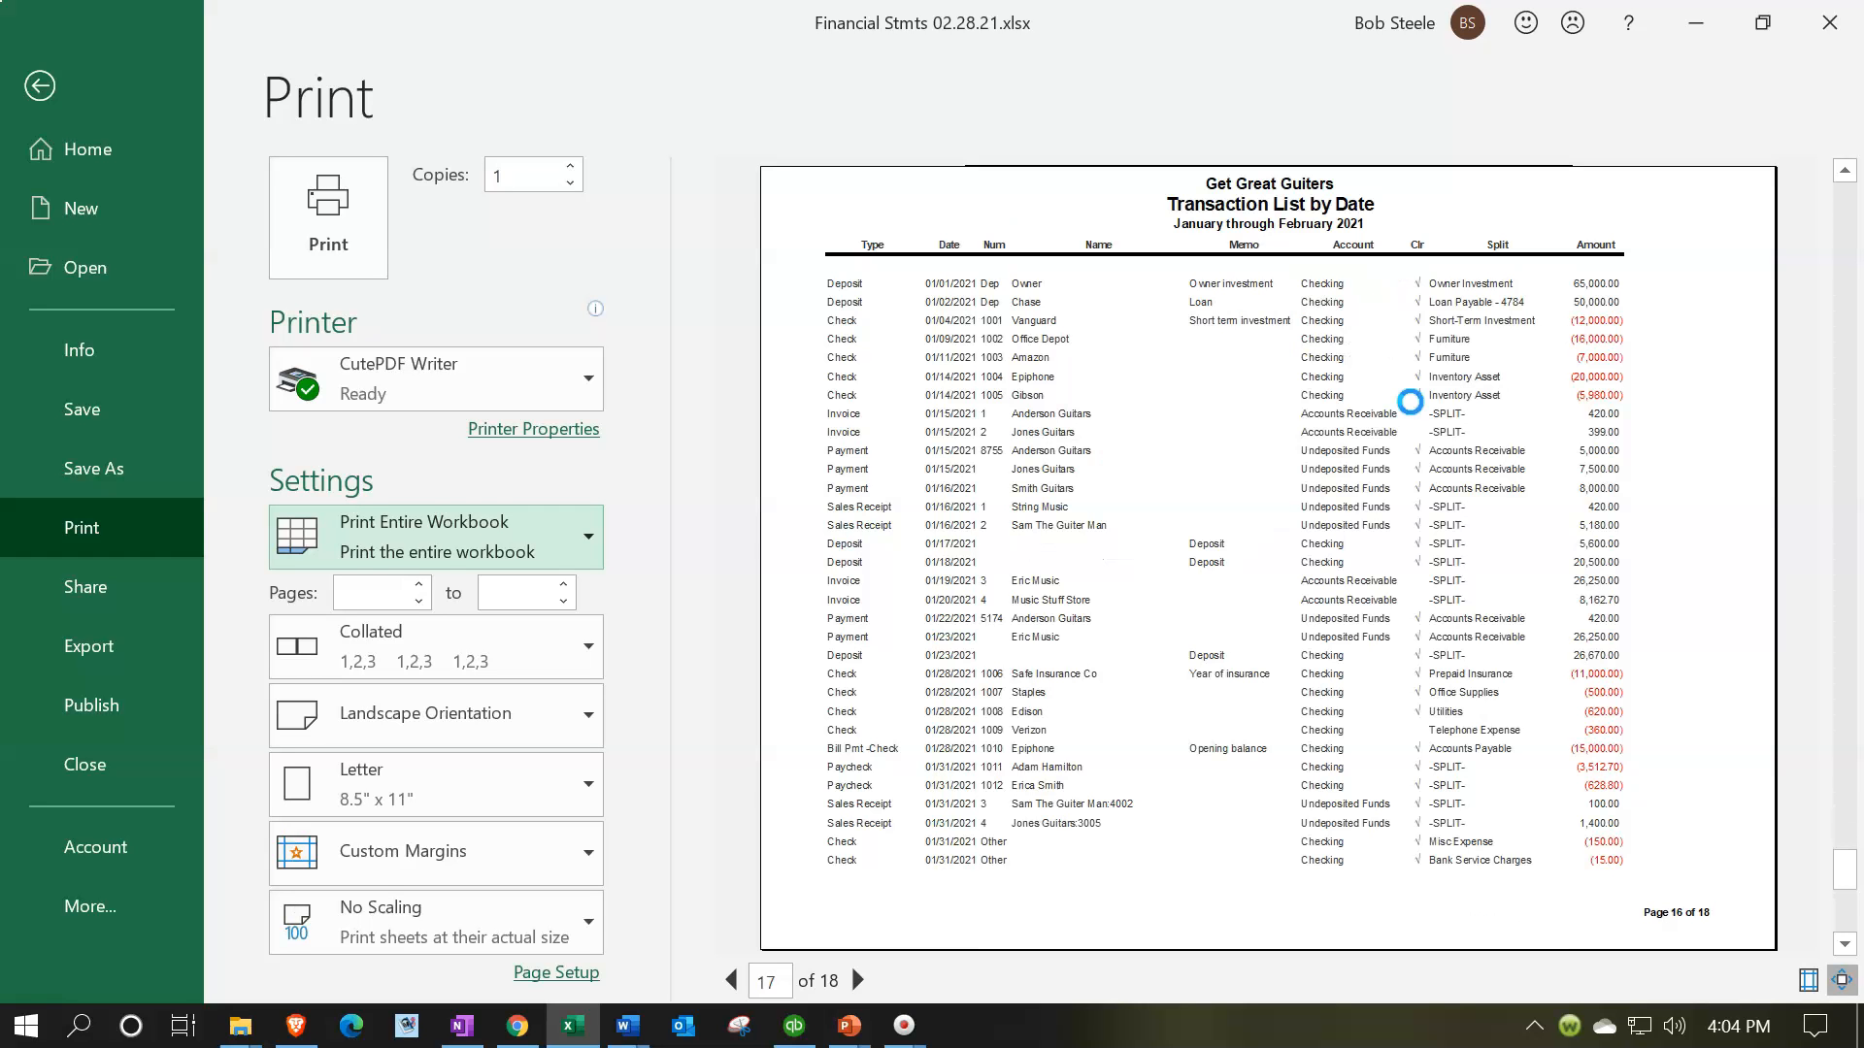
{"action": "scroll", "coordinate": [1410, 401], "scroll_direction": "down", "scroll_amount": 1}
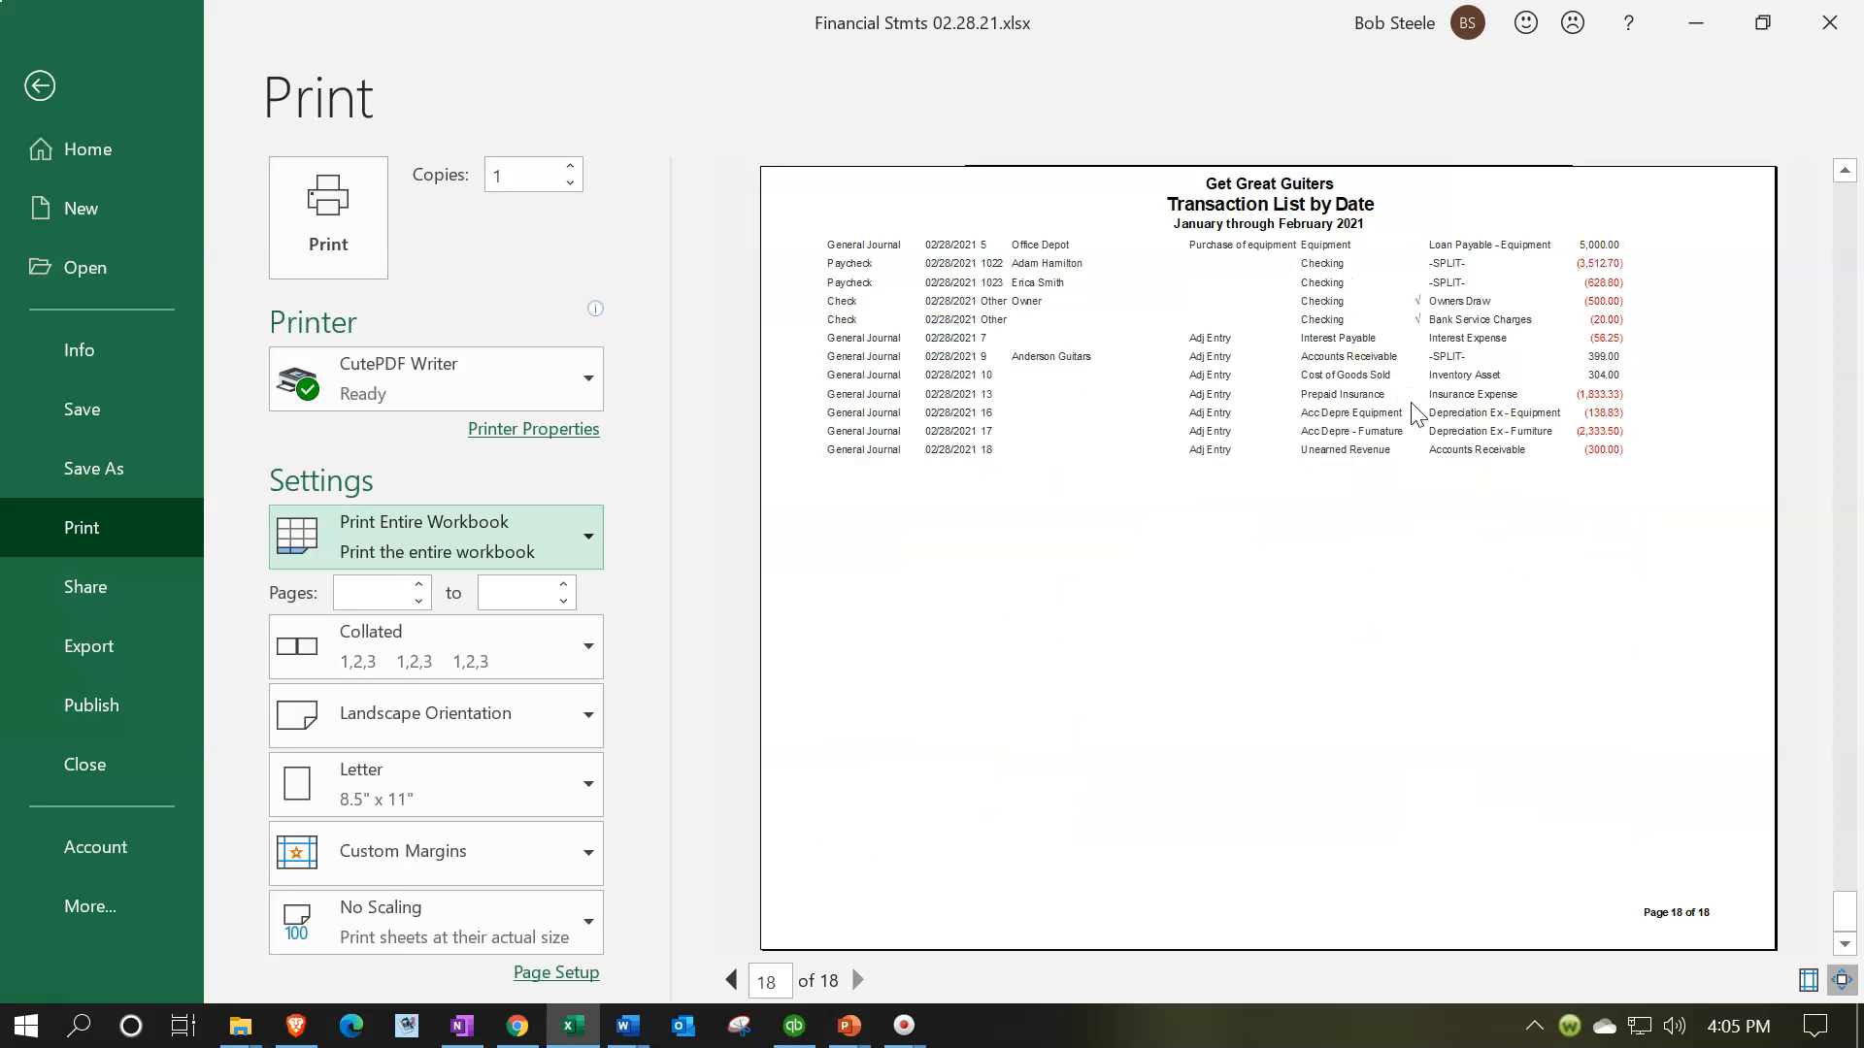
{"action": "key", "text": "Escape"}
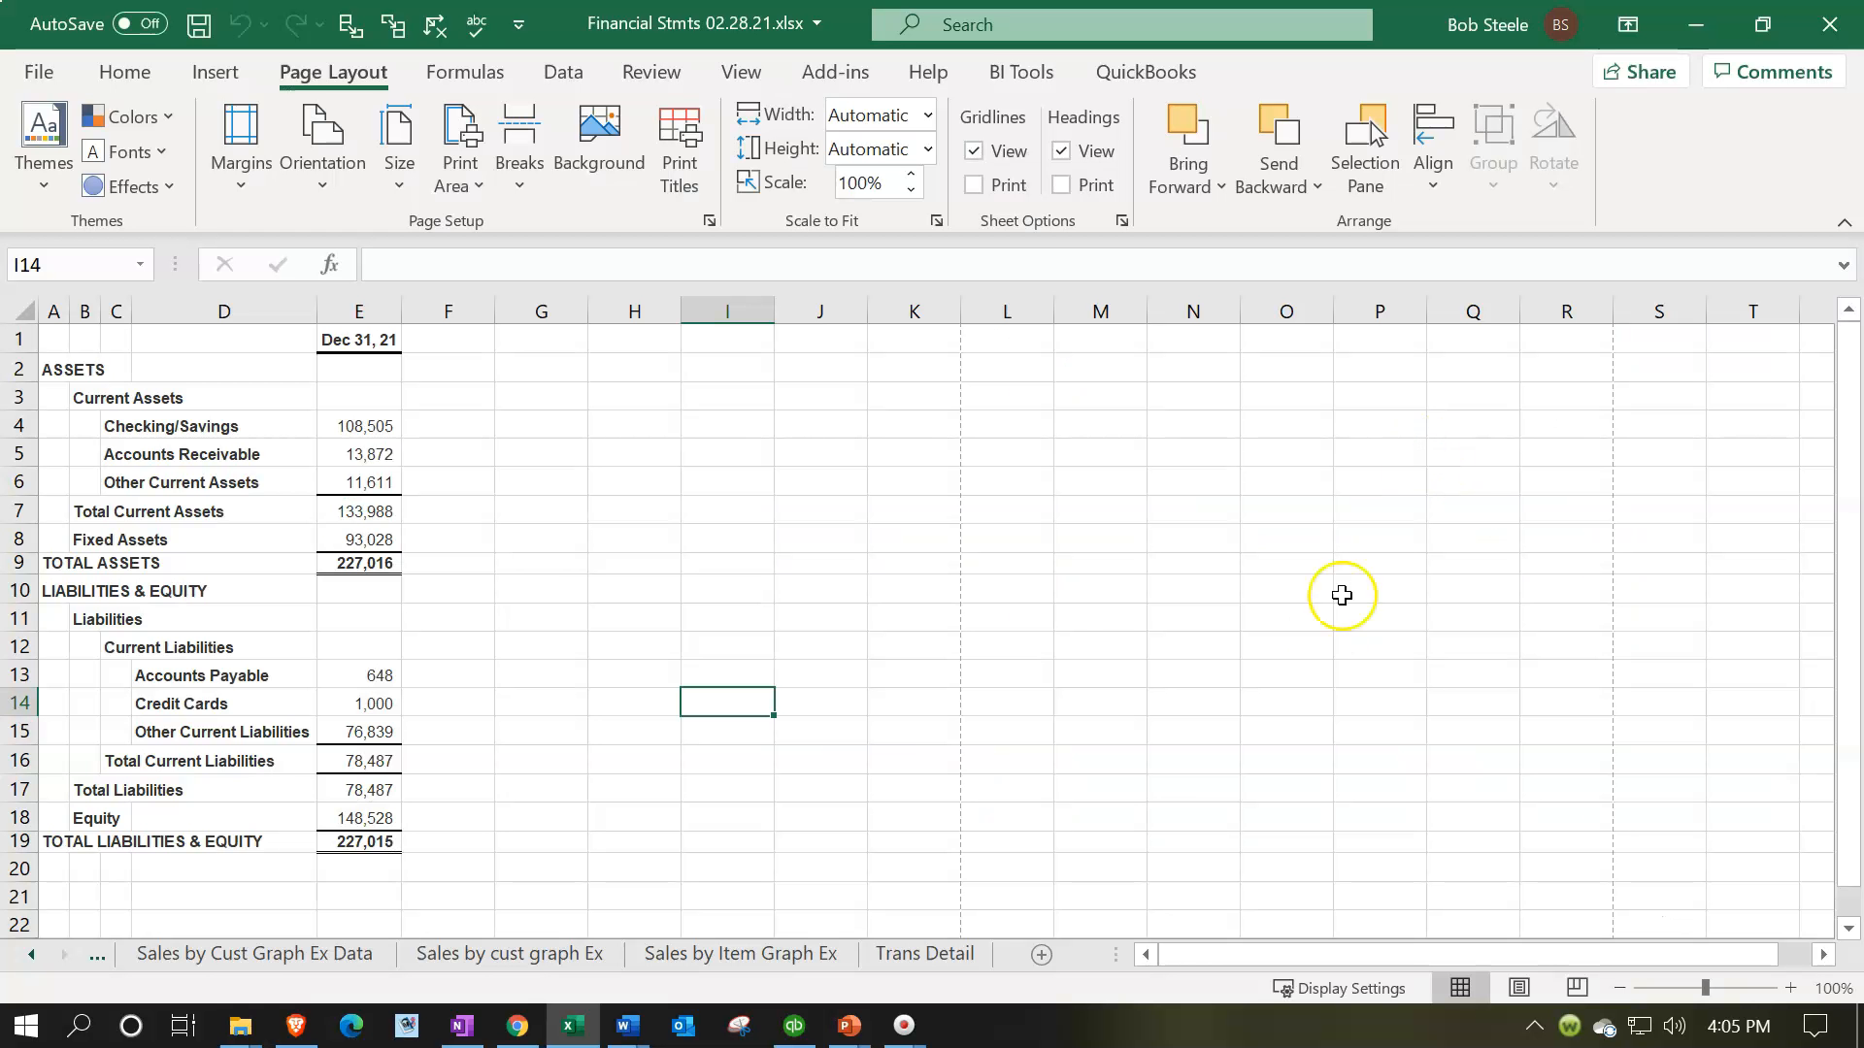
Return to the Trans Detail sheet and close the workbook, saving the changes to Financial Stmts 02.28.21.xlsx
{"action": "left_click", "coordinate": [924, 955]}
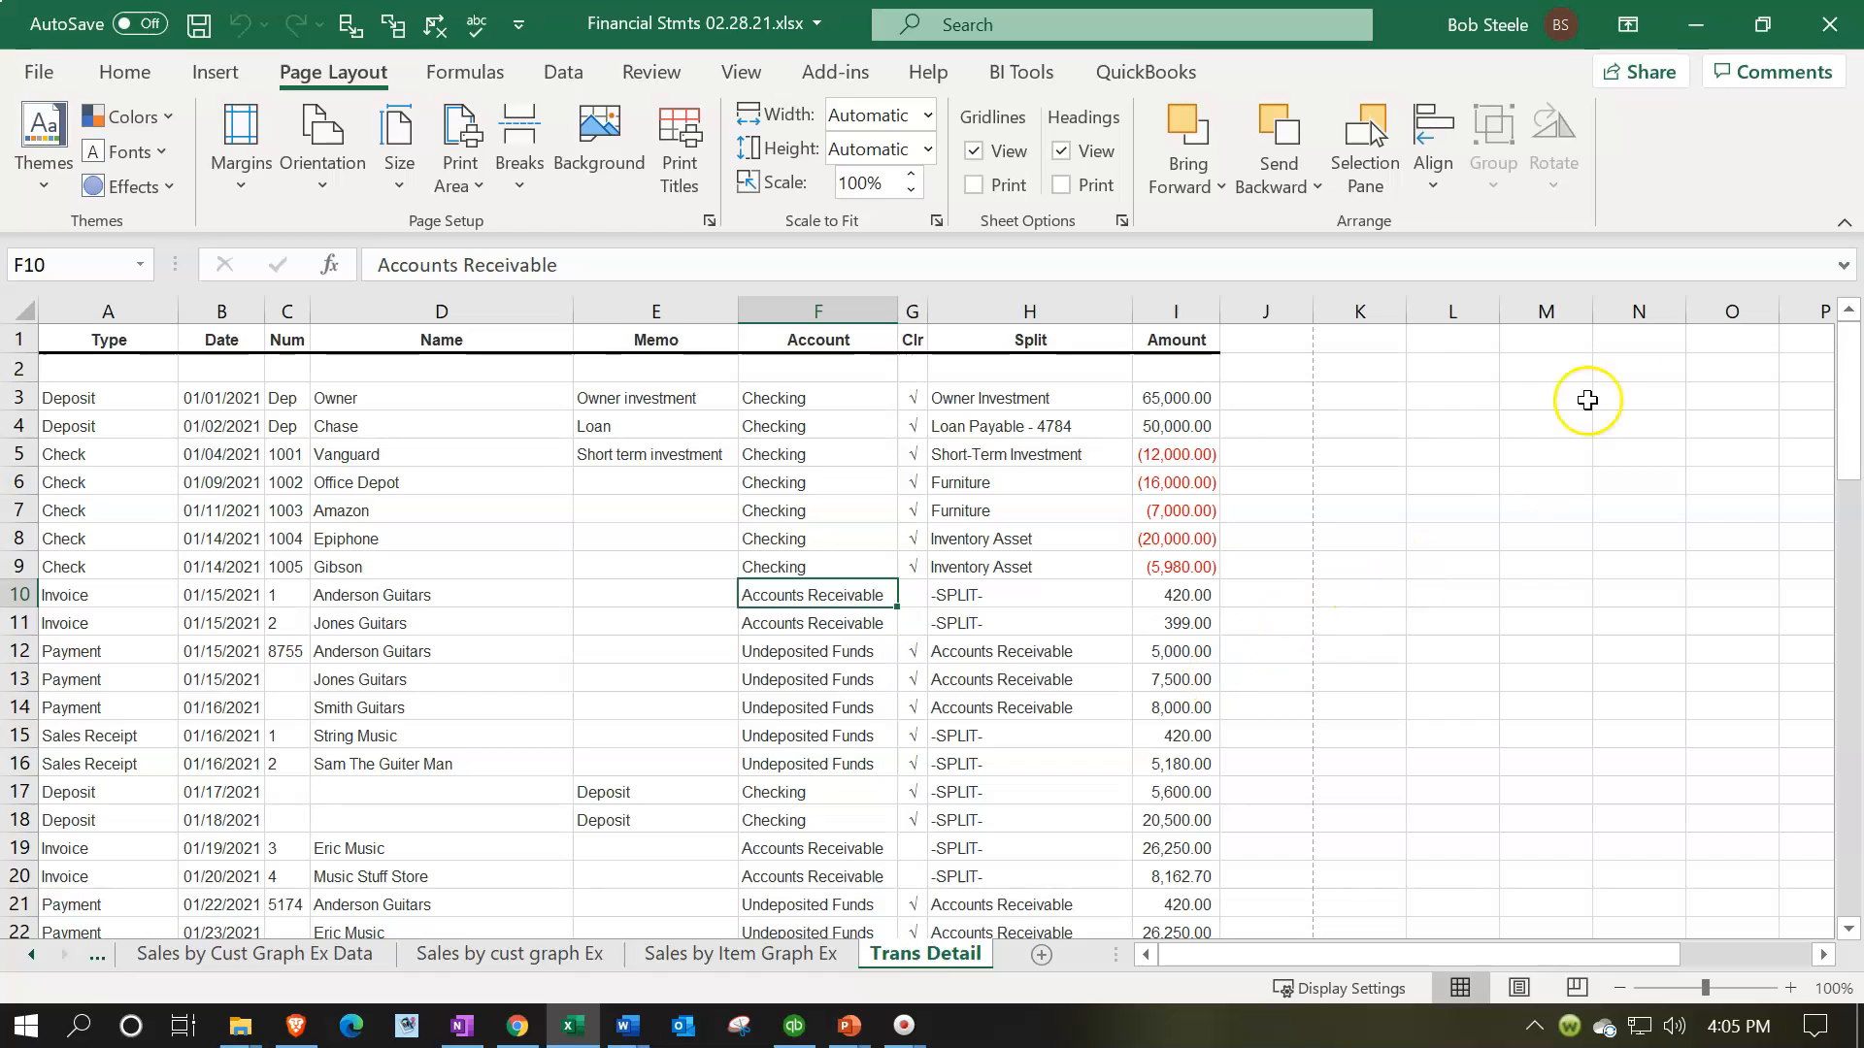
{"action": "left_click", "coordinate": [1830, 24]}
{"action": "left_click", "coordinate": [816, 561]}
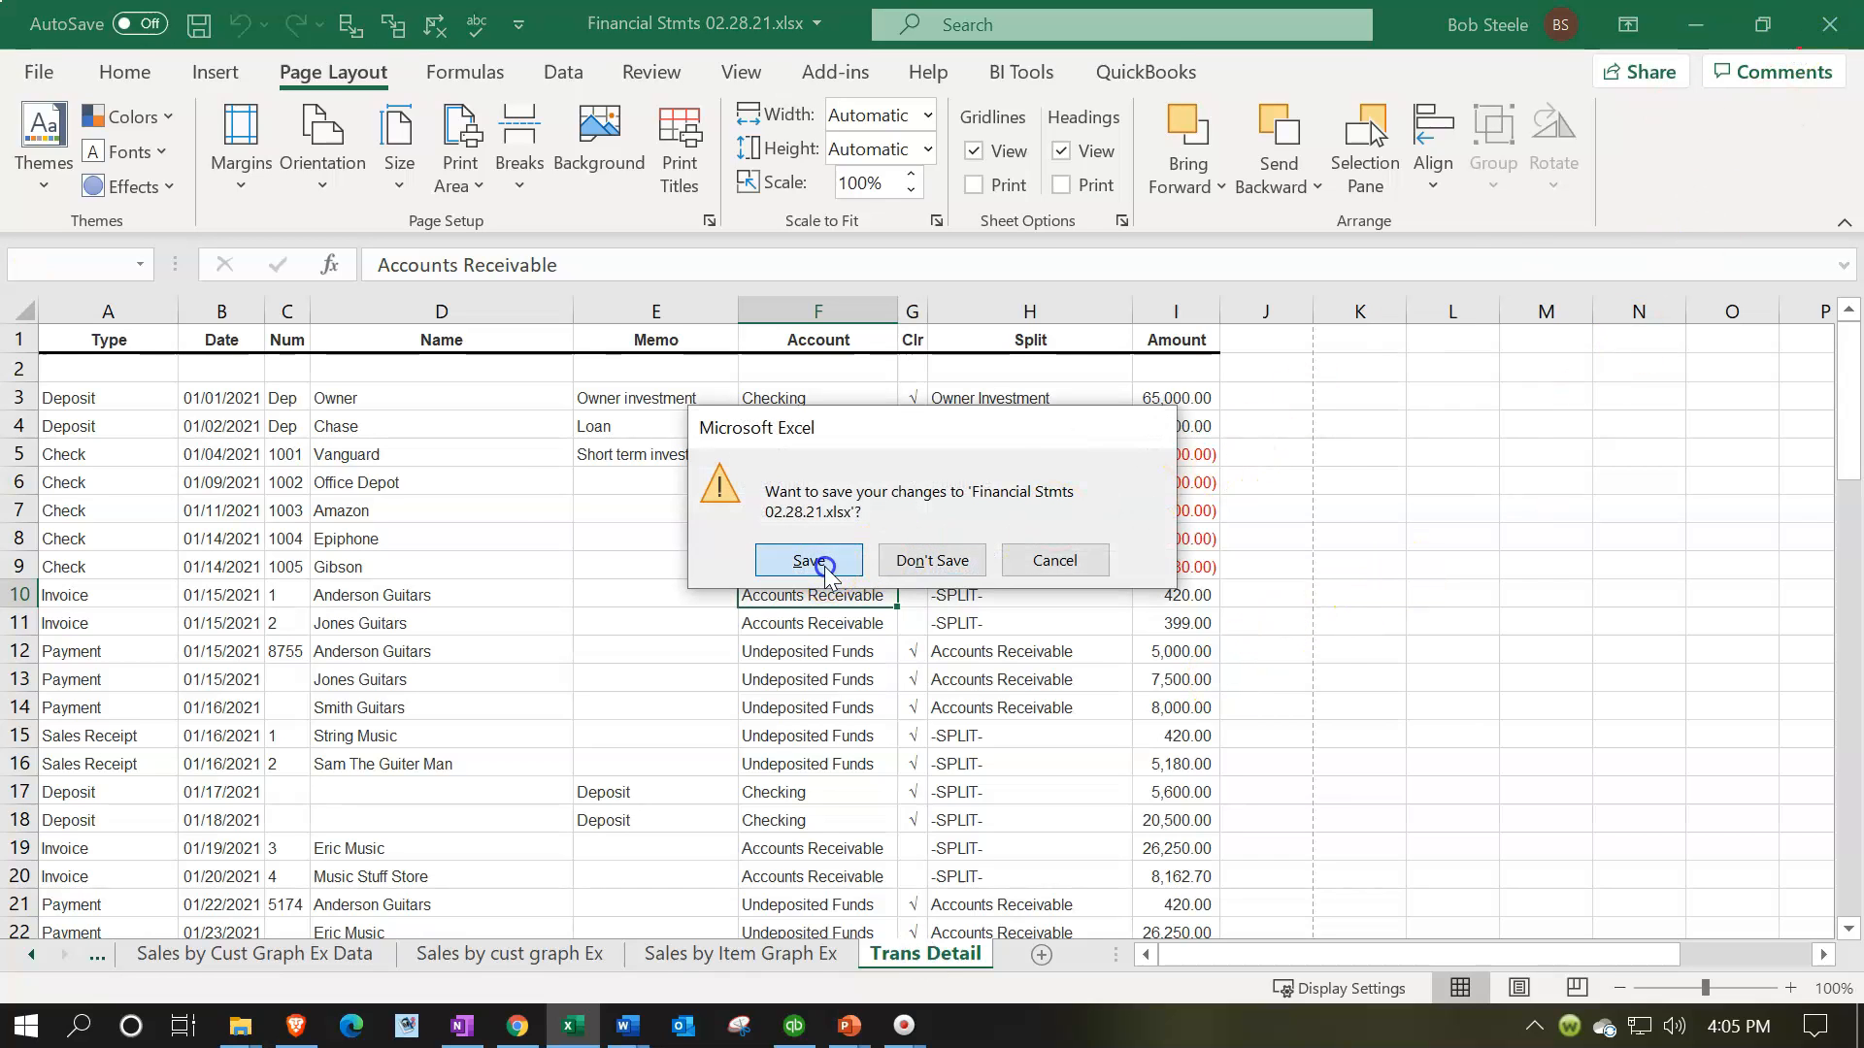
{"action": "left_click", "coordinate": [832, 647]}
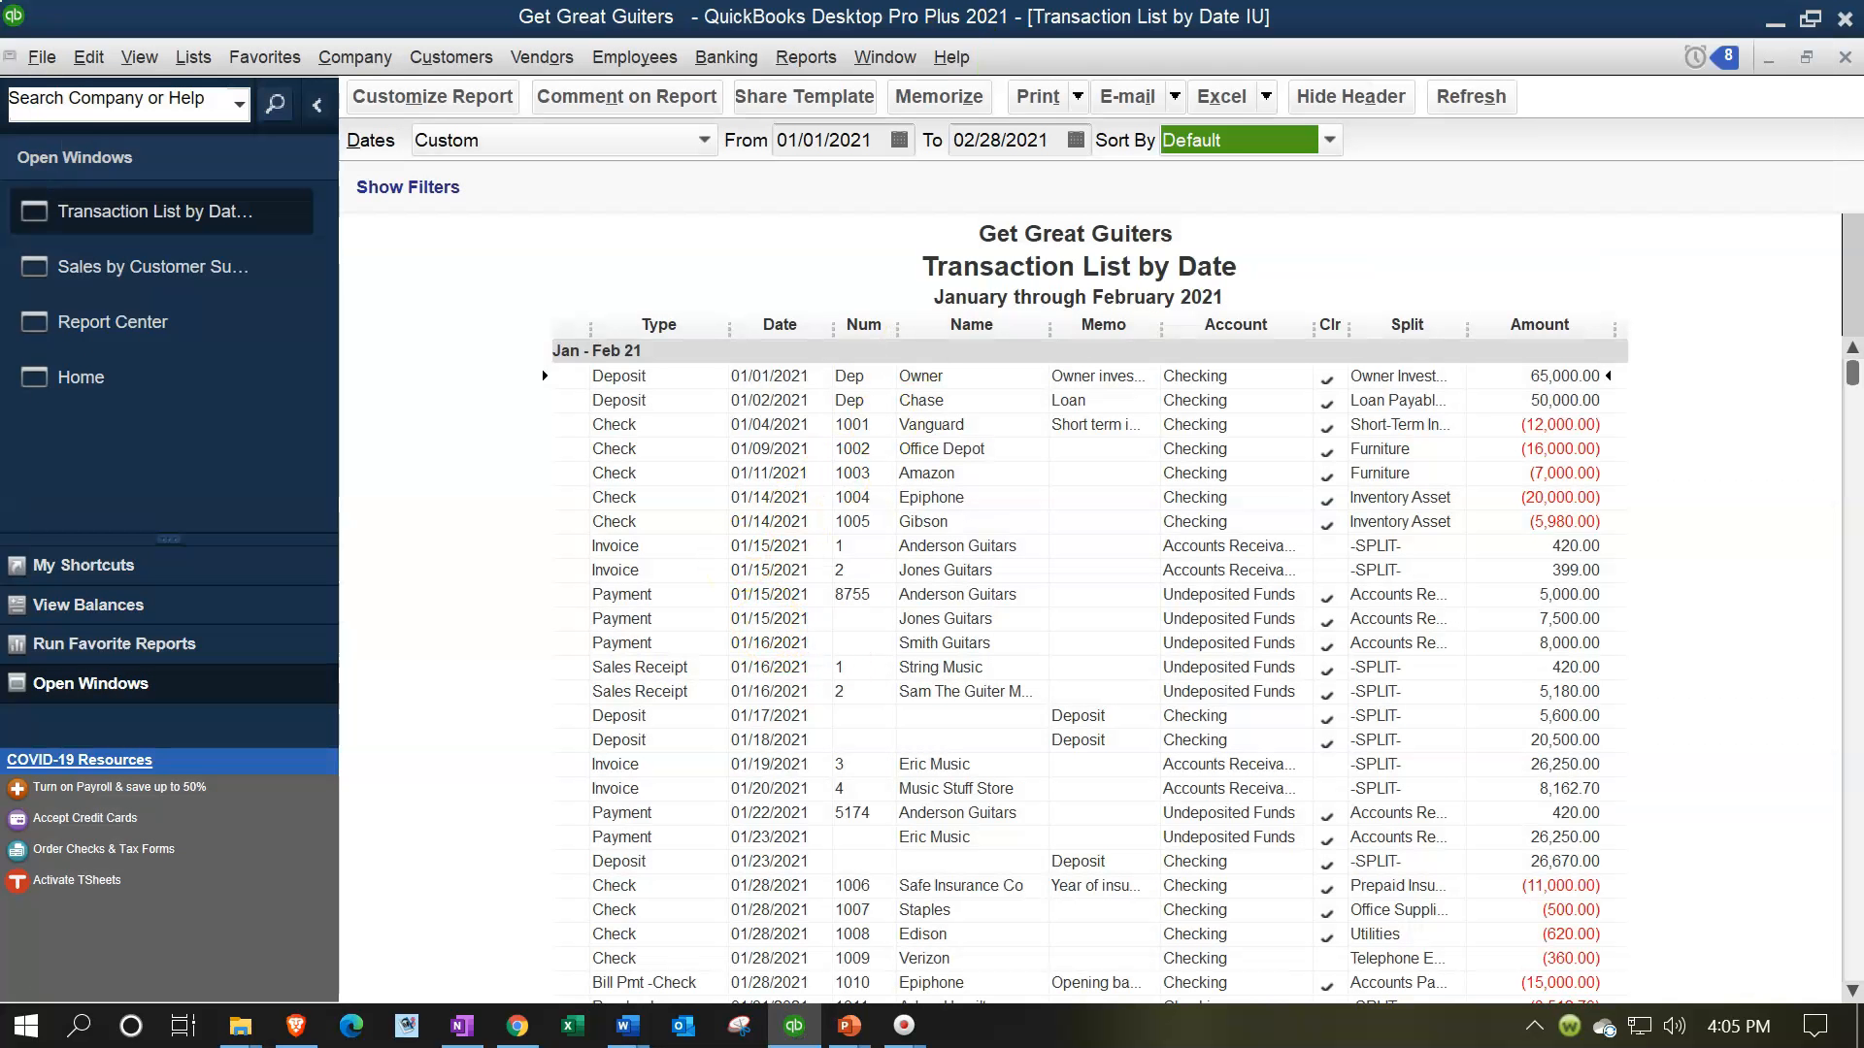
{"action": "left_click", "coordinate": [241, 1026]}
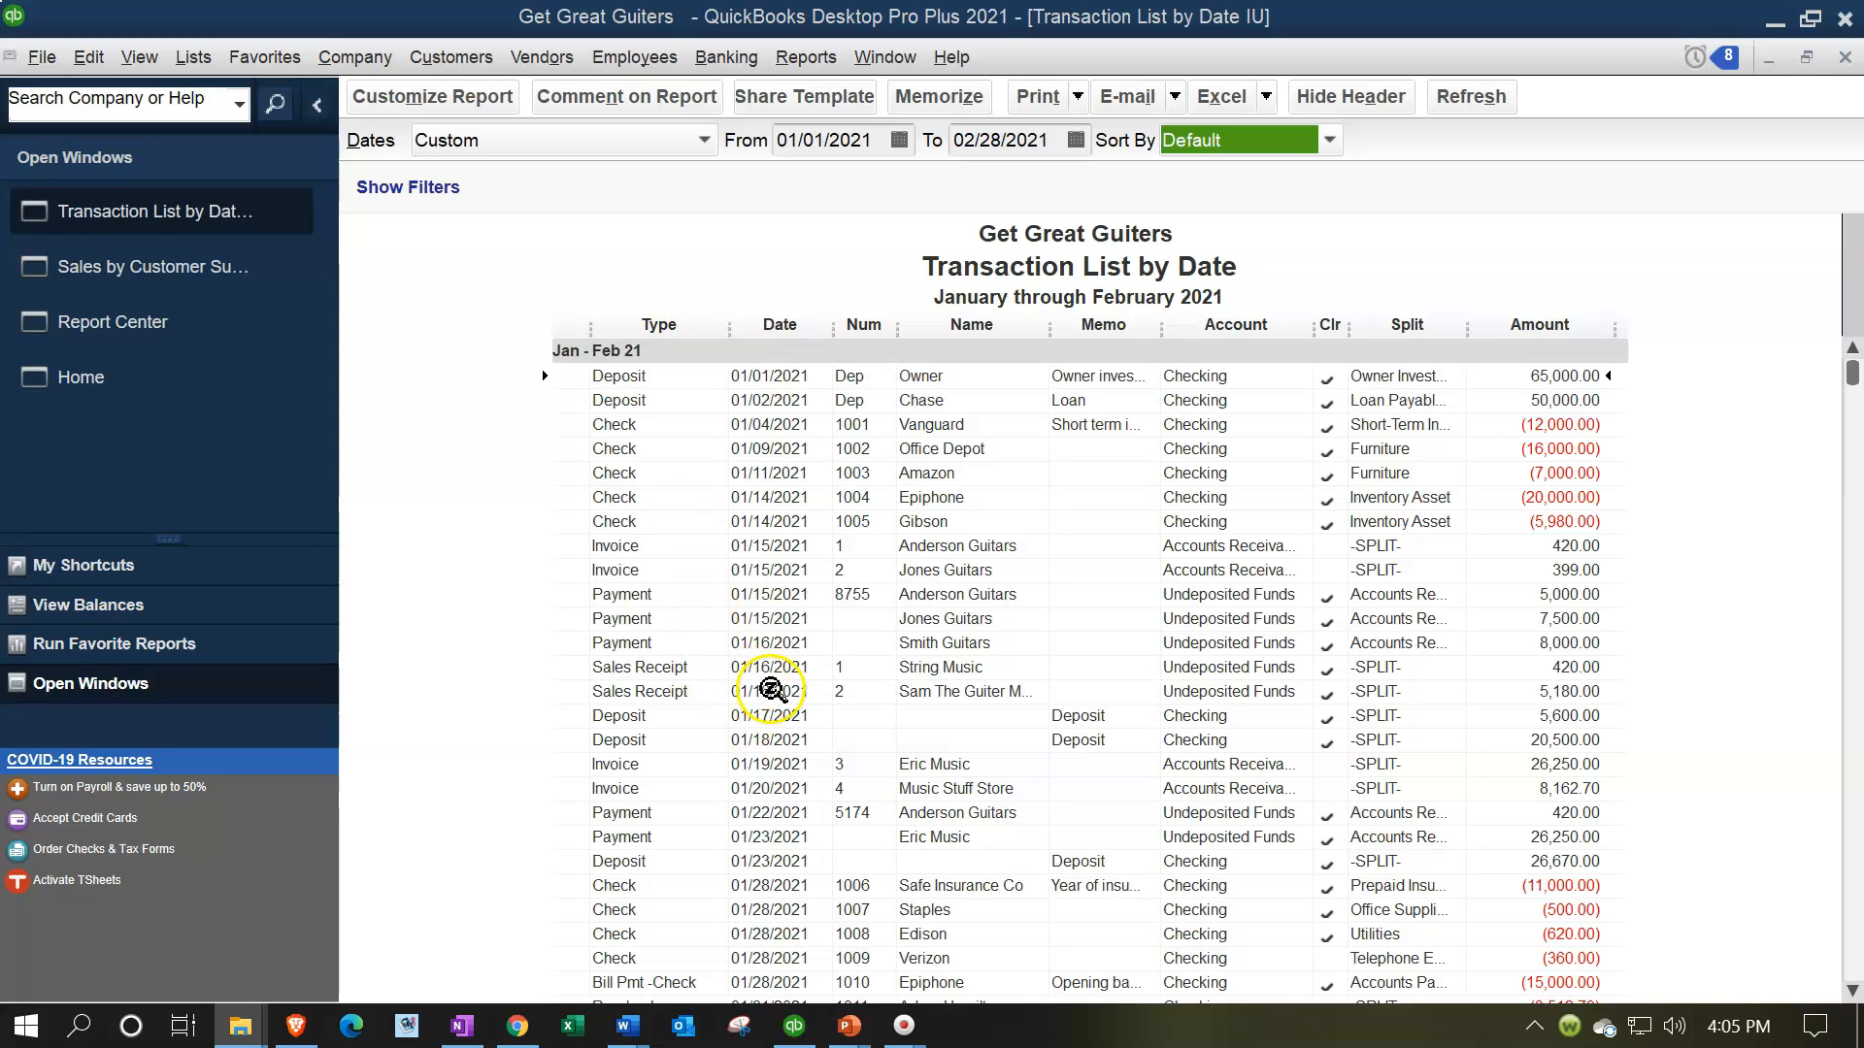
Create the Journal report from the accountant and tax reports for 01/01/2021 through 02/28/2021
{"action": "left_click", "coordinate": [813, 66]}
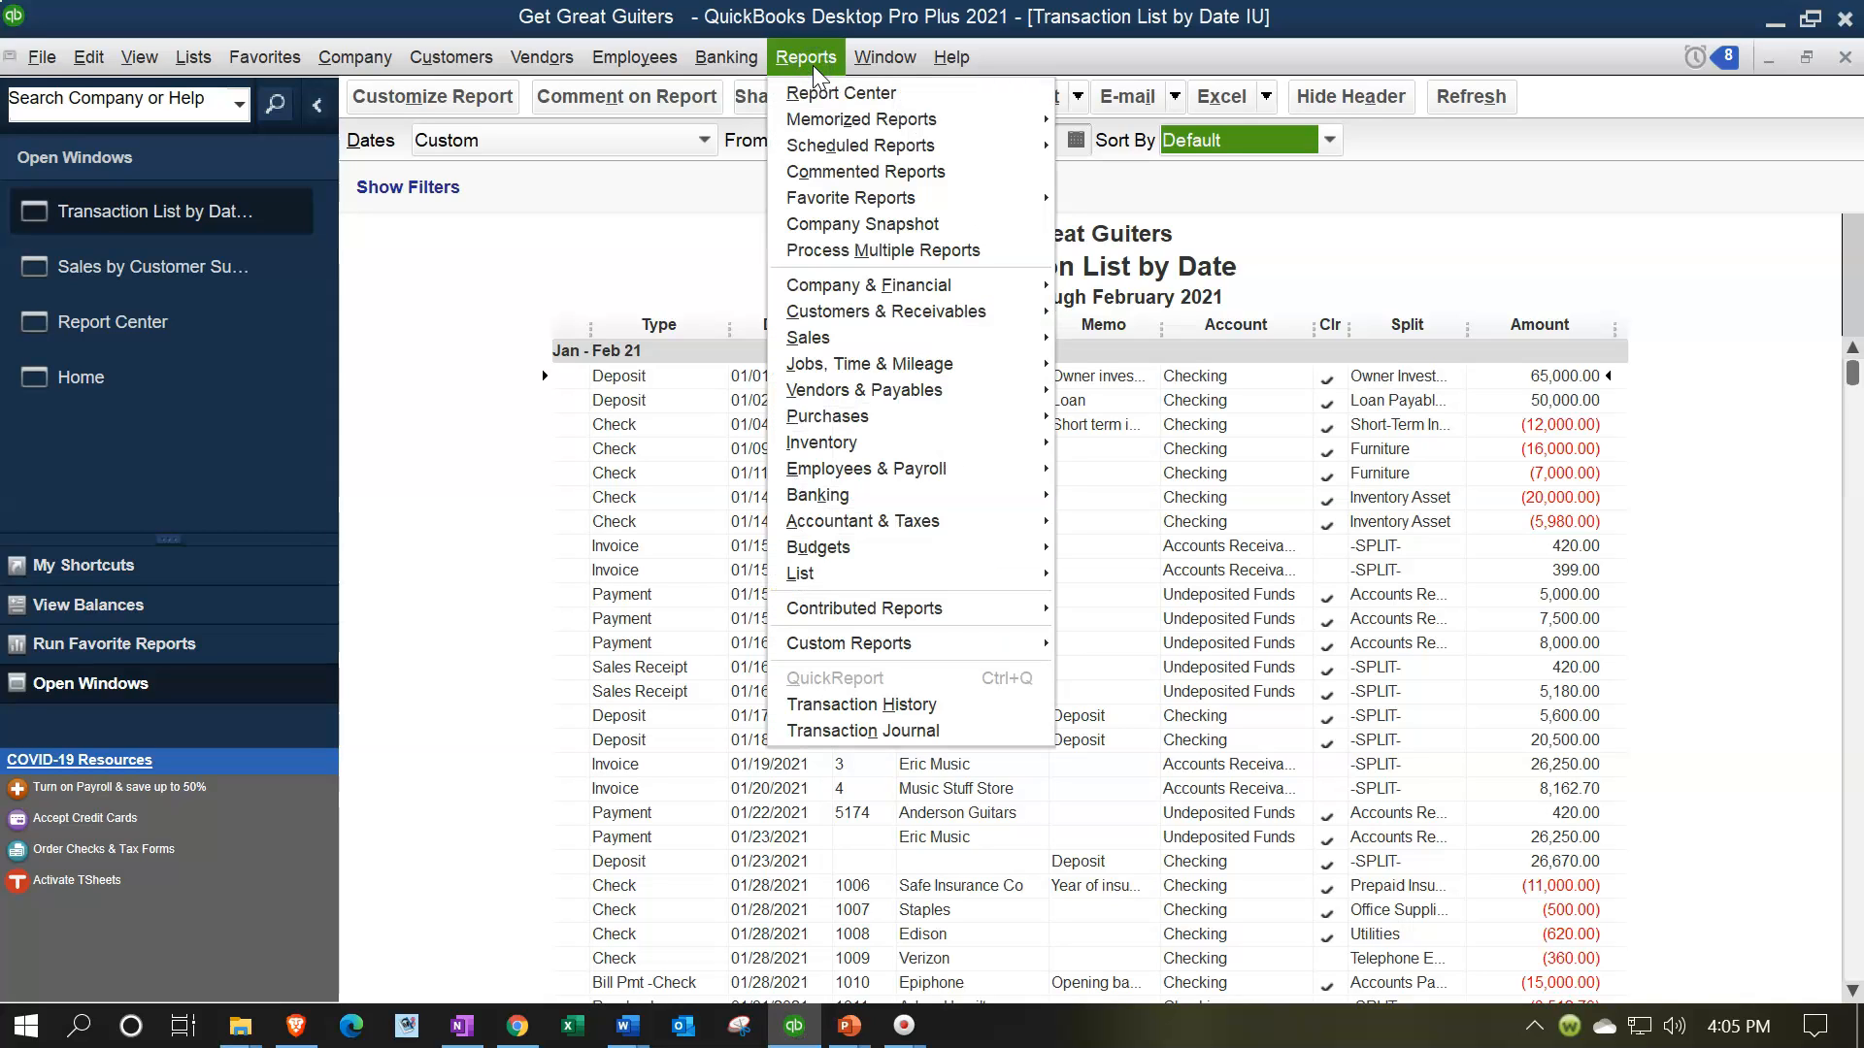
{"action": "mouse_move", "coordinate": [910, 530]}
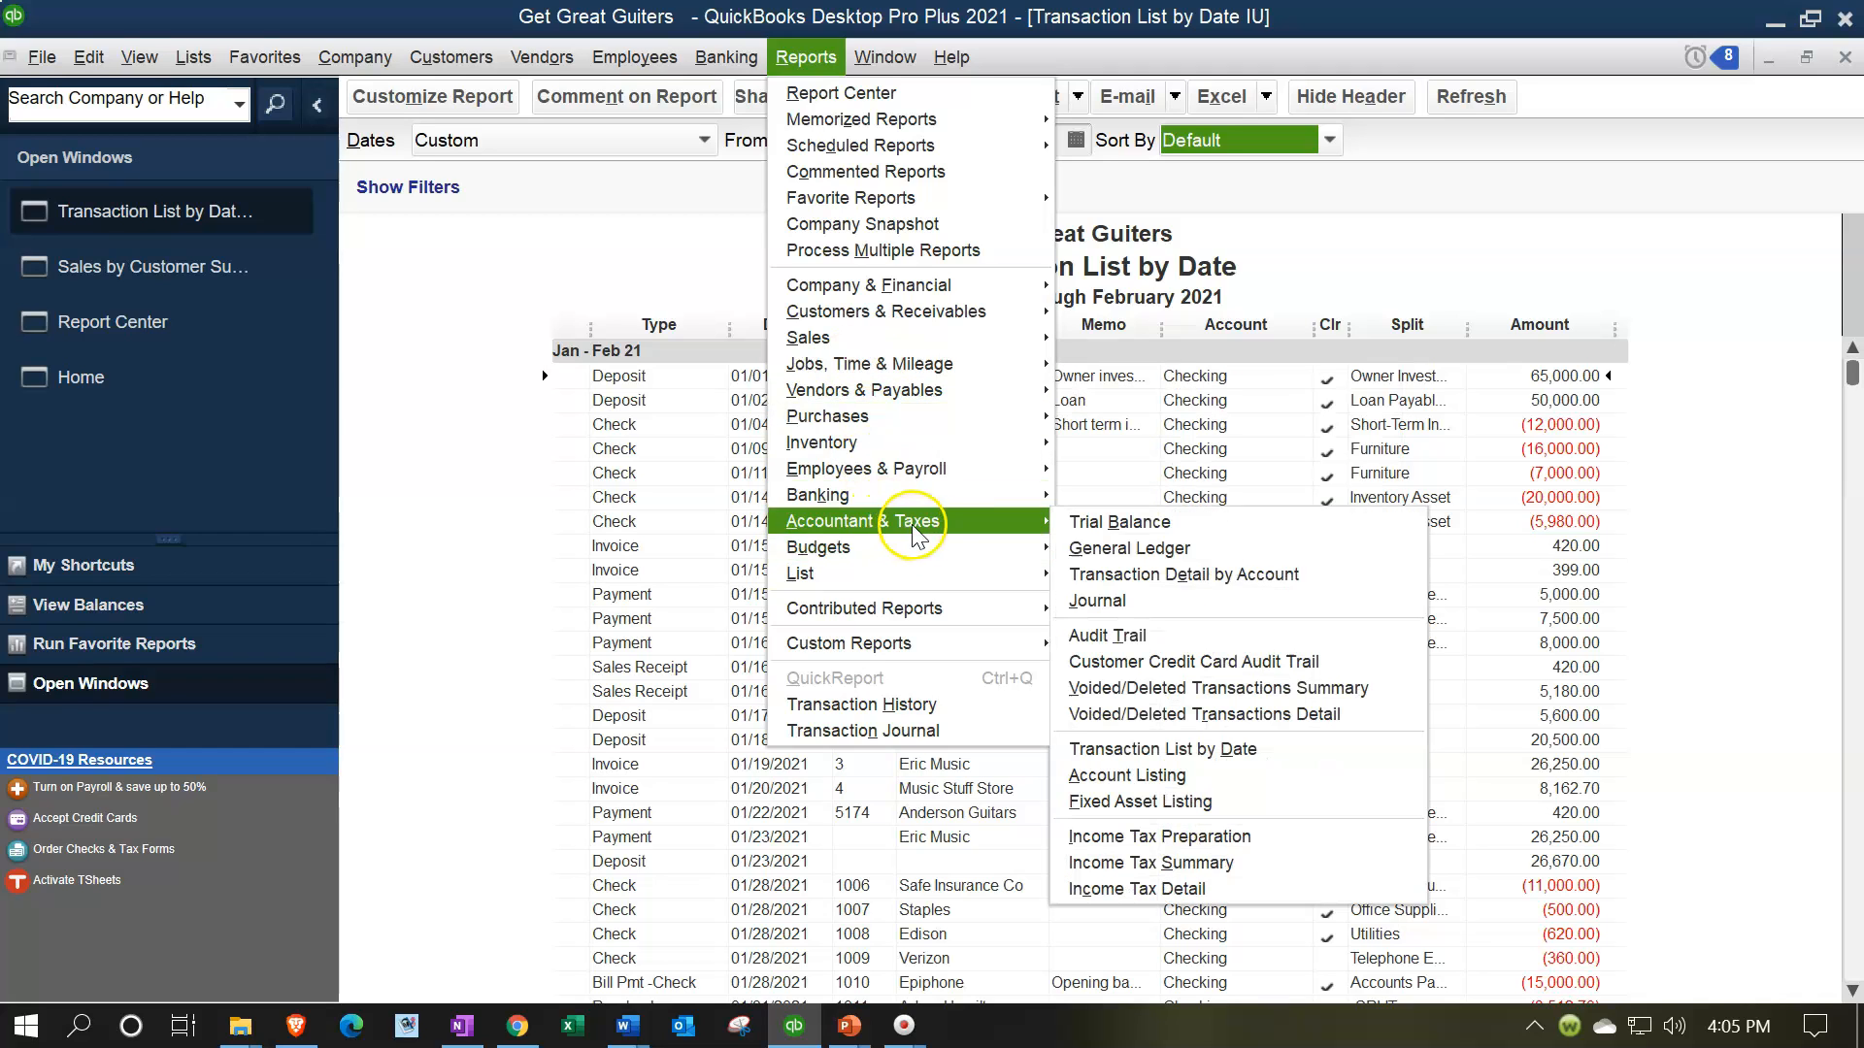
{"action": "left_click", "coordinate": [1132, 600]}
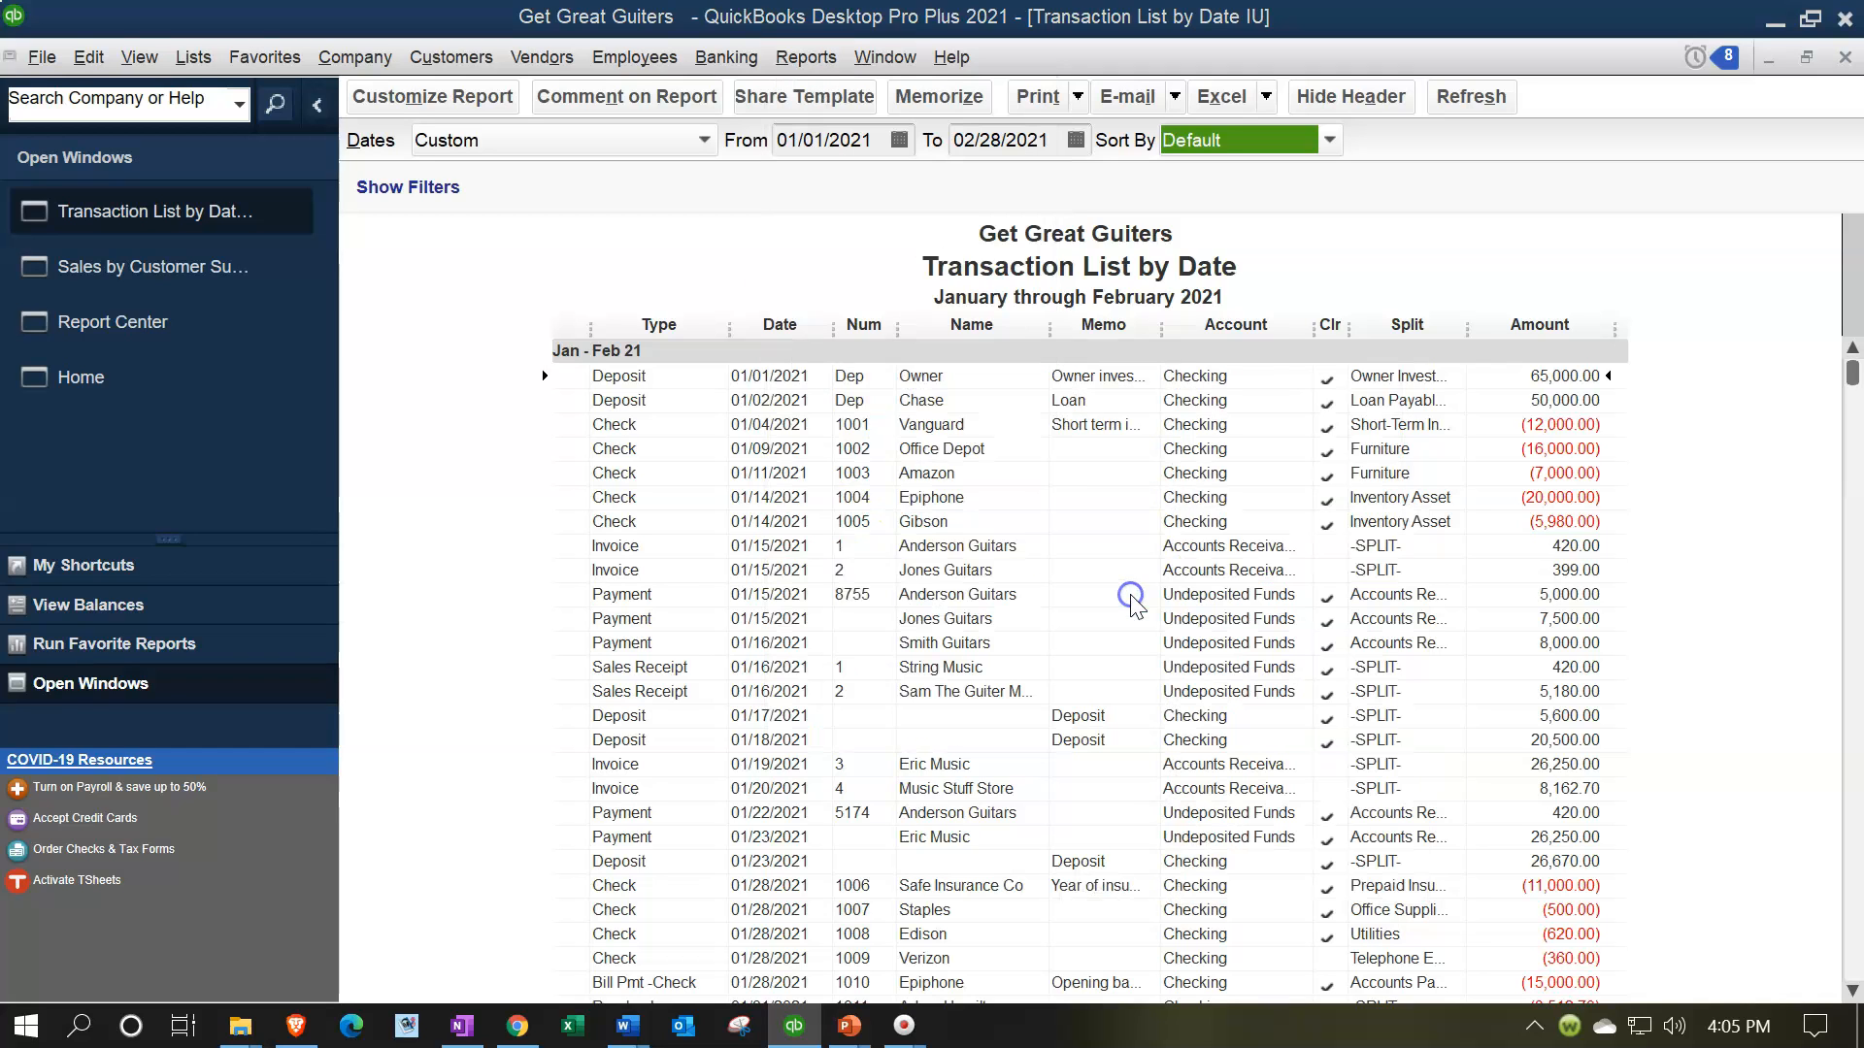
{"action": "left_click", "coordinate": [1097, 520]}
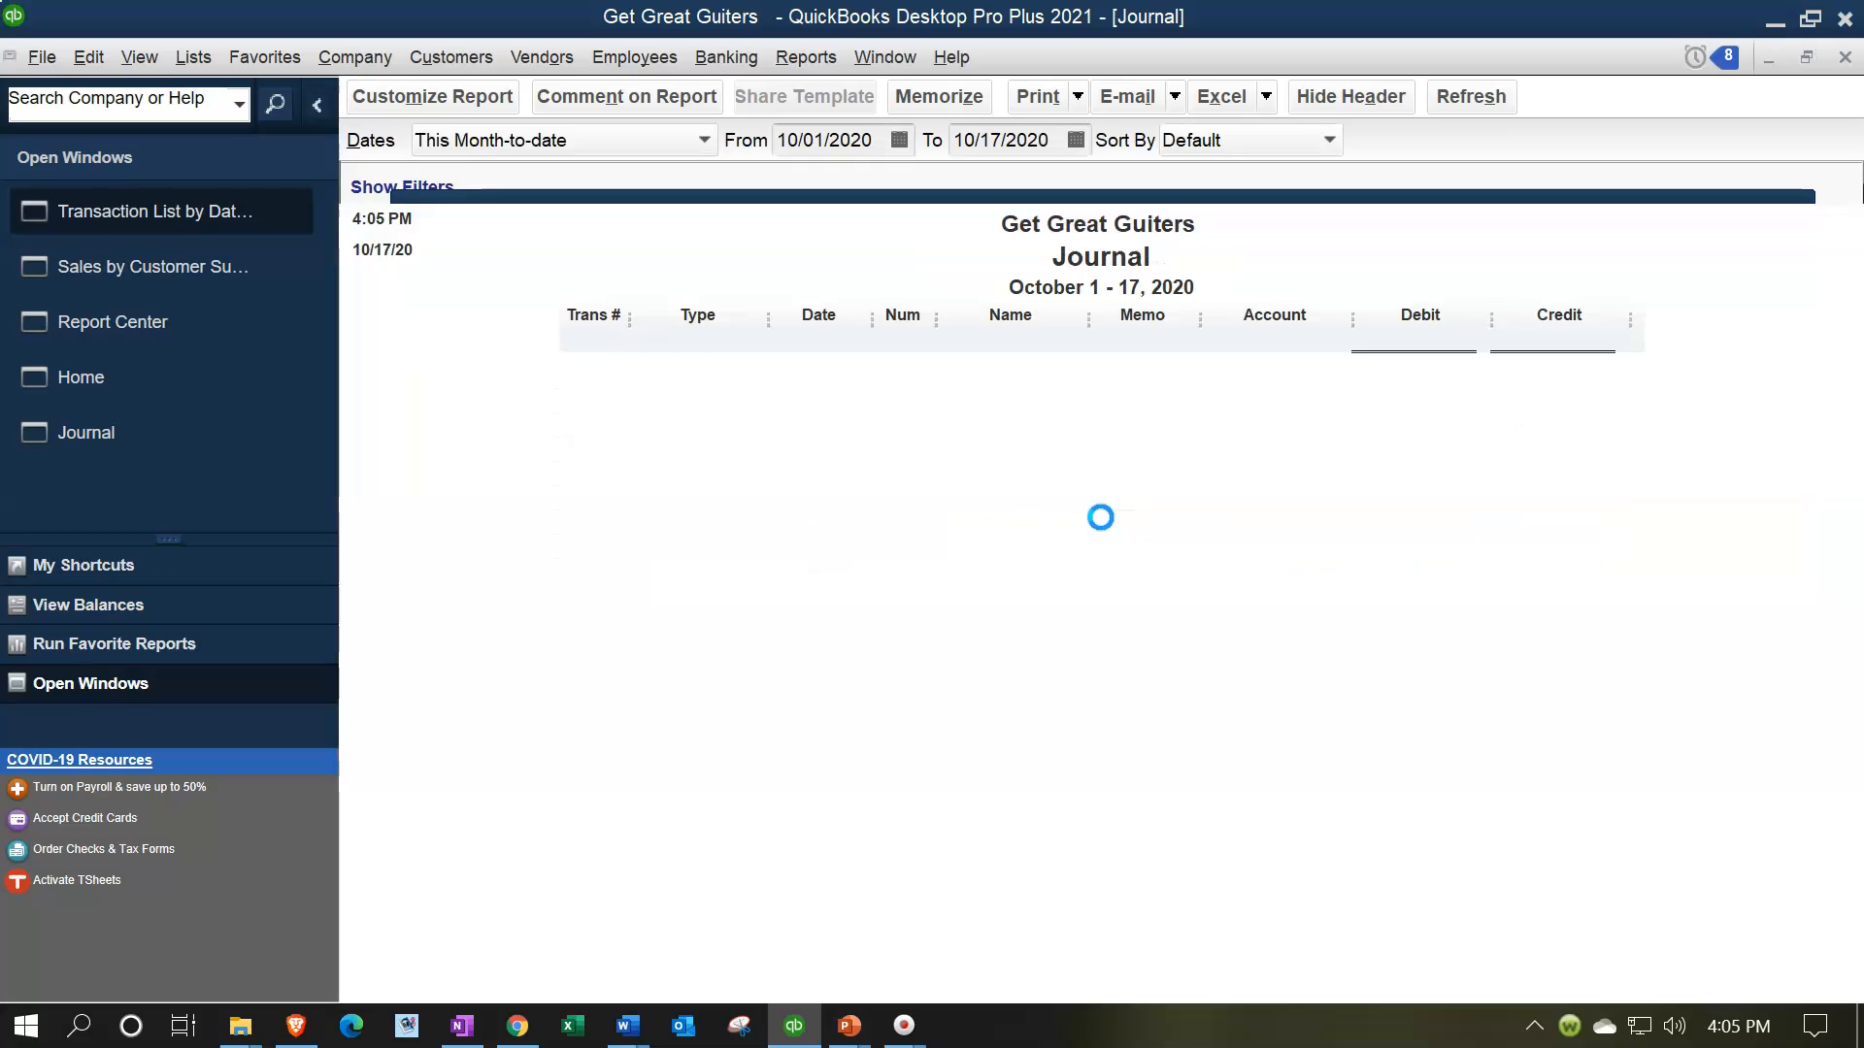
{"action": "type", "text": "01012021"}
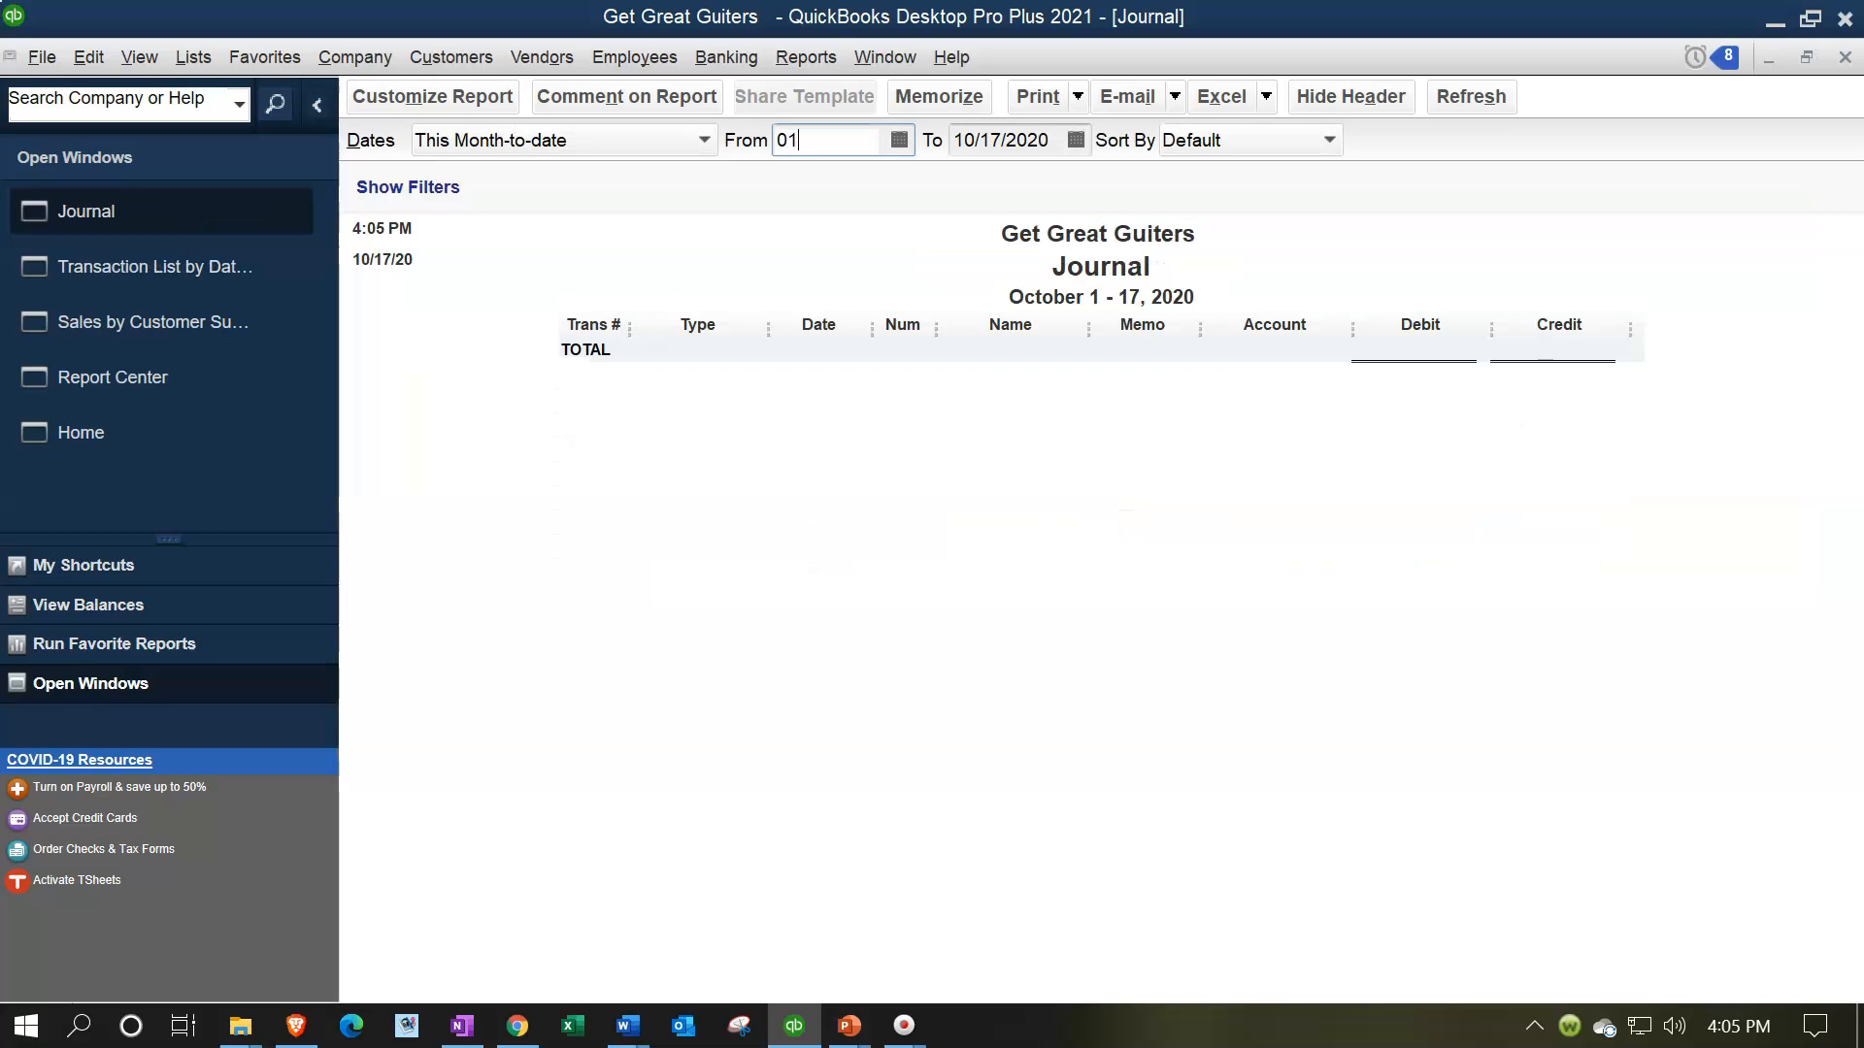
{"action": "key", "text": "Tab"}
{"action": "type", "text": "02/28/2021"}
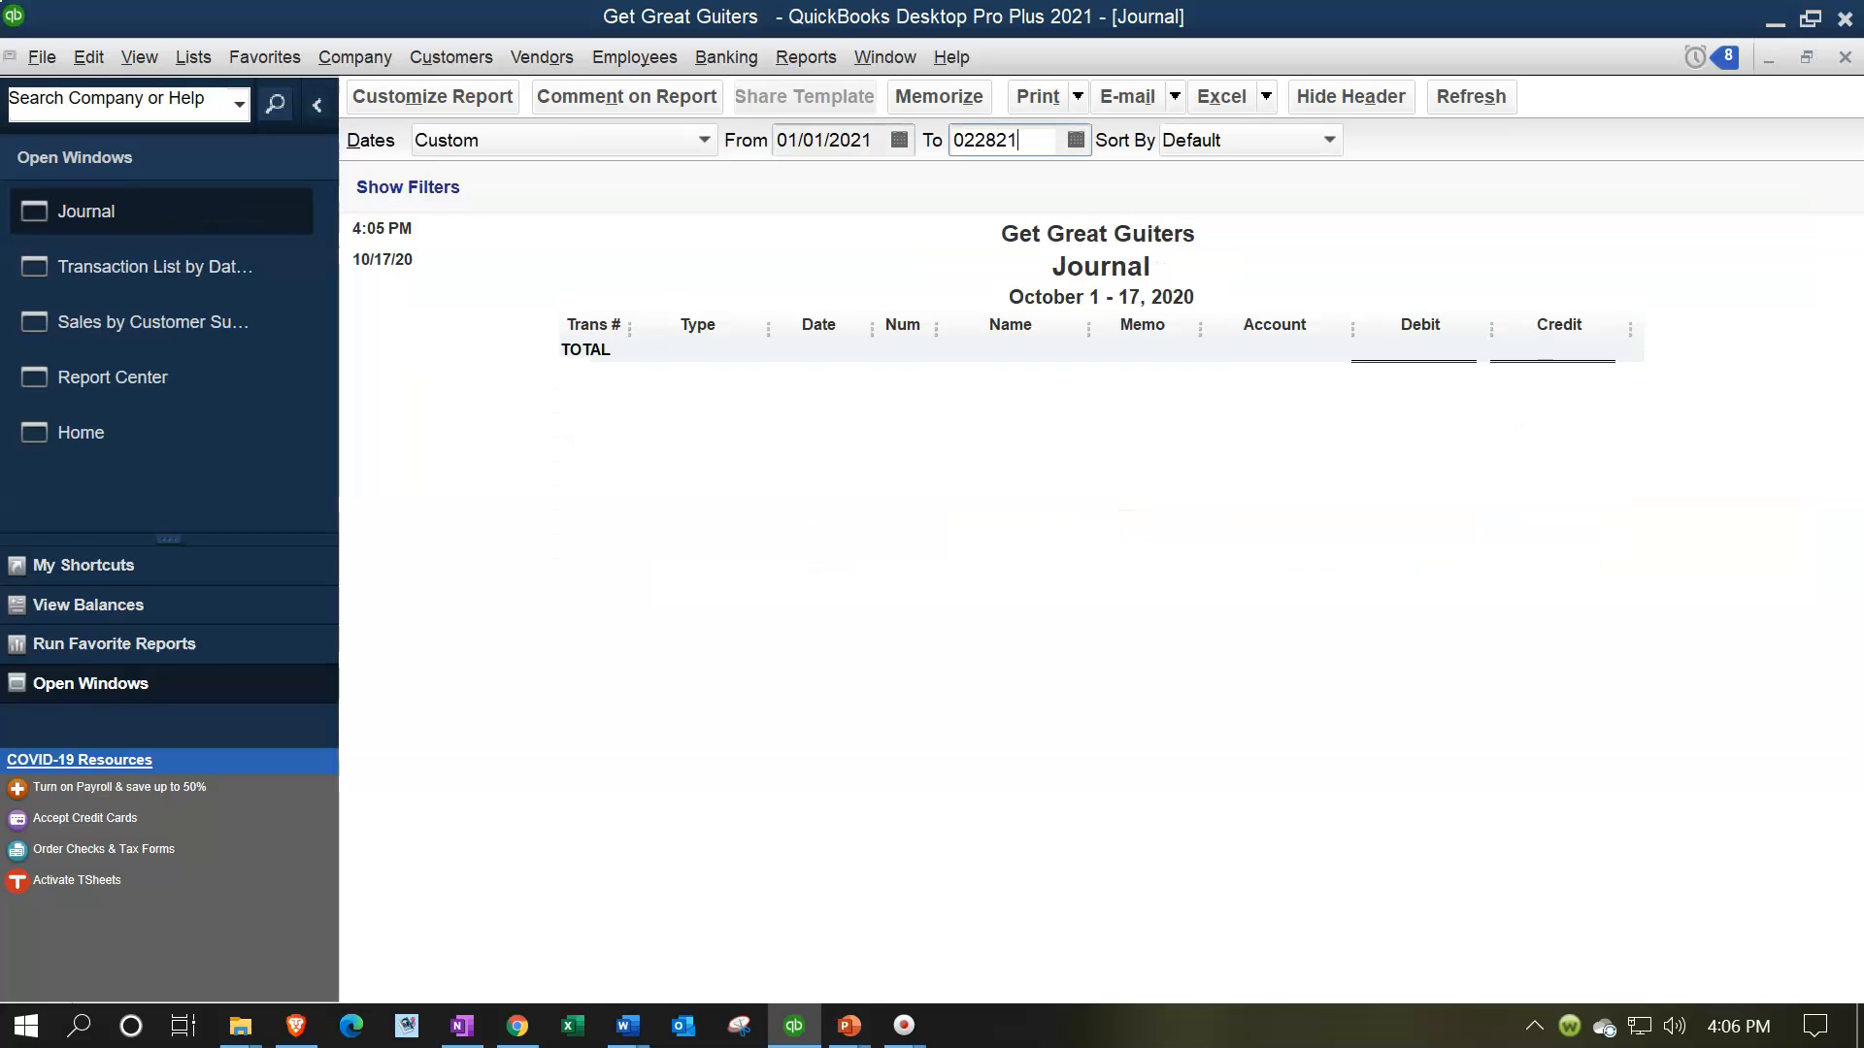
{"action": "key", "text": "Tab"}
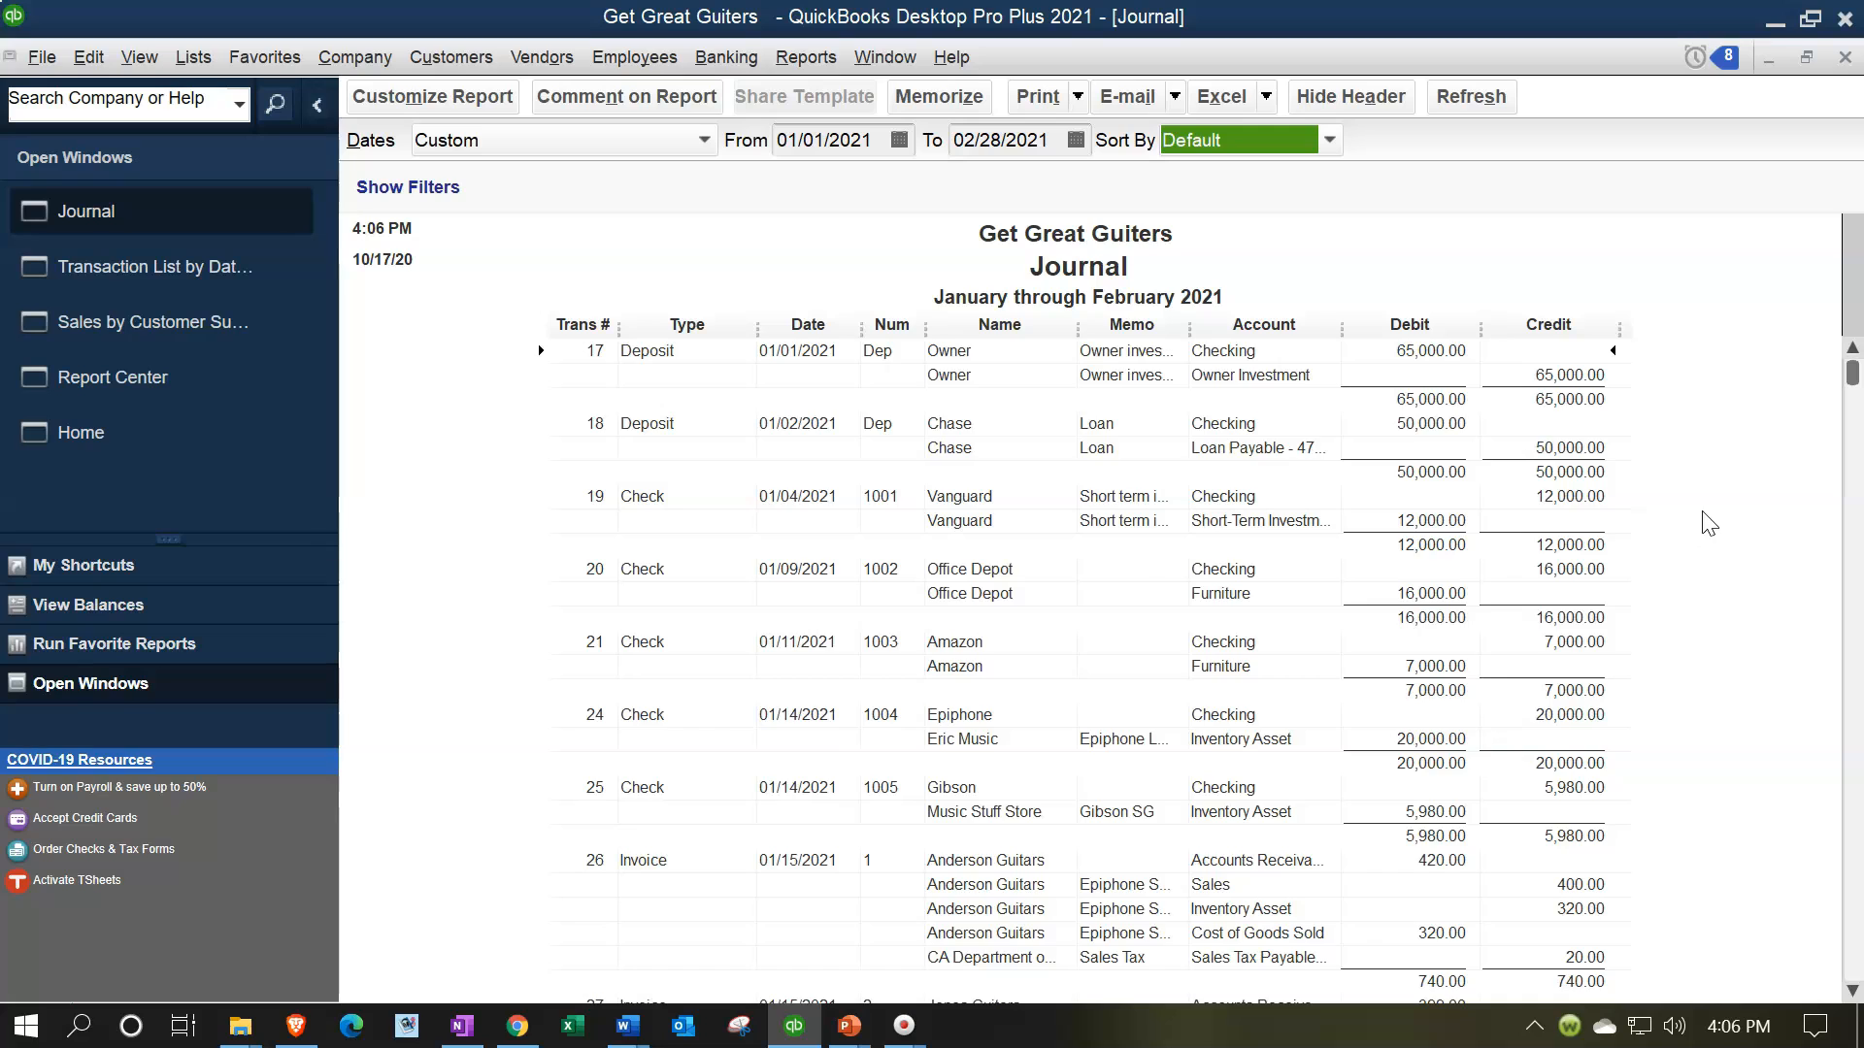
Examine the debit and credit entries behind each transaction type in the Journal report
{"action": "scroll", "coordinate": [1709, 524], "scroll_direction": "down", "scroll_amount": 5}
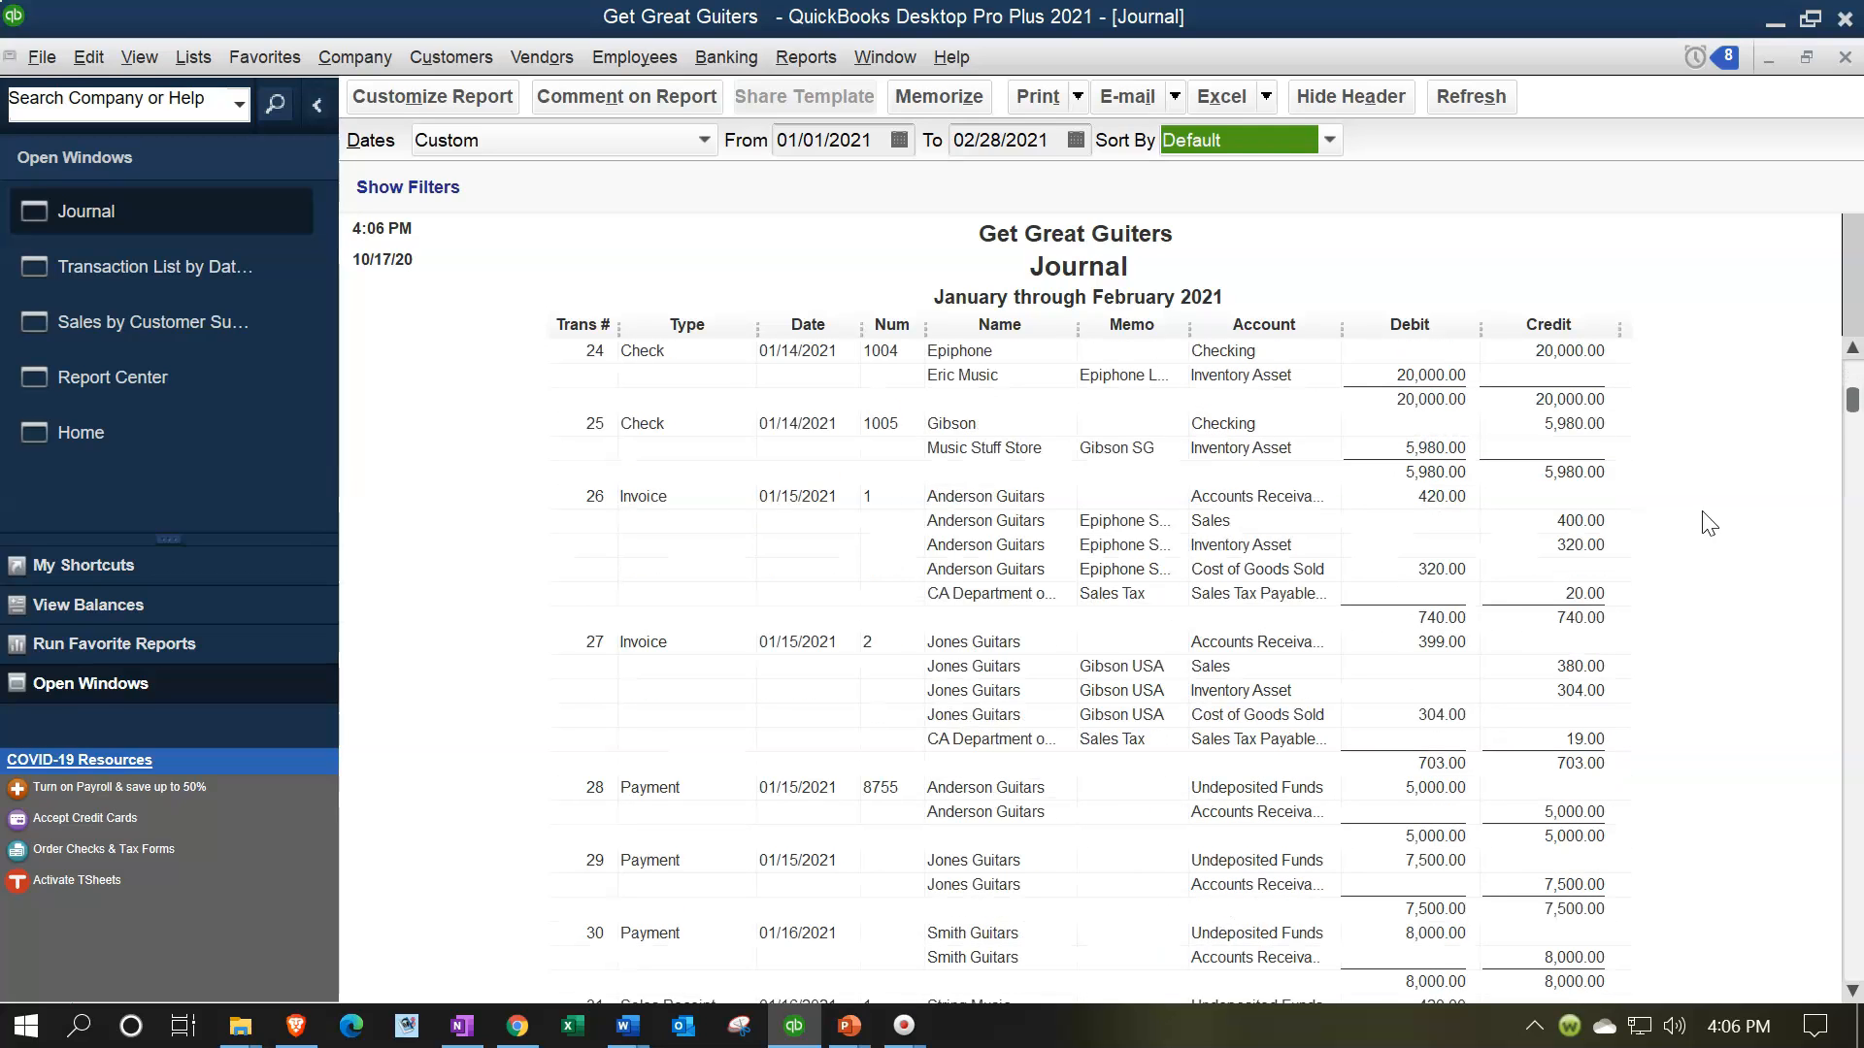
{"action": "scroll", "coordinate": [1710, 524], "scroll_direction": "down", "scroll_amount": 9}
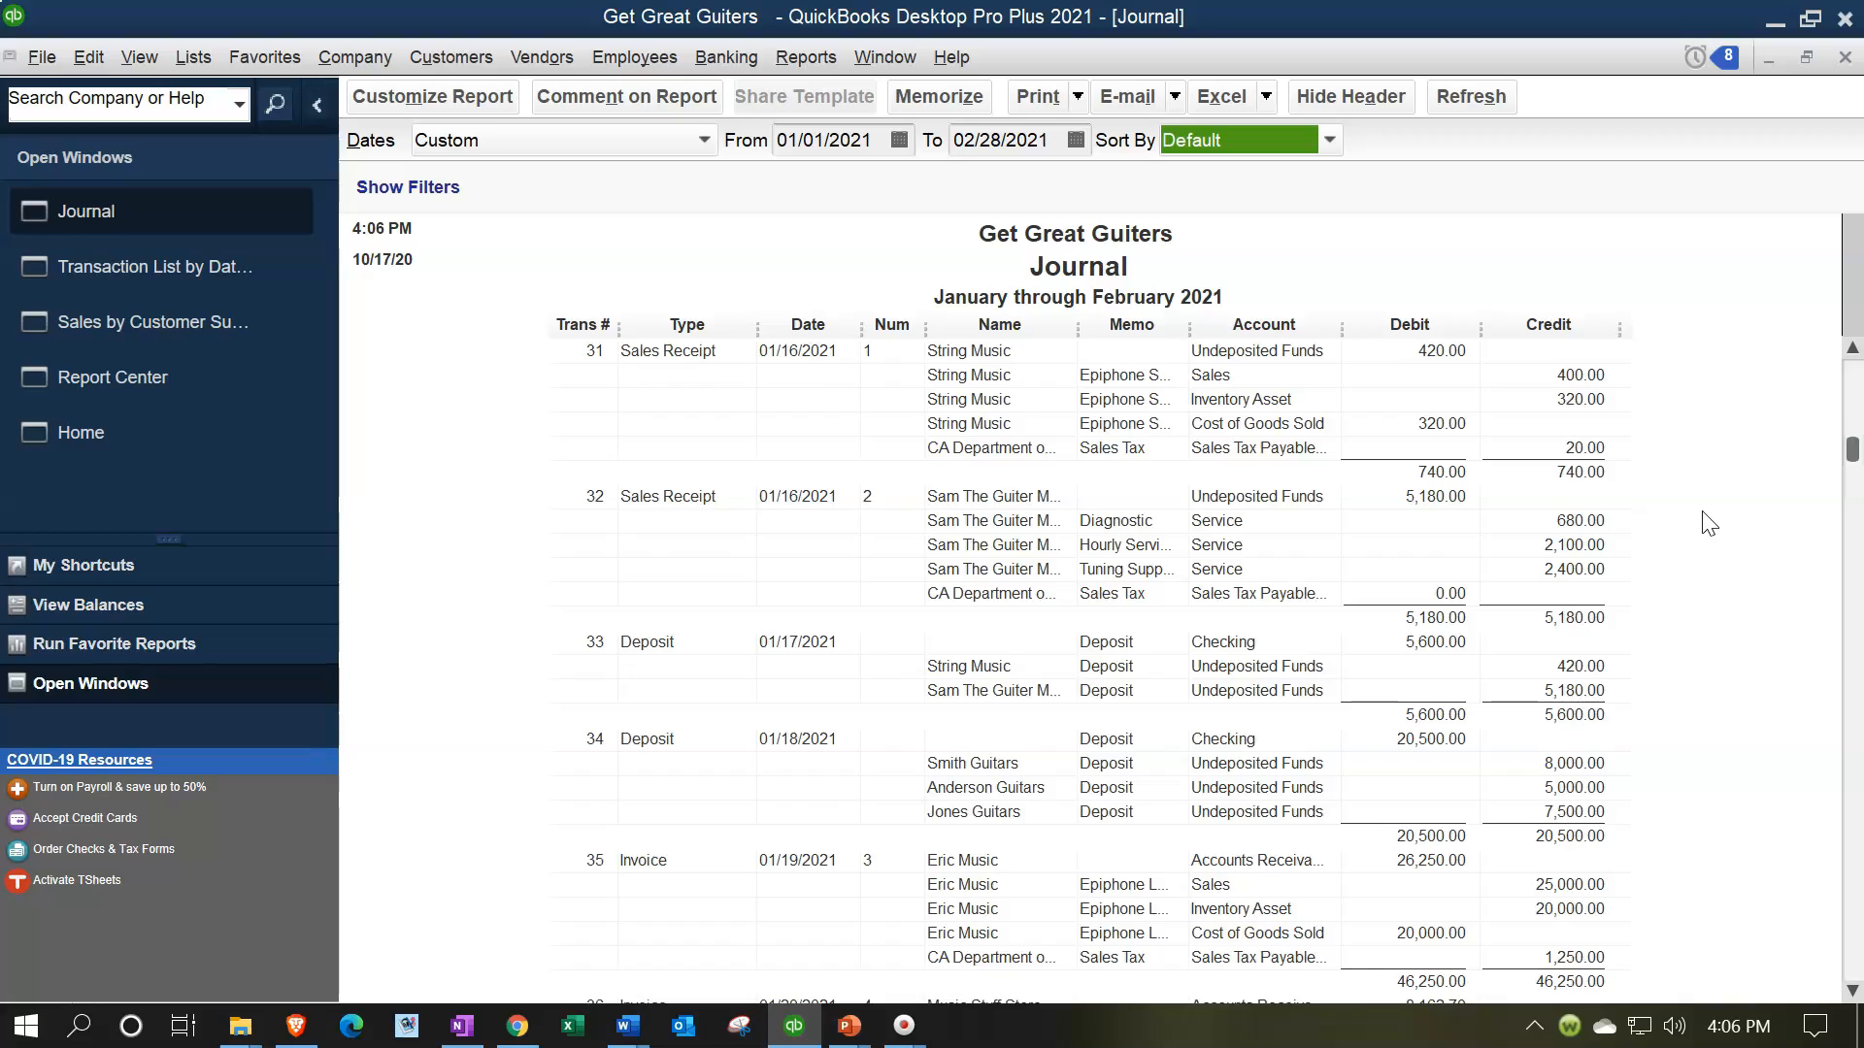
{"action": "scroll", "coordinate": [1710, 525], "scroll_direction": "down", "scroll_amount": 15}
{"action": "scroll", "coordinate": [1709, 524], "scroll_direction": "down", "scroll_amount": 20}
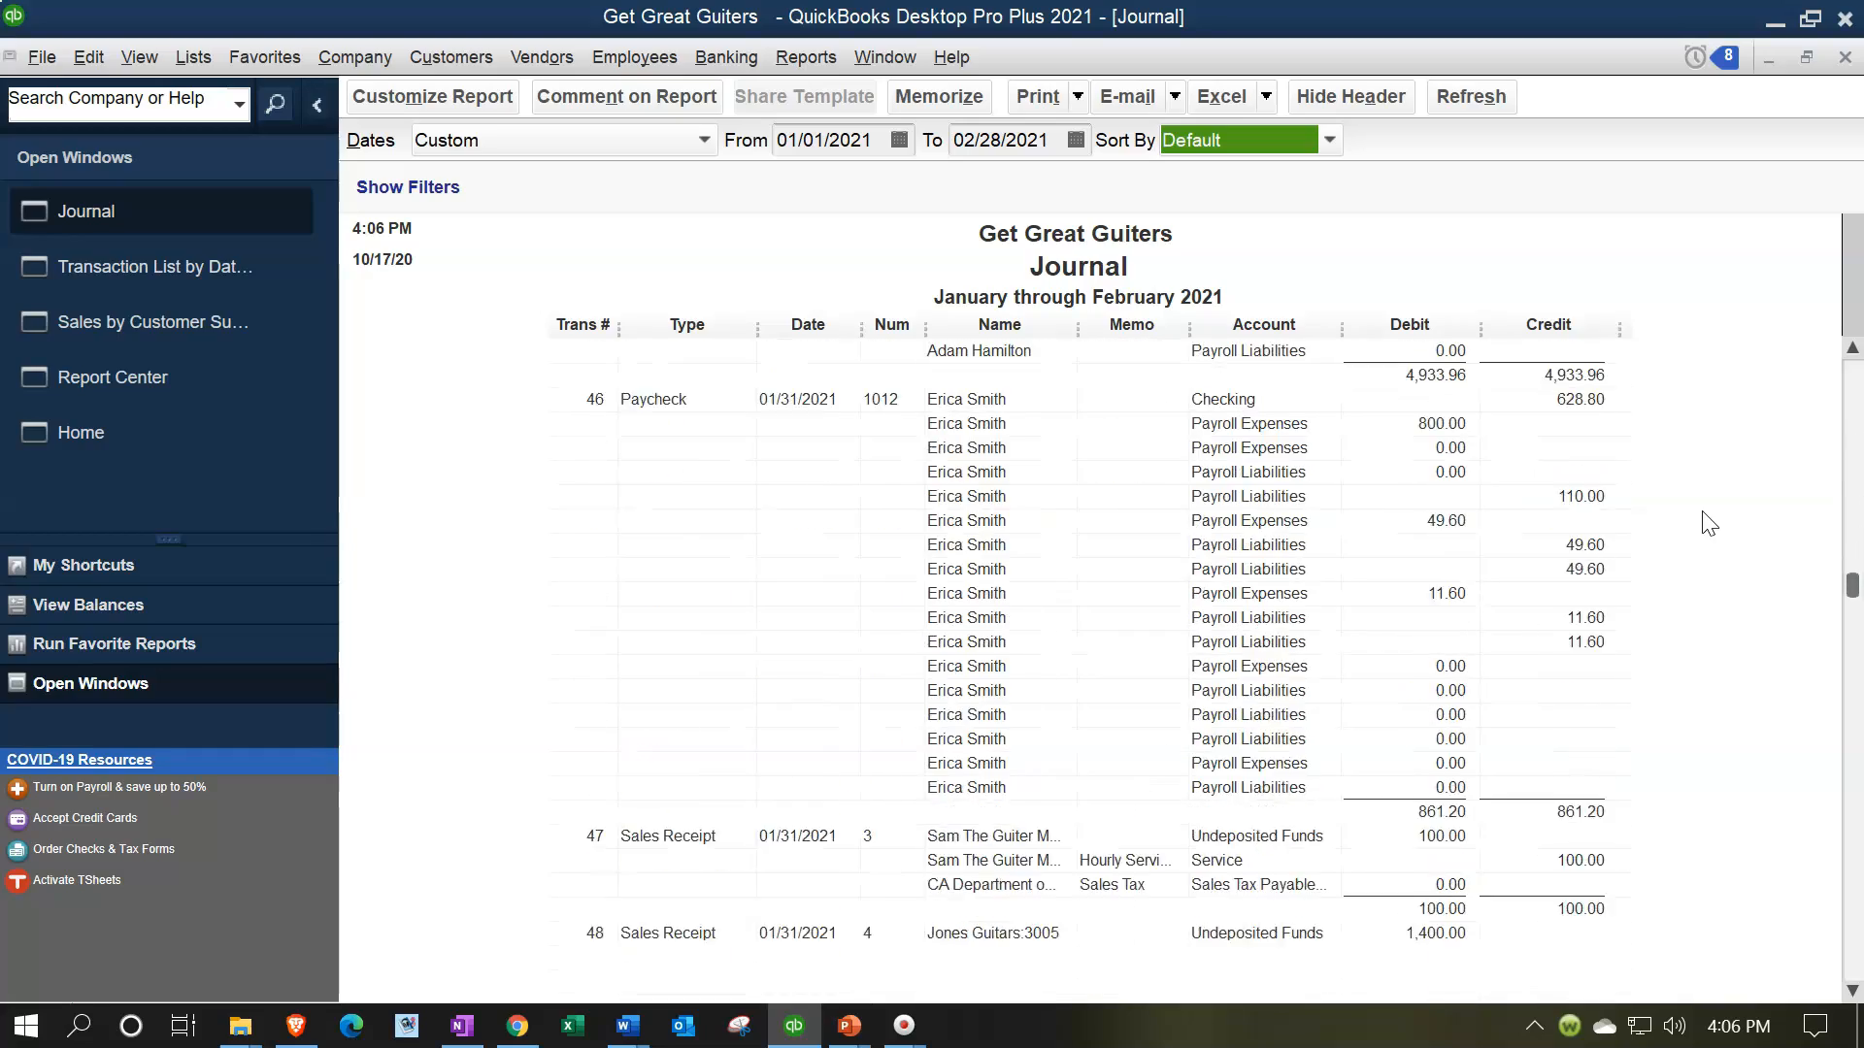
{"action": "scroll", "coordinate": [1709, 524], "scroll_direction": "down", "scroll_amount": 11}
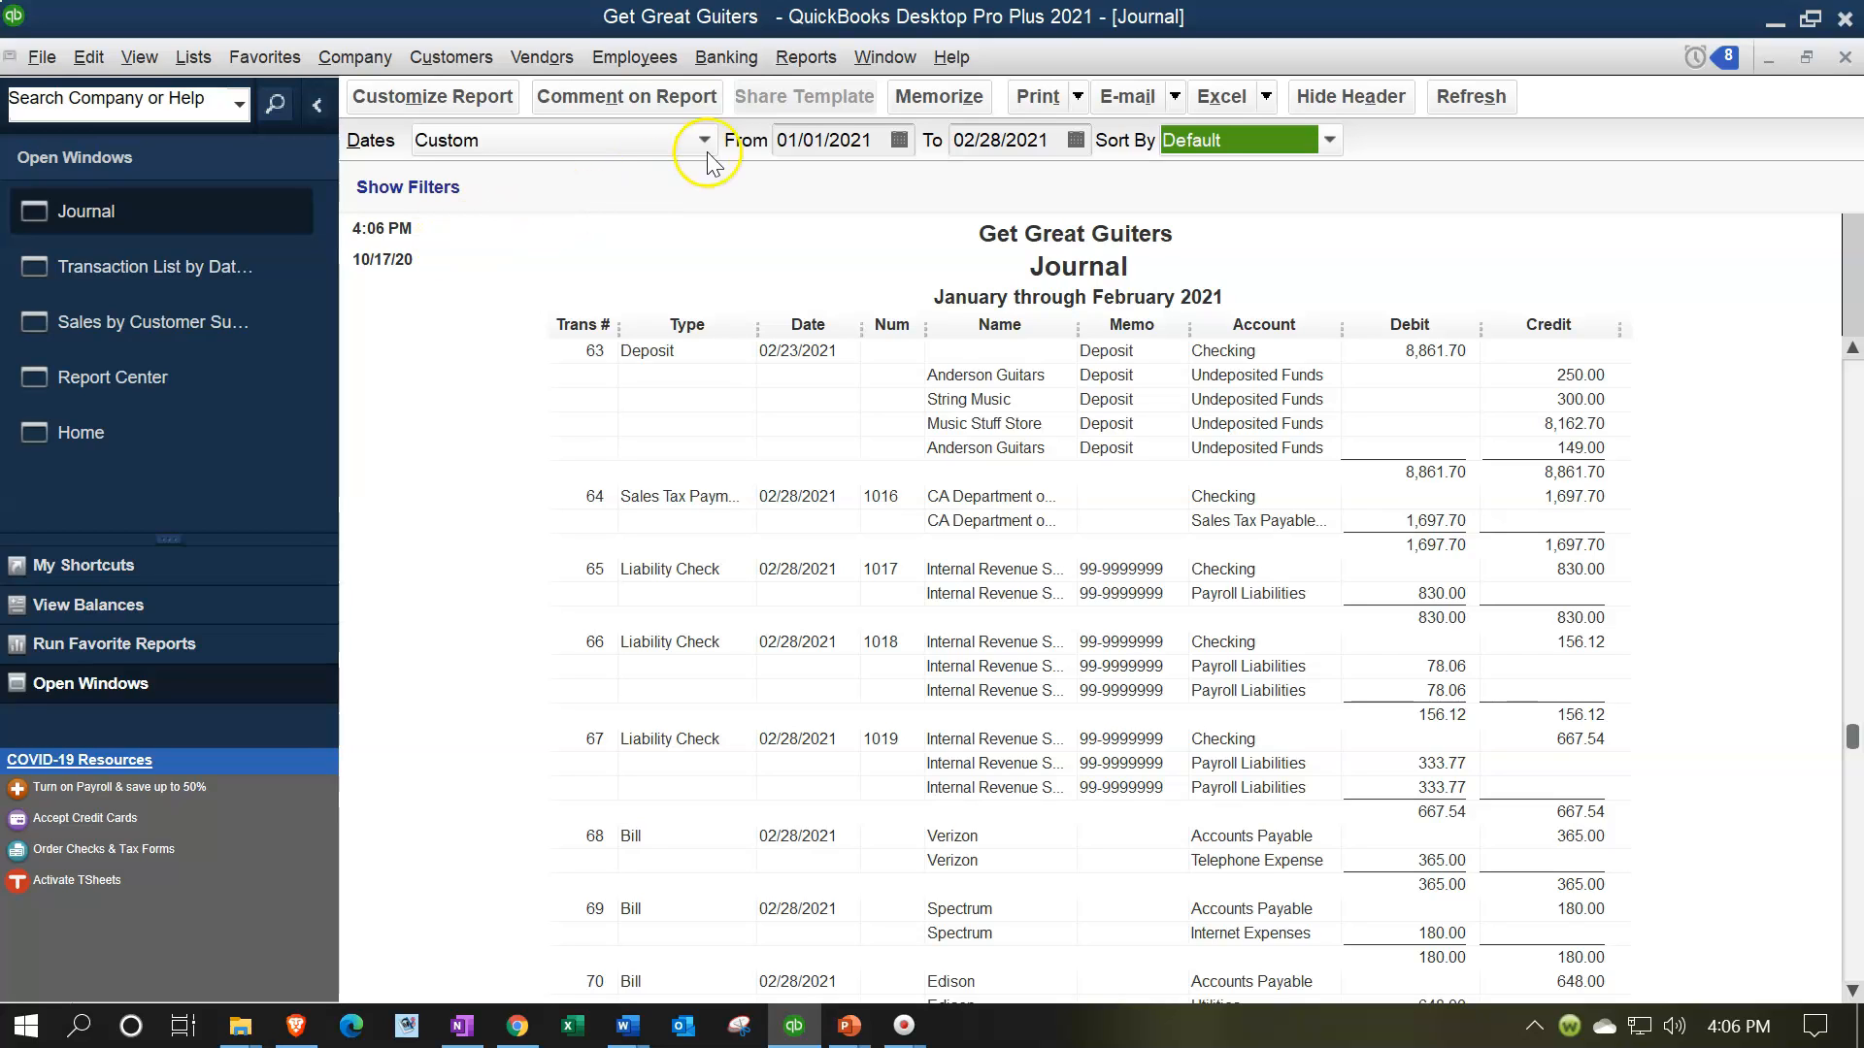
Look over the accountant and tax reports and the memorized report groups, including Client Month End Reports and Internal Reports
{"action": "left_click", "coordinate": [815, 58]}
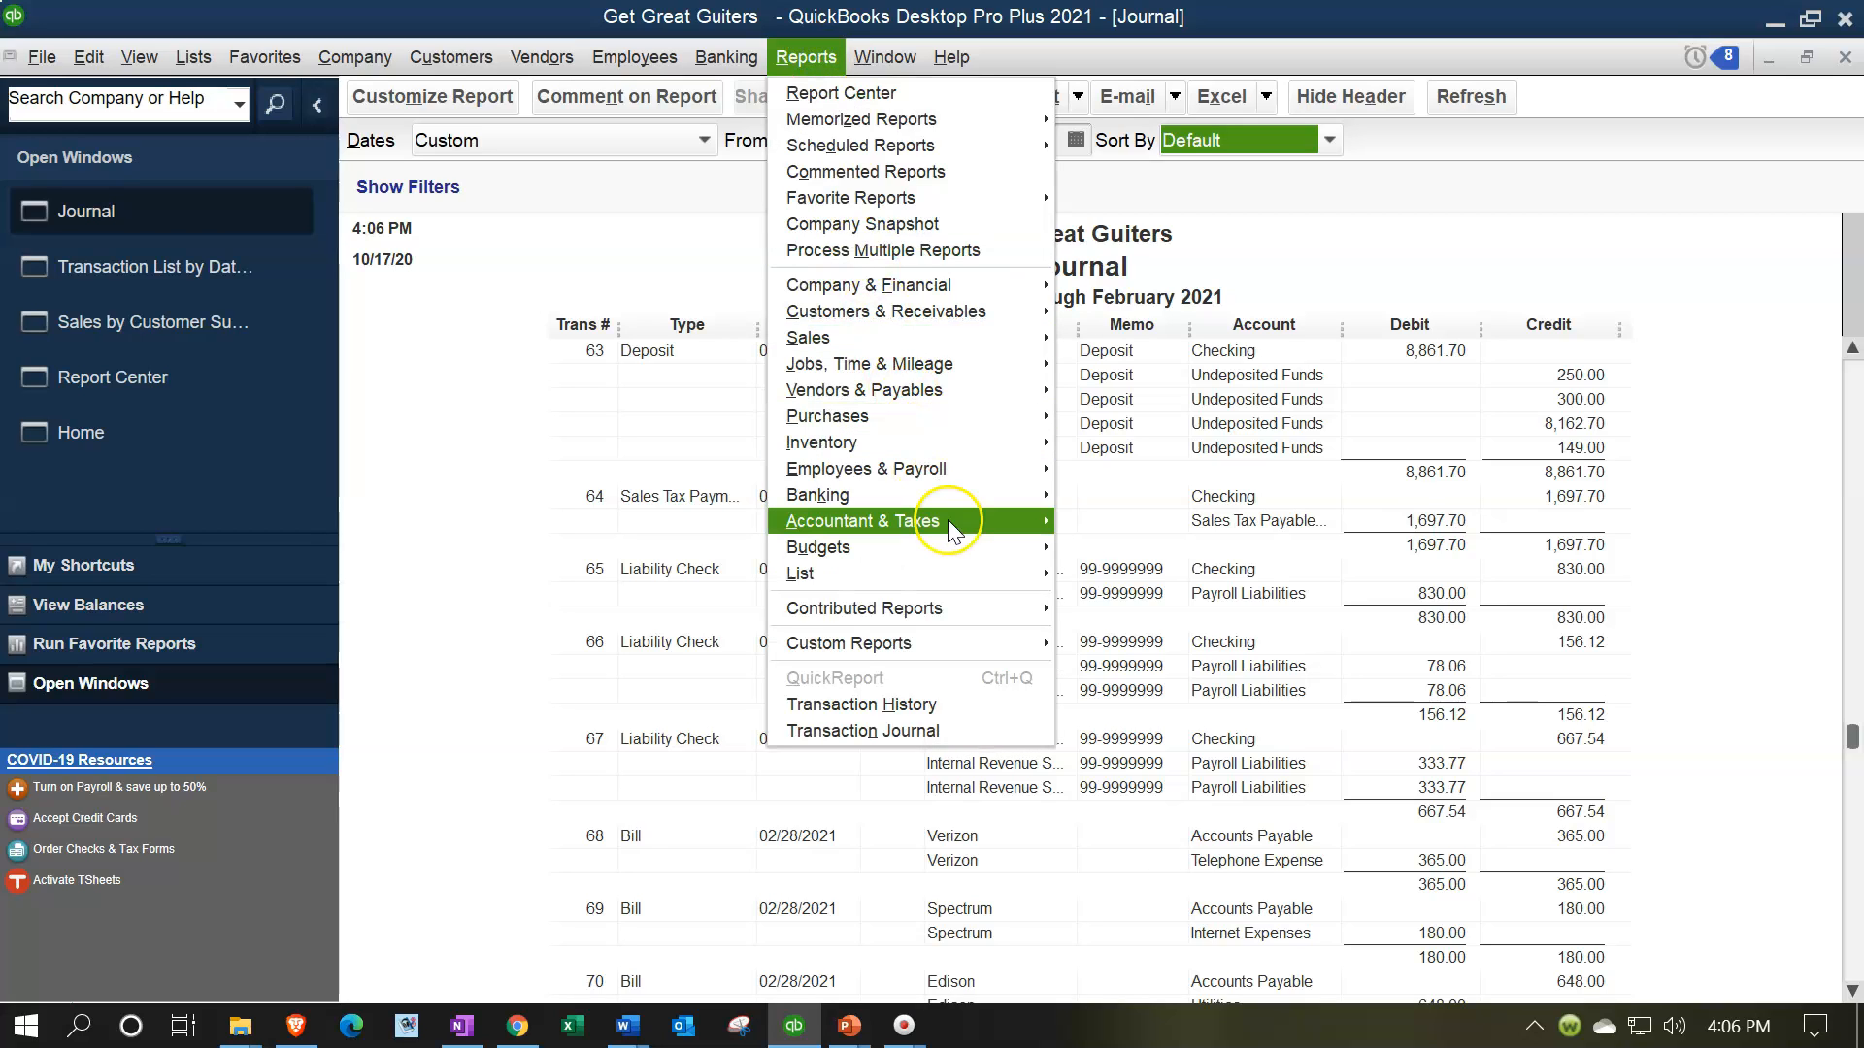
{"action": "mouse_move", "coordinate": [947, 520]}
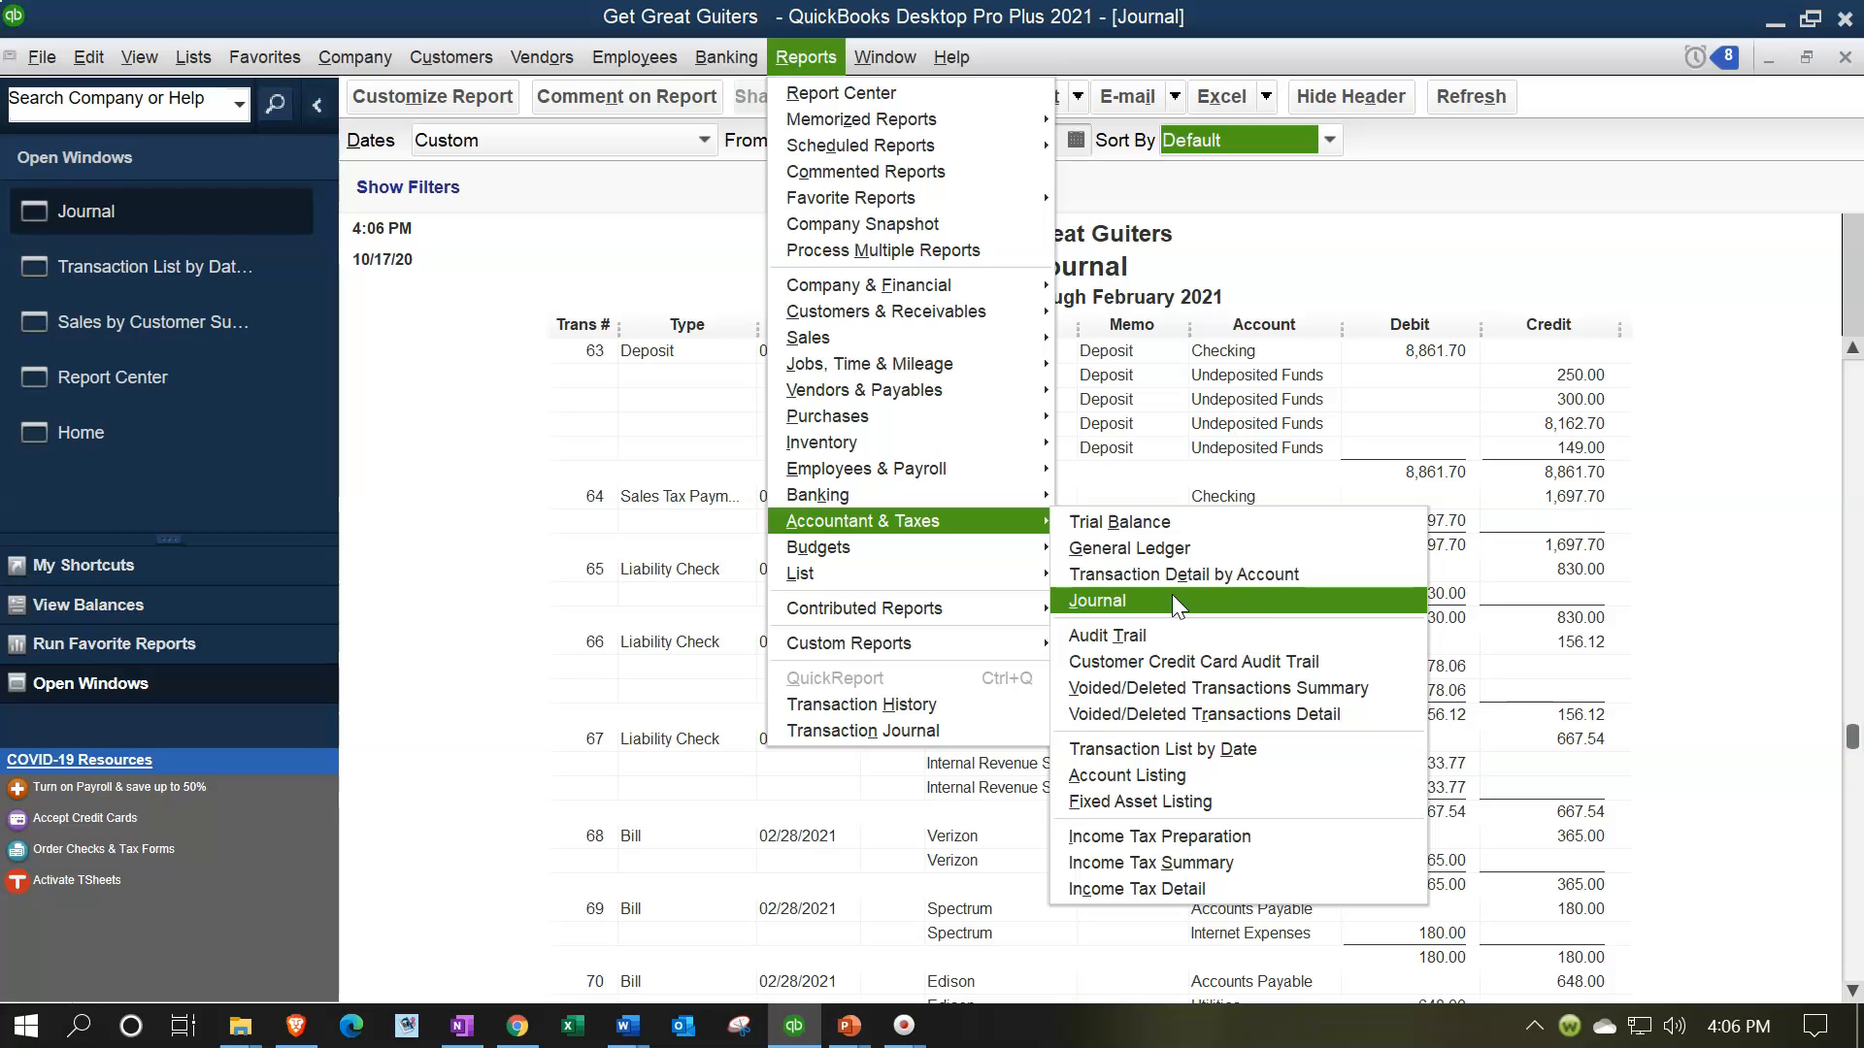
{"action": "left_click", "coordinate": [983, 119]}
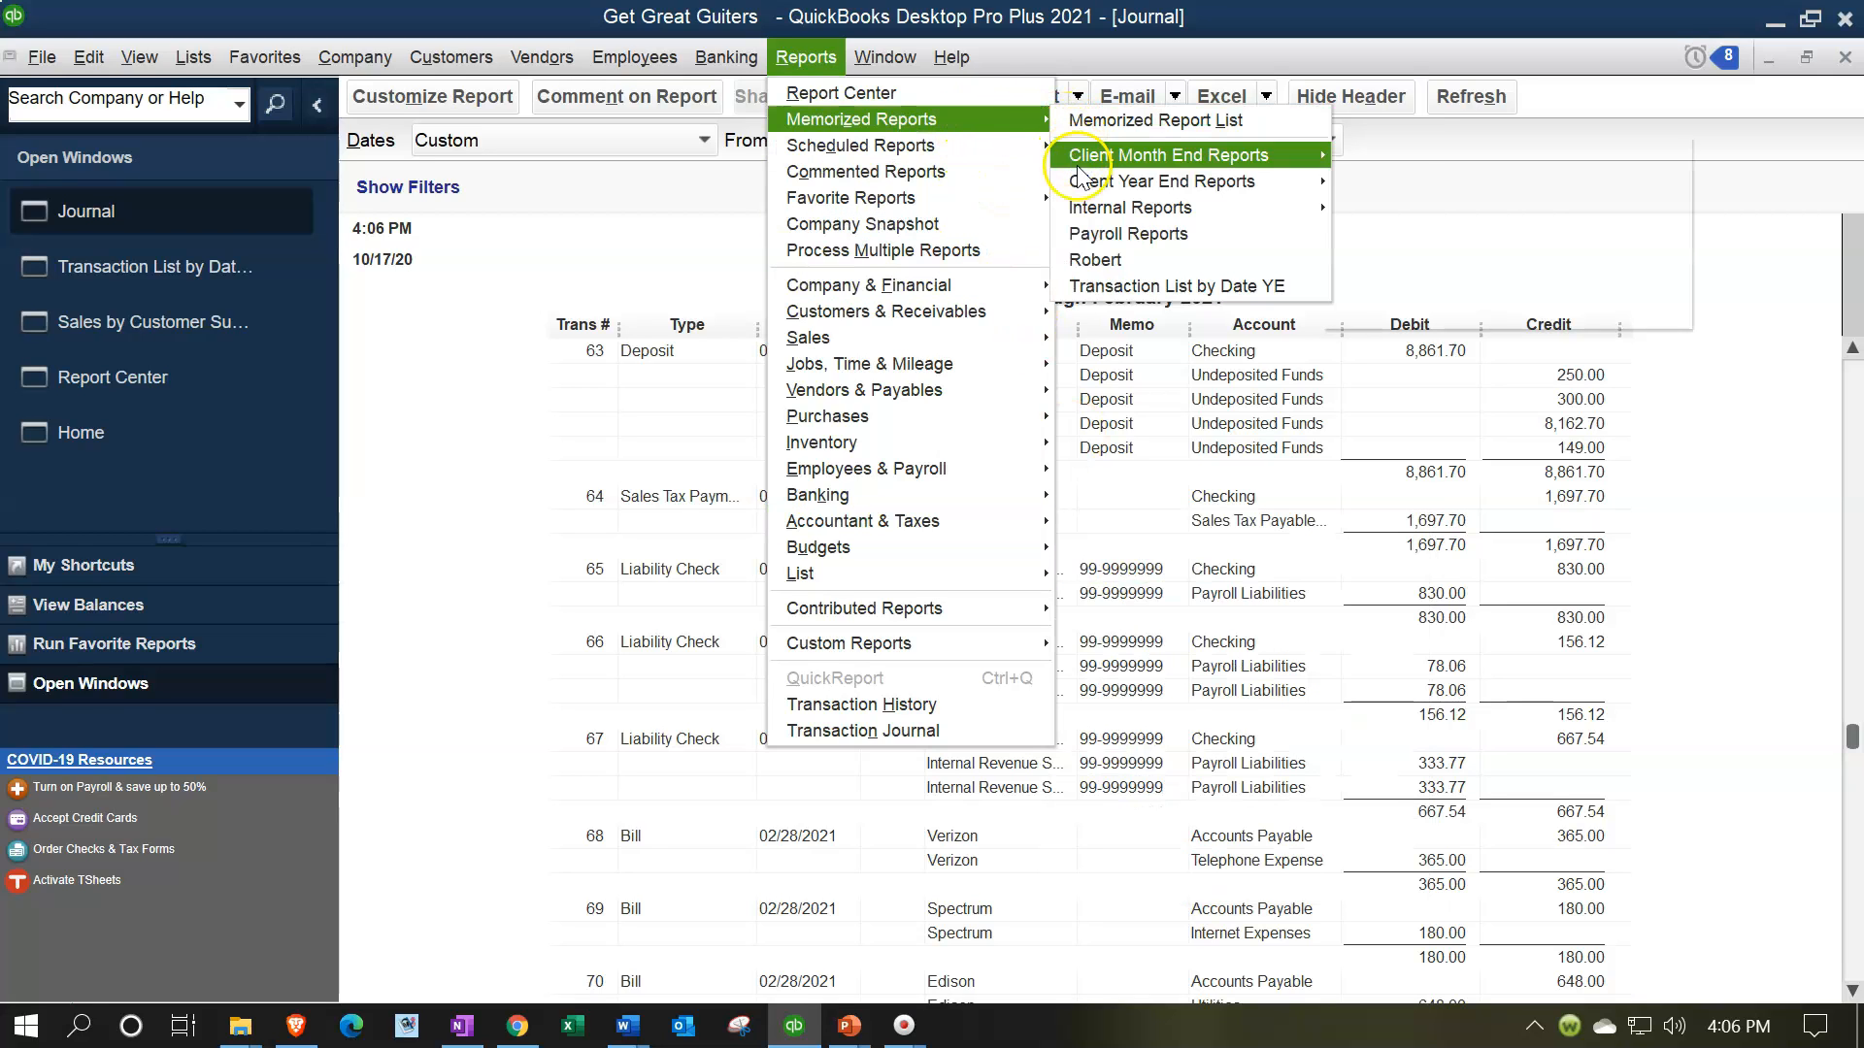
{"action": "mouse_move", "coordinate": [1282, 215]}
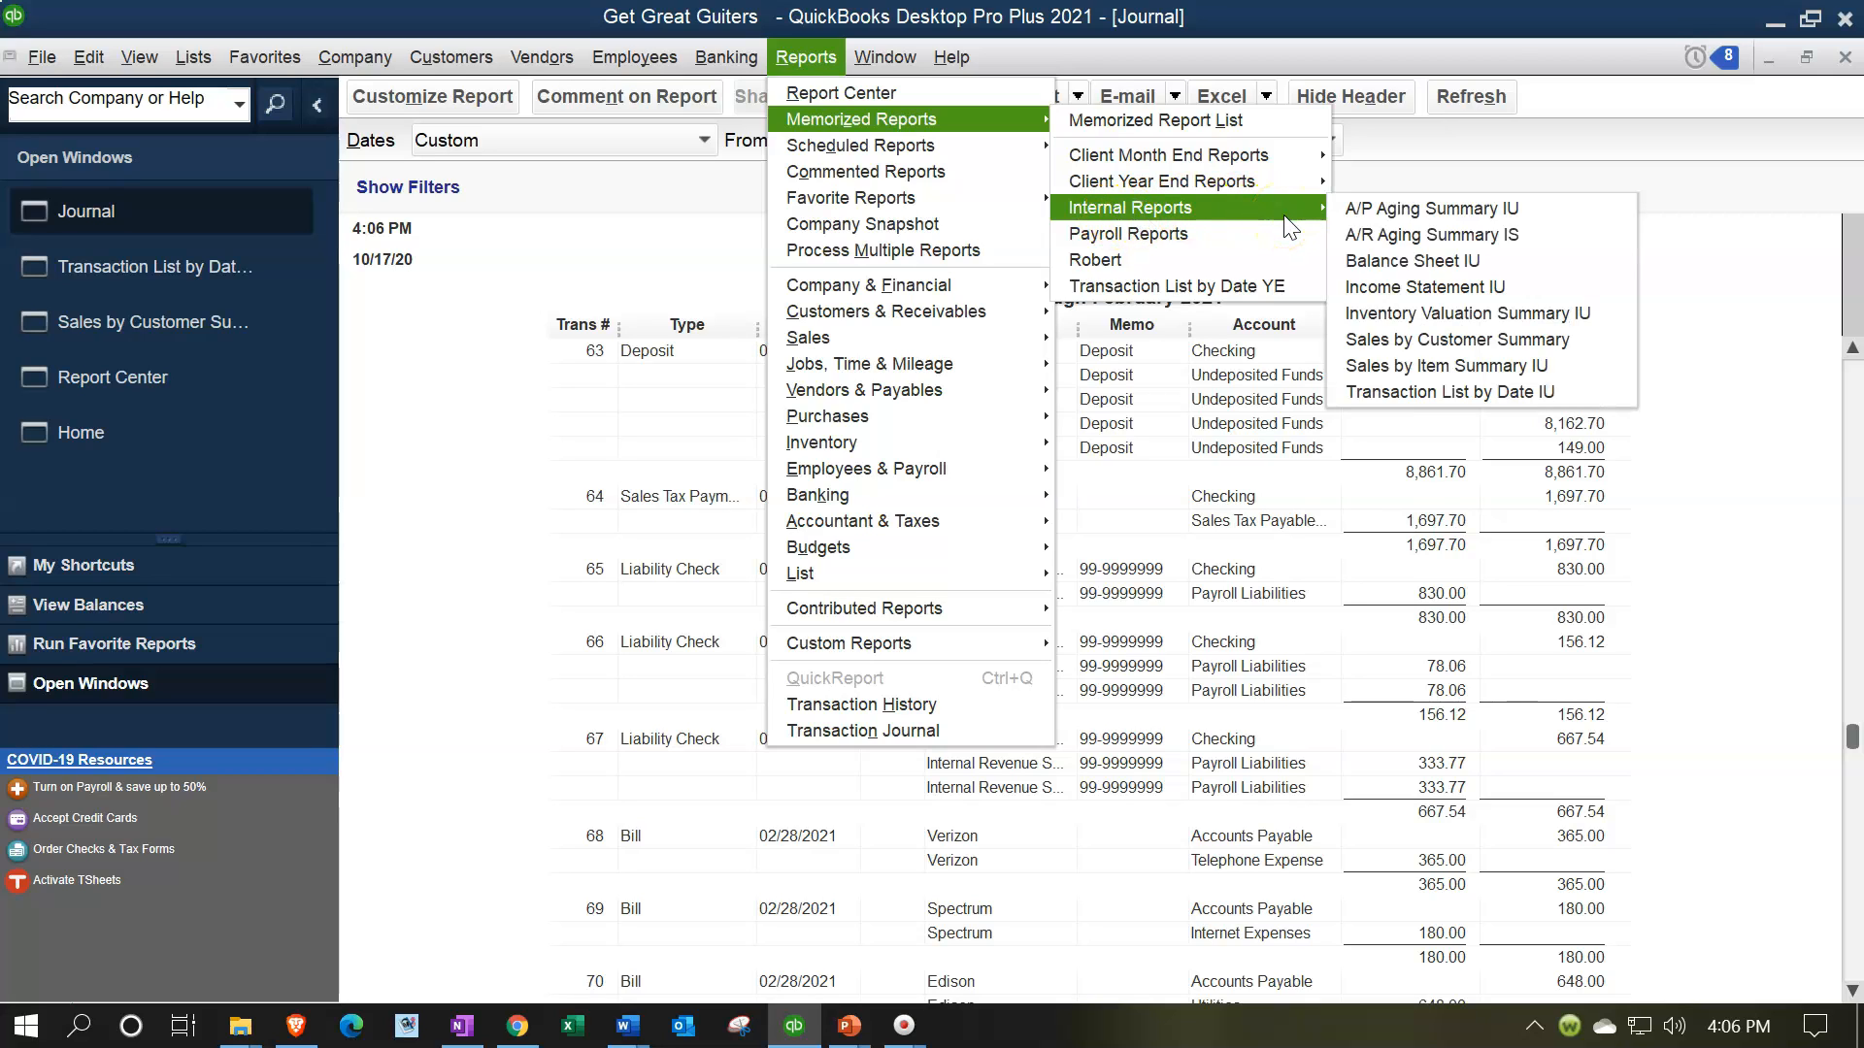
{"action": "left_click", "coordinate": [497, 539]}
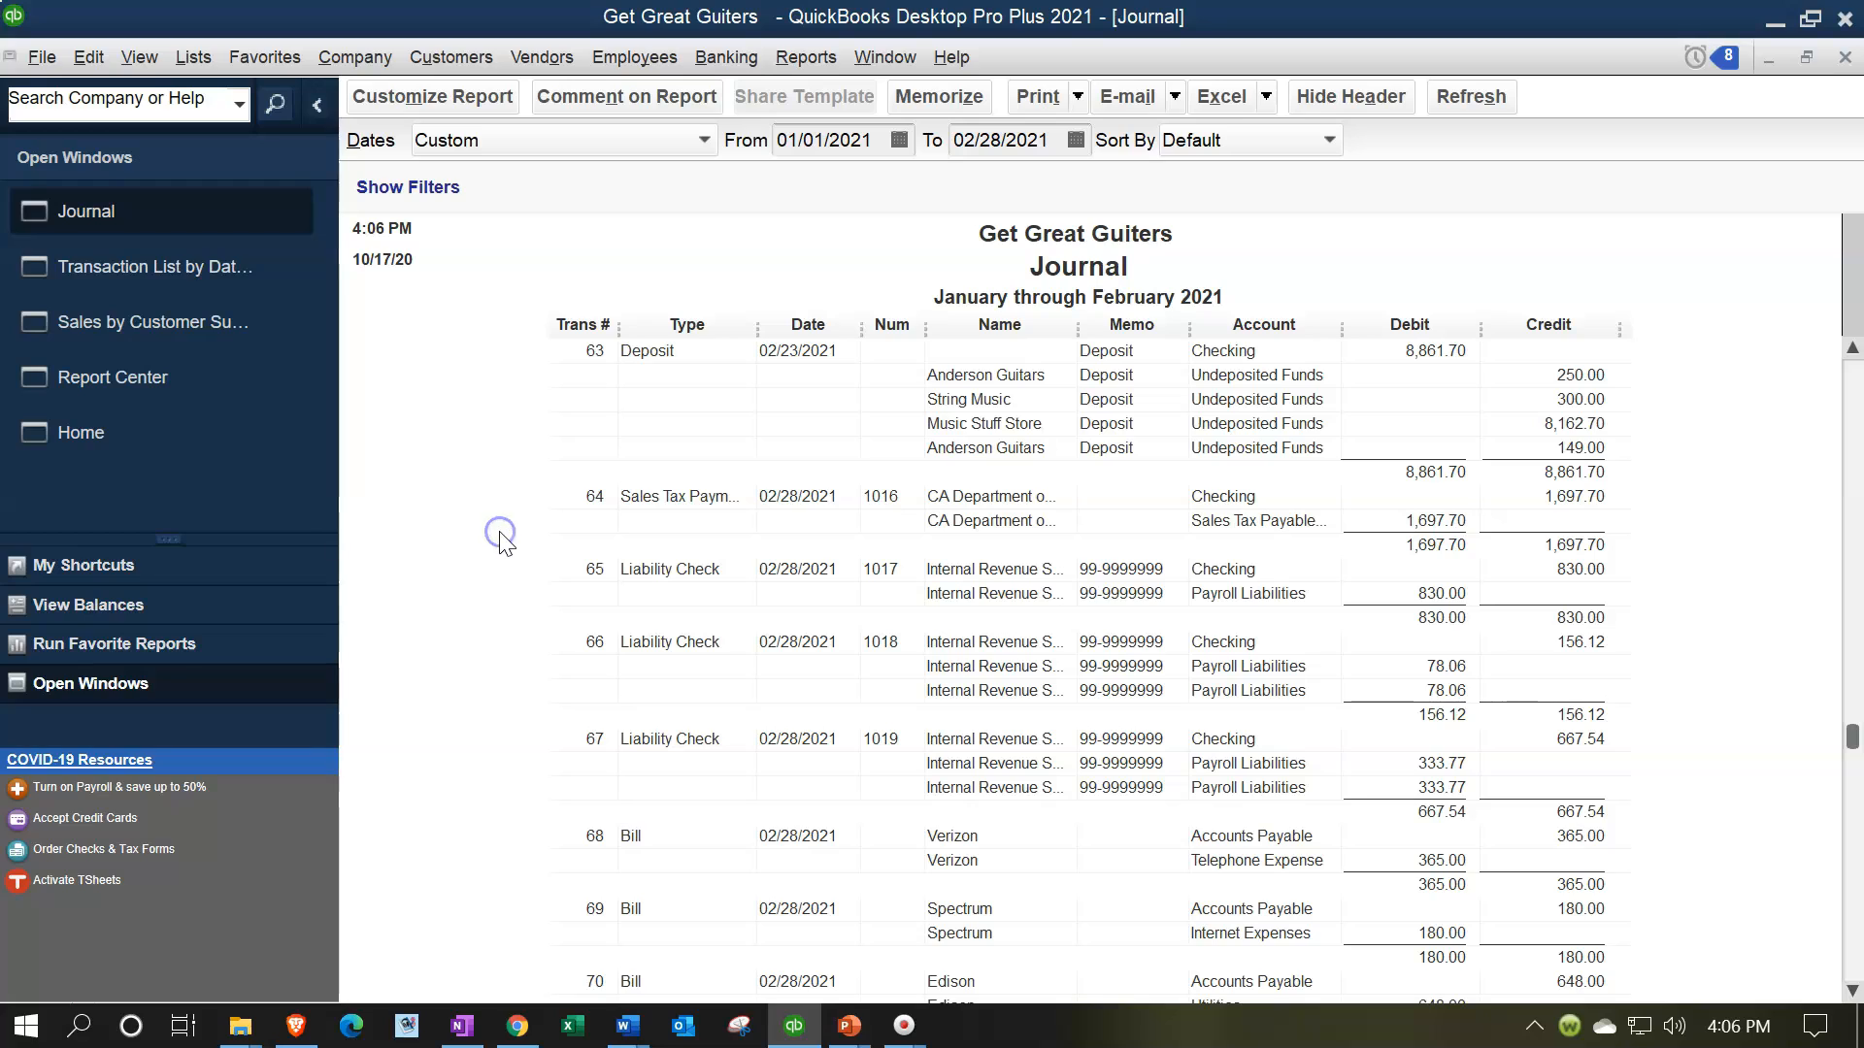
{"action": "left_click", "coordinate": [509, 517]}
{"action": "left_click", "coordinate": [528, 513]}
Close the Journal report and open Financial Stmts 02.28.21.xlsx from the Section 1 - 5 Reports folder in Excel
{"action": "left_click", "coordinate": [1844, 61]}
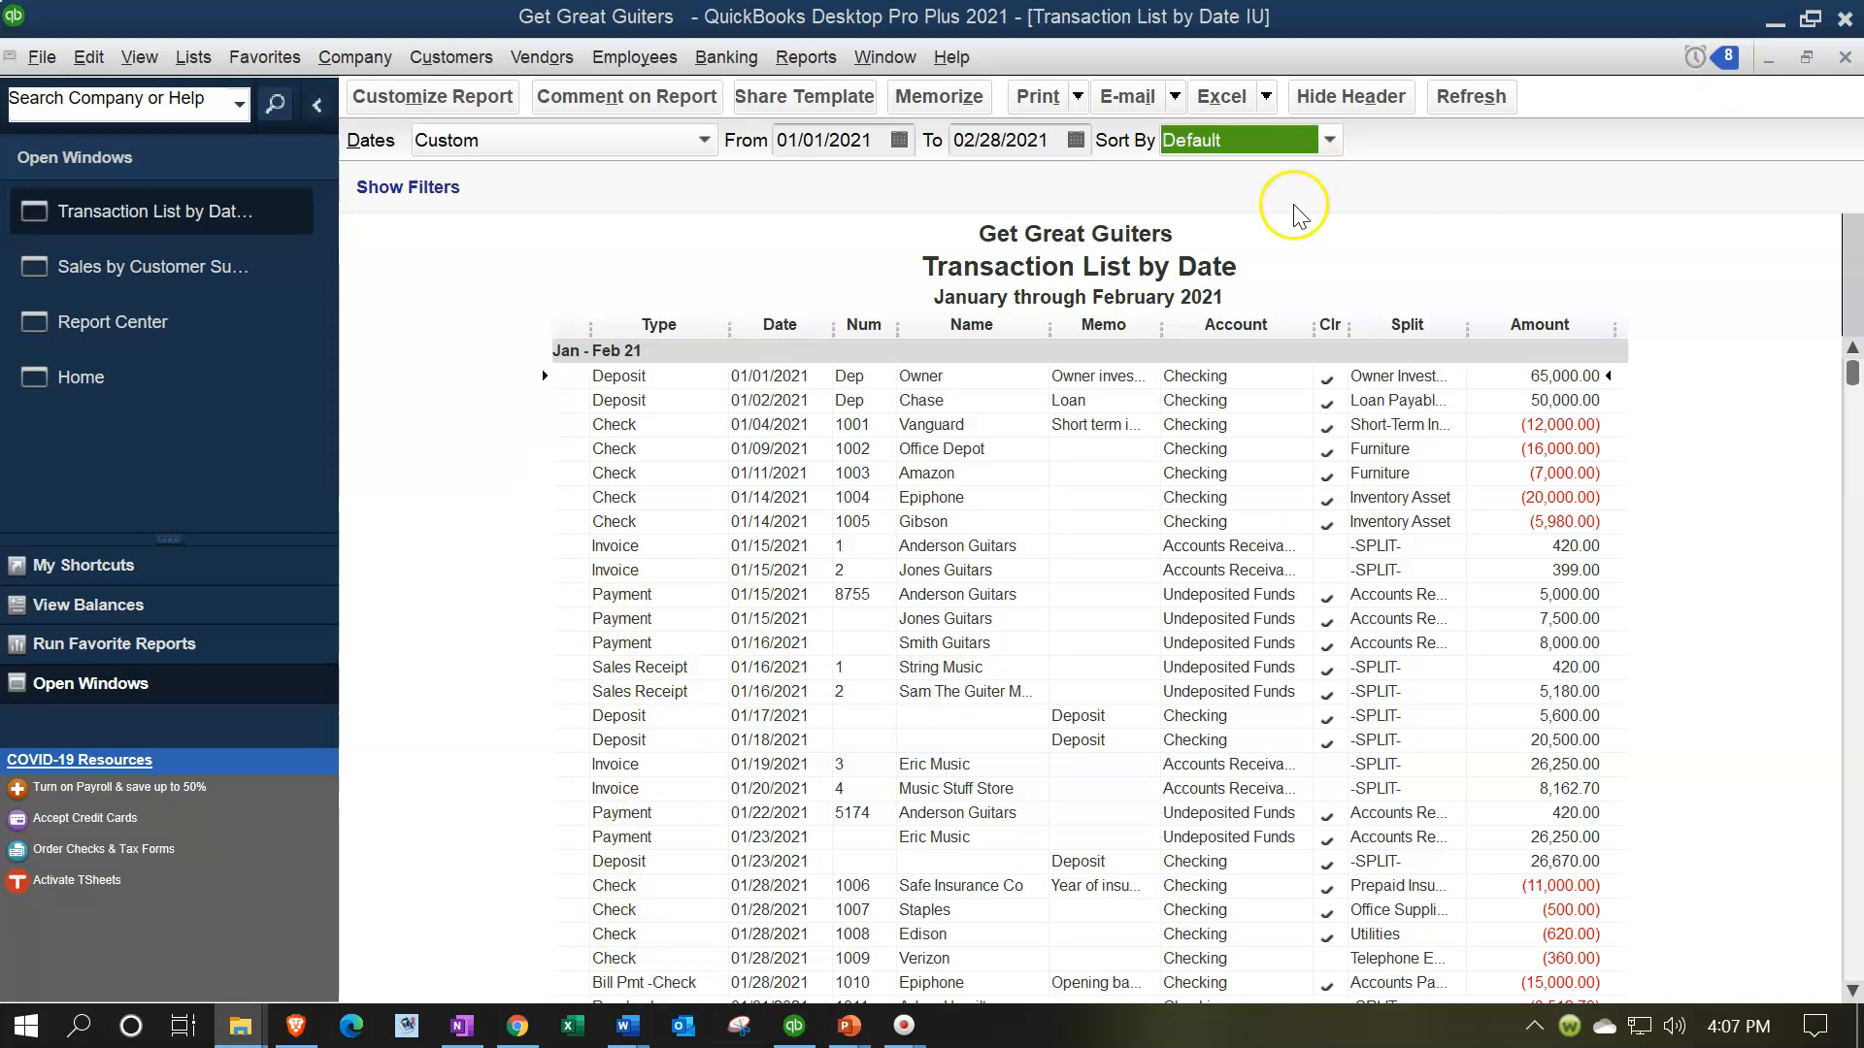
{"action": "left_click", "coordinate": [1757, 22]}
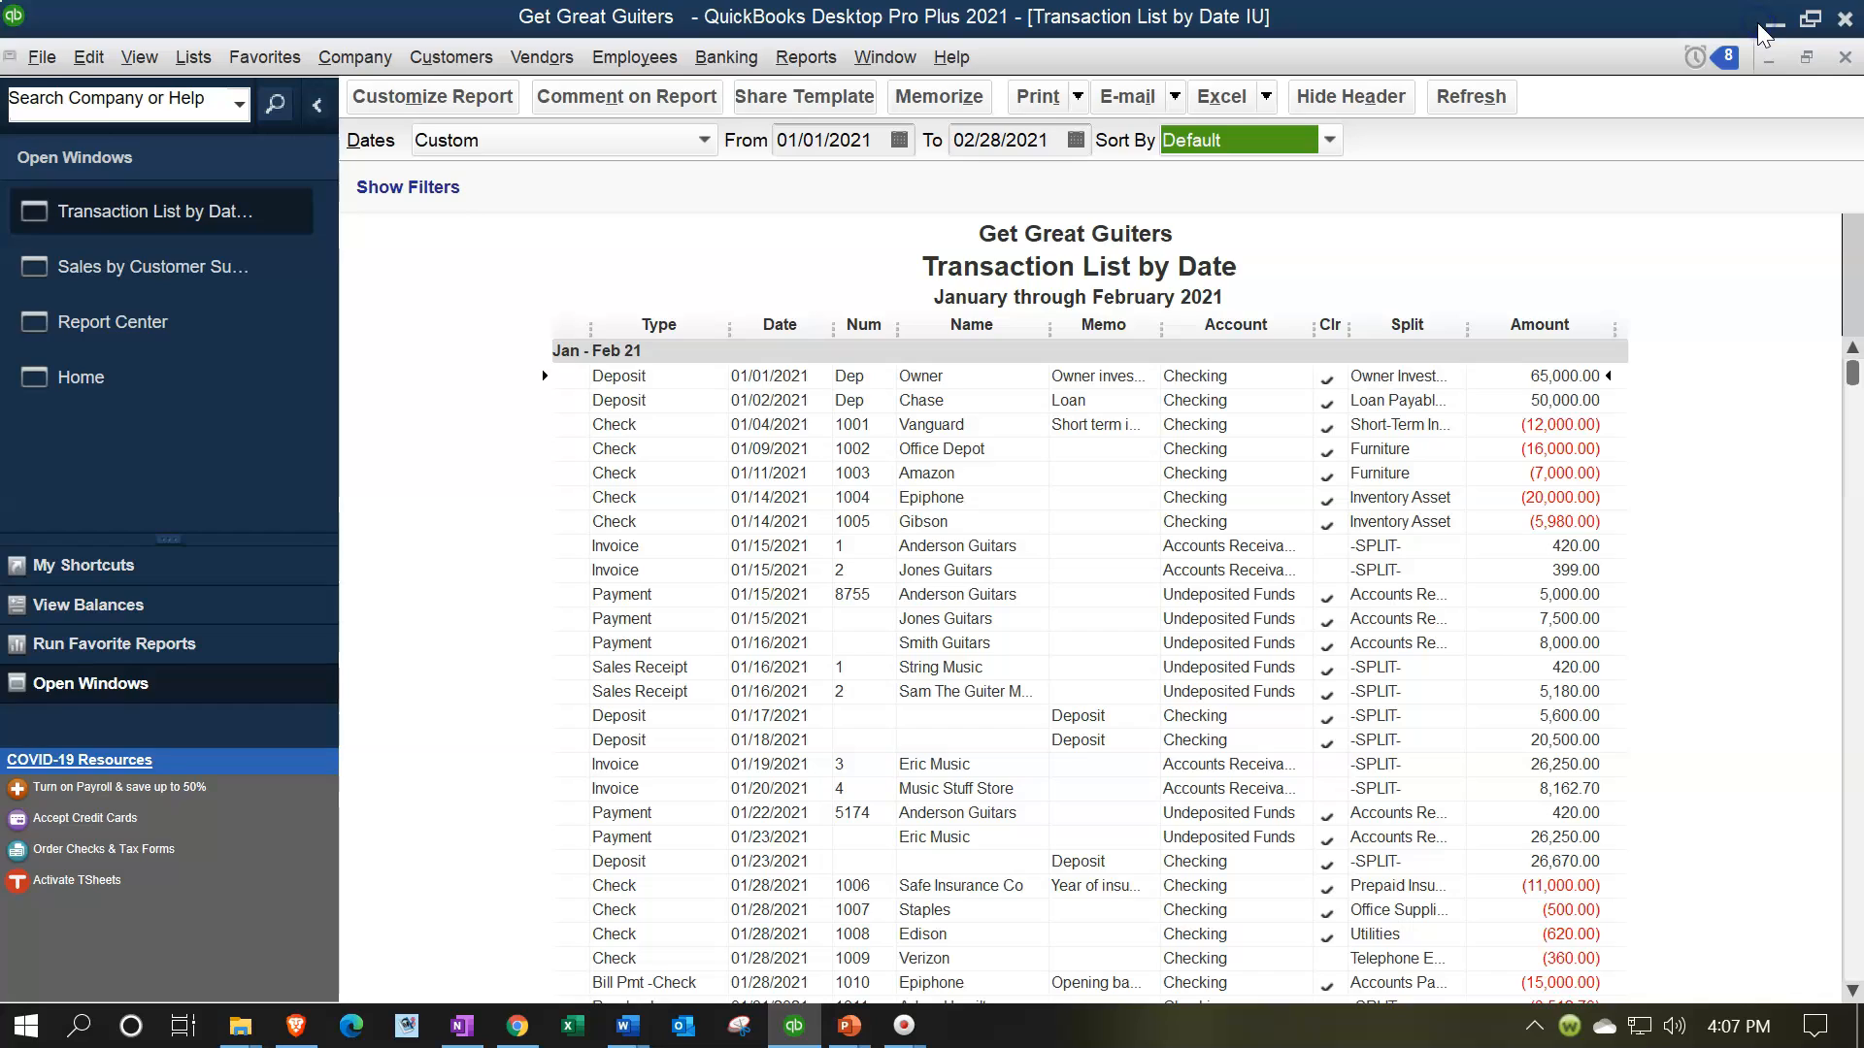
{"action": "left_click", "coordinate": [1765, 20]}
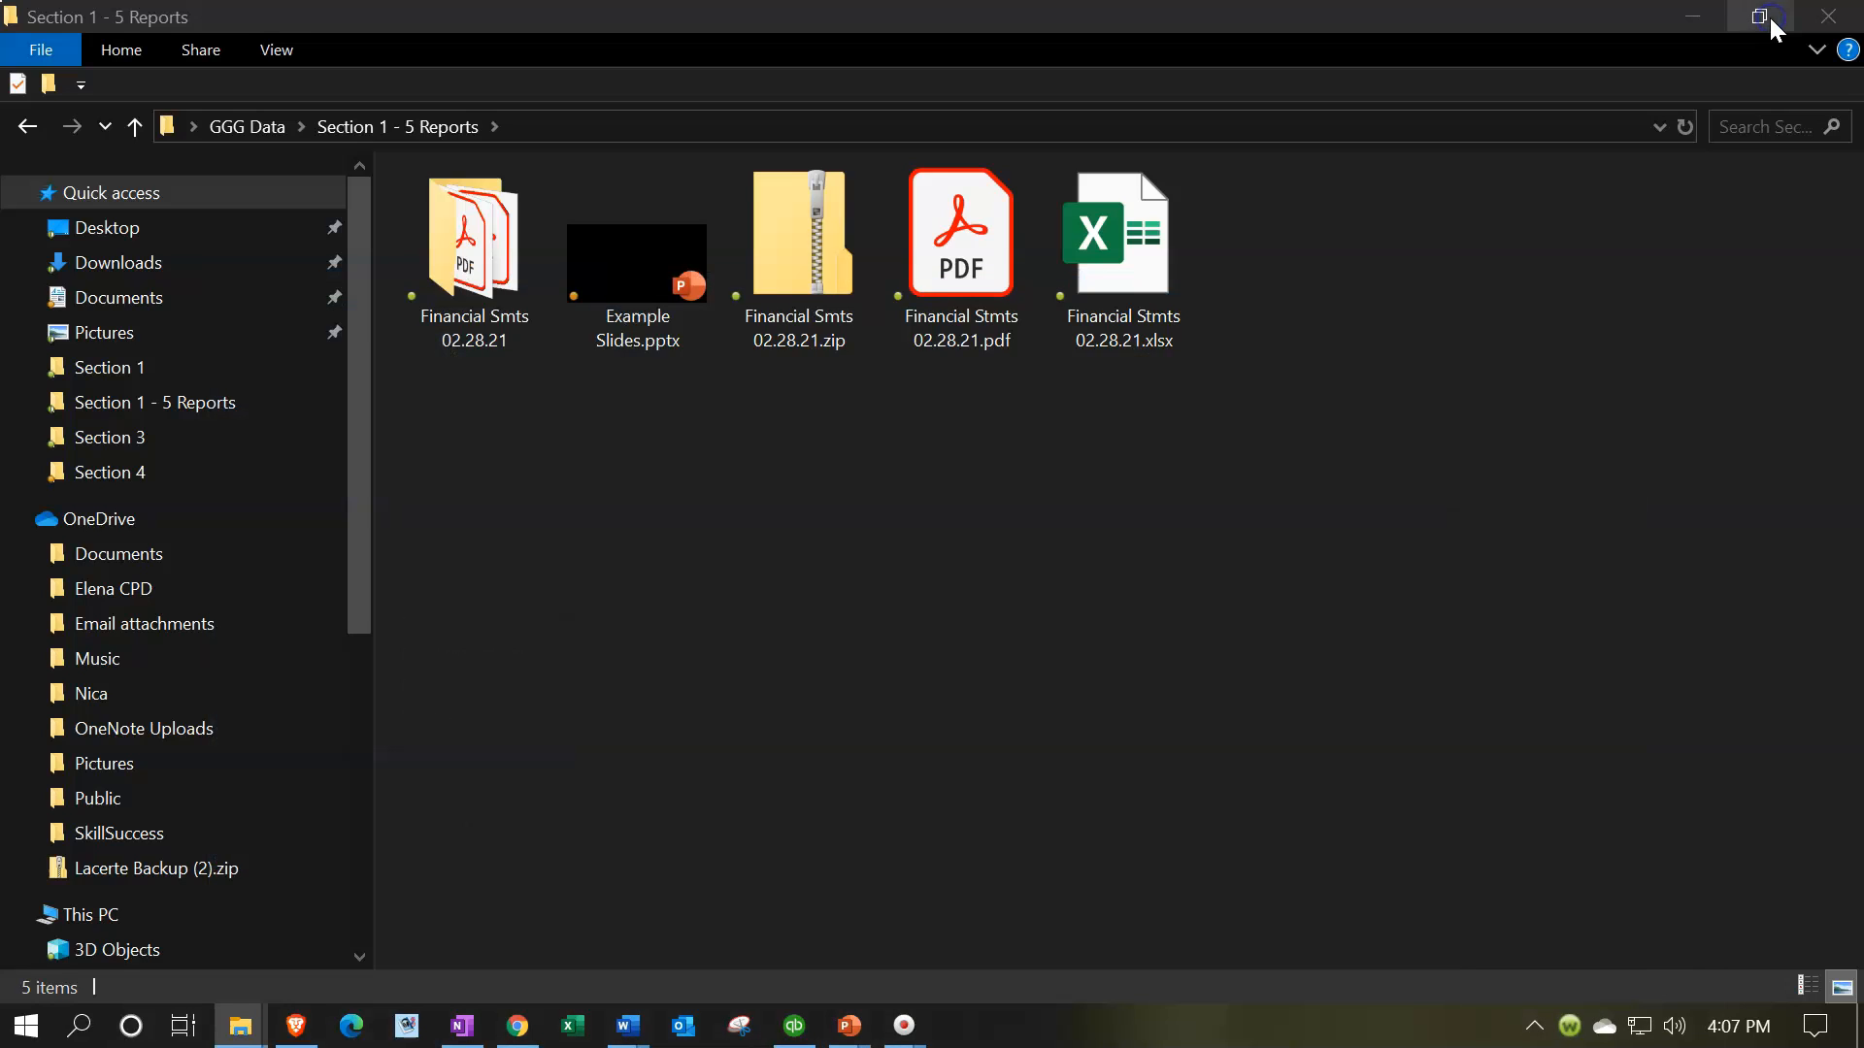
{"action": "left_click", "coordinate": [1148, 326]}
{"action": "double_click", "coordinate": [1146, 320]}
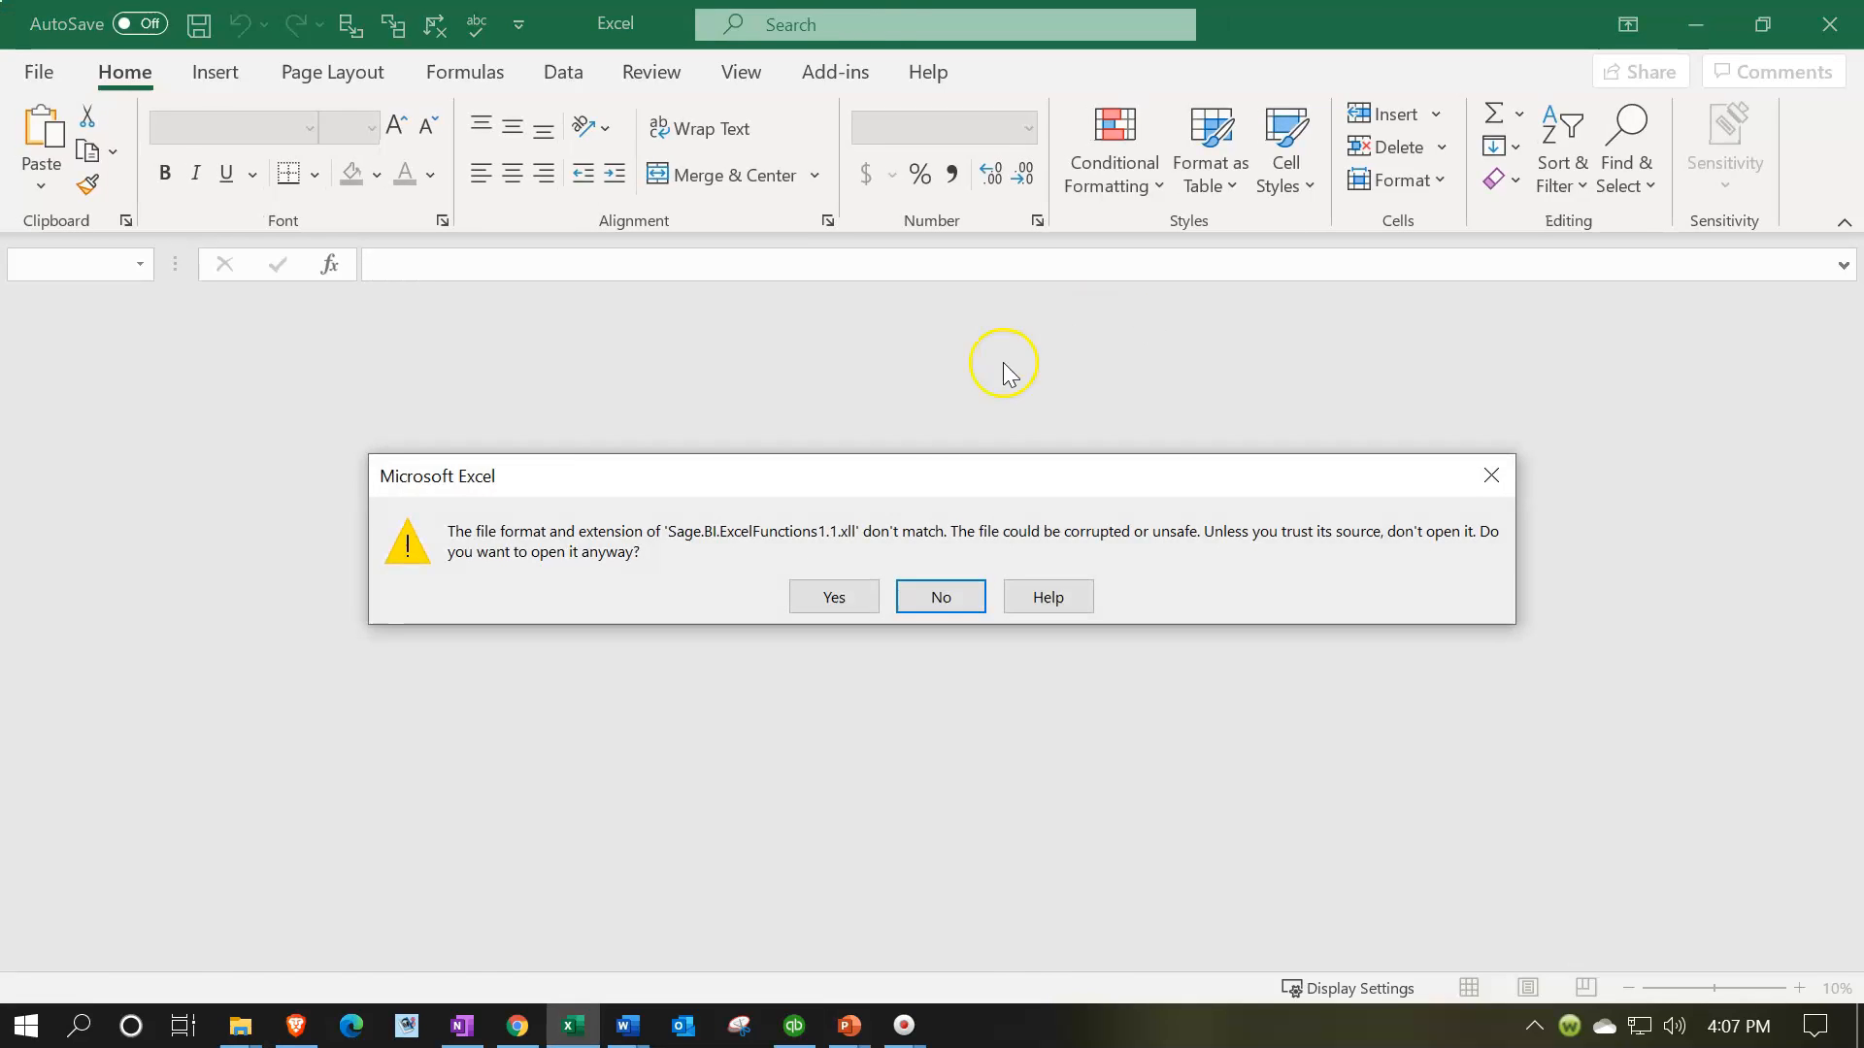
{"action": "left_click", "coordinate": [832, 595]}
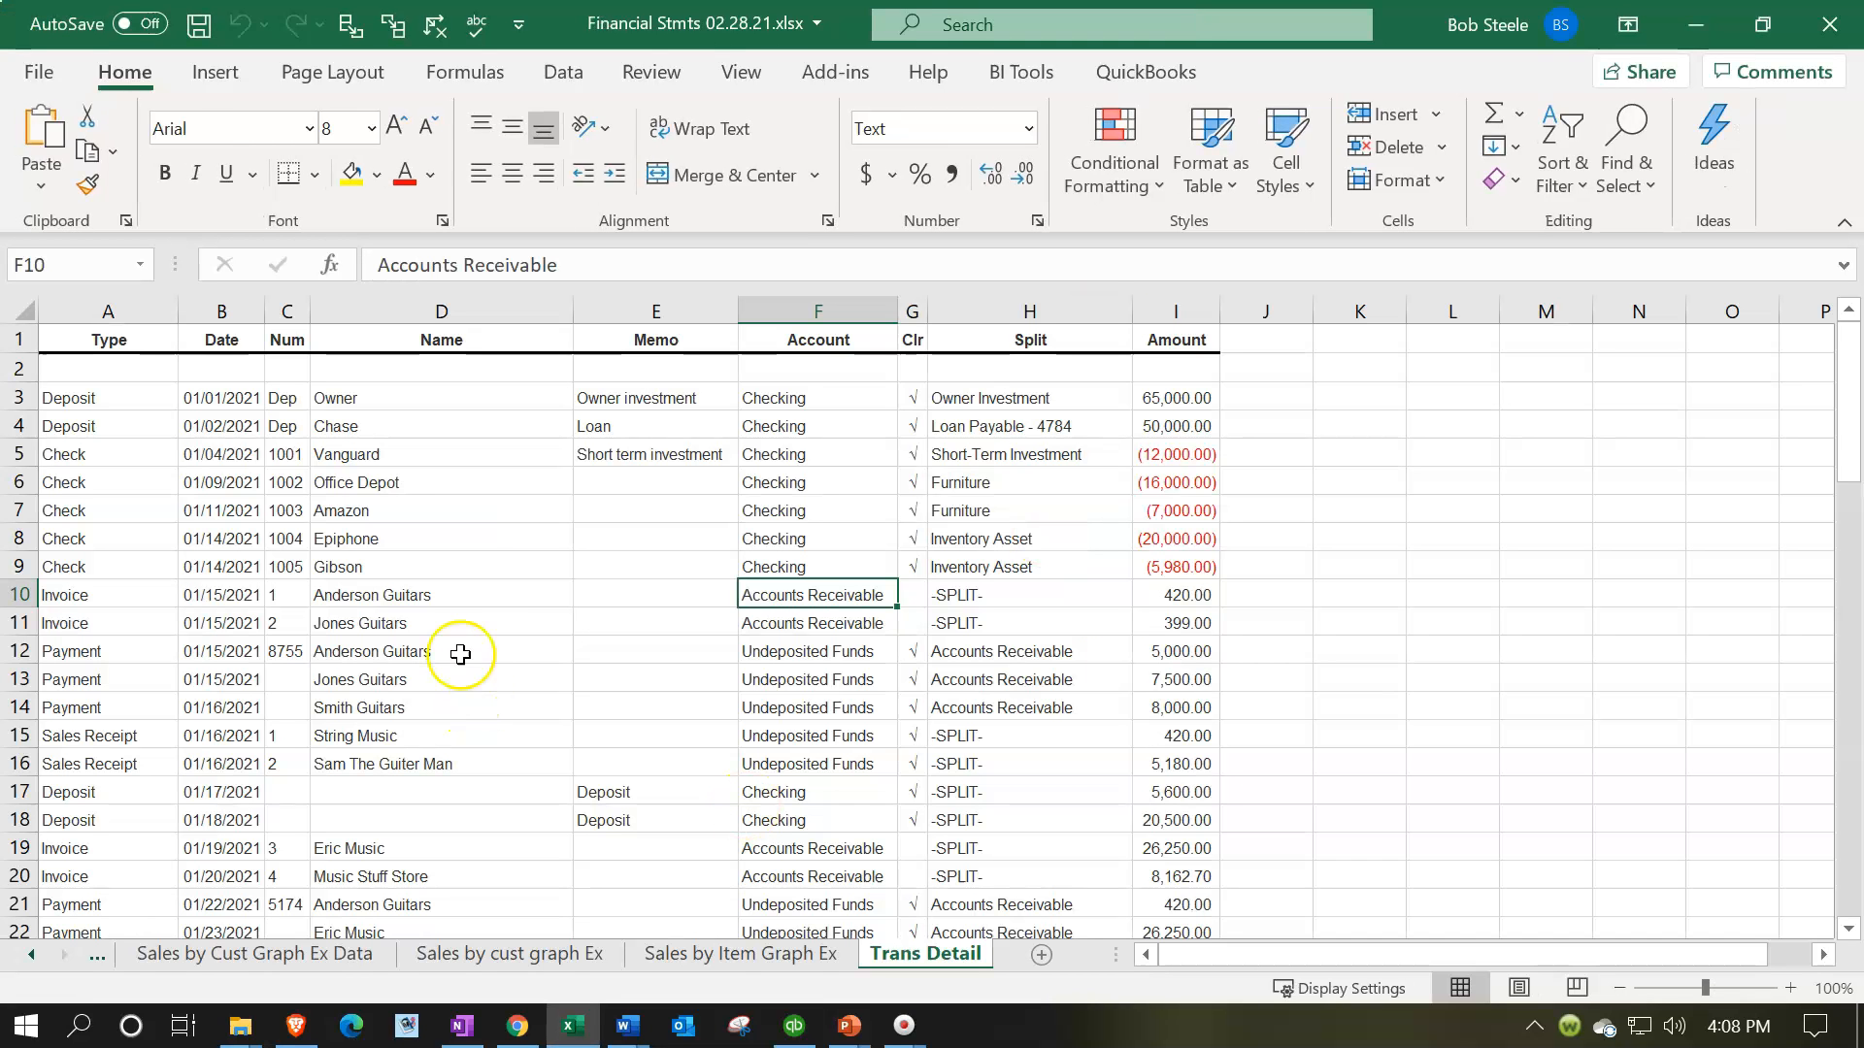
Print the entire workbook to PDF with CutePDF Writer, replacing the existing Financial Stmts 02.28.21.pdf in the Section 1 - 5 Reports folder
{"action": "left_click", "coordinate": [39, 72]}
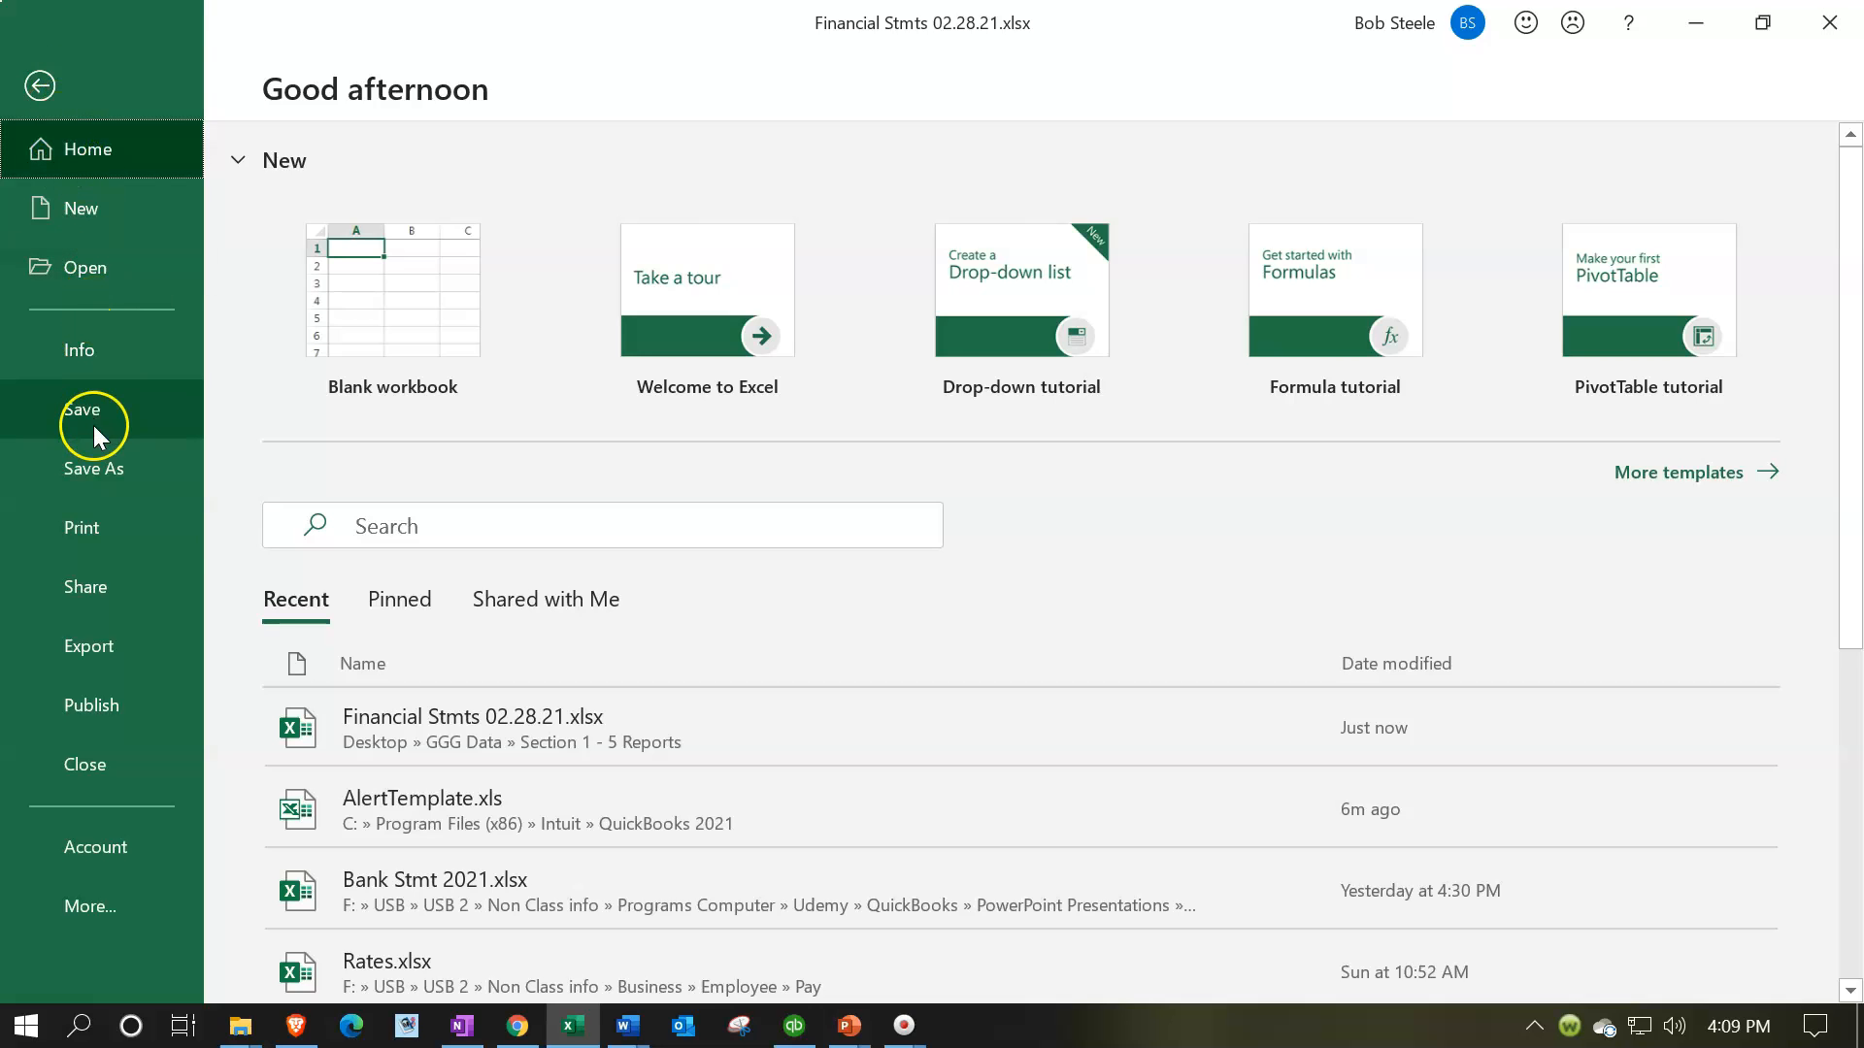
{"action": "left_click", "coordinate": [94, 528]}
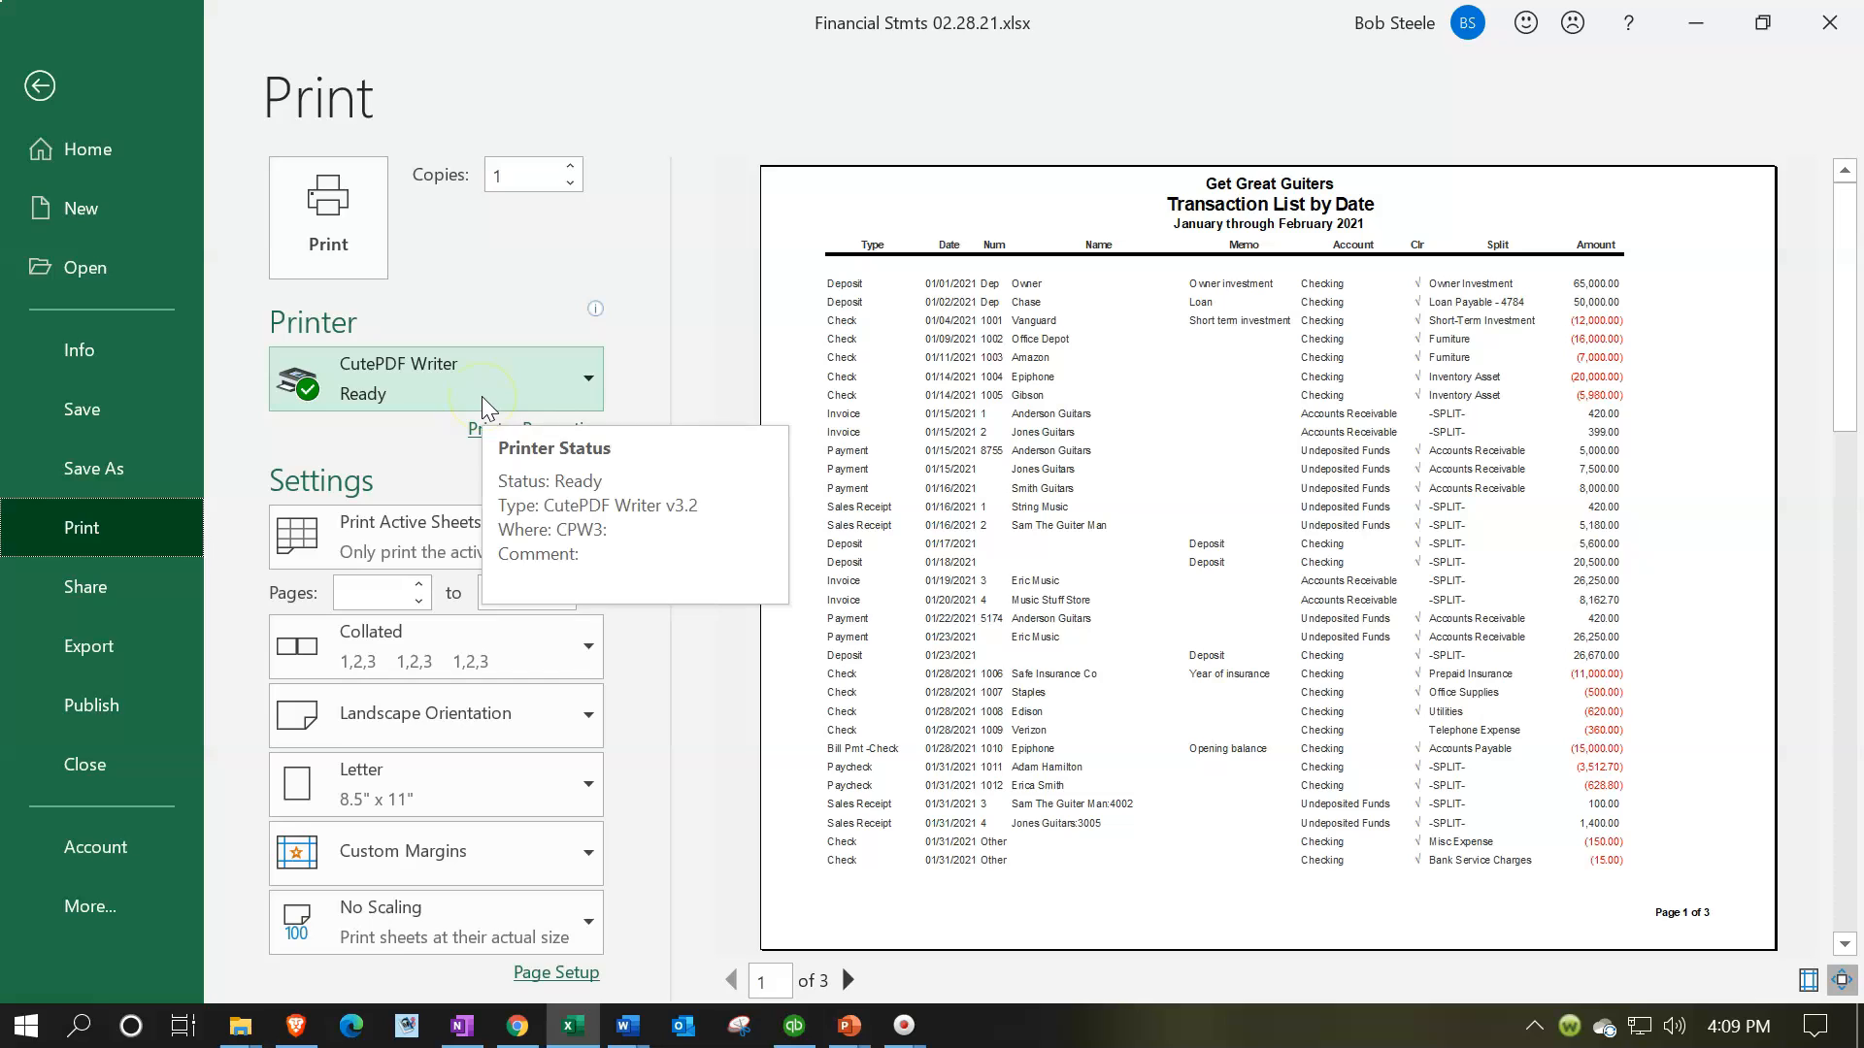
{"action": "left_click", "coordinate": [434, 536]}
{"action": "left_click", "coordinate": [440, 705]}
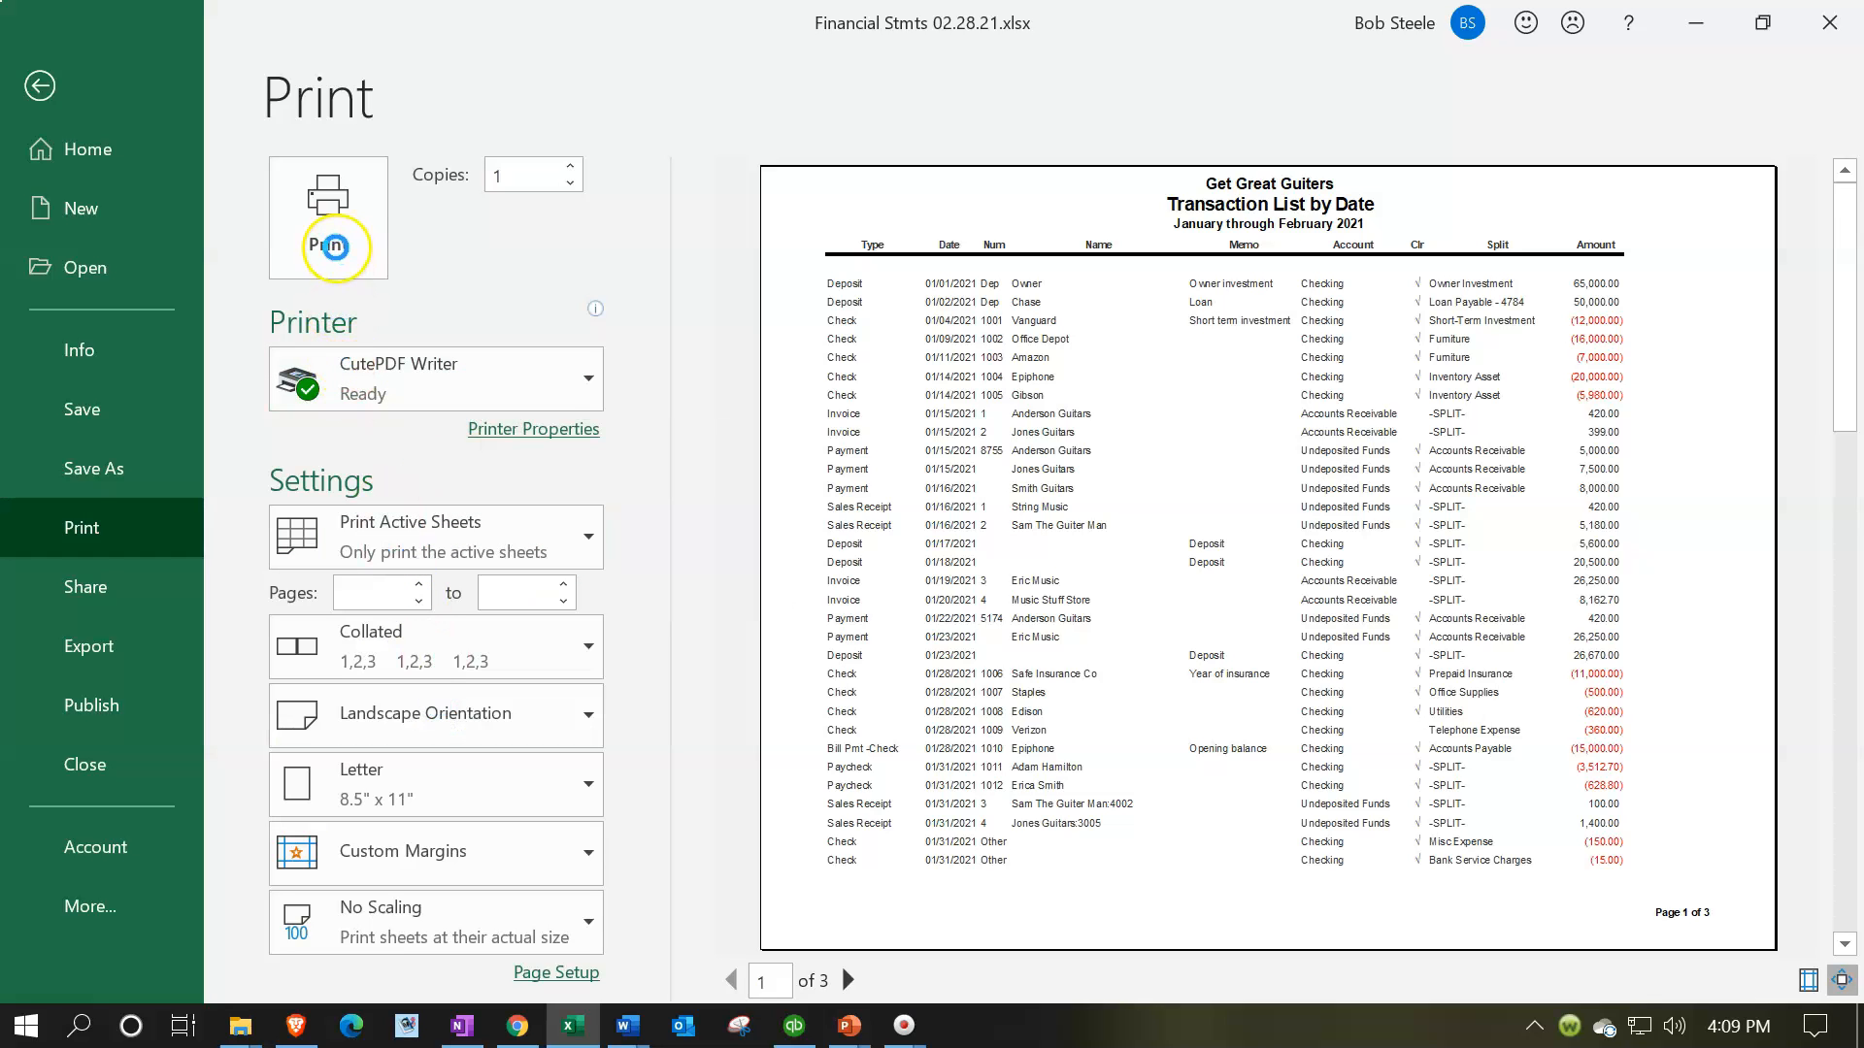
{"action": "left_click", "coordinate": [335, 251]}
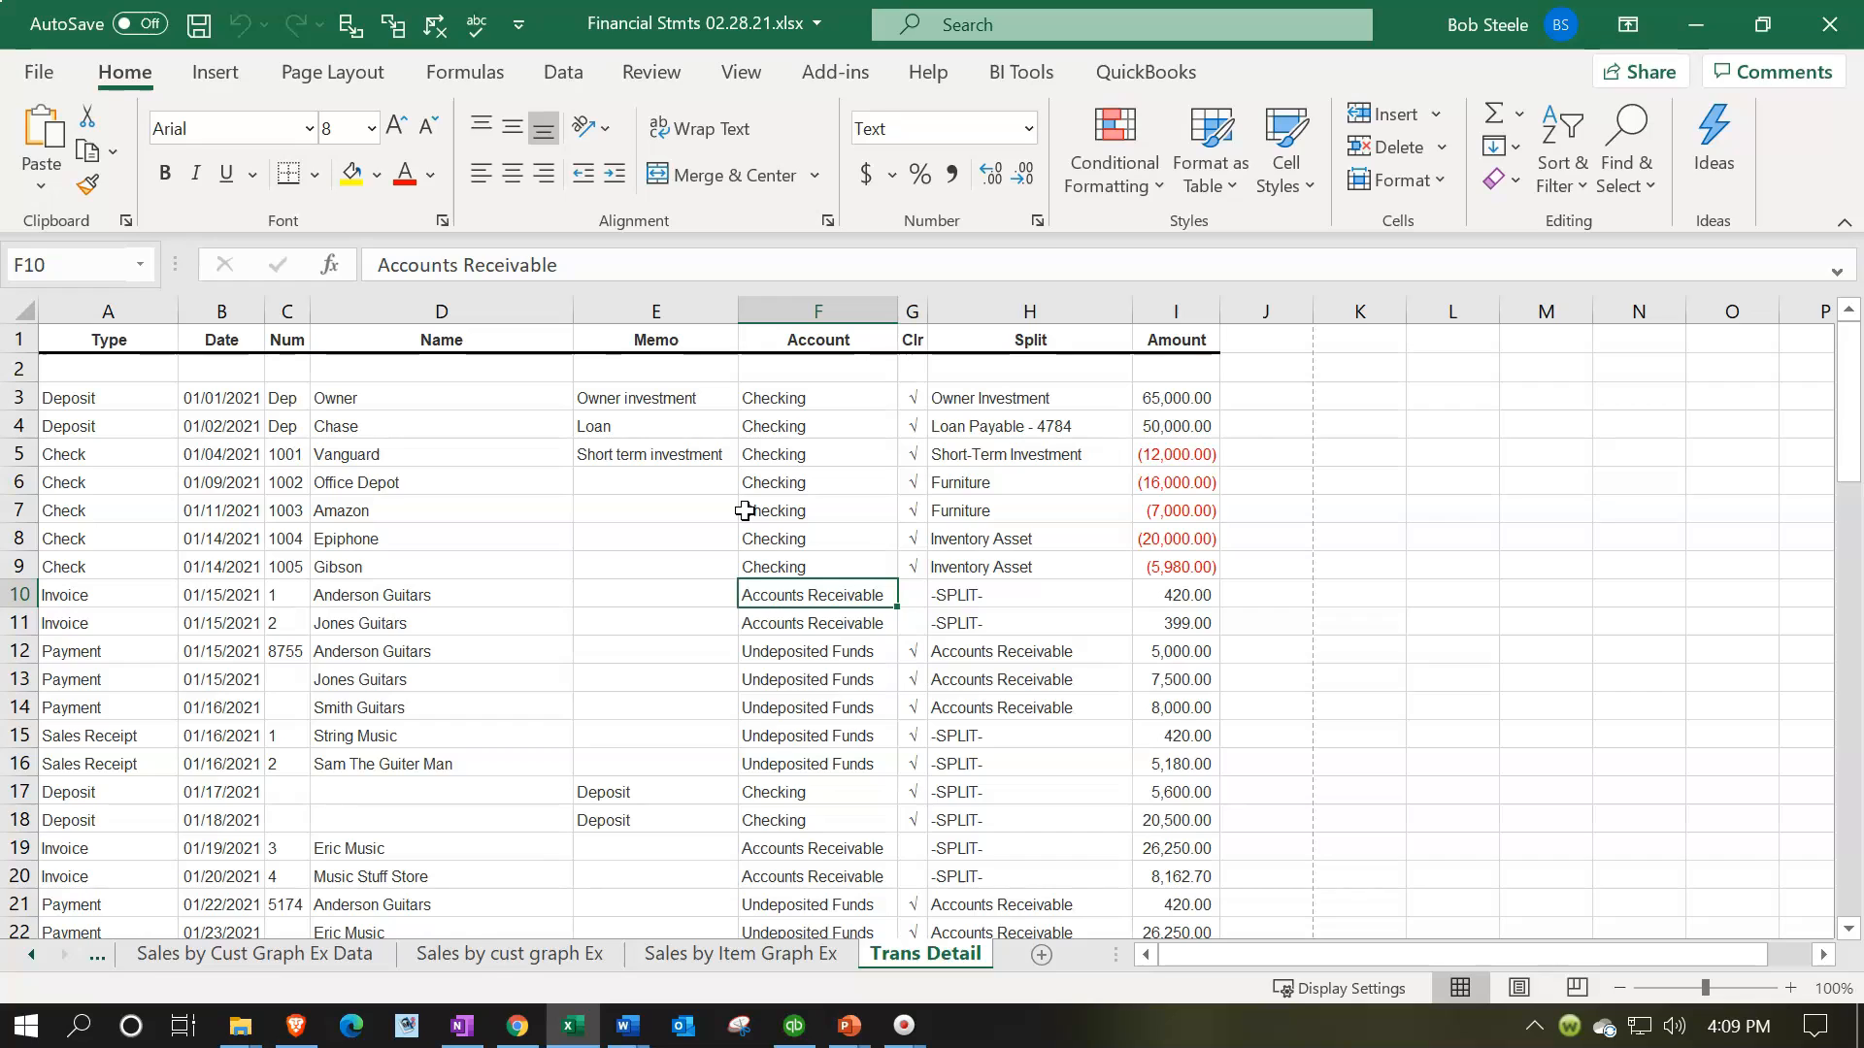
{"action": "left_click", "coordinate": [334, 644]}
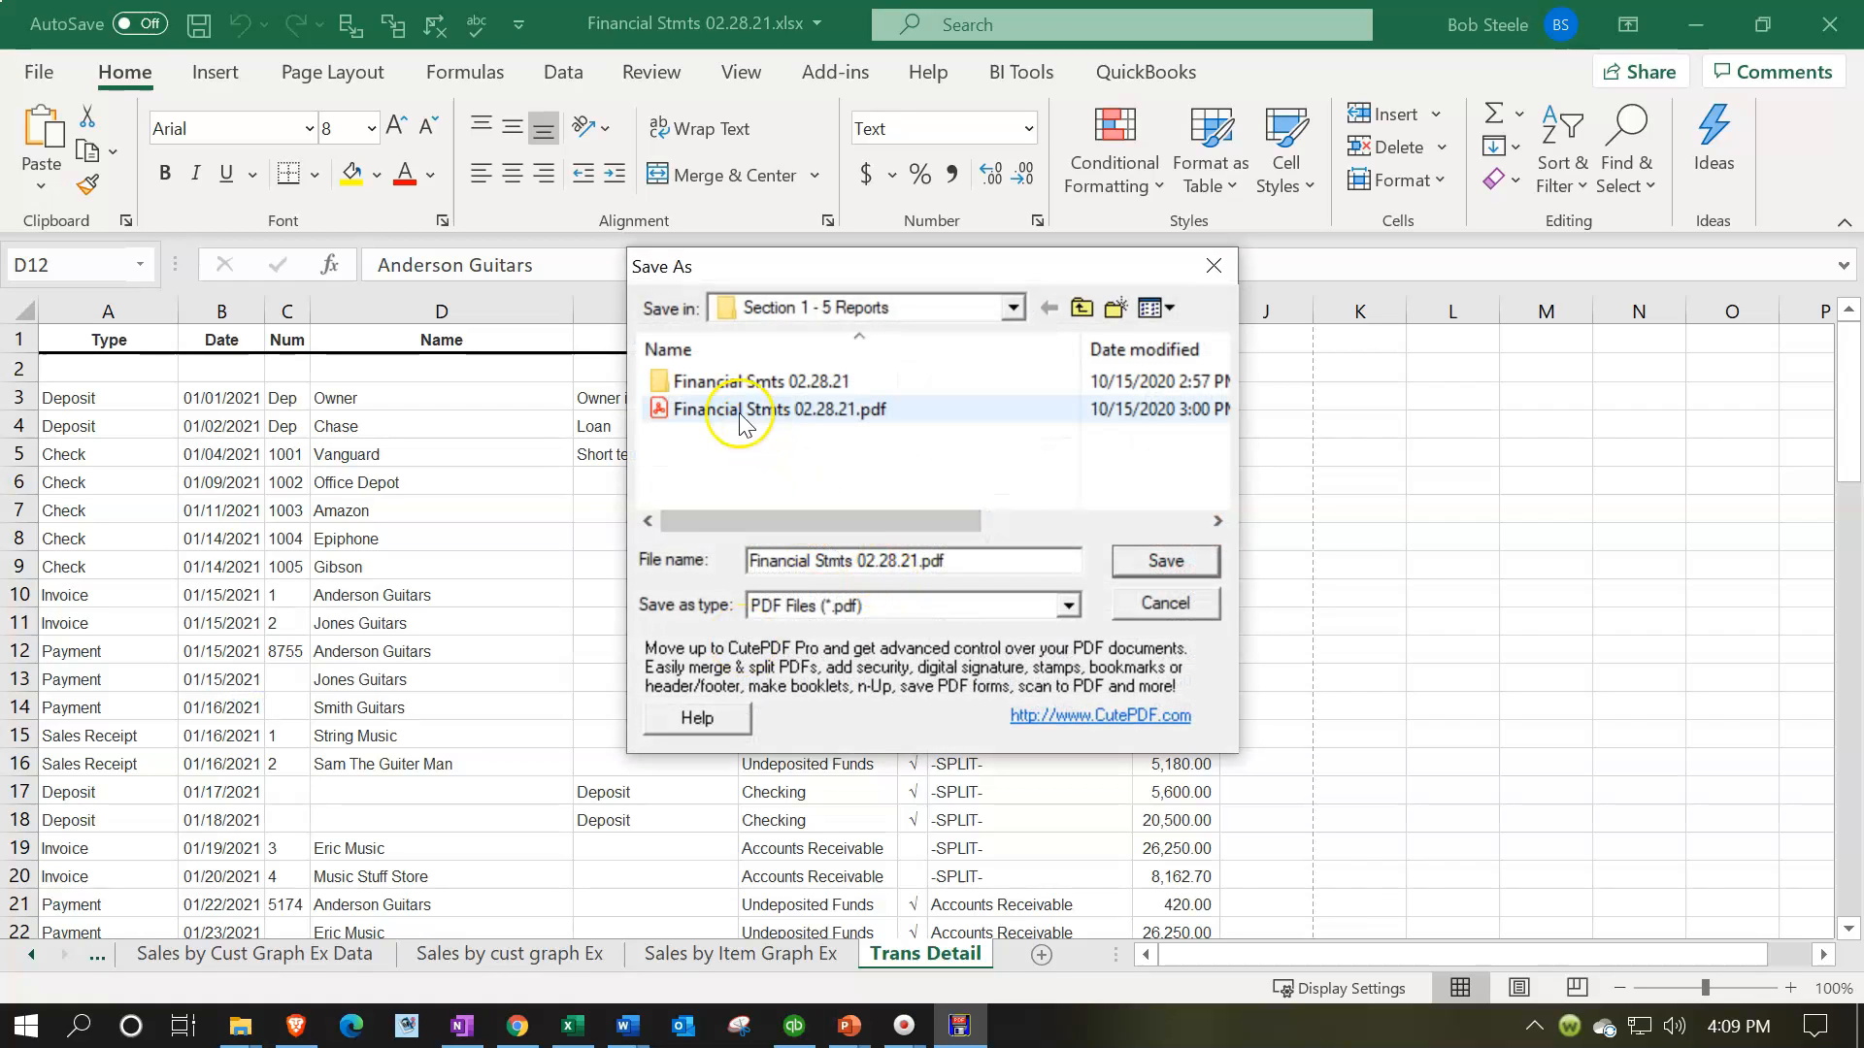
{"action": "double_click", "coordinate": [738, 412]}
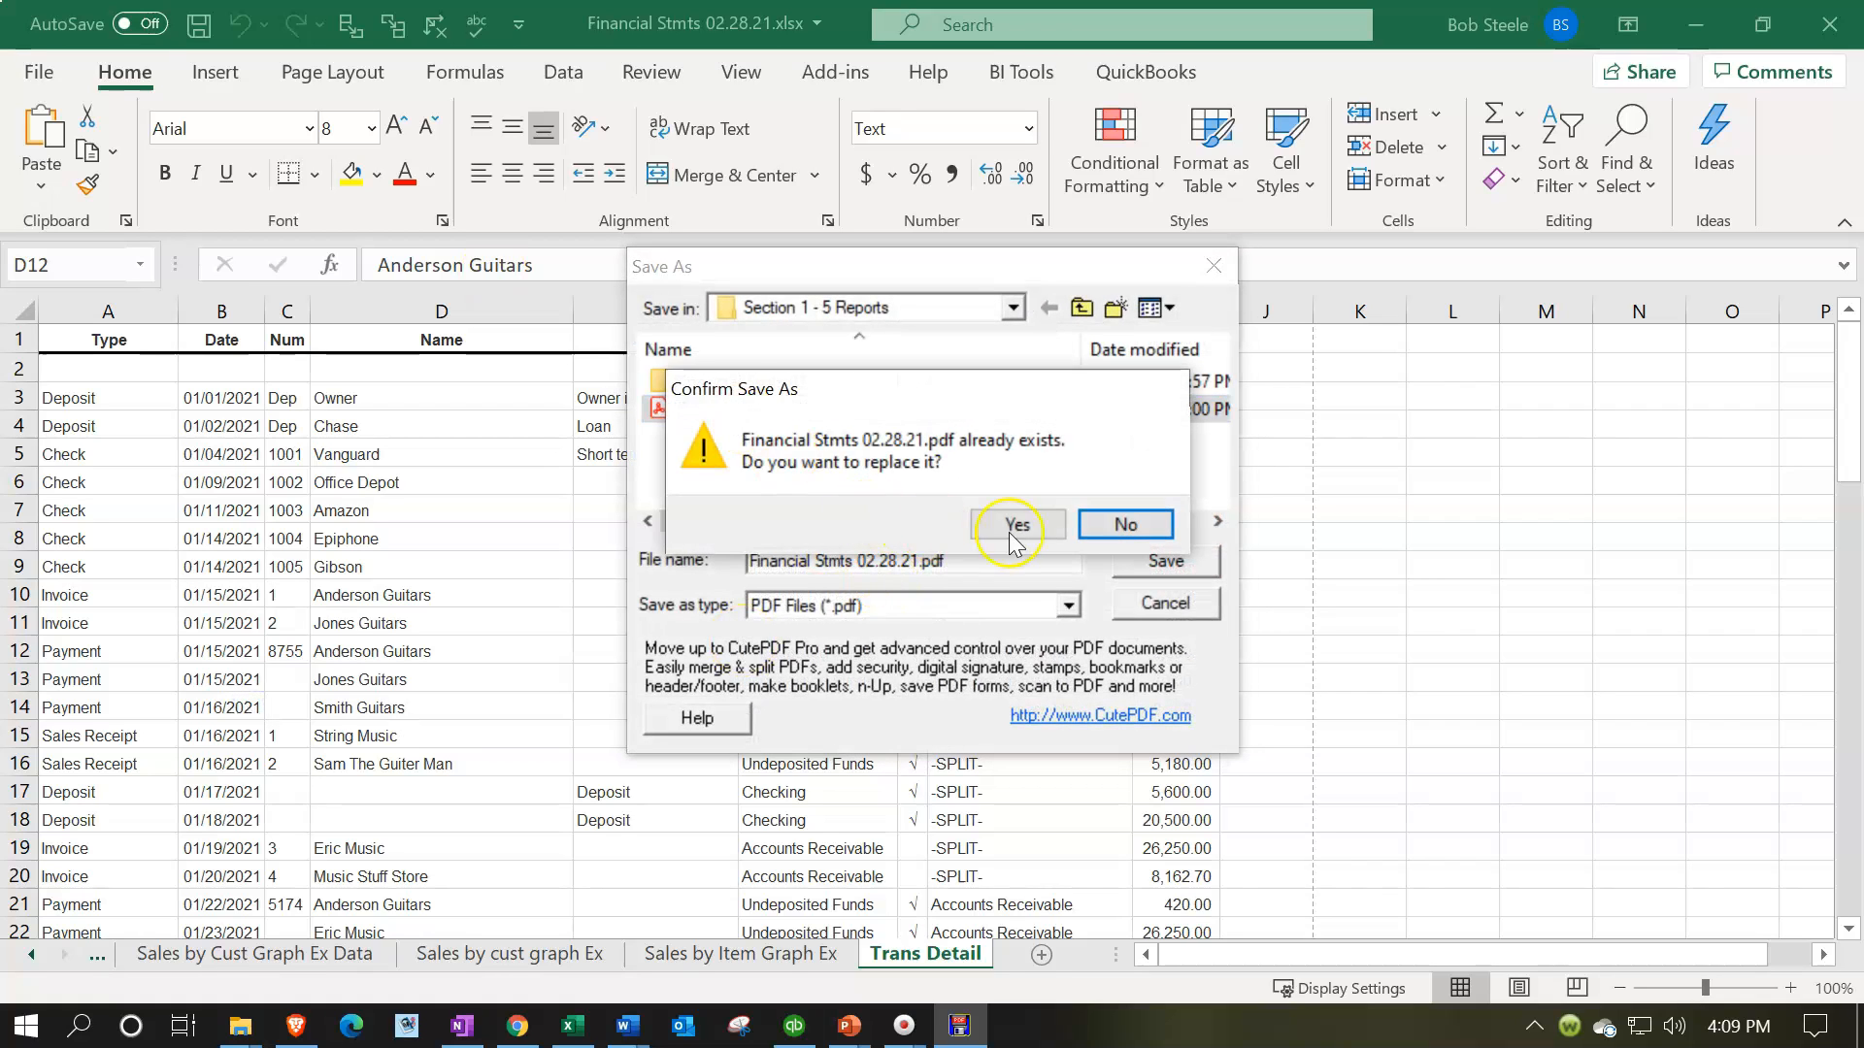
{"action": "left_click", "coordinate": [1019, 525]}
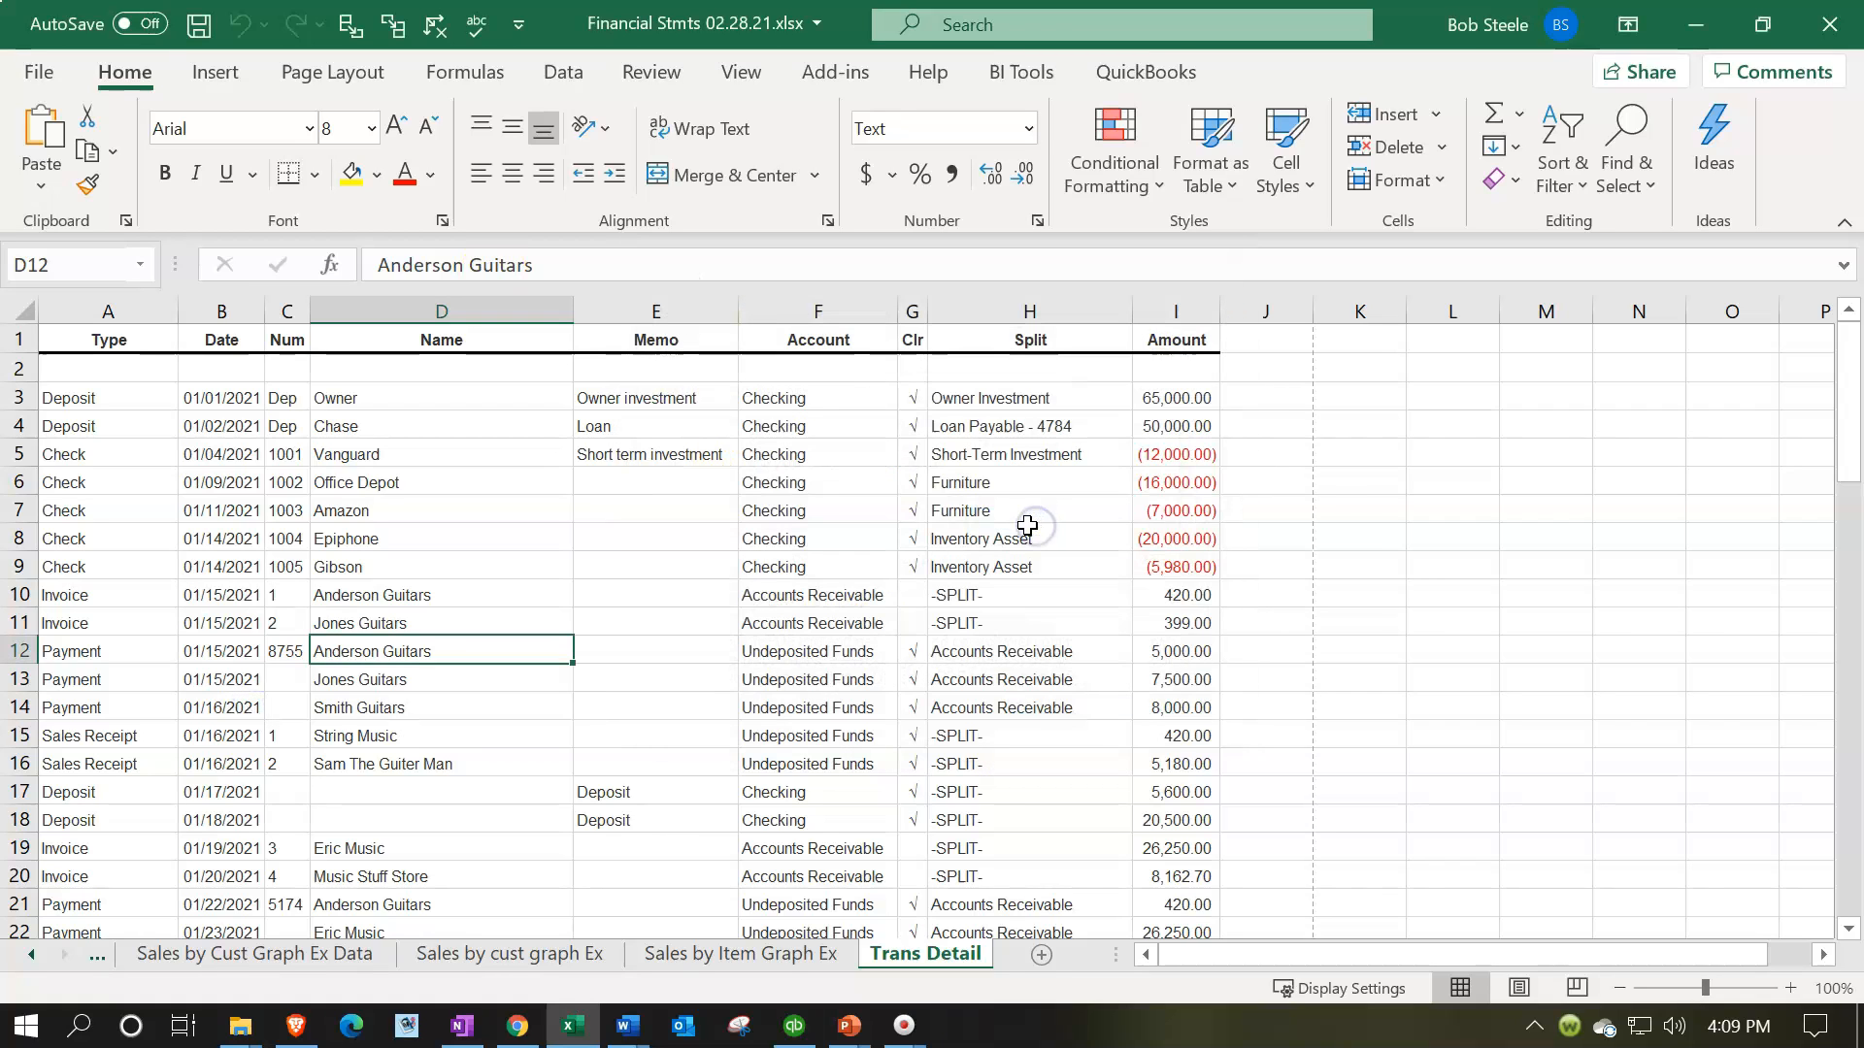
Minimize the workbook, open Financial Stmts 02.28.21.pdf in Acrobat Reader and hide its tools pane to enlarge the pages
{"action": "left_click", "coordinate": [1688, 29]}
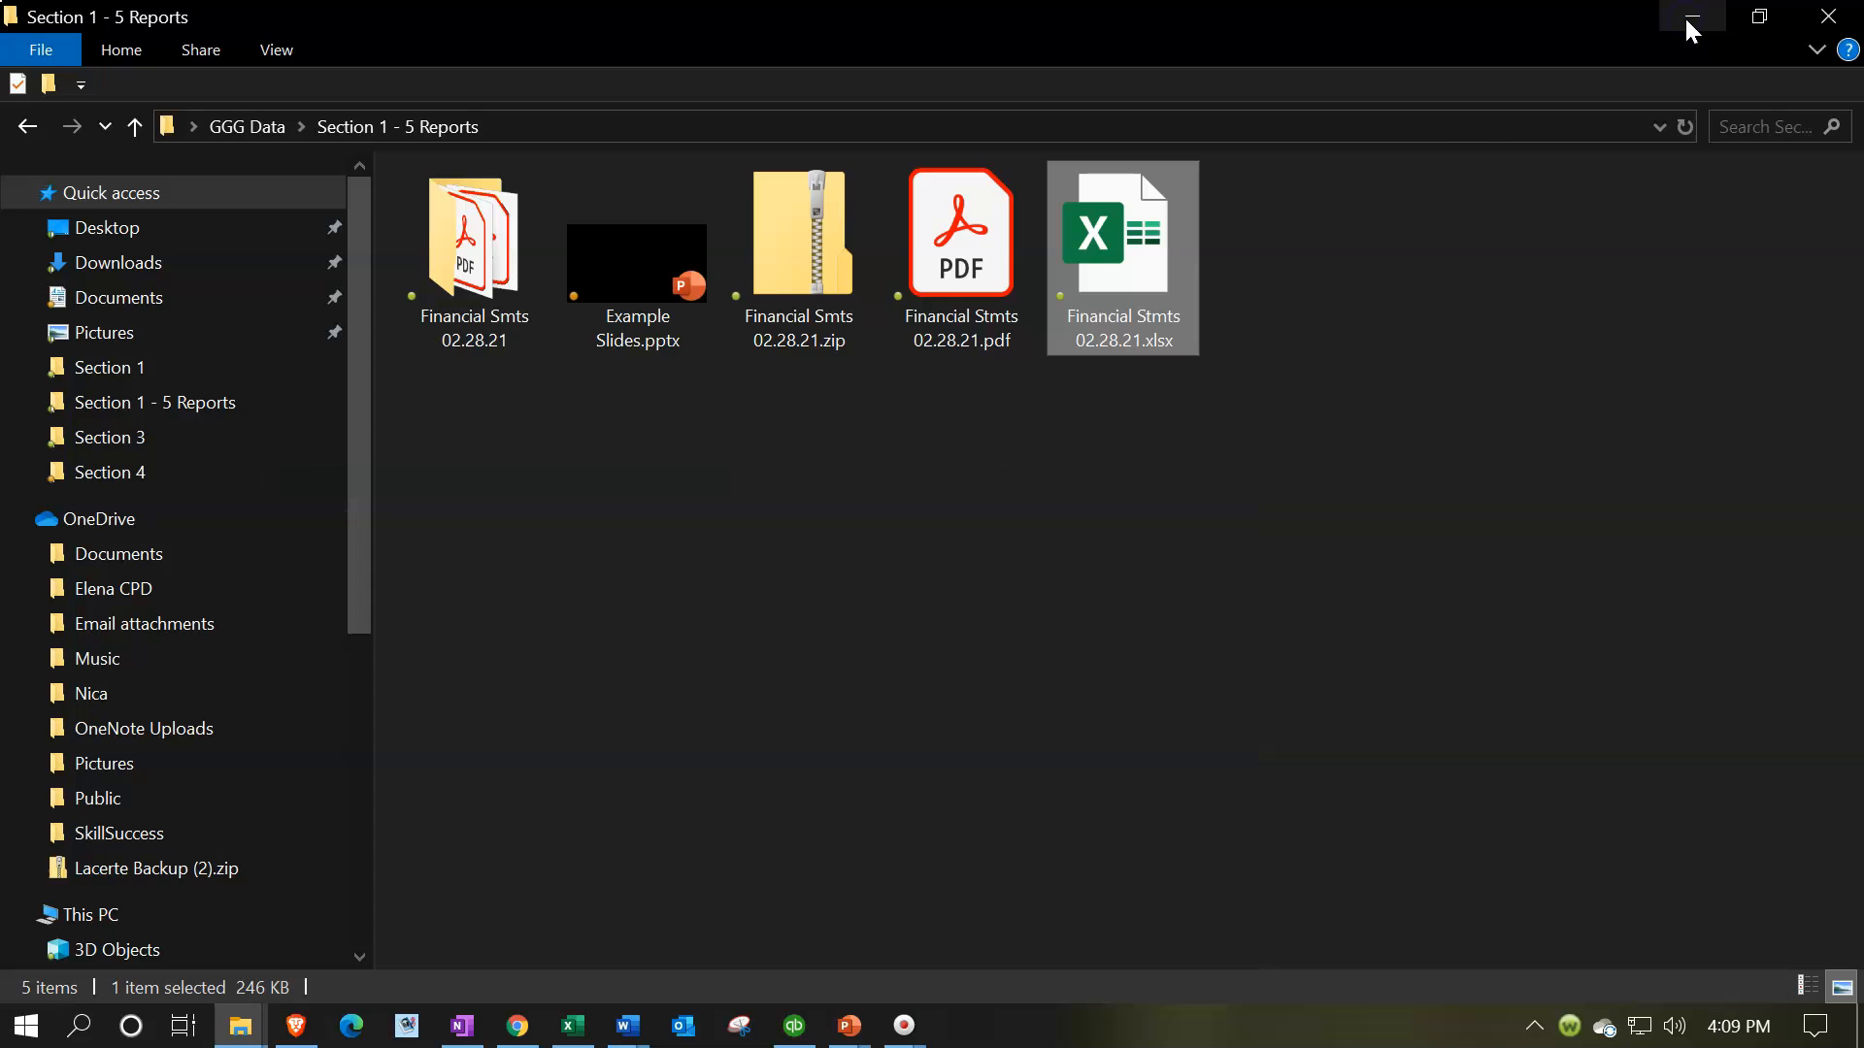
{"action": "left_click", "coordinate": [986, 294]}
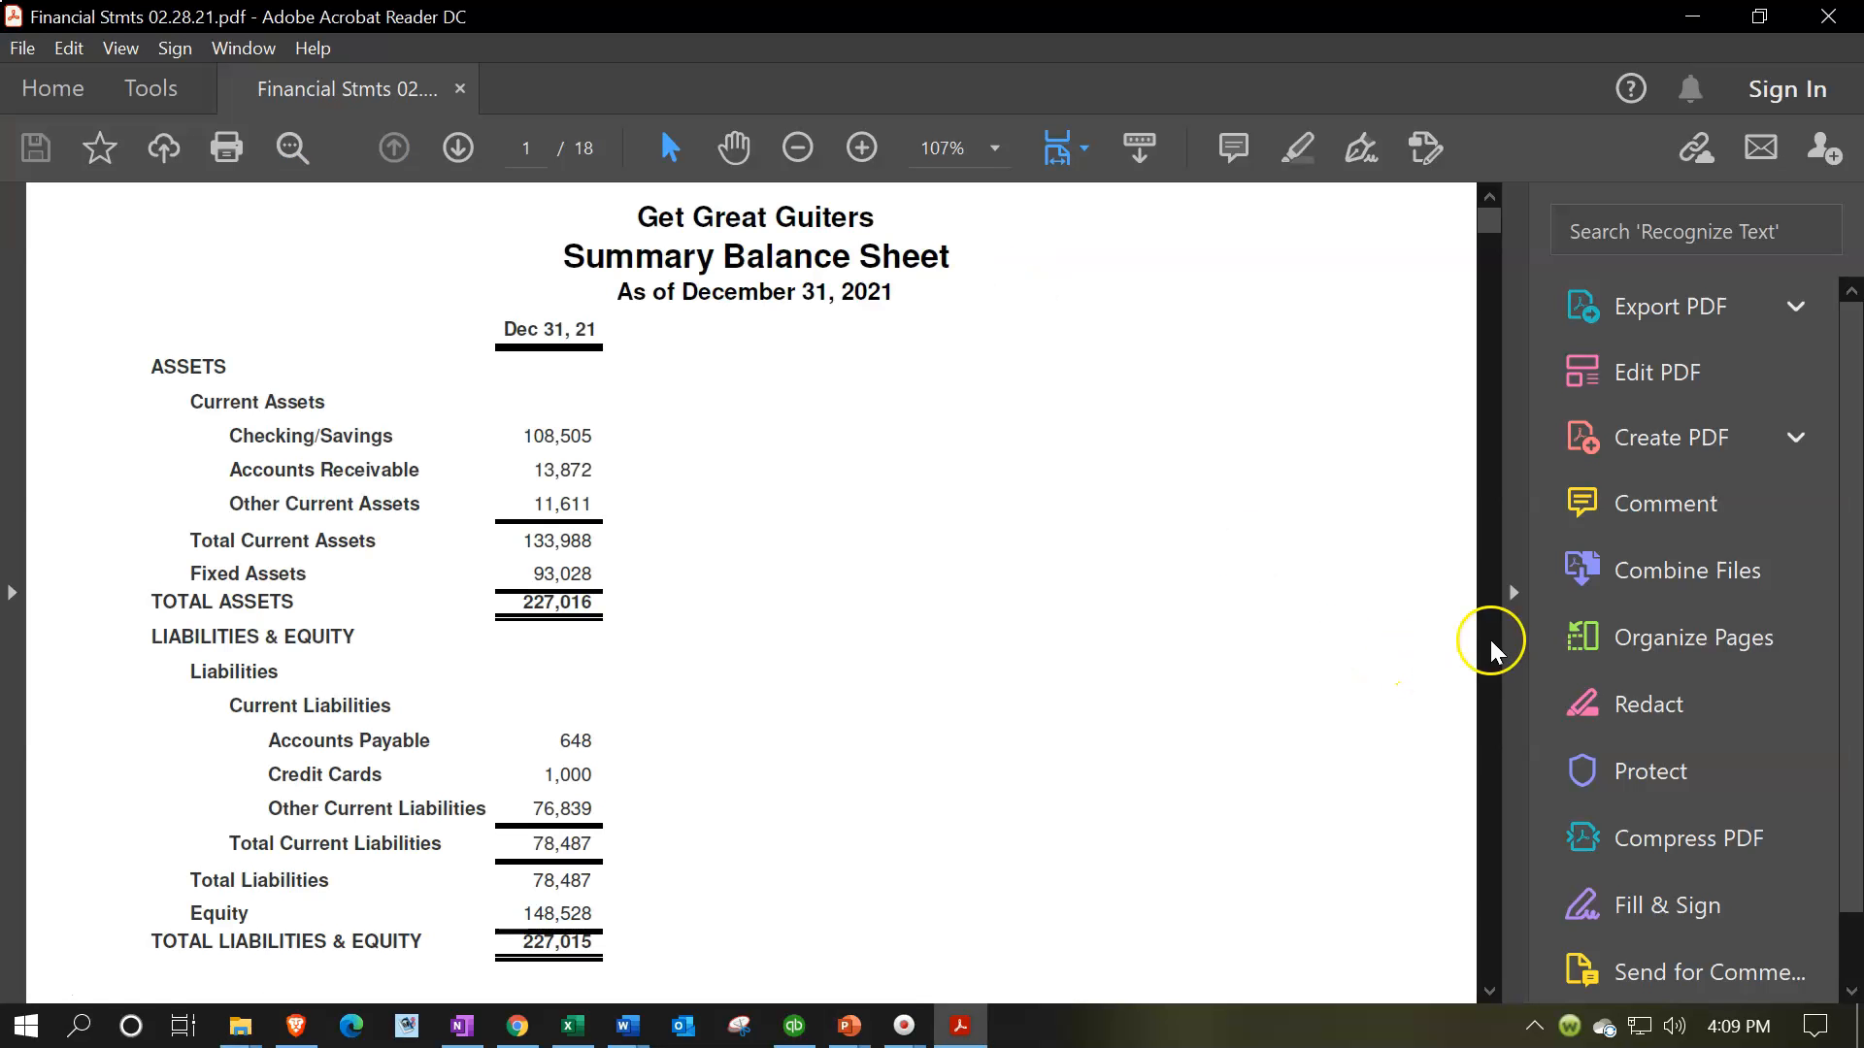
{"action": "left_click", "coordinate": [1515, 596]}
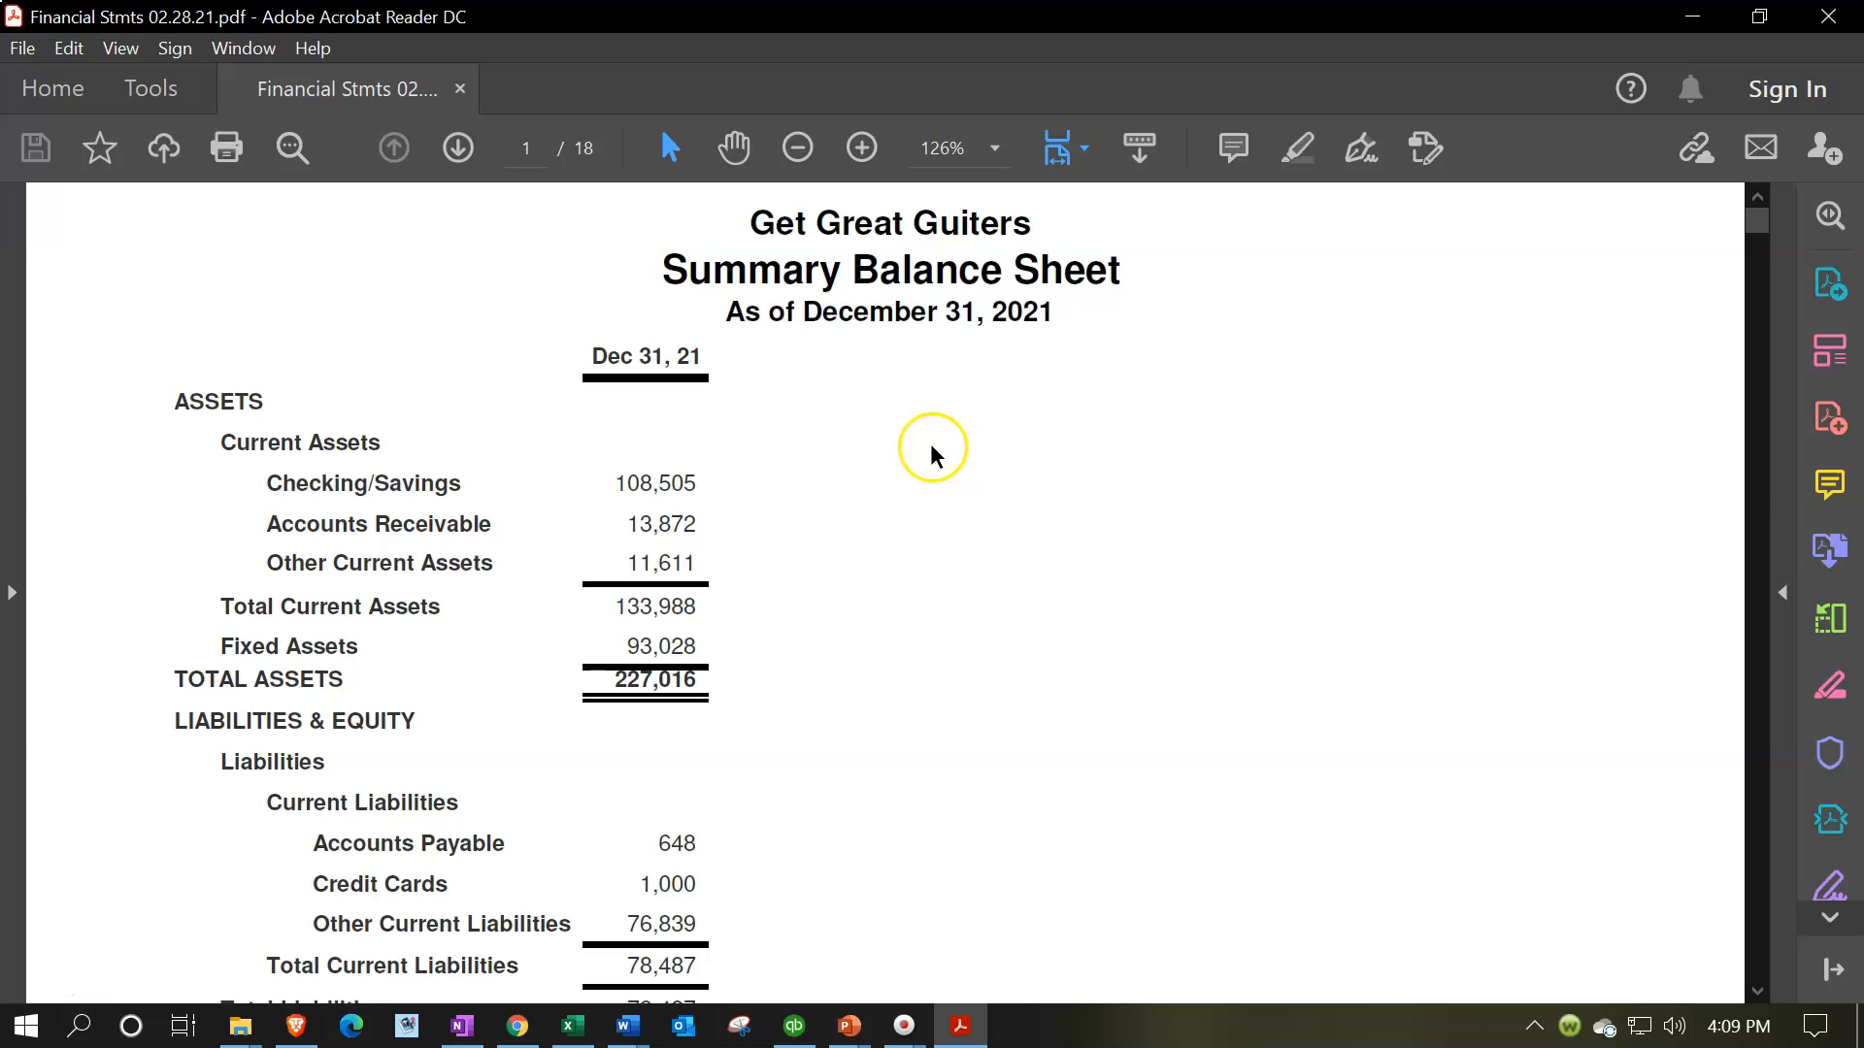
Review the Summary Balance Sheet and the Balance Sheet as of February 28, 2021 in the PDF
{"action": "scroll", "coordinate": [932, 449], "scroll_direction": "down", "scroll_amount": 3}
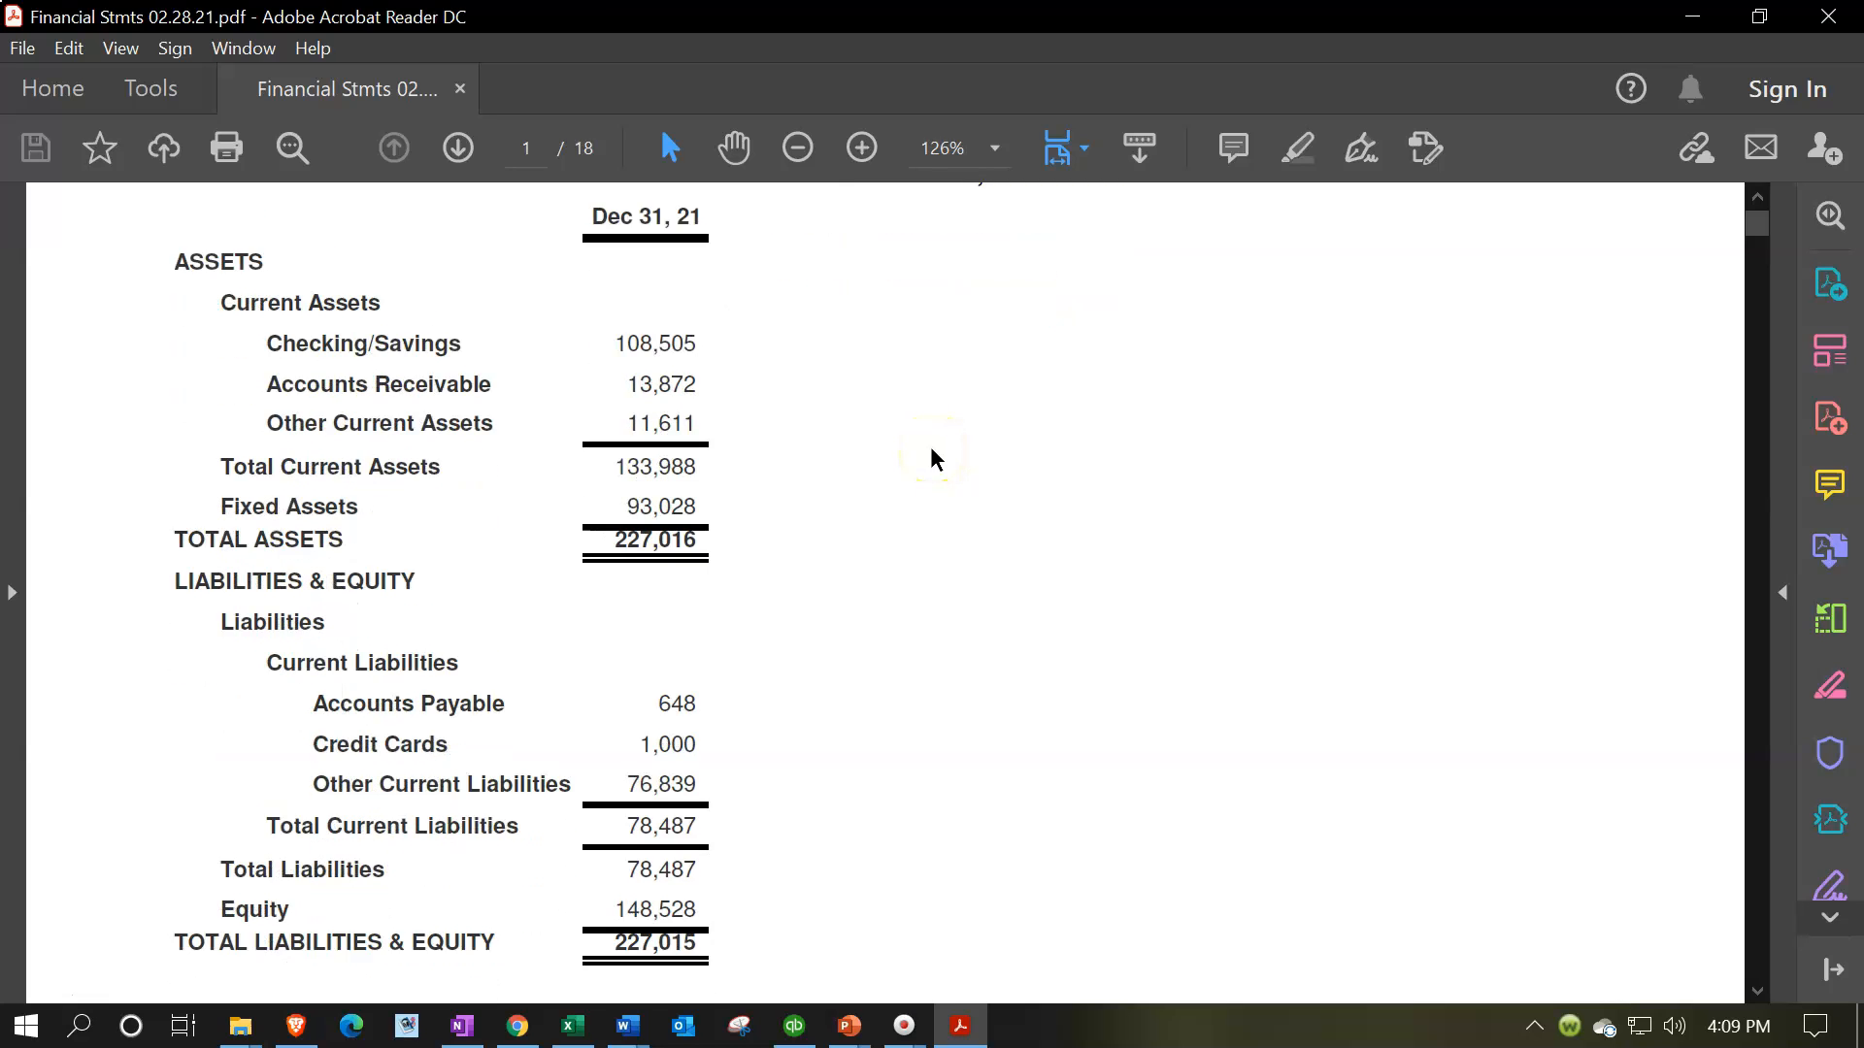
{"action": "scroll", "coordinate": [932, 457], "scroll_direction": "down", "scroll_amount": 20}
{"action": "scroll", "coordinate": [932, 456], "scroll_direction": "down", "scroll_amount": 14}
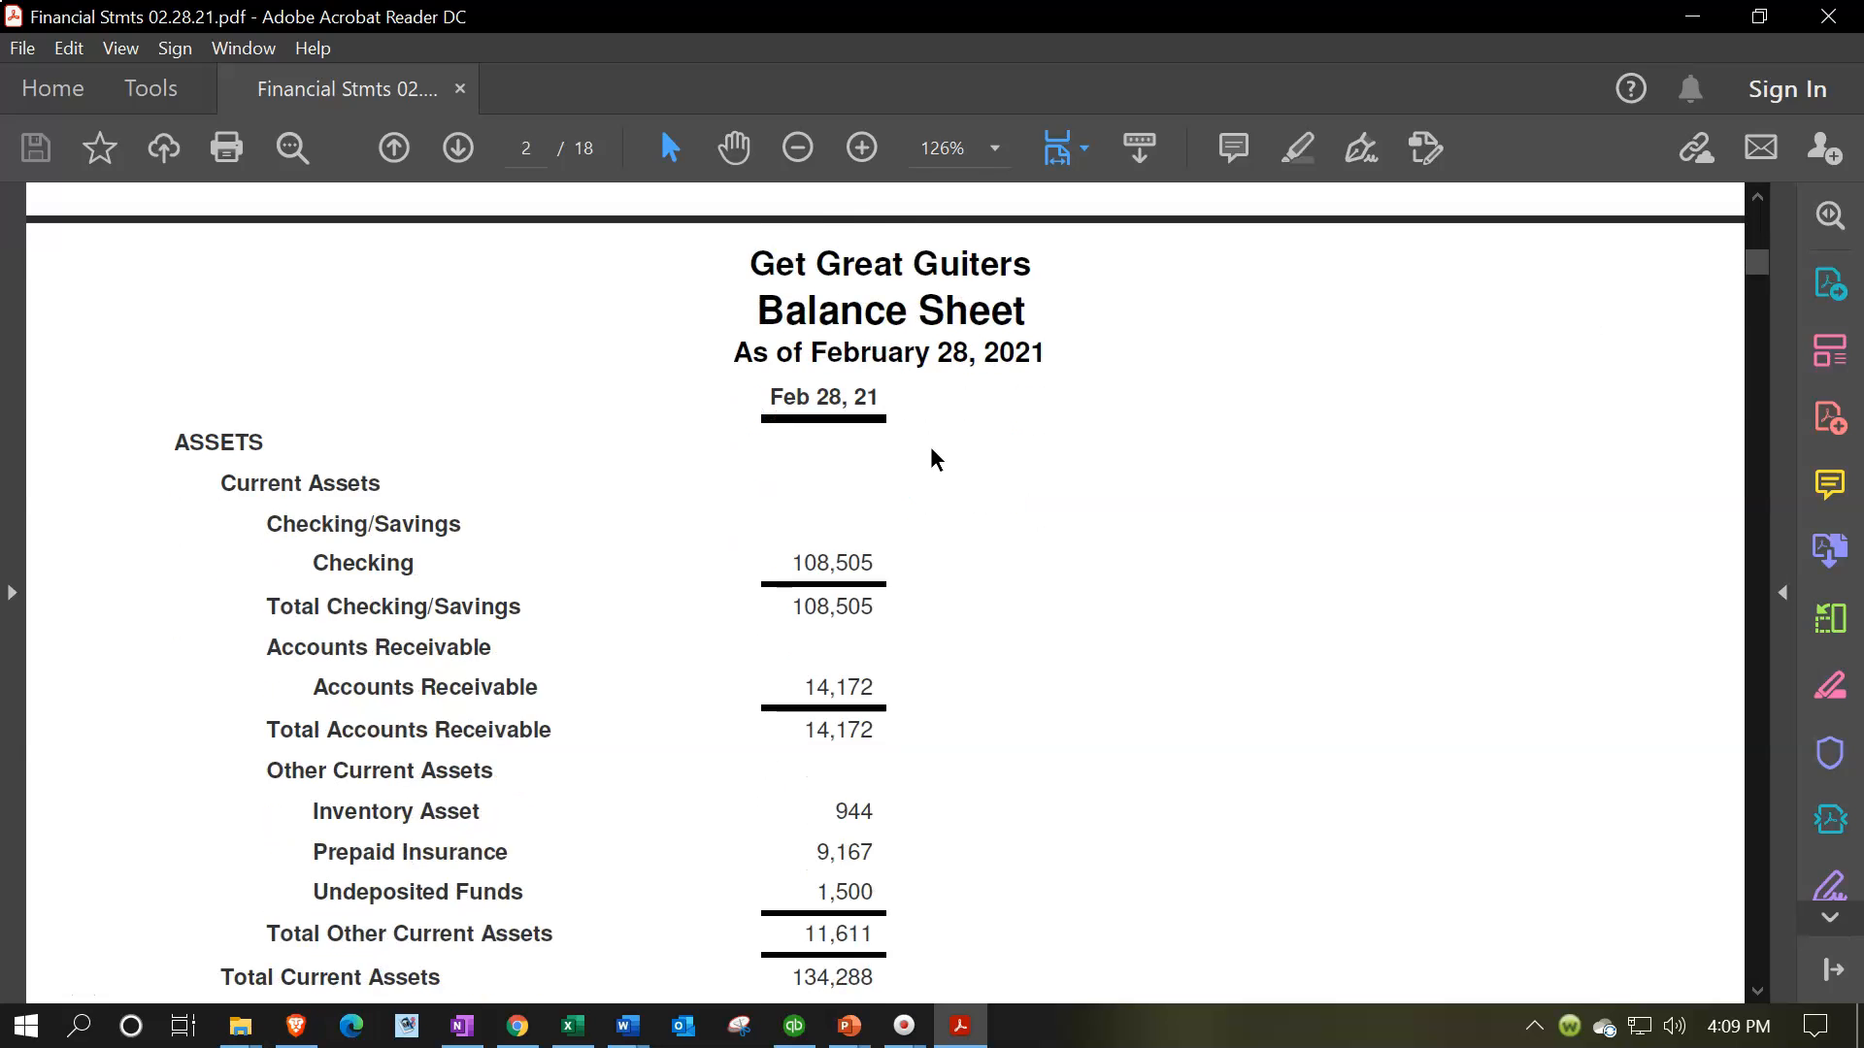
{"action": "scroll", "coordinate": [932, 456], "scroll_direction": "down", "scroll_amount": 3}
{"action": "scroll", "coordinate": [932, 456], "scroll_direction": "down", "scroll_amount": 3}
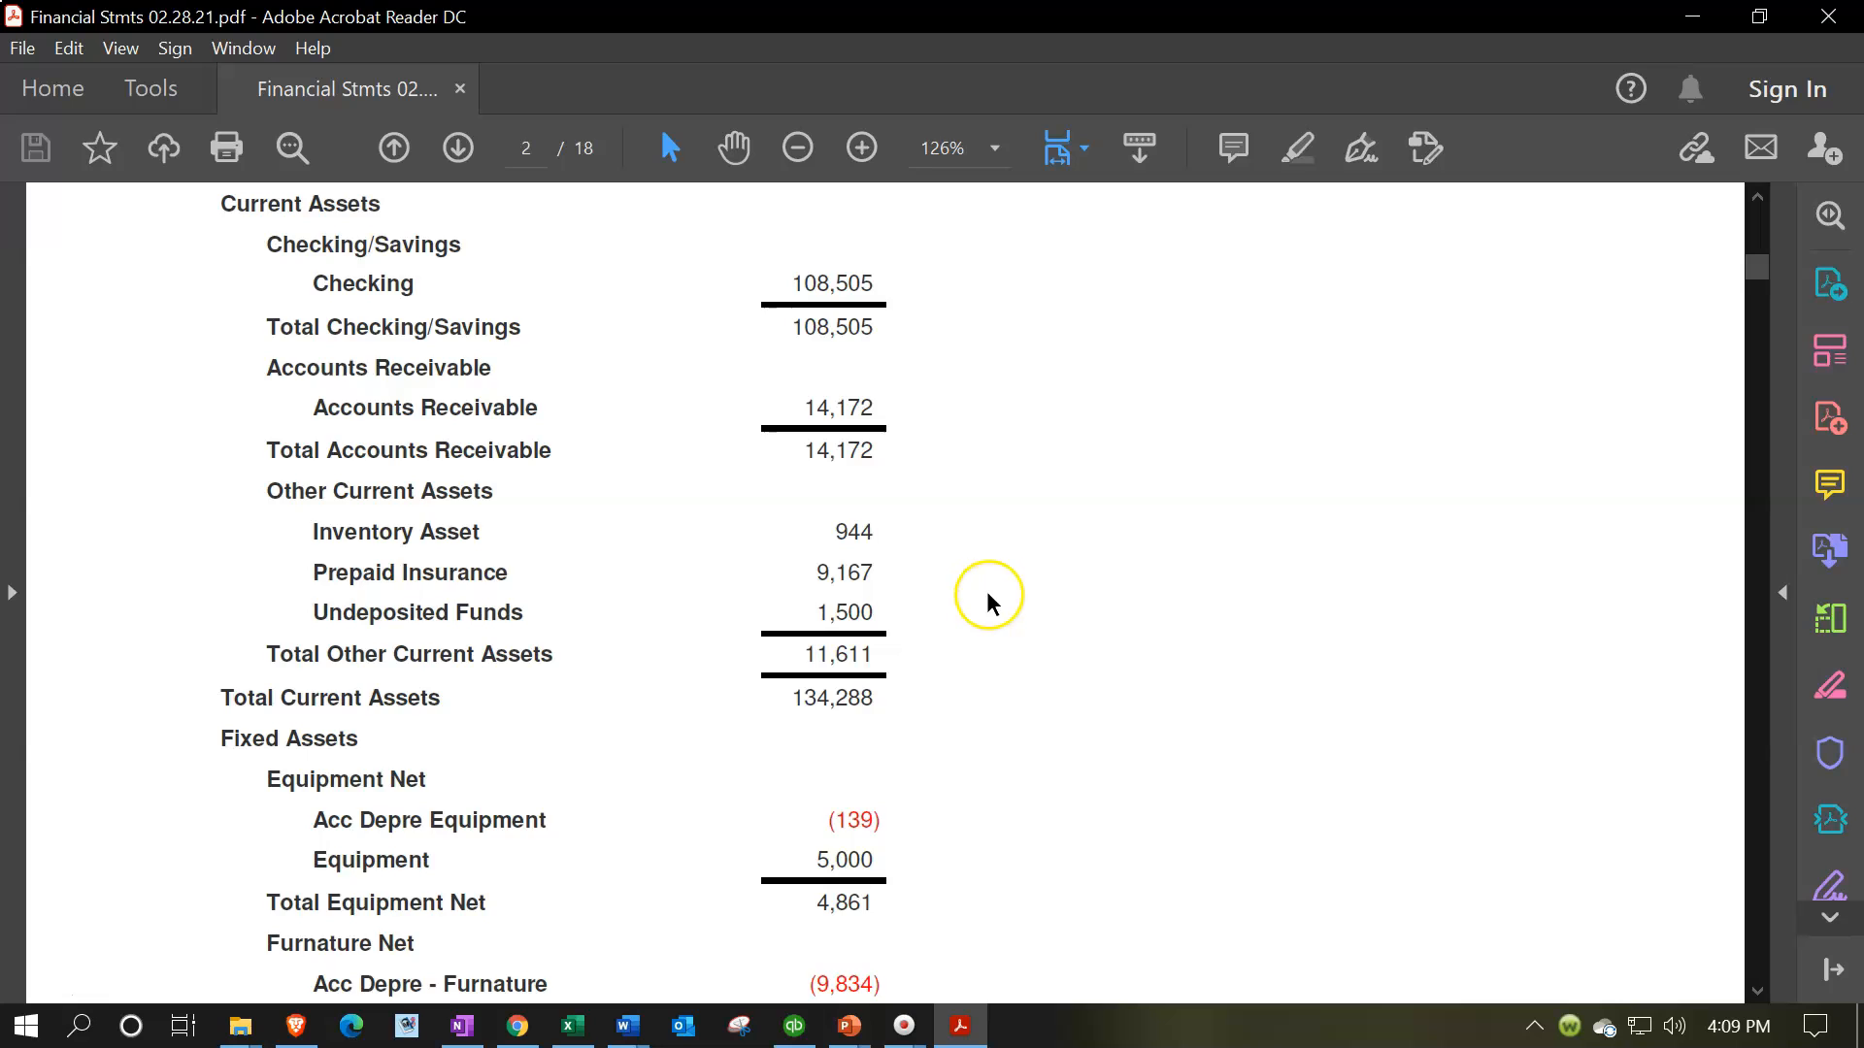
{"action": "scroll", "coordinate": [986, 594], "scroll_direction": "down", "scroll_amount": 20}
{"action": "scroll", "coordinate": [990, 600], "scroll_direction": "down", "scroll_amount": 4}
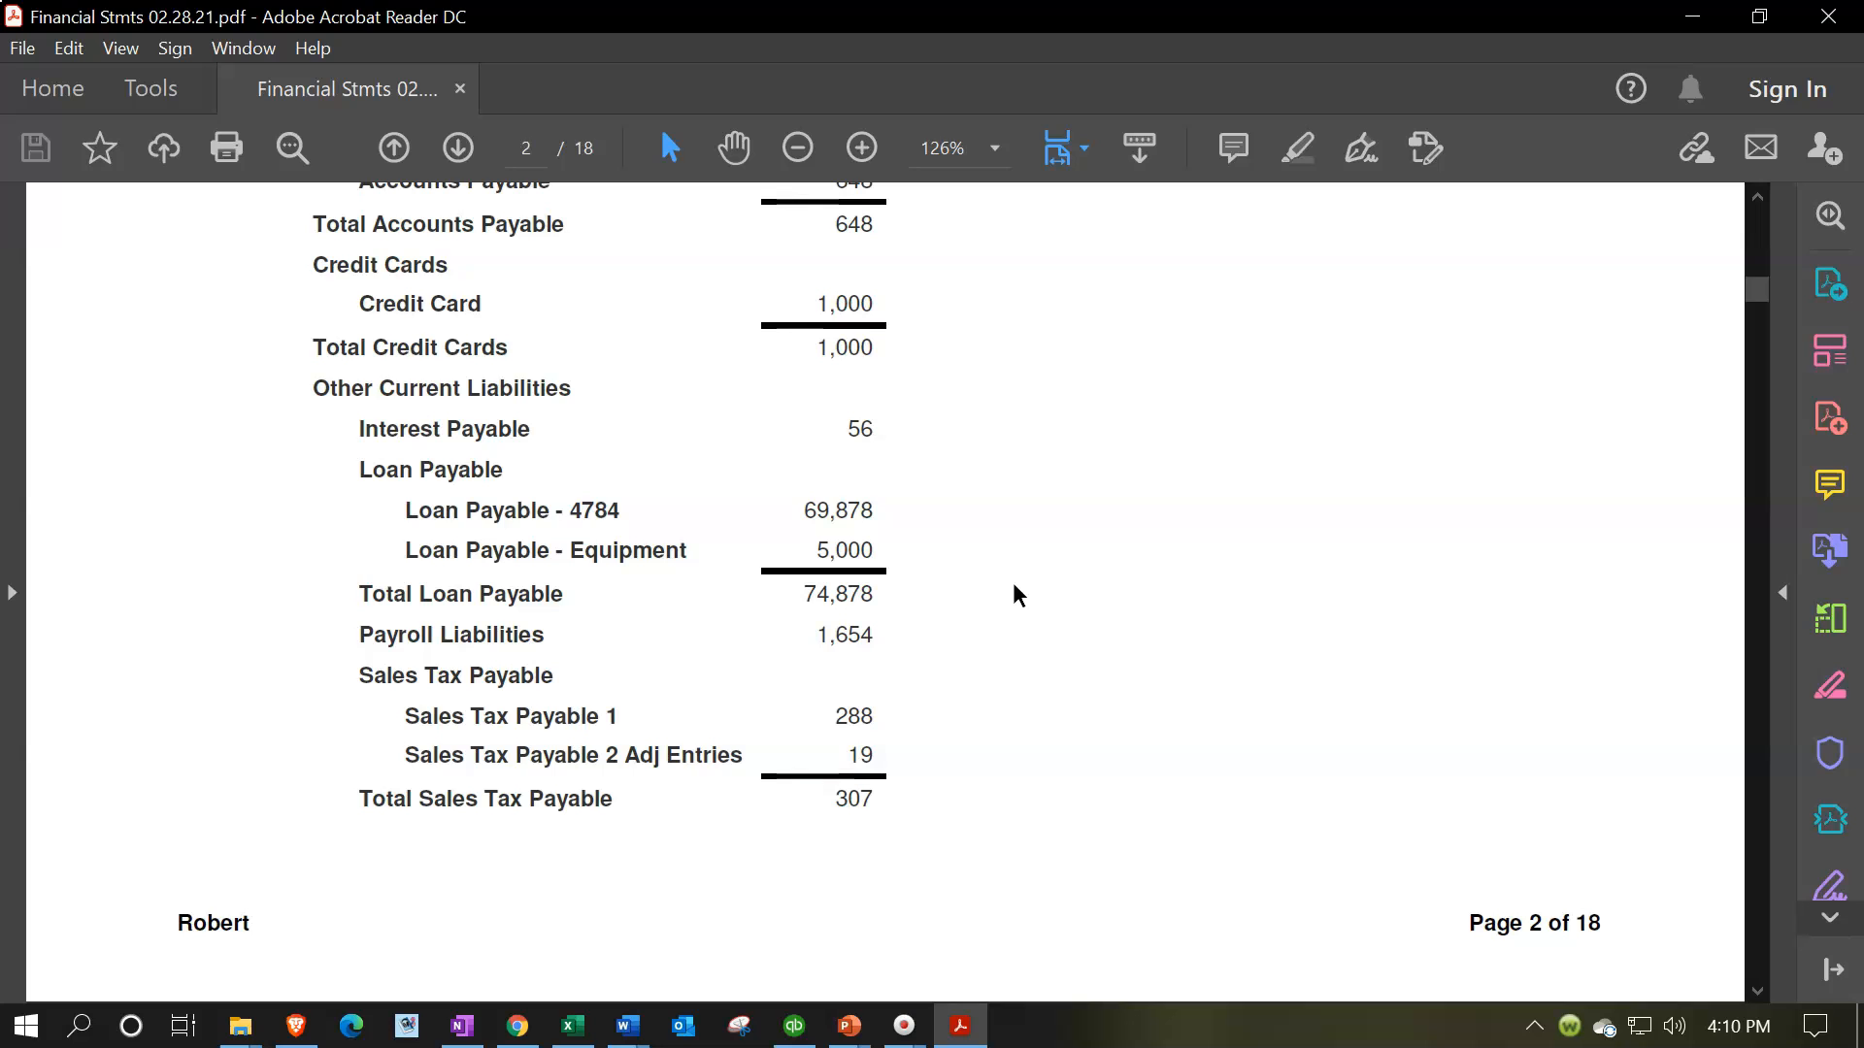
{"action": "scroll", "coordinate": [1015, 586], "scroll_direction": "down", "scroll_amount": 5}
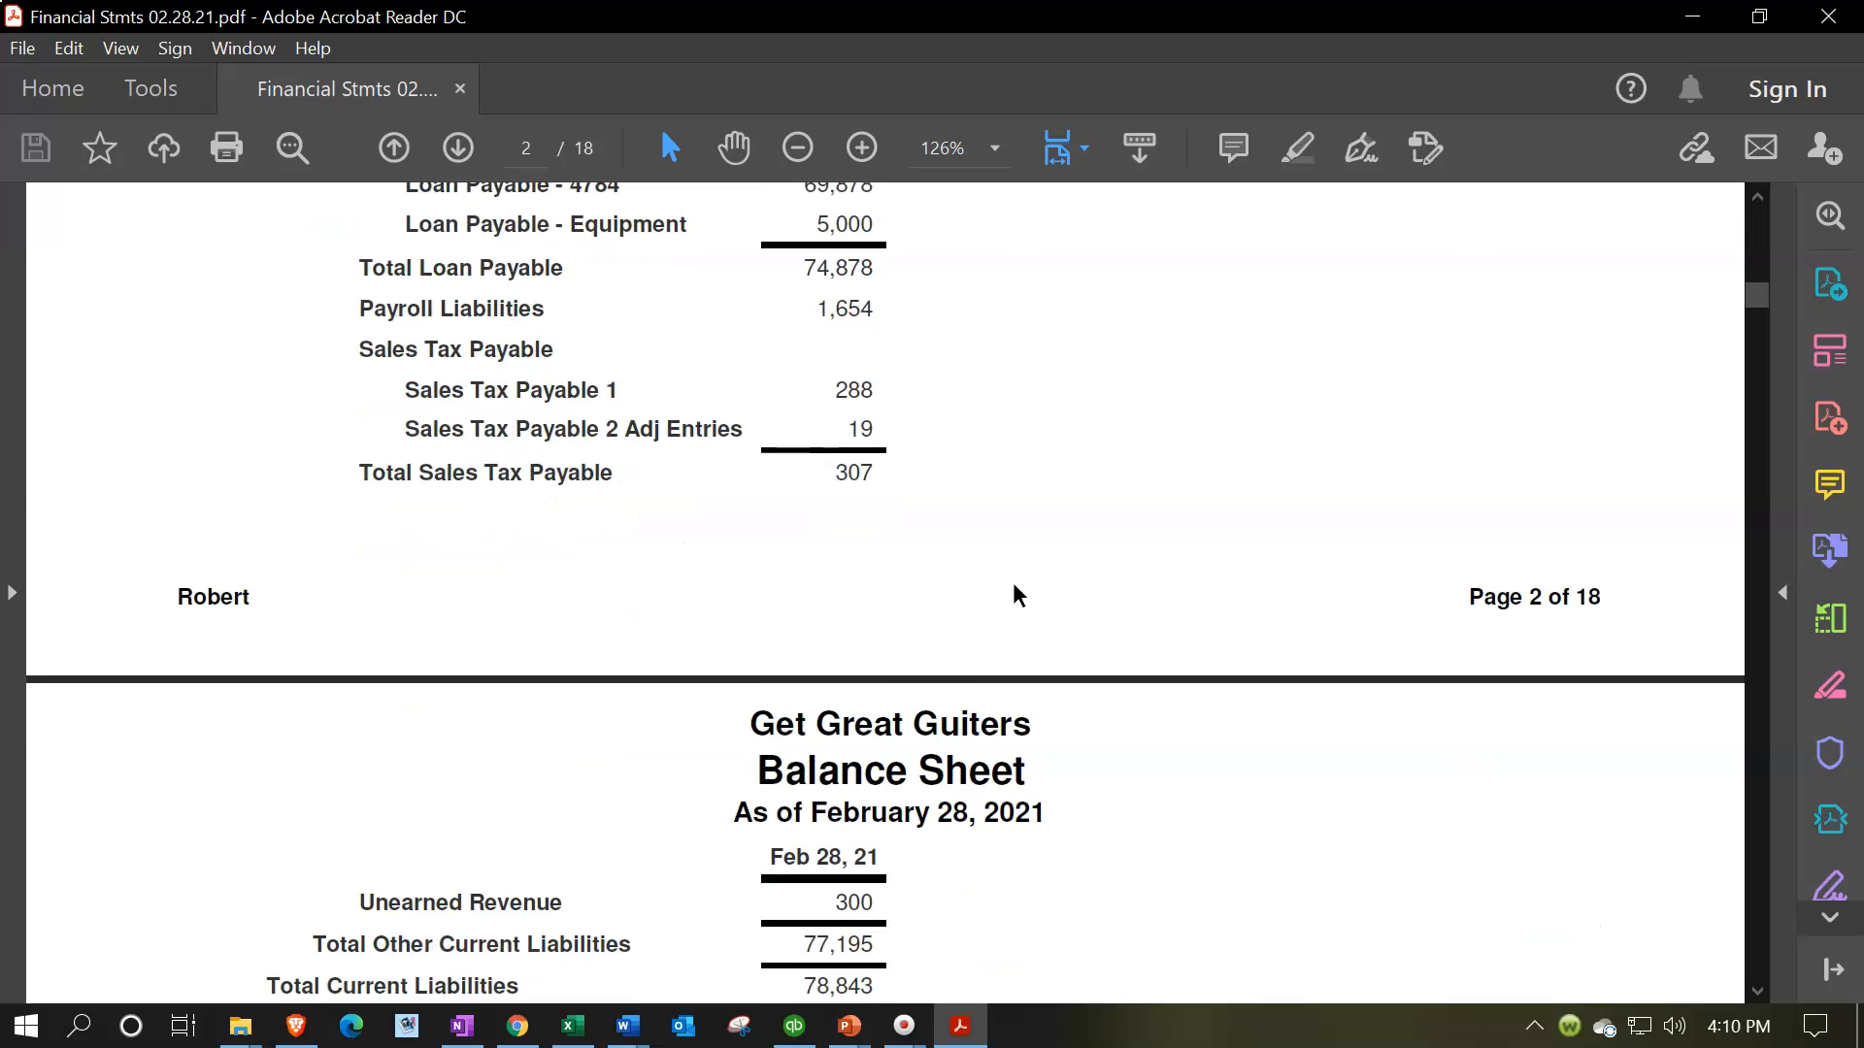
{"action": "scroll", "coordinate": [1014, 587], "scroll_direction": "down", "scroll_amount": 10}
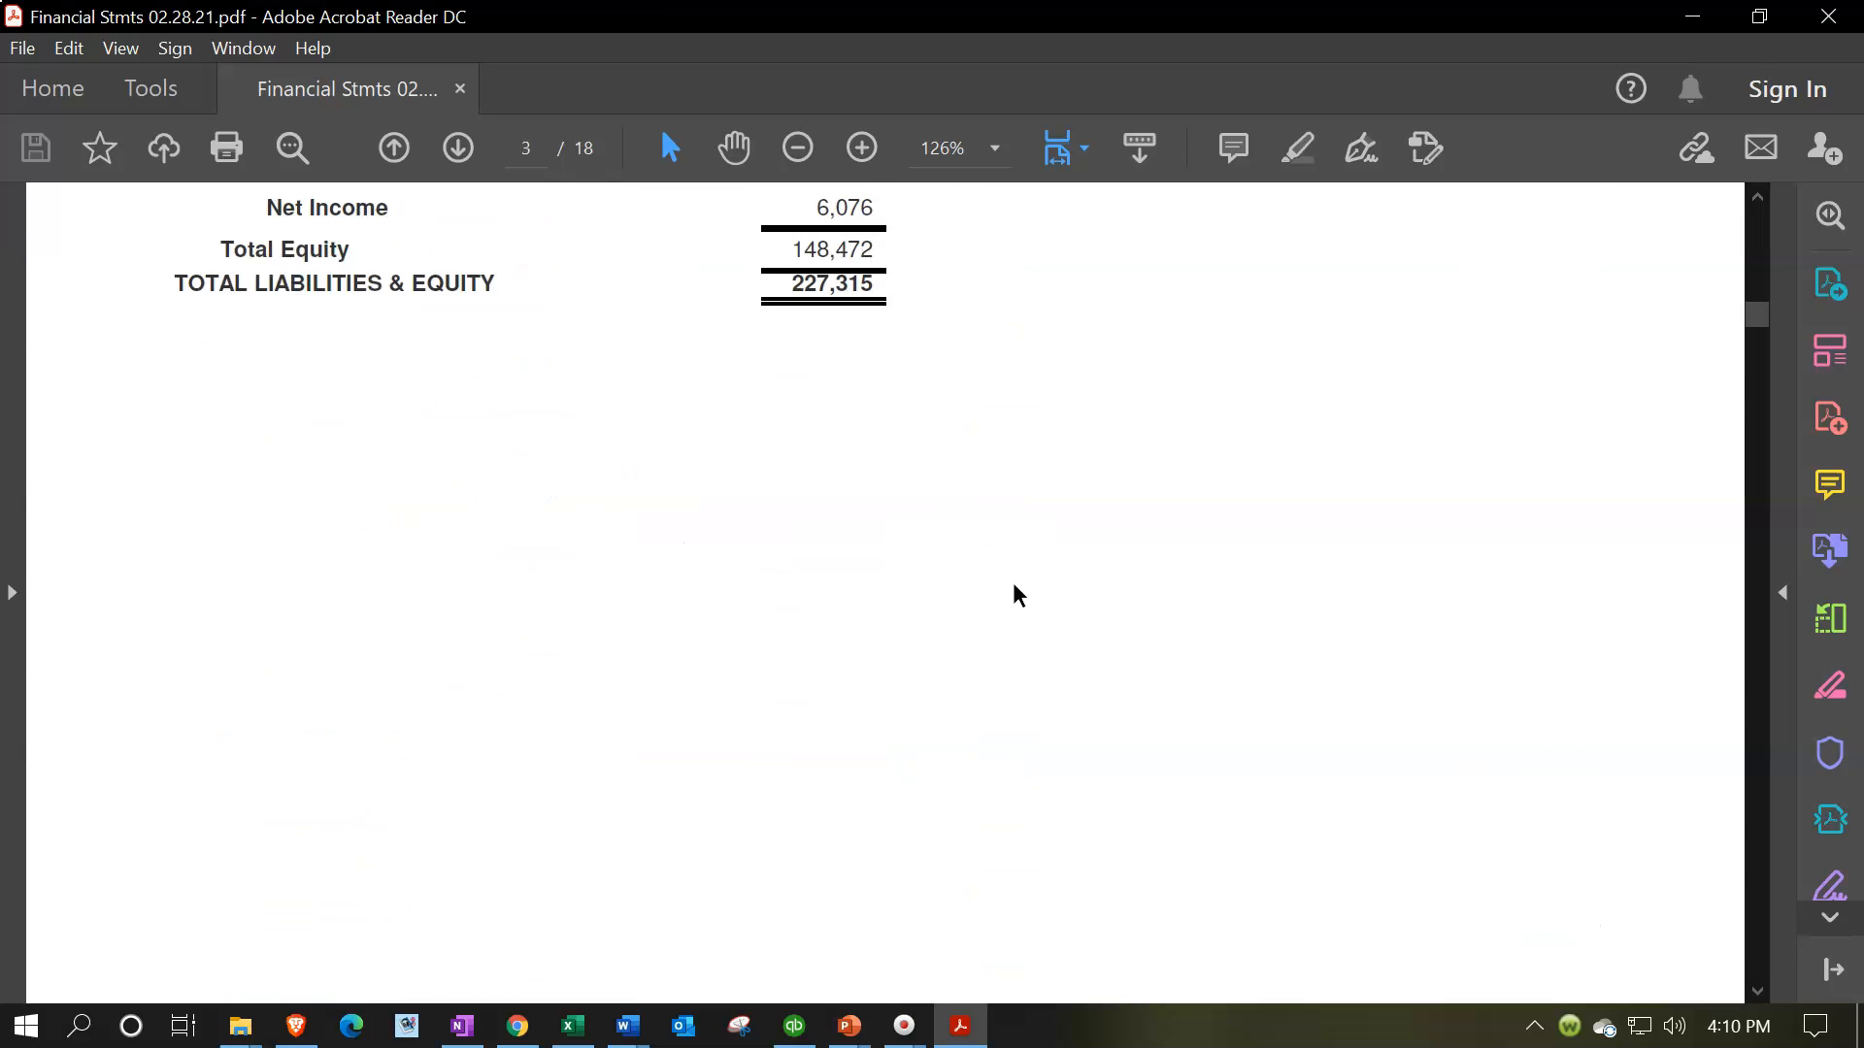
Review the Comparative Balance Sheet for Feb 28, 21 and Jan 31, 21 through its equity section
{"action": "scroll", "coordinate": [1013, 585], "scroll_direction": "down", "scroll_amount": 7}
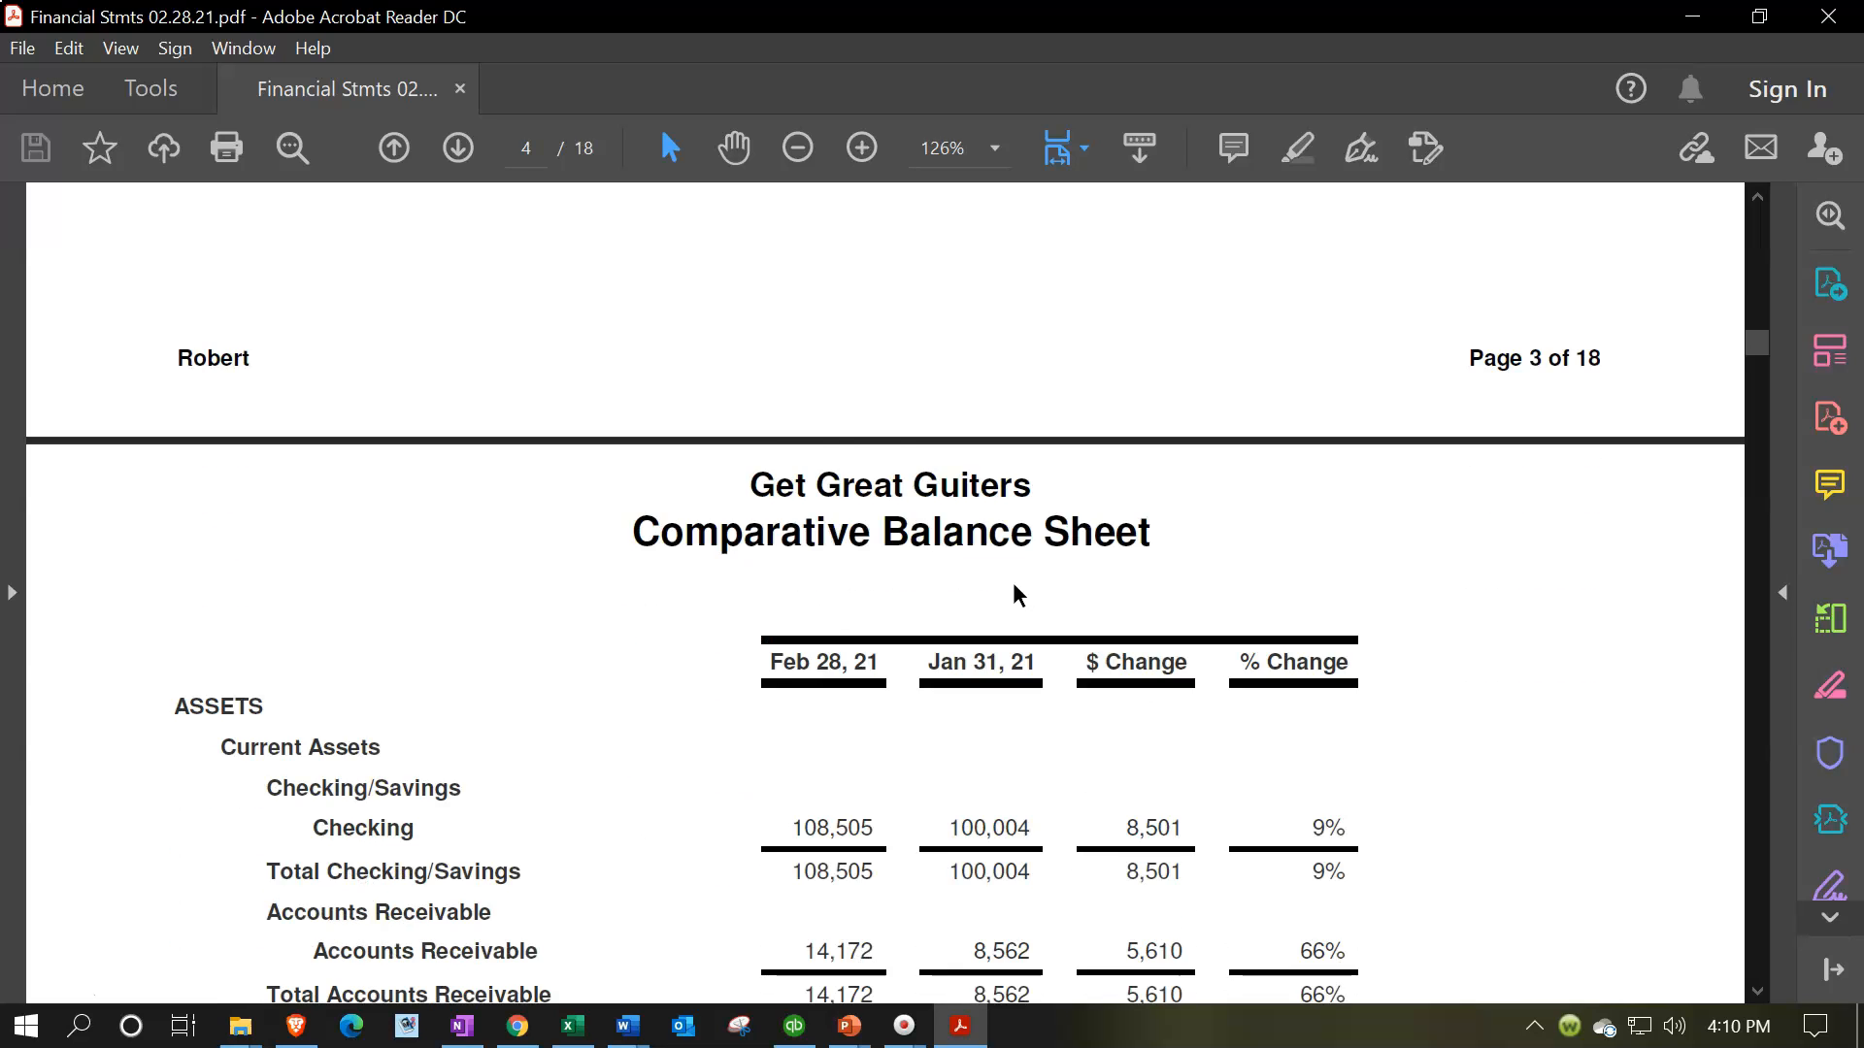
{"action": "scroll", "coordinate": [1013, 583], "scroll_direction": "down", "scroll_amount": 1}
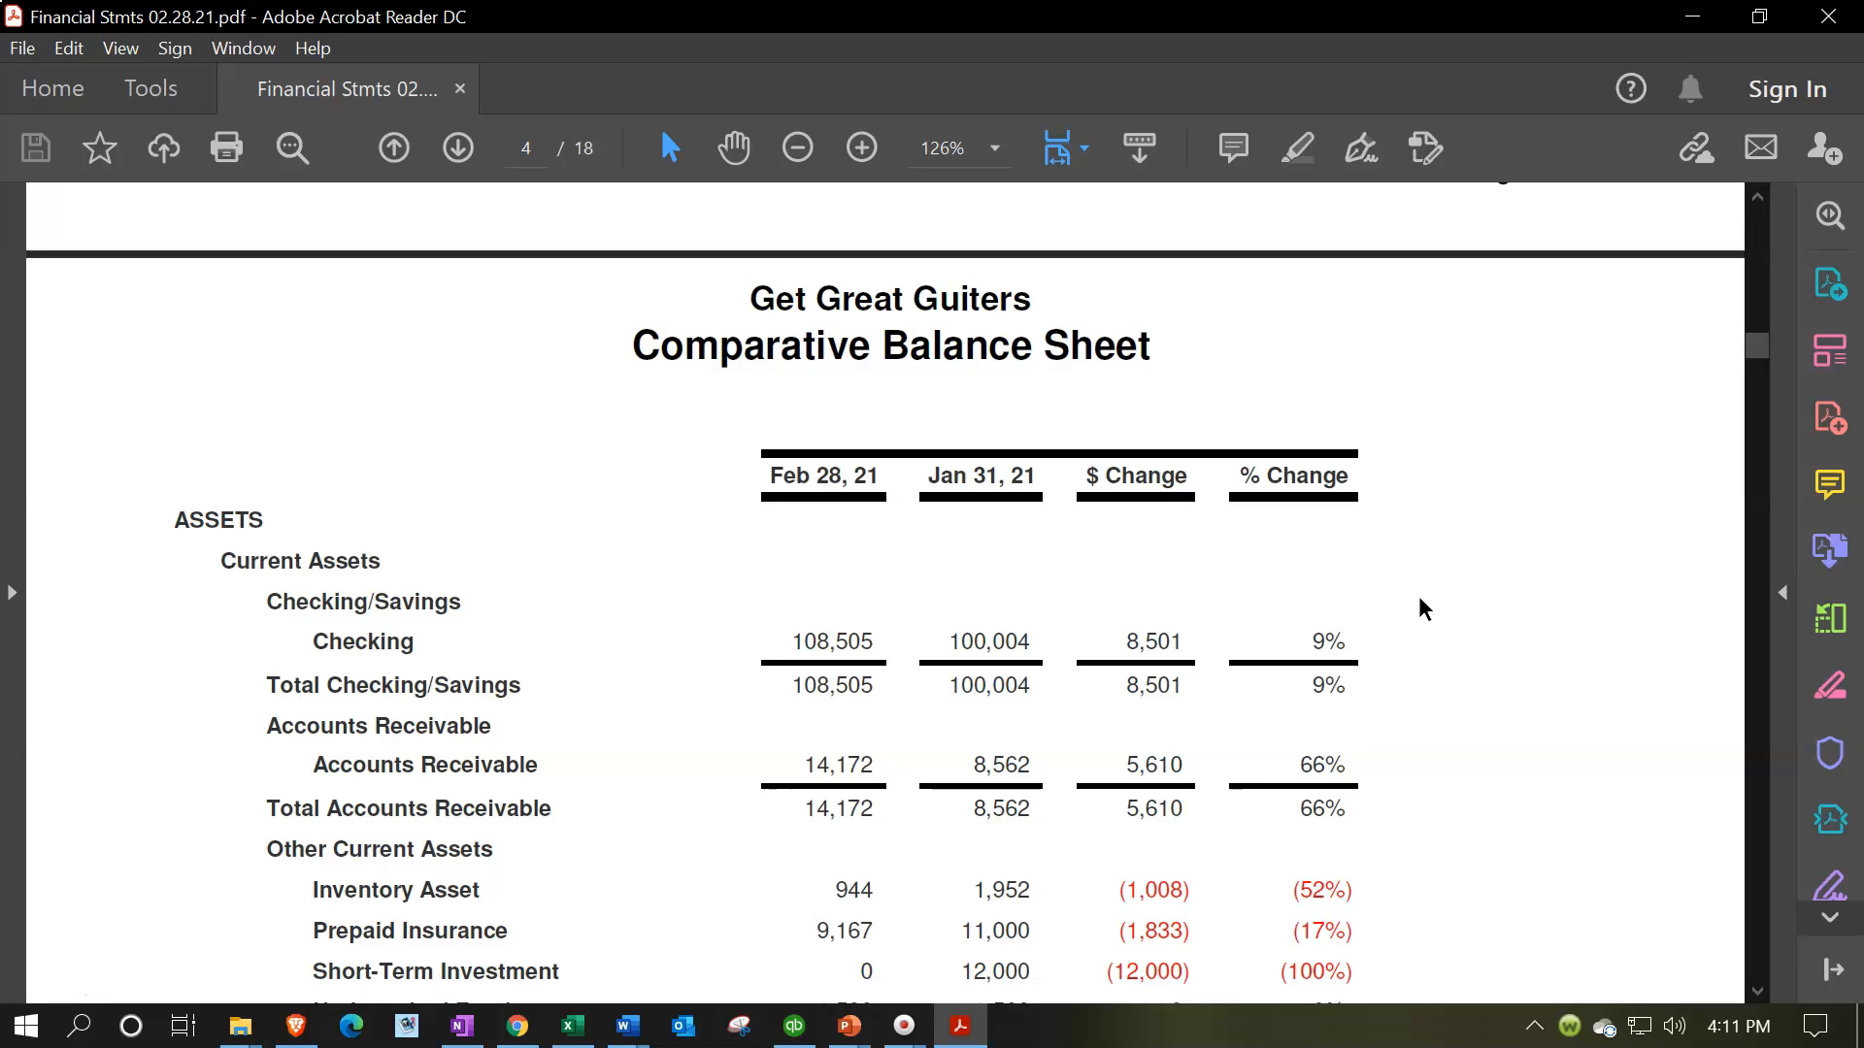
{"action": "scroll", "coordinate": [1420, 598], "scroll_direction": "down", "scroll_amount": 10}
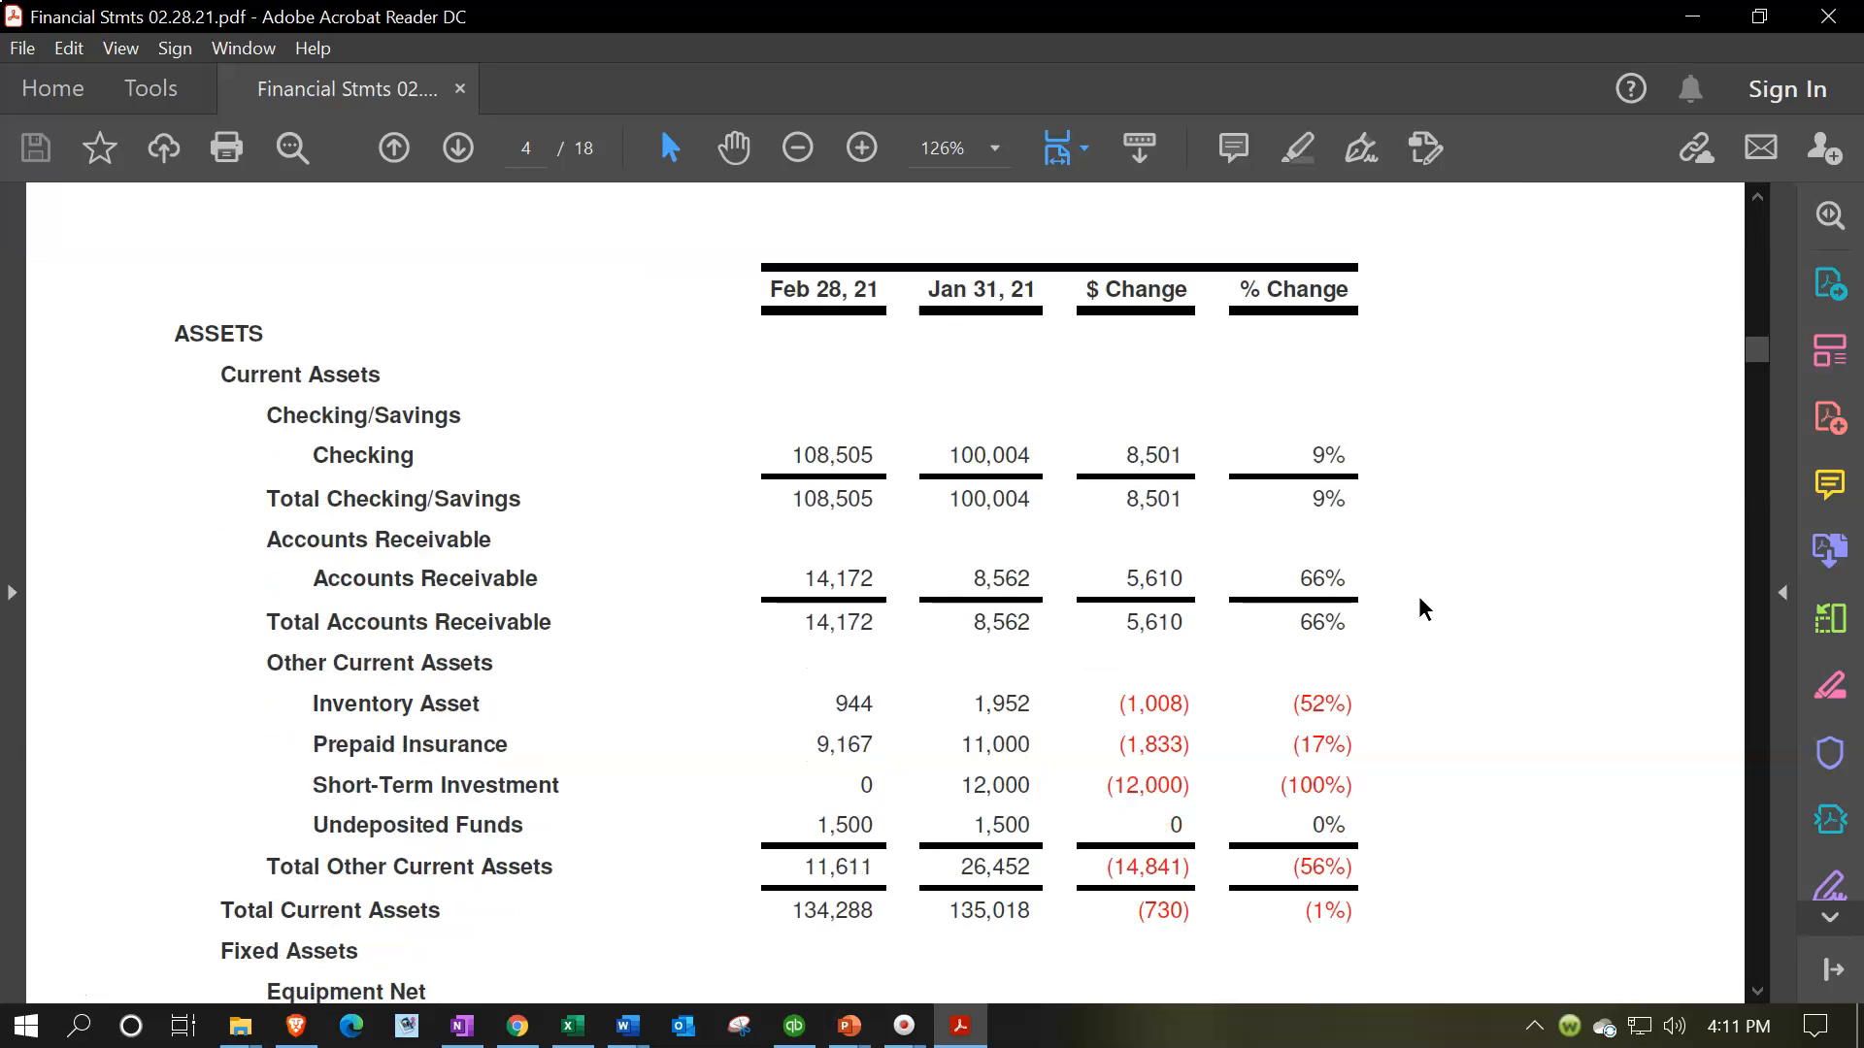
{"action": "scroll", "coordinate": [1419, 598], "scroll_direction": "down", "scroll_amount": 10}
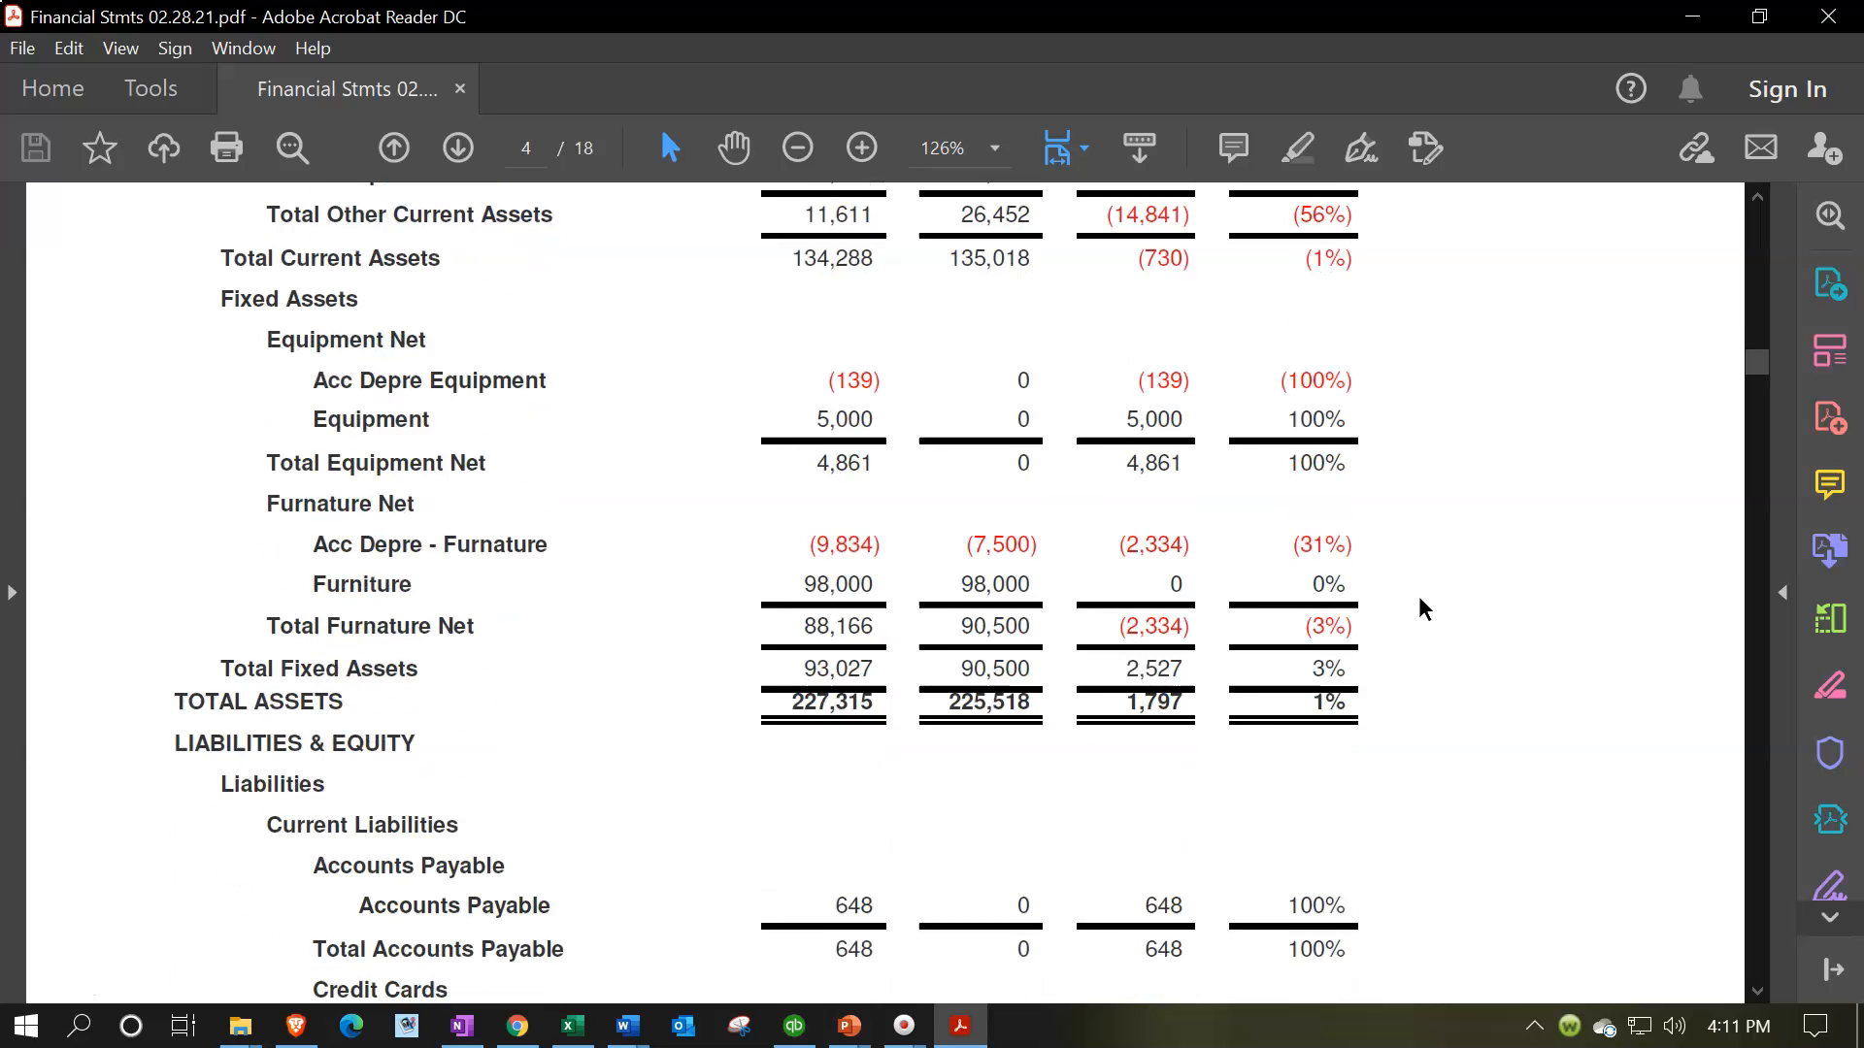
{"action": "scroll", "coordinate": [1419, 598], "scroll_direction": "down", "scroll_amount": 12}
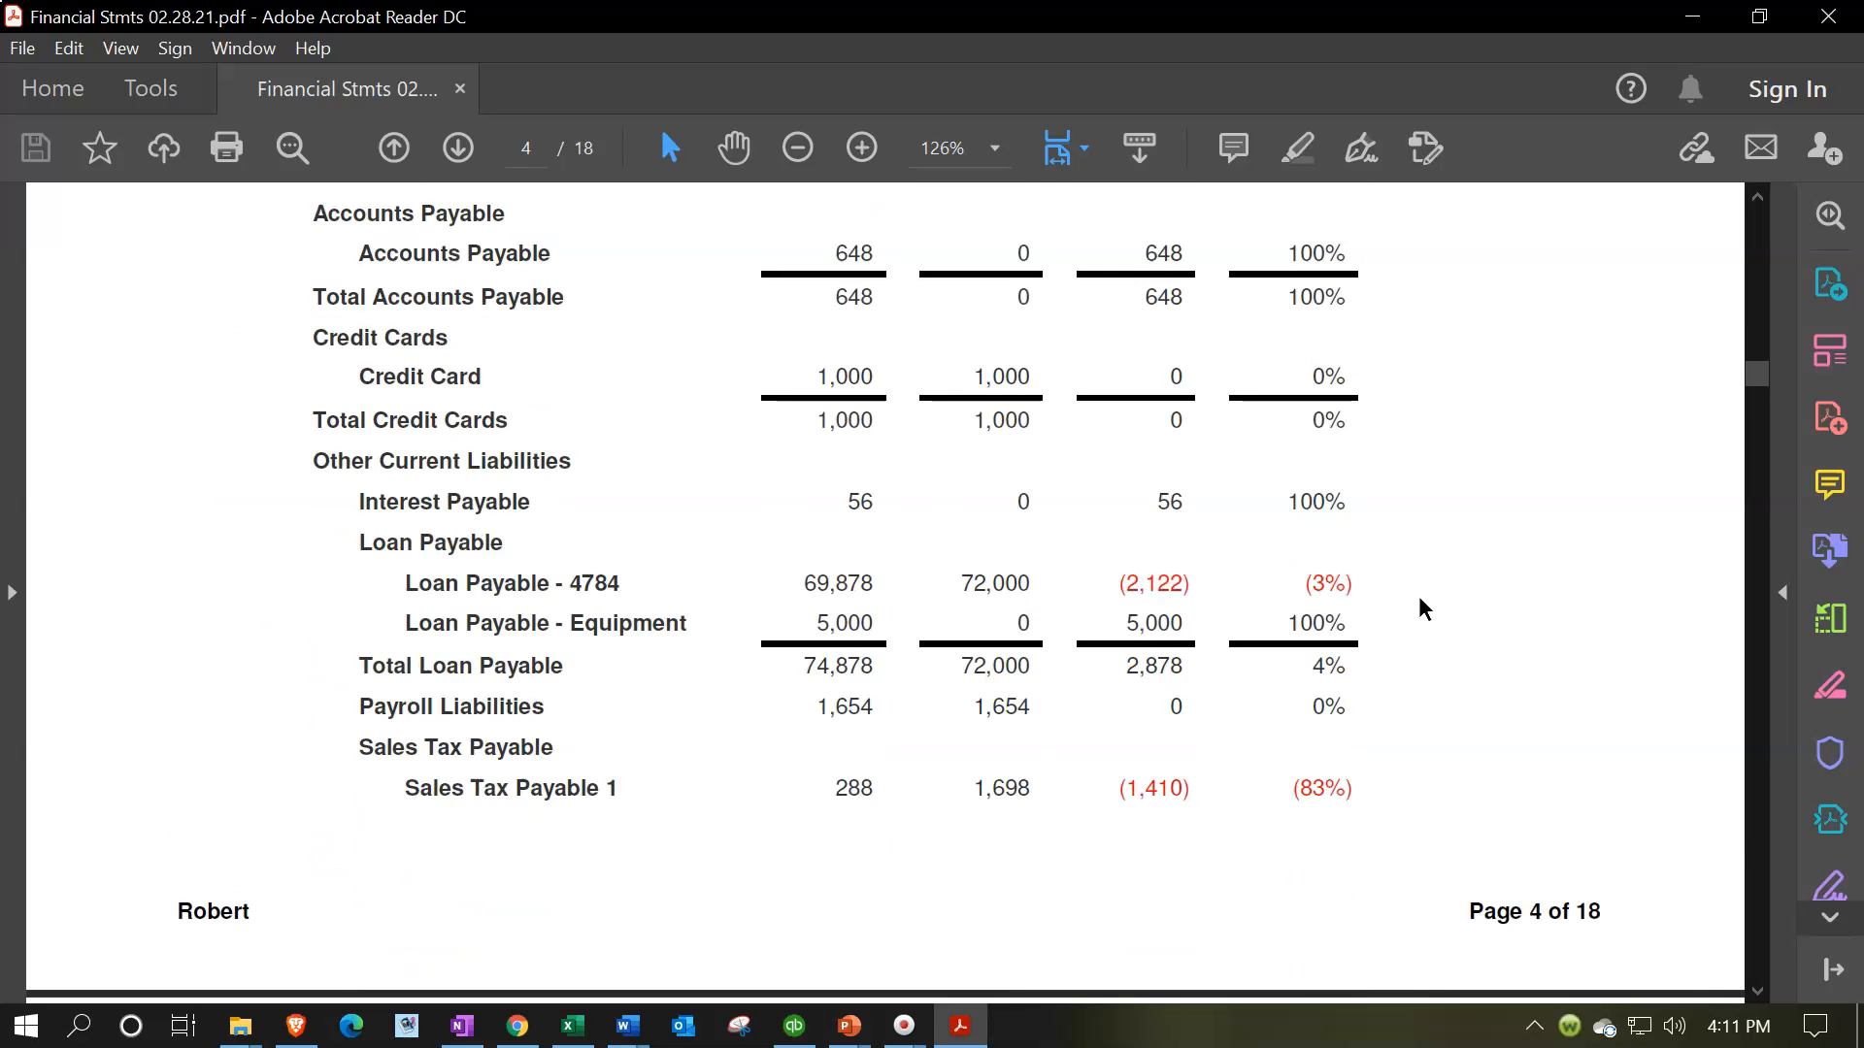
{"action": "scroll", "coordinate": [1418, 609], "scroll_direction": "down", "scroll_amount": 5}
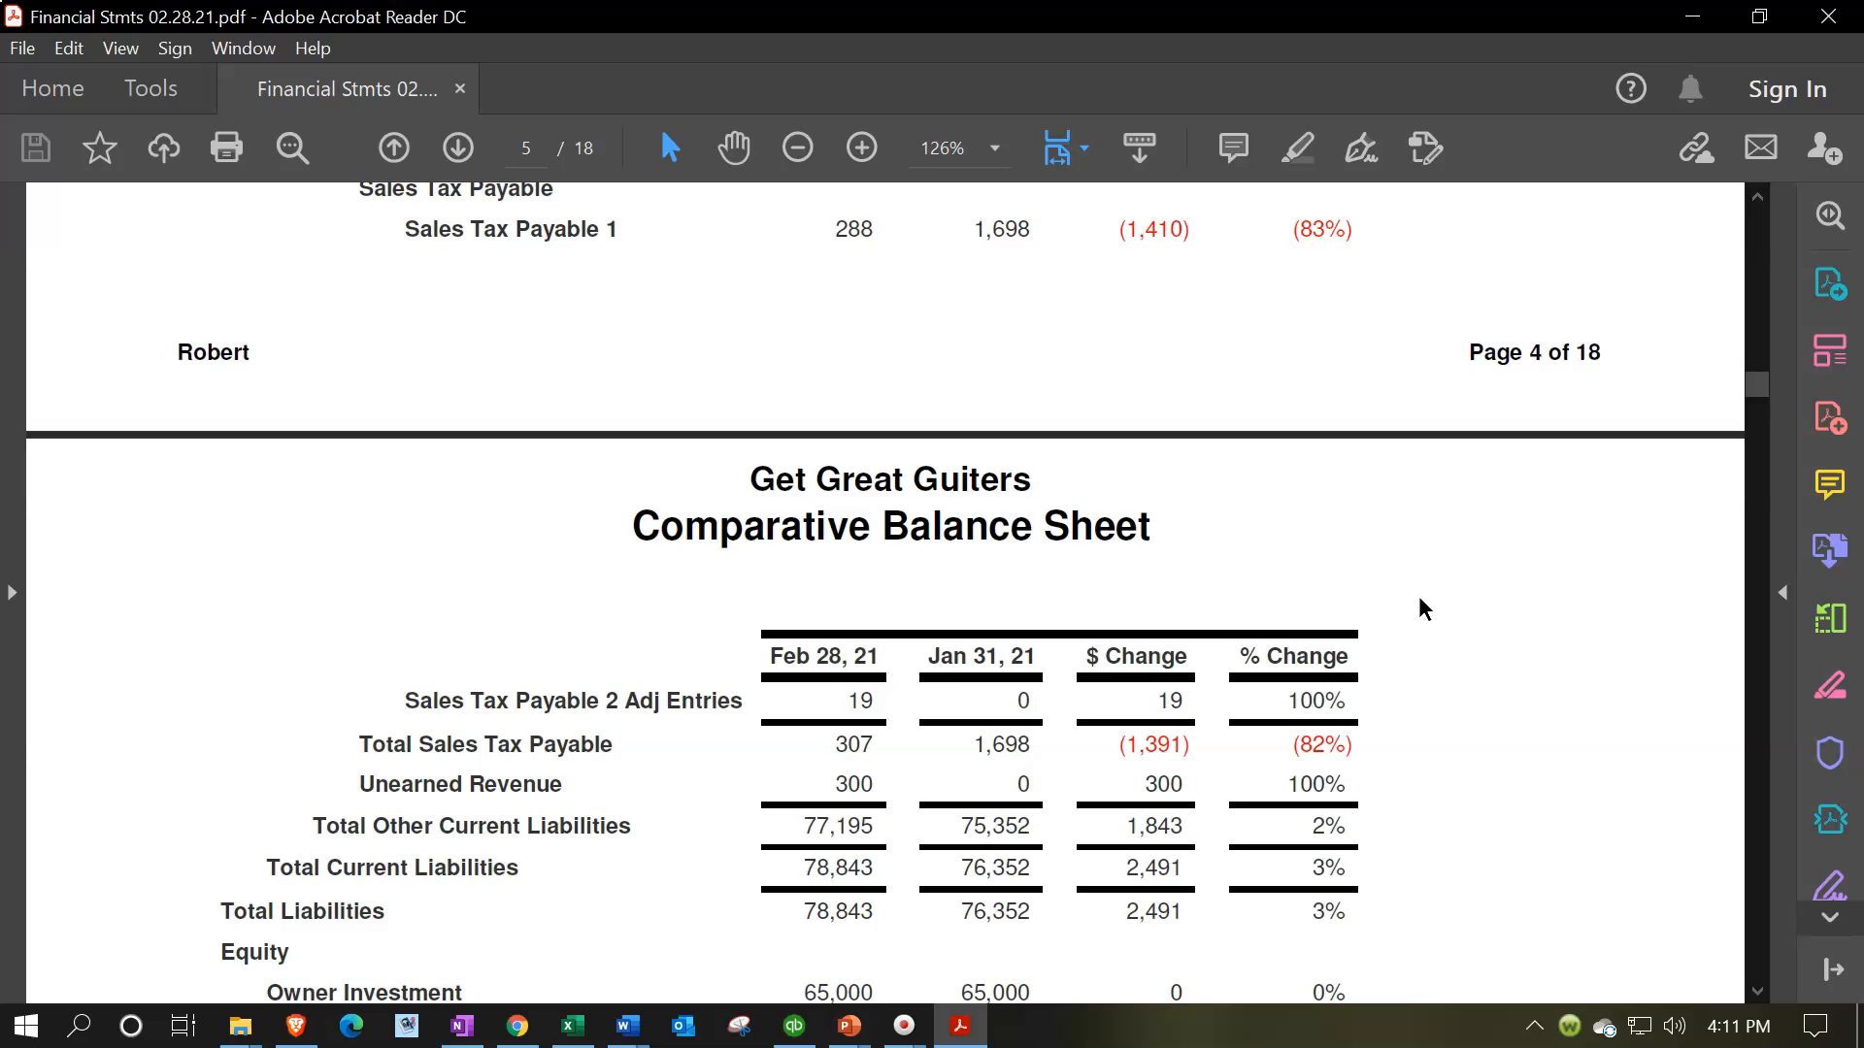
{"action": "scroll", "coordinate": [1418, 610], "scroll_direction": "down", "scroll_amount": 20}
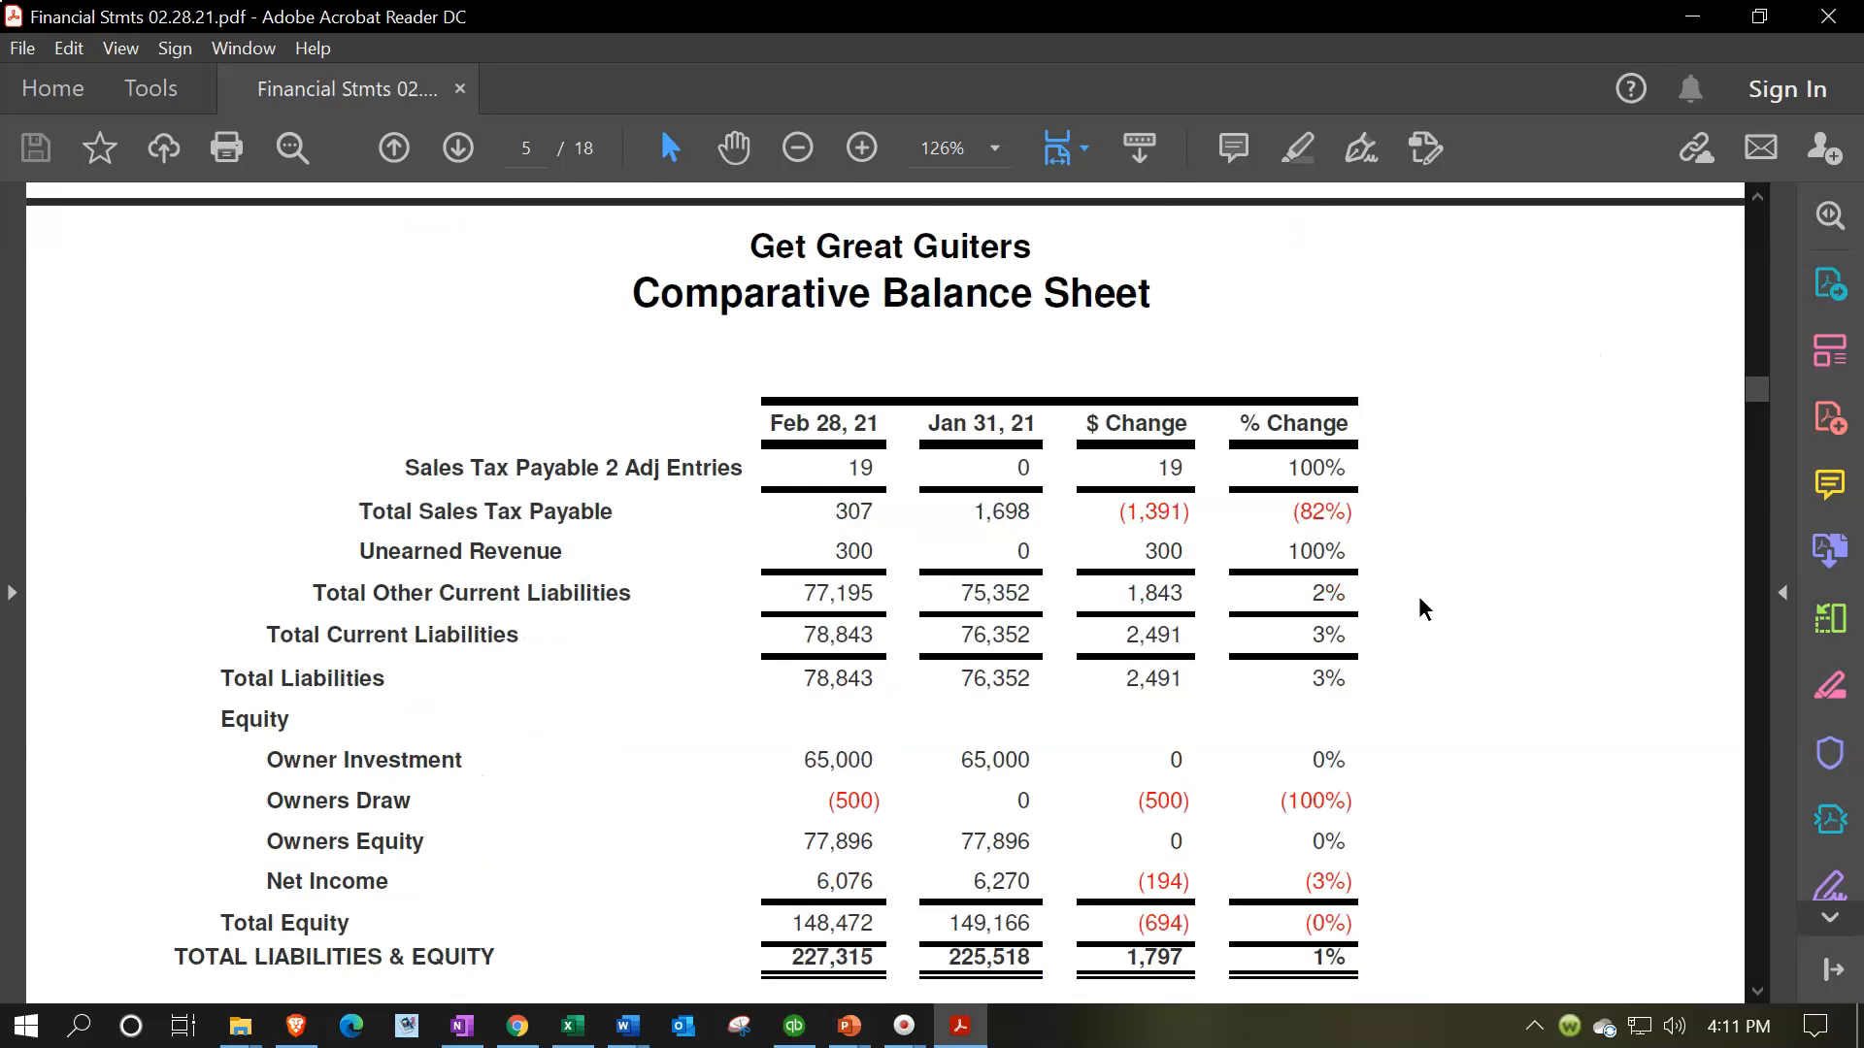
Review the Income Statement for January through February 2021, from income through other income and expense
{"action": "scroll", "coordinate": [1419, 610], "scroll_direction": "down", "scroll_amount": 12}
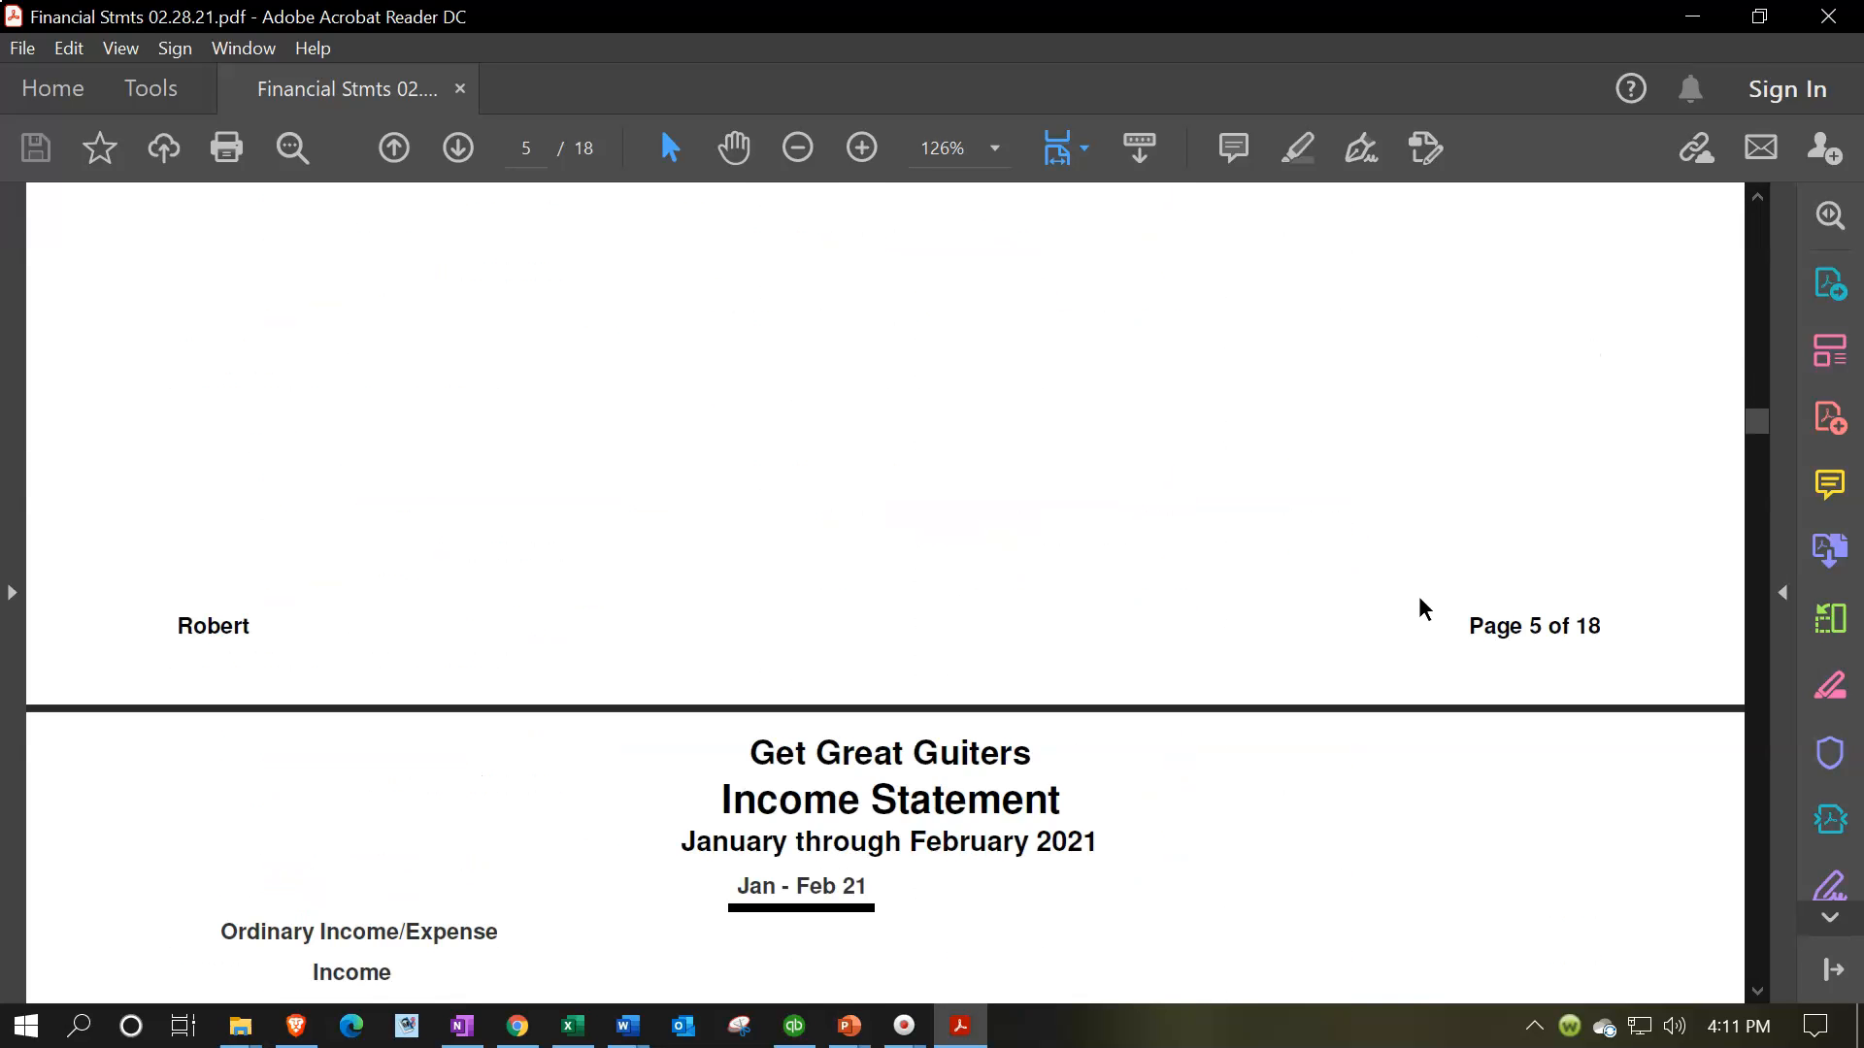
{"action": "scroll", "coordinate": [1423, 609], "scroll_direction": "down", "scroll_amount": 2}
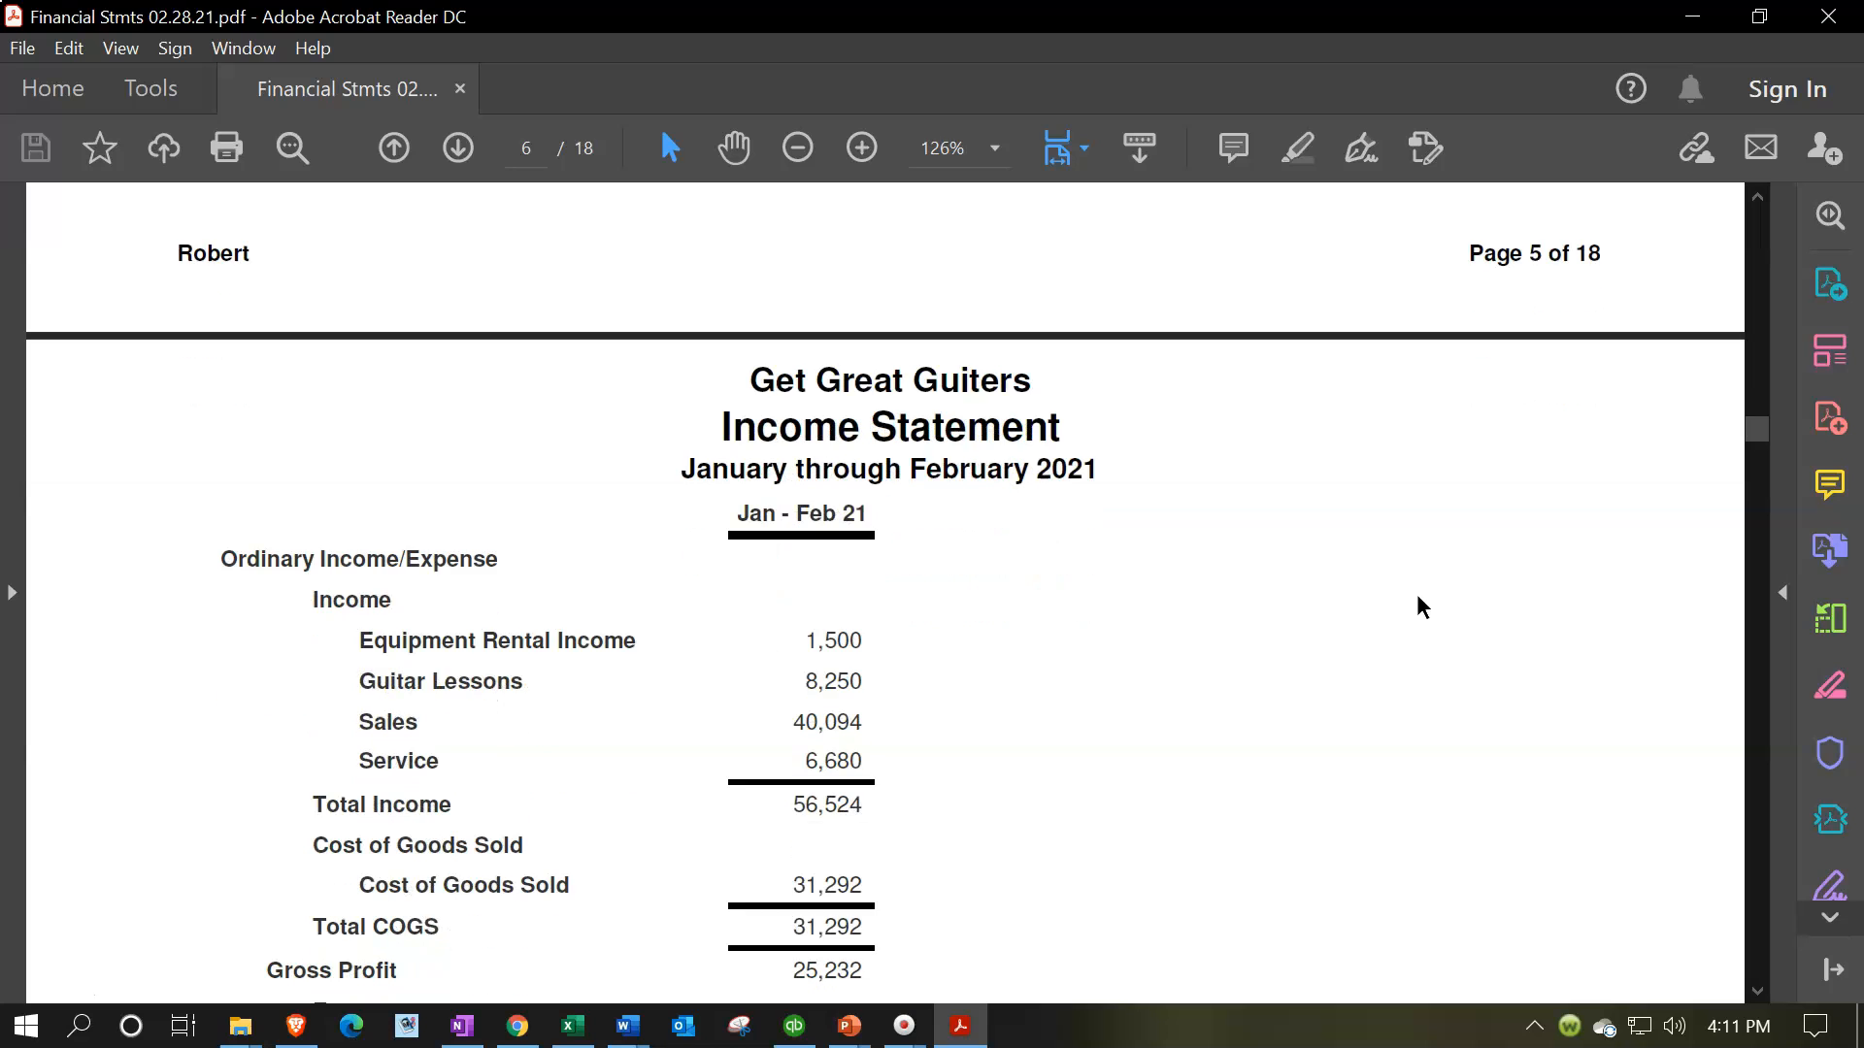
{"action": "scroll", "coordinate": [1231, 481], "scroll_direction": "down", "scroll_amount": 3}
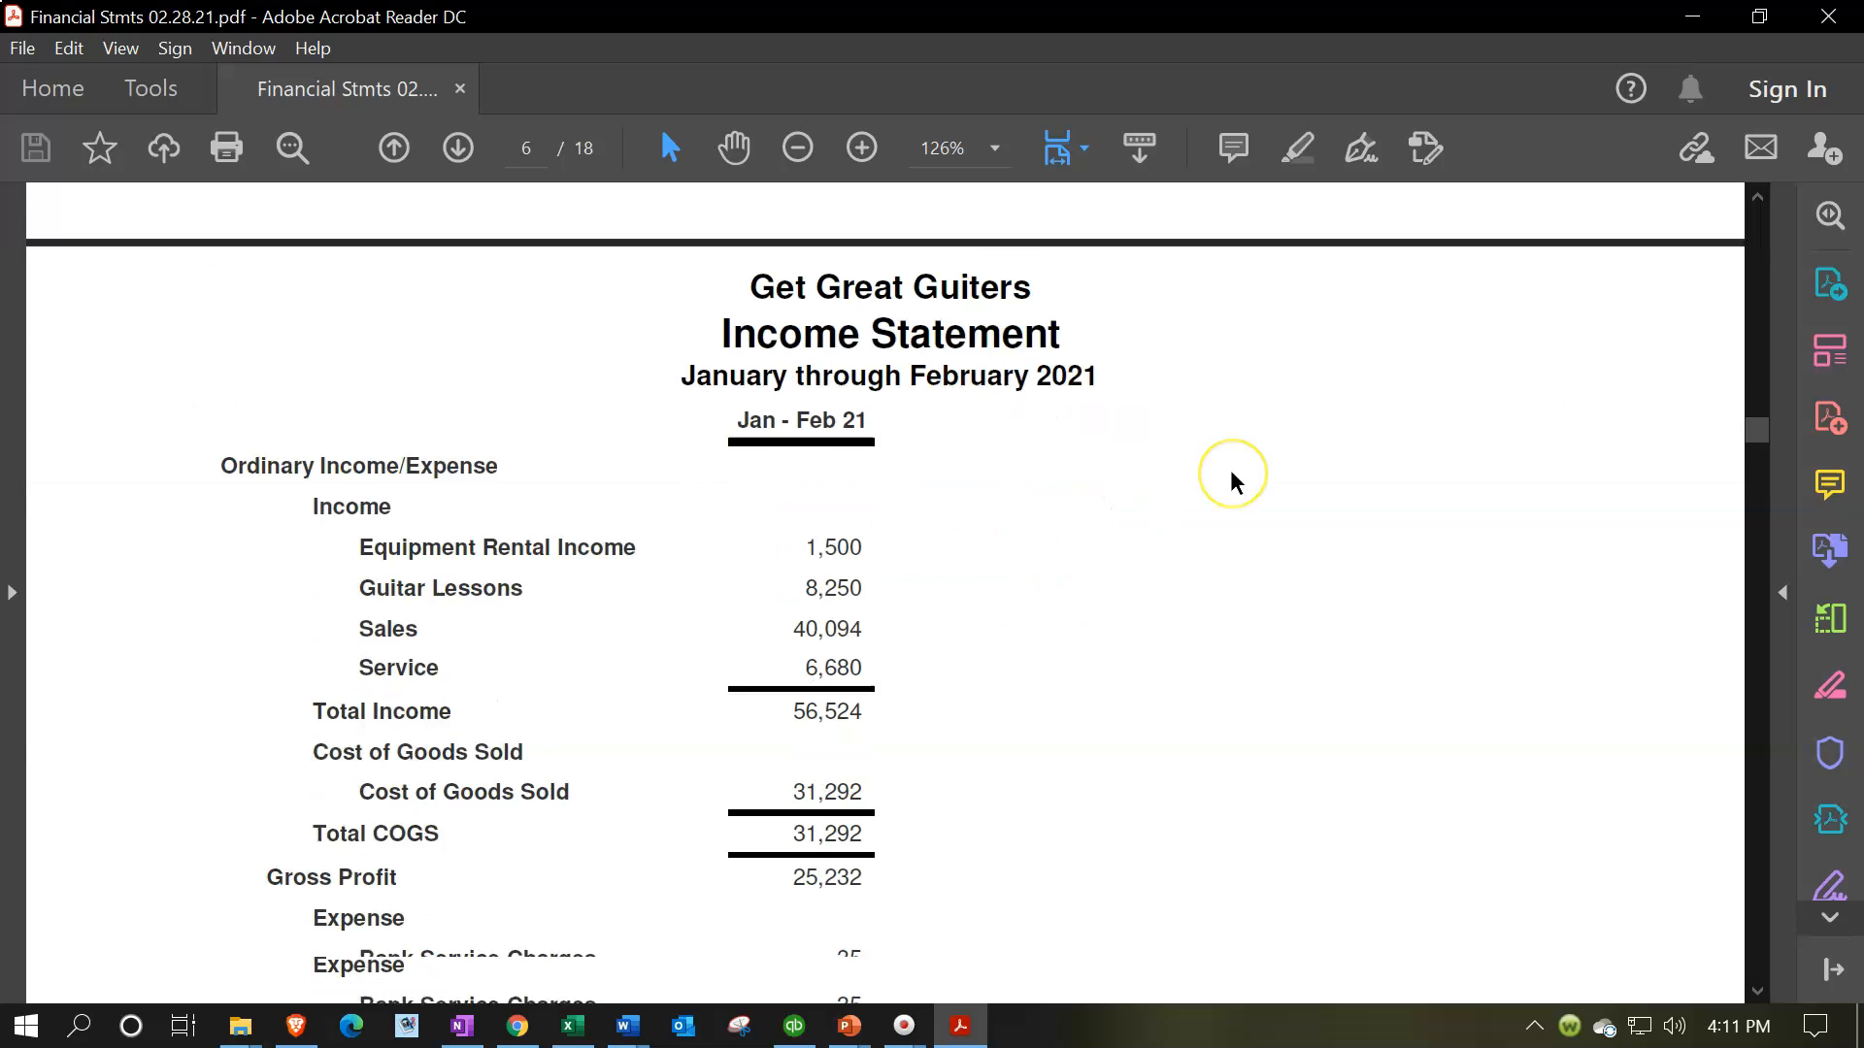
{"action": "scroll", "coordinate": [1231, 475], "scroll_direction": "down", "scroll_amount": 20}
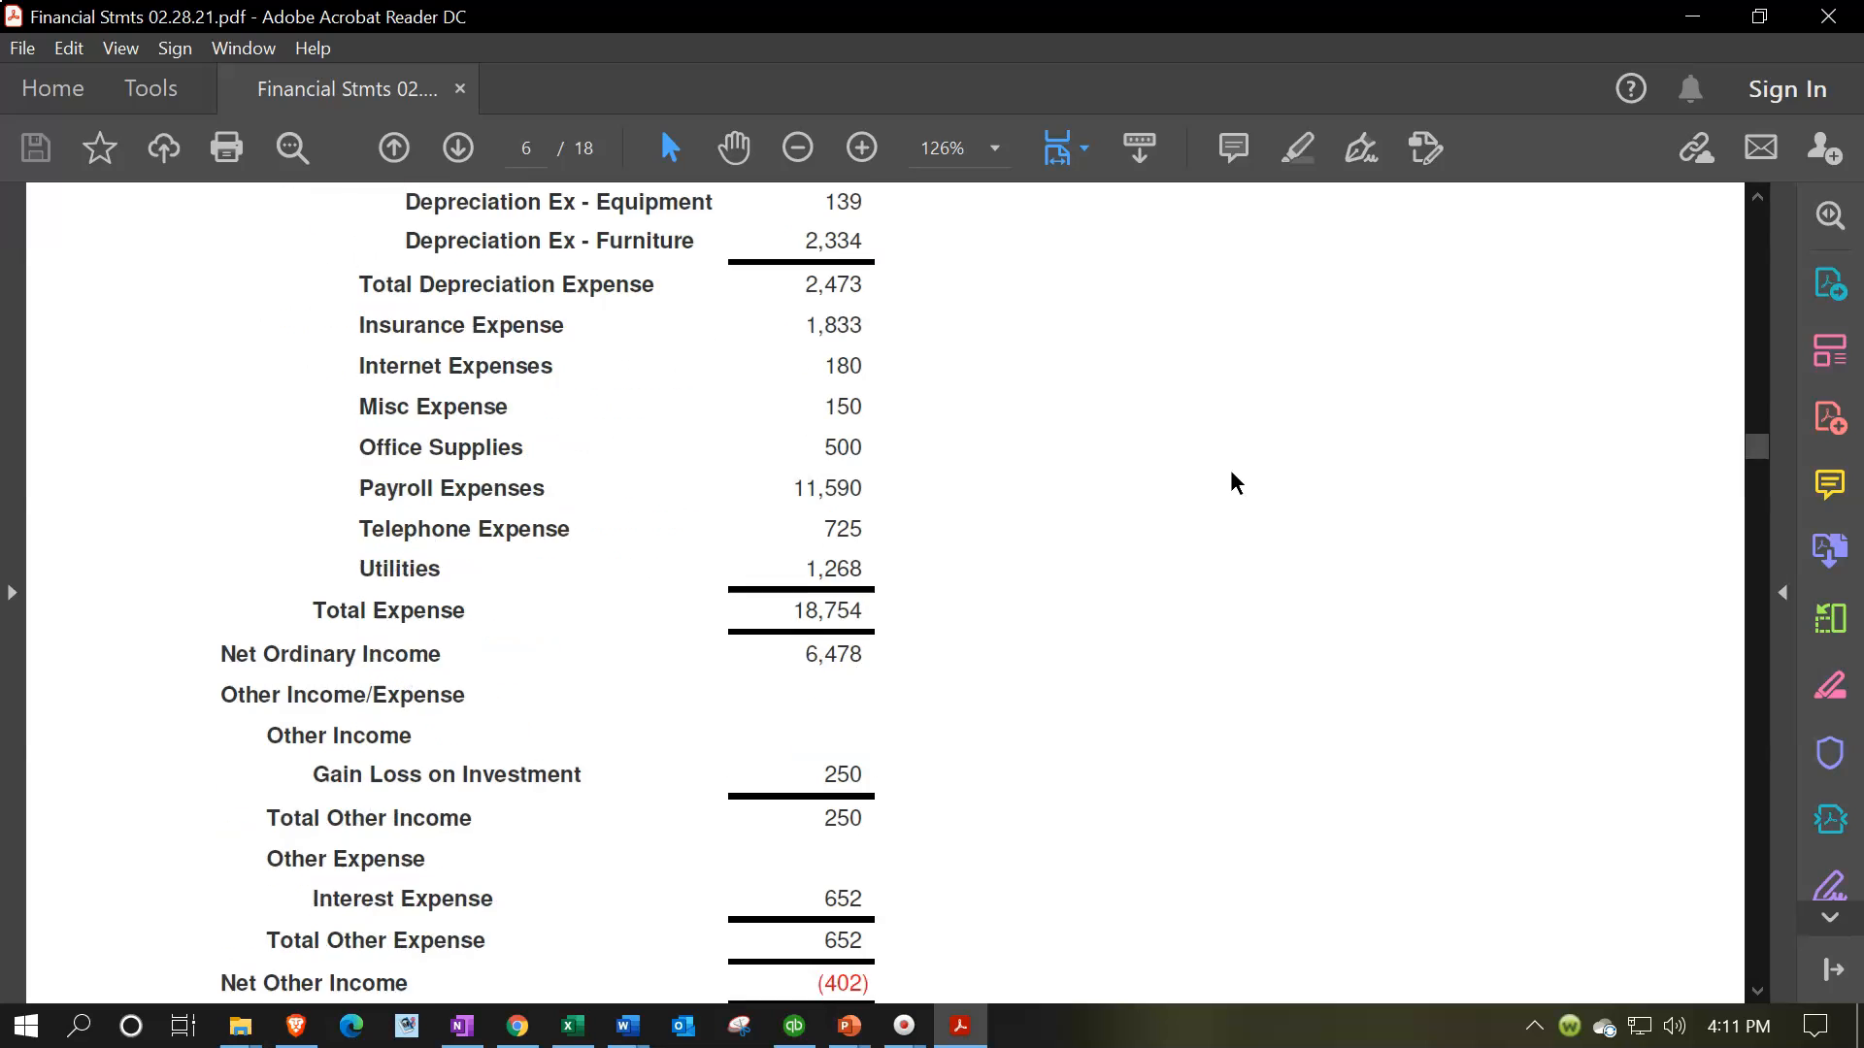
Review the Comparative Income Statement for Feb 21 and Jan 21 down to Net Income
{"action": "scroll", "coordinate": [1231, 469], "scroll_direction": "down", "scroll_amount": 20}
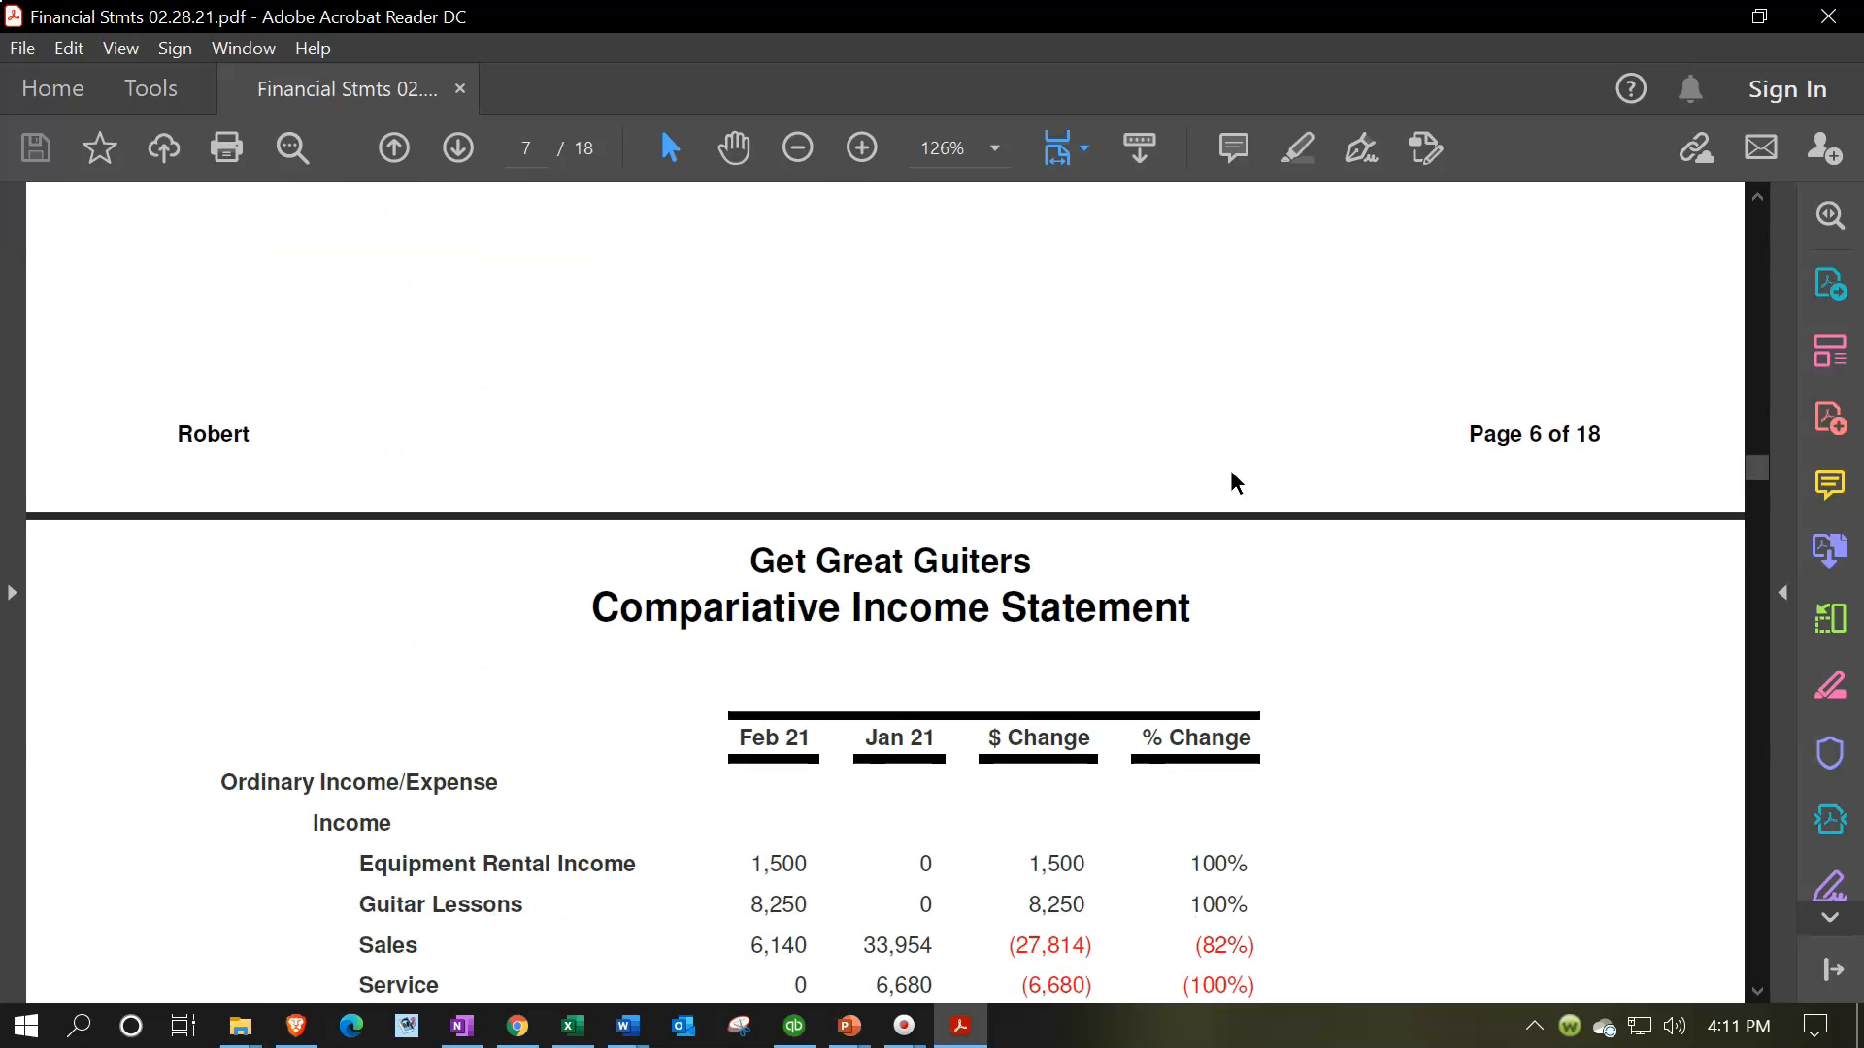
{"action": "scroll", "coordinate": [1254, 573], "scroll_direction": "down", "scroll_amount": 2}
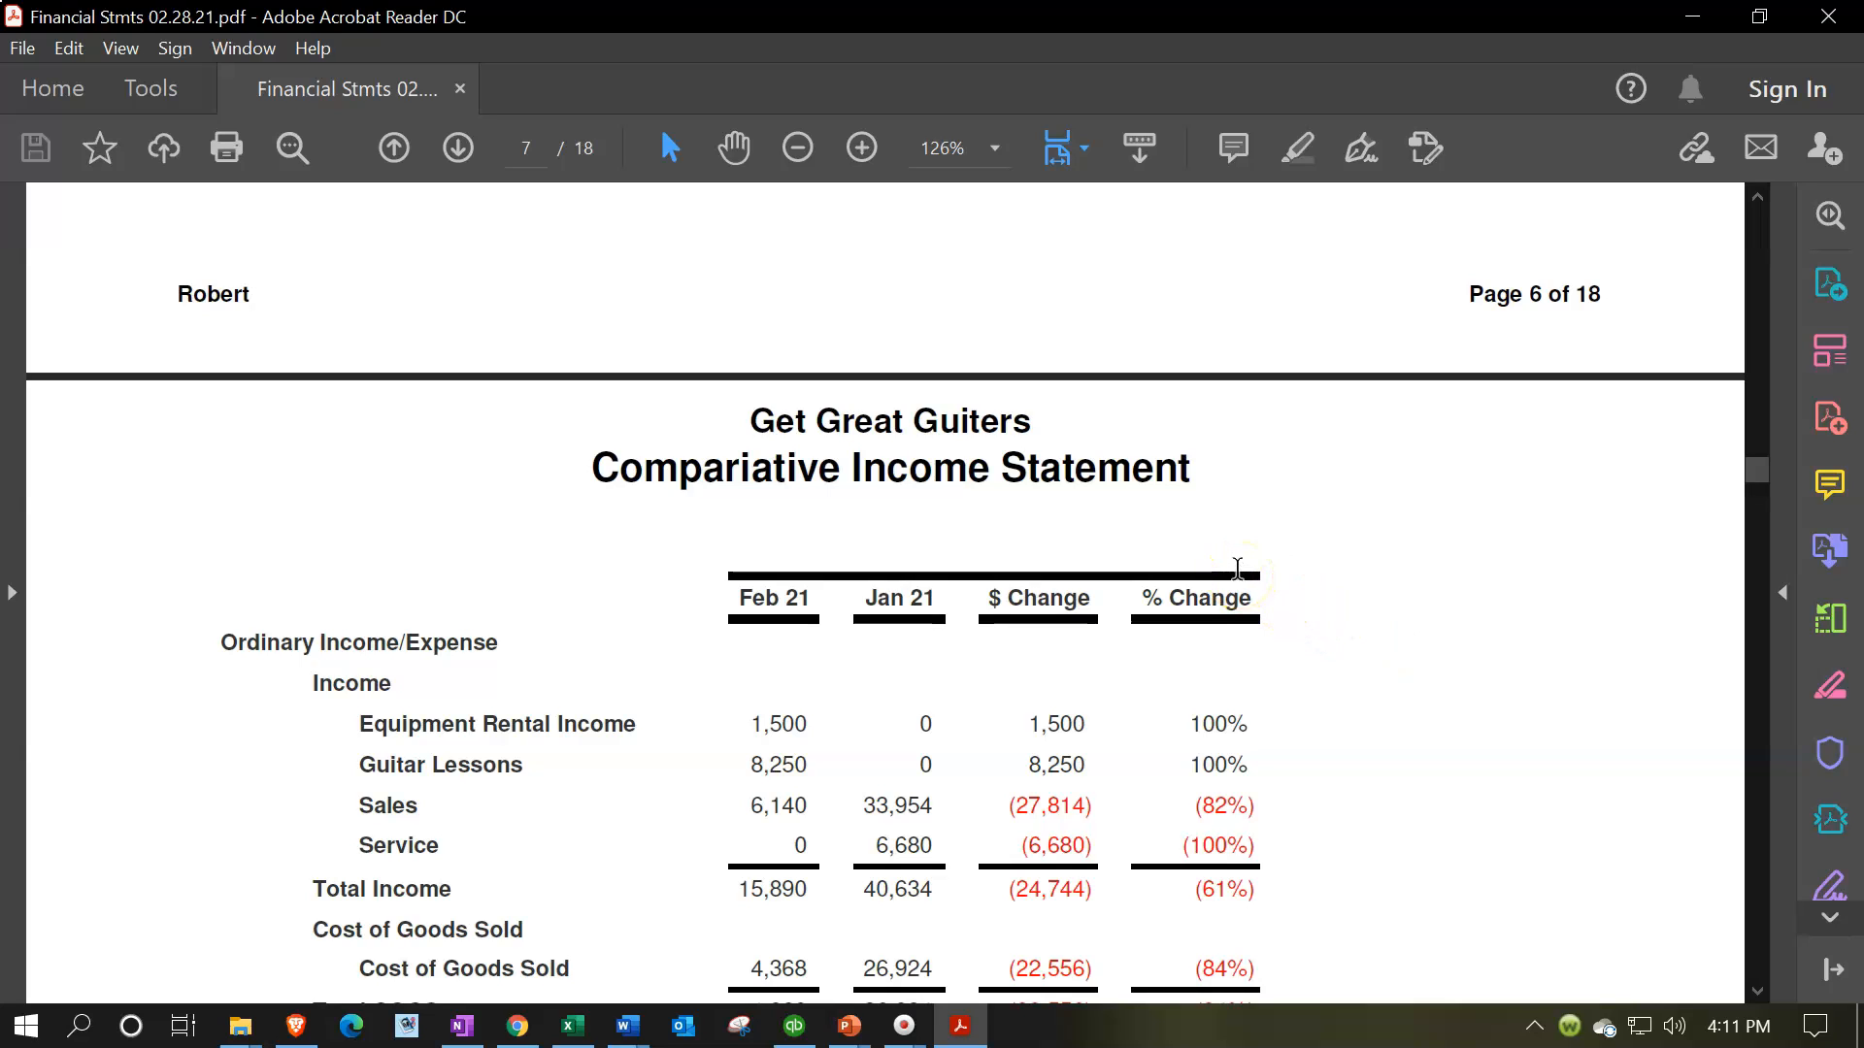
{"action": "scroll", "coordinate": [1239, 597], "scroll_direction": "down", "scroll_amount": 2}
{"action": "scroll", "coordinate": [1238, 602], "scroll_direction": "down", "scroll_amount": 15}
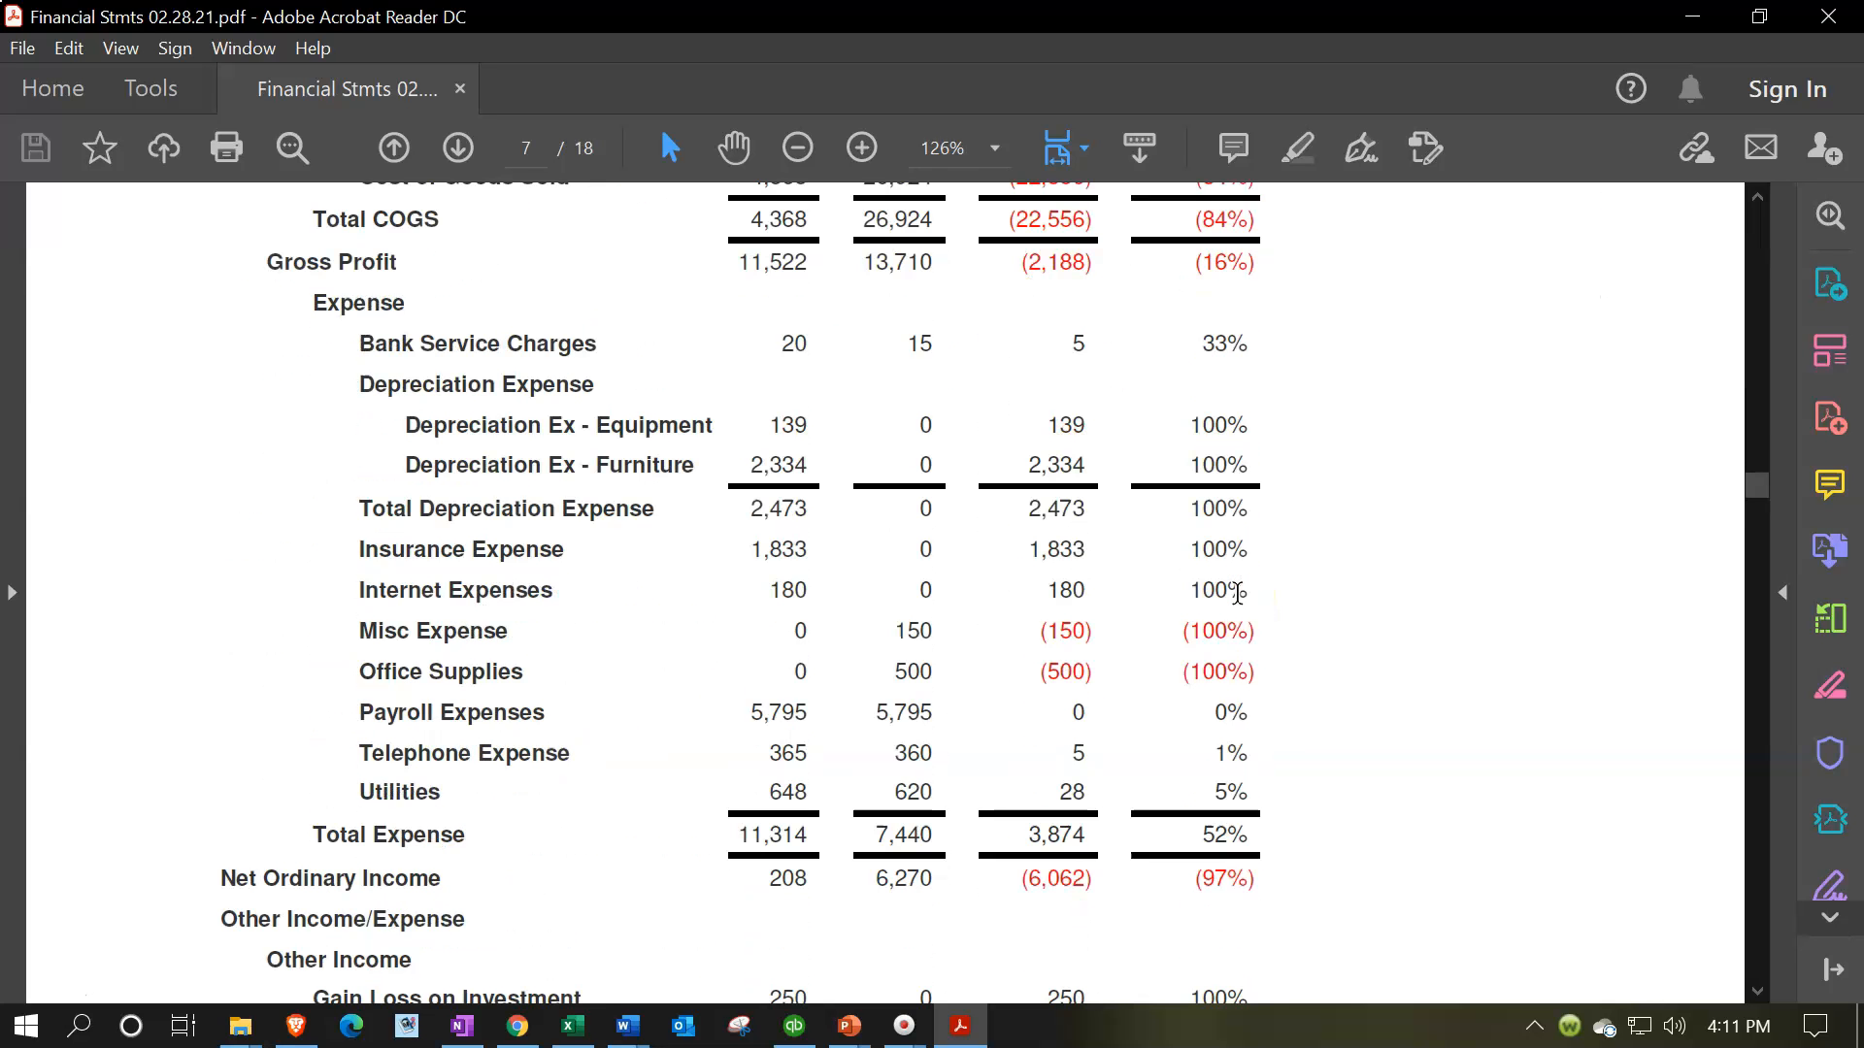
{"action": "scroll", "coordinate": [1238, 594], "scroll_direction": "down", "scroll_amount": 1}
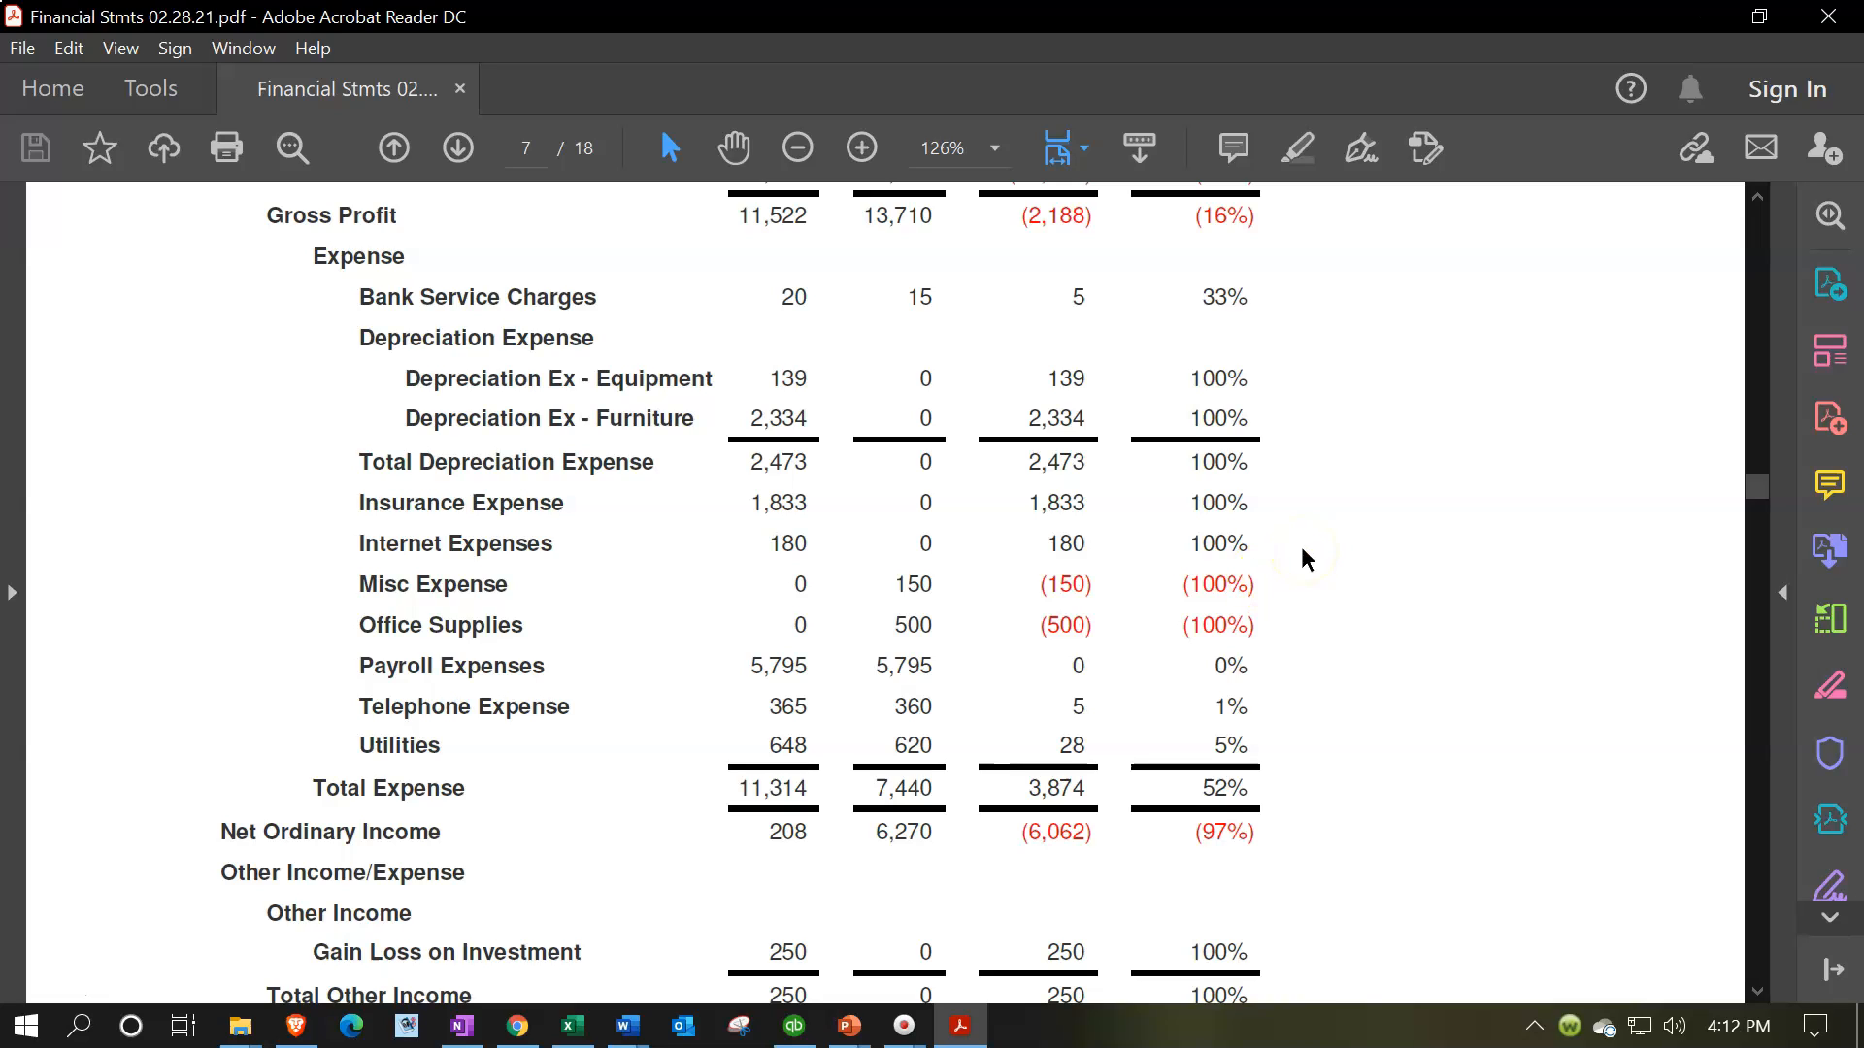
{"action": "scroll", "coordinate": [1330, 697], "scroll_direction": "down", "scroll_amount": 20}
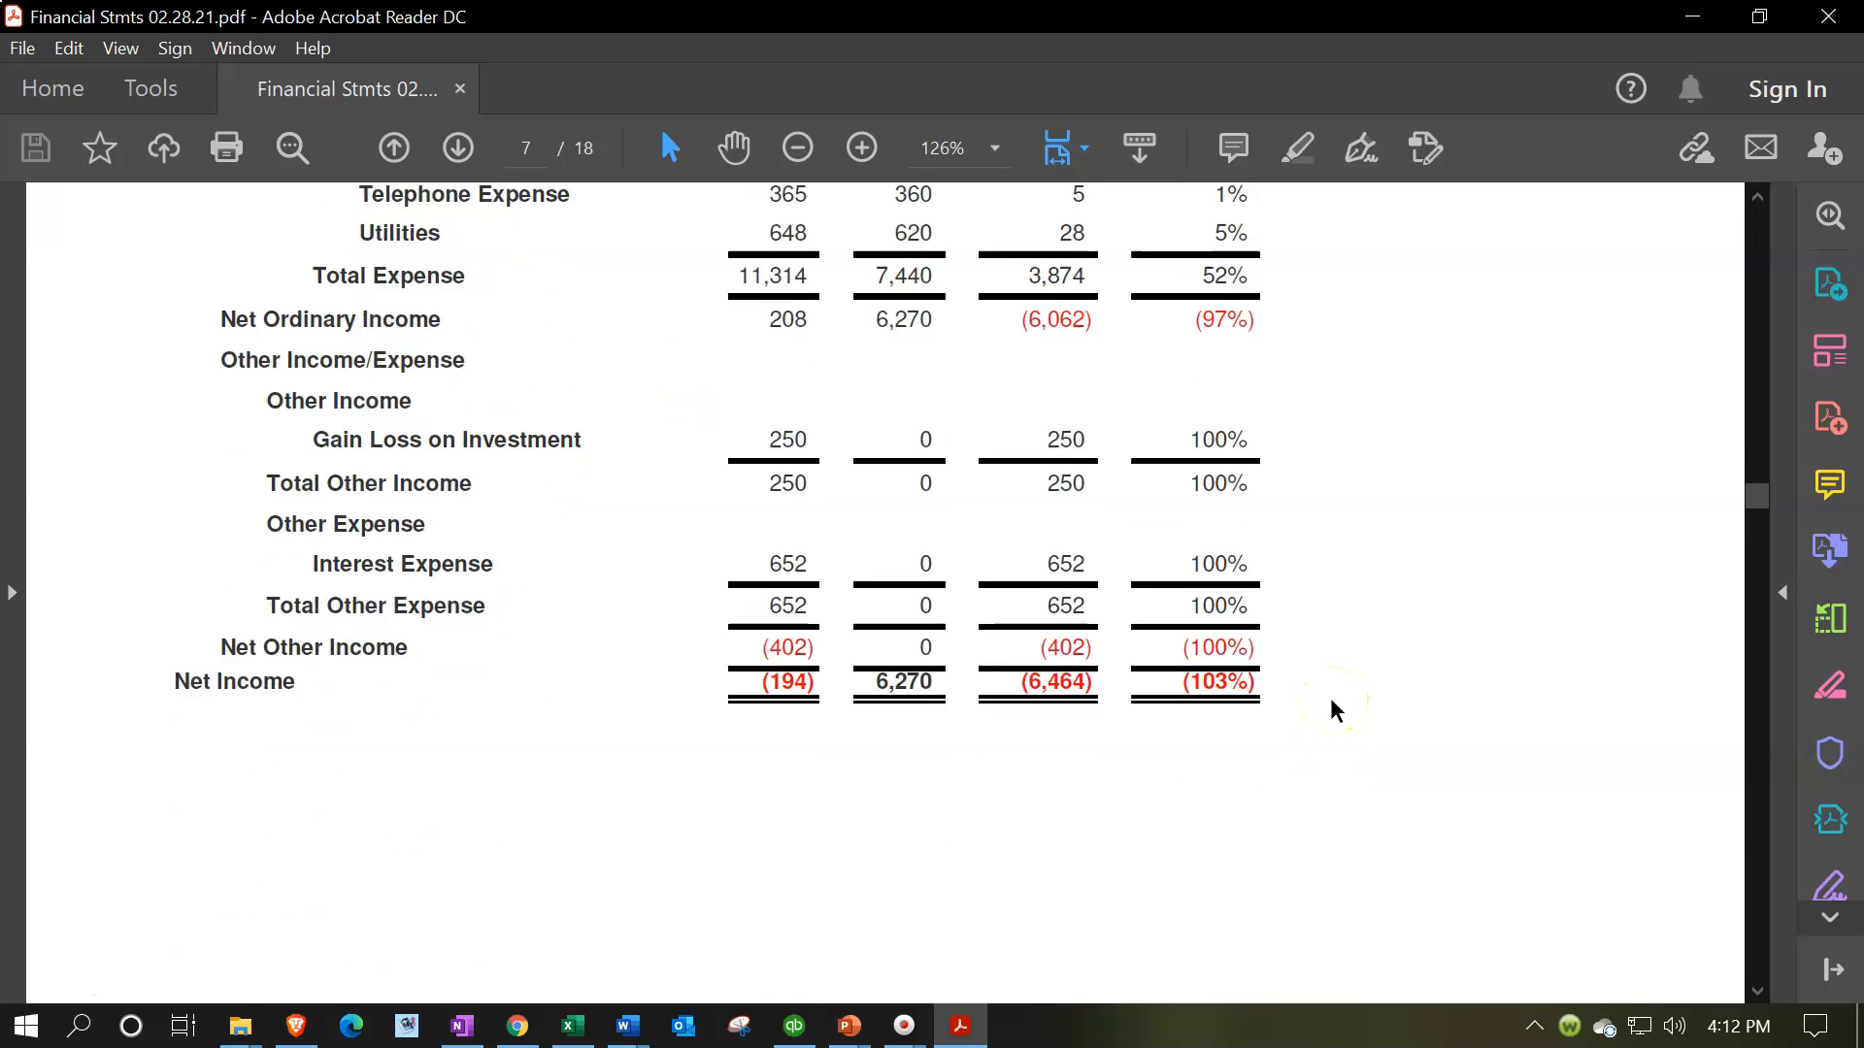
Review the Vertical Analysis Income Statement, comparing each line's amount with its percentage of income
{"action": "scroll", "coordinate": [1330, 697], "scroll_direction": "down", "scroll_amount": 11}
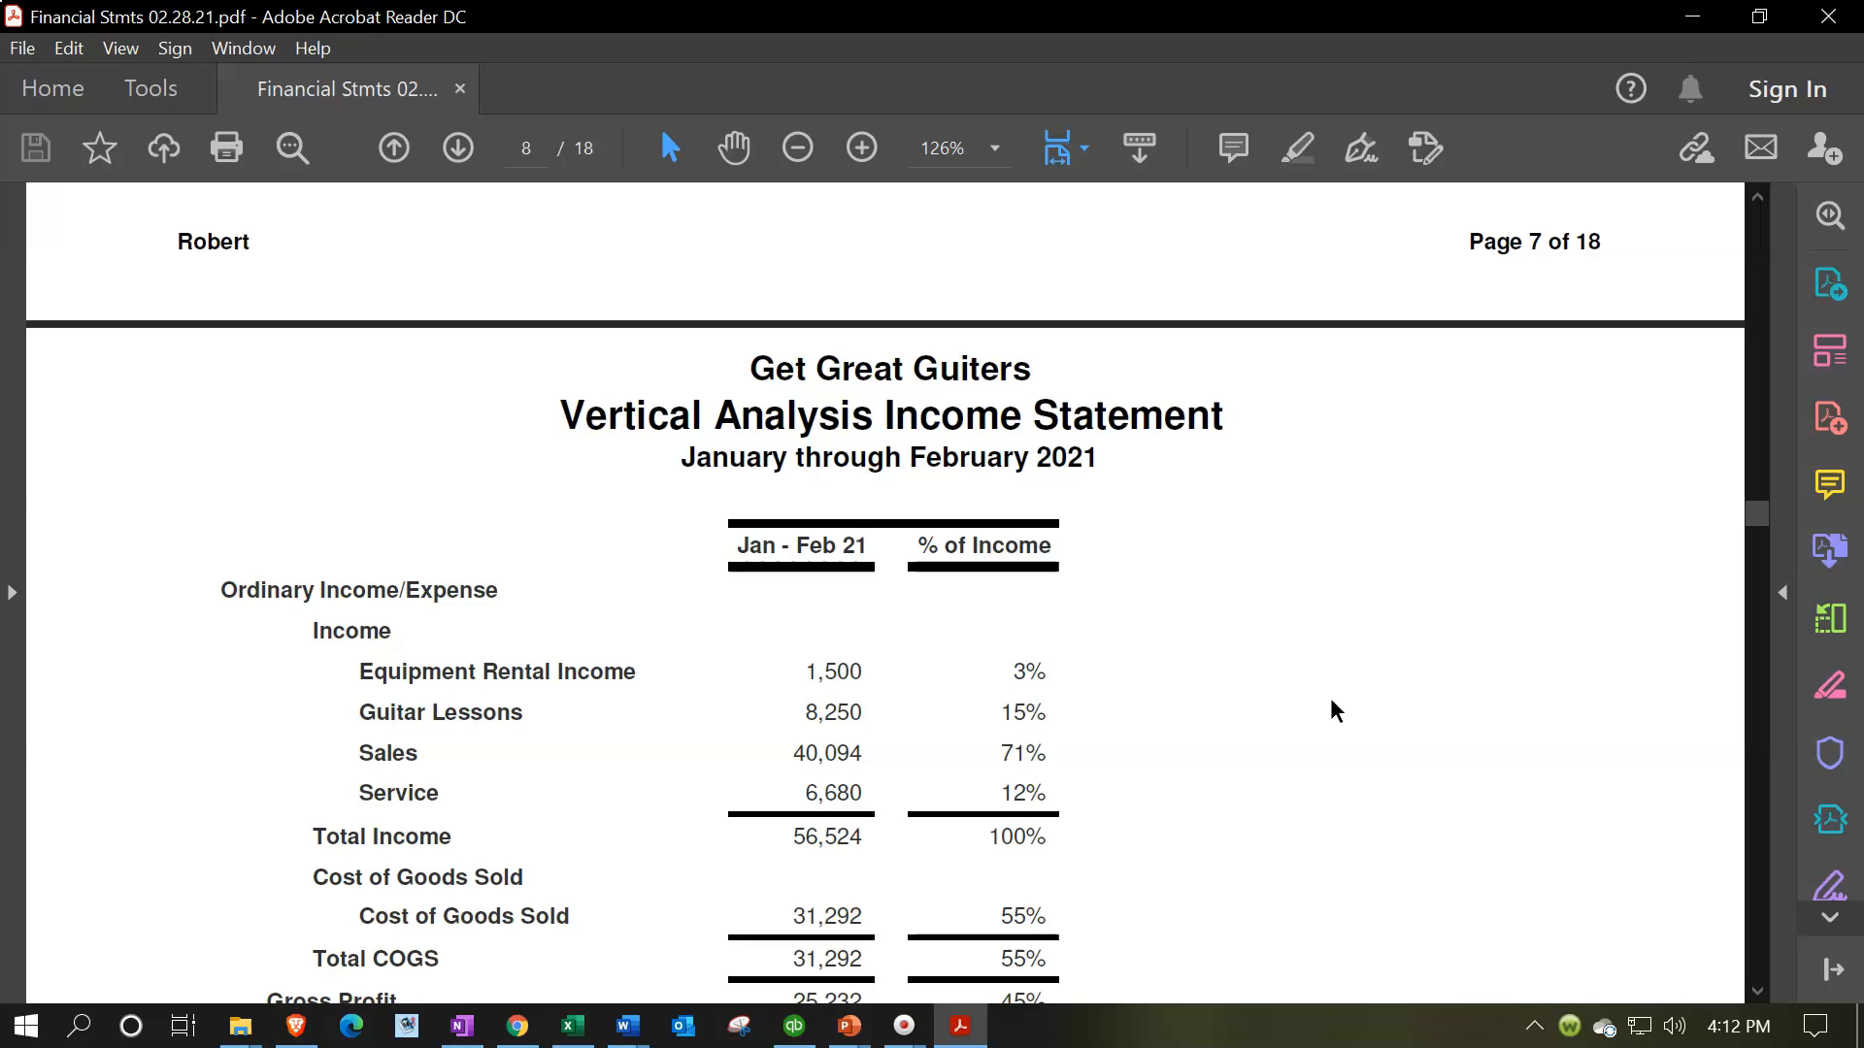
{"action": "scroll", "coordinate": [1333, 711], "scroll_direction": "down", "scroll_amount": 1}
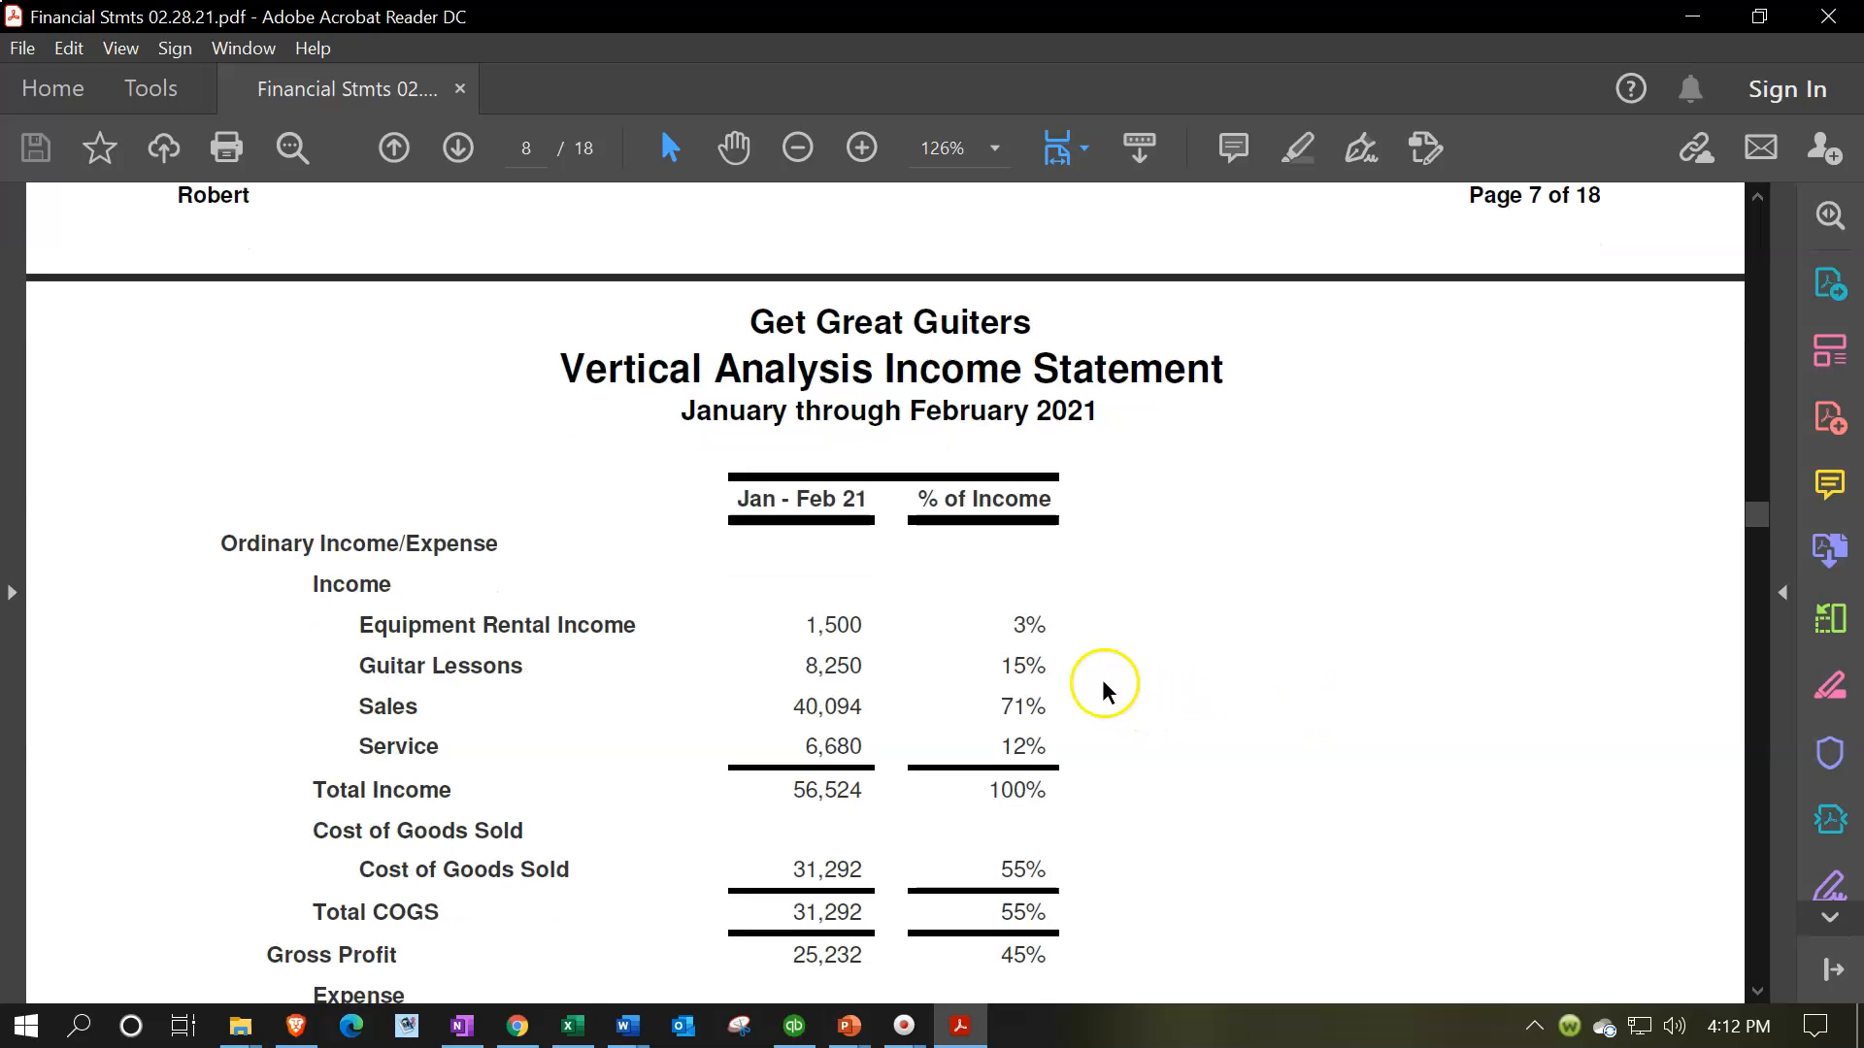
{"action": "scroll", "coordinate": [1069, 626], "scroll_direction": "down", "scroll_amount": 1}
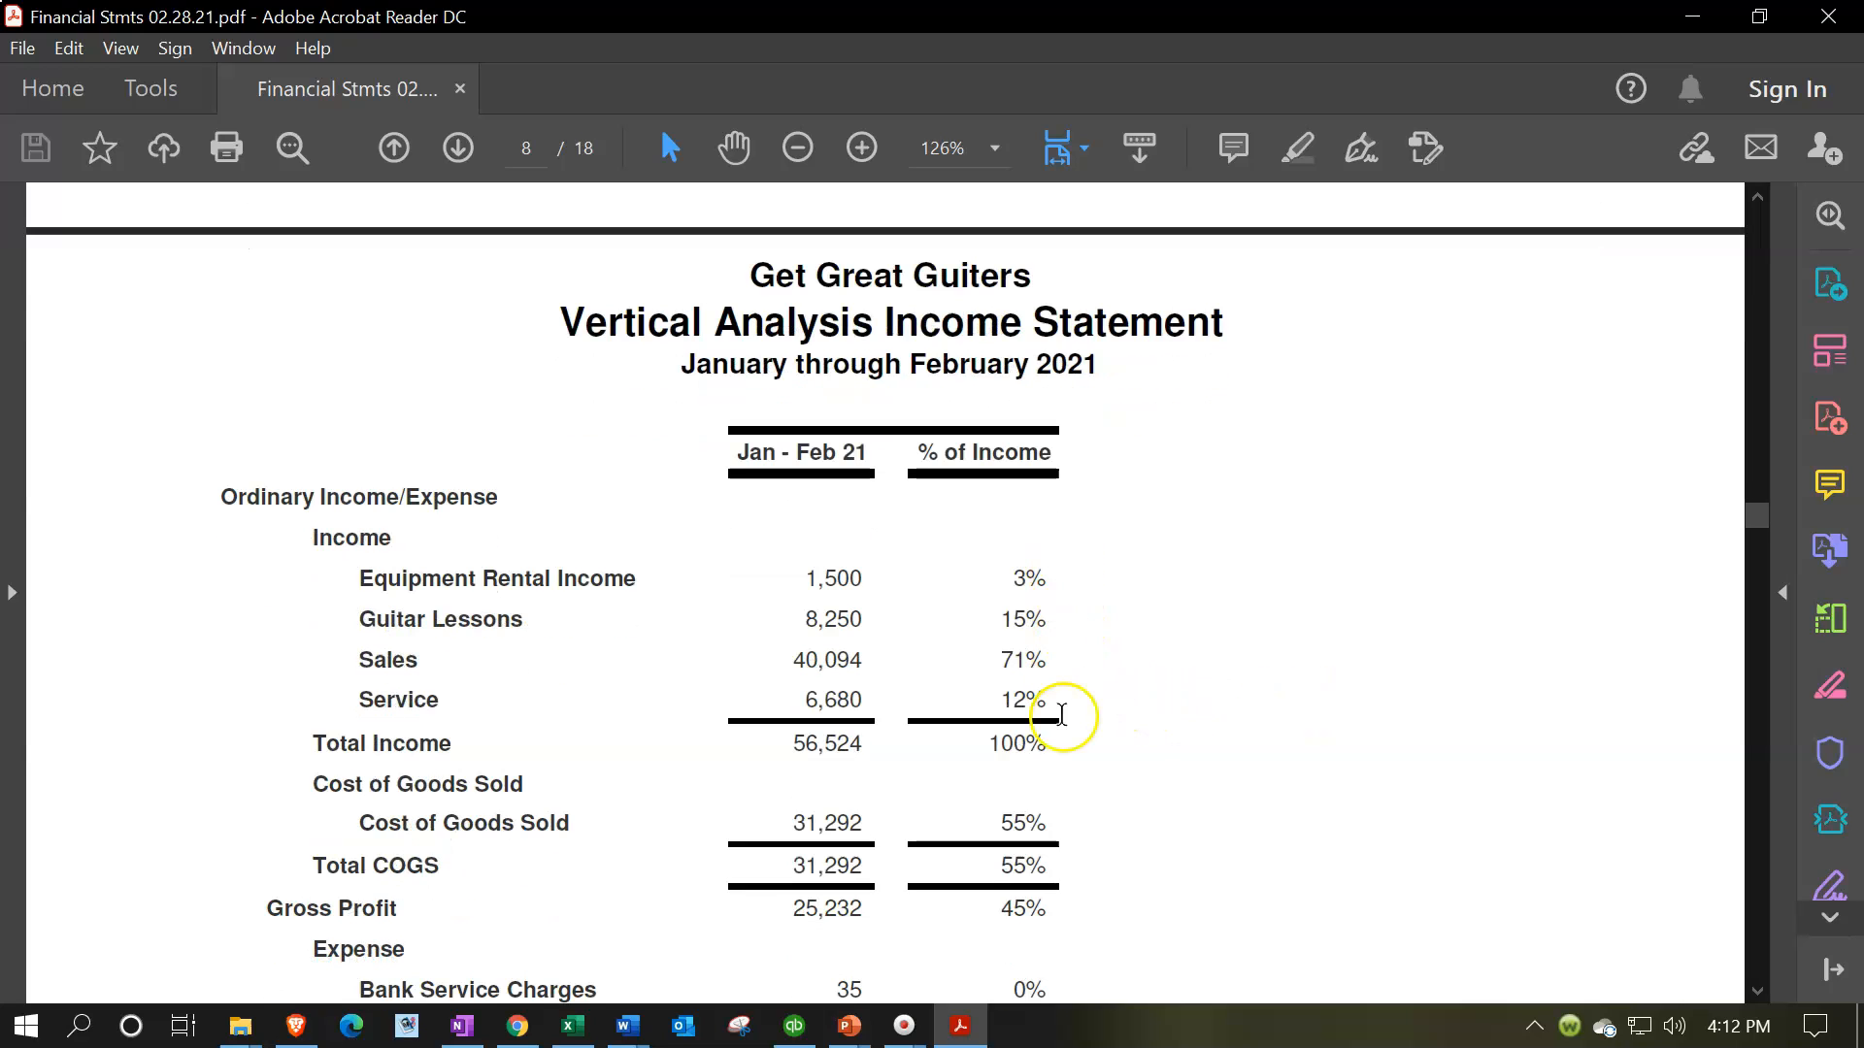
{"action": "scroll", "coordinate": [1062, 715], "scroll_direction": "down", "scroll_amount": 2}
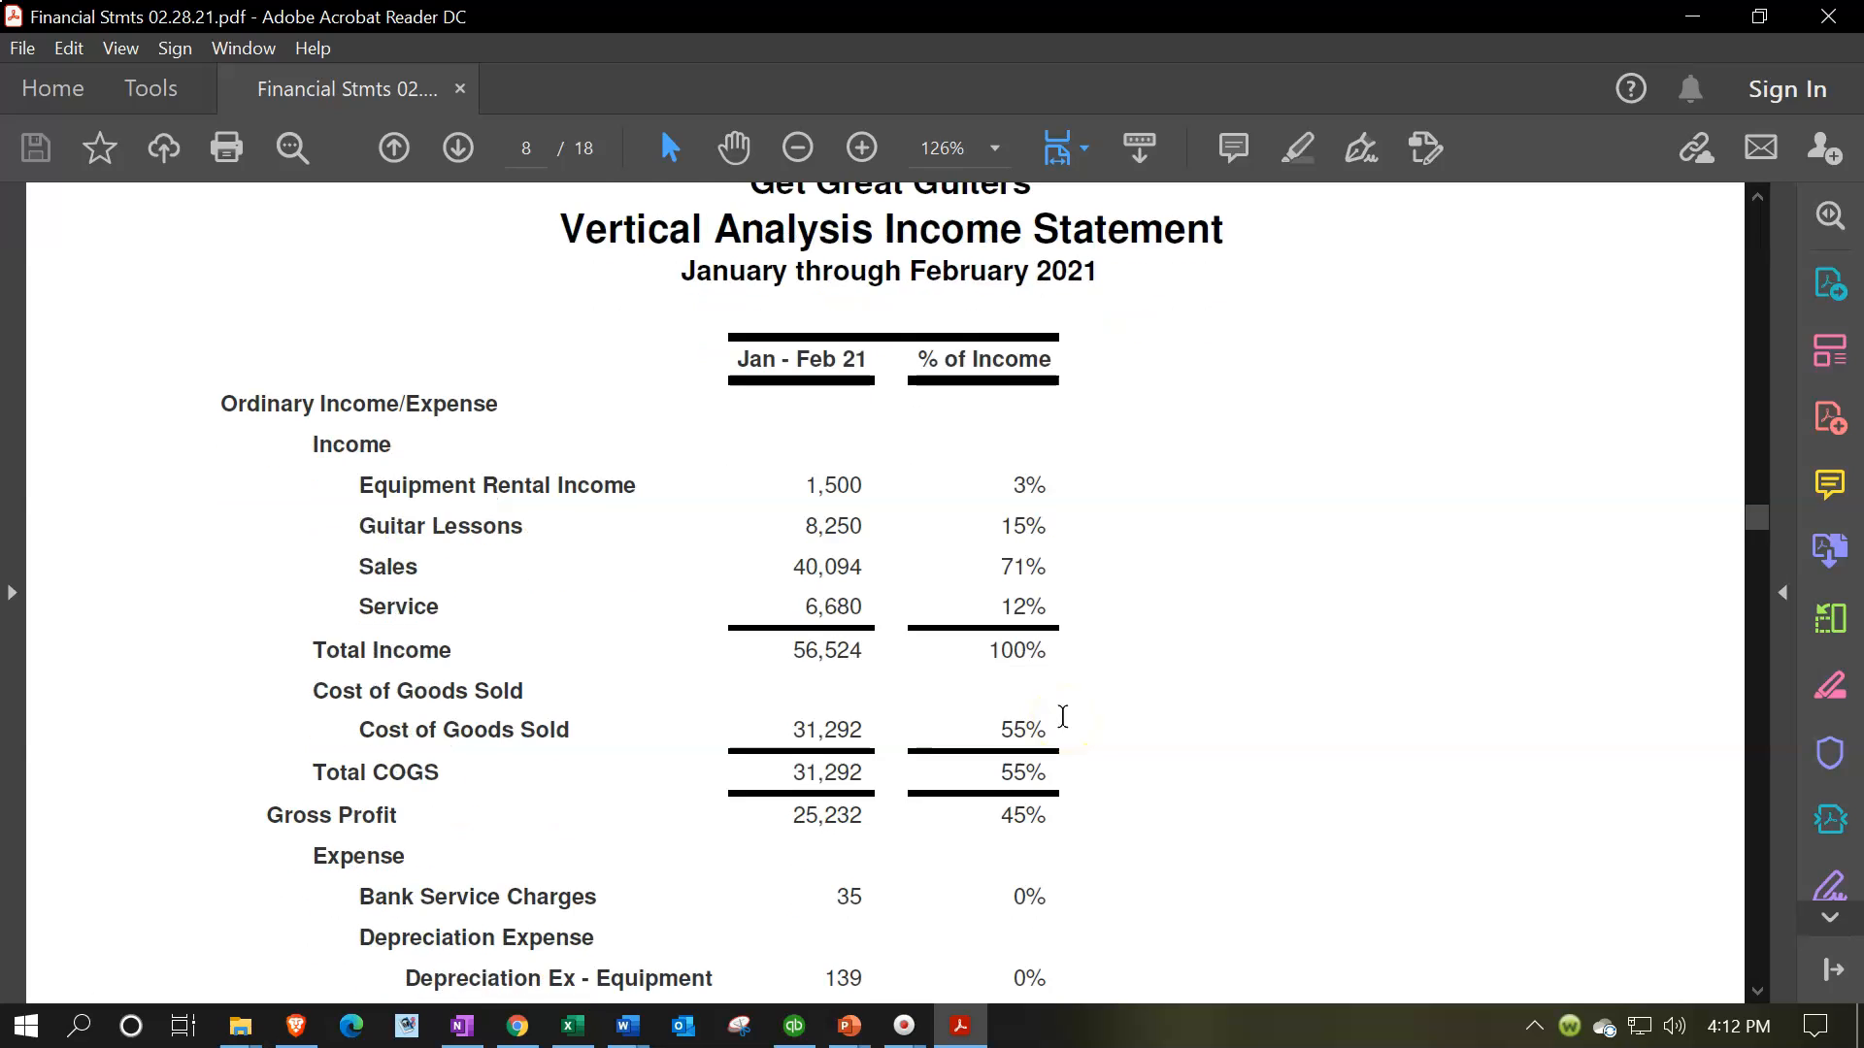
Examine the Accounts Receivable Graph and its legend of customer shares
{"action": "scroll", "coordinate": [1063, 717], "scroll_direction": "down", "scroll_amount": 20}
{"action": "scroll", "coordinate": [1062, 717], "scroll_direction": "down", "scroll_amount": 20}
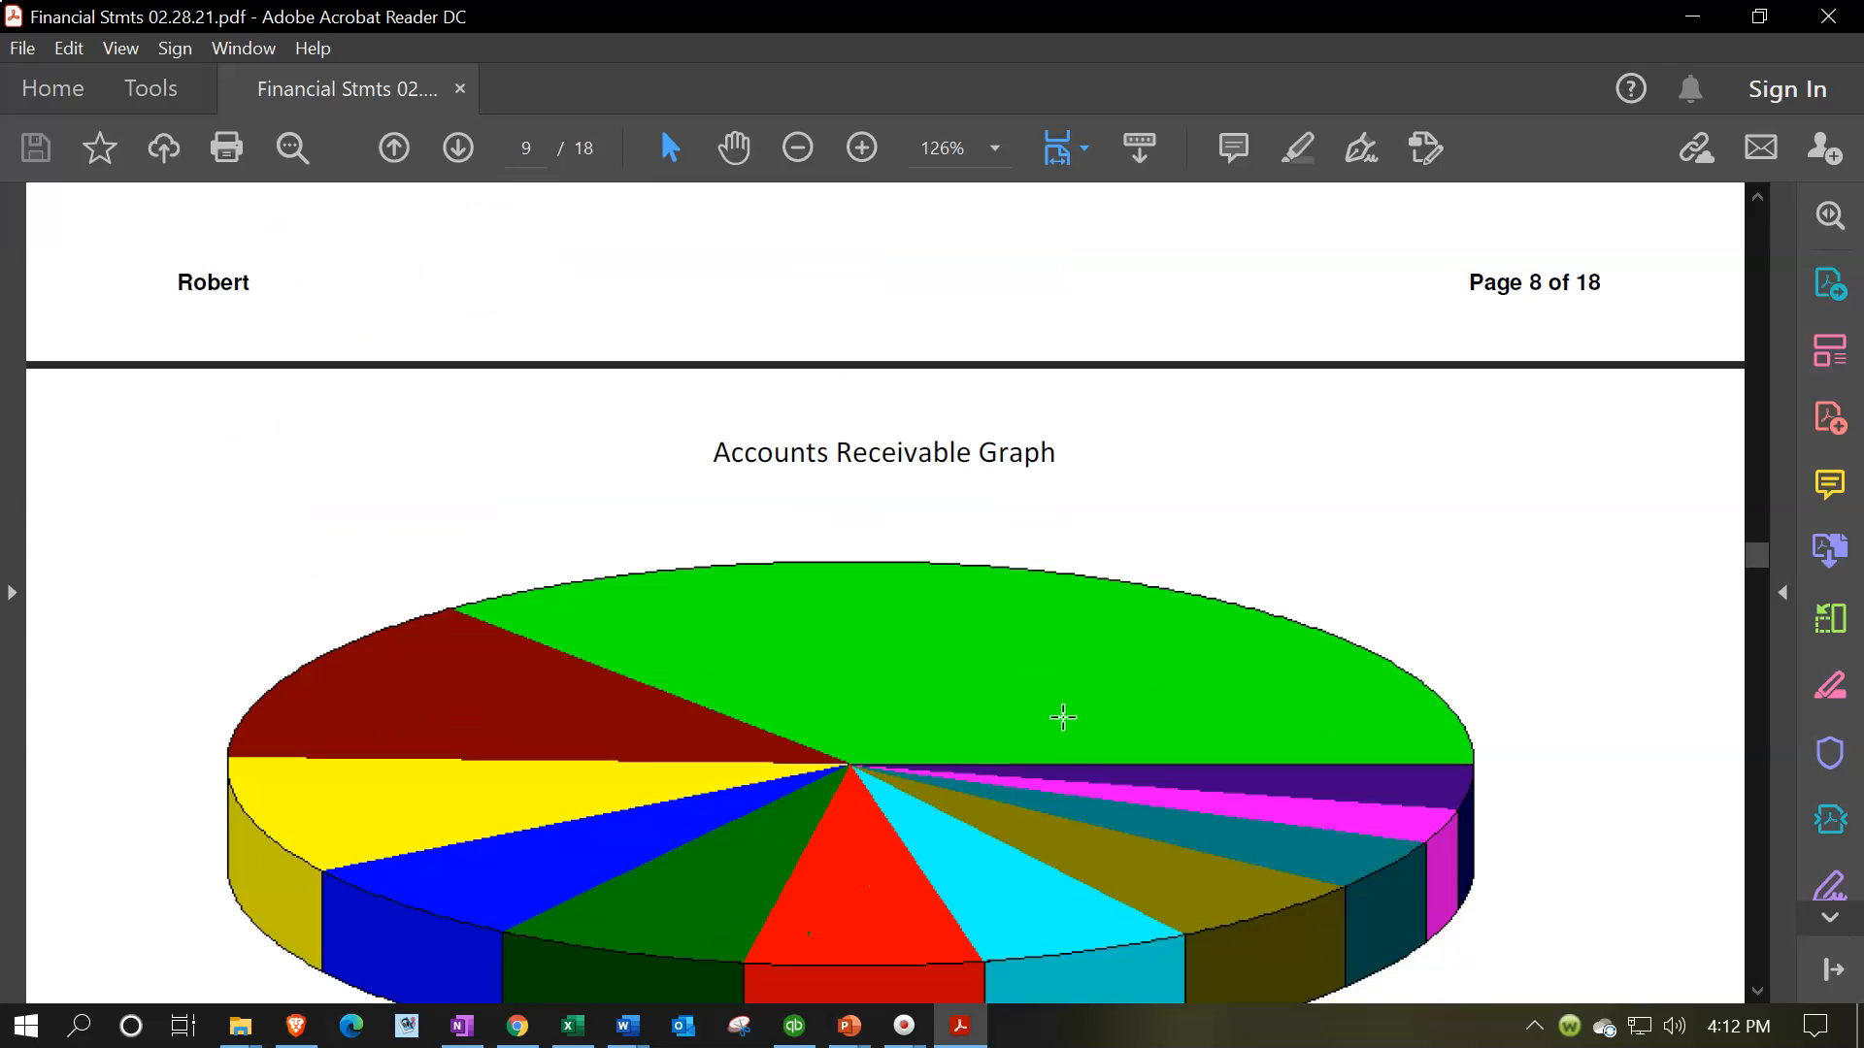
{"action": "scroll", "coordinate": [1062, 718], "scroll_direction": "down", "scroll_amount": 2}
{"action": "scroll", "coordinate": [1063, 716], "scroll_direction": "down", "scroll_amount": 10}
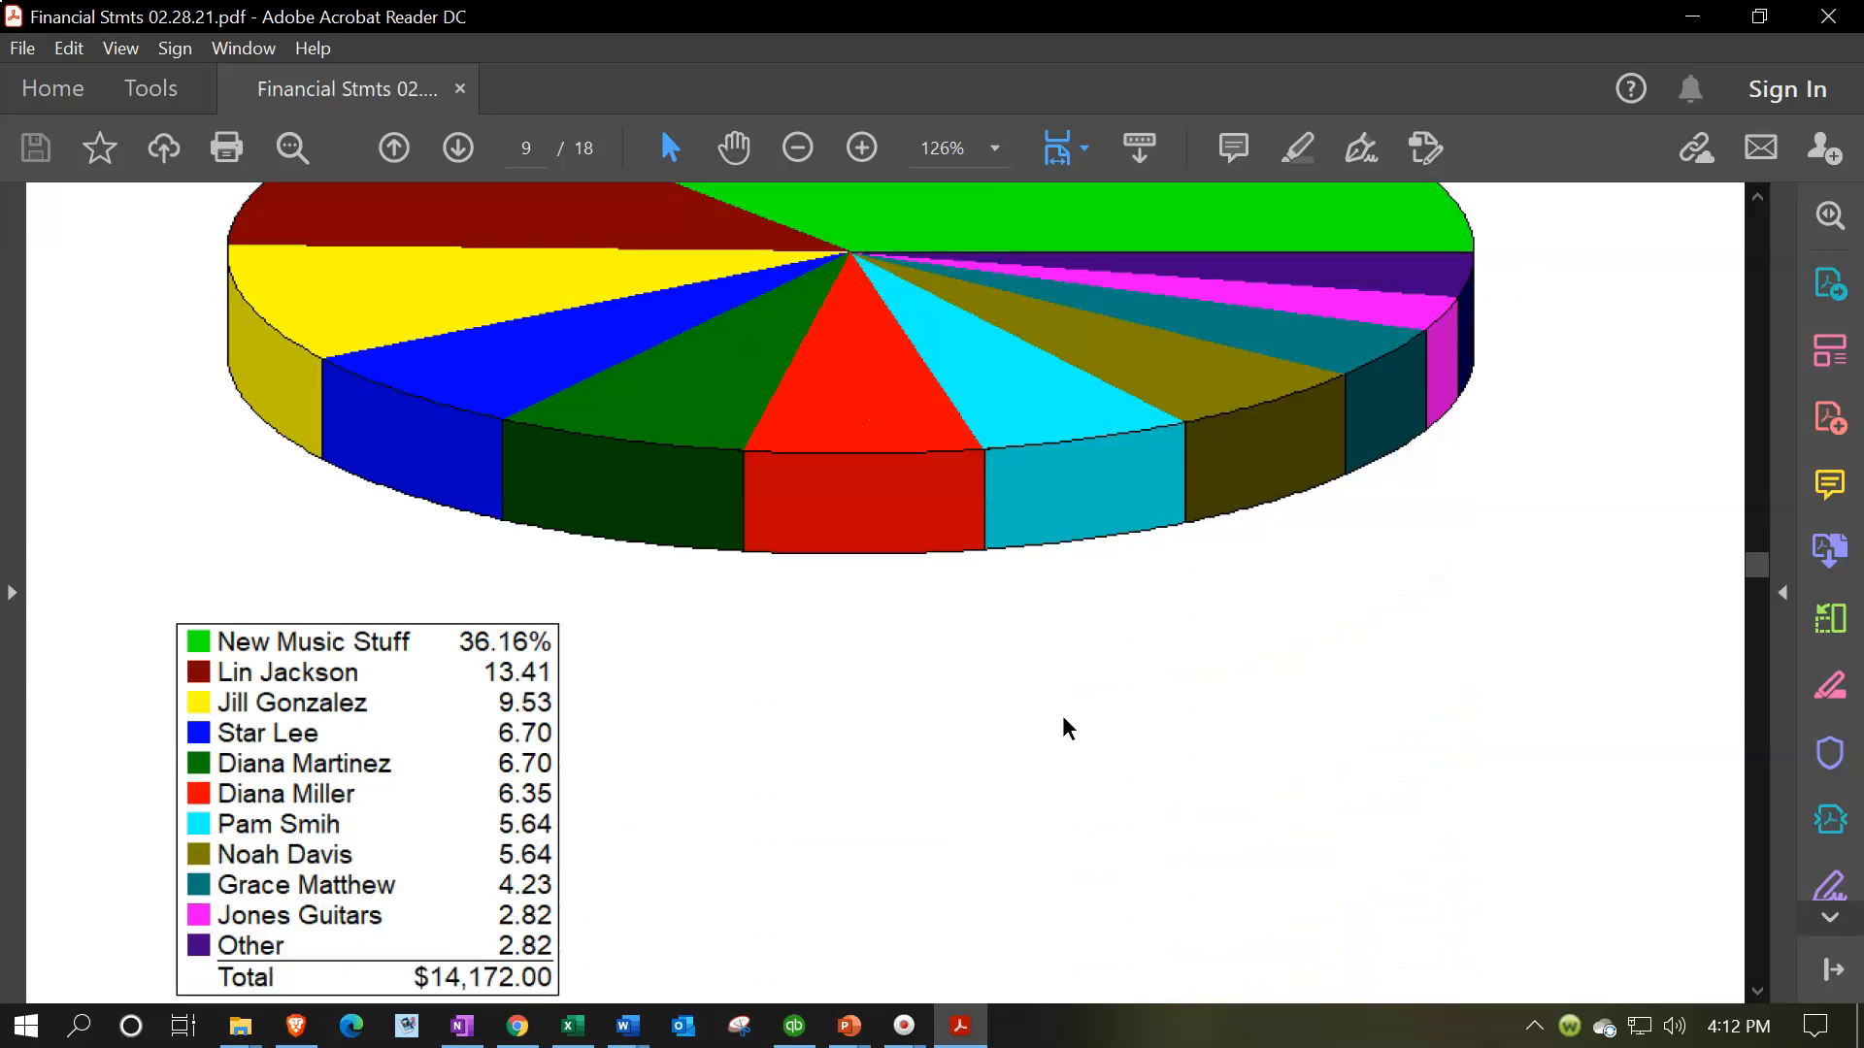
{"action": "scroll", "coordinate": [1063, 719], "scroll_direction": "up", "scroll_amount": 8}
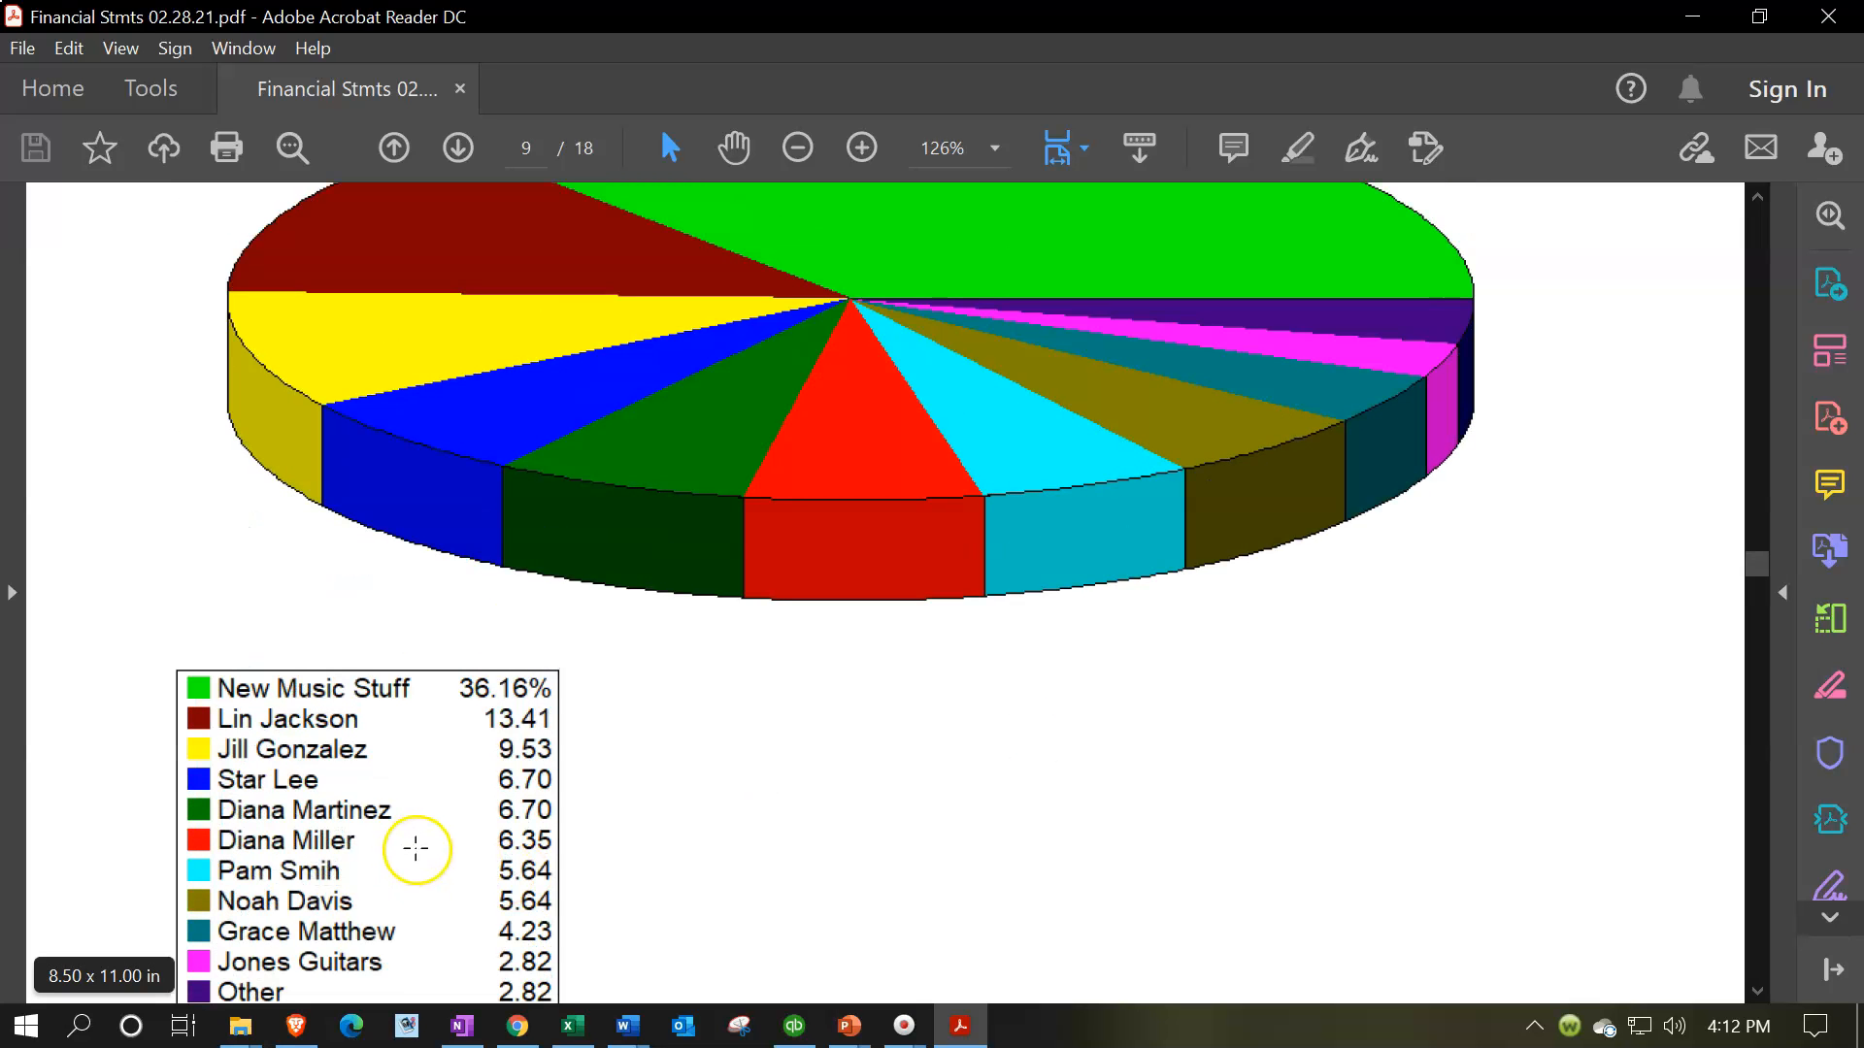
{"action": "scroll", "coordinate": [375, 804], "scroll_direction": "down", "scroll_amount": 1}
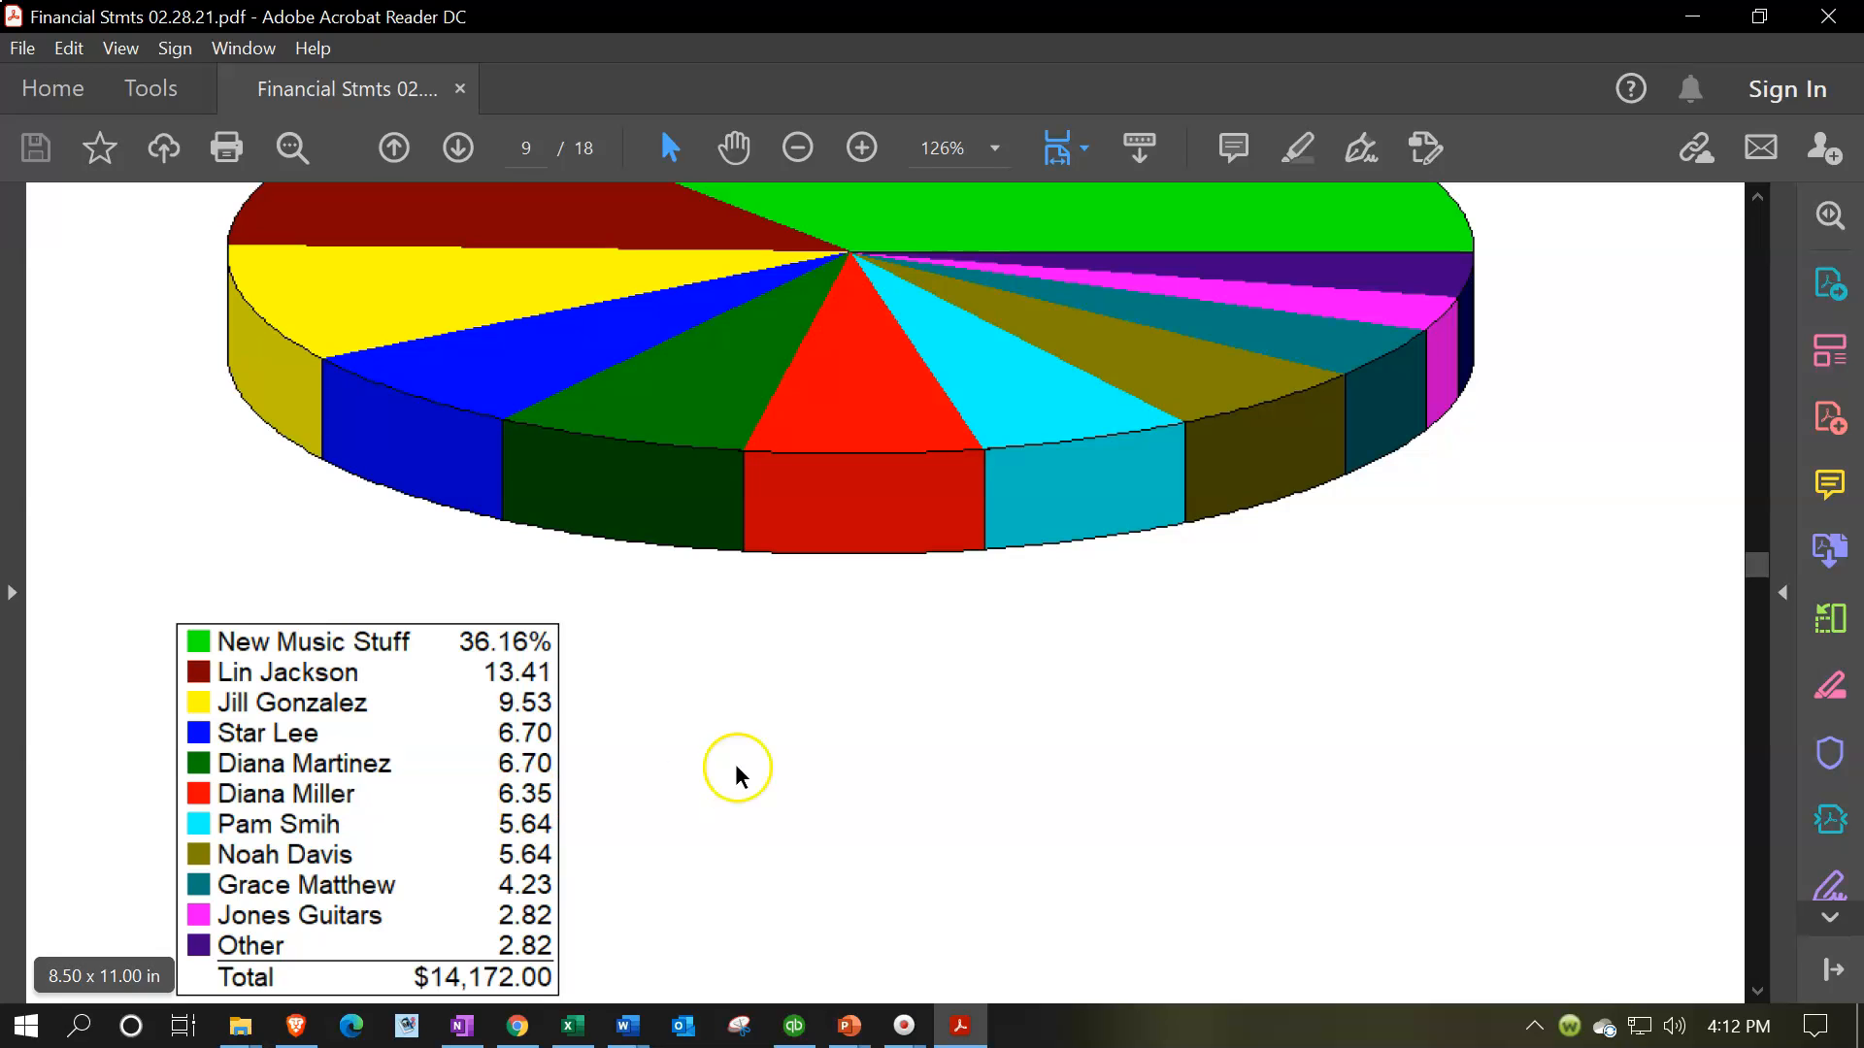
{"action": "scroll", "coordinate": [745, 756], "scroll_direction": "up", "scroll_amount": 4}
{"action": "scroll", "coordinate": [745, 756], "scroll_direction": "down", "scroll_amount": 20}
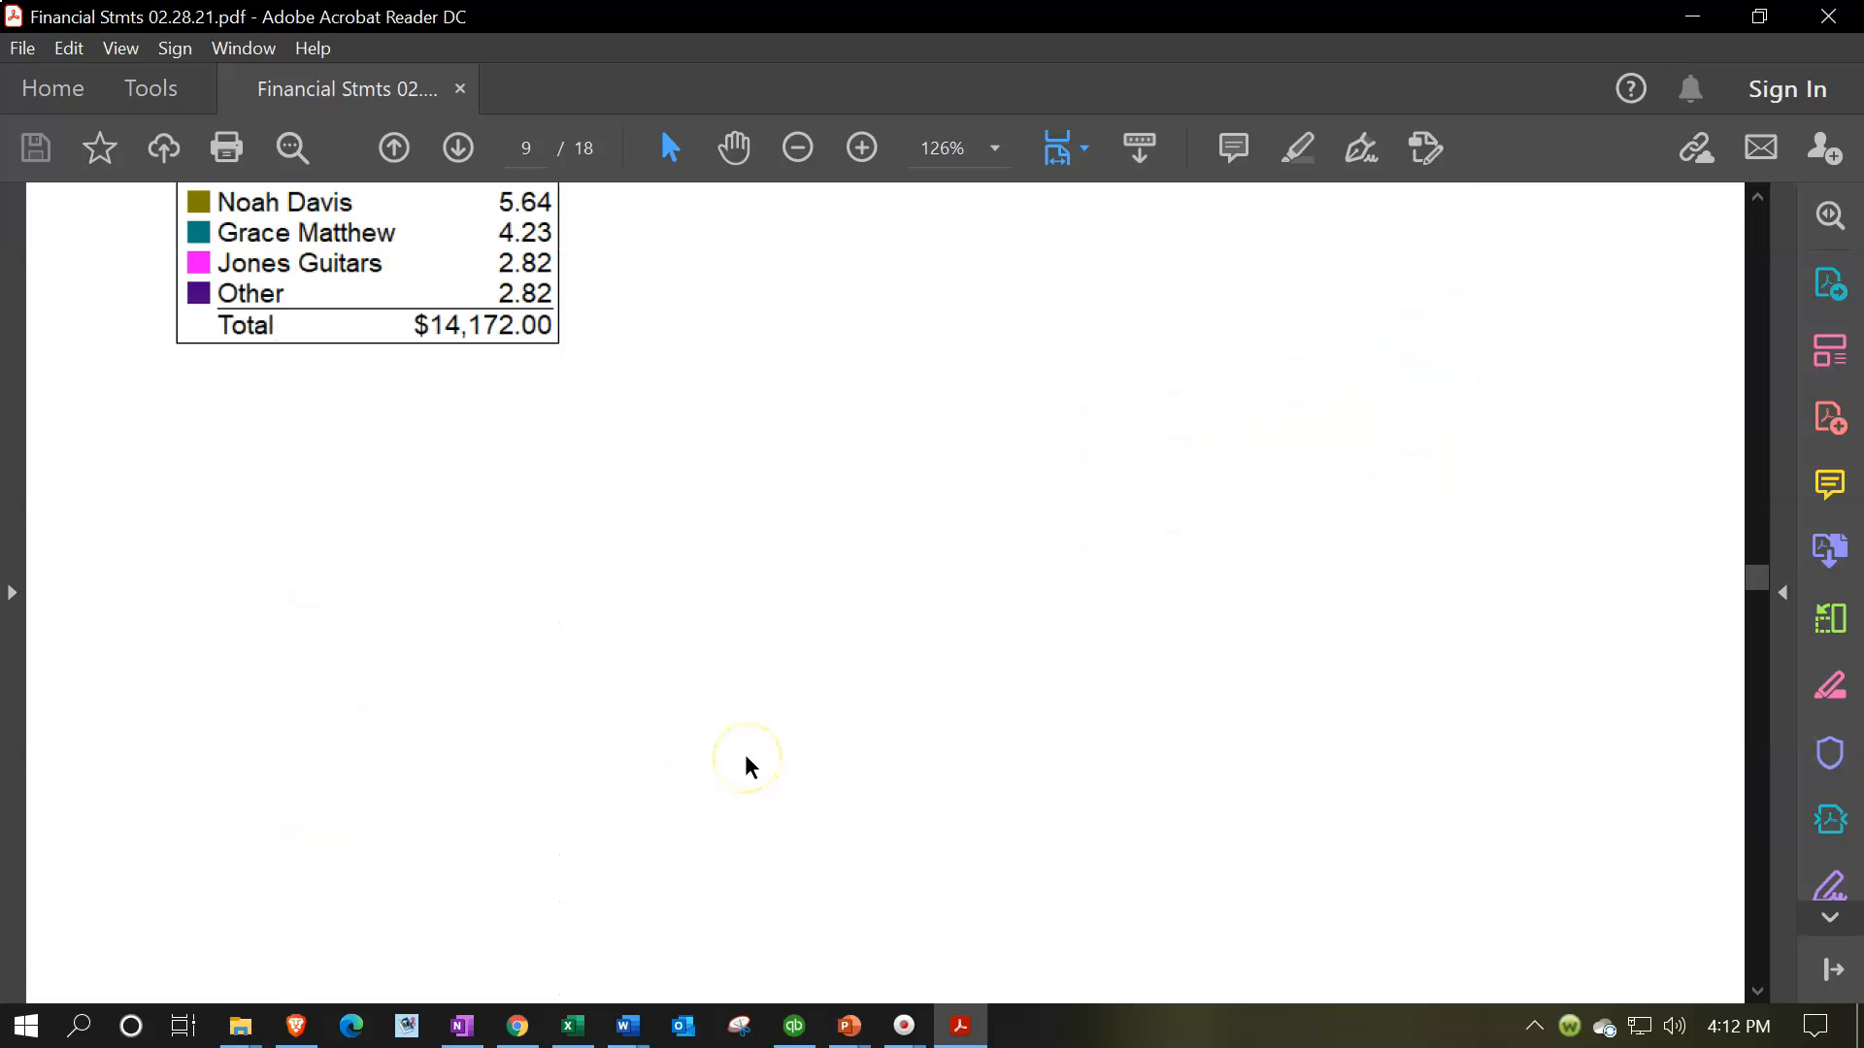
Examine the Accounts Receivable table, its pie and column charts, and the AR Aging Chart
{"action": "scroll", "coordinate": [744, 754], "scroll_direction": "down", "scroll_amount": 2}
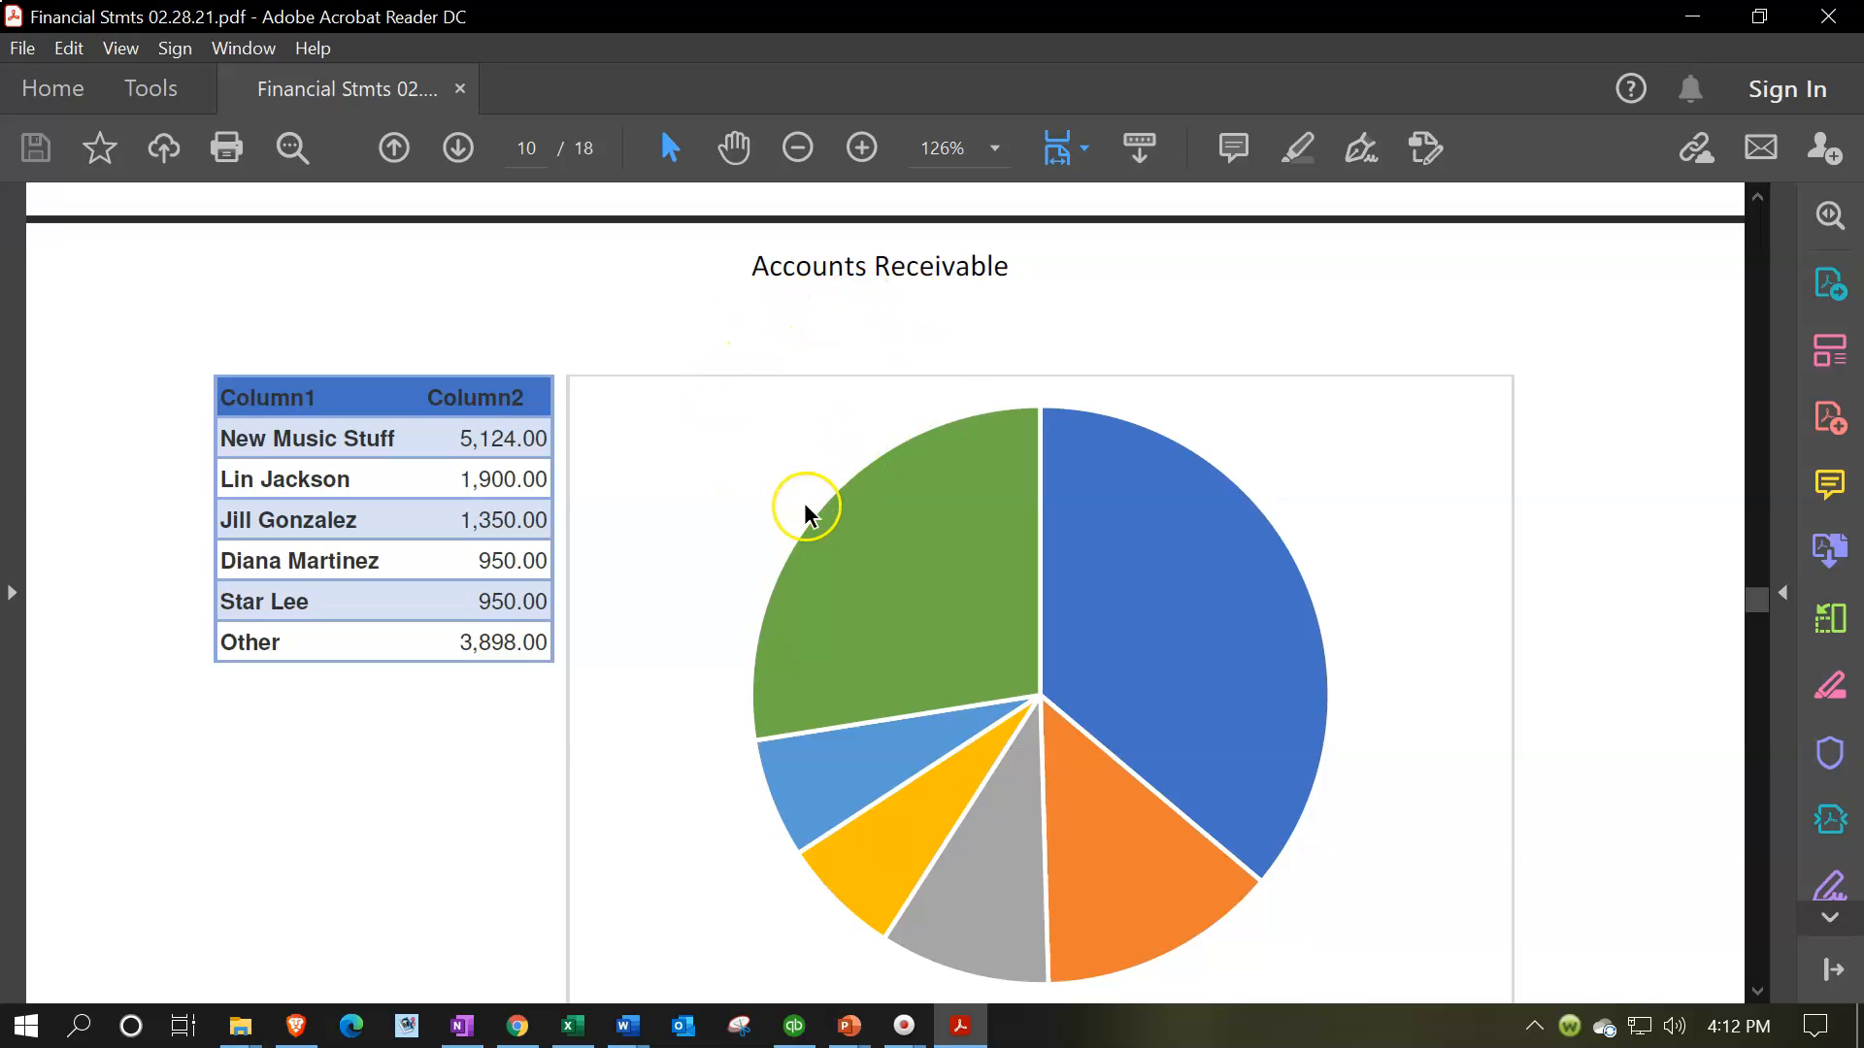
{"action": "scroll", "coordinate": [783, 538], "scroll_direction": "down", "scroll_amount": 5}
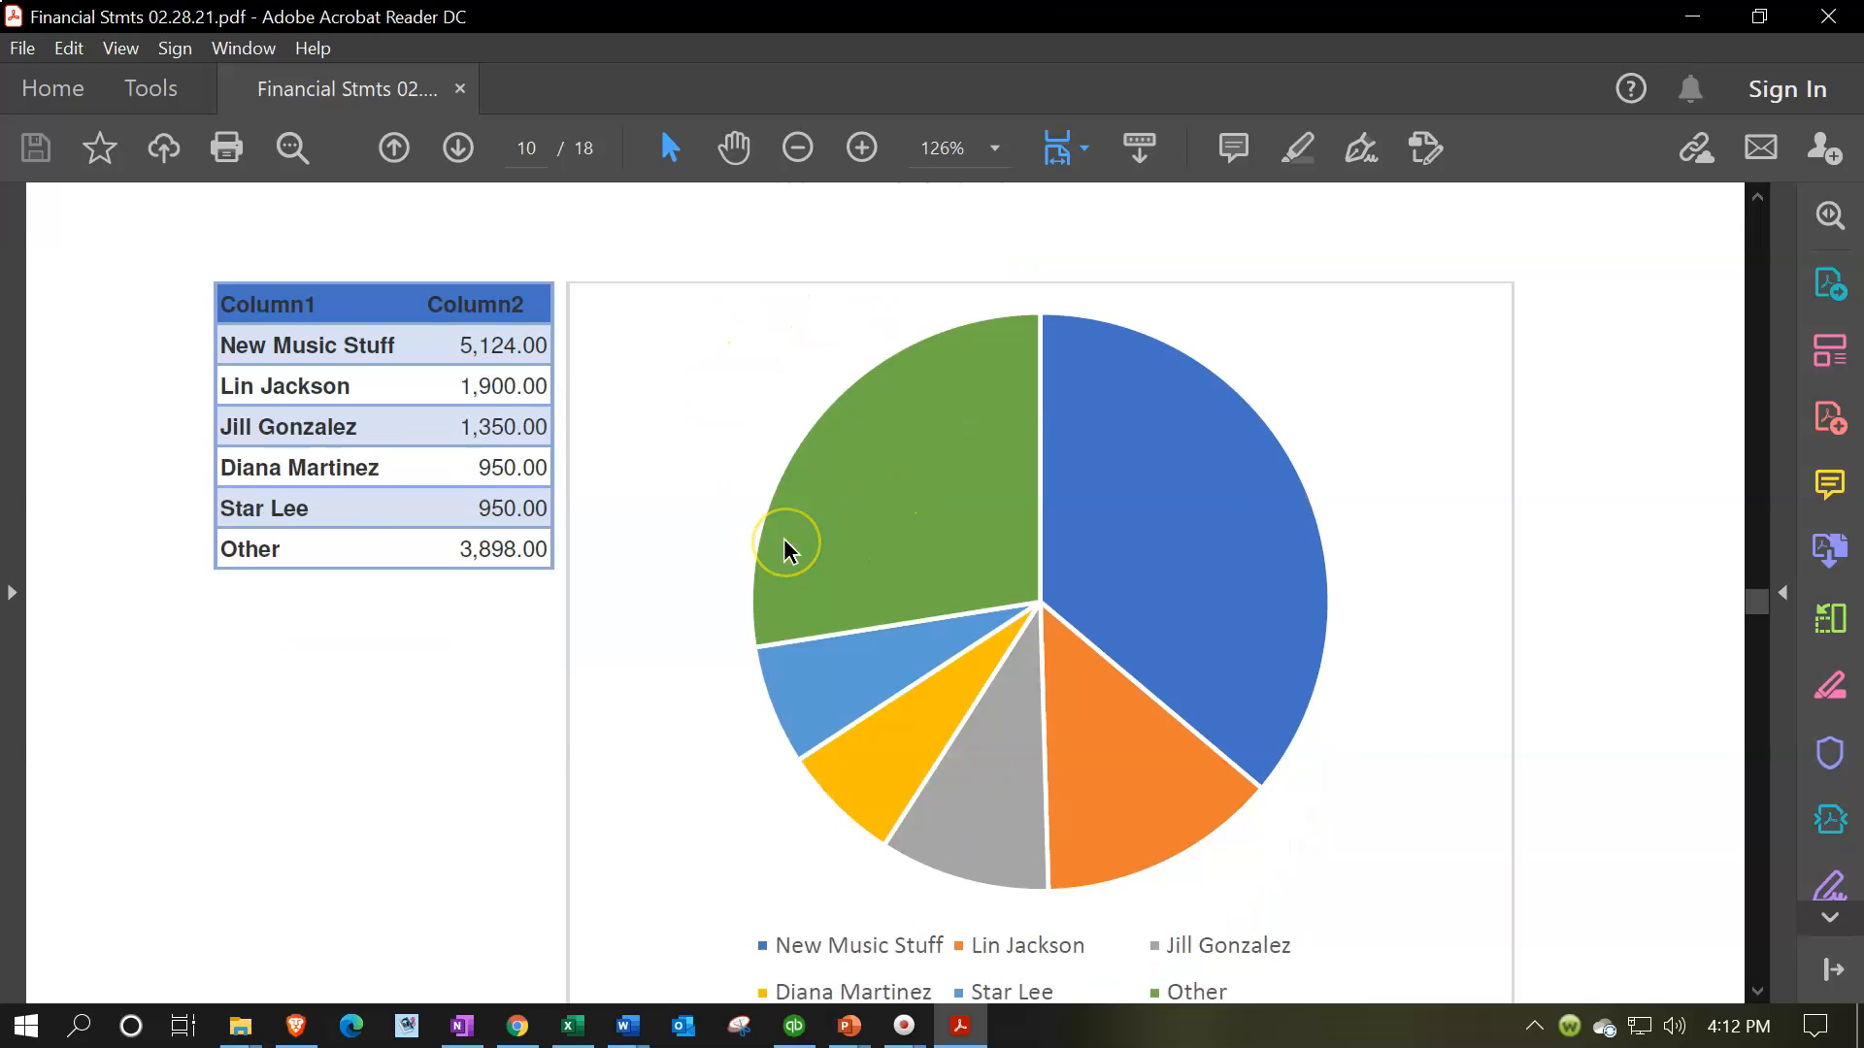
{"action": "scroll", "coordinate": [782, 670], "scroll_direction": "down", "scroll_amount": 15}
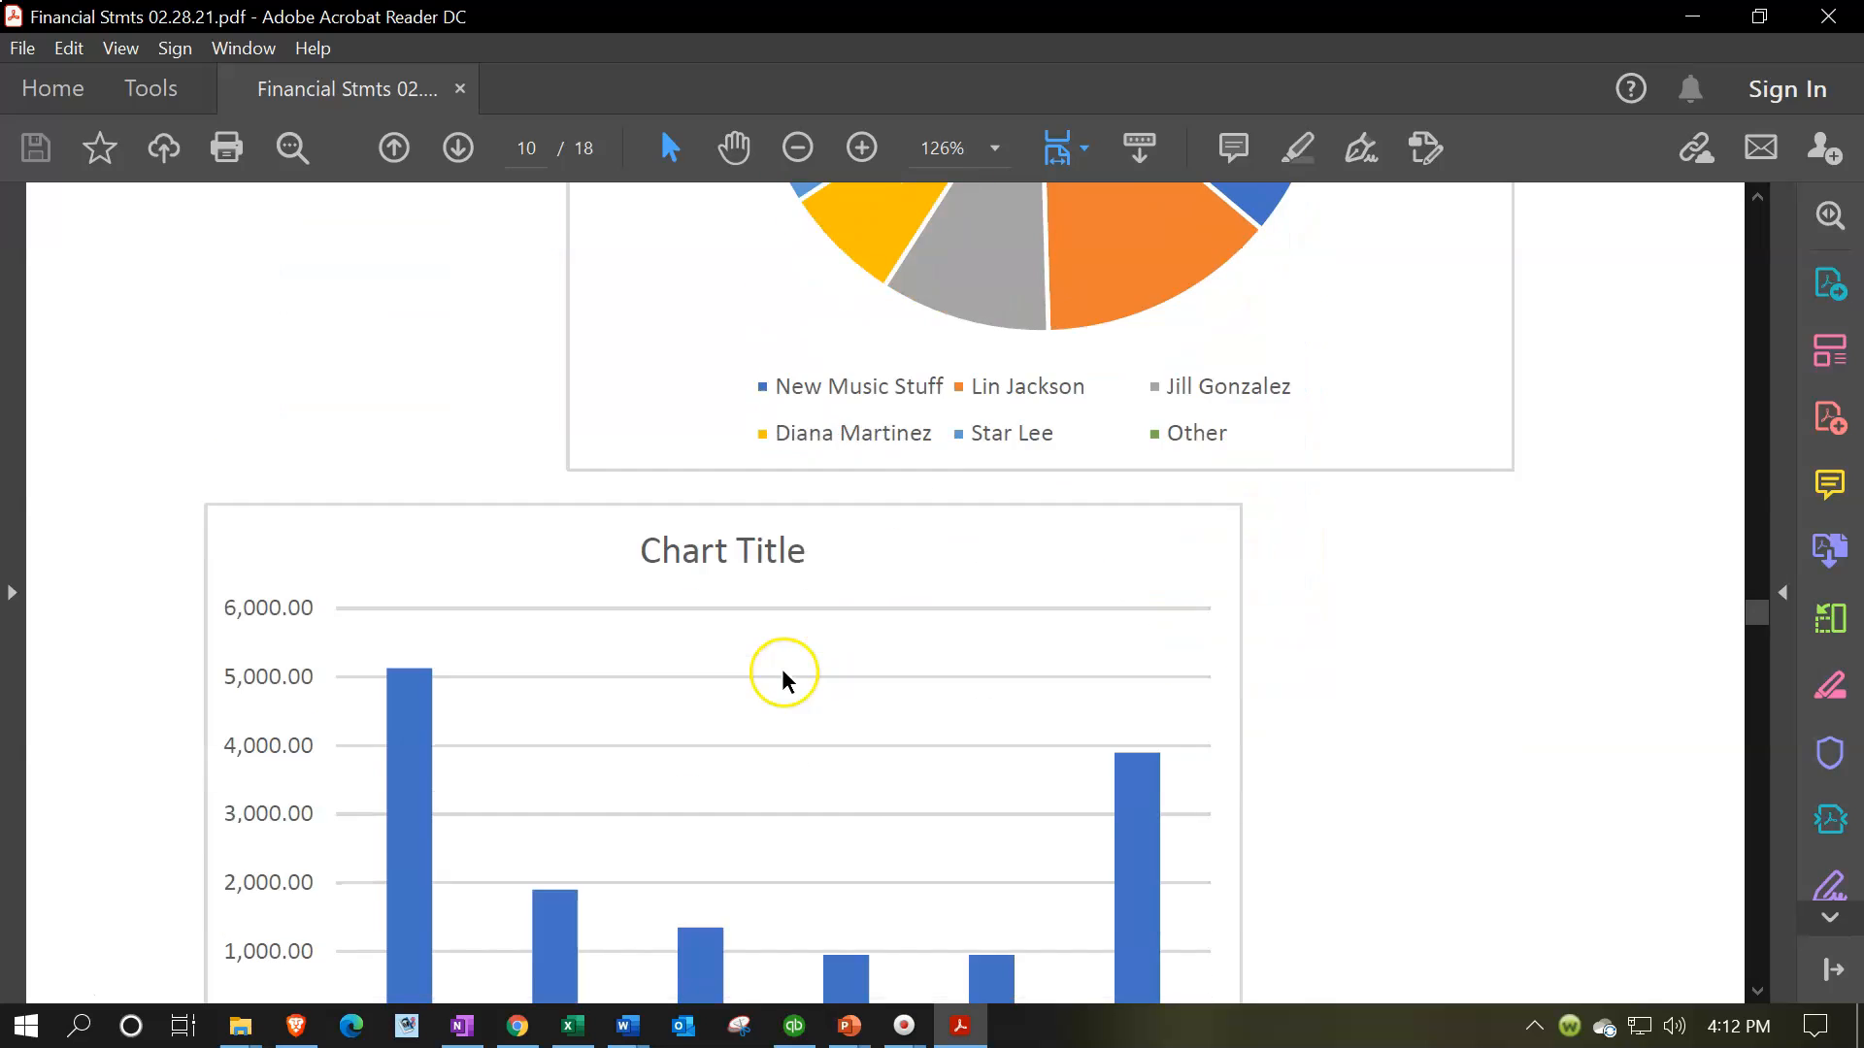
{"action": "scroll", "coordinate": [771, 656], "scroll_direction": "down", "scroll_amount": 10}
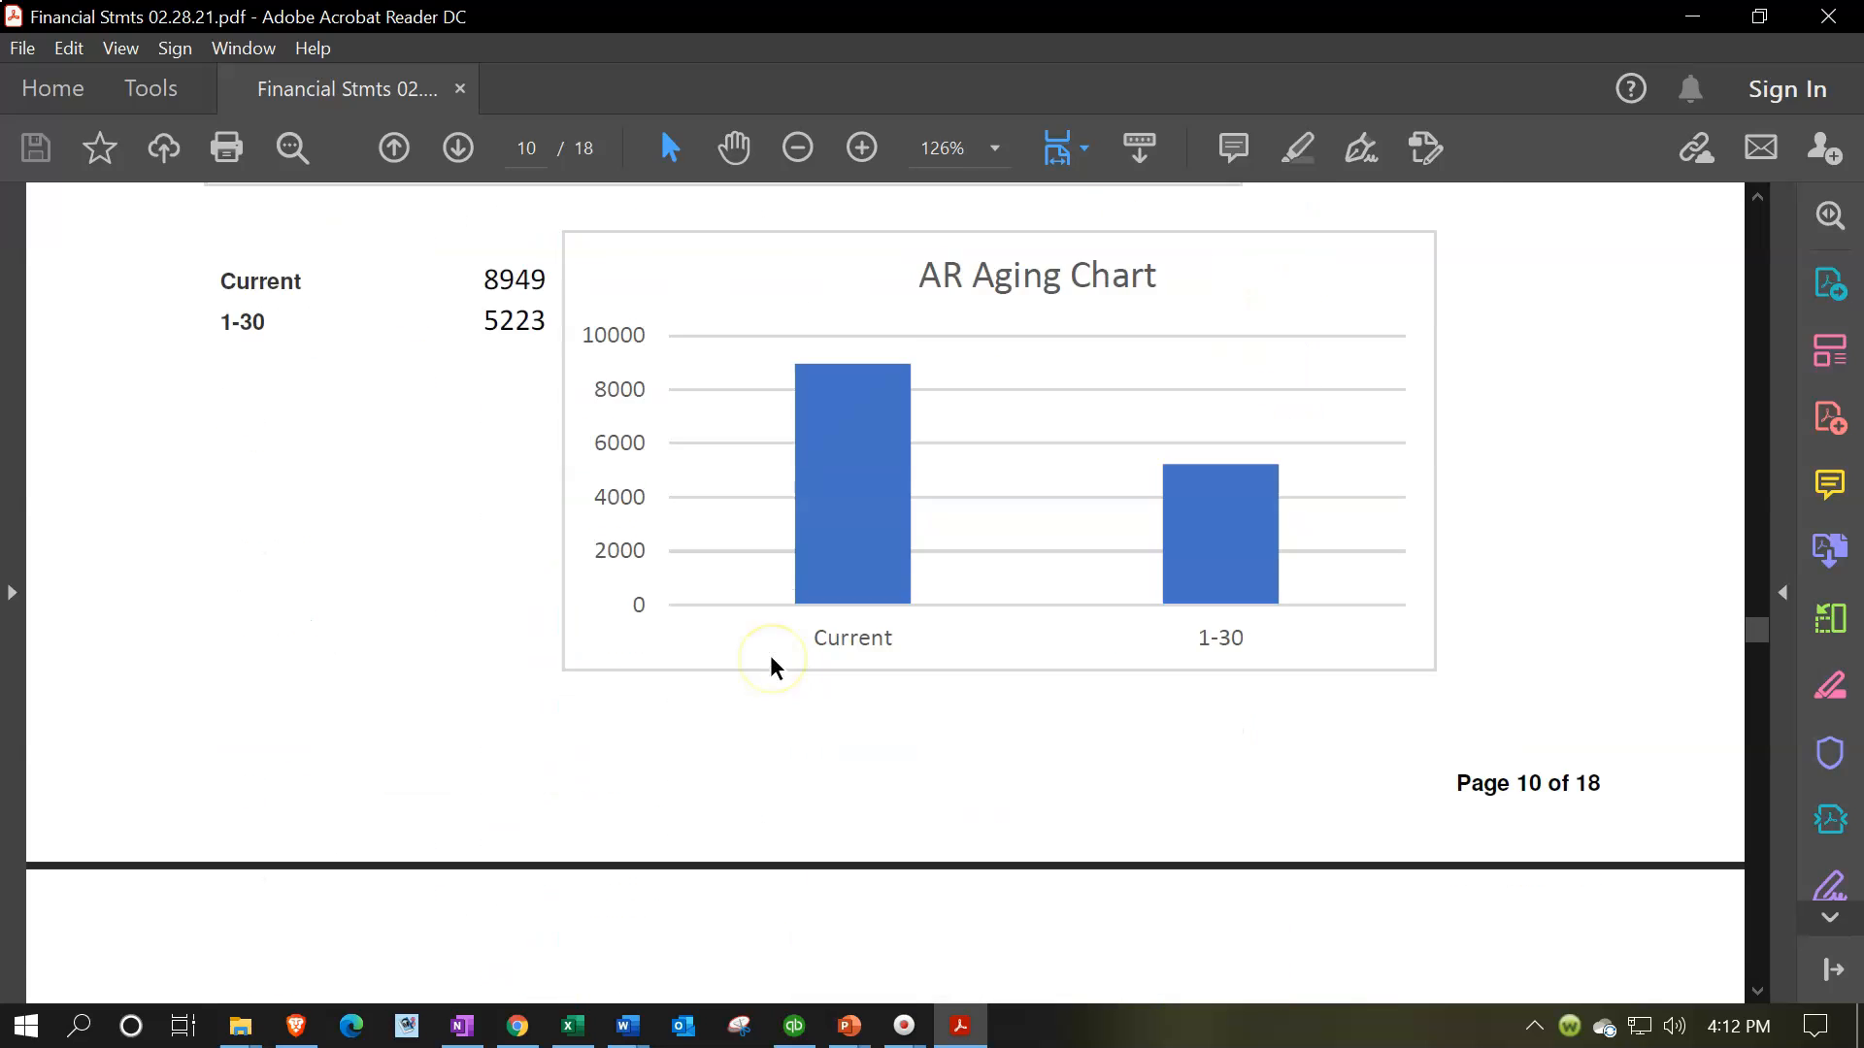
{"action": "scroll", "coordinate": [773, 666], "scroll_direction": "down", "scroll_amount": 18}
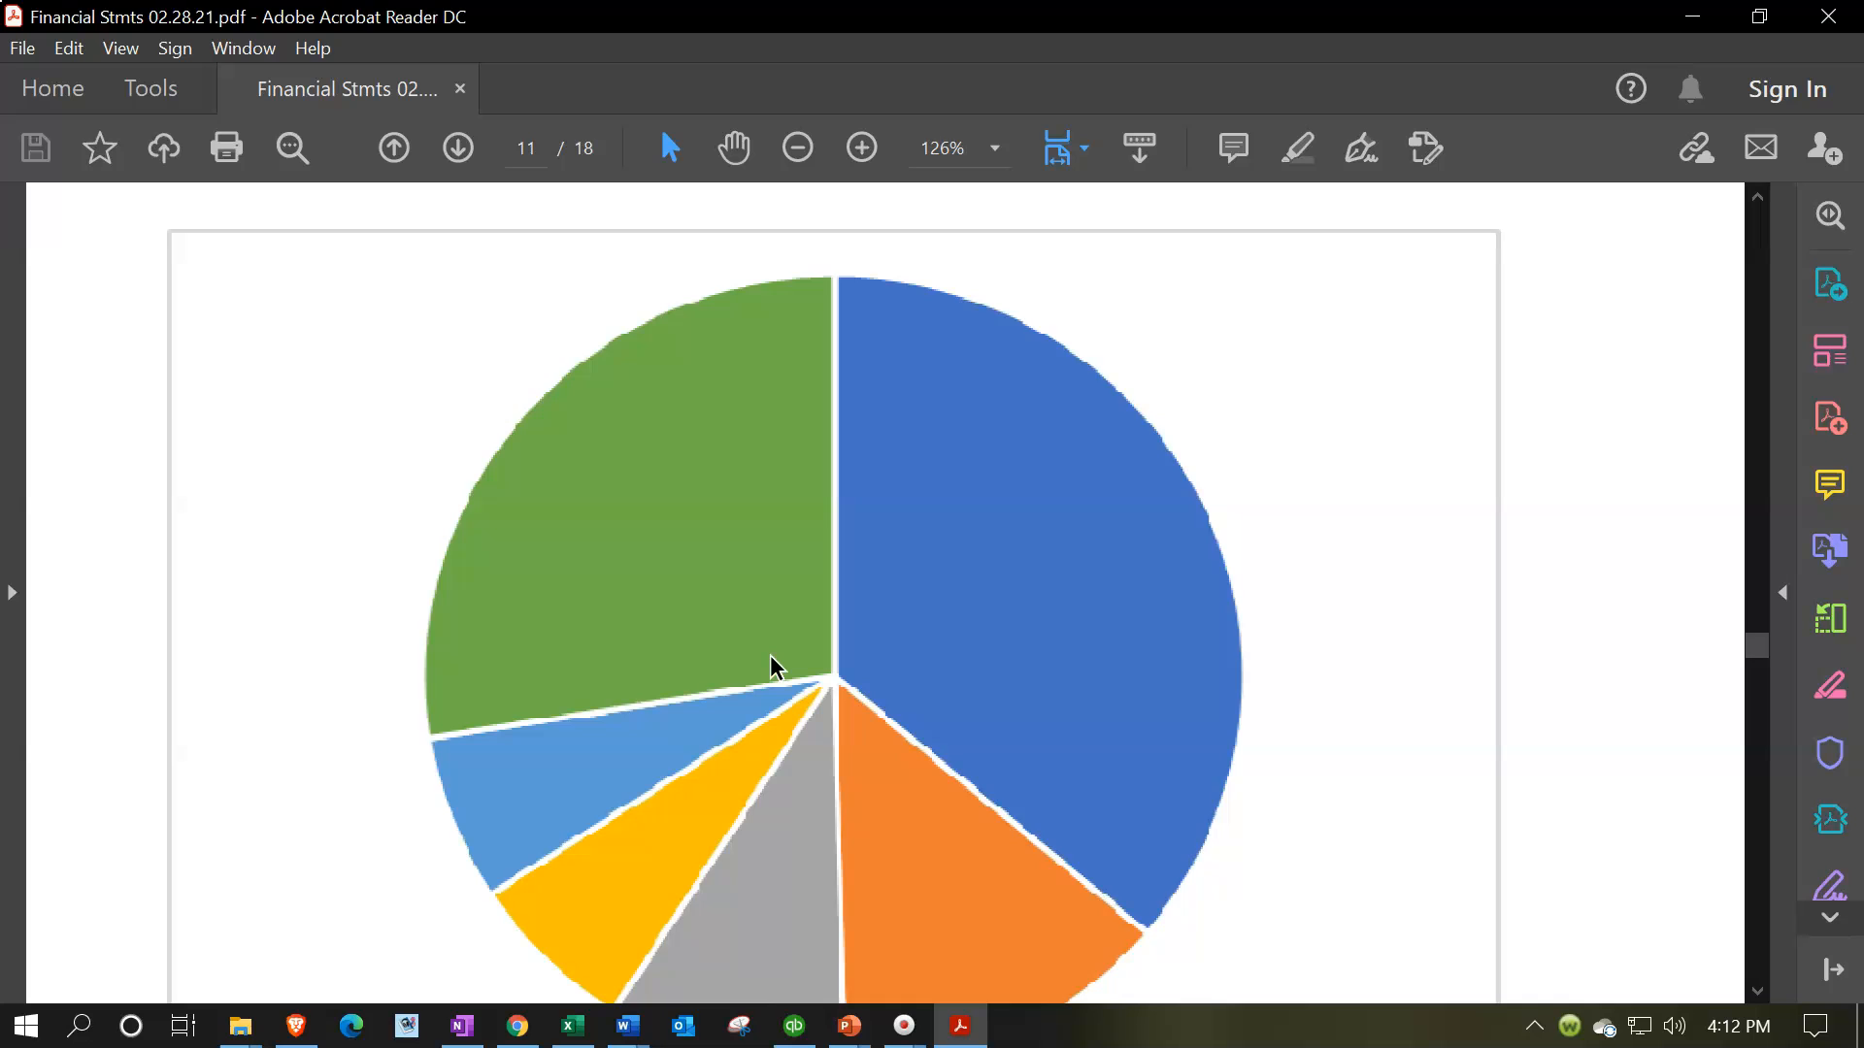
Examine the Sales by Customer graph with its legend, and the customer sales table and pie chart on the following page
{"action": "scroll", "coordinate": [771, 656], "scroll_direction": "down", "scroll_amount": 20}
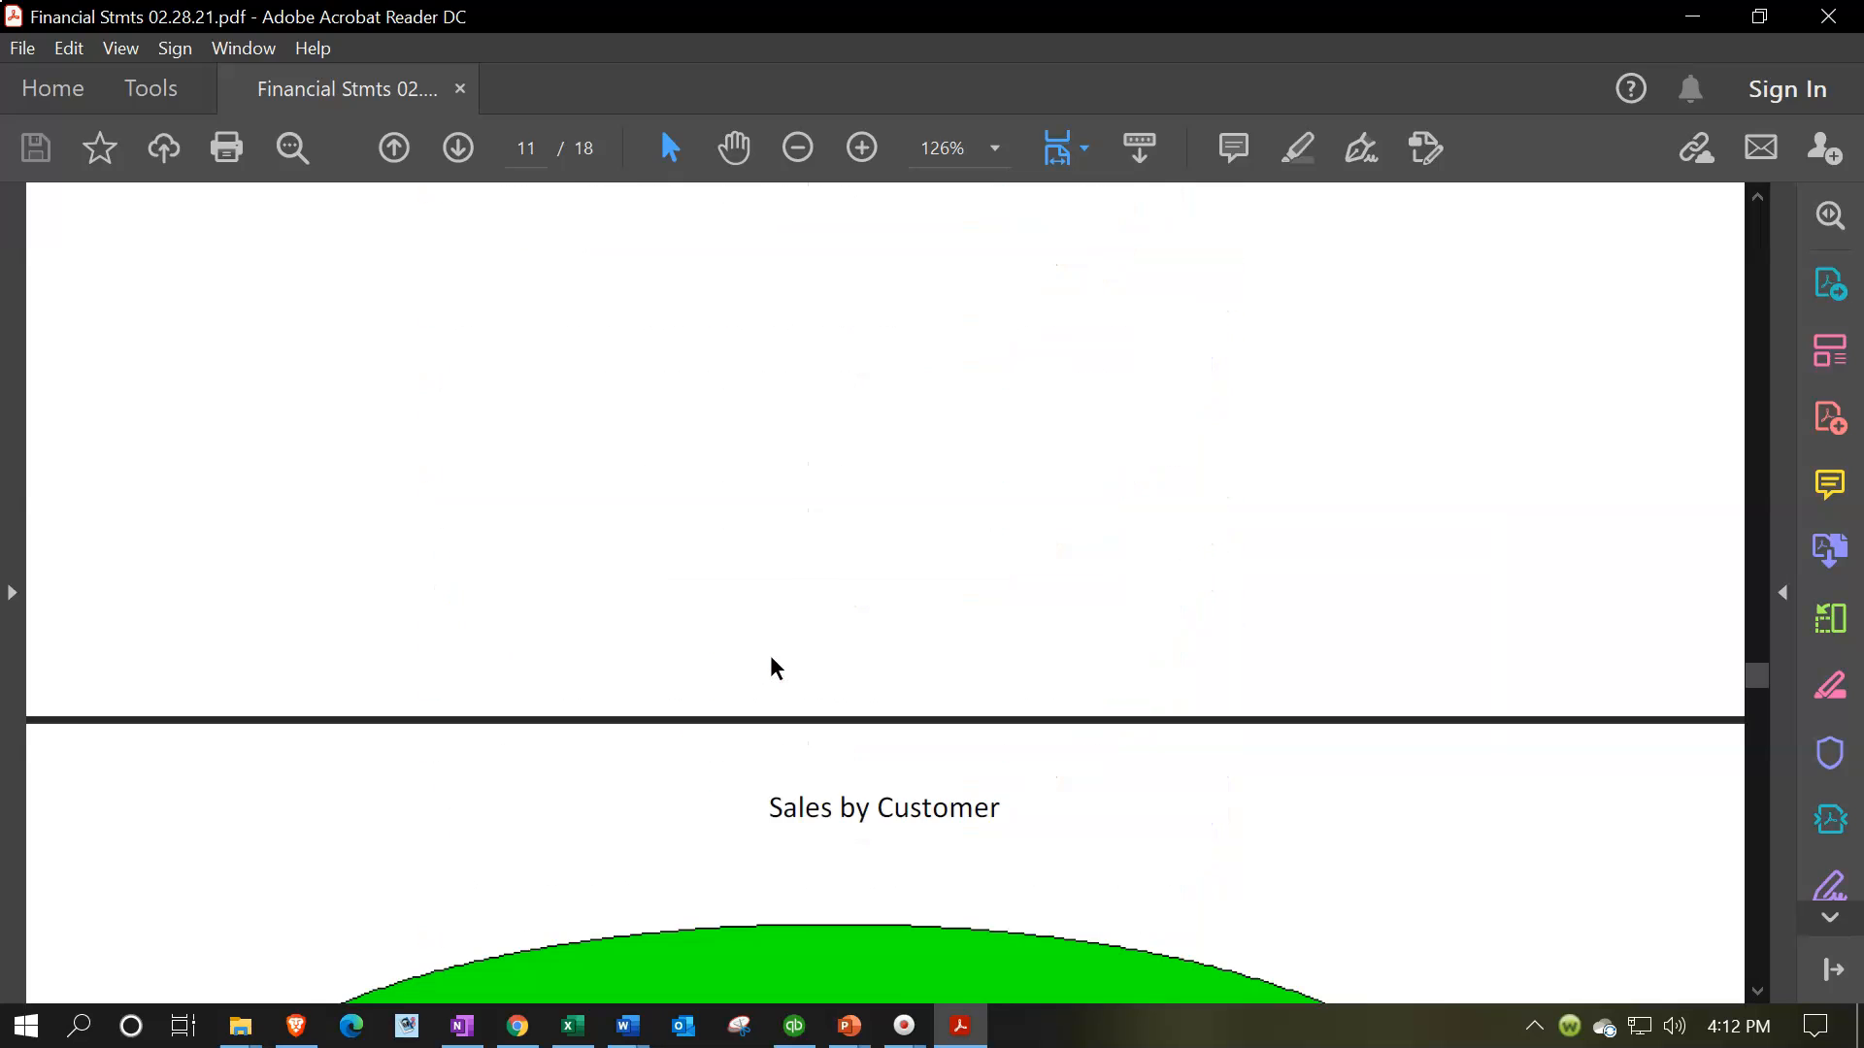
{"action": "left_click", "coordinate": [823, 640]}
{"action": "scroll", "coordinate": [823, 641], "scroll_direction": "down", "scroll_amount": 5}
{"action": "left_click", "coordinate": [829, 638]}
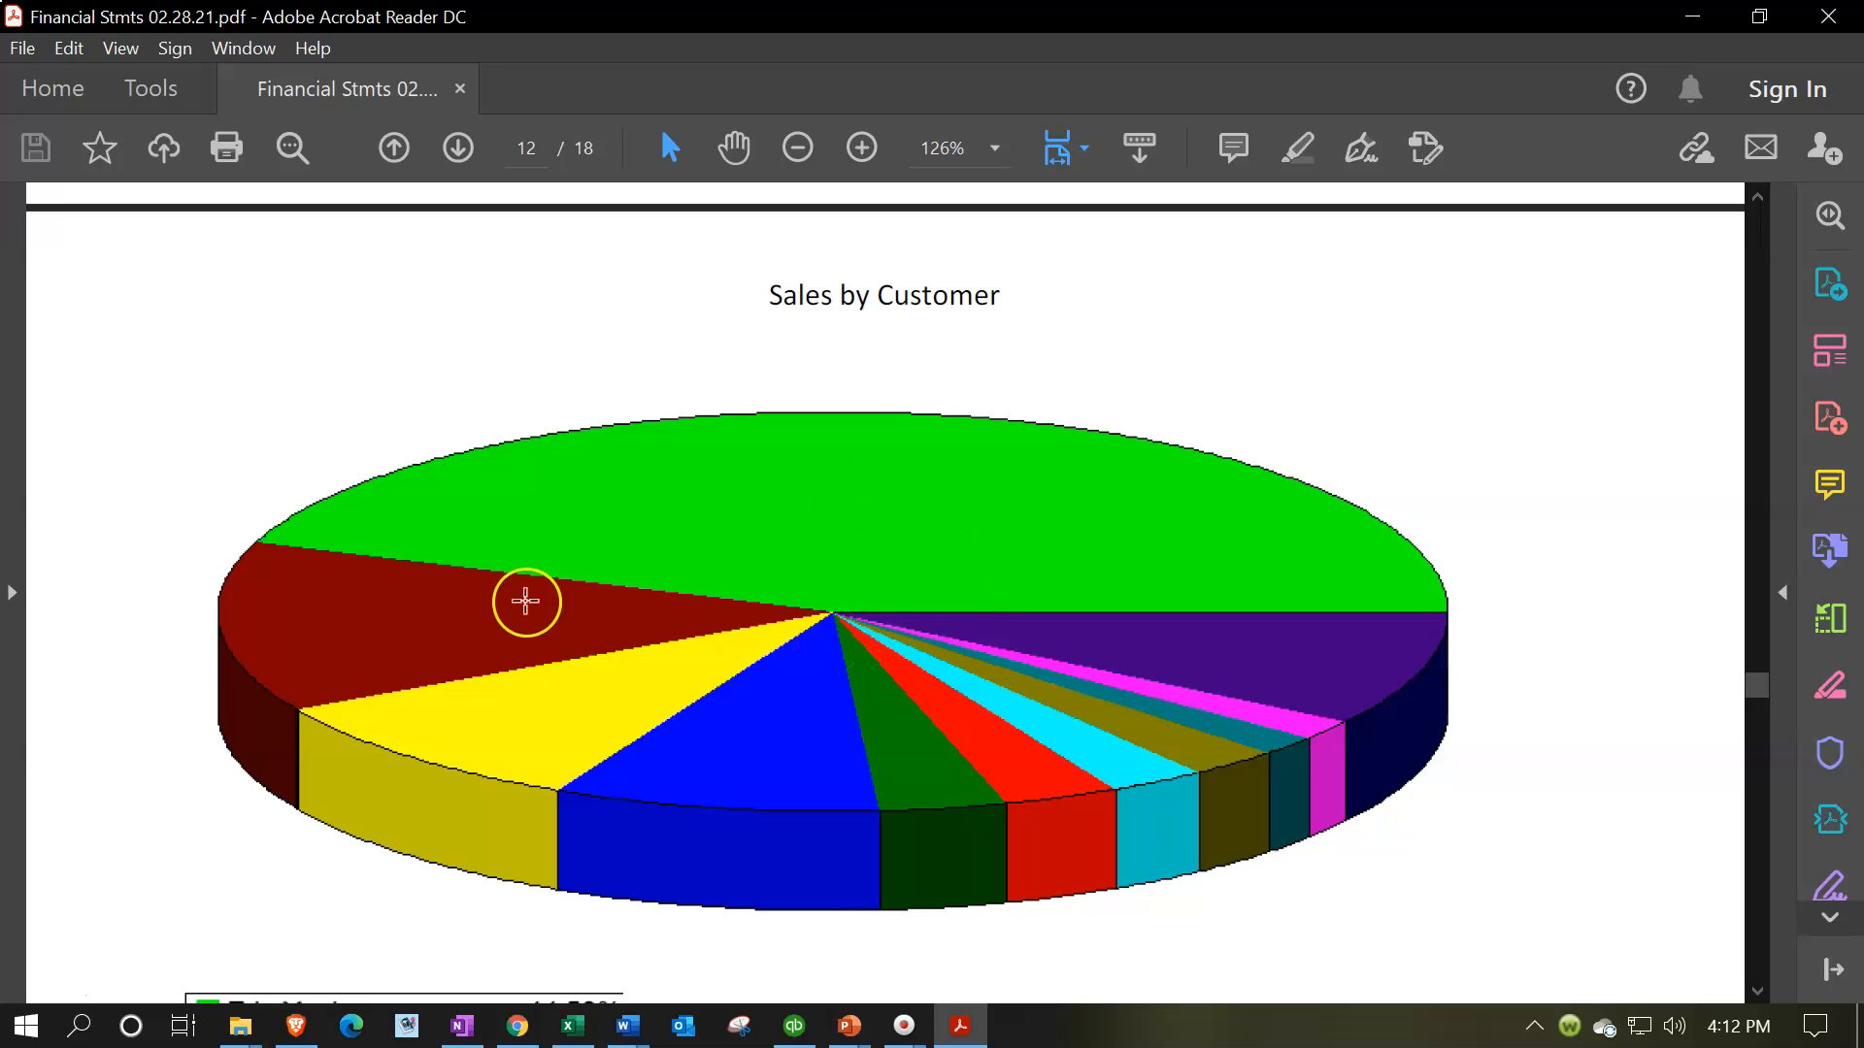
{"action": "scroll", "coordinate": [626, 734], "scroll_direction": "down", "scroll_amount": 4}
{"action": "scroll", "coordinate": [627, 738], "scroll_direction": "down", "scroll_amount": 4}
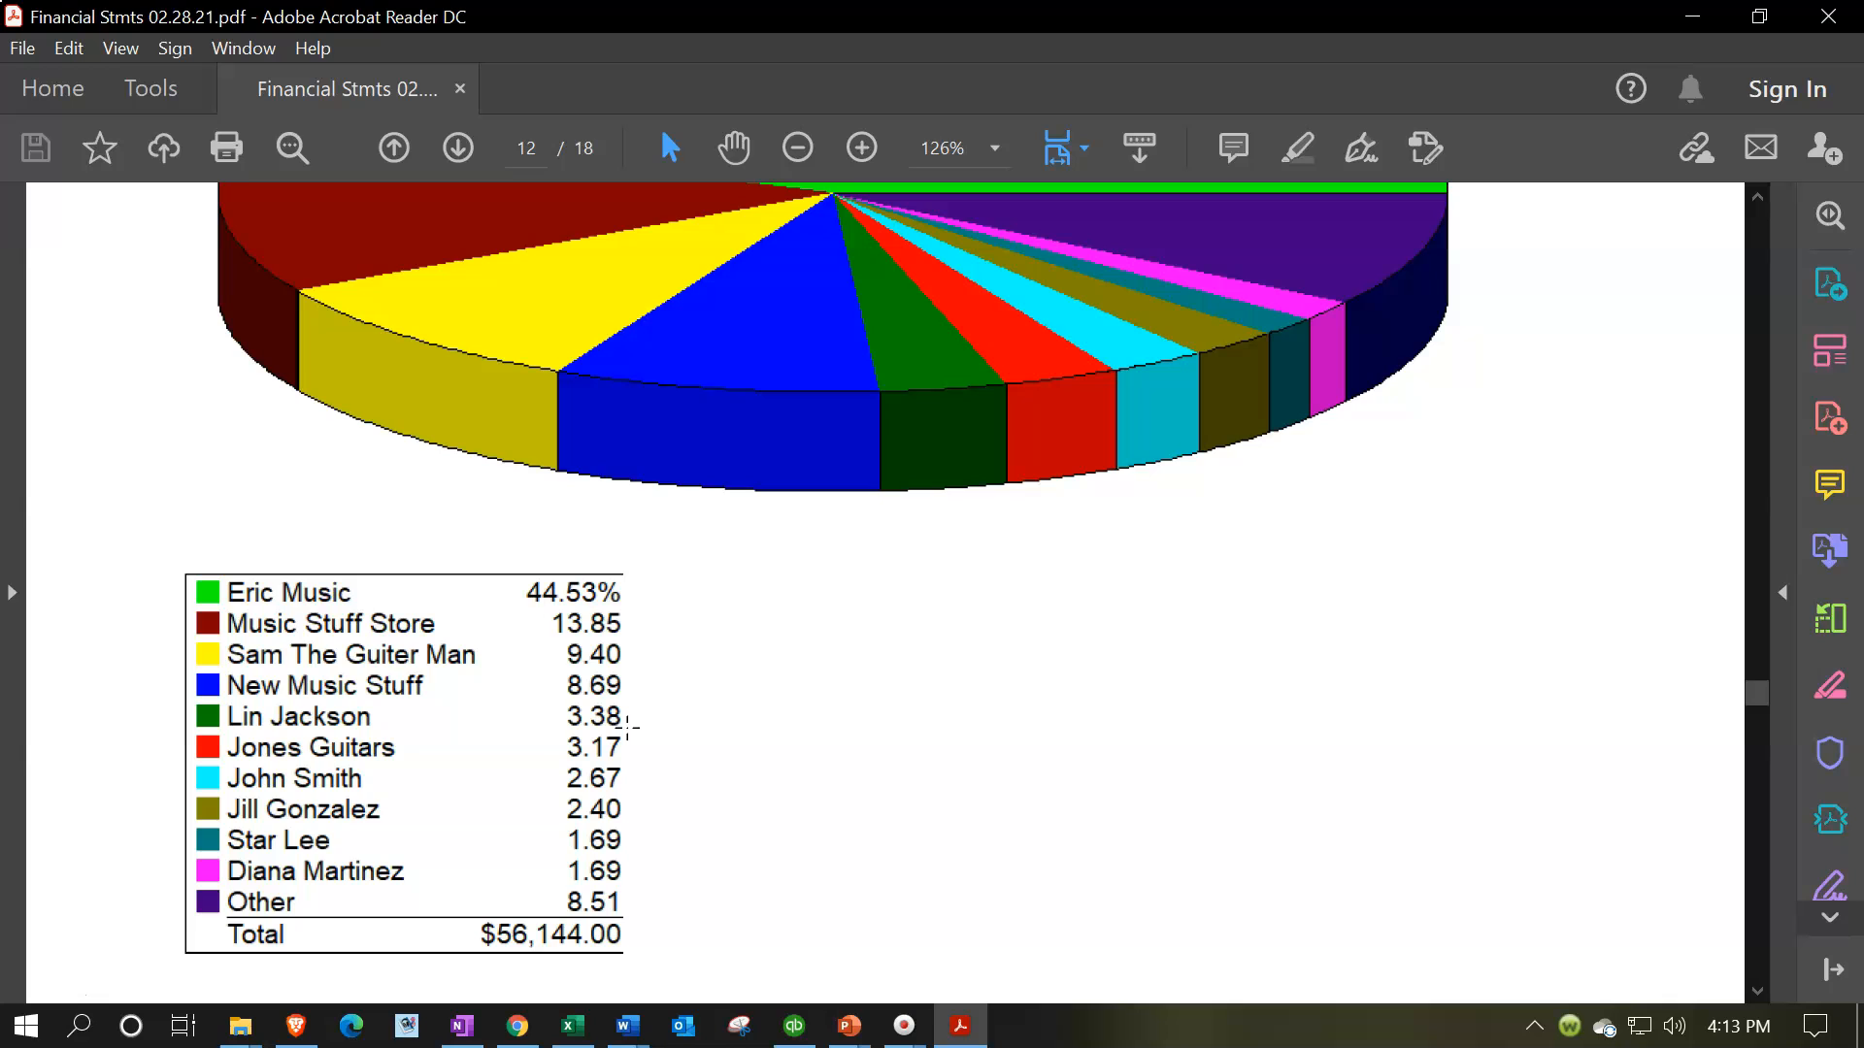
{"action": "scroll", "coordinate": [521, 680], "scroll_direction": "down", "scroll_amount": 20}
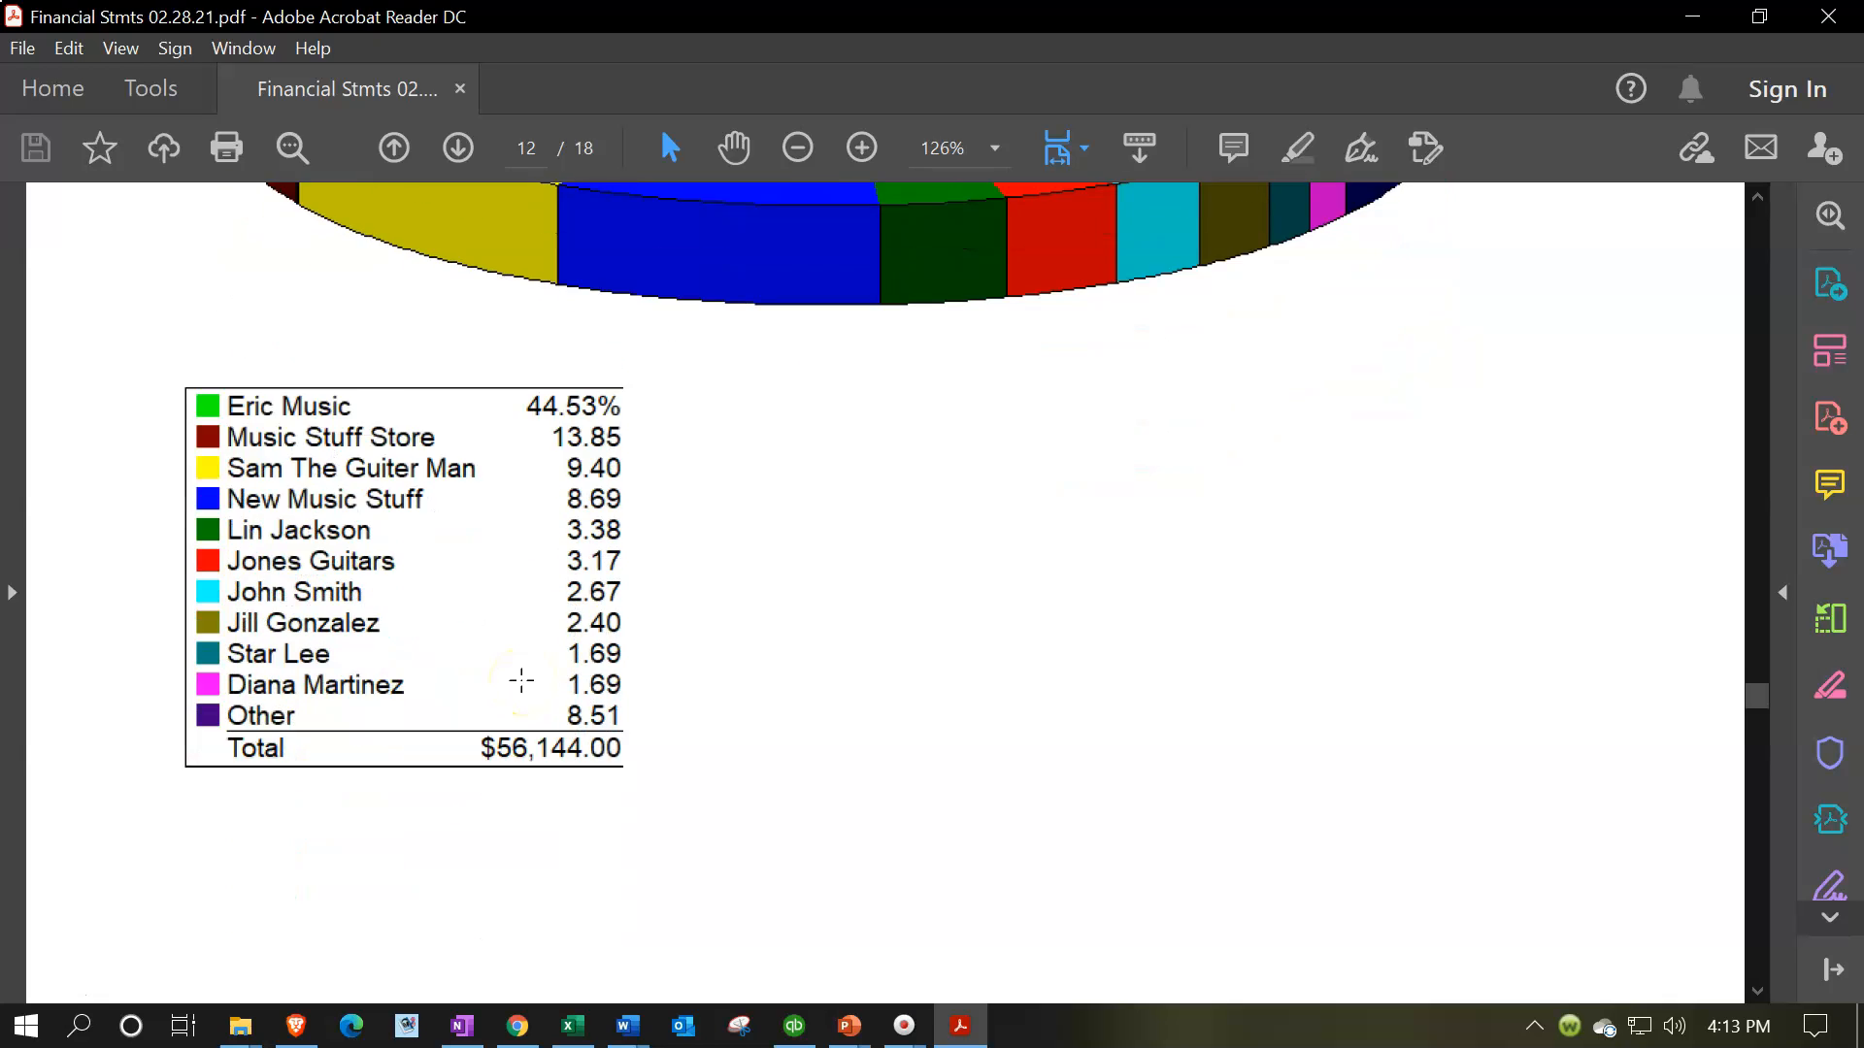
{"action": "scroll", "coordinate": [521, 681], "scroll_direction": "down", "scroll_amount": 11}
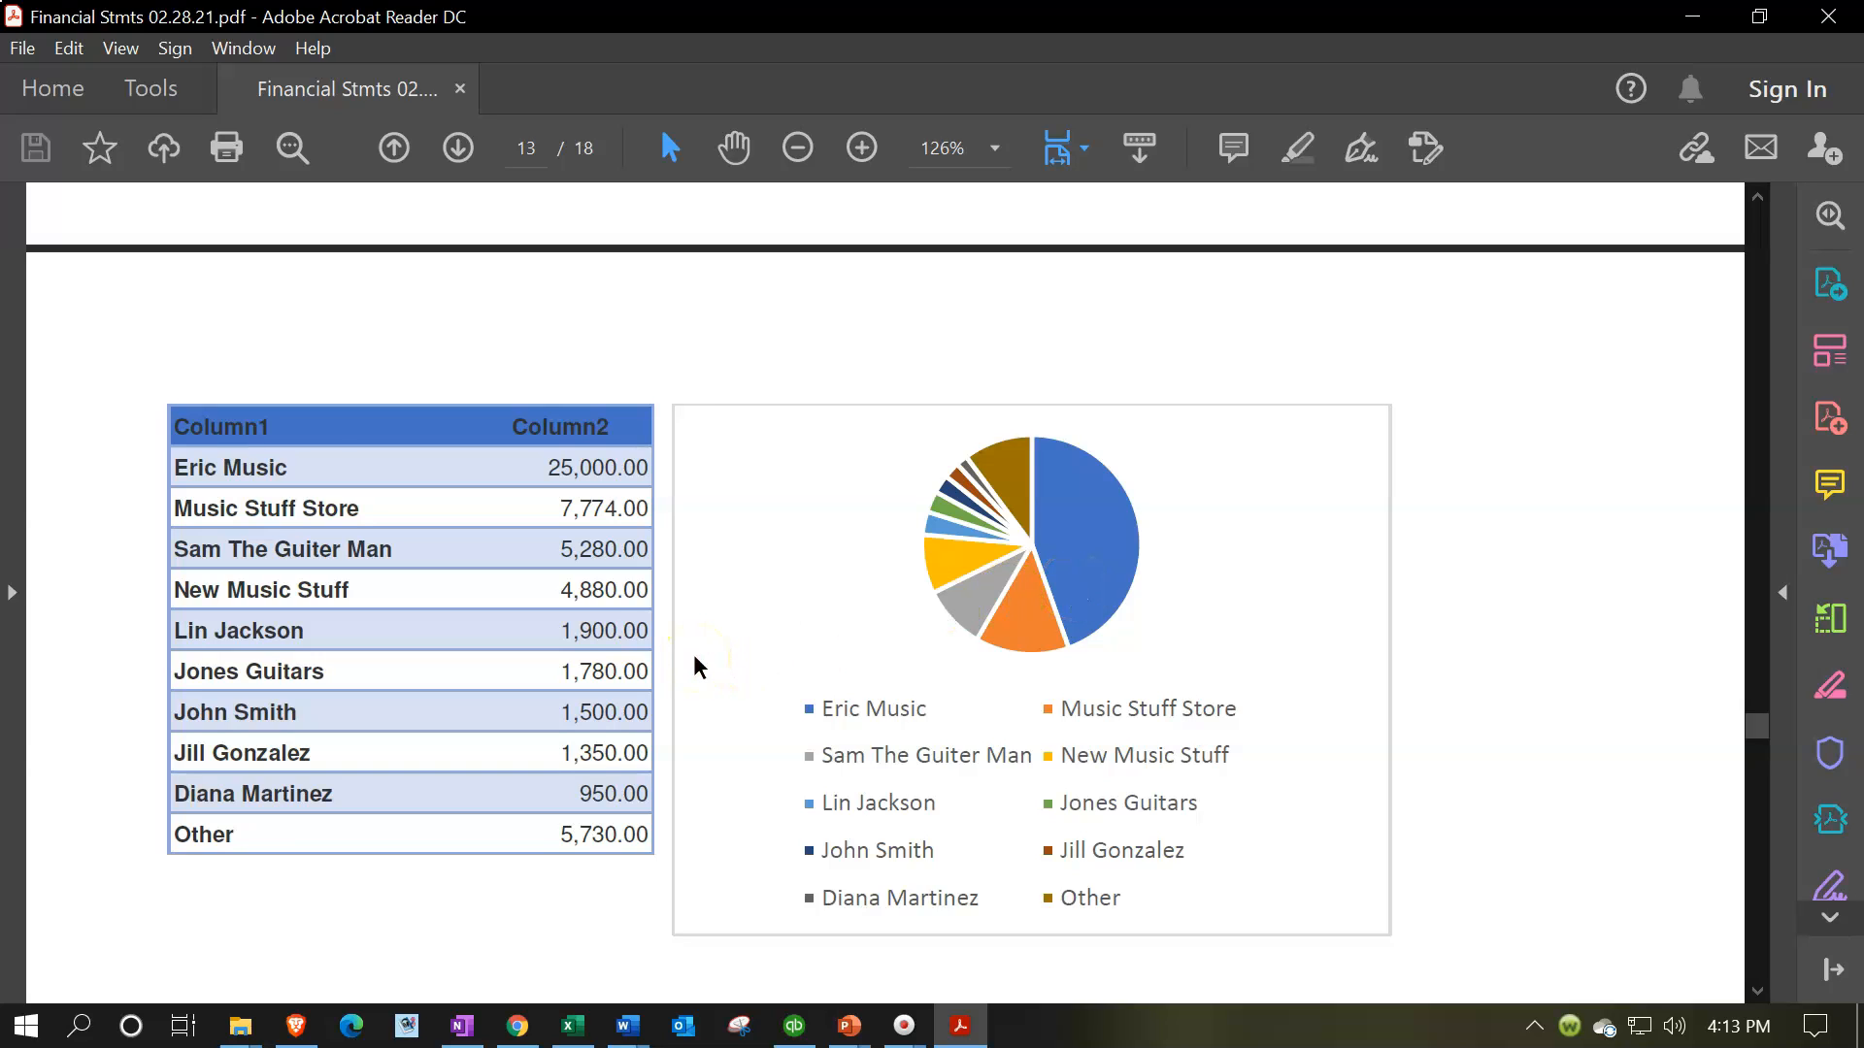
Examine the enlarged customer sales pie chart and the sales by item table with its pie and column charts
{"action": "scroll", "coordinate": [694, 665], "scroll_direction": "down", "scroll_amount": 10}
{"action": "scroll", "coordinate": [694, 665], "scroll_direction": "down", "scroll_amount": 8}
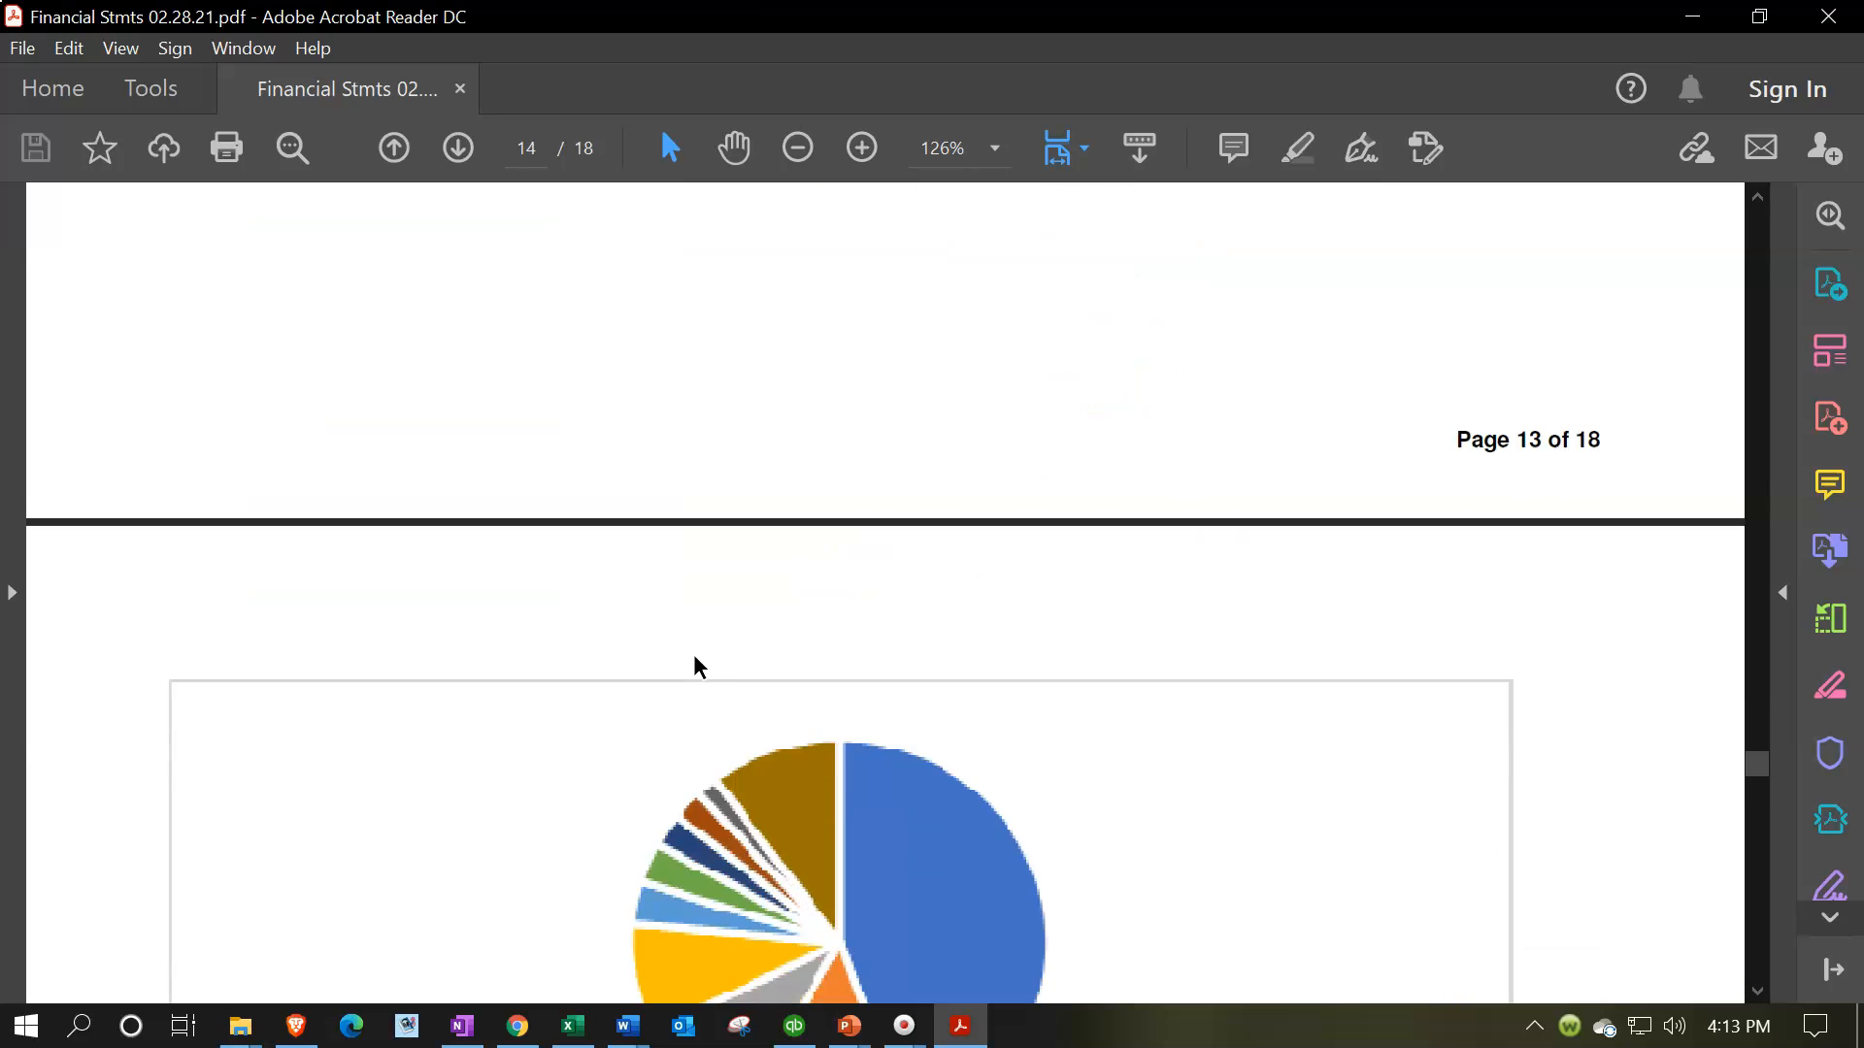
{"action": "scroll", "coordinate": [694, 665], "scroll_direction": "down", "scroll_amount": 10}
{"action": "scroll", "coordinate": [695, 664], "scroll_direction": "down", "scroll_amount": 10}
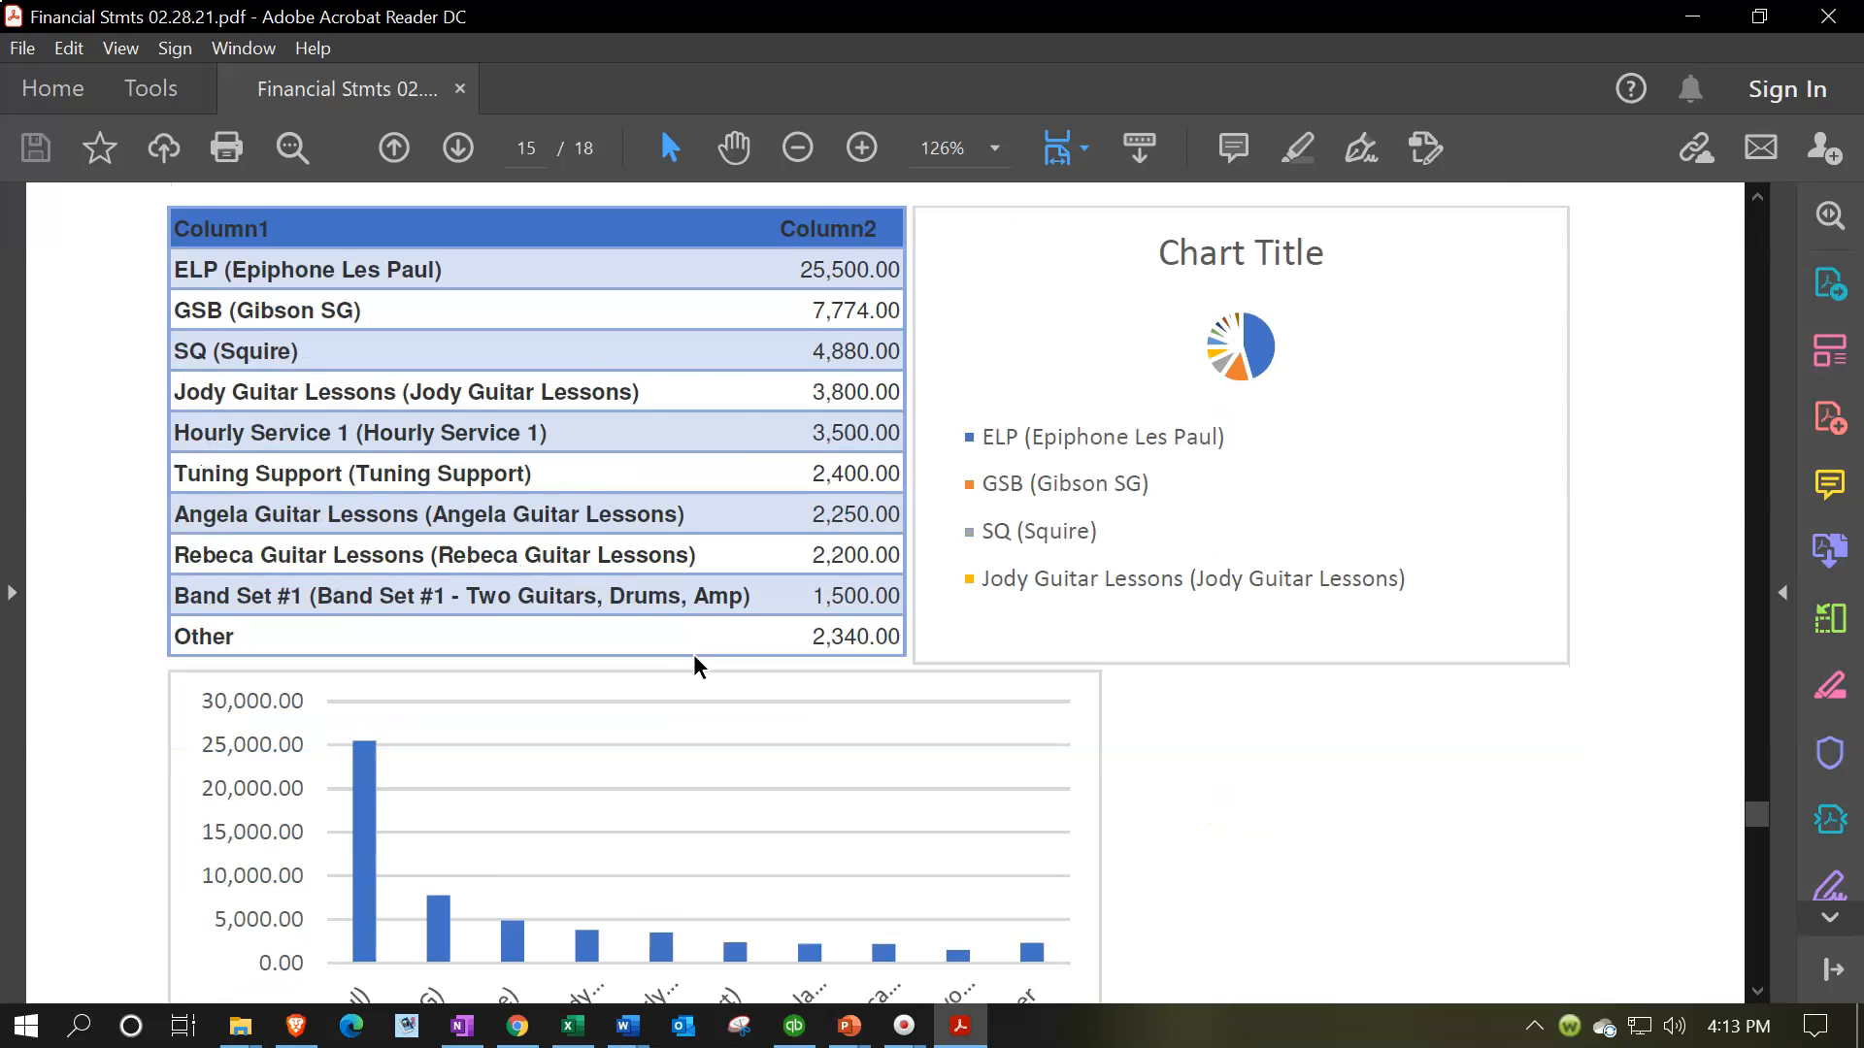
{"action": "scroll", "coordinate": [694, 654], "scroll_direction": "down", "scroll_amount": 4}
{"action": "scroll", "coordinate": [693, 654], "scroll_direction": "up", "scroll_amount": 5}
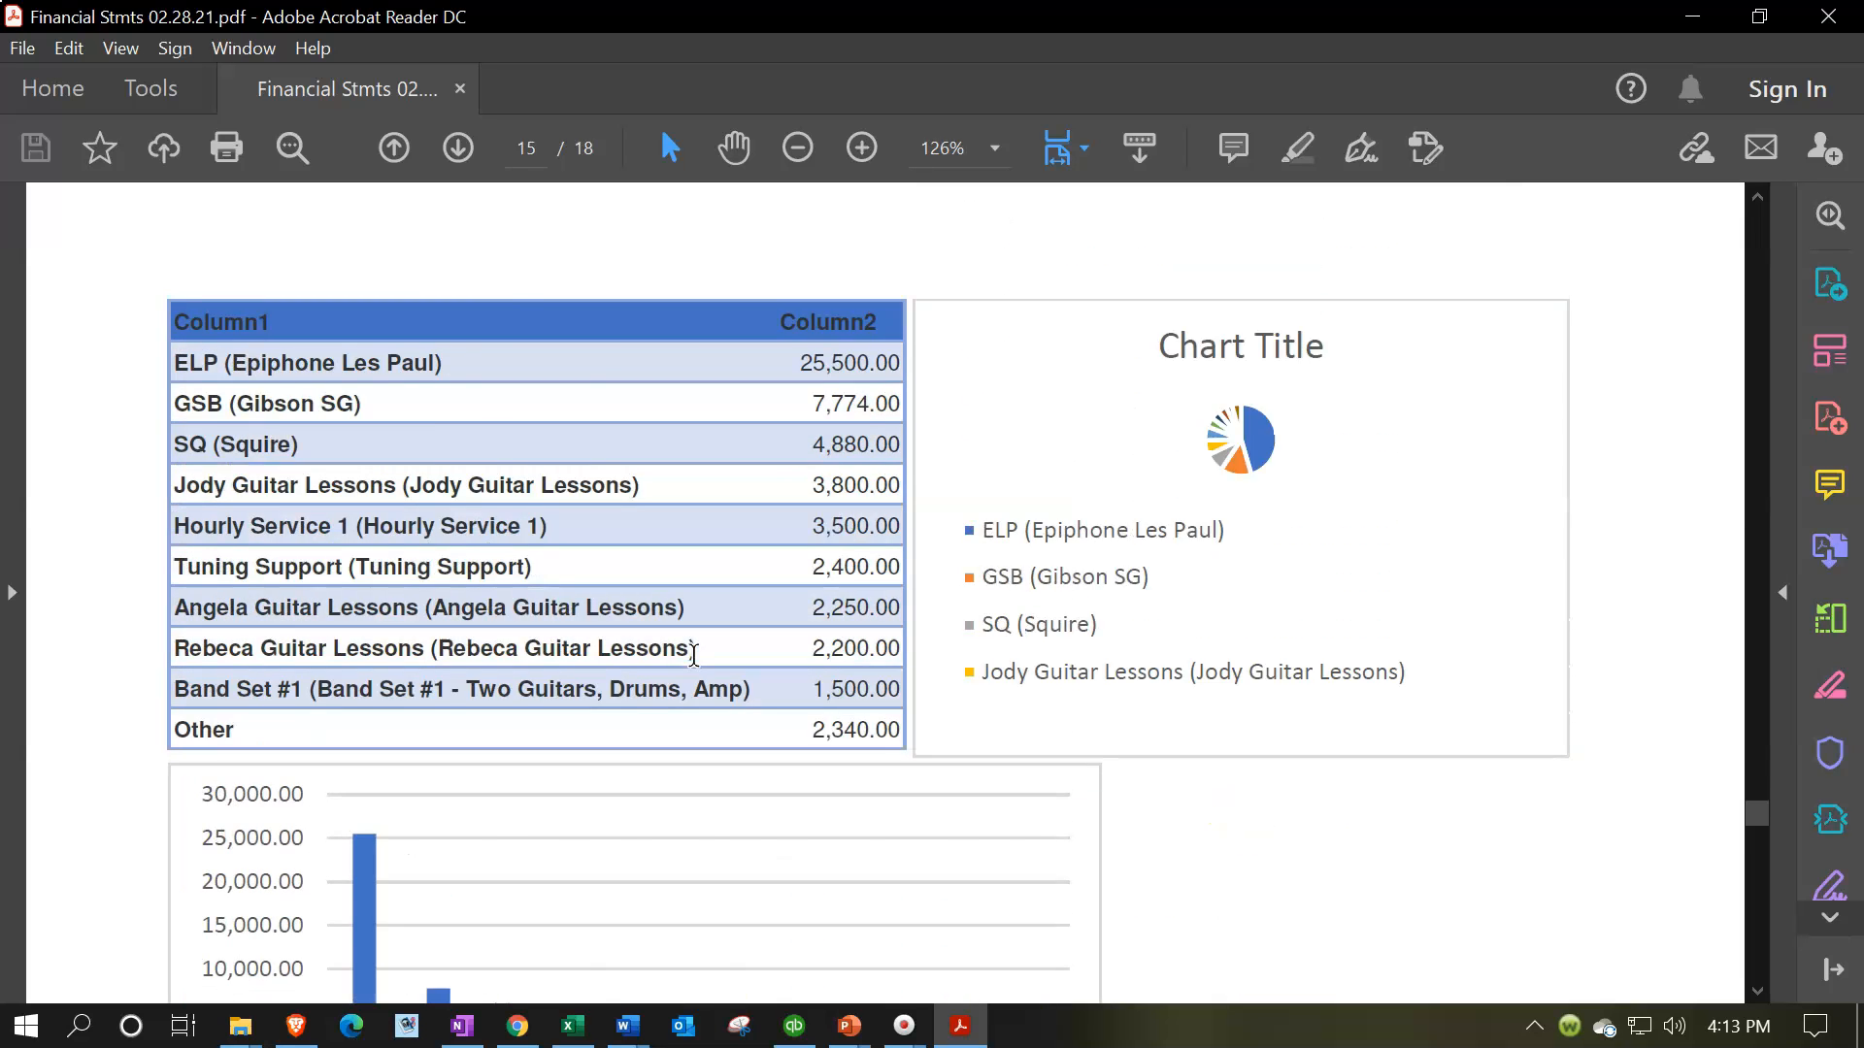
{"action": "scroll", "coordinate": [694, 654], "scroll_direction": "down", "scroll_amount": 7}
{"action": "scroll", "coordinate": [693, 655], "scroll_direction": "up", "scroll_amount": 5}
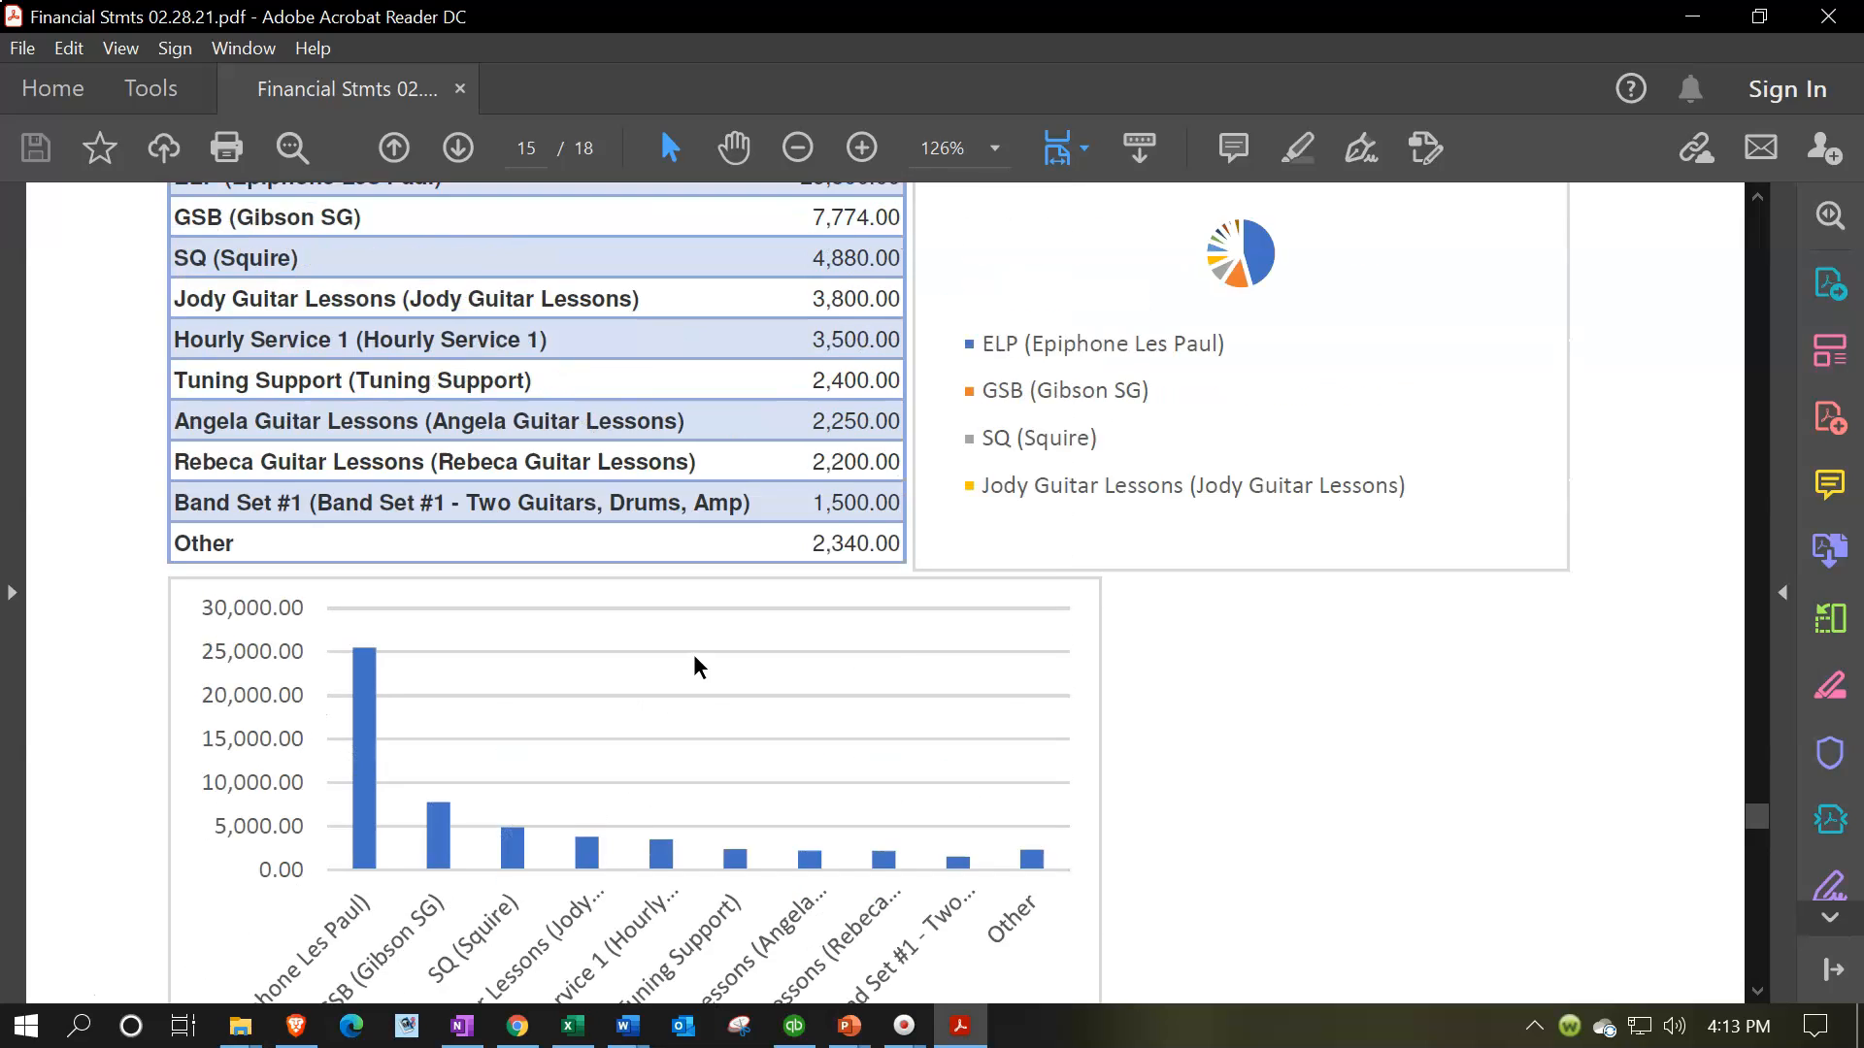
{"action": "scroll", "coordinate": [695, 664], "scroll_direction": "up", "scroll_amount": 4}
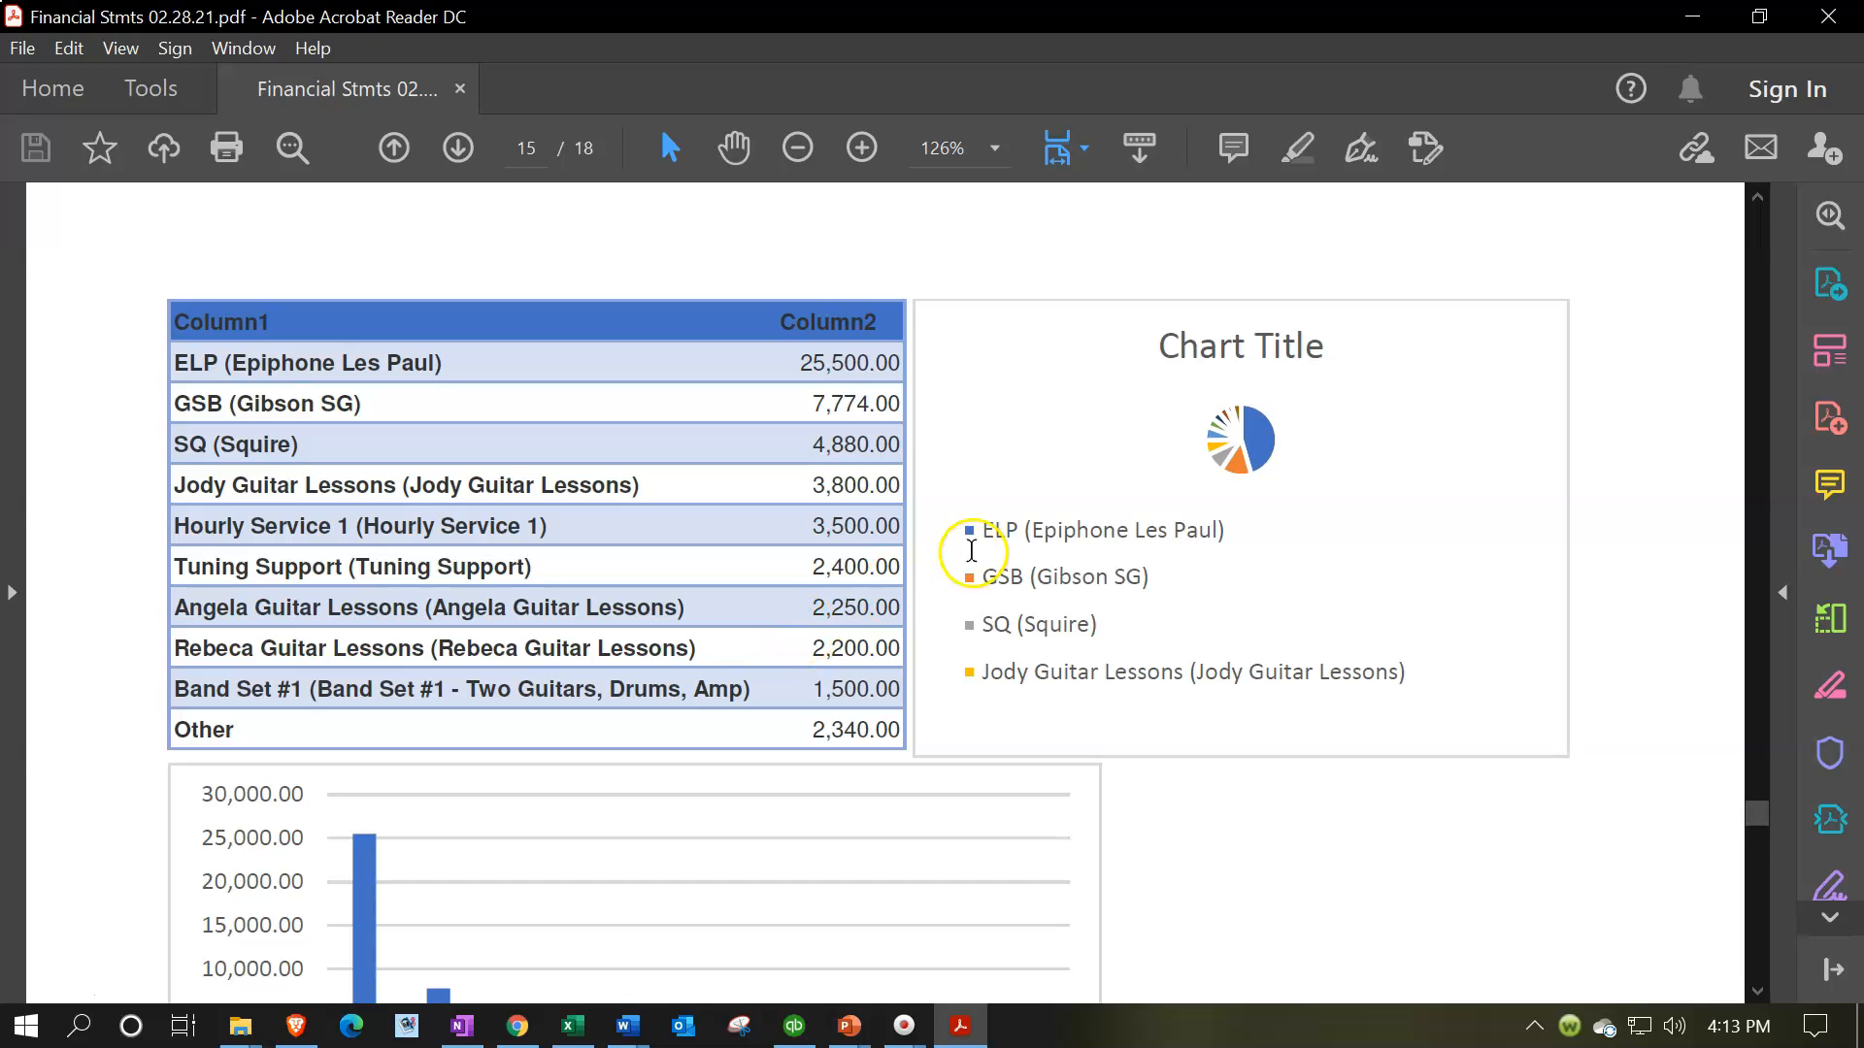
{"action": "scroll", "coordinate": [971, 553], "scroll_direction": "down", "scroll_amount": 10}
{"action": "scroll", "coordinate": [971, 554], "scroll_direction": "down", "scroll_amount": 5}
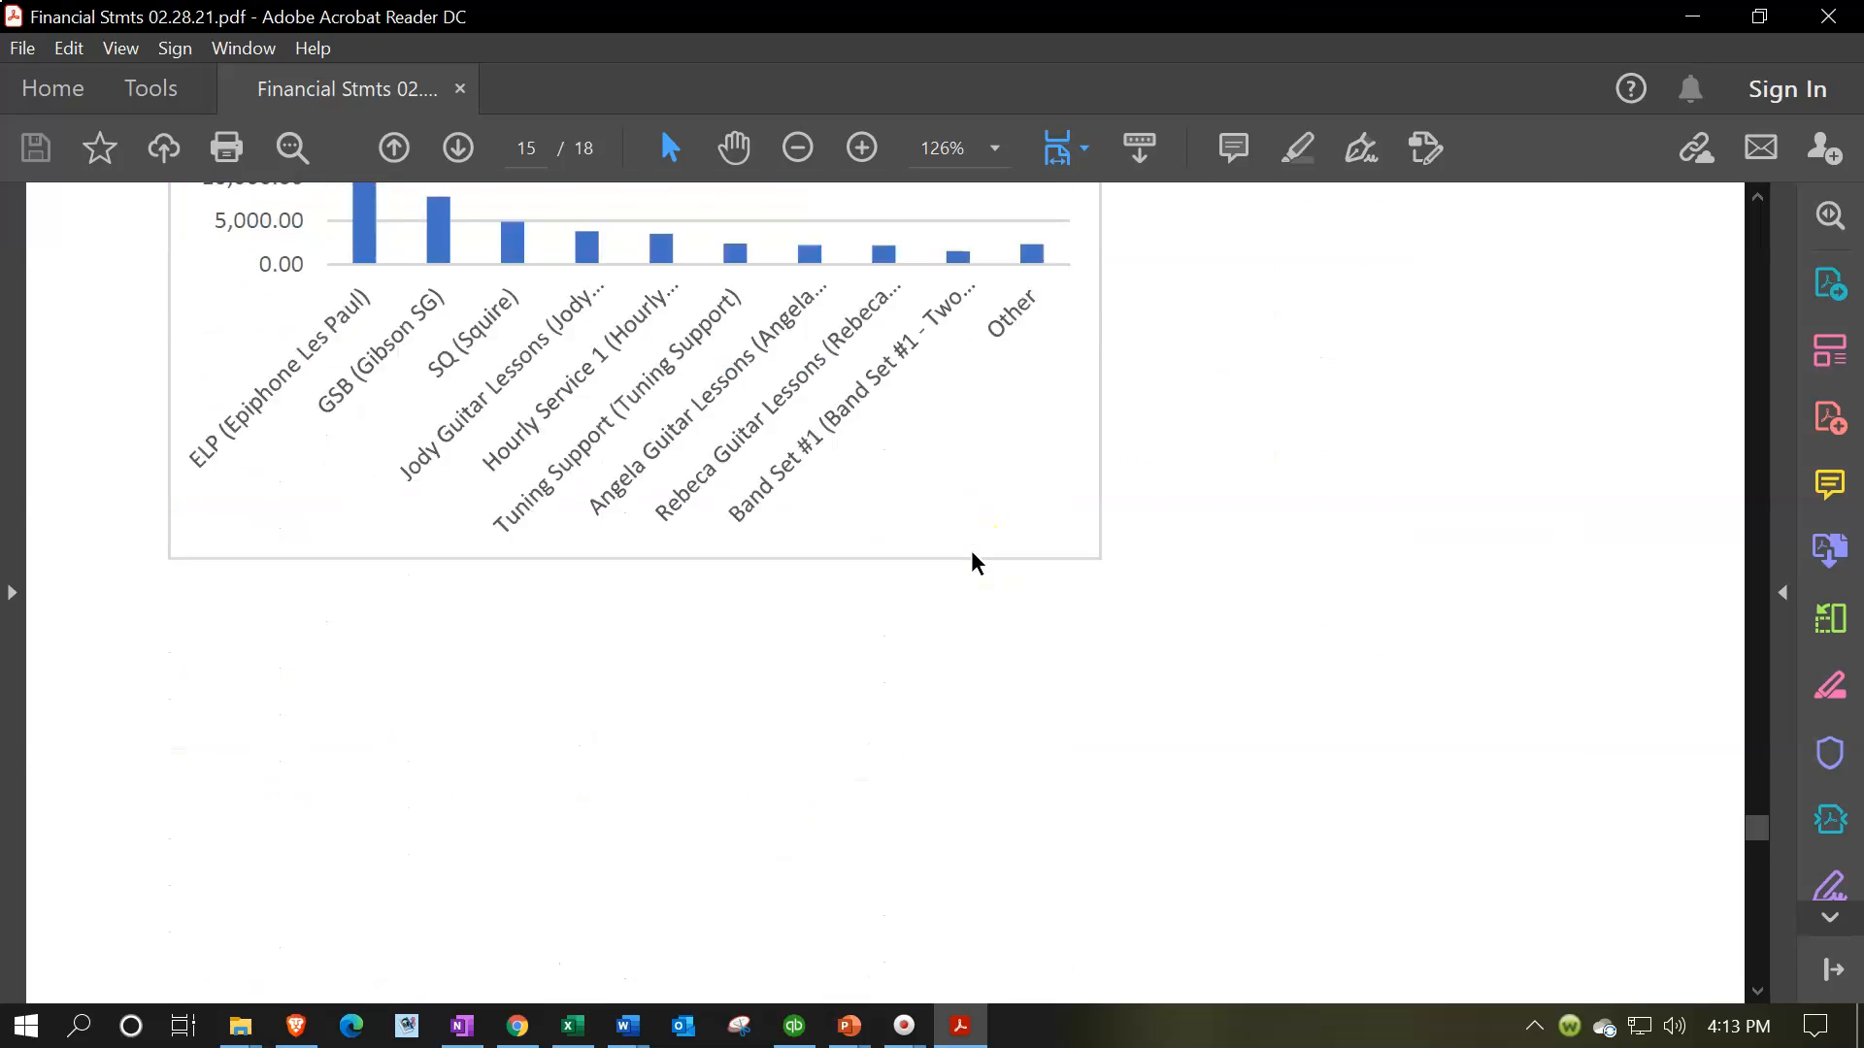
Review the Transaction List by Date for January through February 2021 through to the document's last page
{"action": "scroll", "coordinate": [972, 553], "scroll_direction": "down", "scroll_amount": 2, "text": "ctrl"}
{"action": "scroll", "coordinate": [970, 550], "scroll_direction": "down", "scroll_amount": 5}
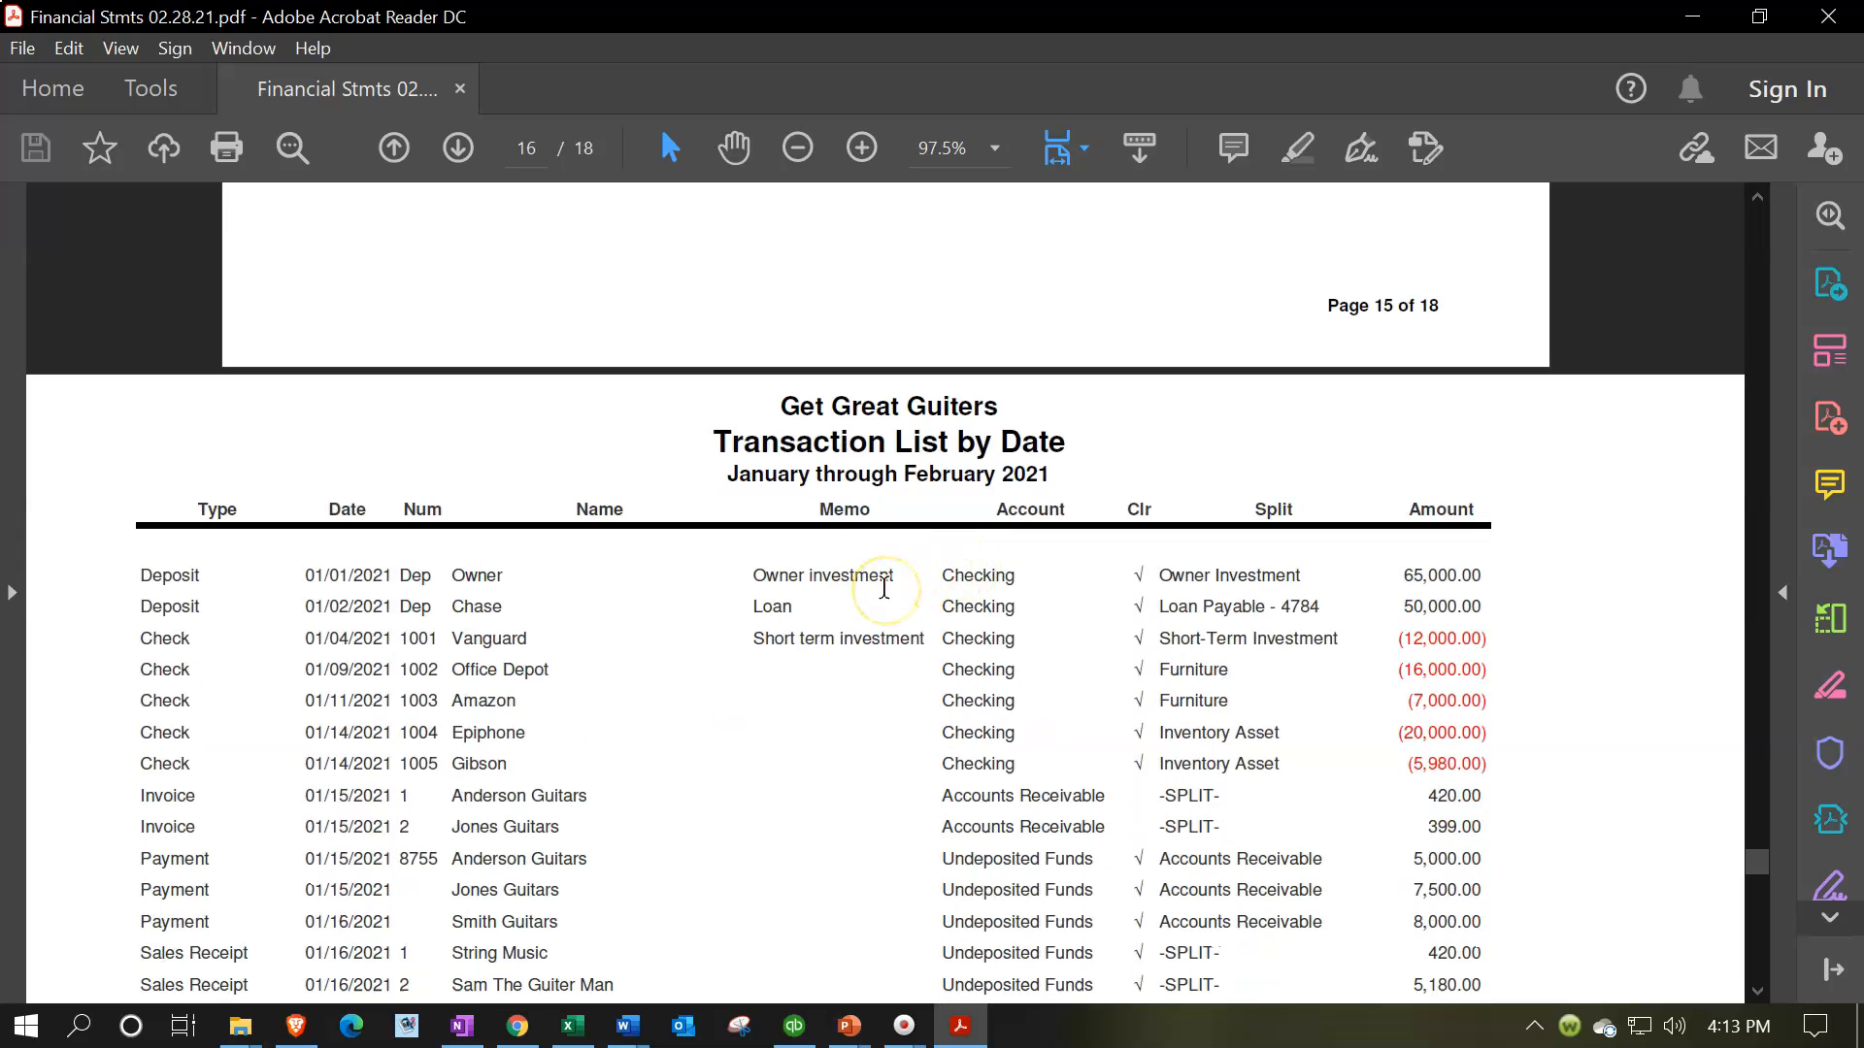
{"action": "scroll", "coordinate": [884, 589], "scroll_direction": "down", "scroll_amount": 2}
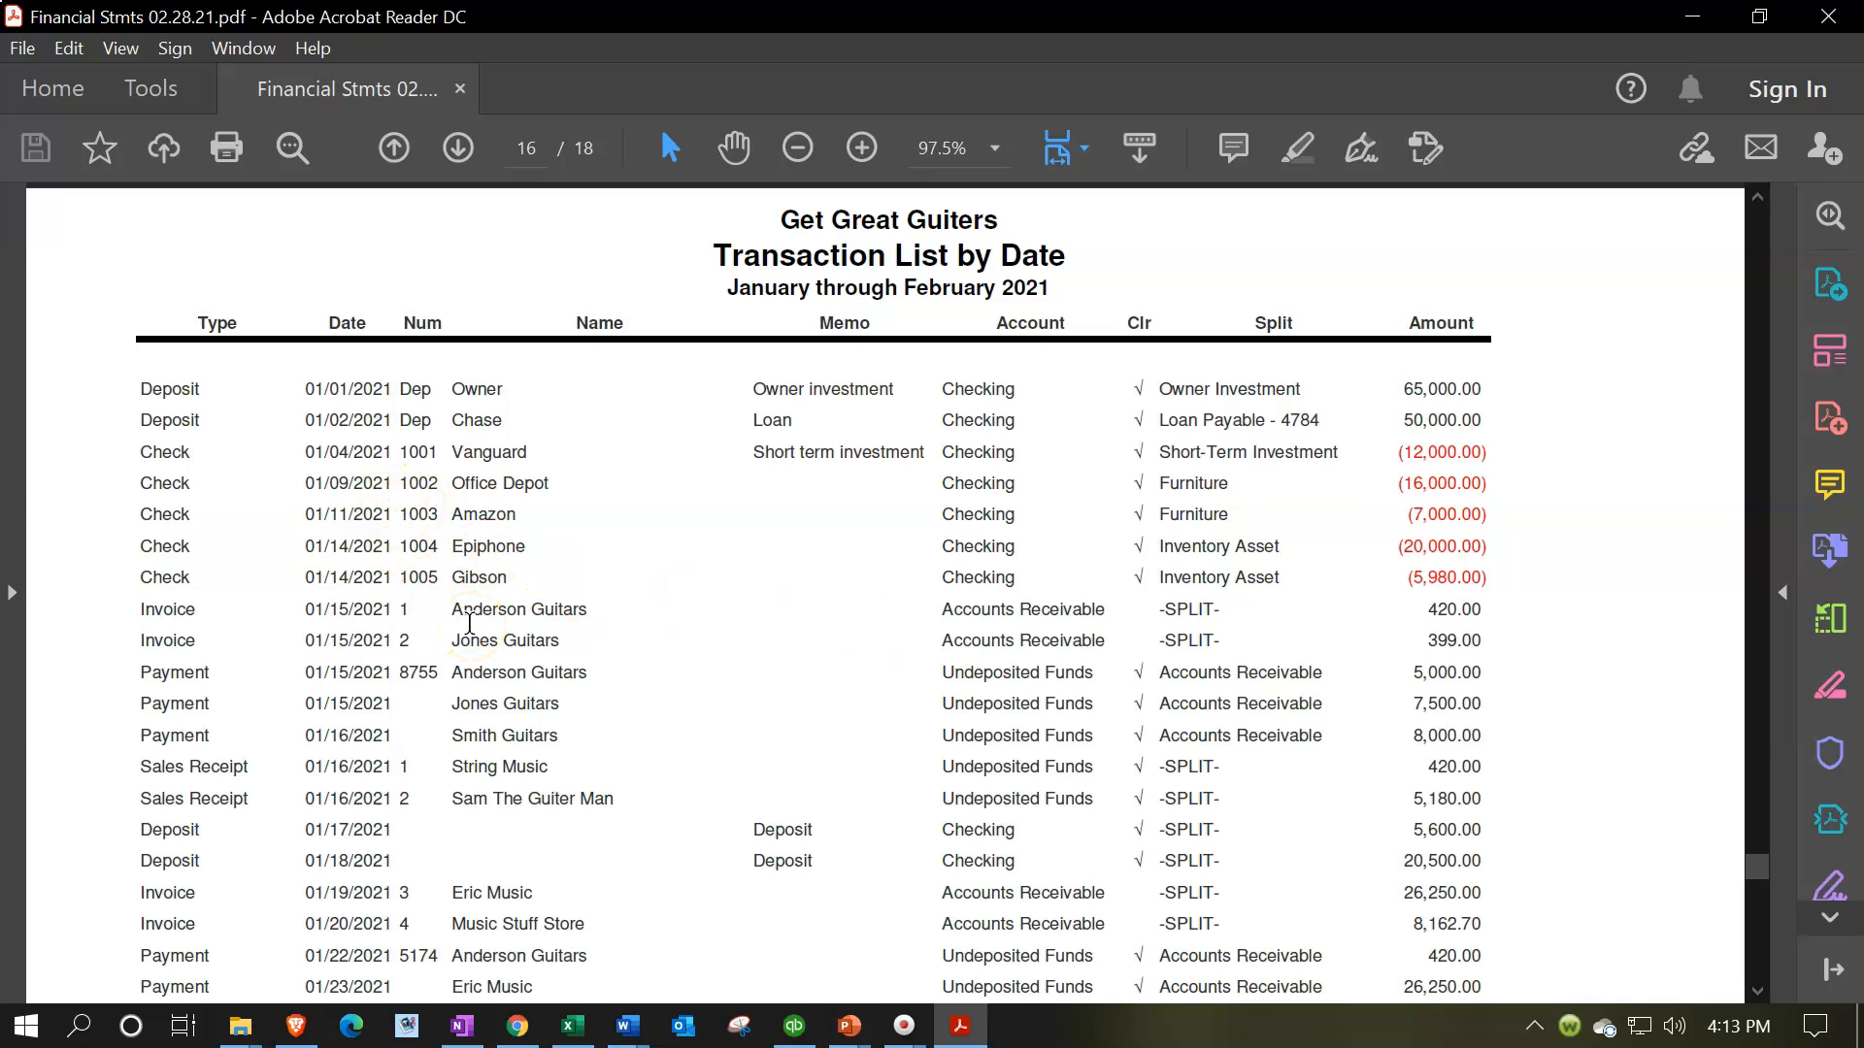
{"action": "scroll", "coordinate": [469, 623], "scroll_direction": "down", "scroll_amount": 1}
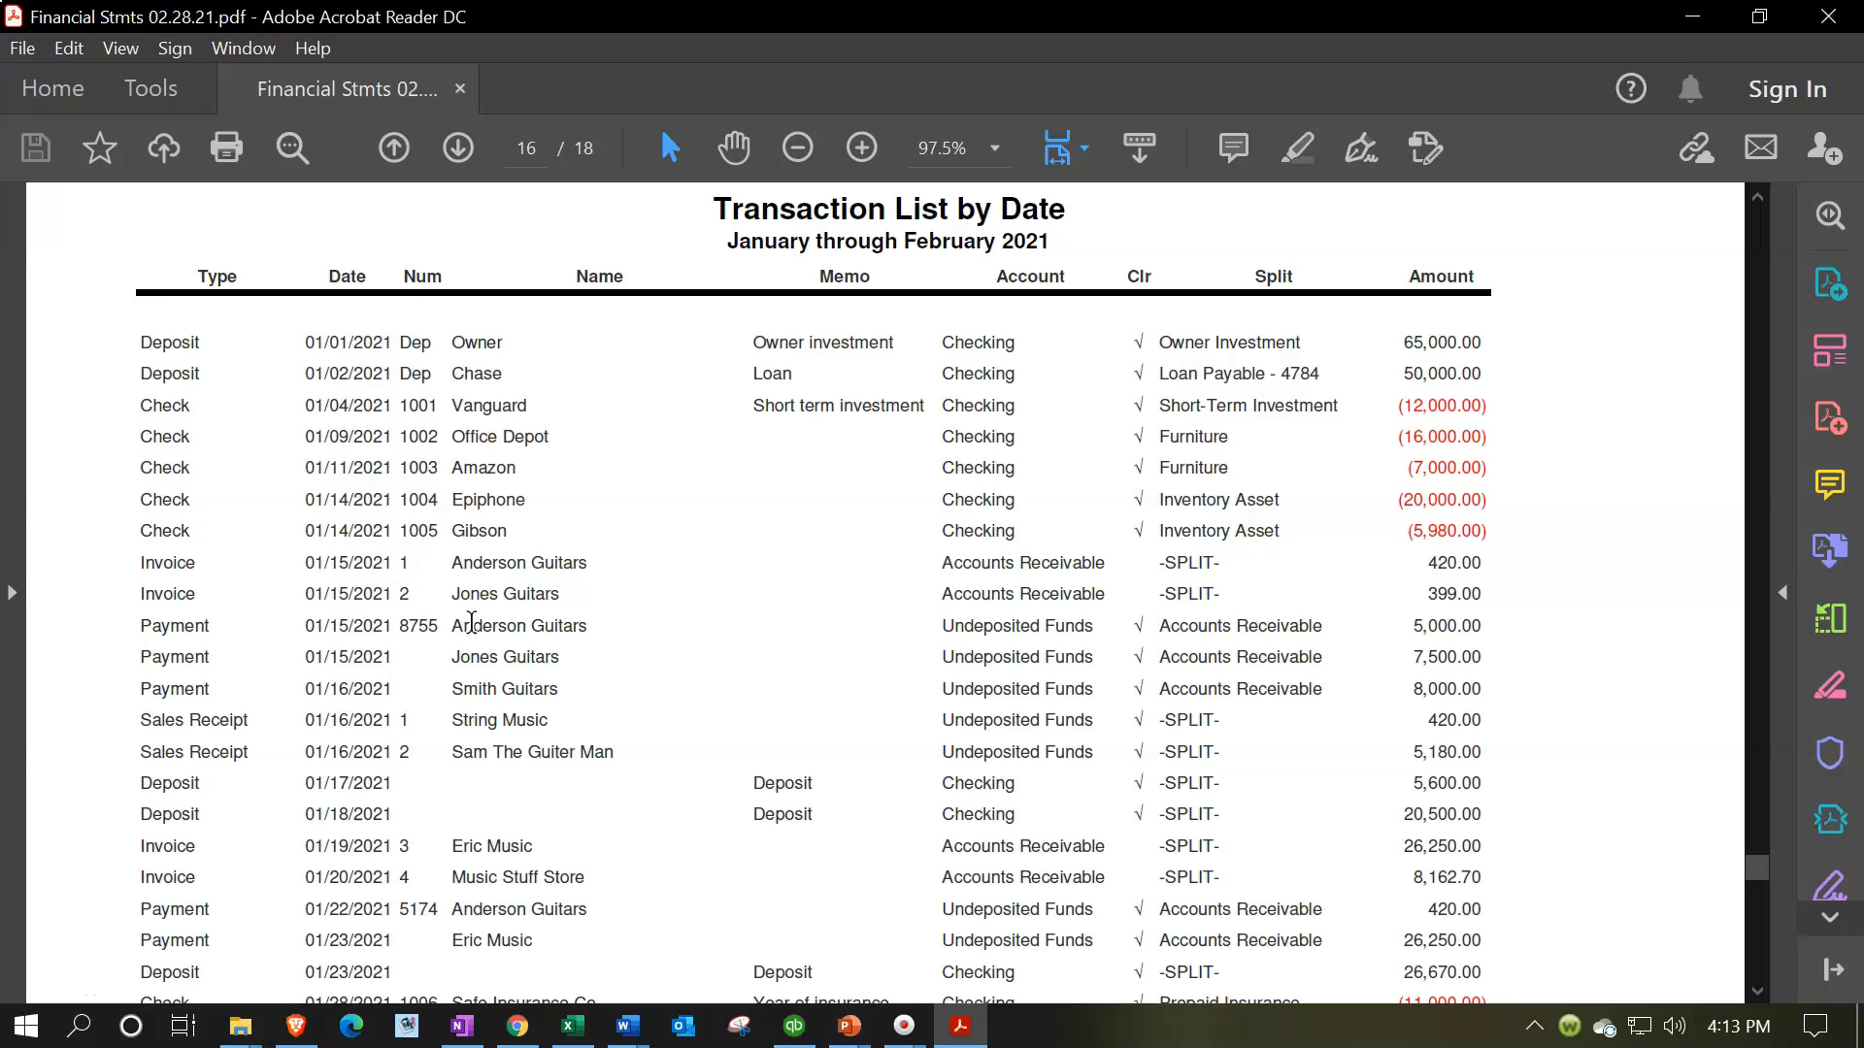
{"action": "scroll", "coordinate": [472, 623], "scroll_direction": "down", "scroll_amount": 17}
{"action": "scroll", "coordinate": [472, 629], "scroll_direction": "down", "scroll_amount": 20}
{"action": "scroll", "coordinate": [473, 633], "scroll_direction": "down", "scroll_amount": 20}
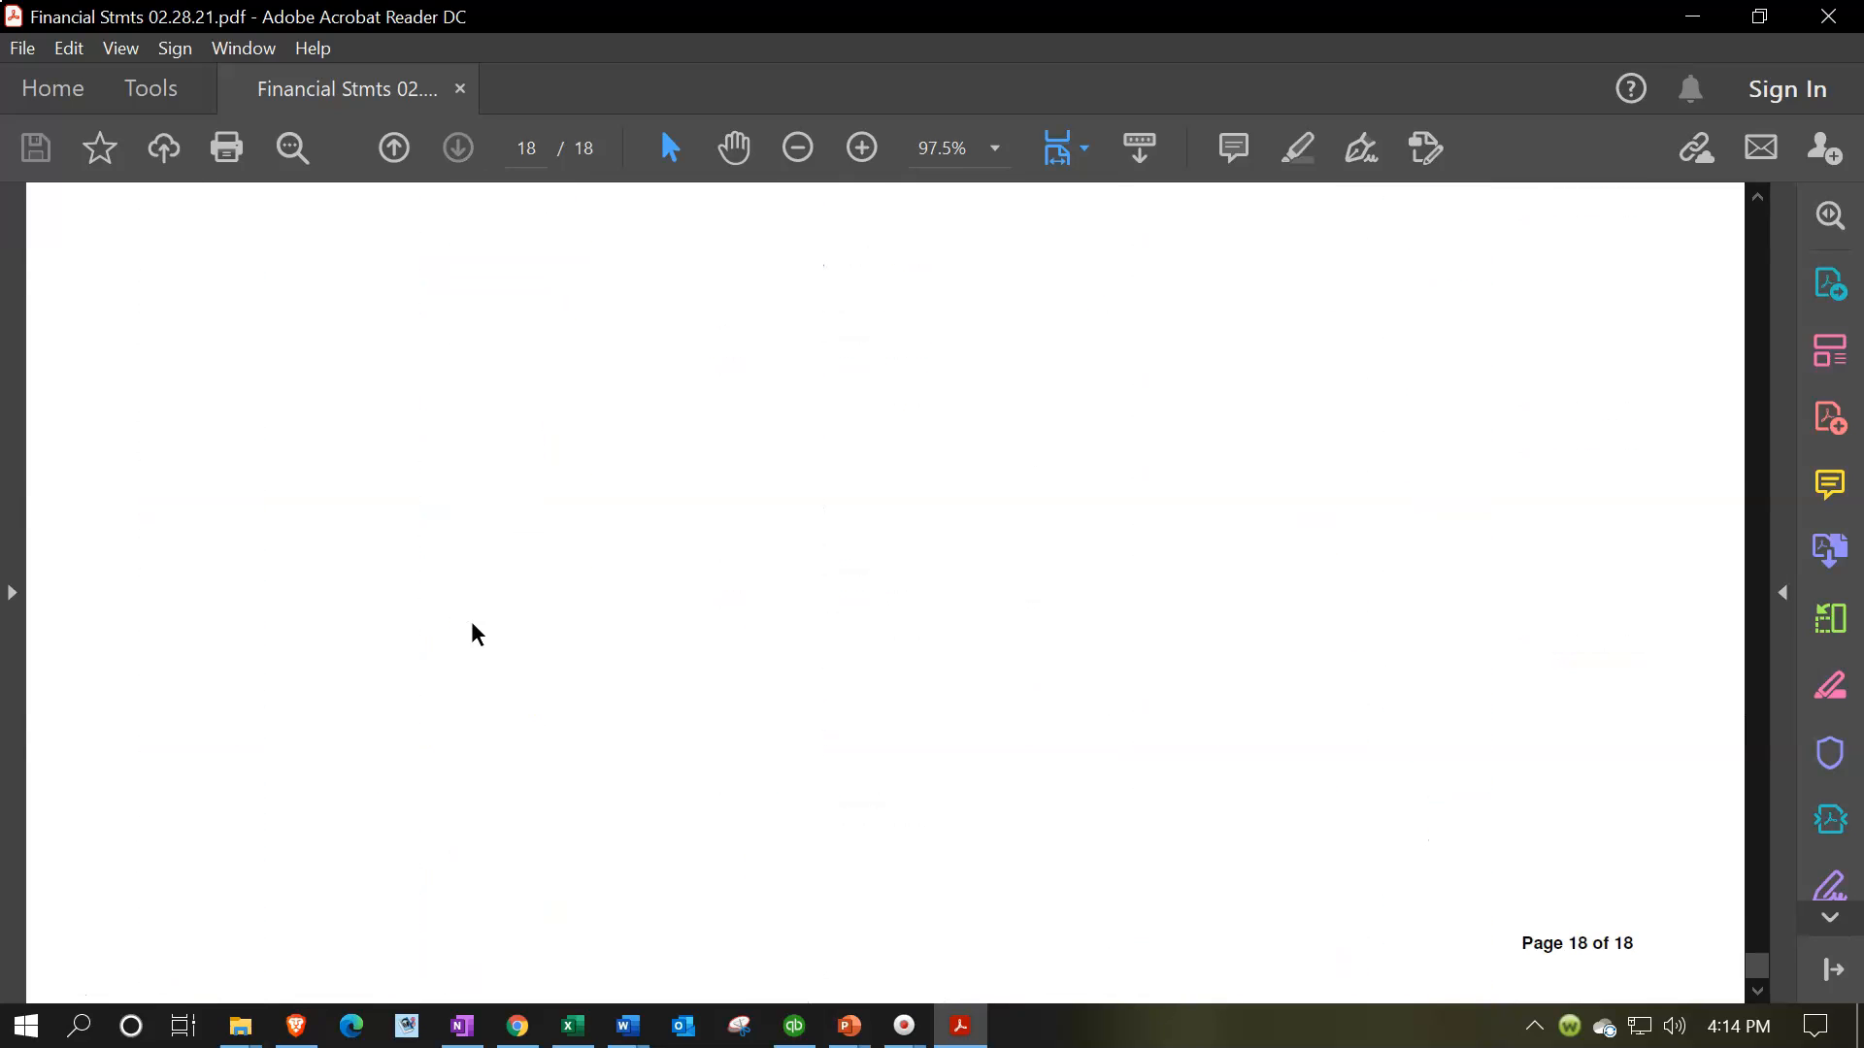